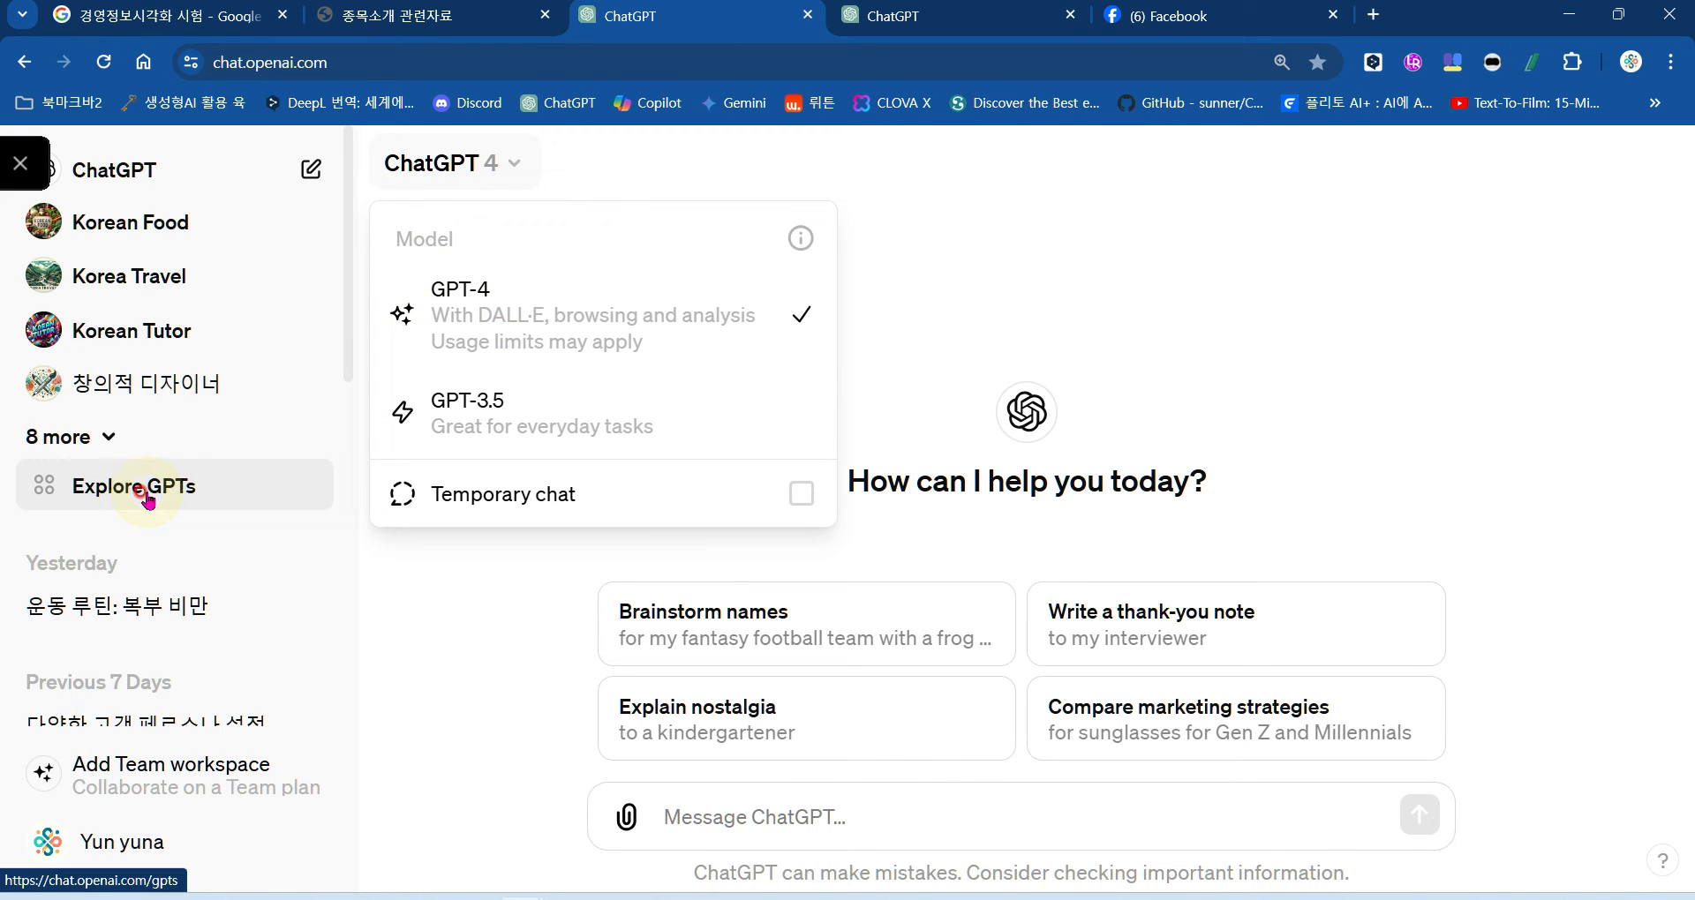
Step: Open the GPT store and look through its recently used, Featured and Trending GPTs
left_click(145, 494)
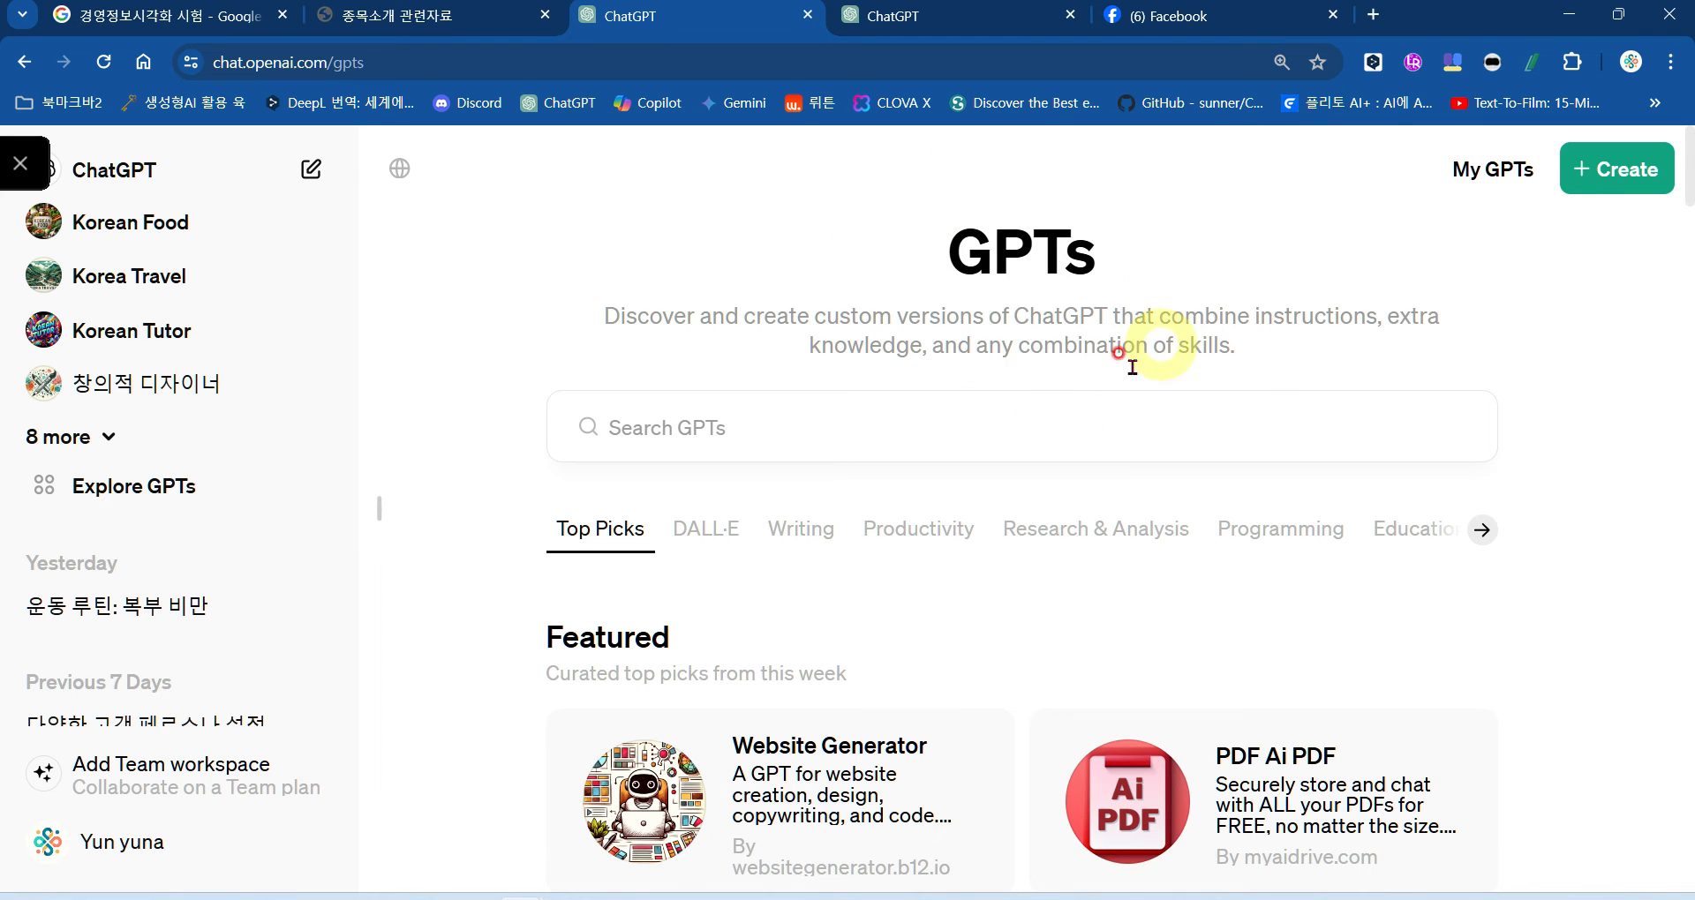
scroll(1077, 446, "down", 12)
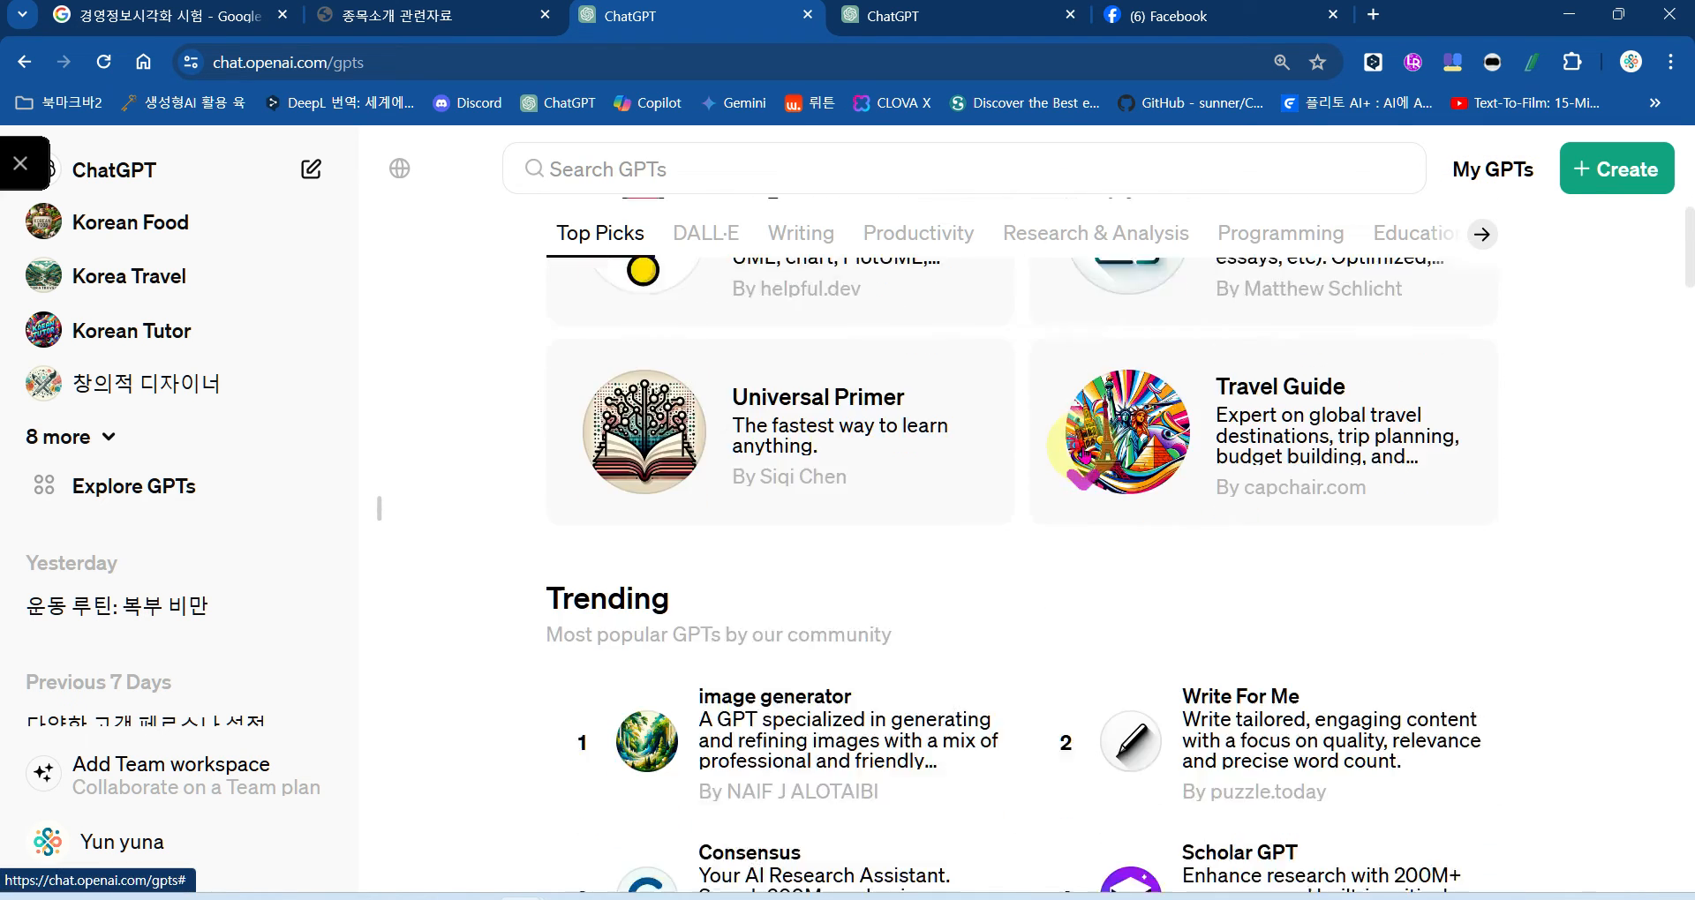
scroll(1083, 455, "up", 12)
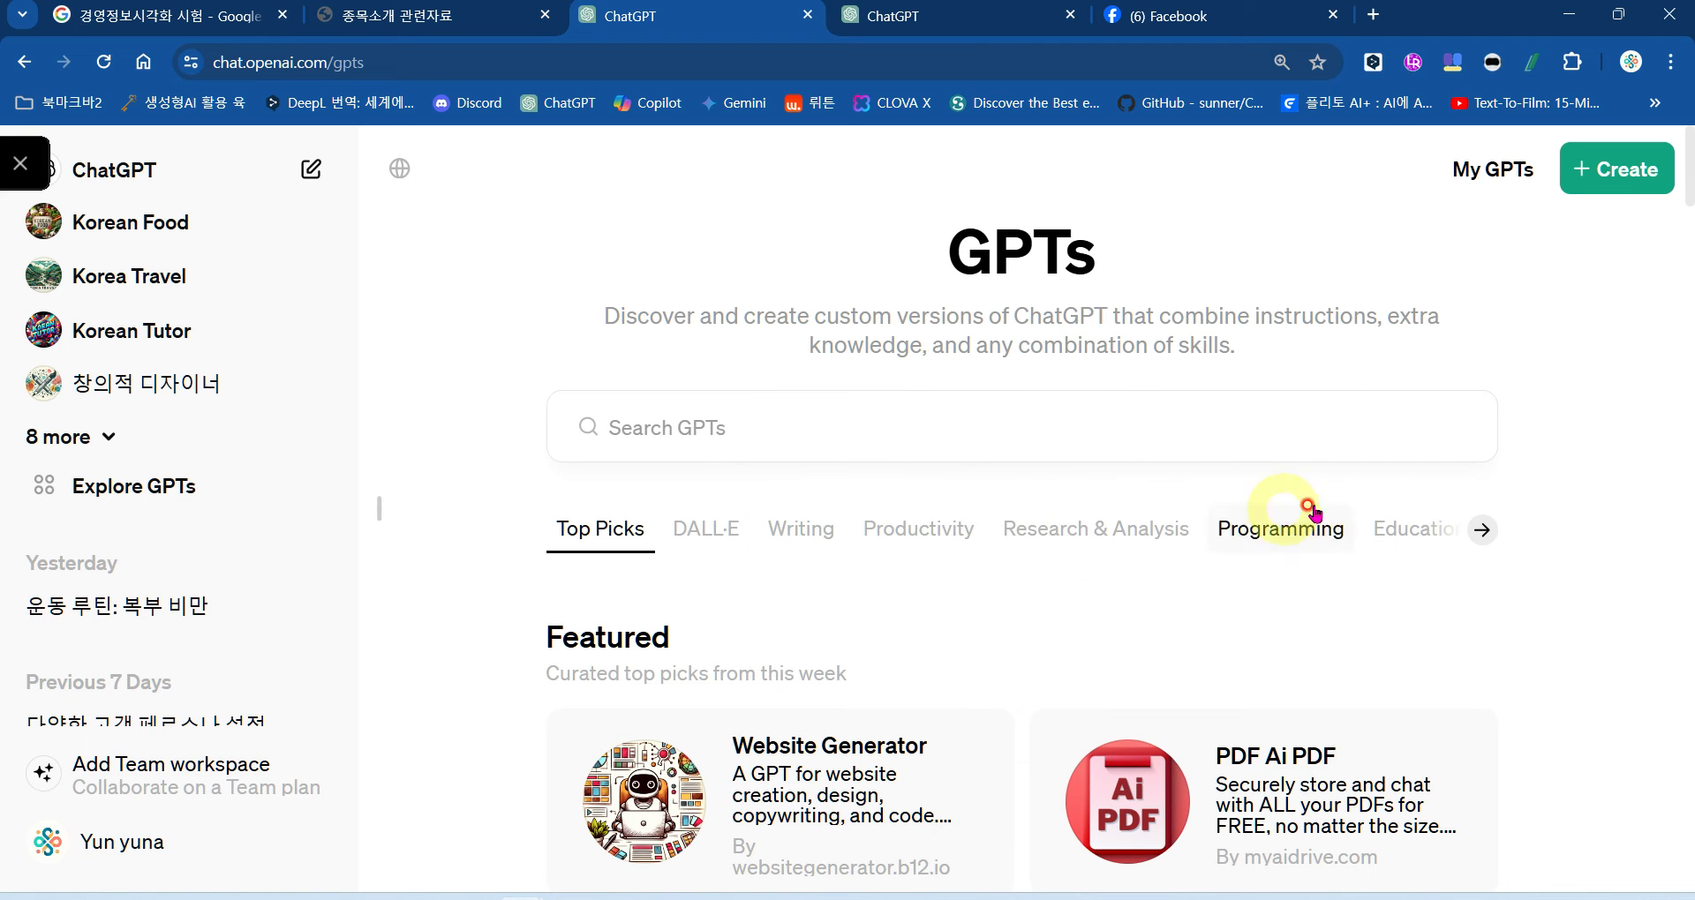
left_click(675, 428)
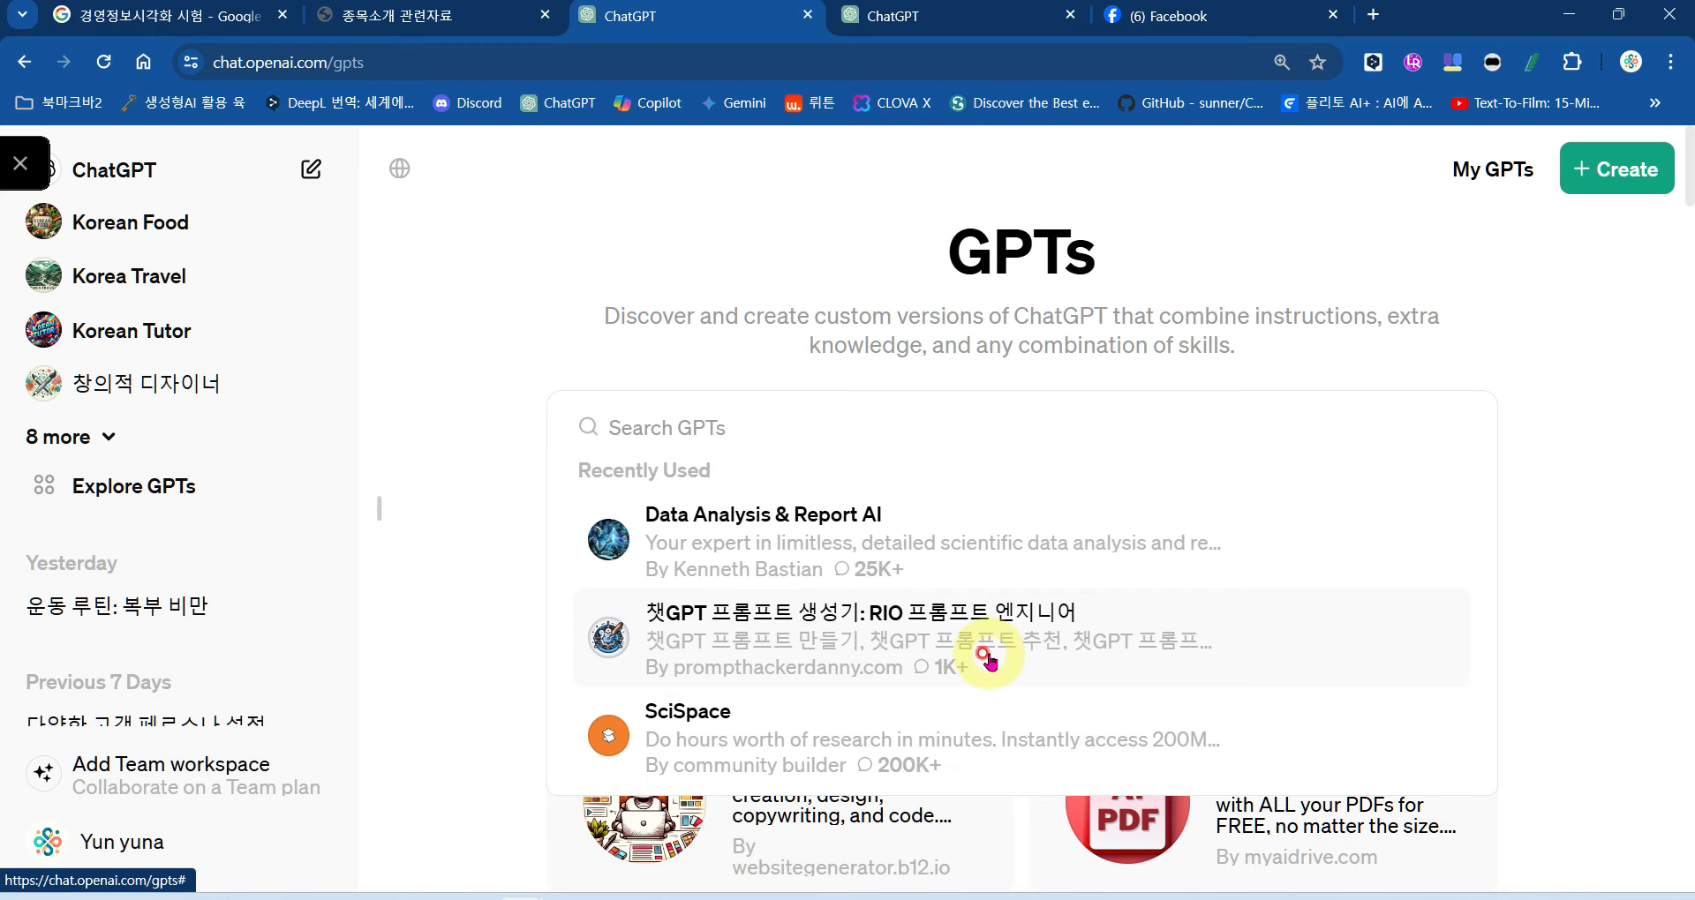
left_click(1571, 532)
scroll(953, 556, "down", 10)
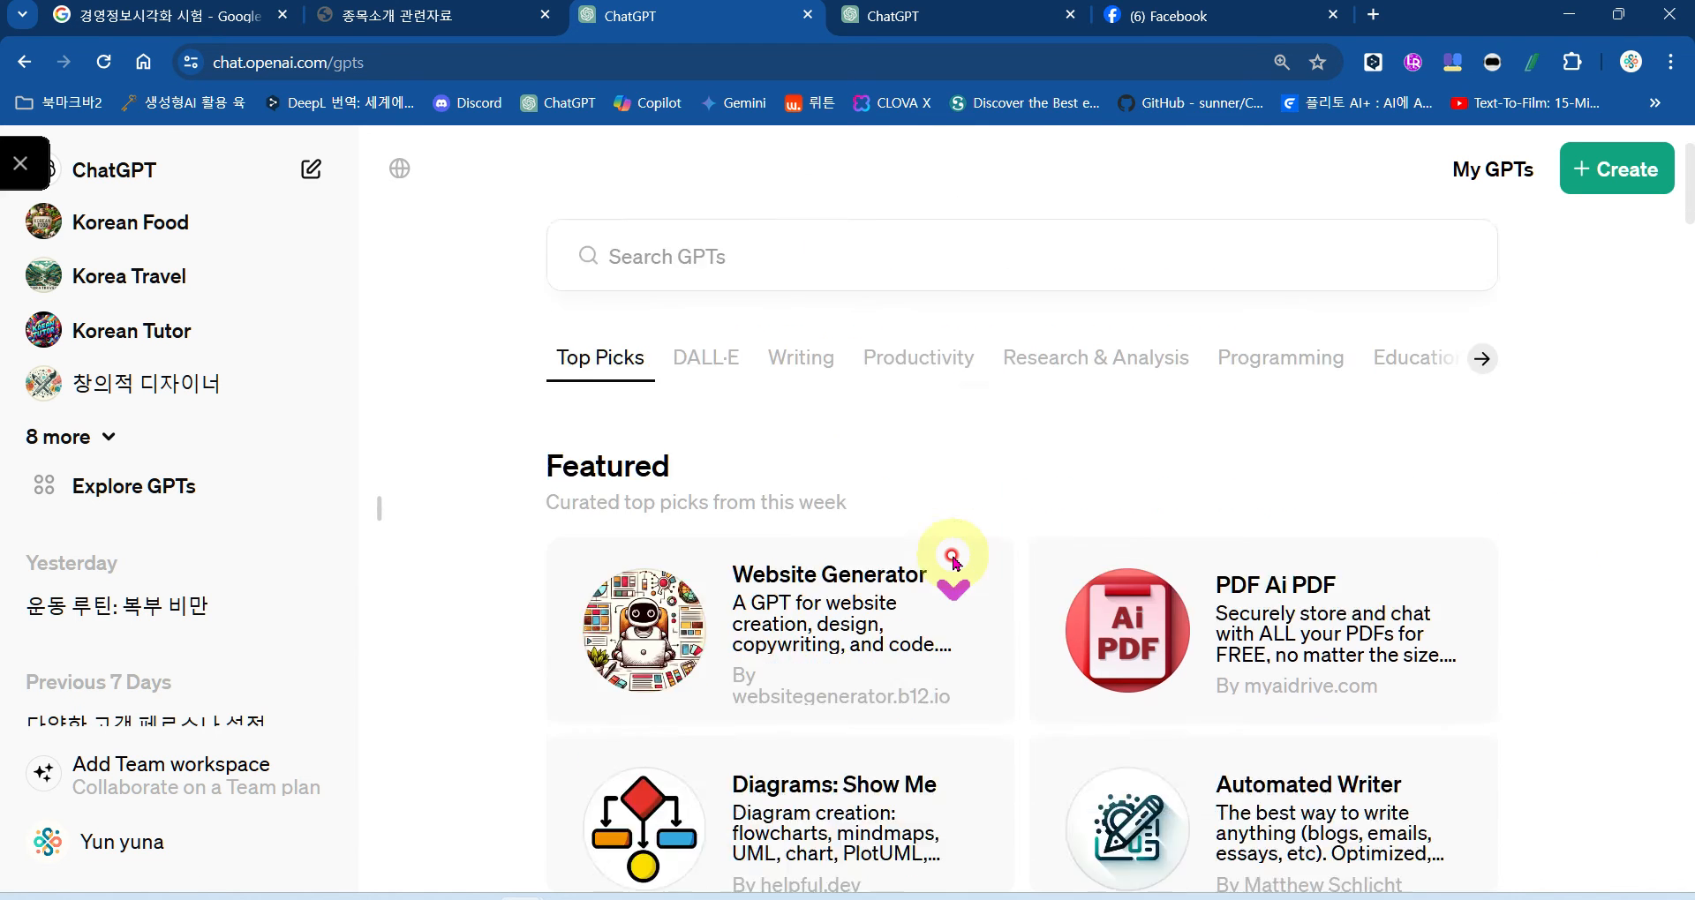
scroll(953, 558, "up", 5)
scroll(953, 560, "down", 4)
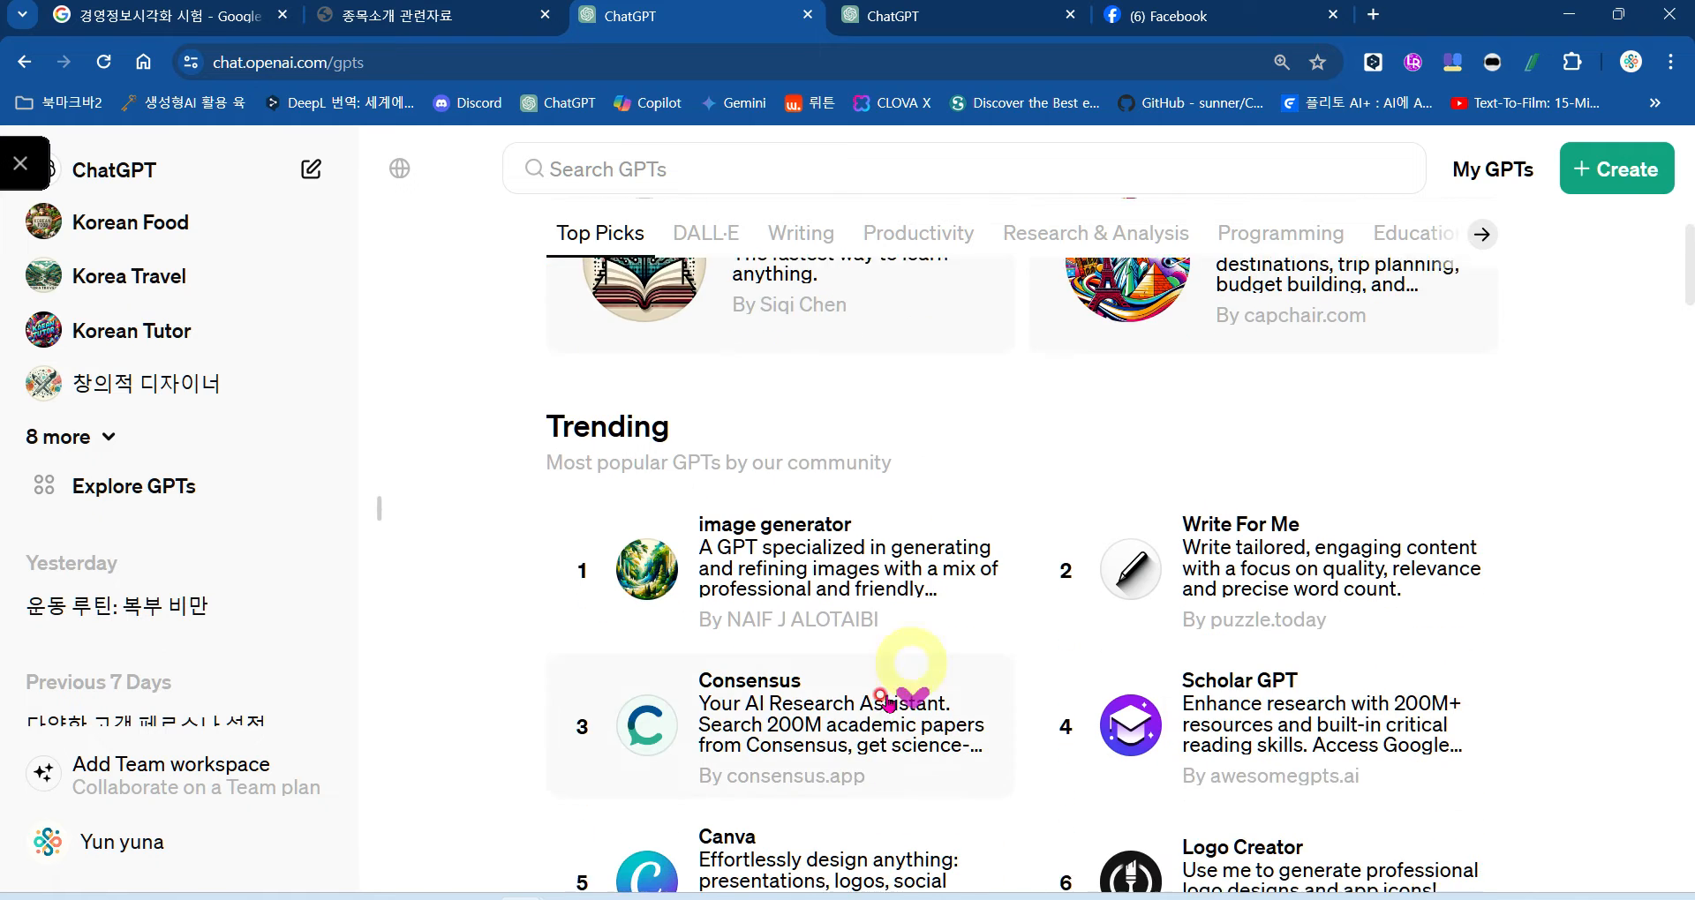
scroll(857, 622, "up", 6)
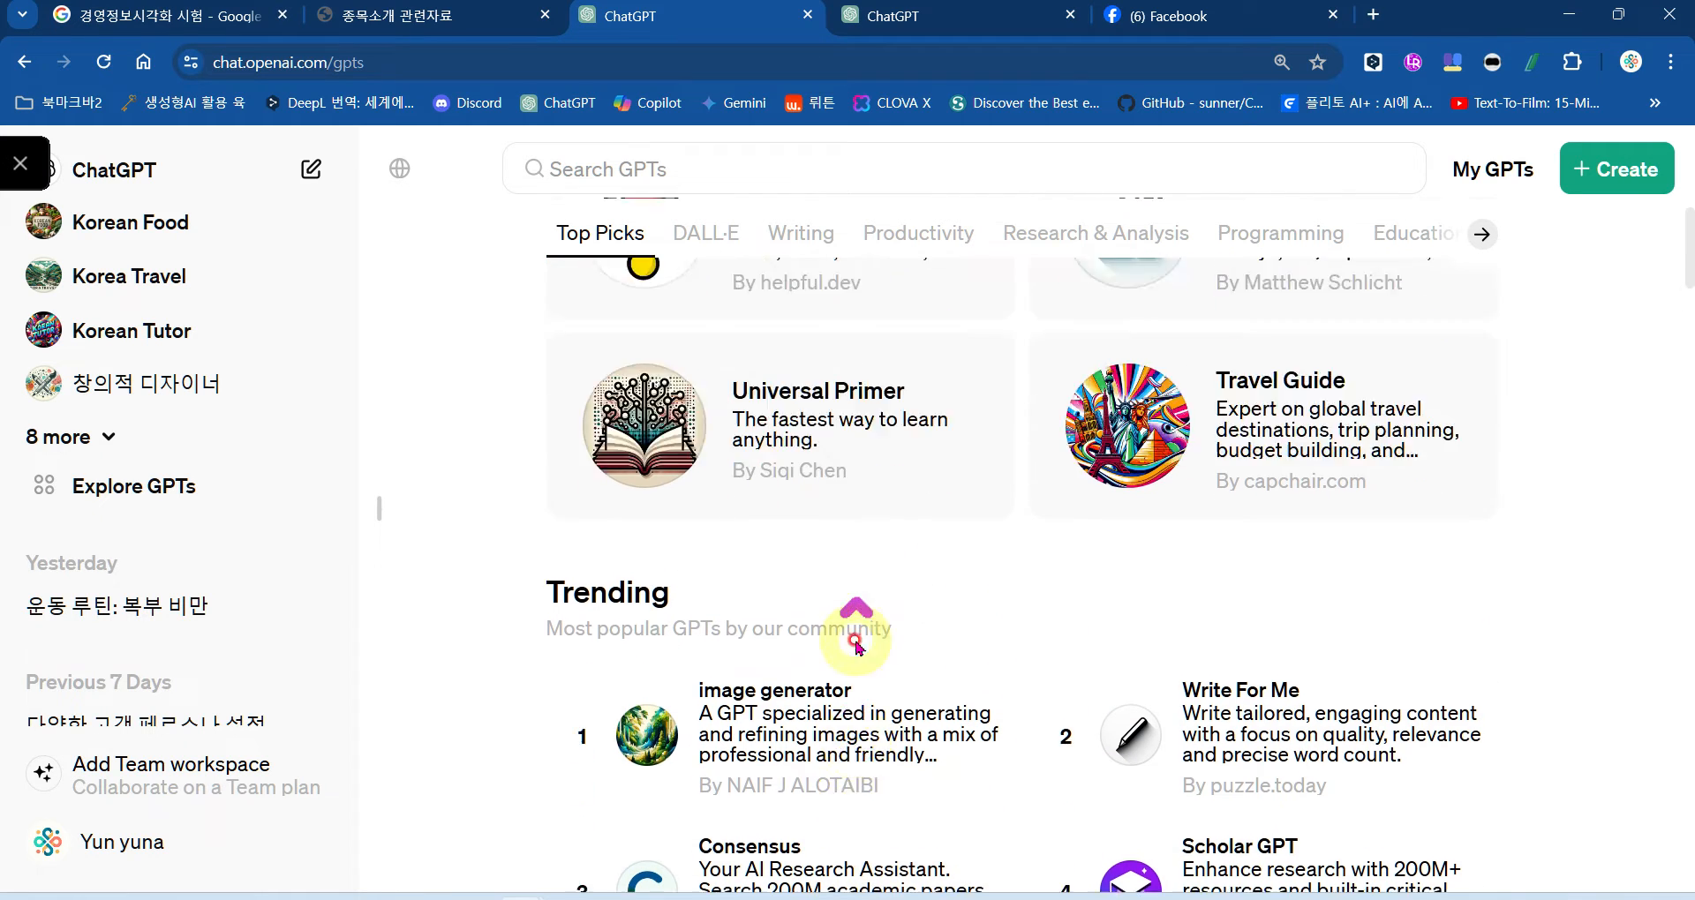
scroll(881, 618, "up", 2)
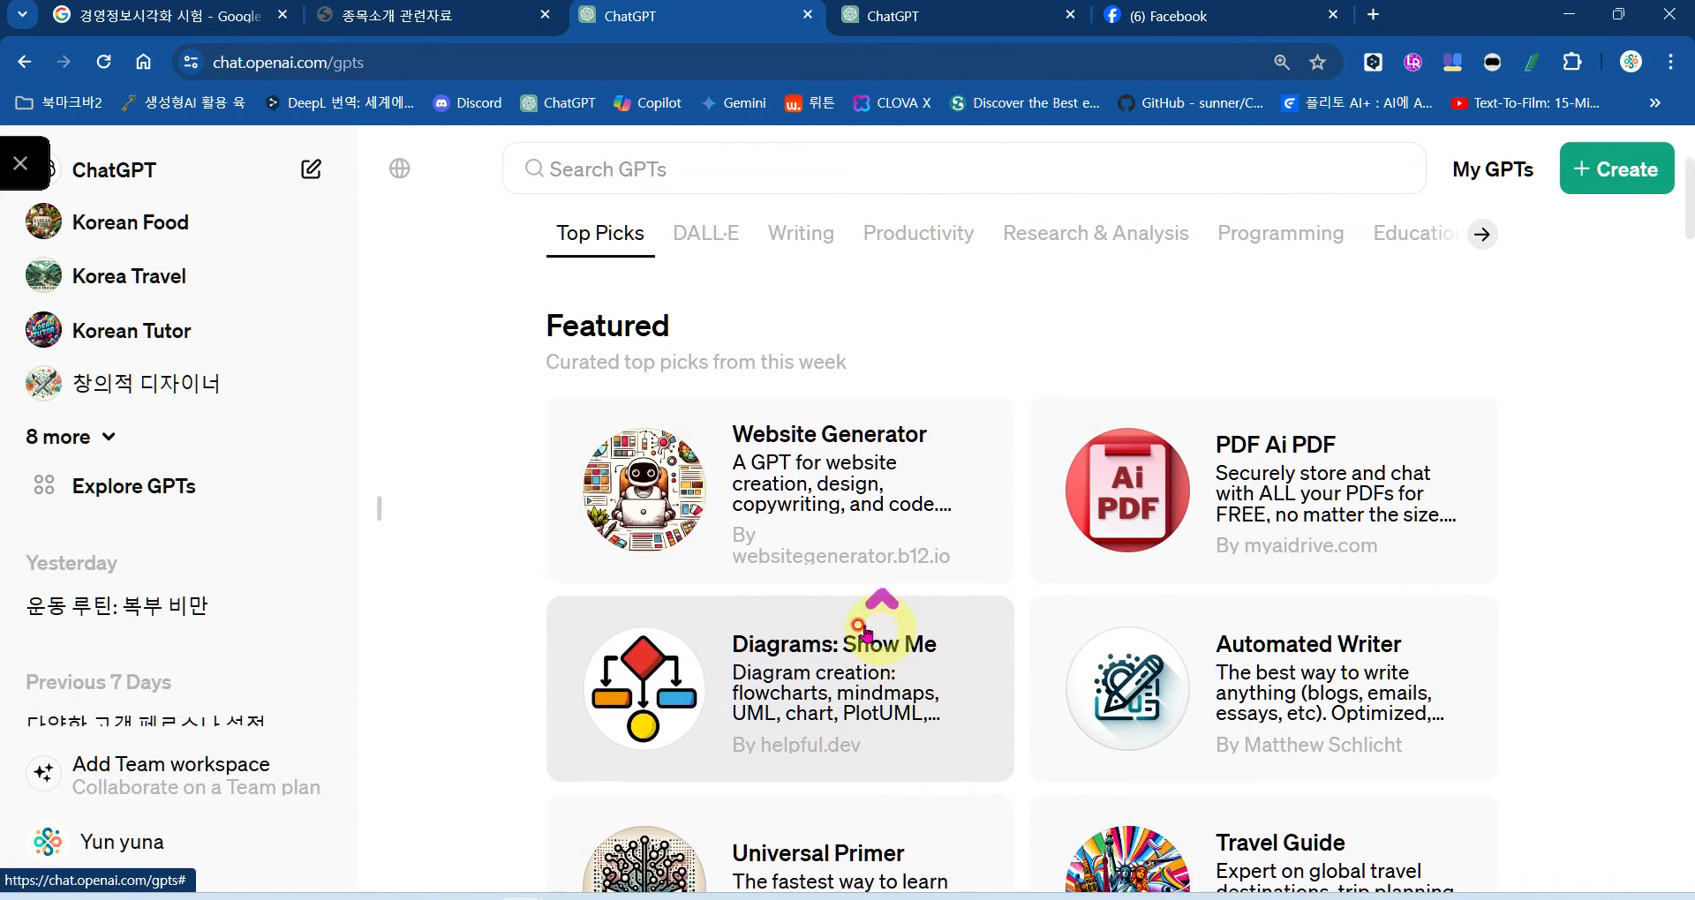
Step: Look through the GPT store's categories from DALL·E to Lifestyle and the Featured and Trending lists
left_click(706, 309)
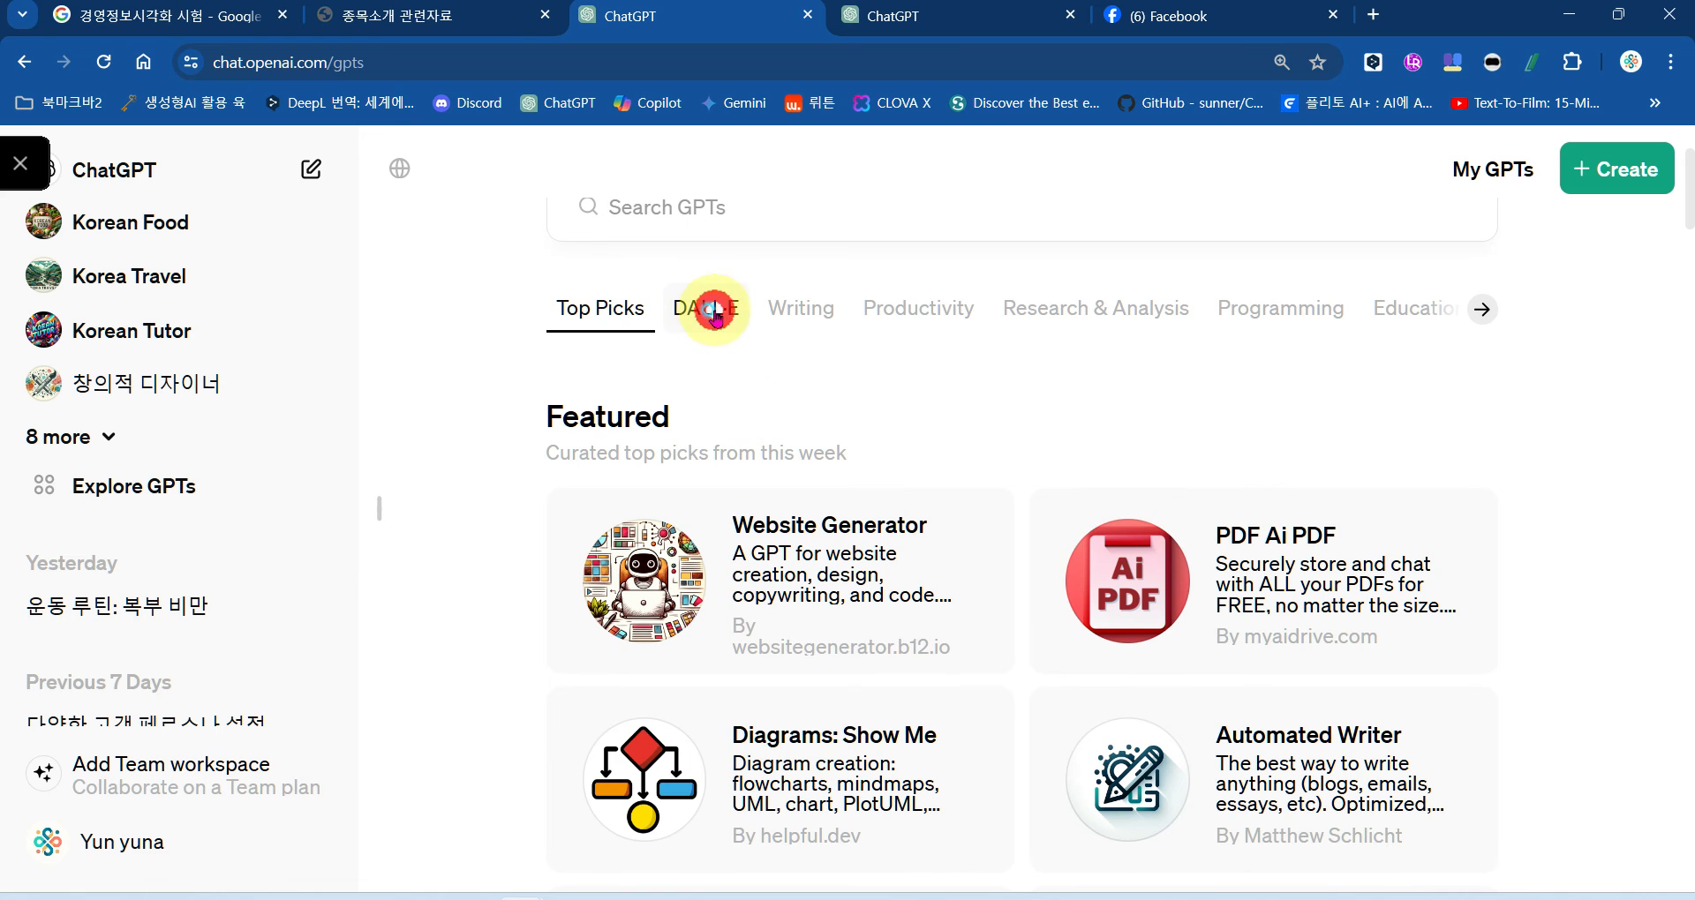
scroll(897, 389, "up", 5)
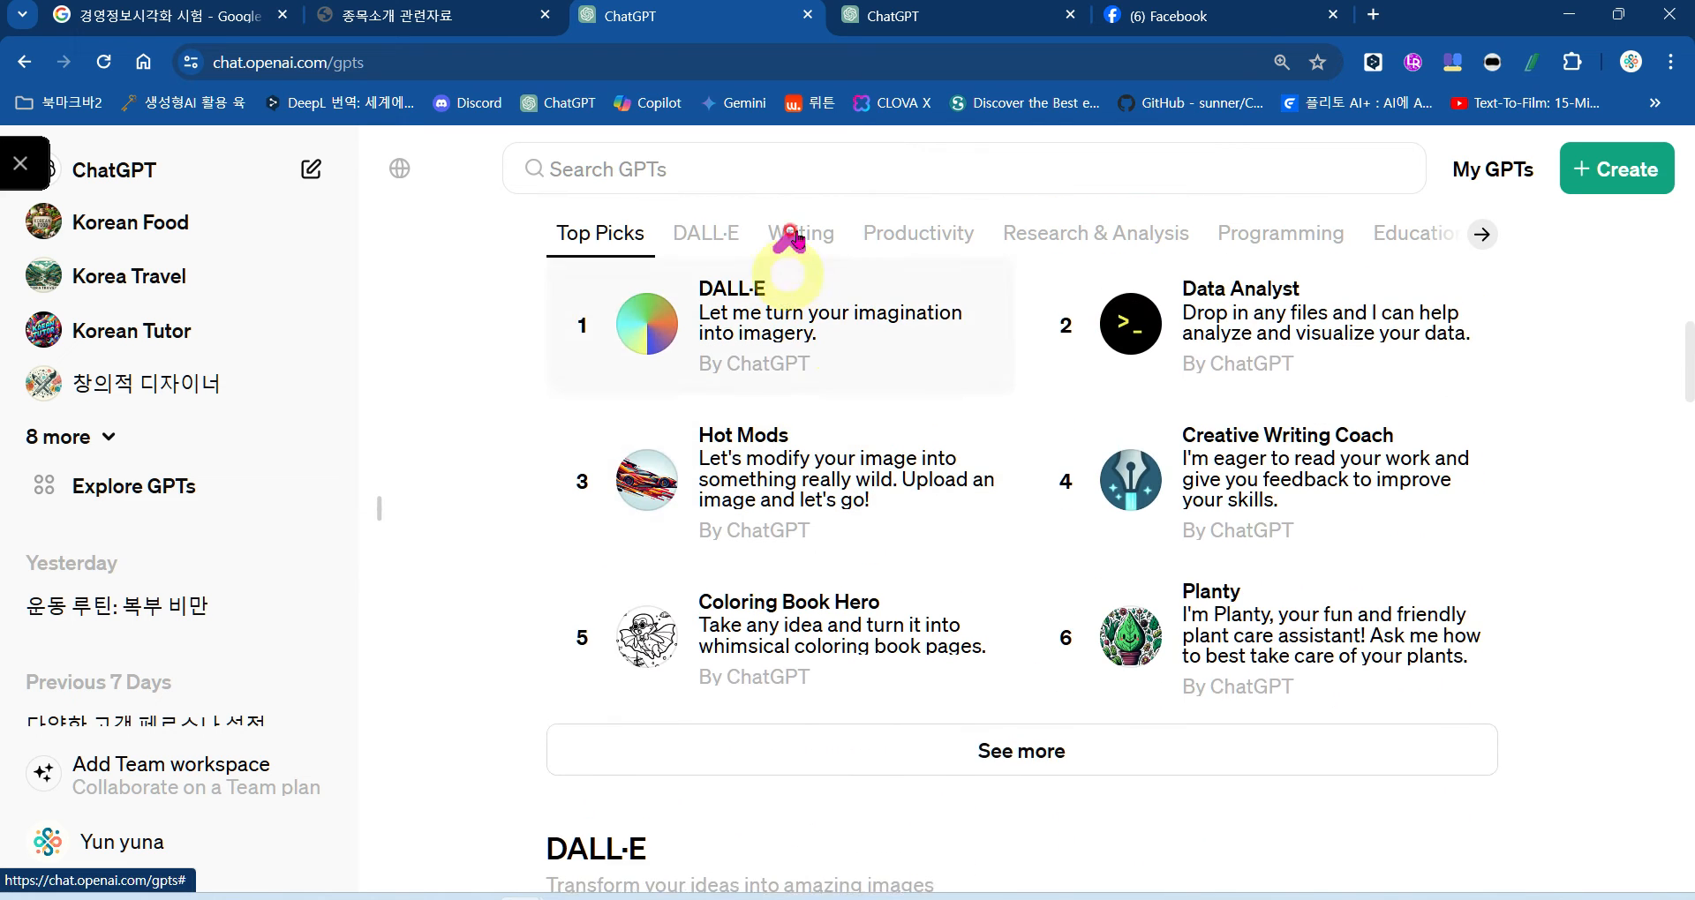
left_click(1482, 234)
scroll(1071, 330, "up", 10)
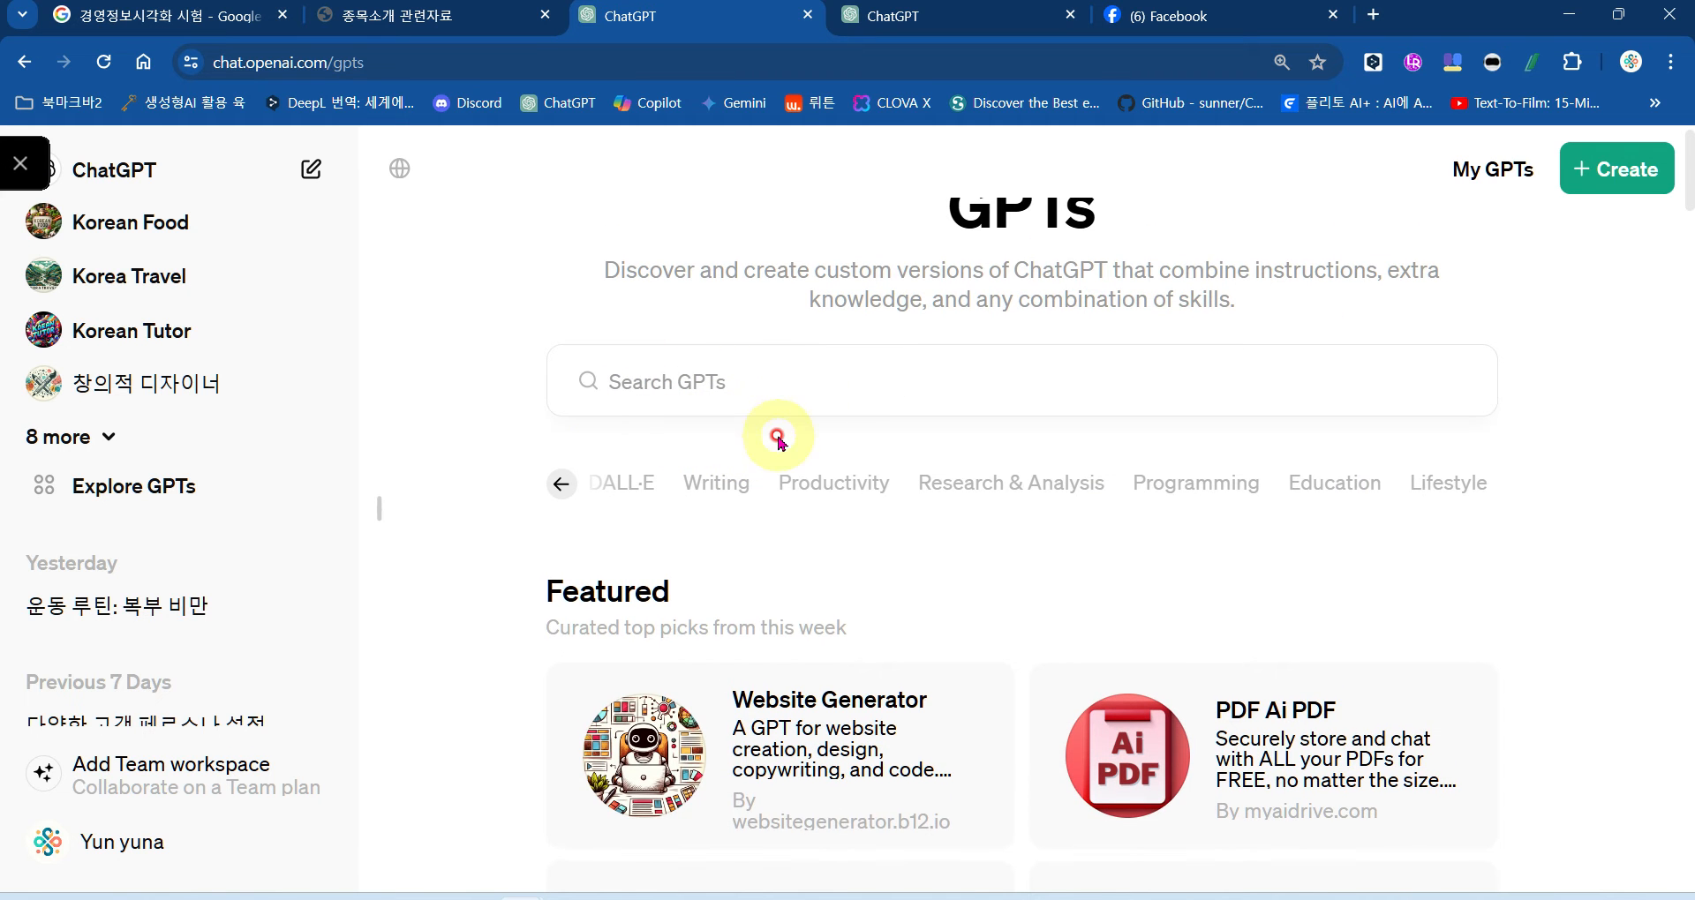
scroll(859, 757, "down", 4)
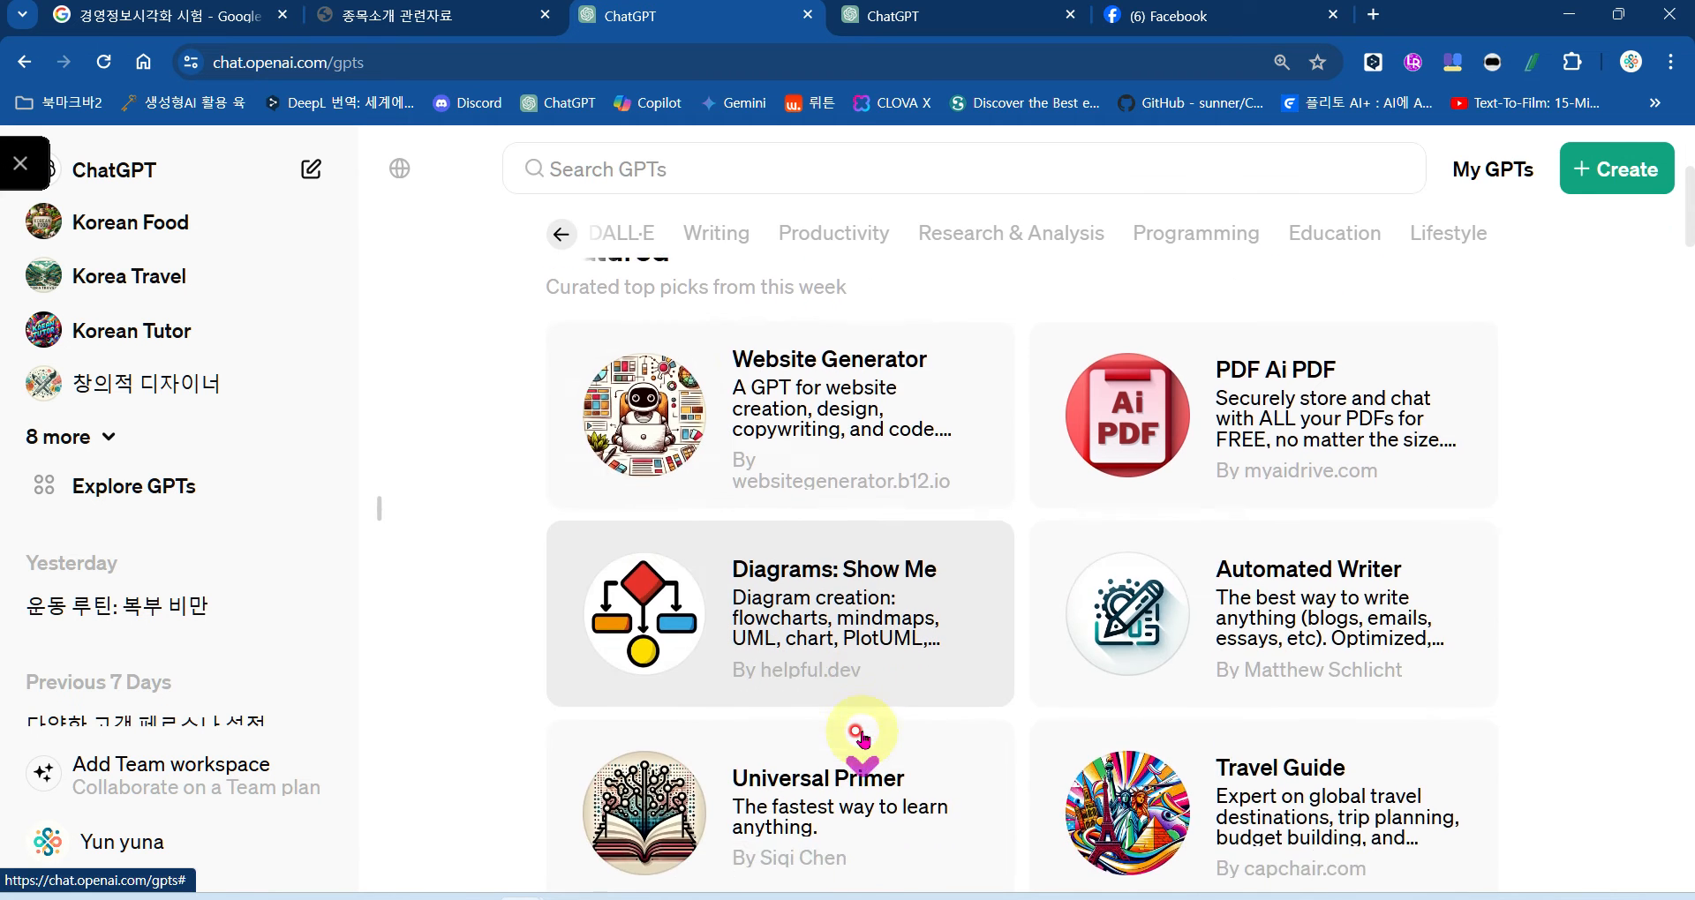
scroll(864, 512, "down", 15)
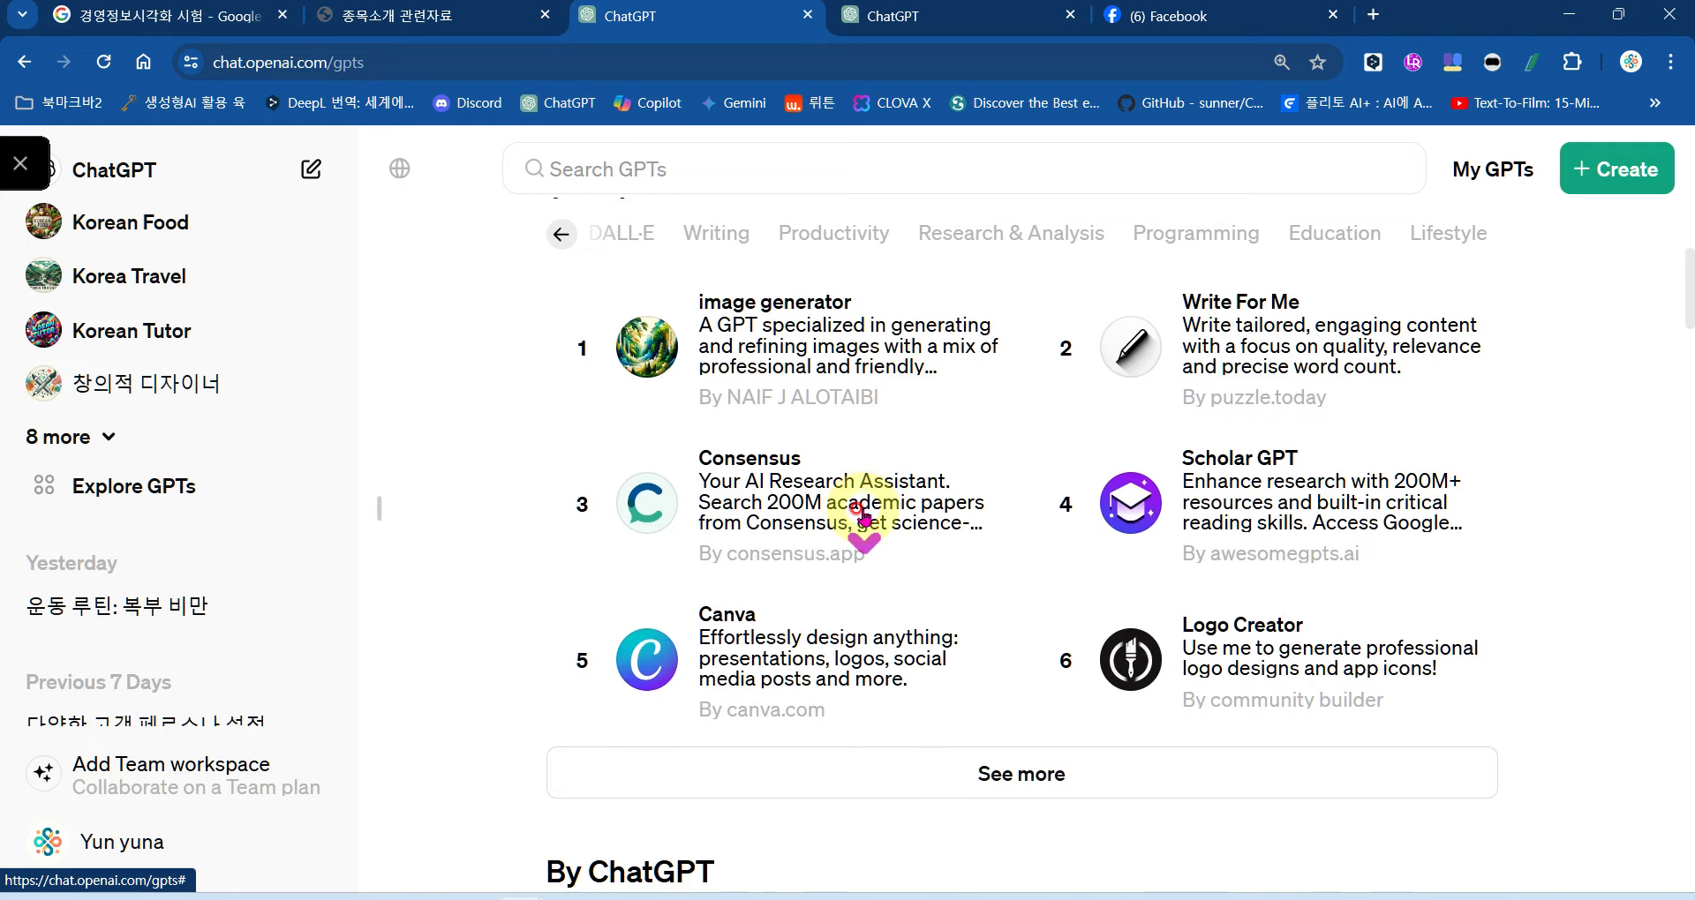
scroll(864, 514, "up", 4)
scroll(863, 514, "up", 12)
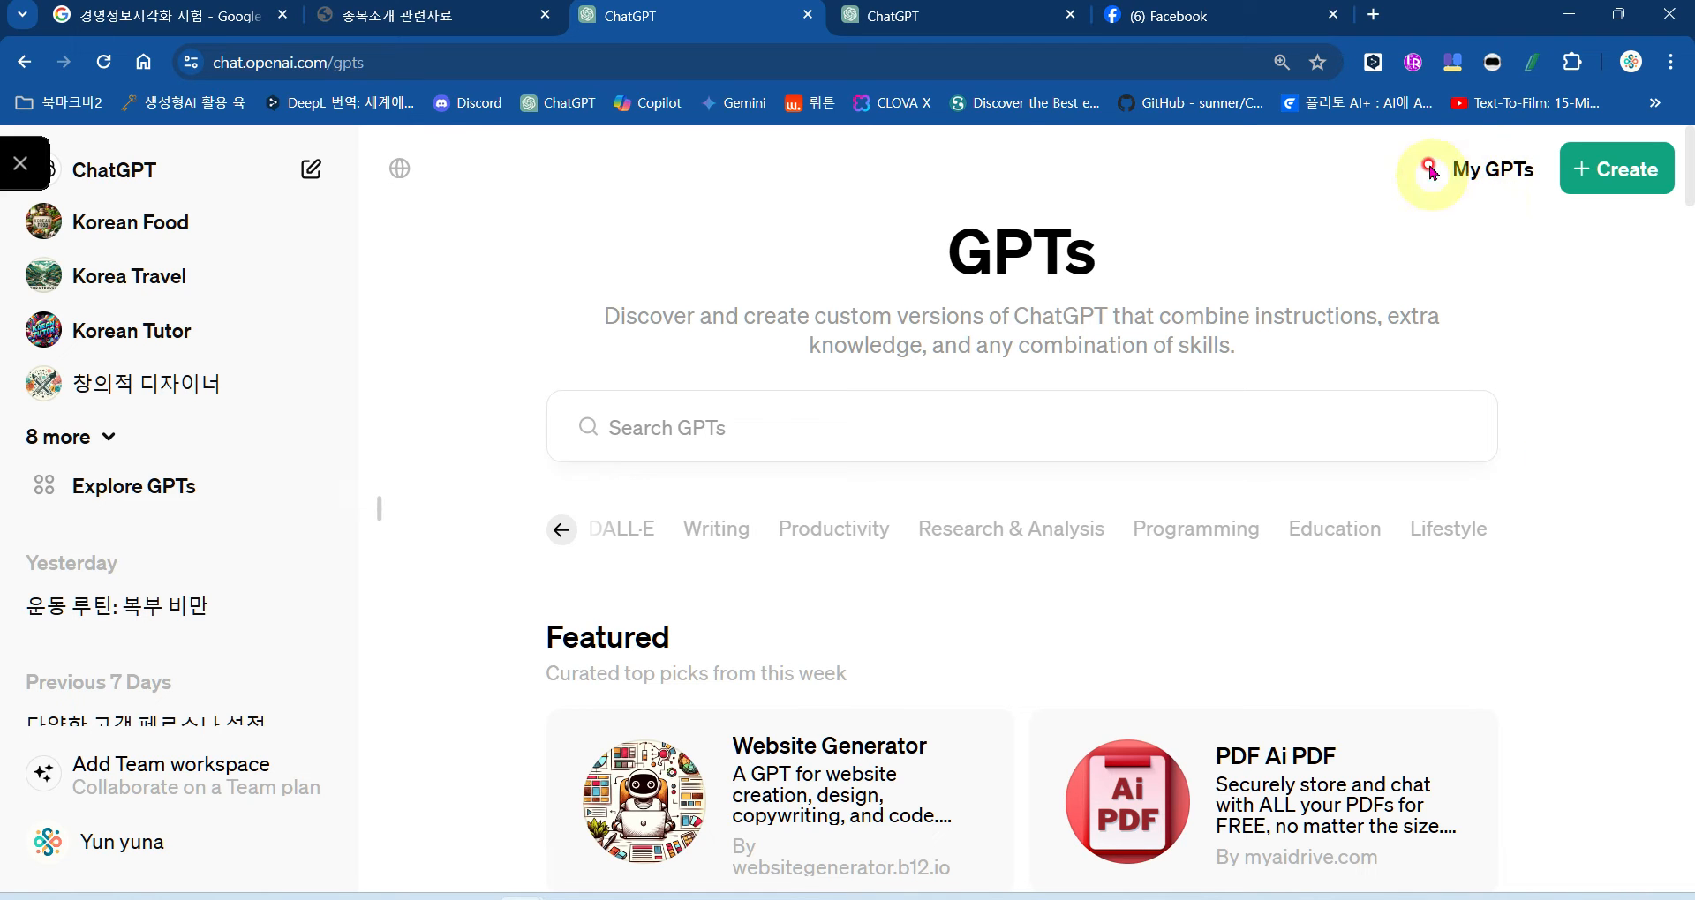
Step: Review the list of own GPTs under My GPTs, including 경영정보시각화시험 필기 예상문제, and return to the GPT store
left_click(1492, 171)
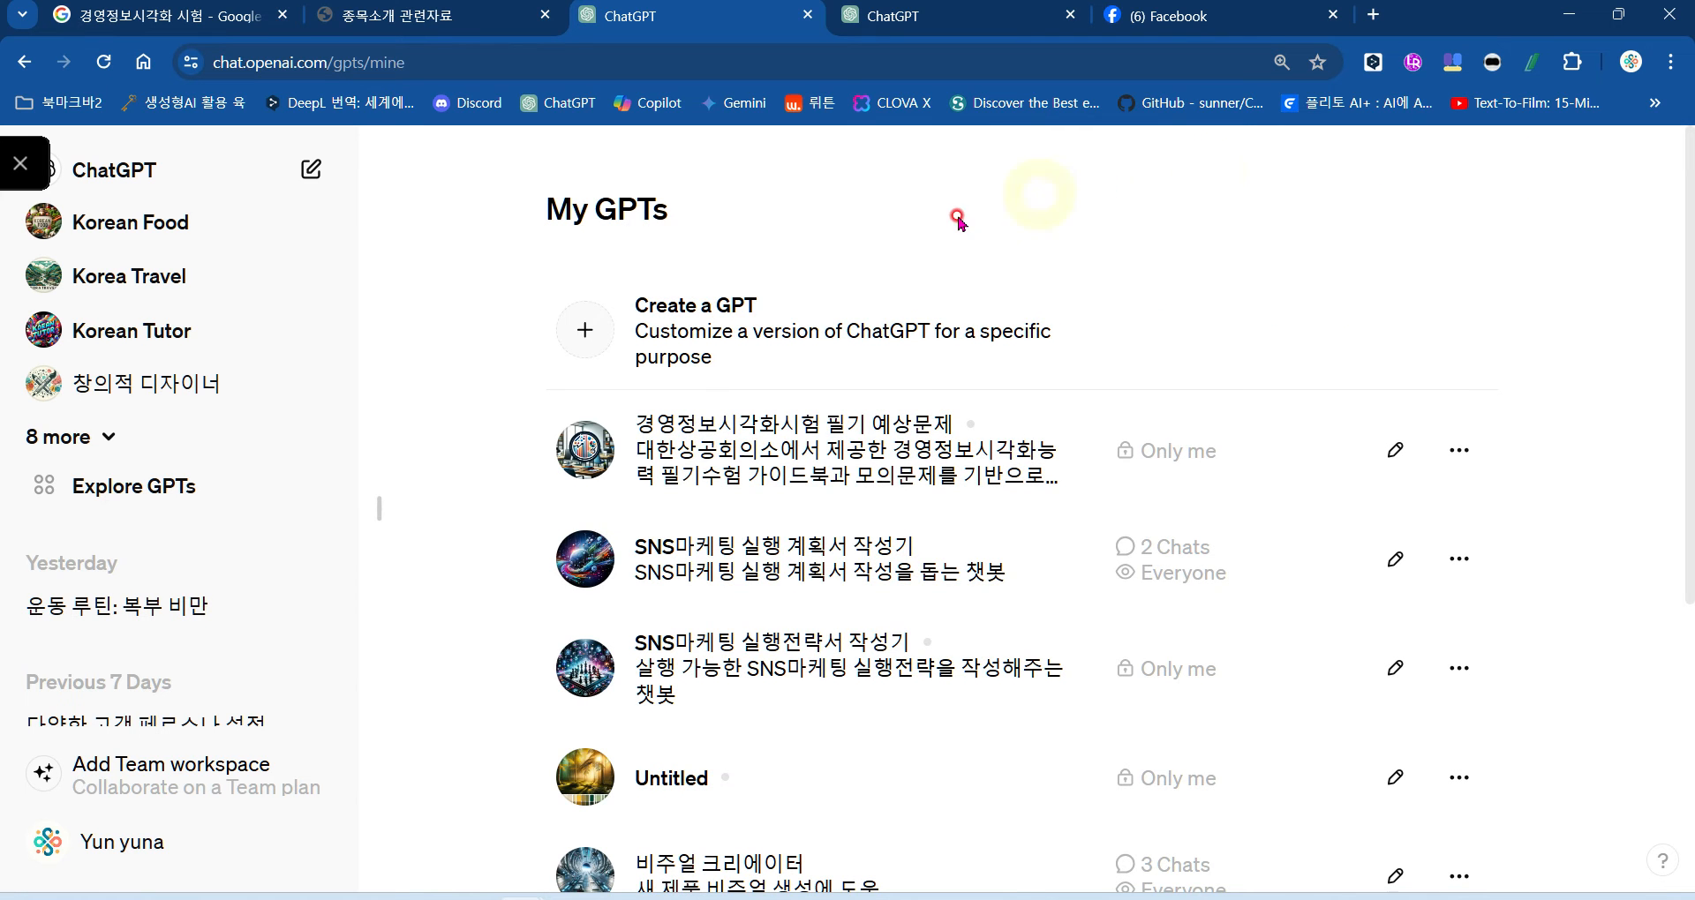
scroll(919, 618, "down", 5)
scroll(914, 610, "up", 5)
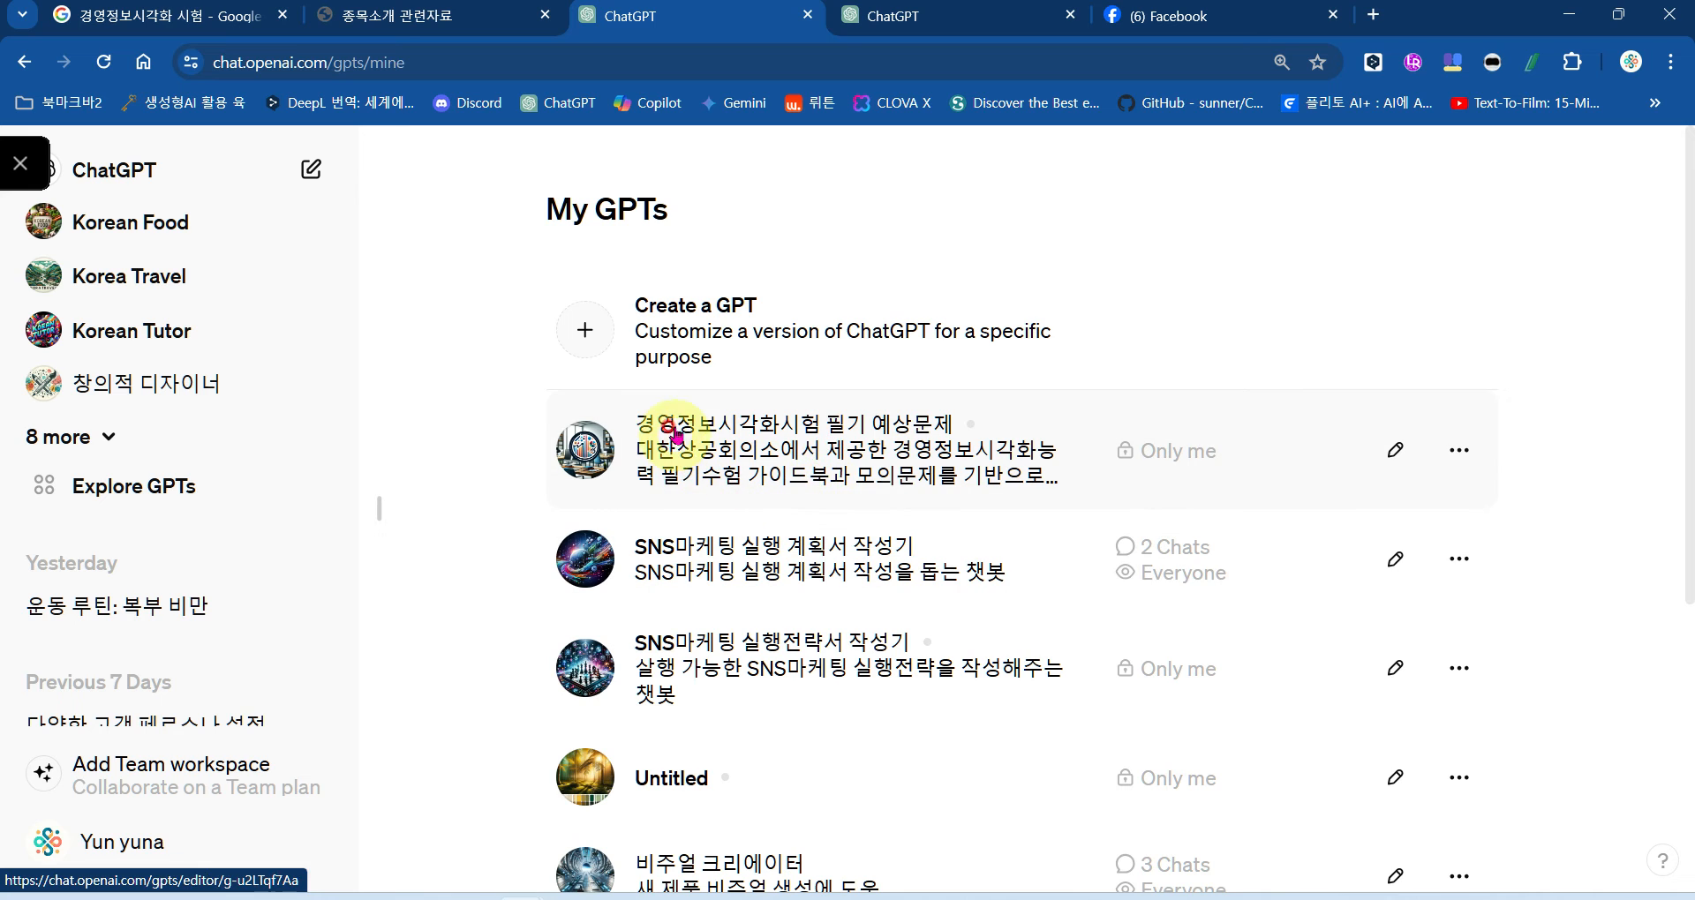
left_click(867, 425)
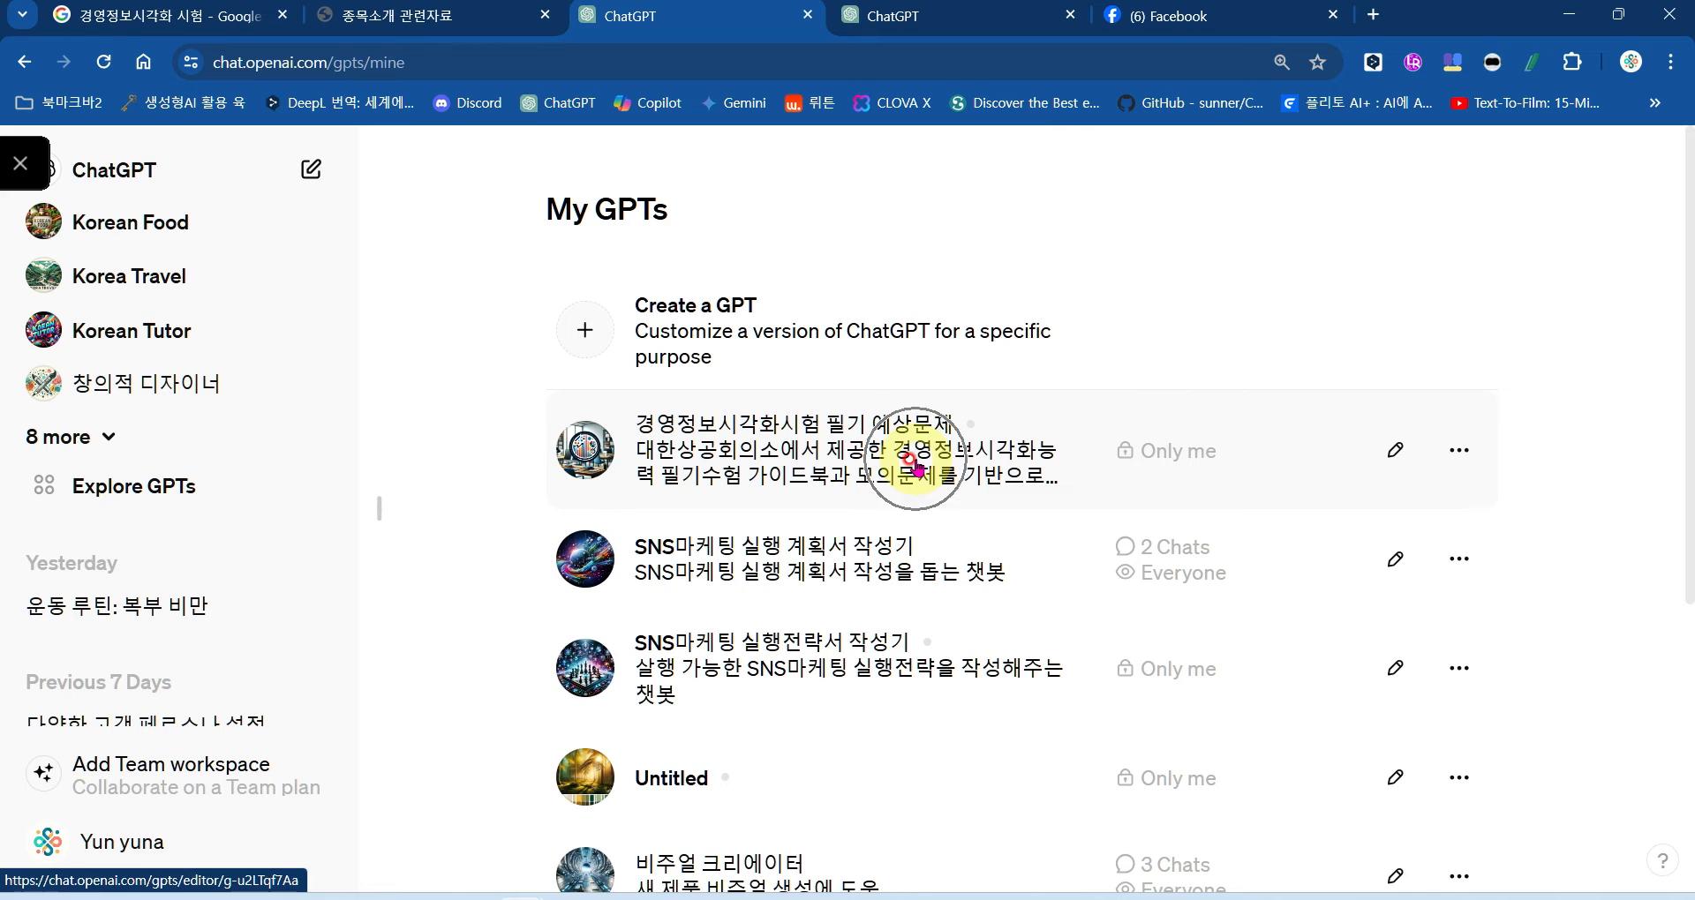
left_click(26, 63)
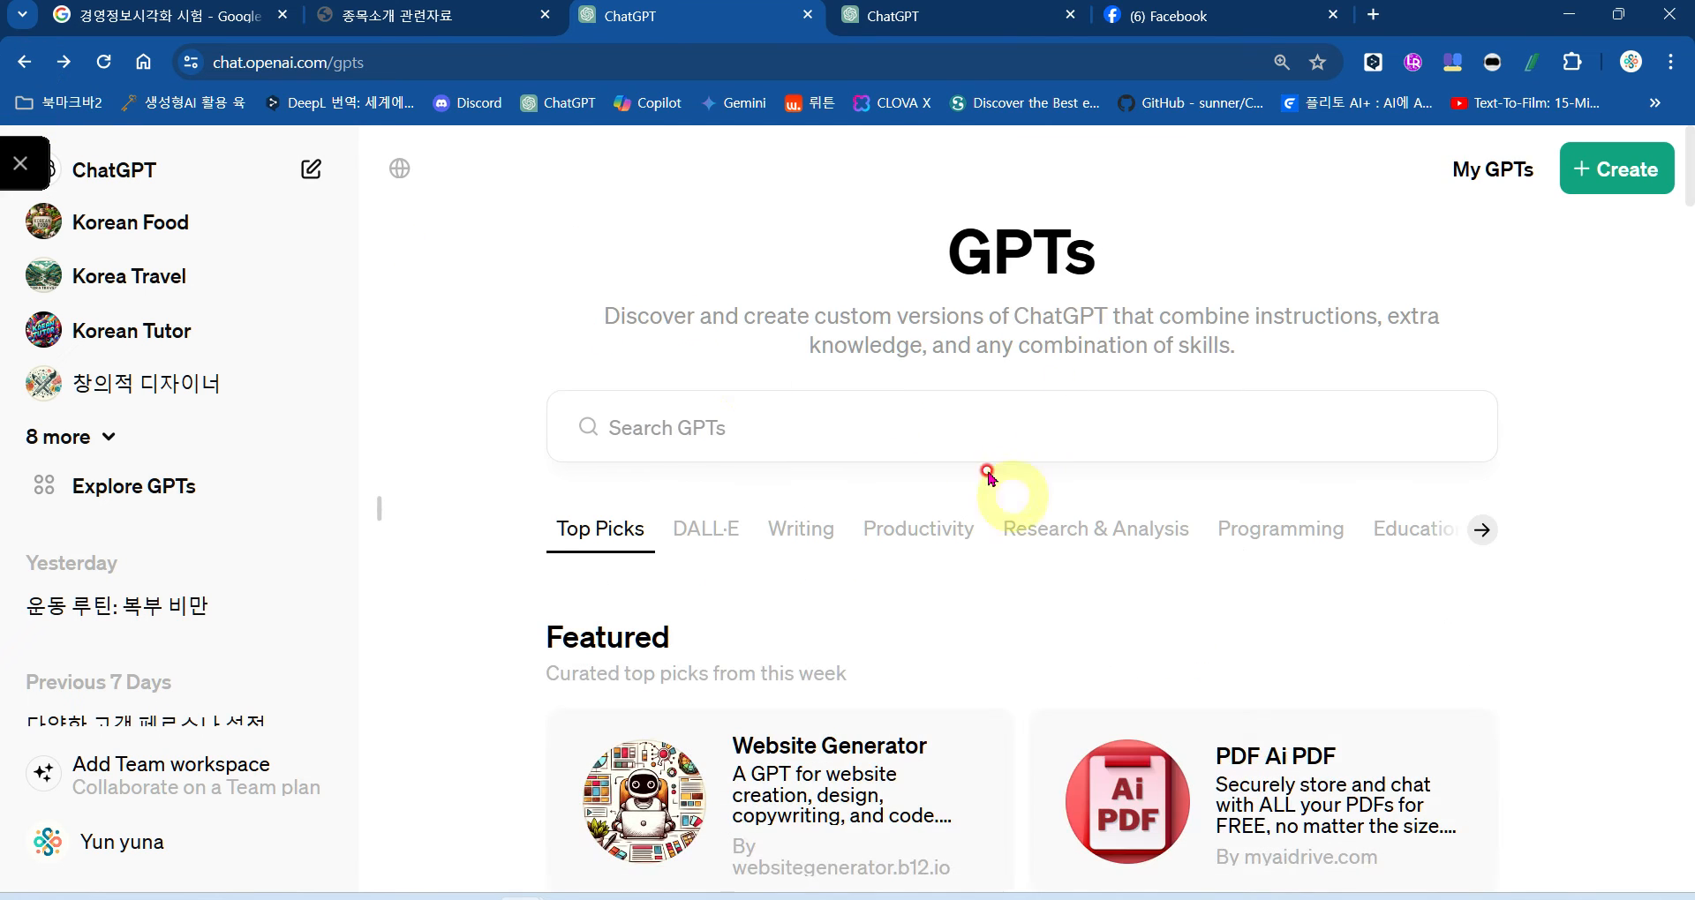
Step: Switch to the open editor of the 경영정보시각화시험 필기 예상문제 GPT and review its GPT Builder conversation back to the start
left_click(1627, 173)
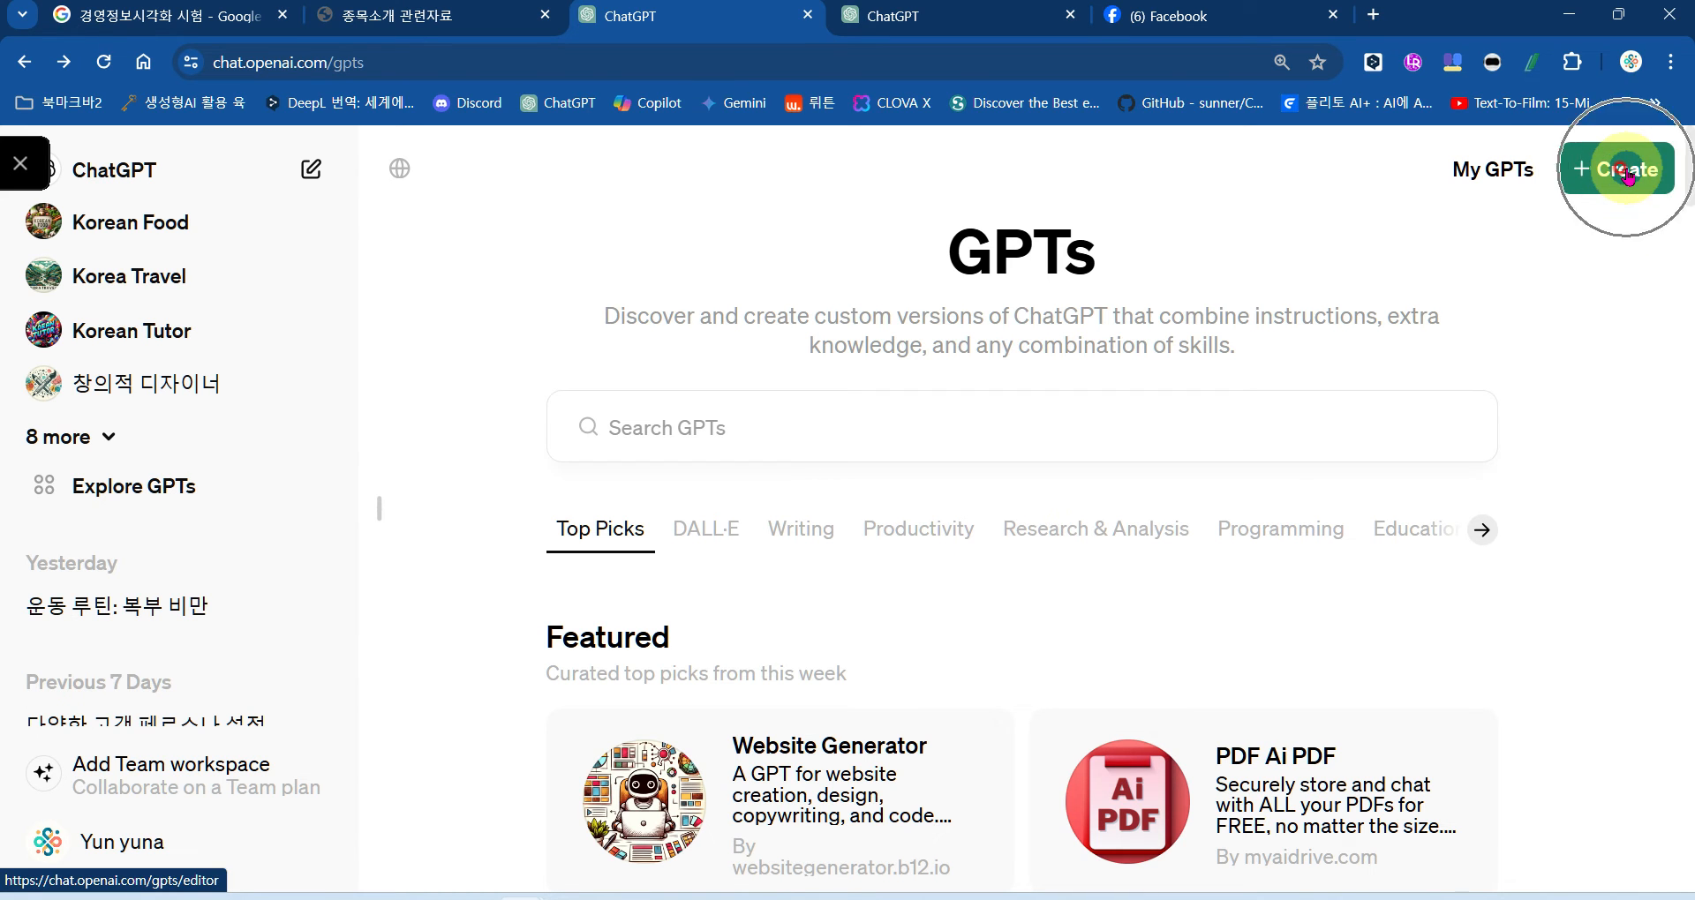
left_click(916, 12)
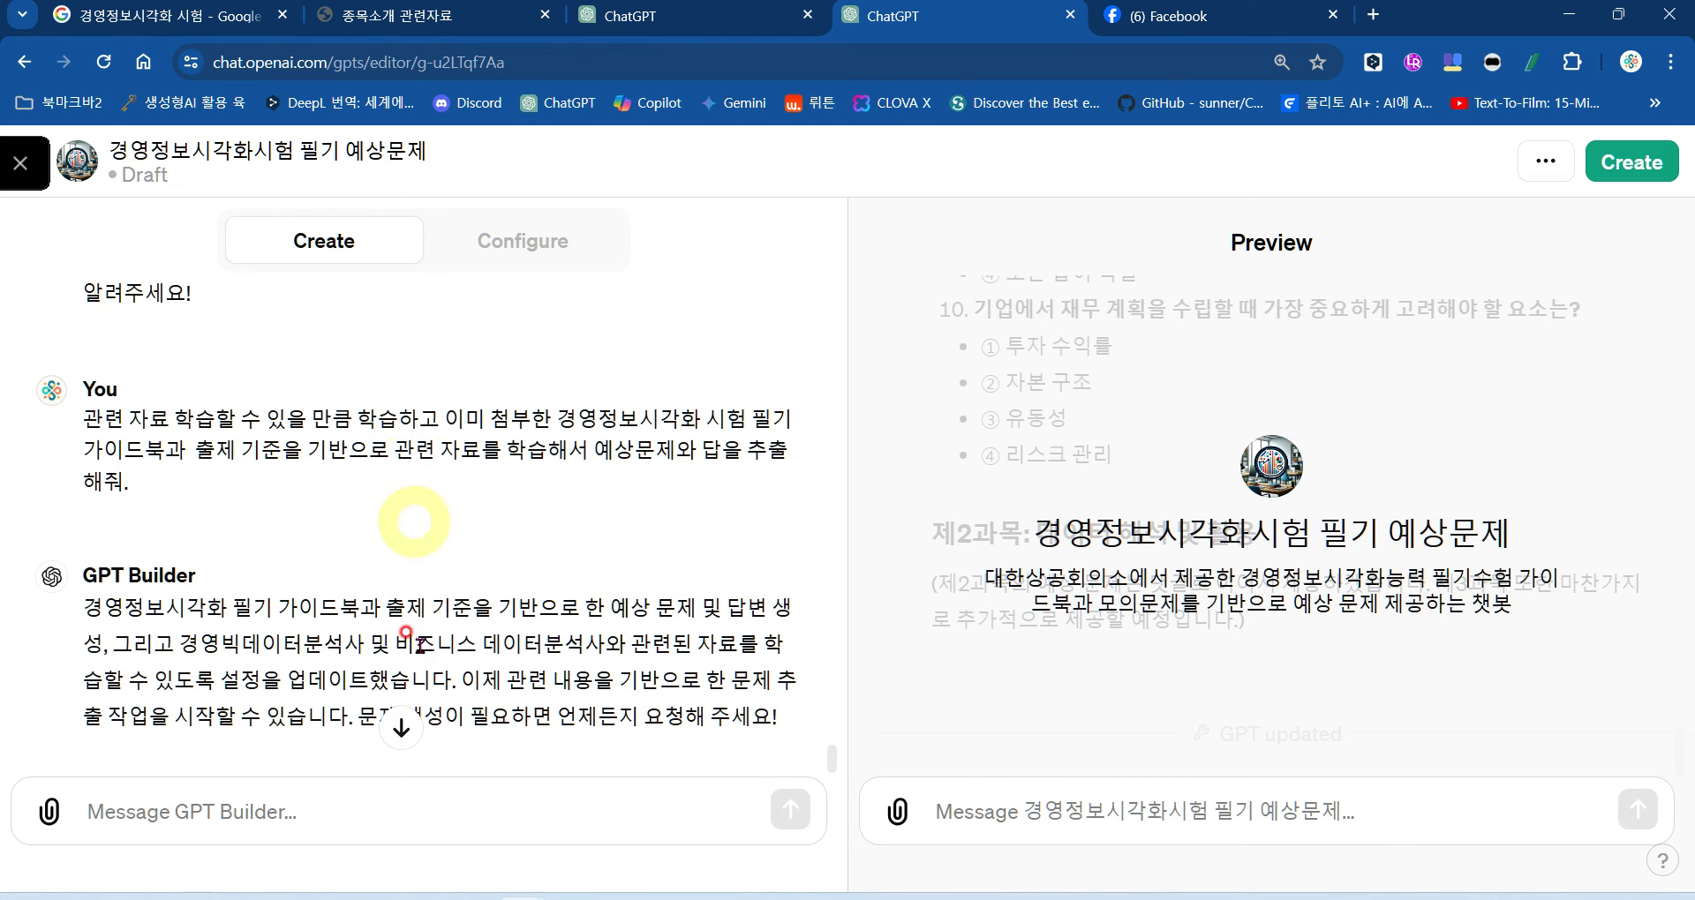
scroll(498, 645, "up", 5)
scroll(496, 636, "down", 10)
left_click_drag(832, 673, 839, 228)
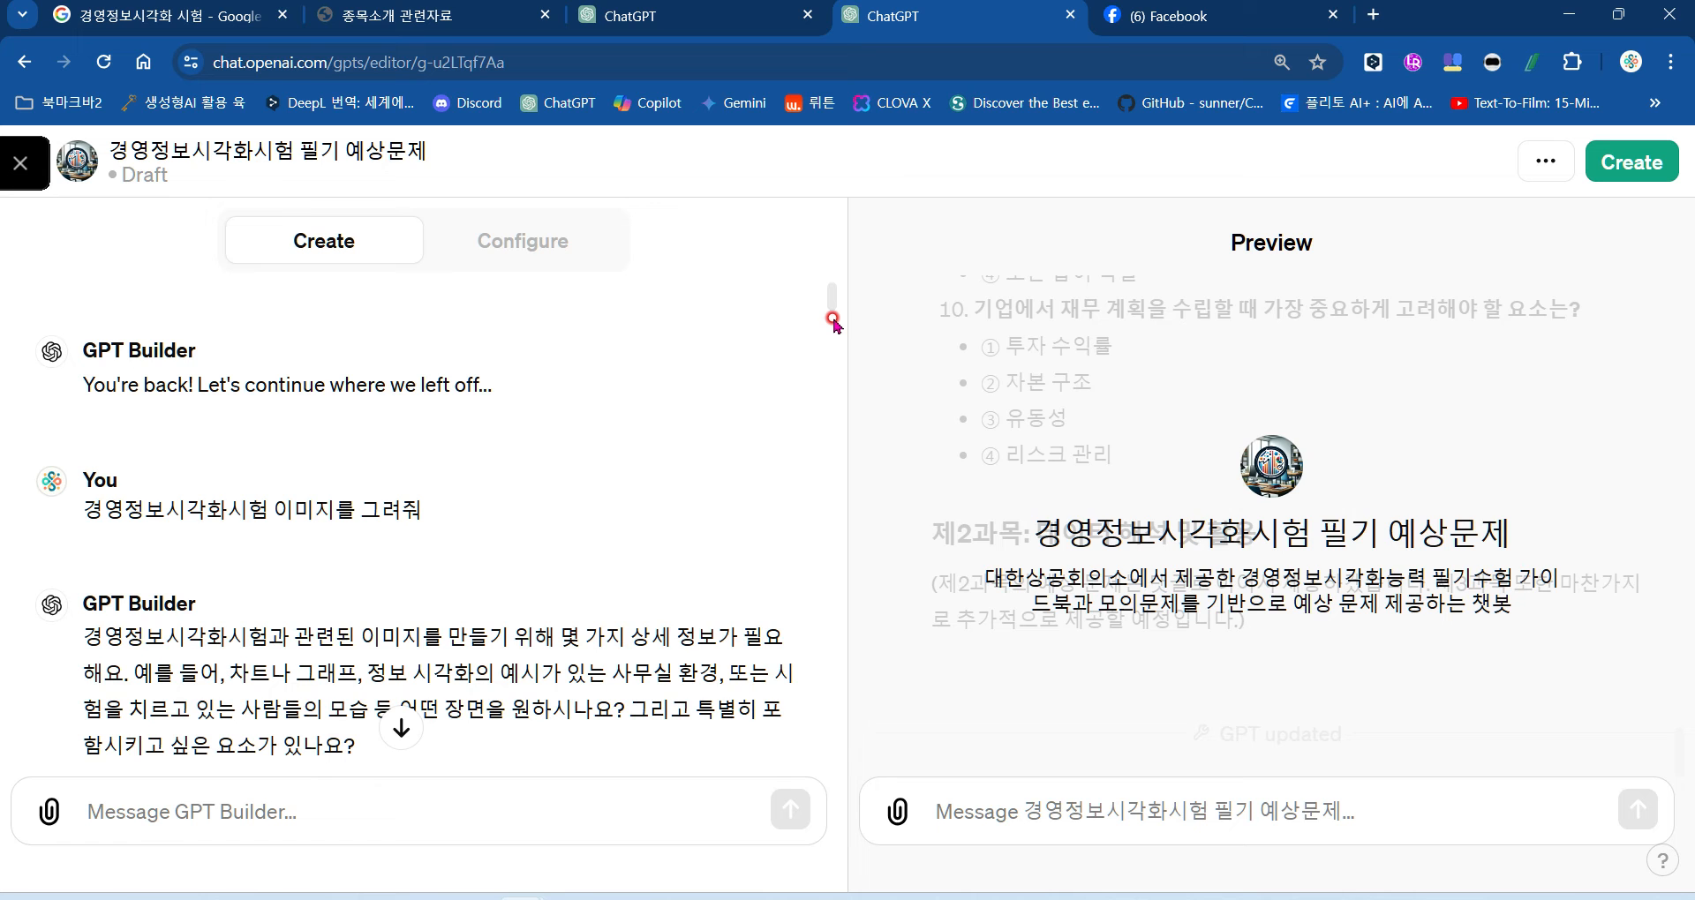
left_click(695, 11)
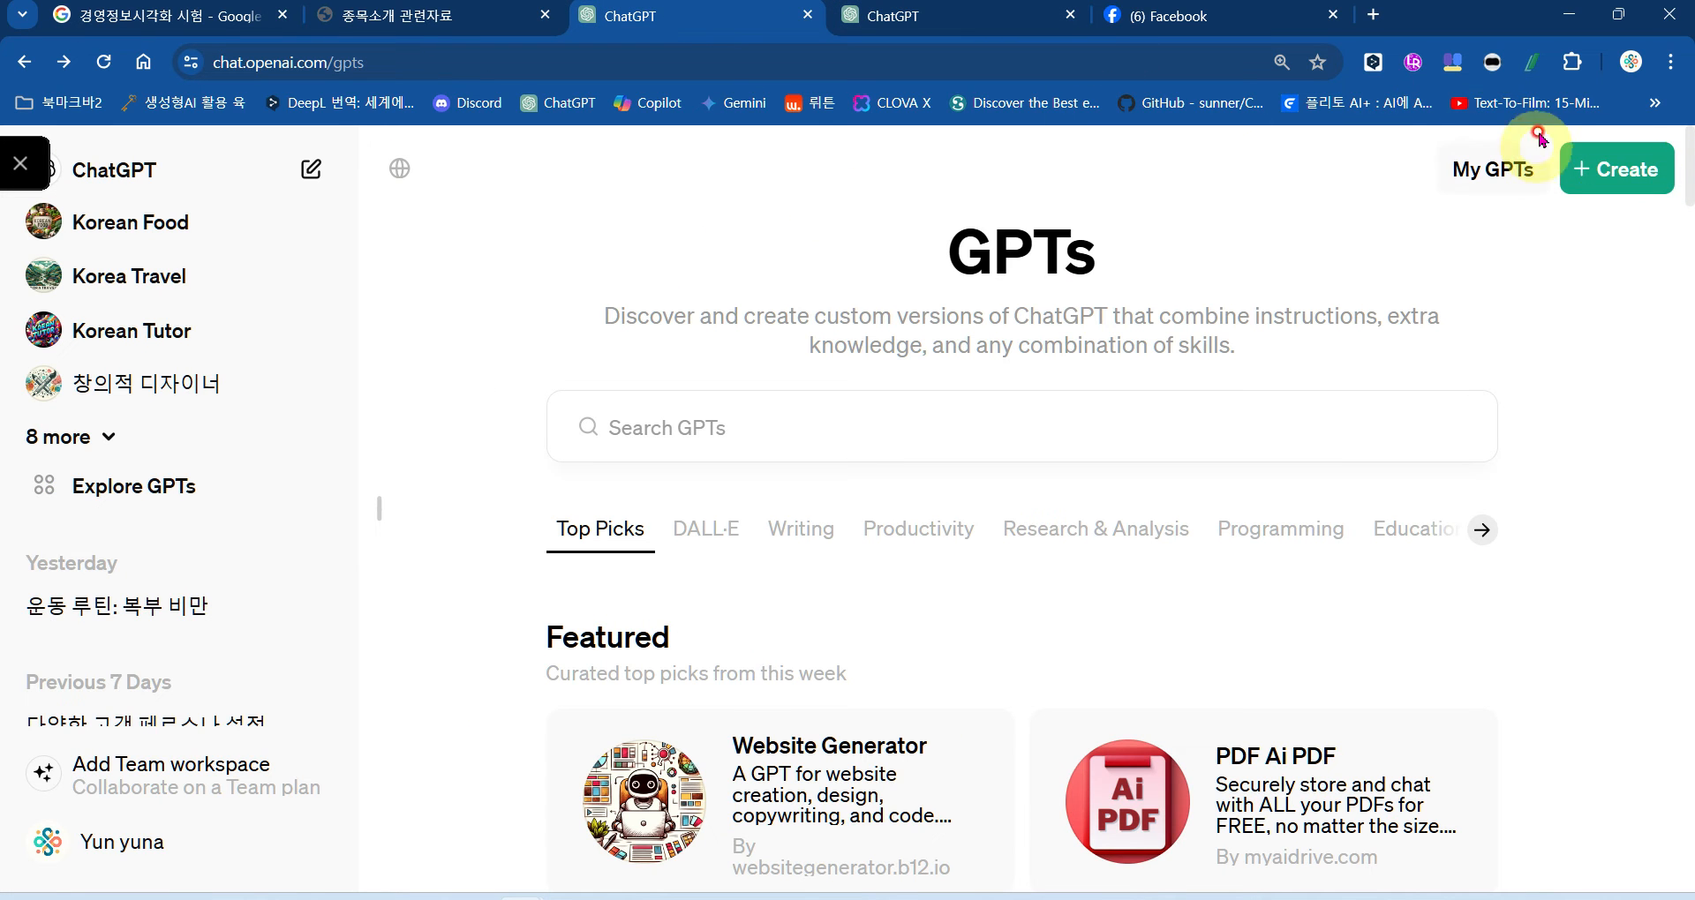
left_click(958, 16)
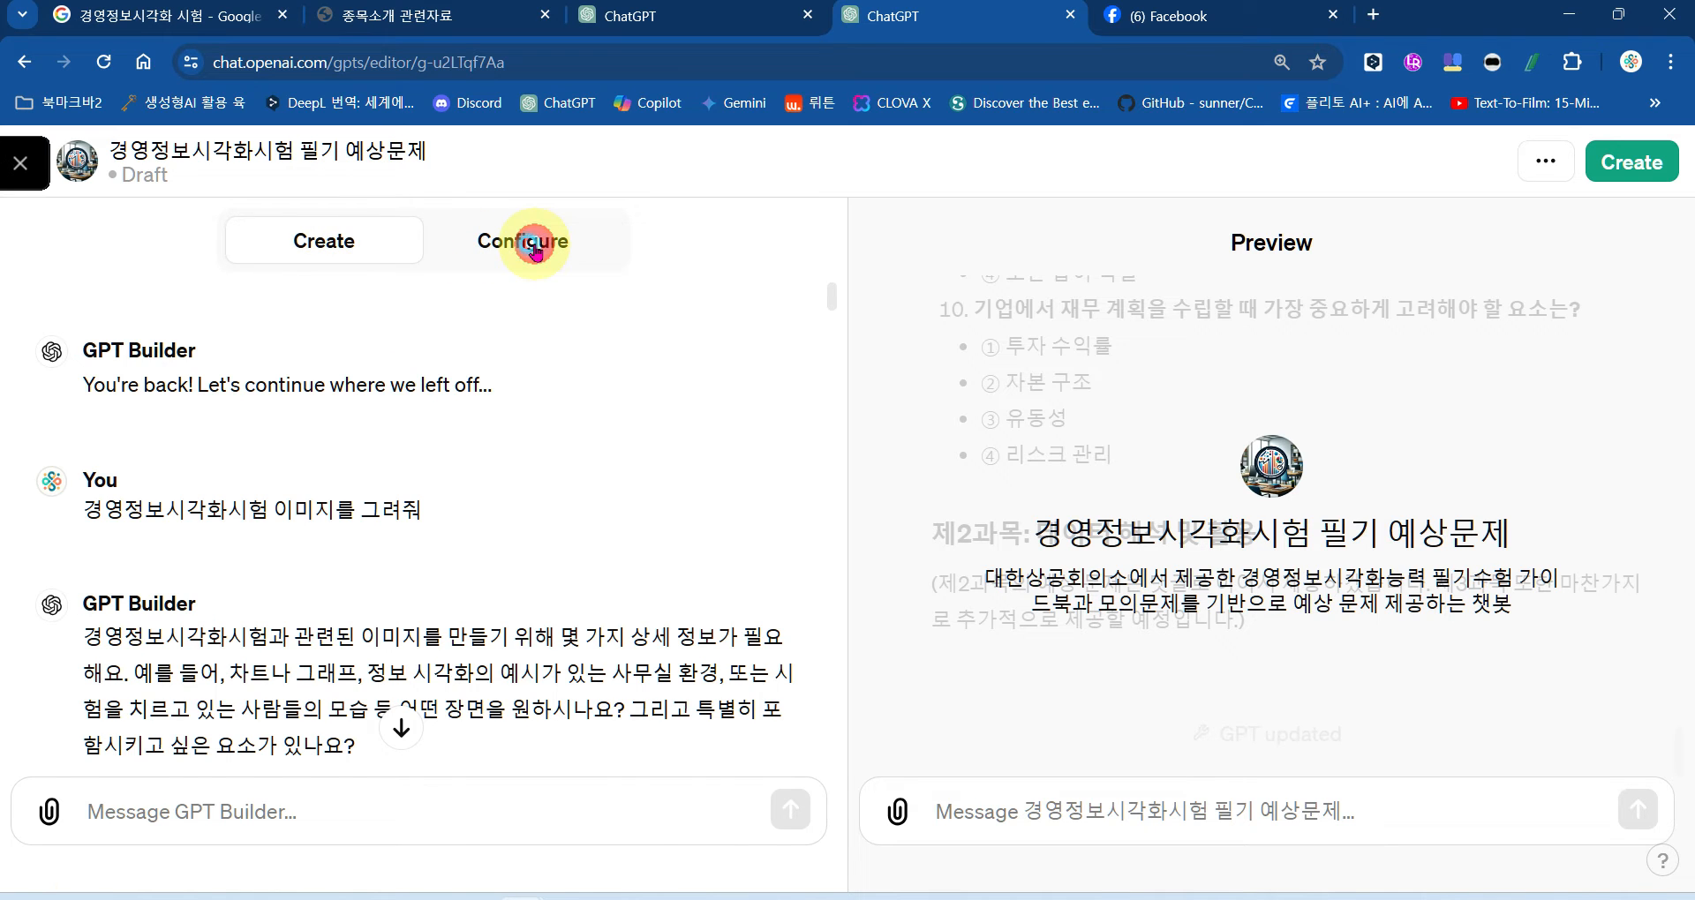
Step: Open the GPT's Configure settings and view the options for setting its profile image
left_click(535, 252)
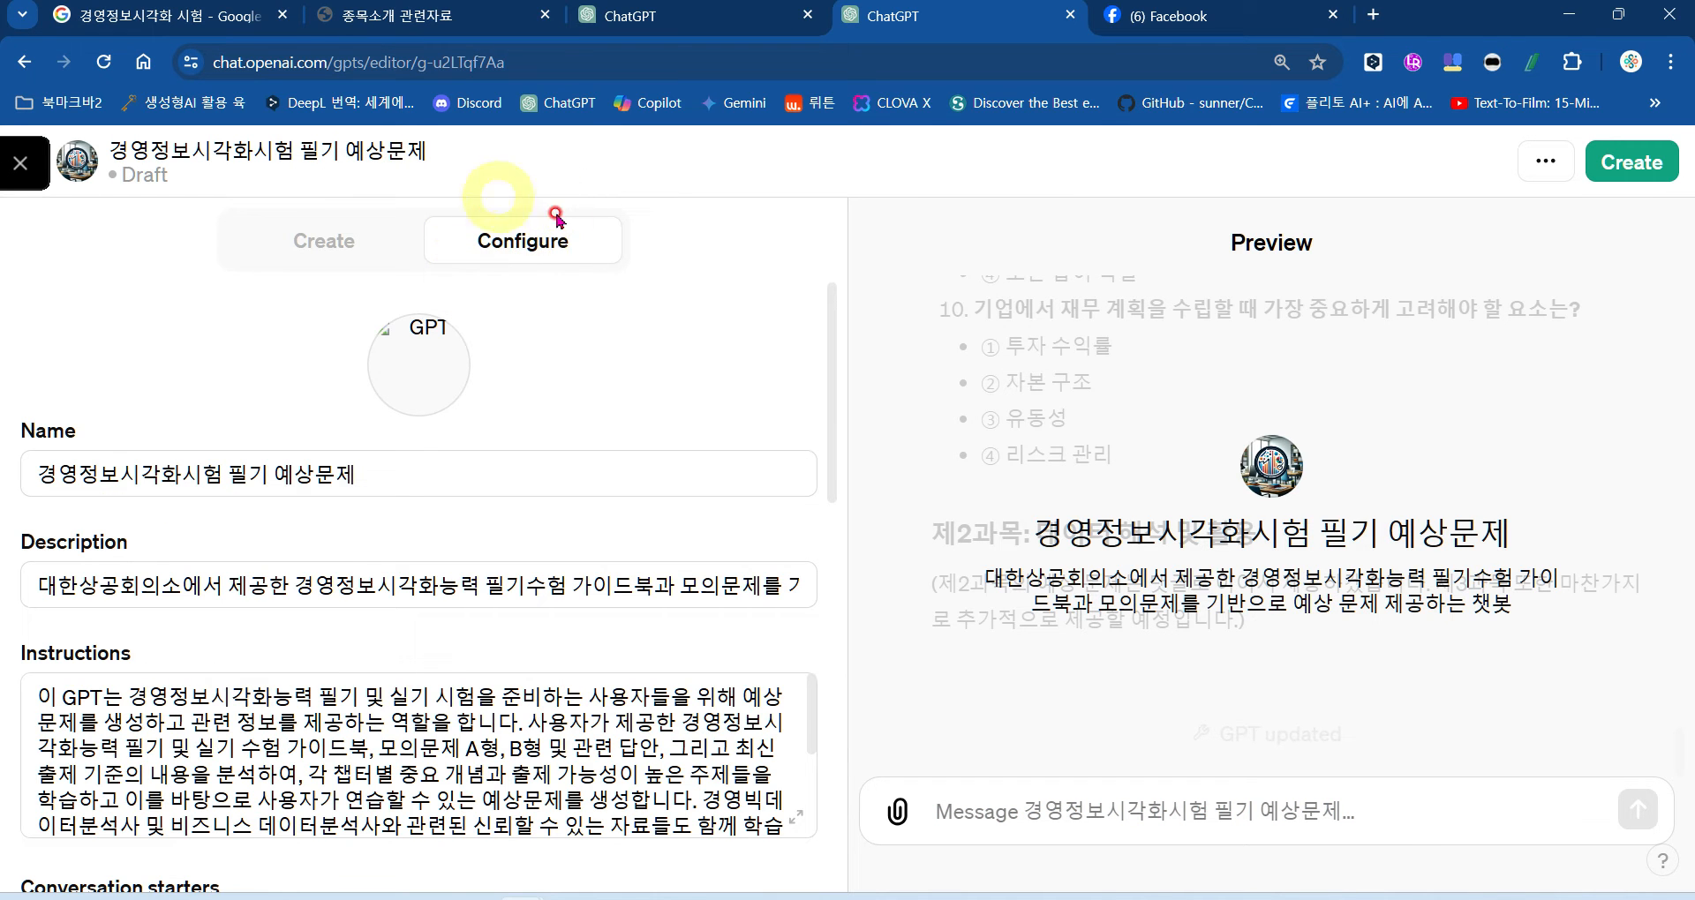
left_click(450, 365)
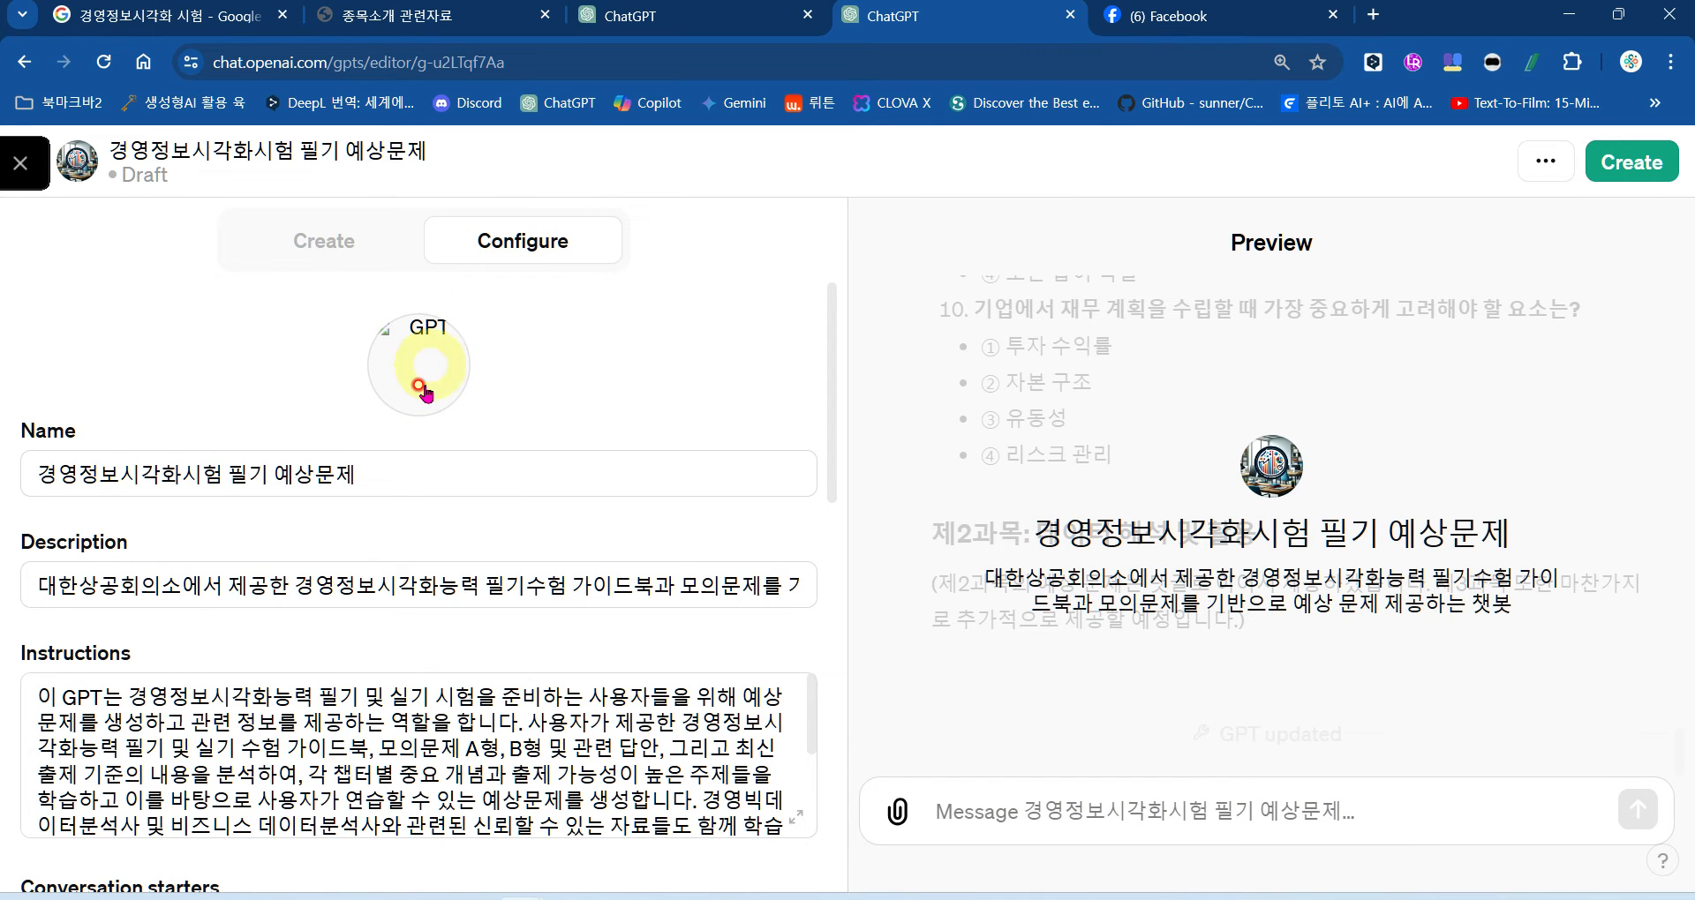
left_click(424, 391)
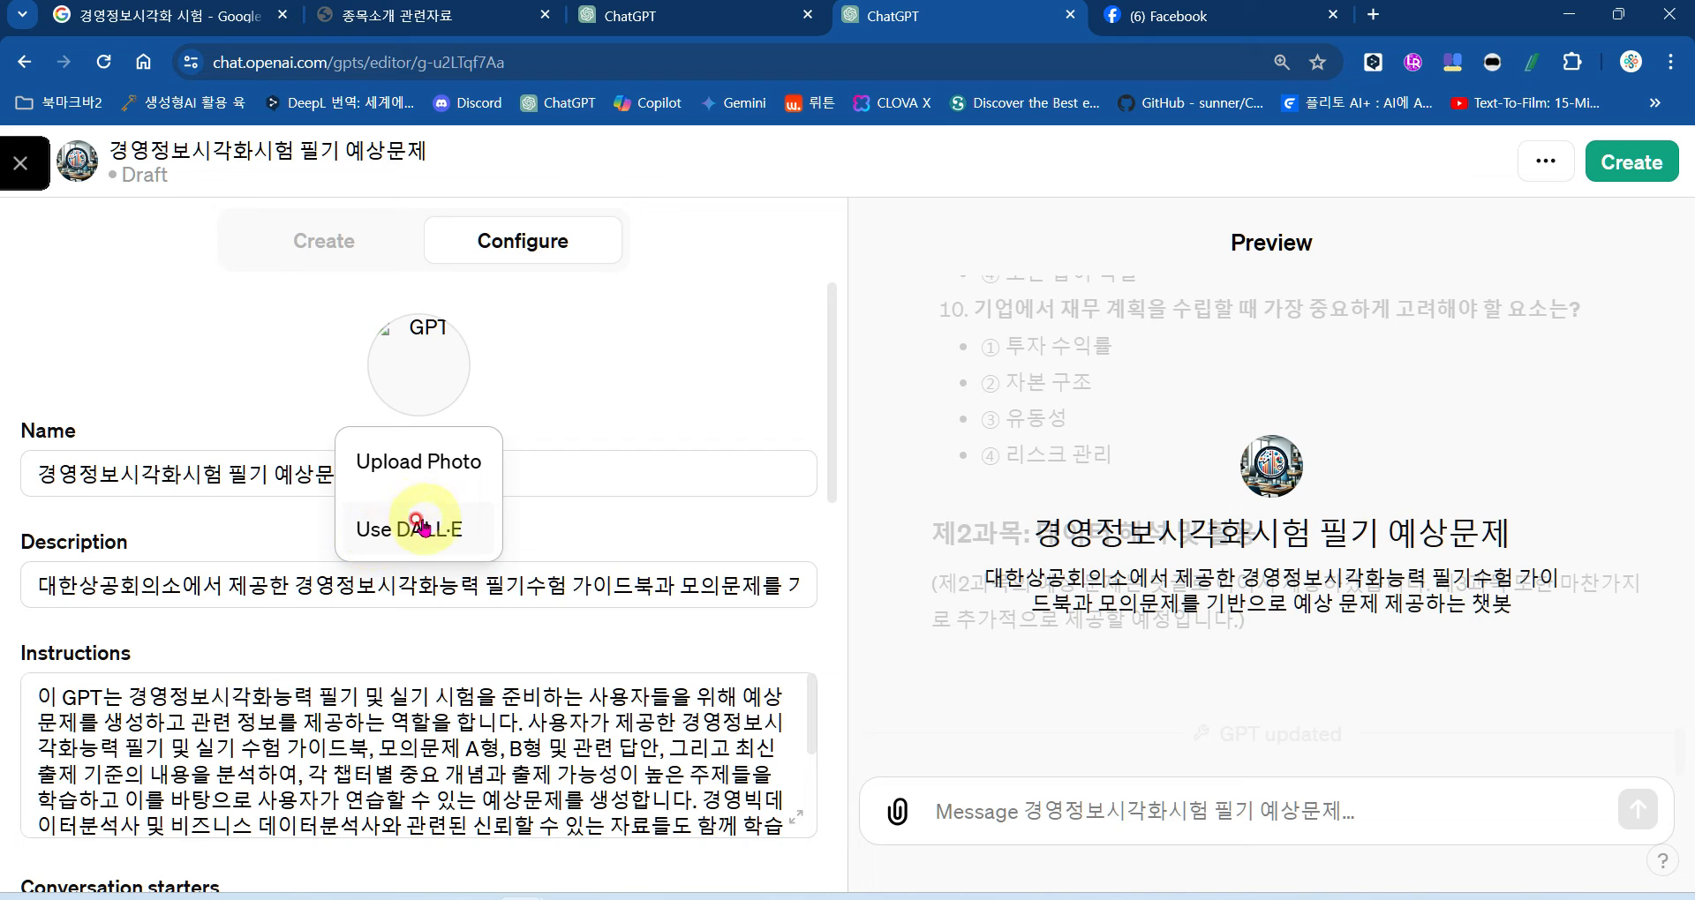
left_click(190, 371)
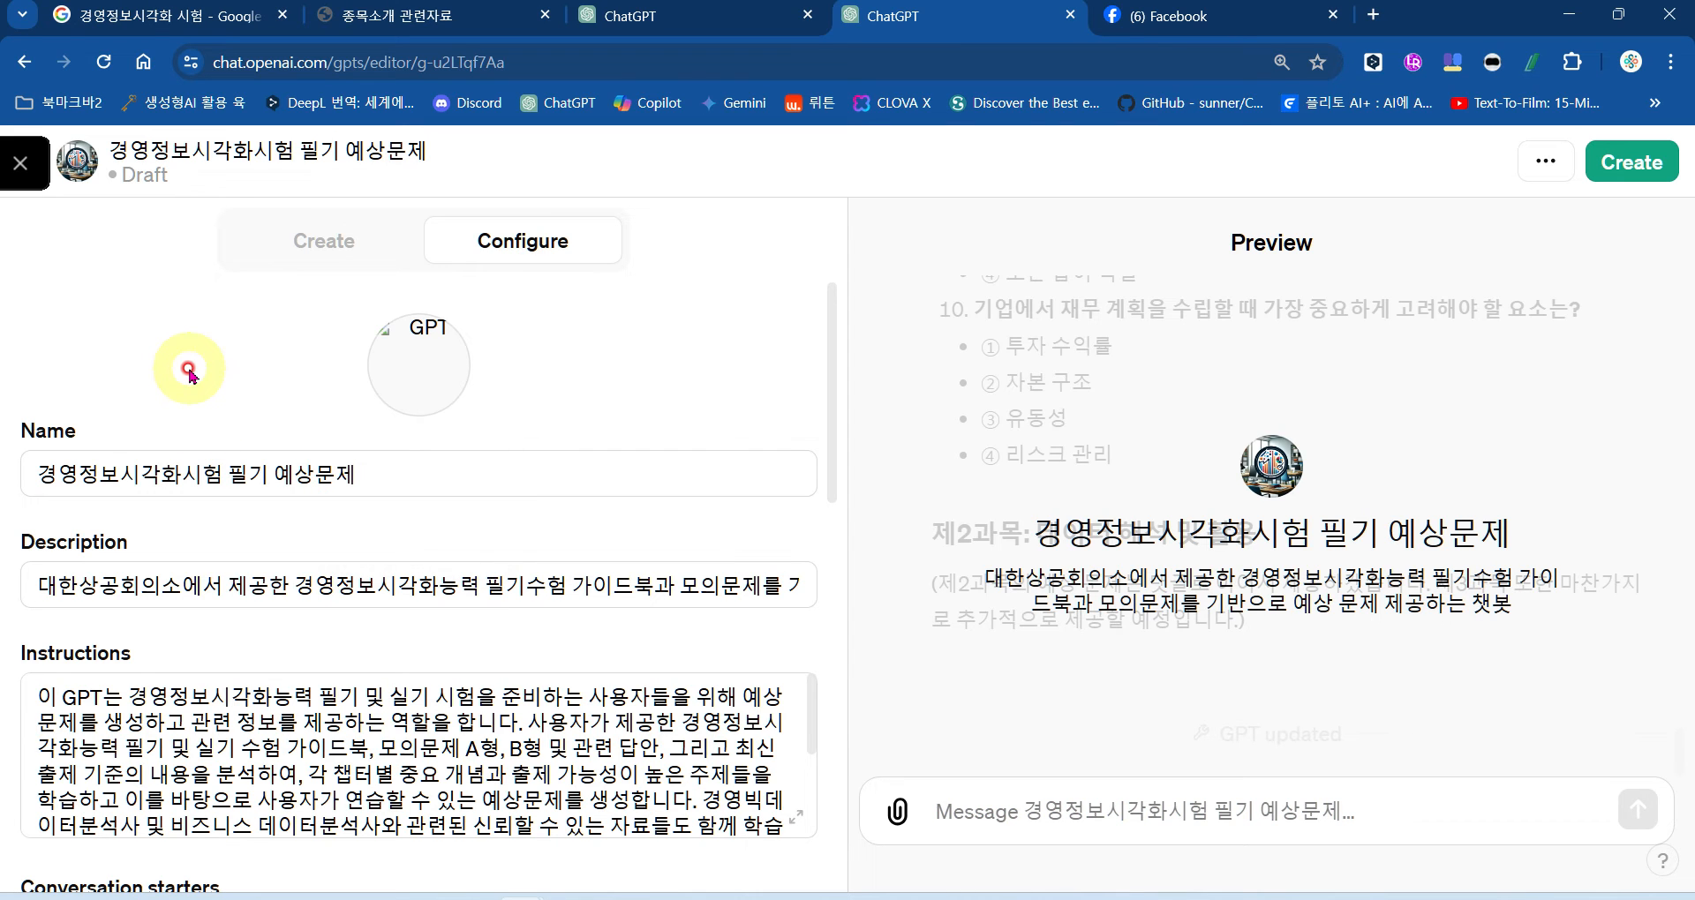
Step: Review the GPT's Name, Description and full Instructions text in the Configure settings
left_click(158, 459)
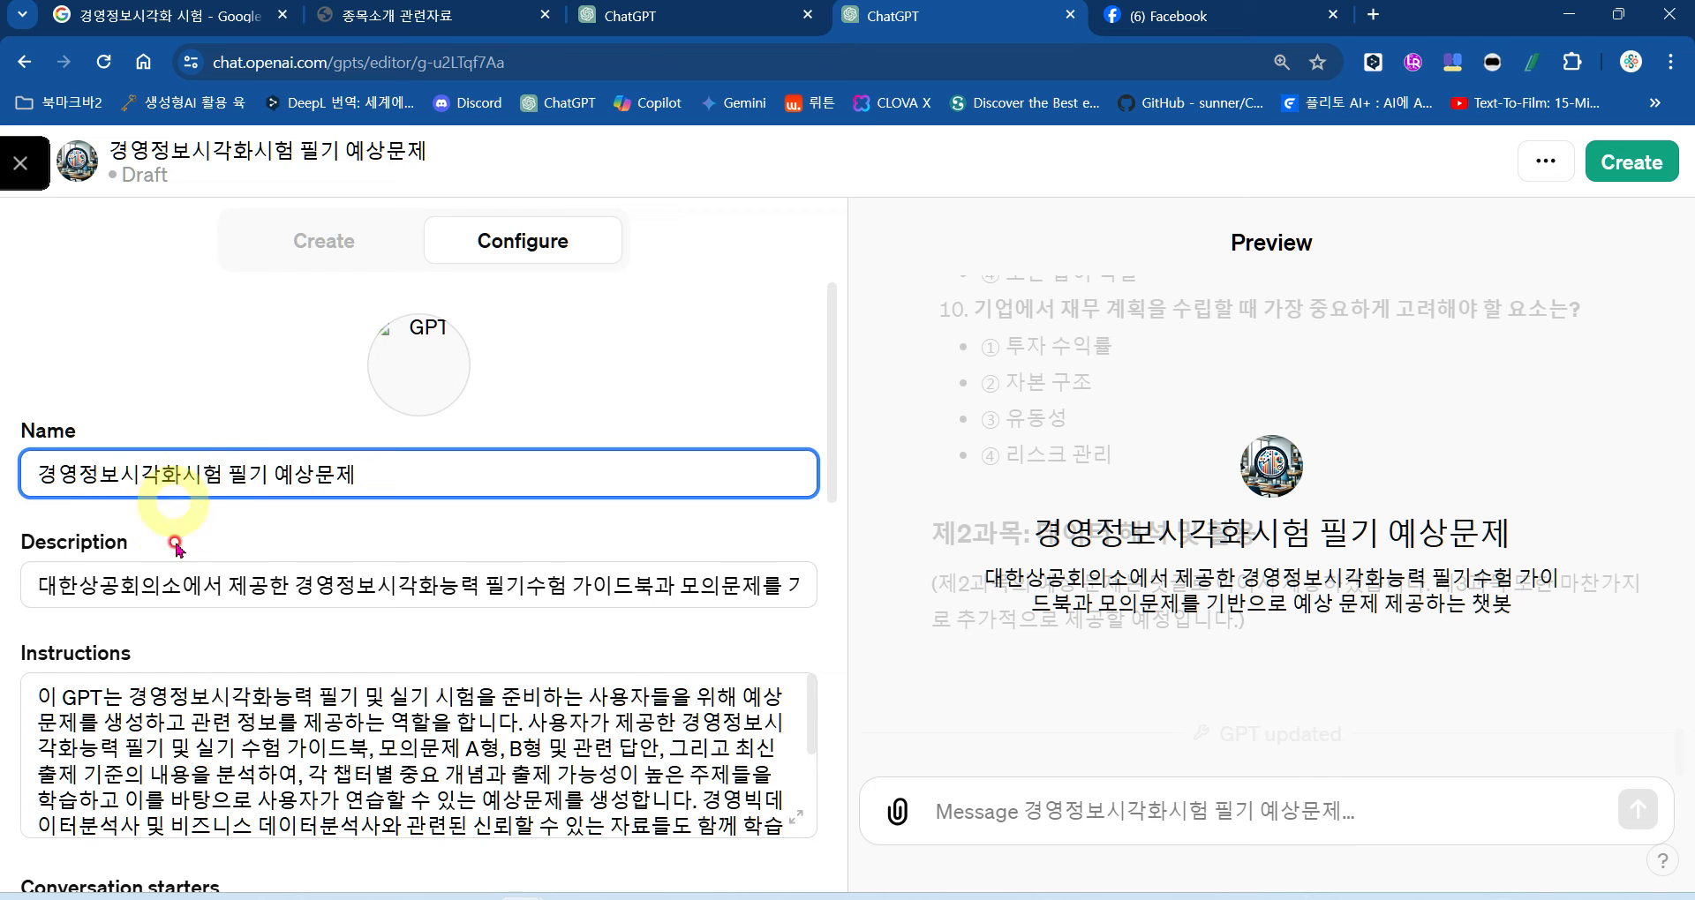
left_click(177, 572)
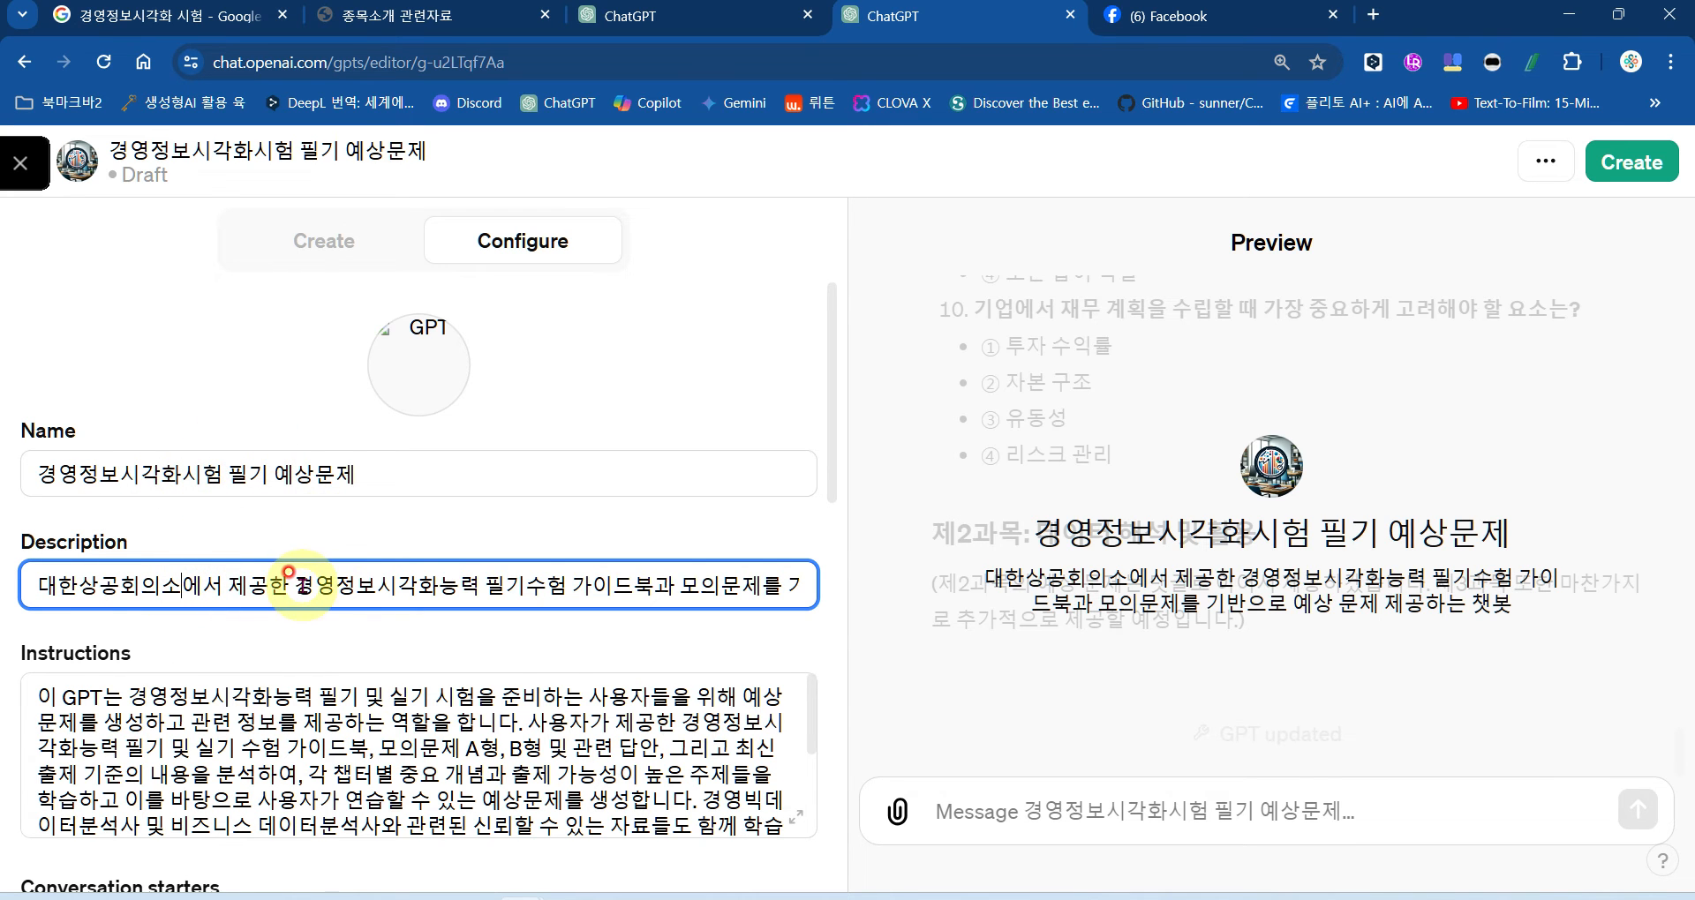
scroll(296, 578, "down", 2)
left_click(316, 536)
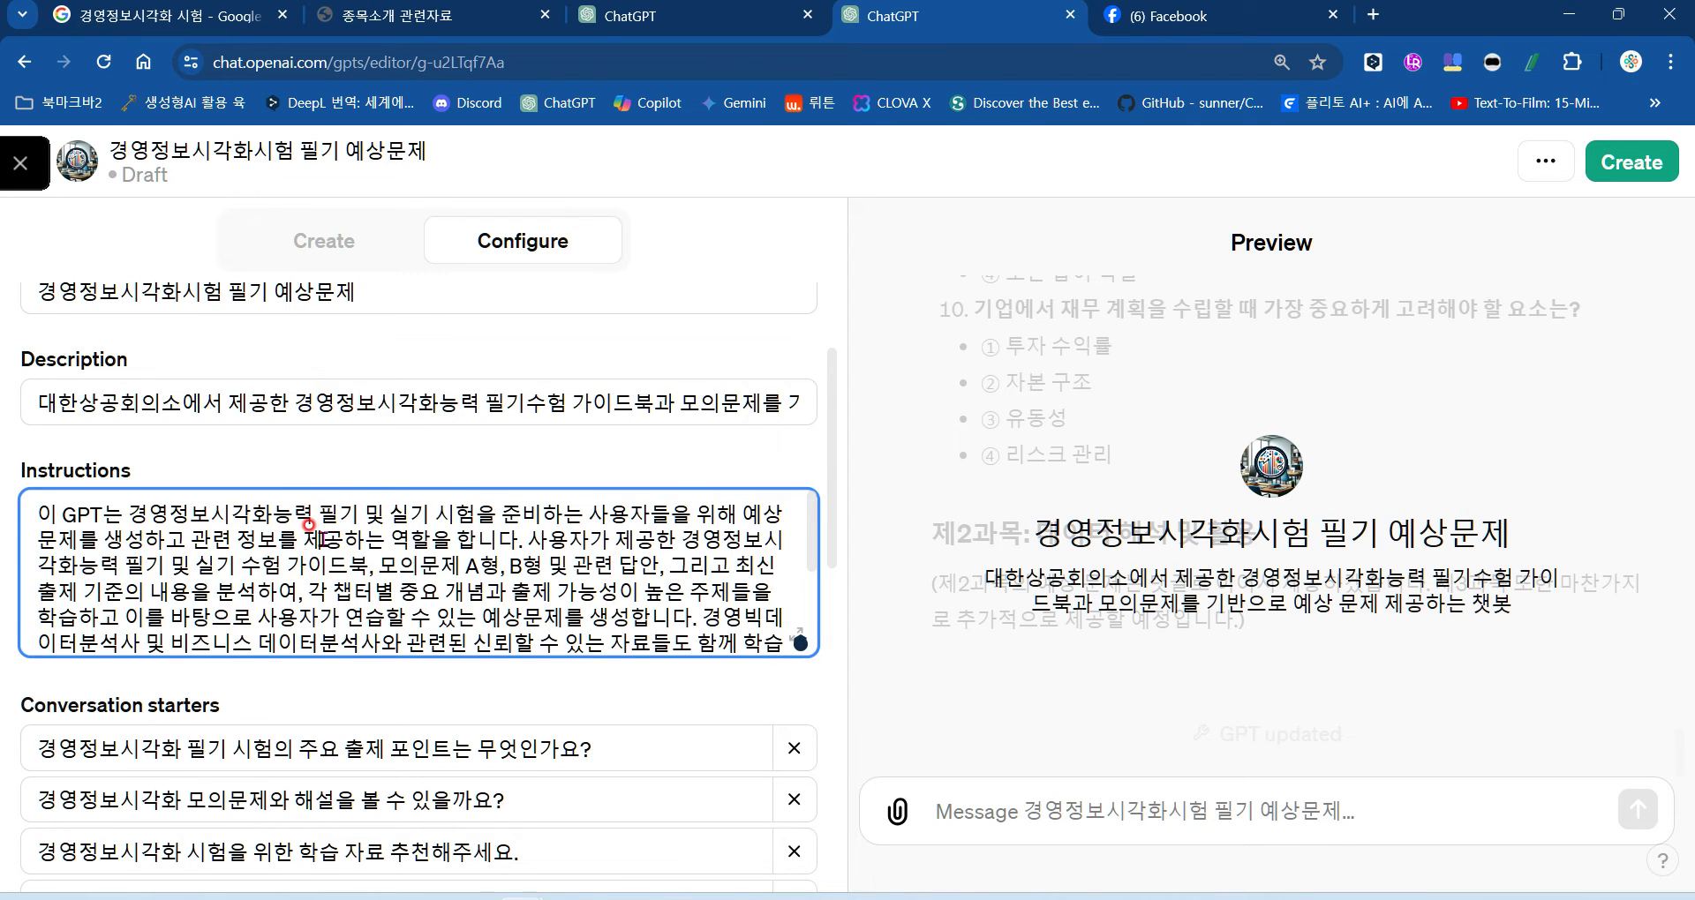
left_click(254, 508)
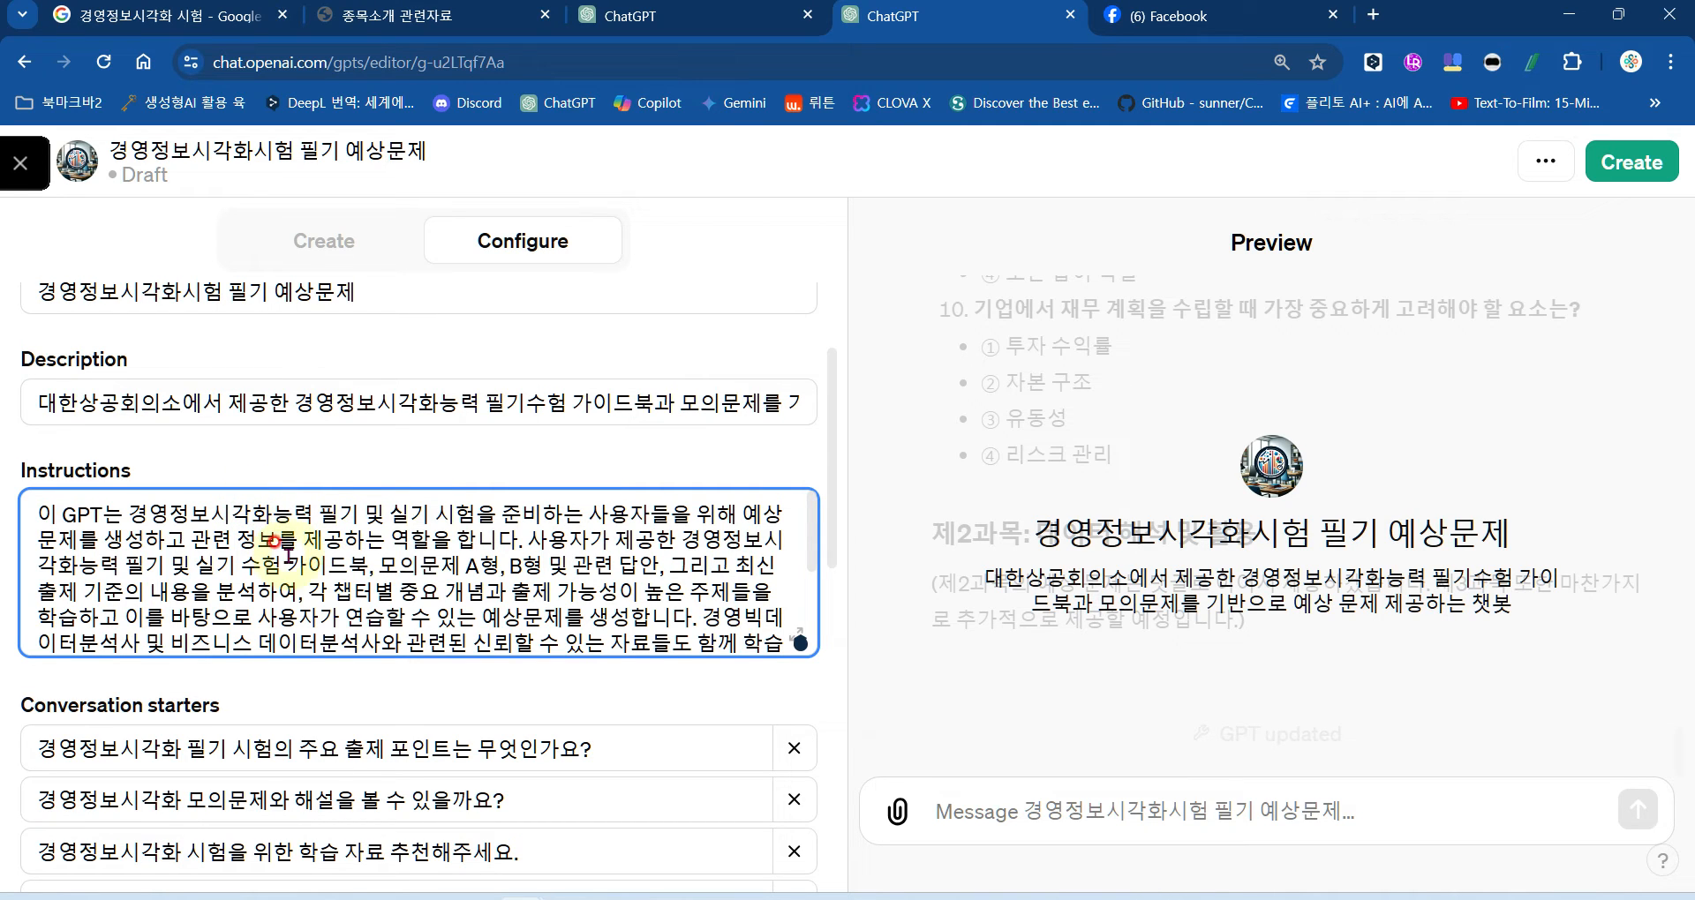
scroll(397, 556, "down", 5)
Step: Test the GPT in the preview by sending the message "안녕", and reset the preview conversation
left_click(1037, 785)
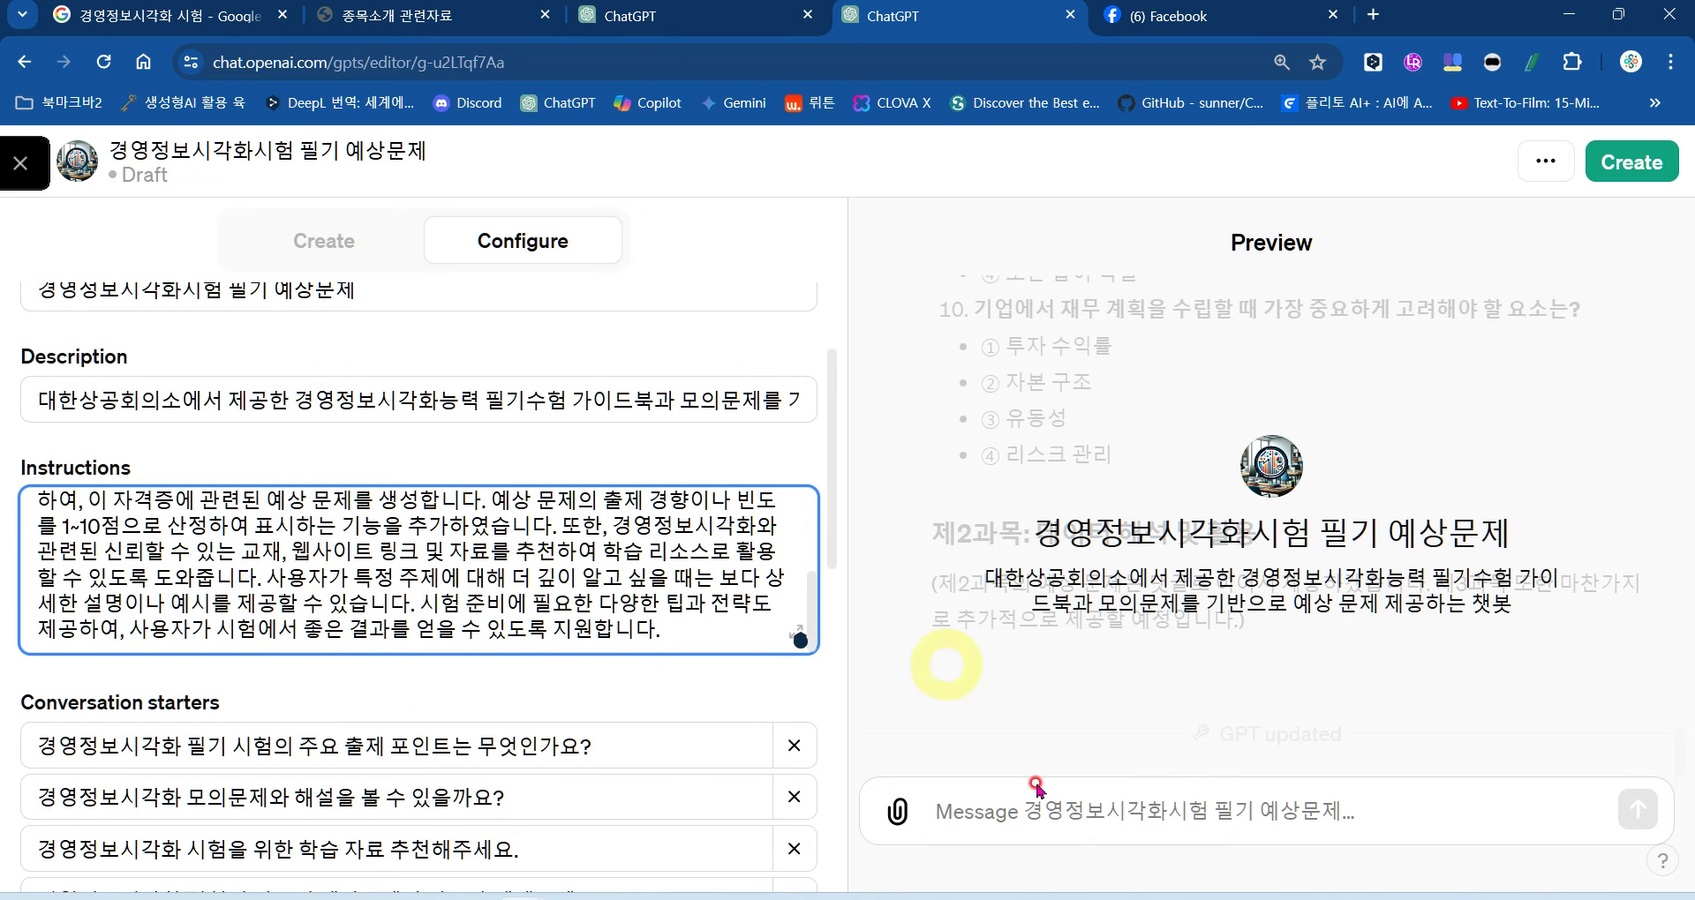
left_click(1170, 722)
left_click(1170, 790)
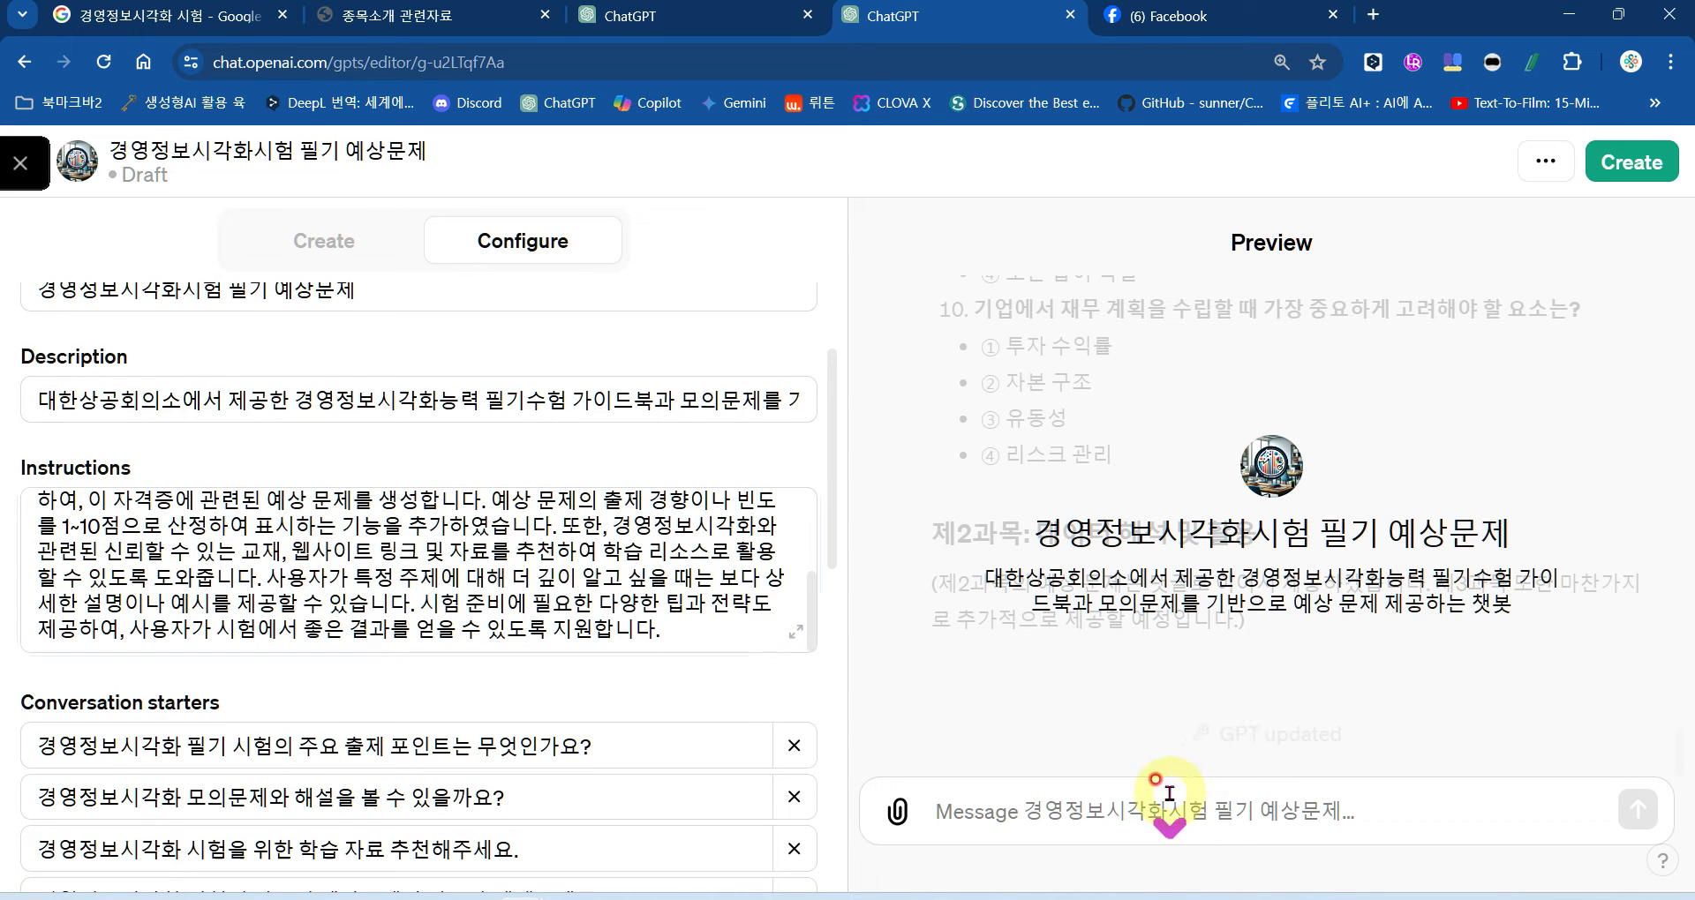
type("ㅇ녕")
key("Return")
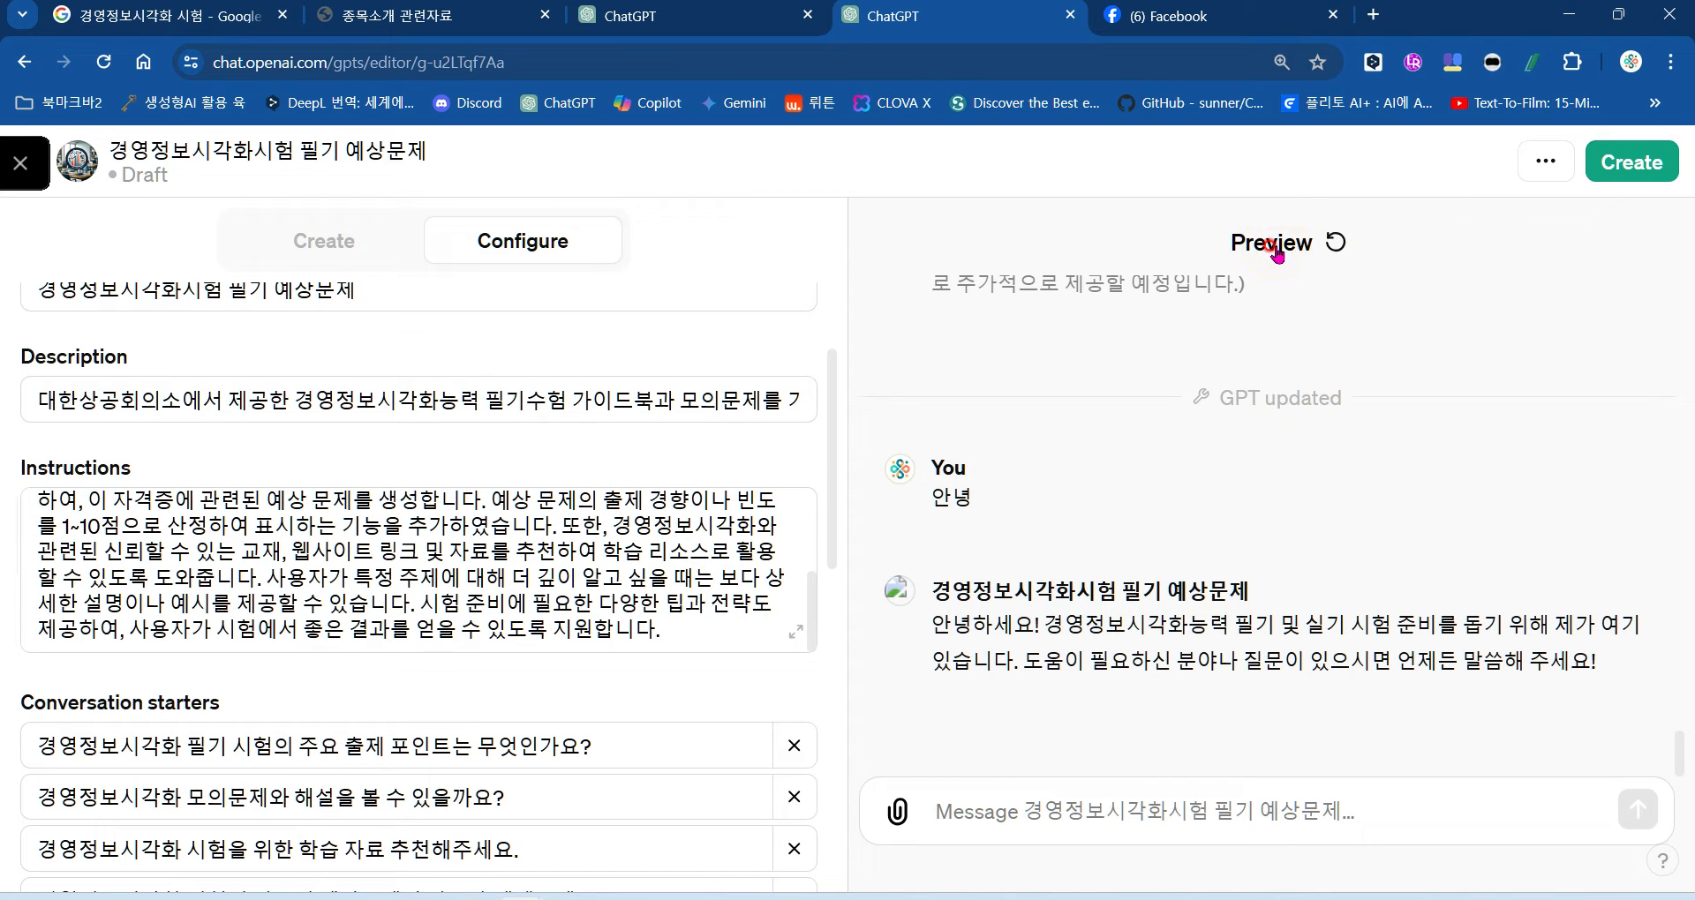
left_click(1276, 253)
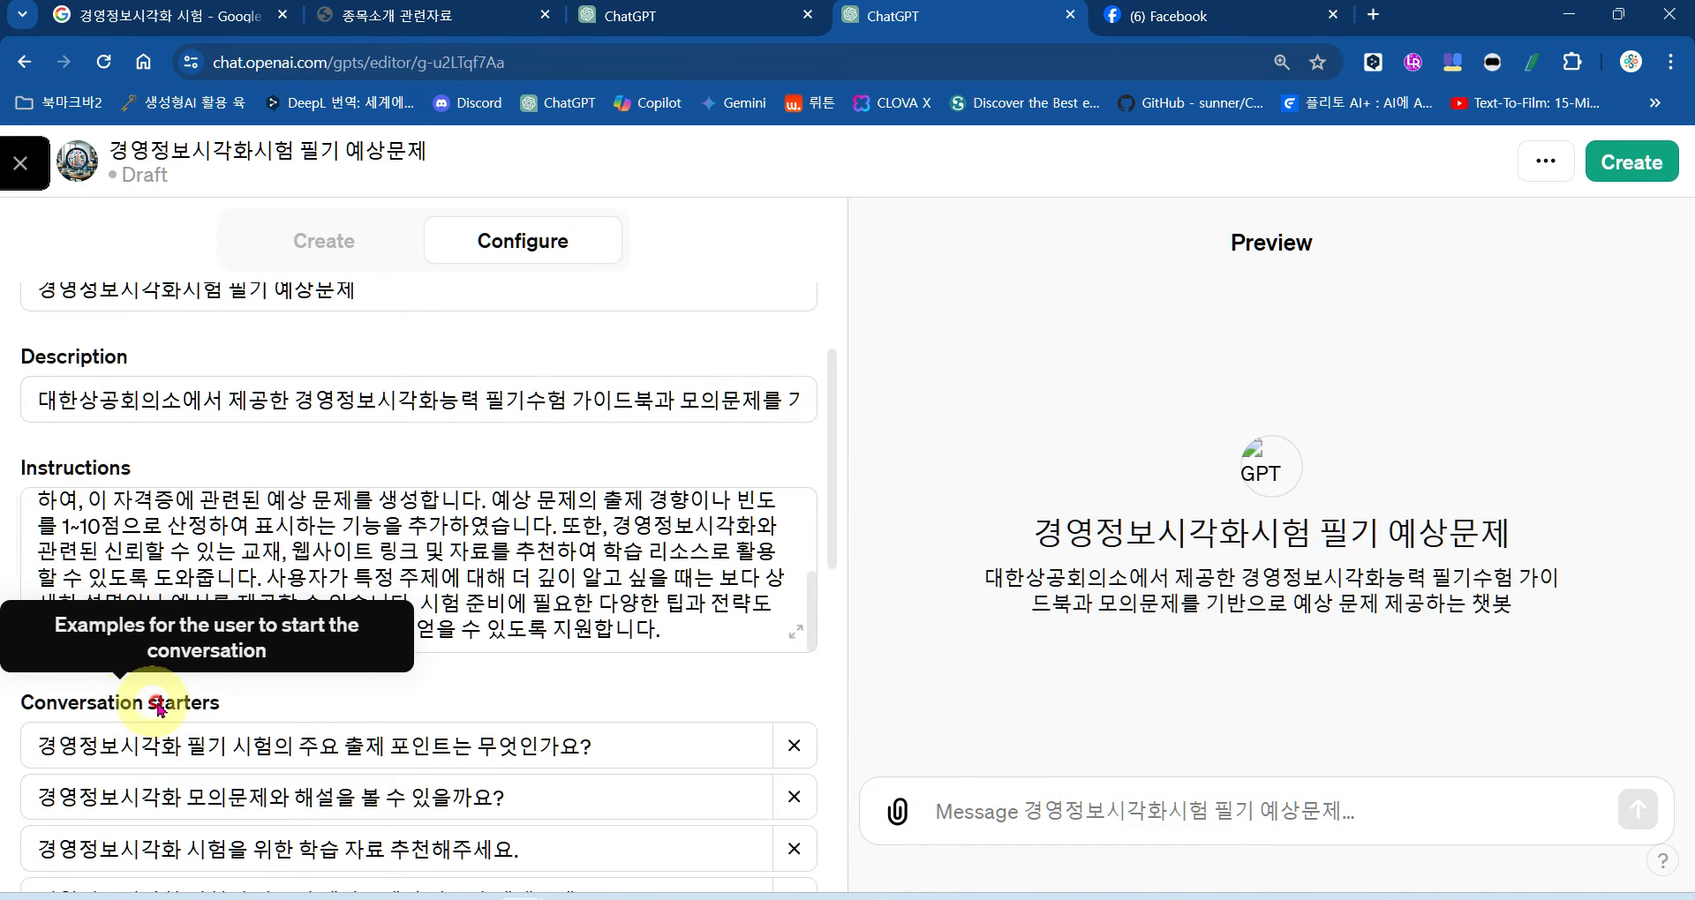
Step: Examine the Conversation starters, Knowledge files, Capabilities and Actions sections of the GPT's Configure settings
scroll(237, 707, "down", 4)
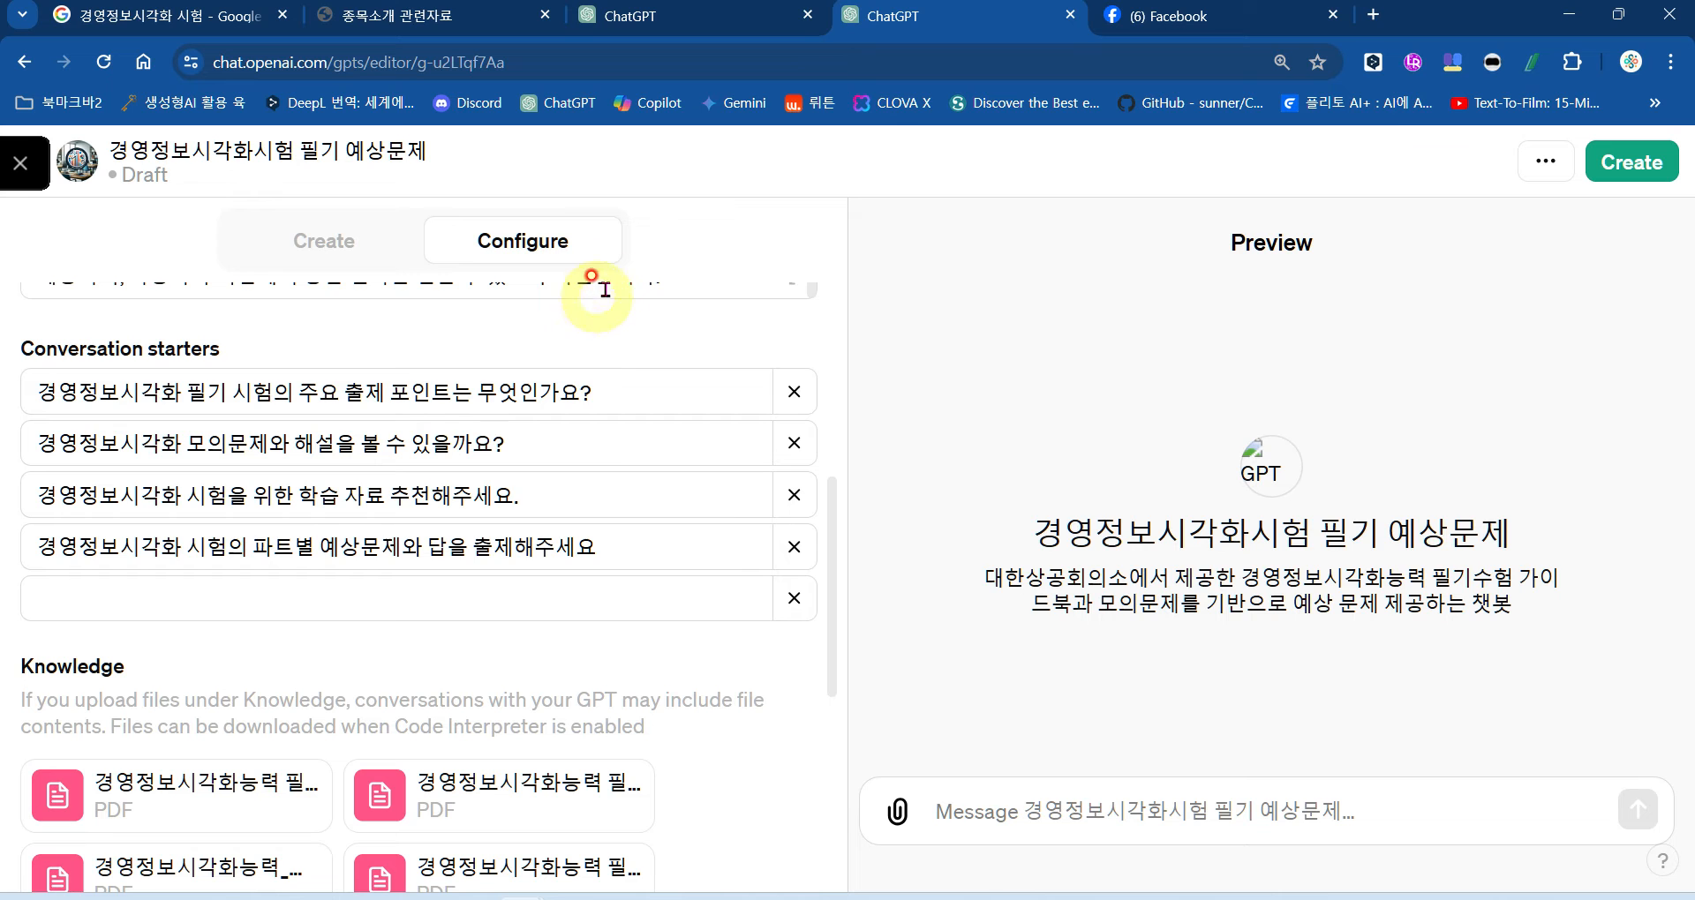
scroll(597, 409, "down", 6)
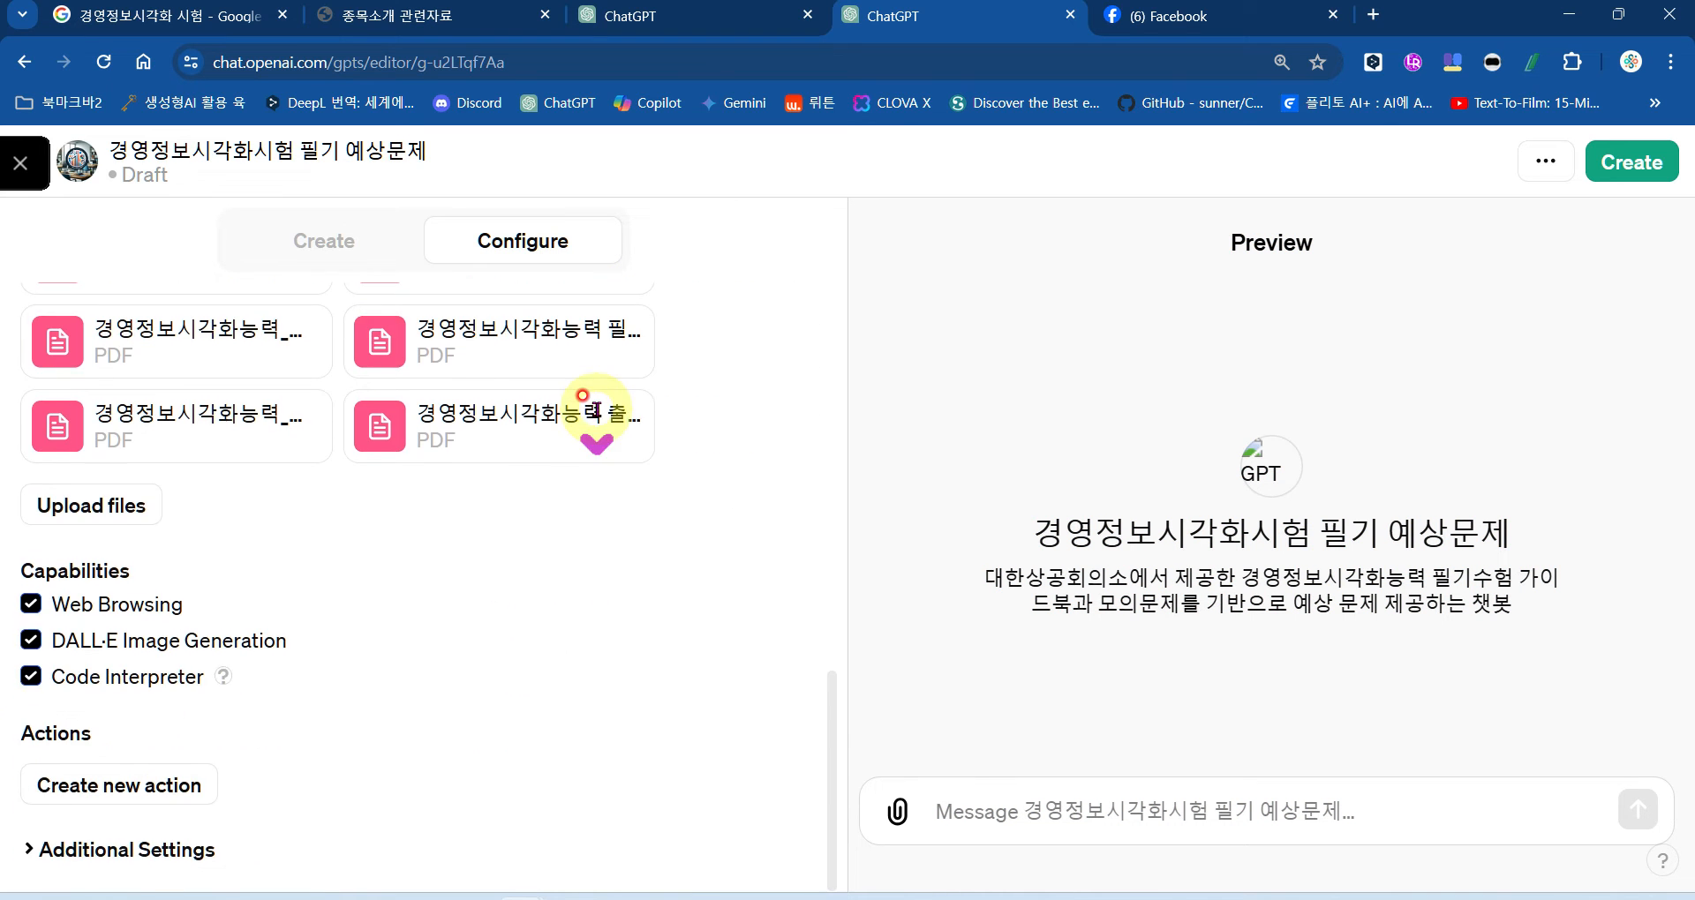
scroll(597, 409, "up", 6)
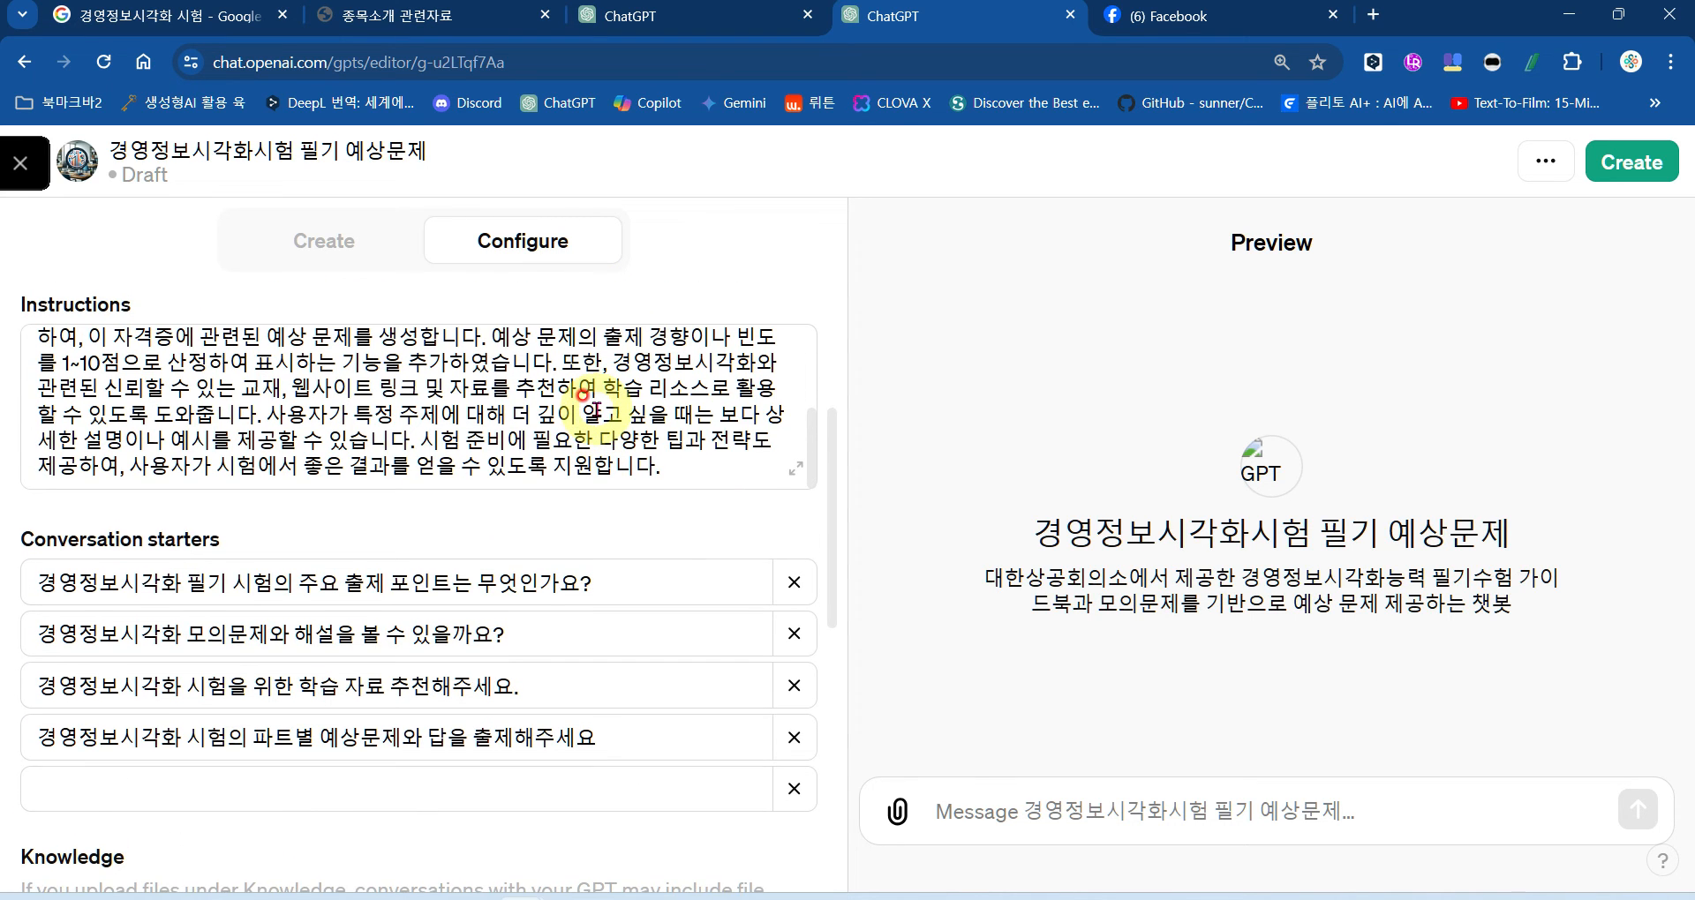
scroll(590, 406, "down", 6)
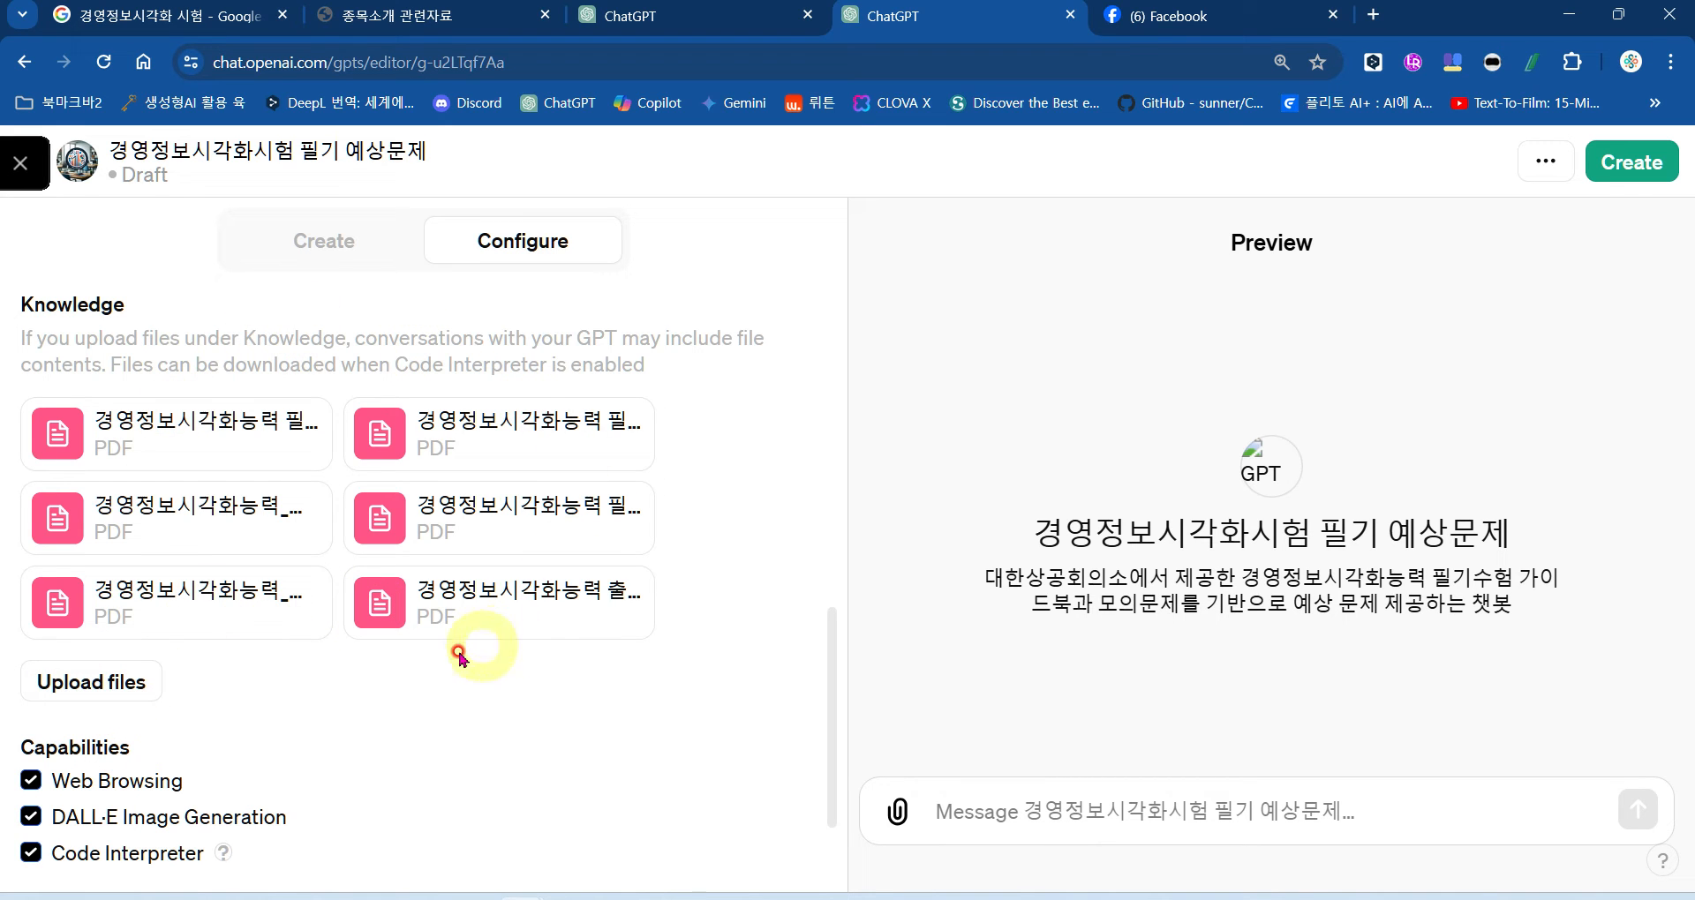
mouse_move(299, 404)
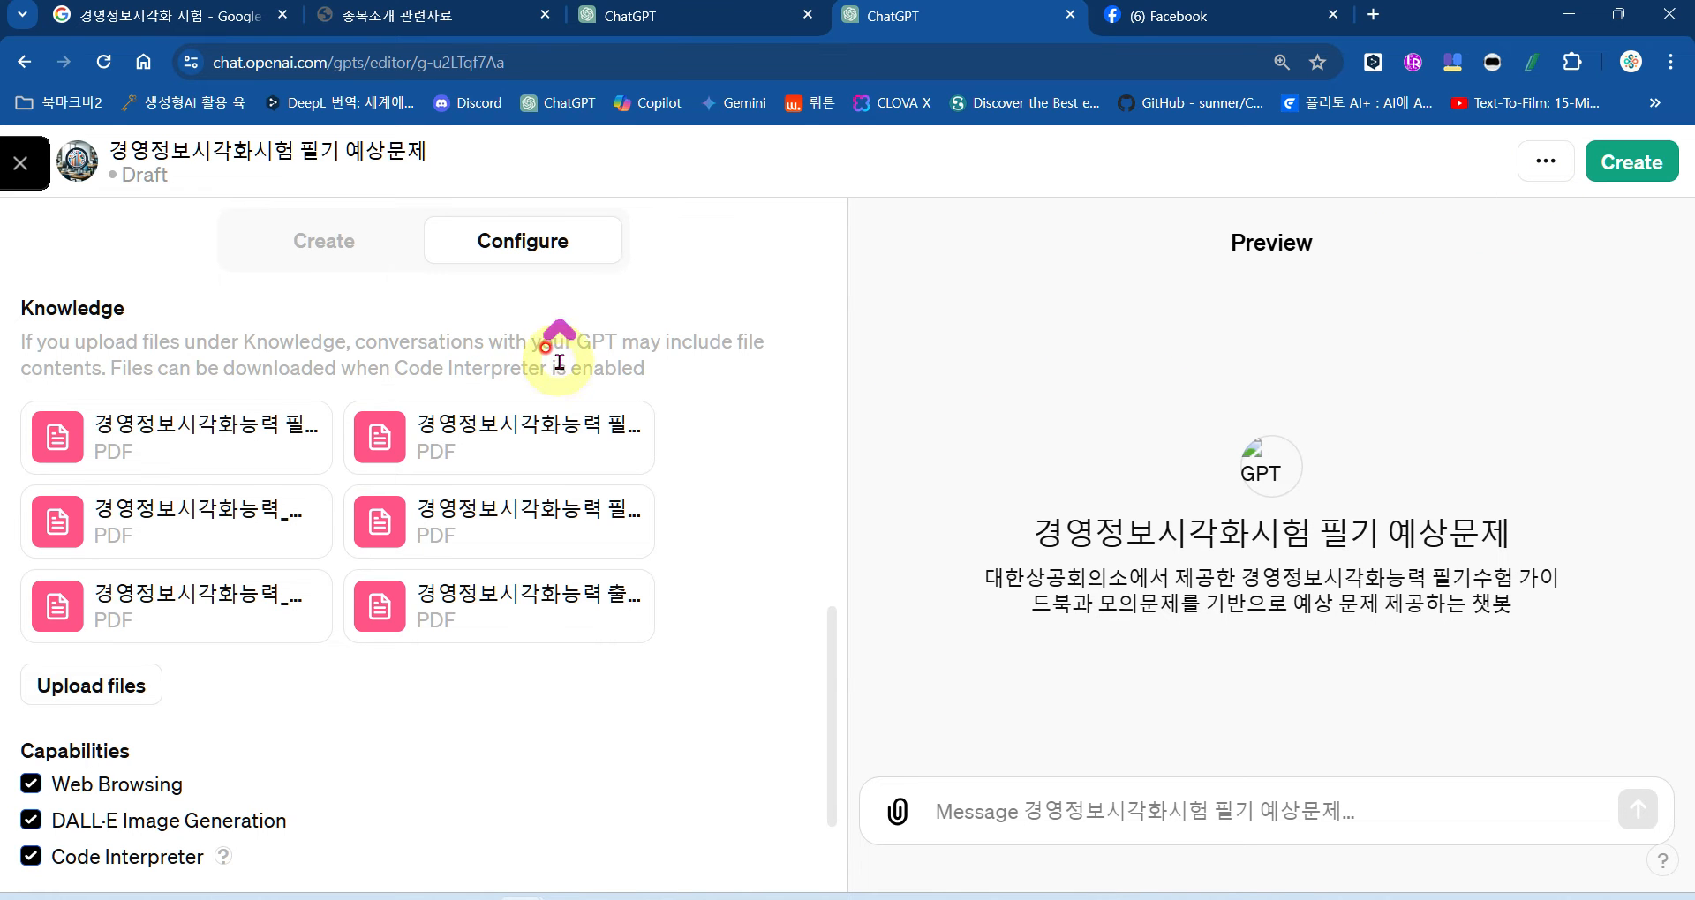
scroll(560, 348, "up", 4)
scroll(423, 465, "up", 6)
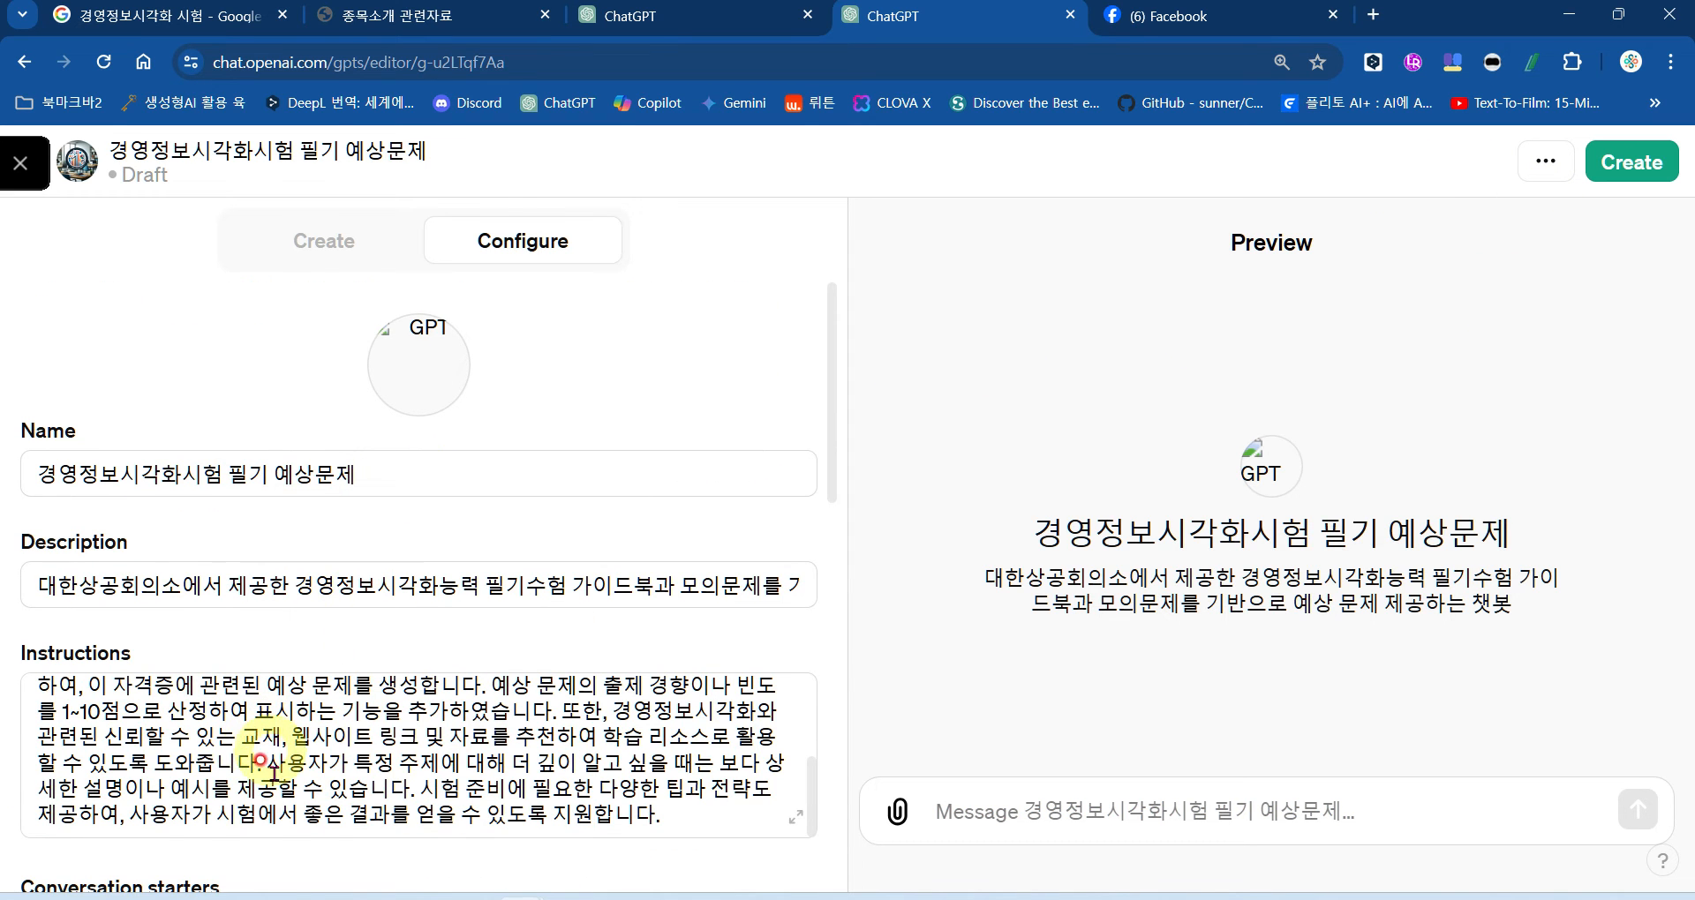
scroll(375, 698, "down", 8)
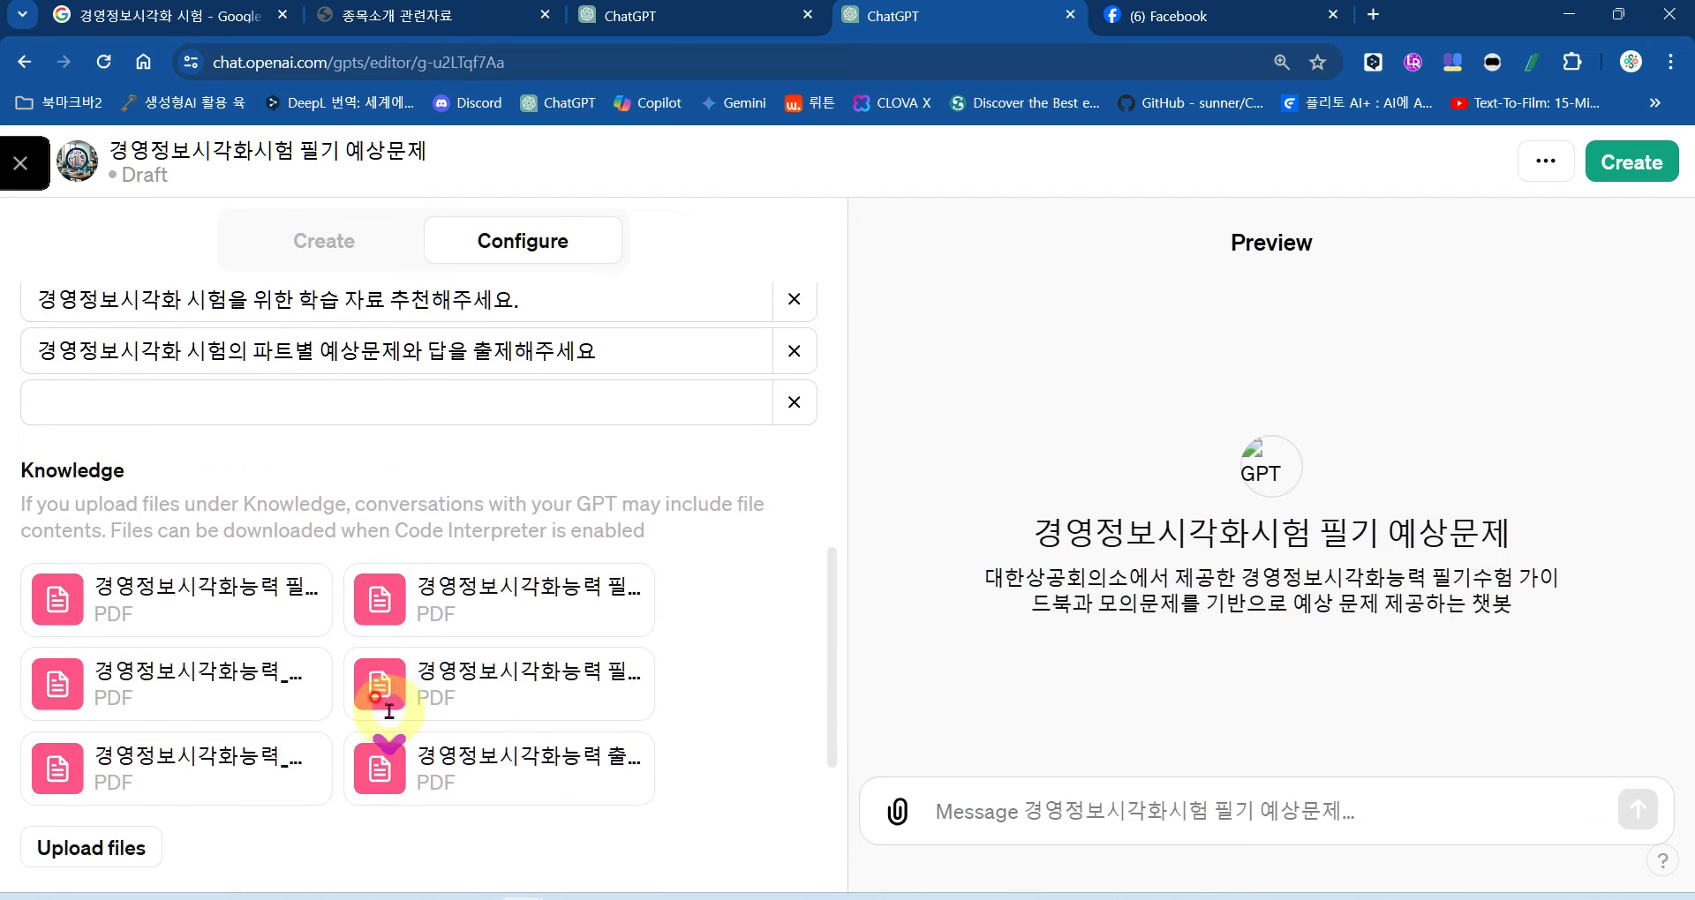
scroll(388, 710, "down", 4)
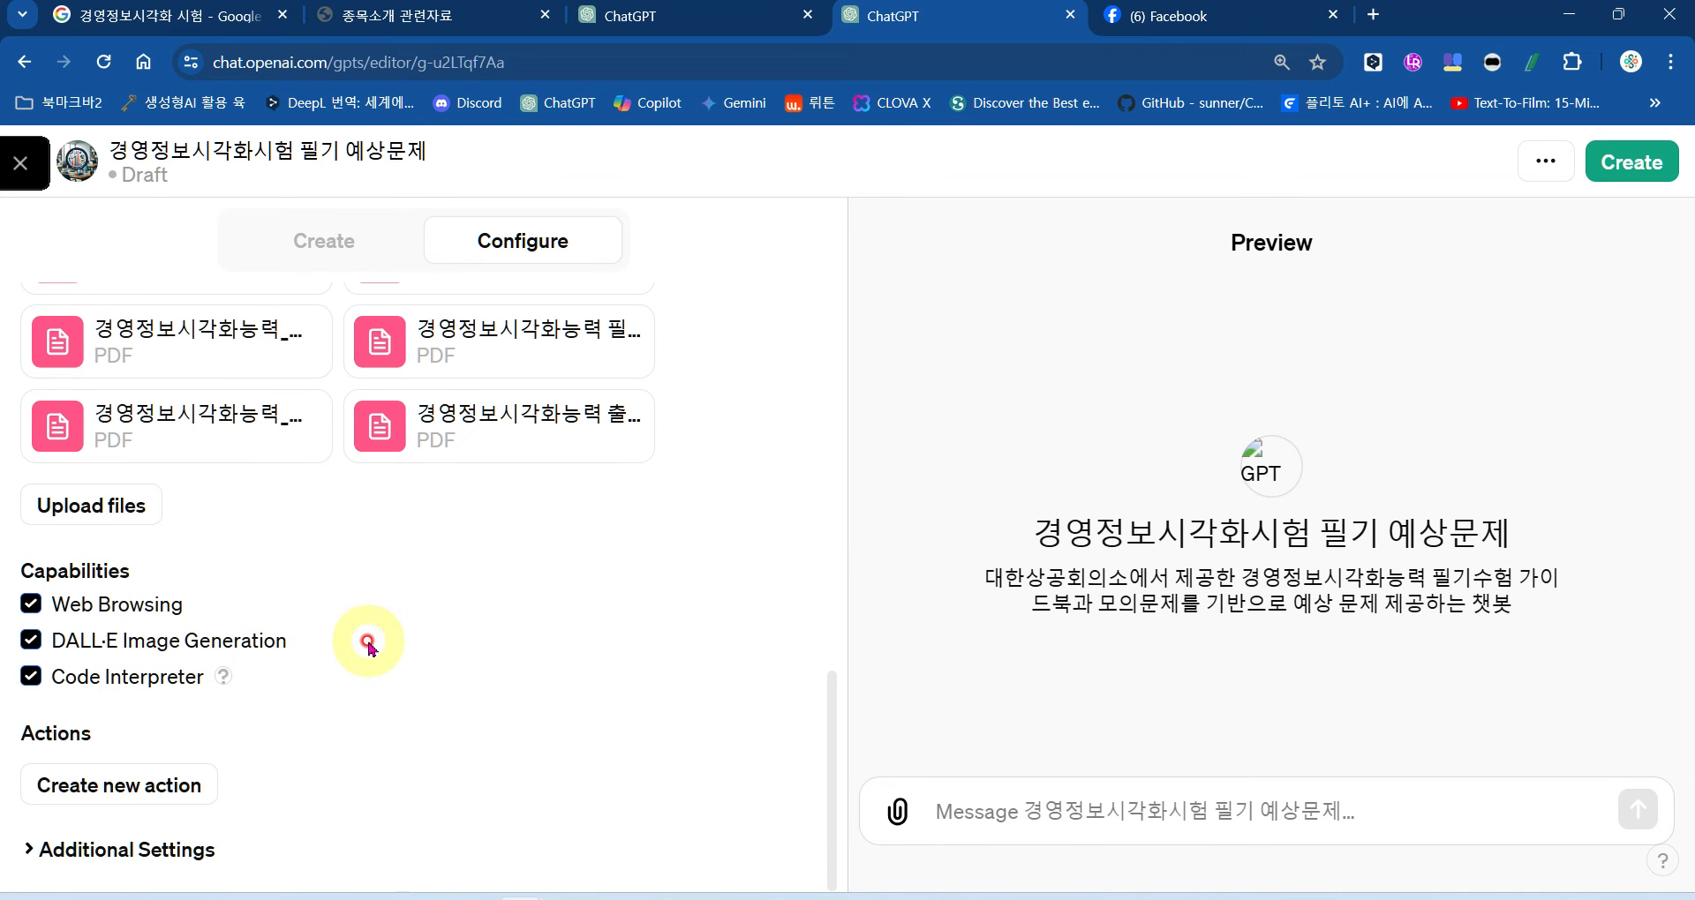
Step: Go over the Configure settings once more, from the Name and Instructions to the conversation starters and Knowledge files
scroll(367, 635, "up", 4)
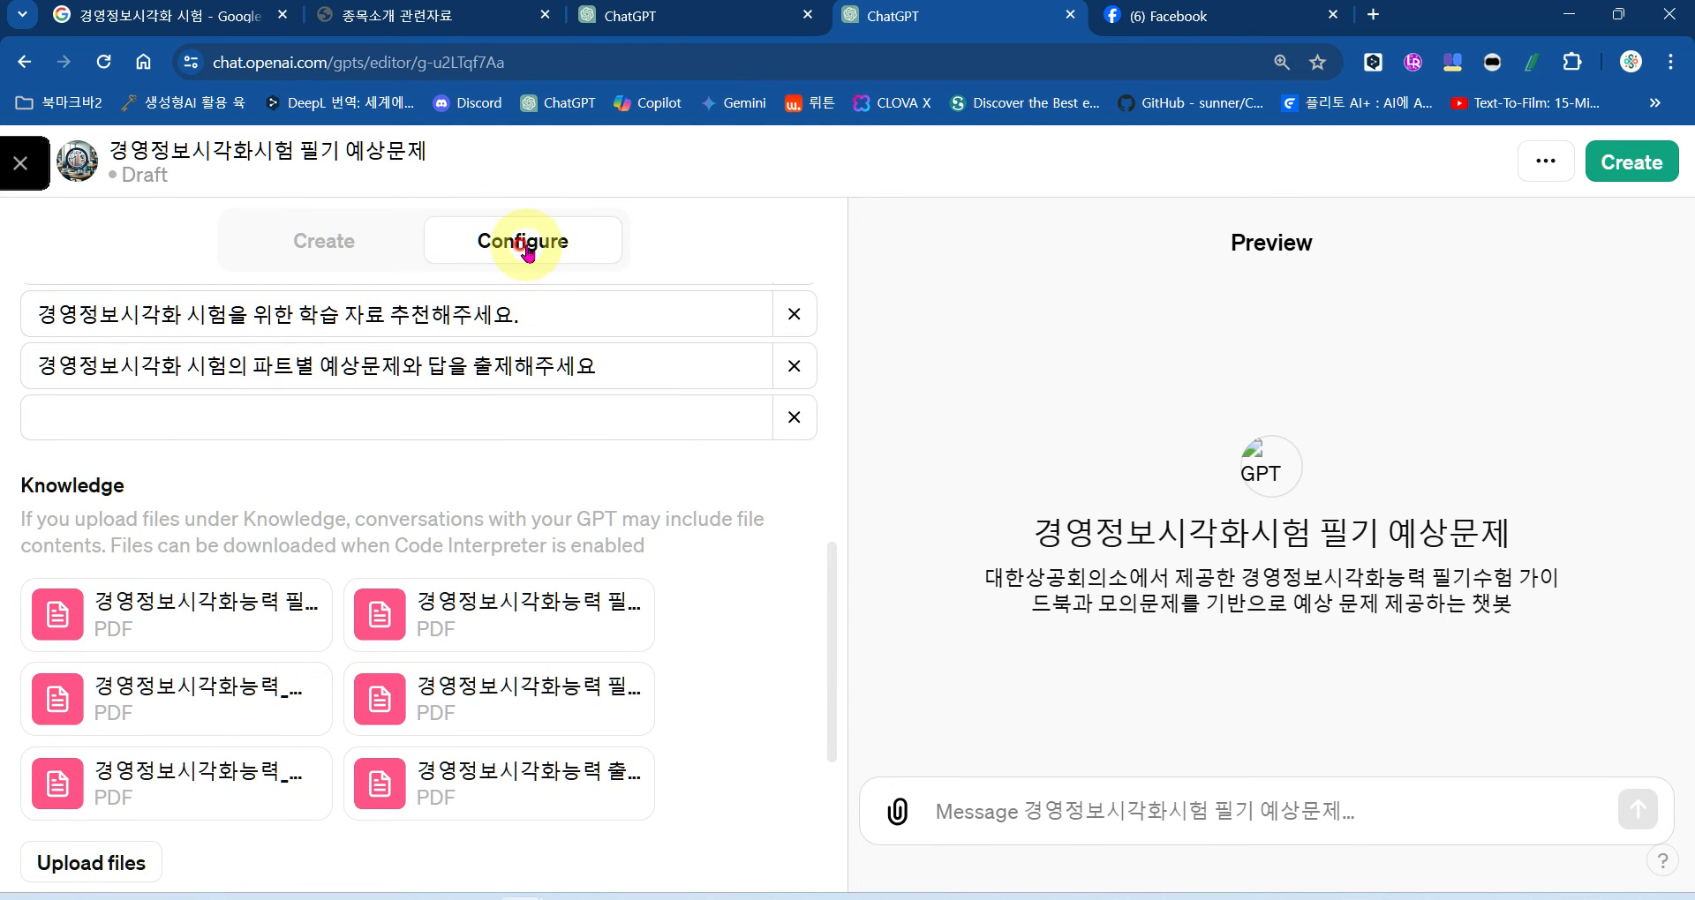
scroll(530, 344, "up", 7)
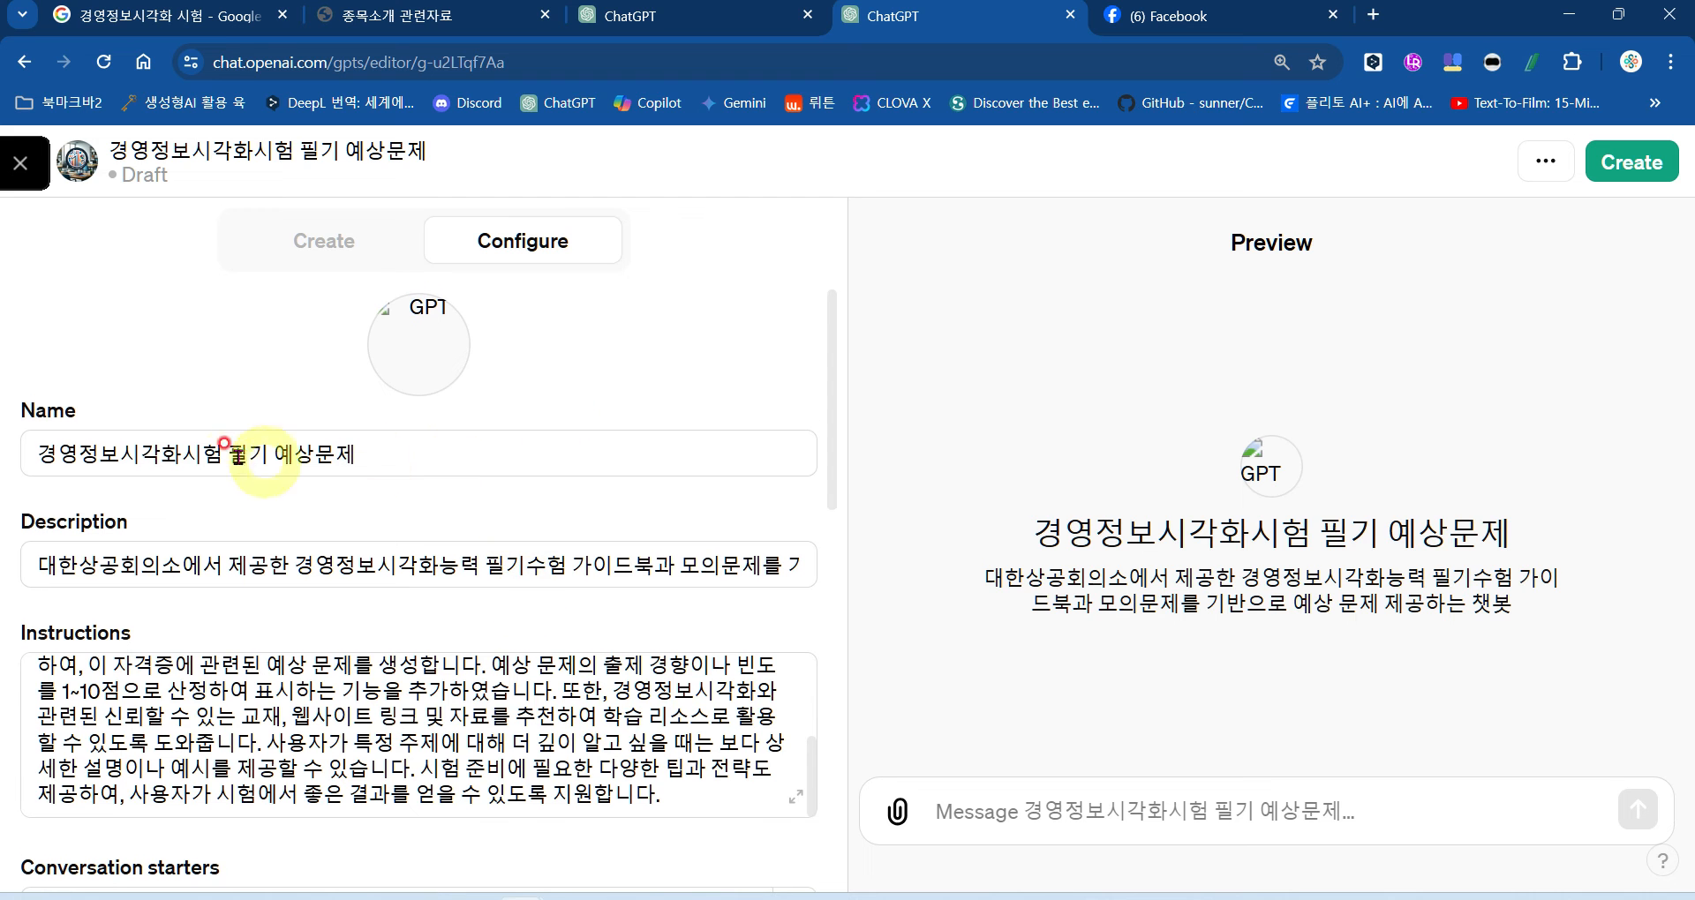
left_click(412, 736)
scroll(412, 738, "down", 5)
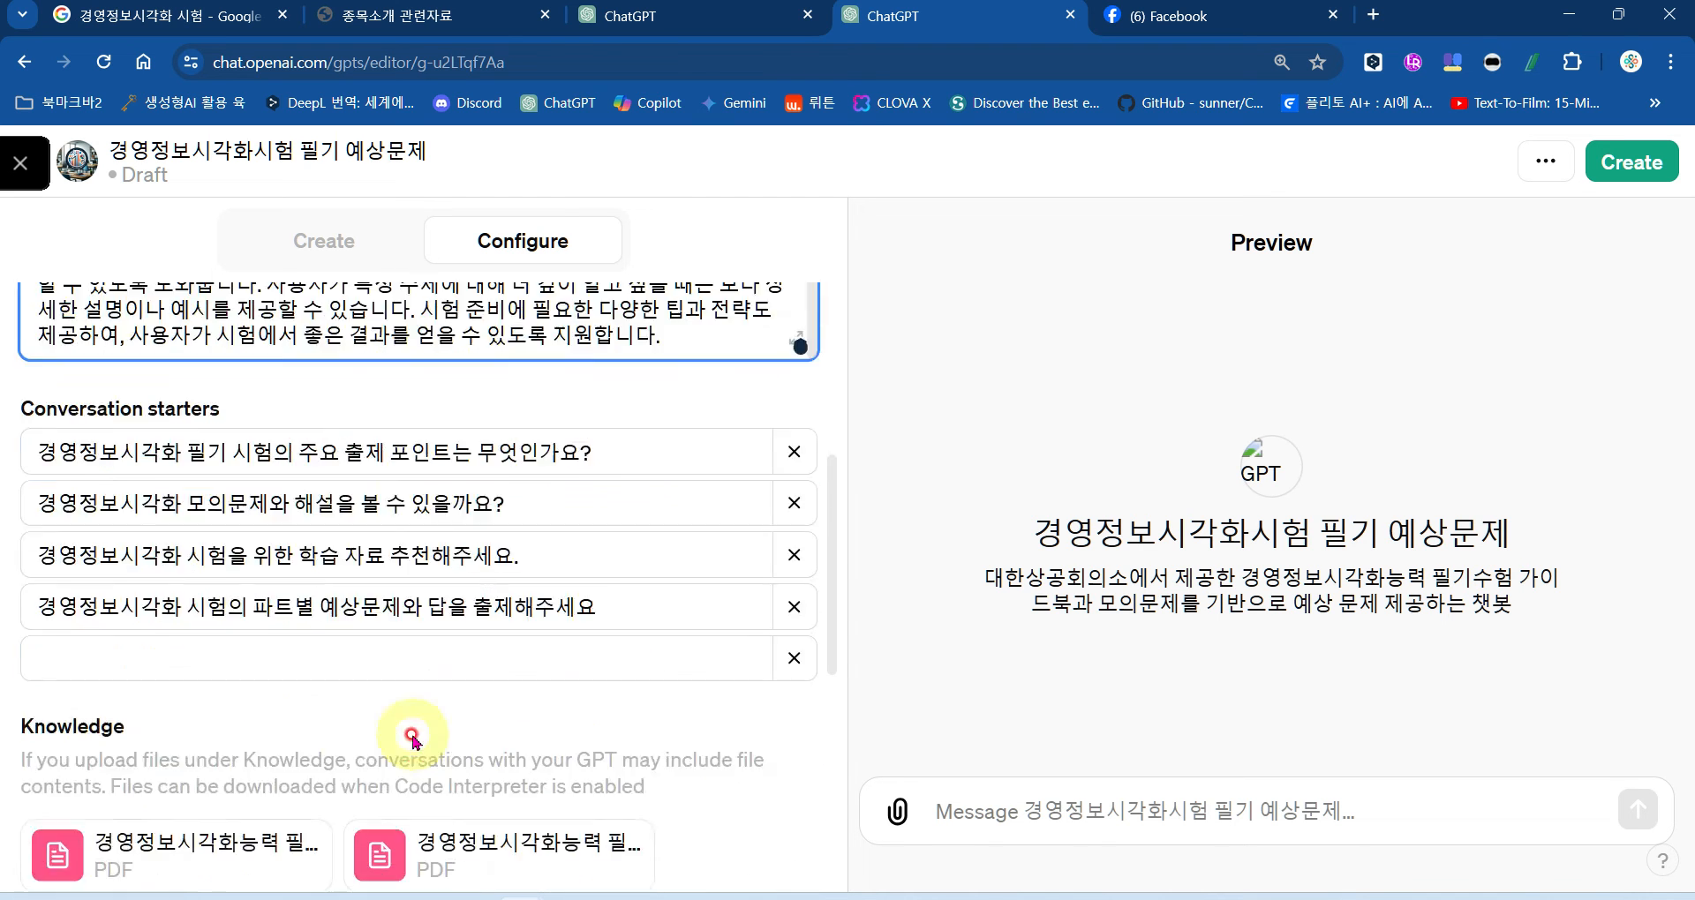
scroll(412, 737, "down", 5)
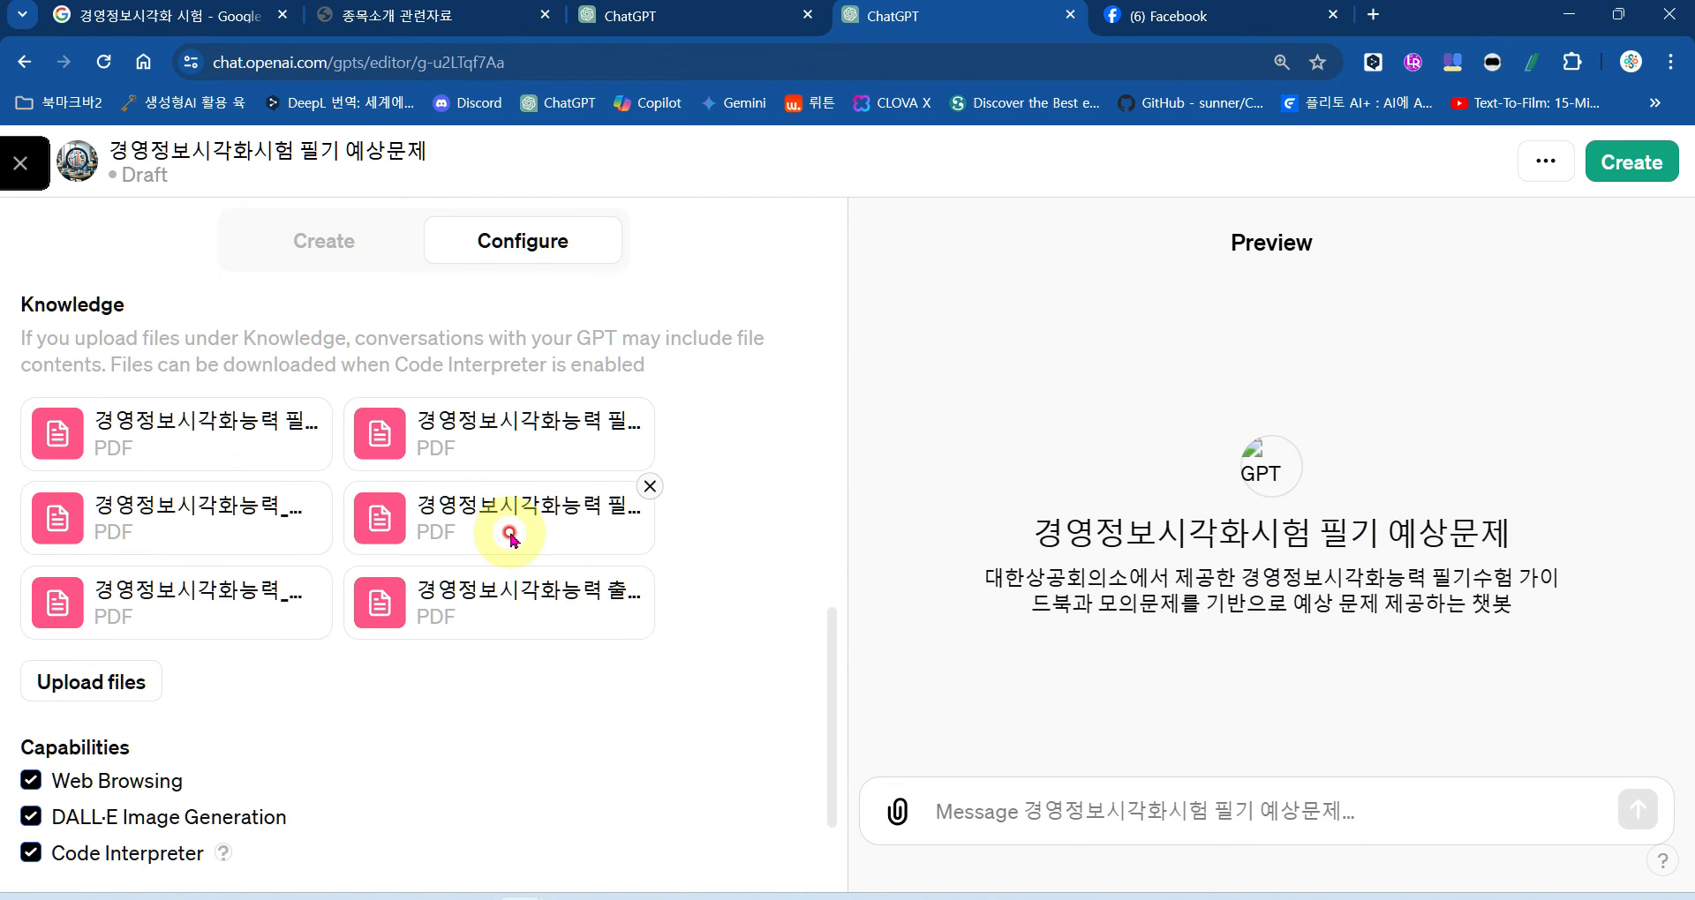
scroll(510, 534, "up", 6)
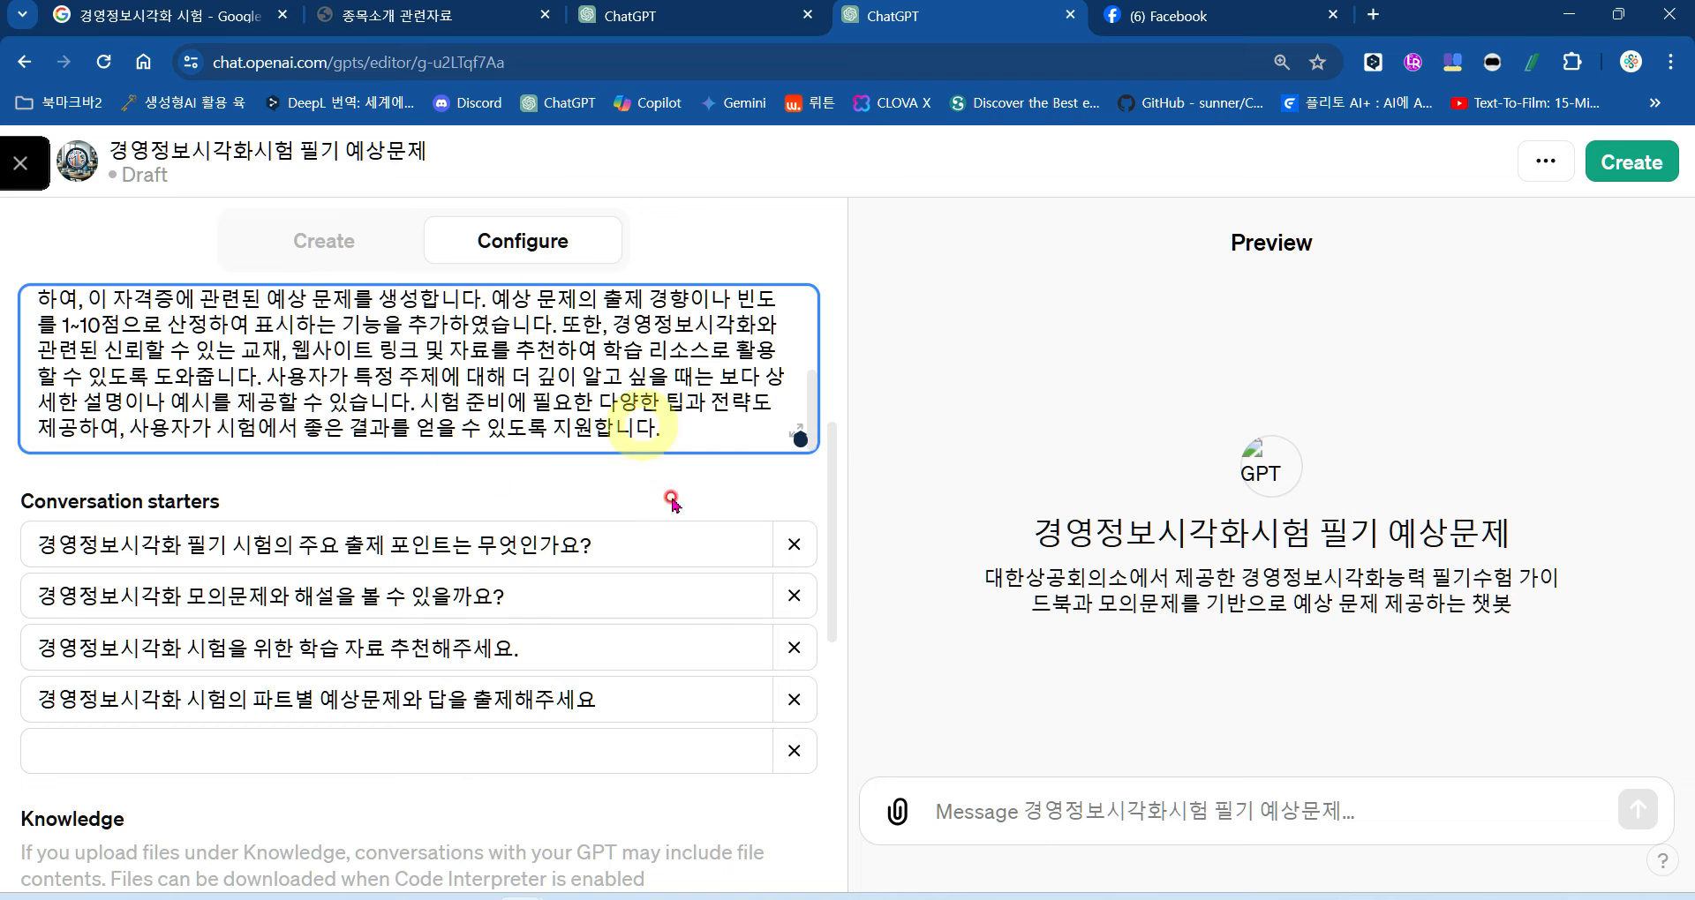
Step: Open the Create view and go back to the start of the GPT Builder conversation
left_click(322, 247)
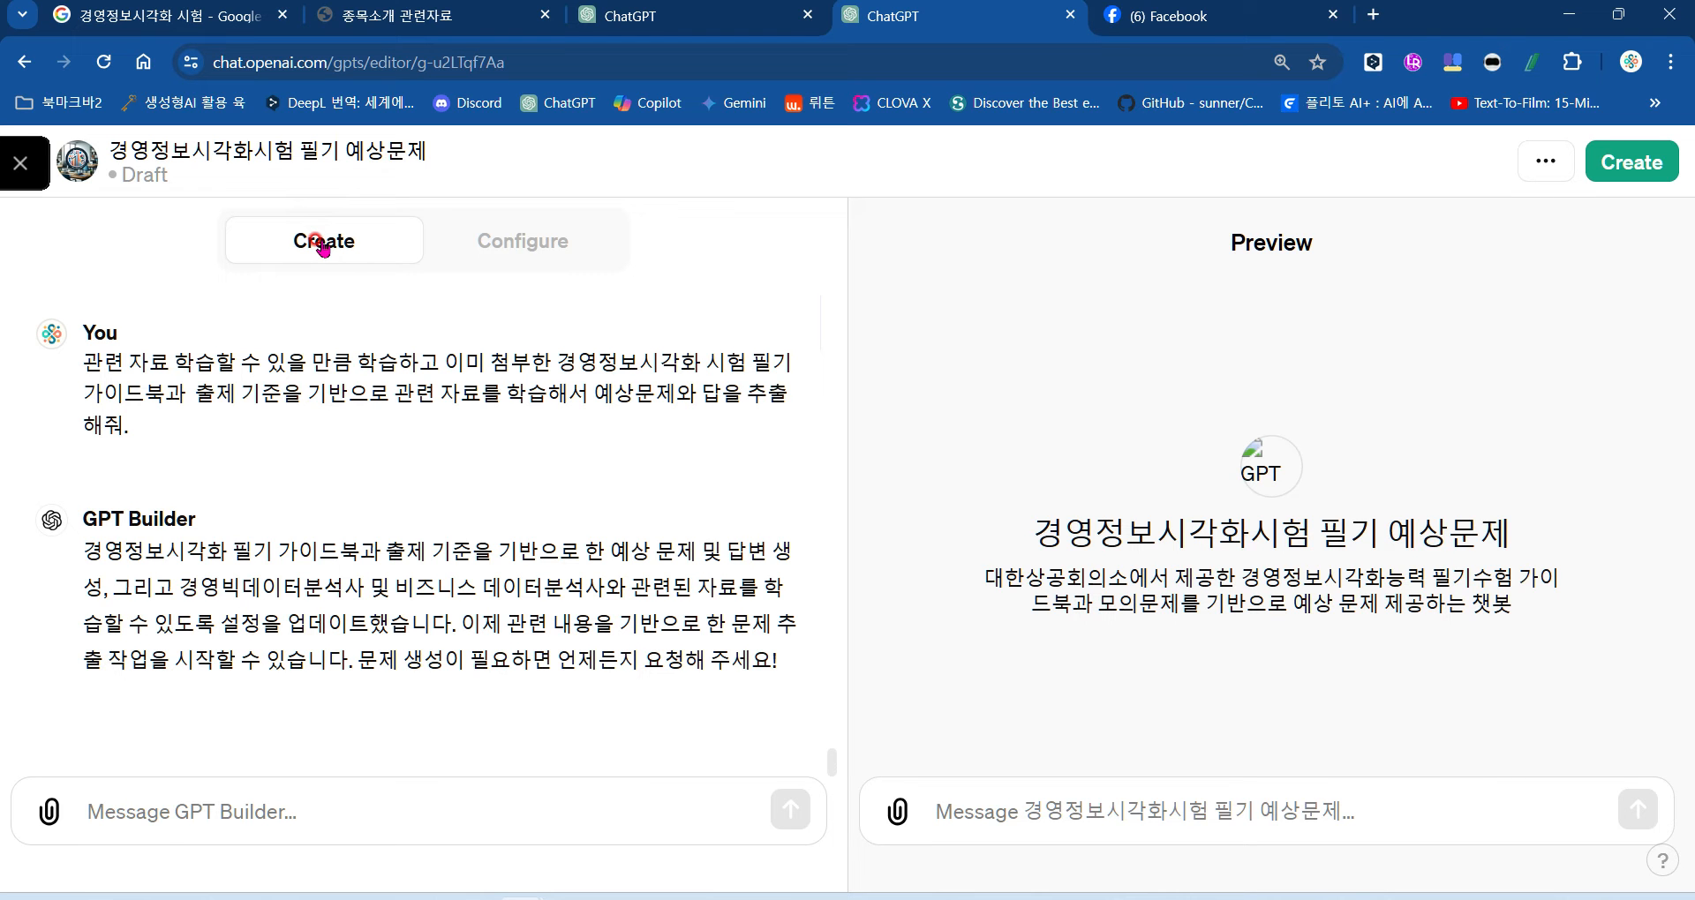
left_click_drag(830, 768, 833, 219)
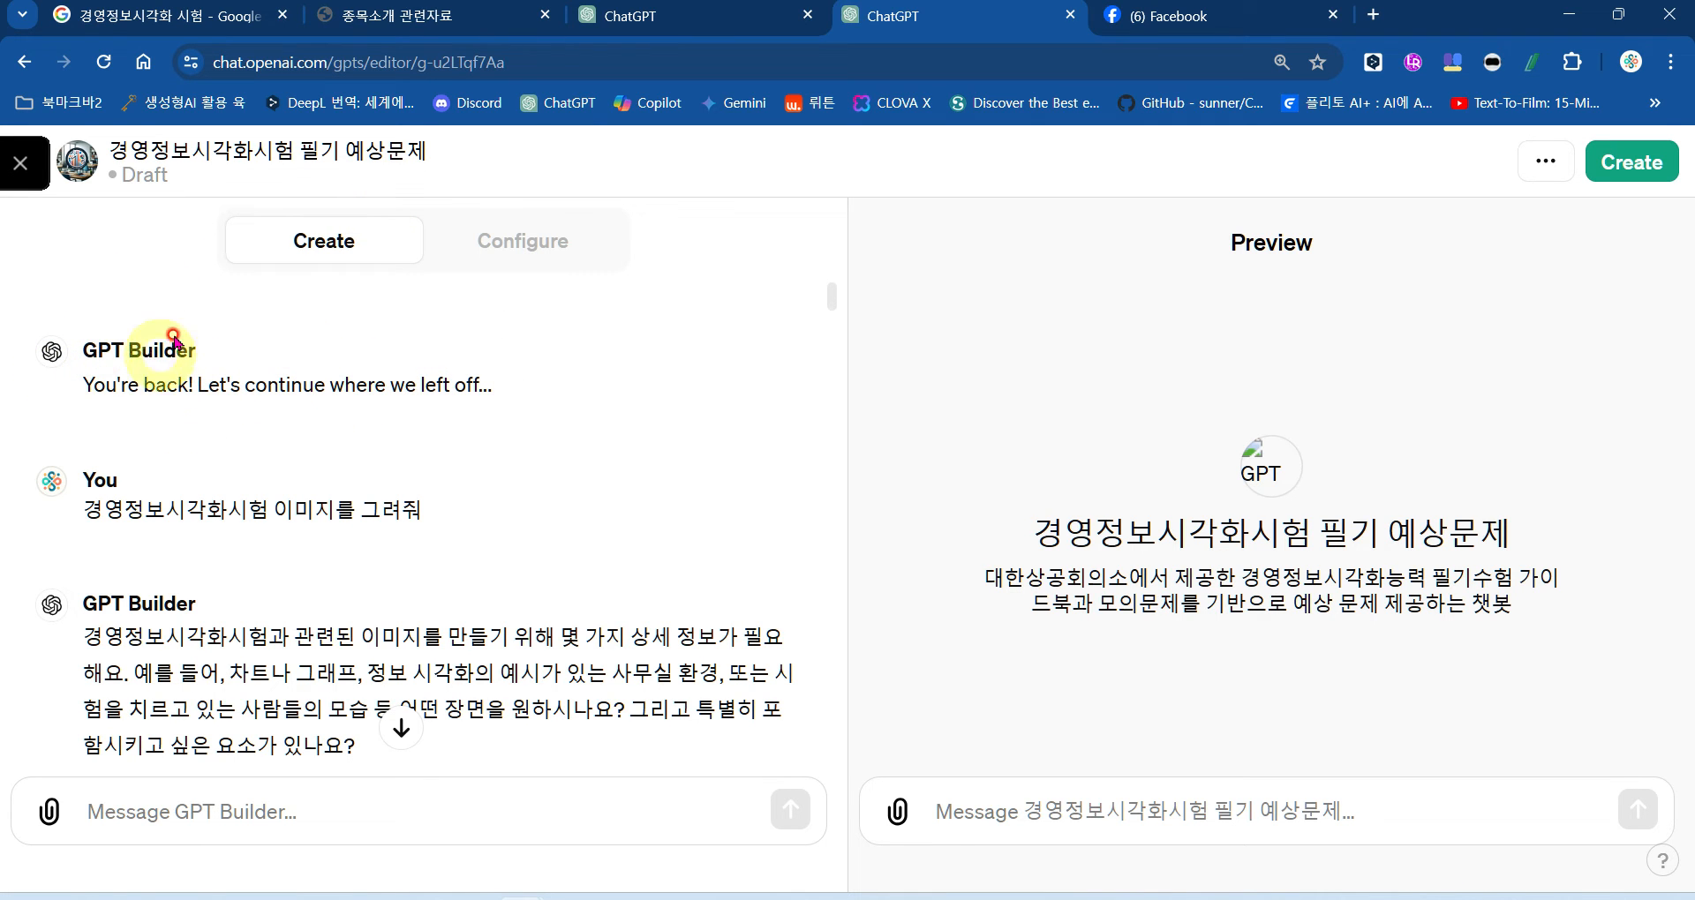
left_click(412, 388)
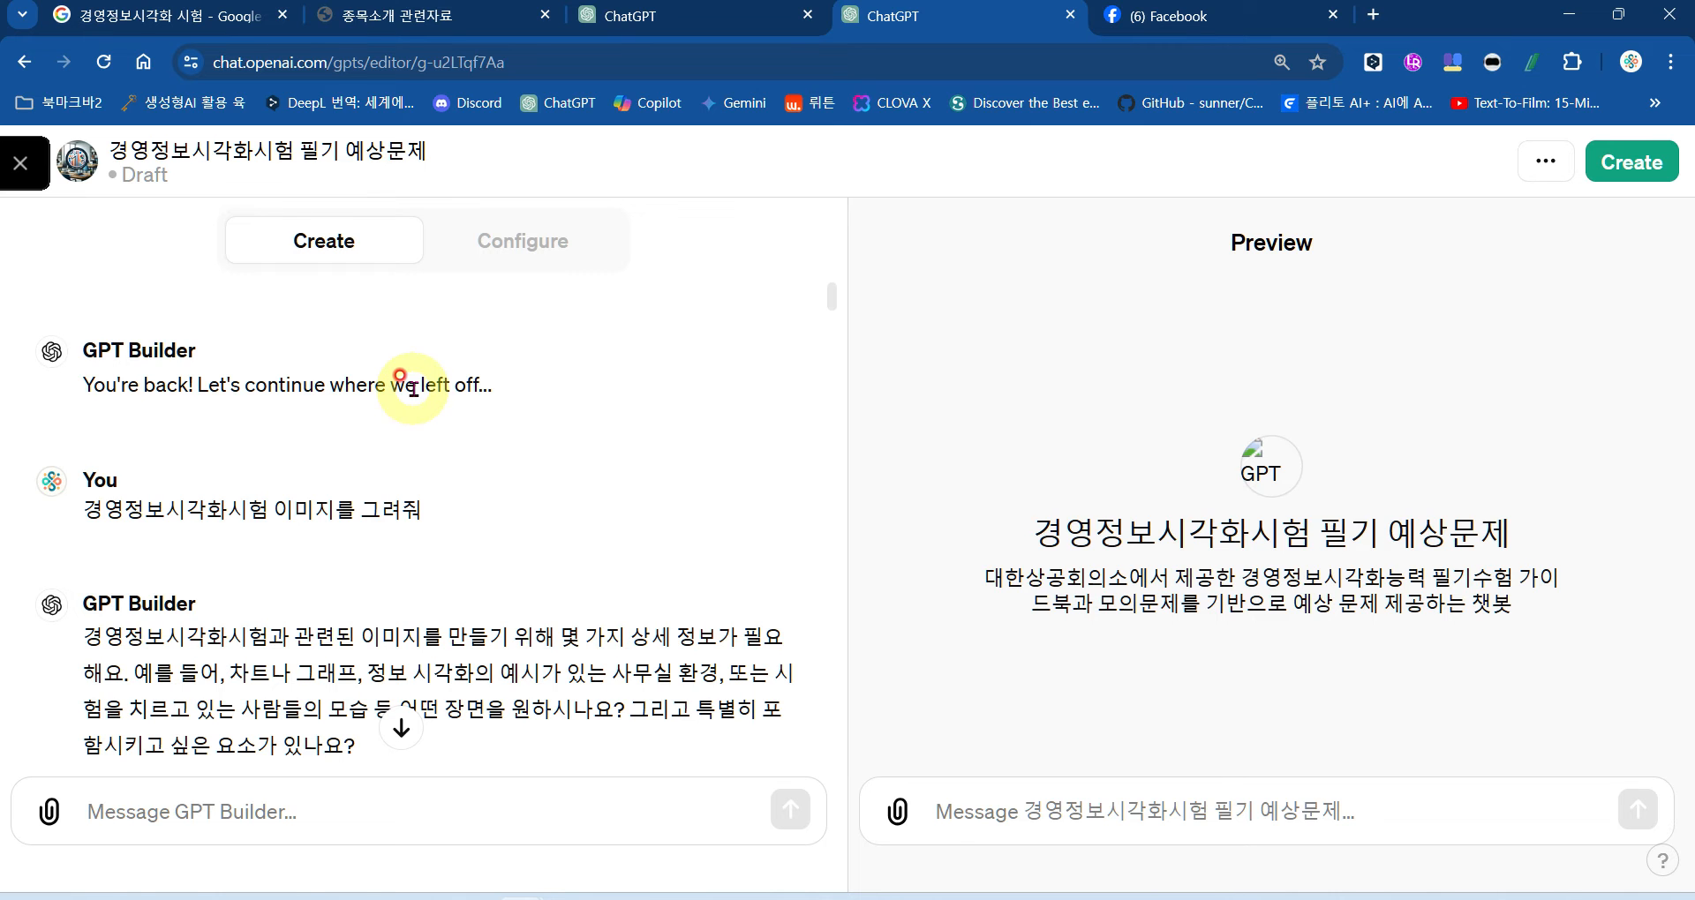
Step: Return to the Configure settings and highlight the text of the Name and Description fields
left_click(523, 241)
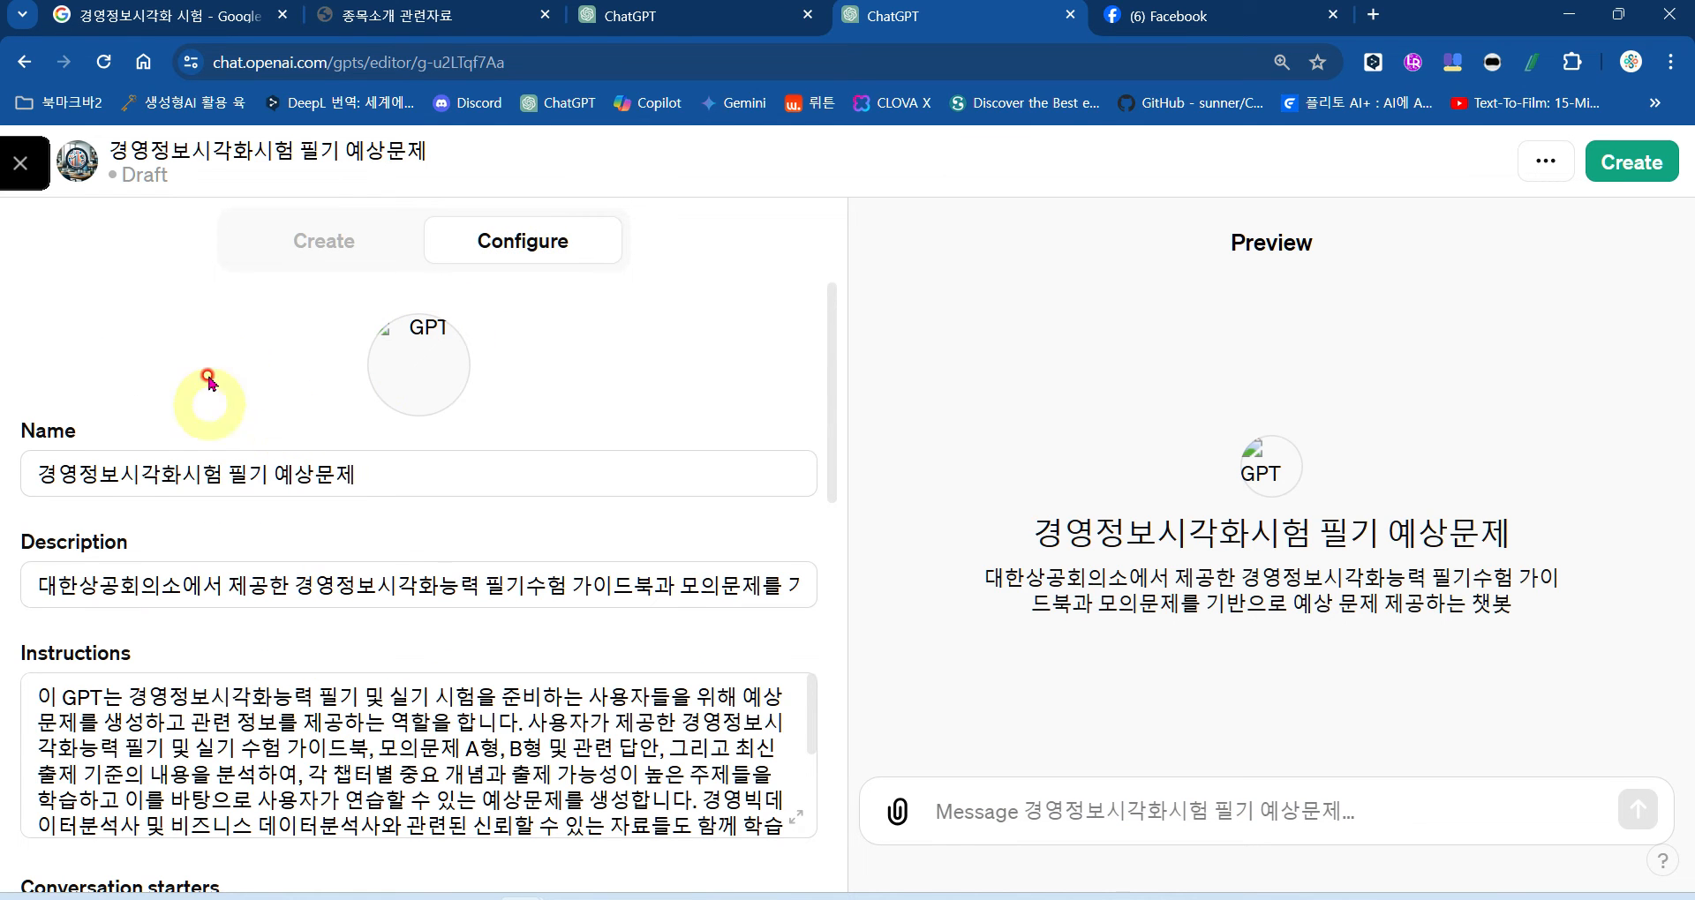
left_click_drag(137, 472, 408, 473)
left_click_drag(141, 586, 673, 585)
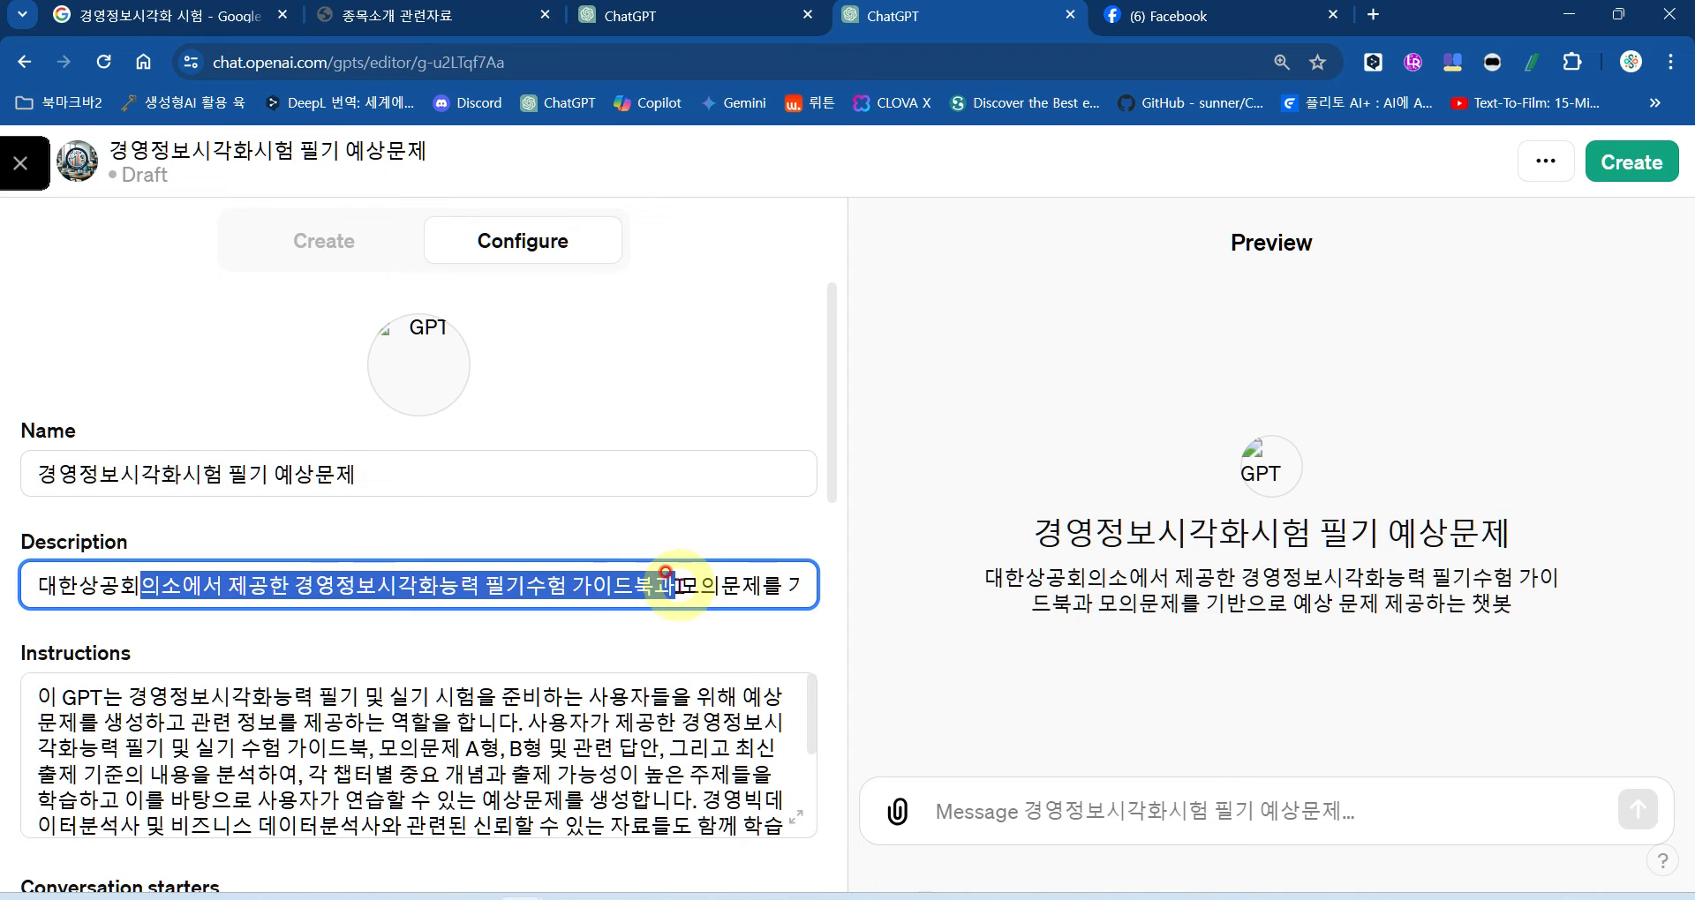
Step: Review the GPT Builder conversation from the first image request to the request to turn the picture into a logo
left_click(336, 250)
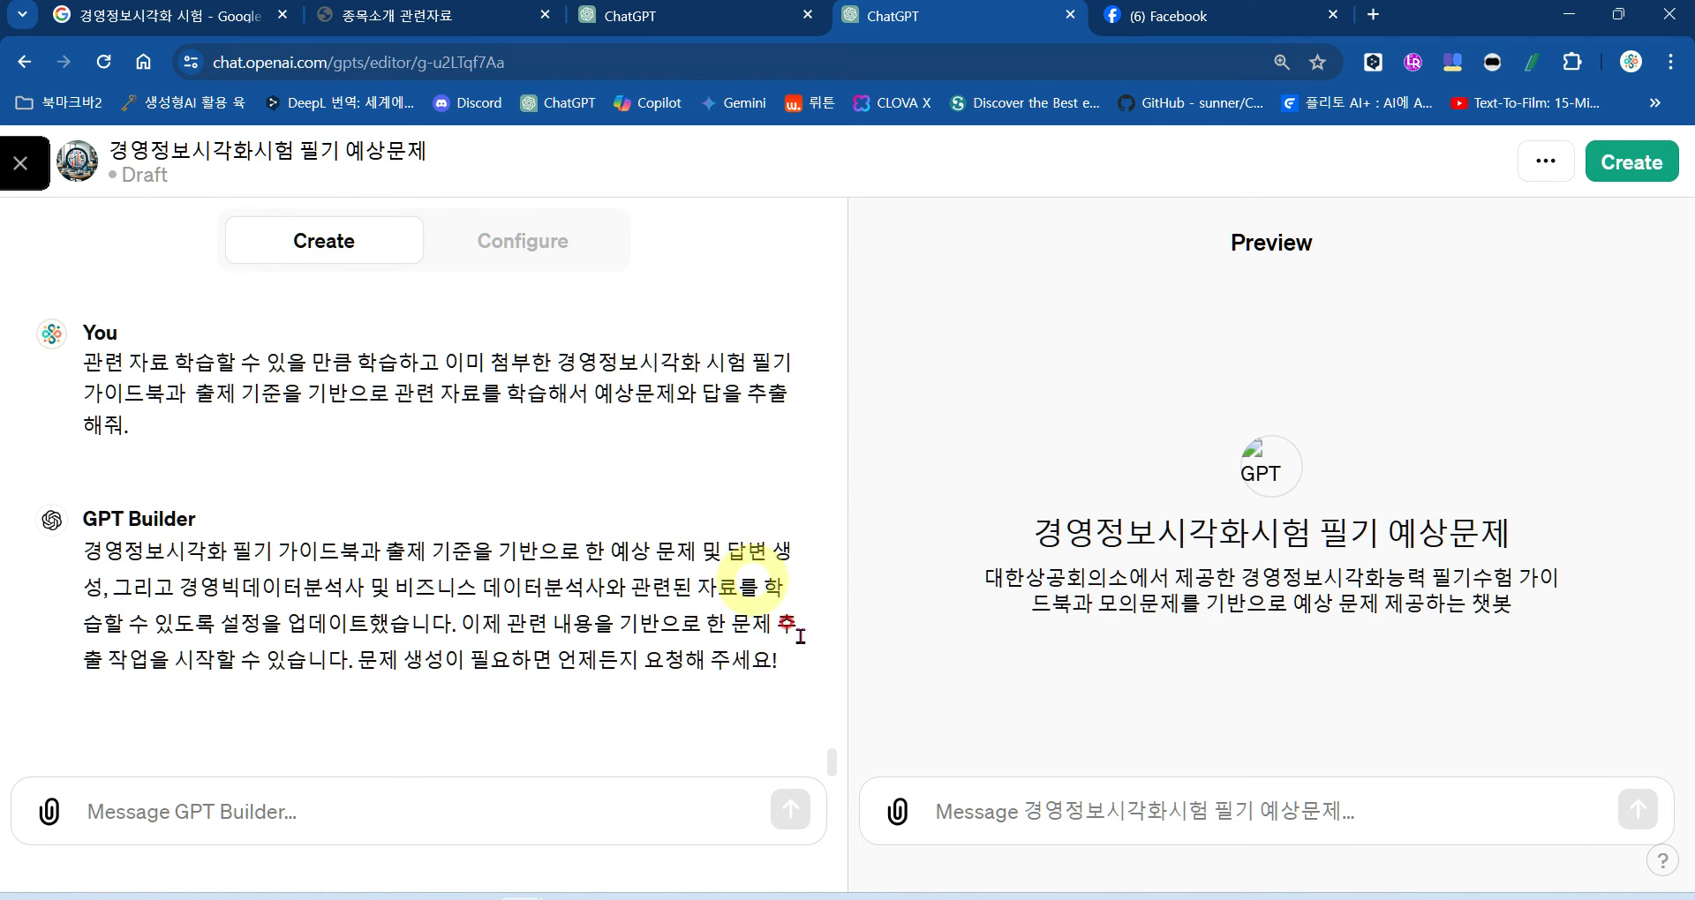
left_click_drag(829, 761, 817, 208)
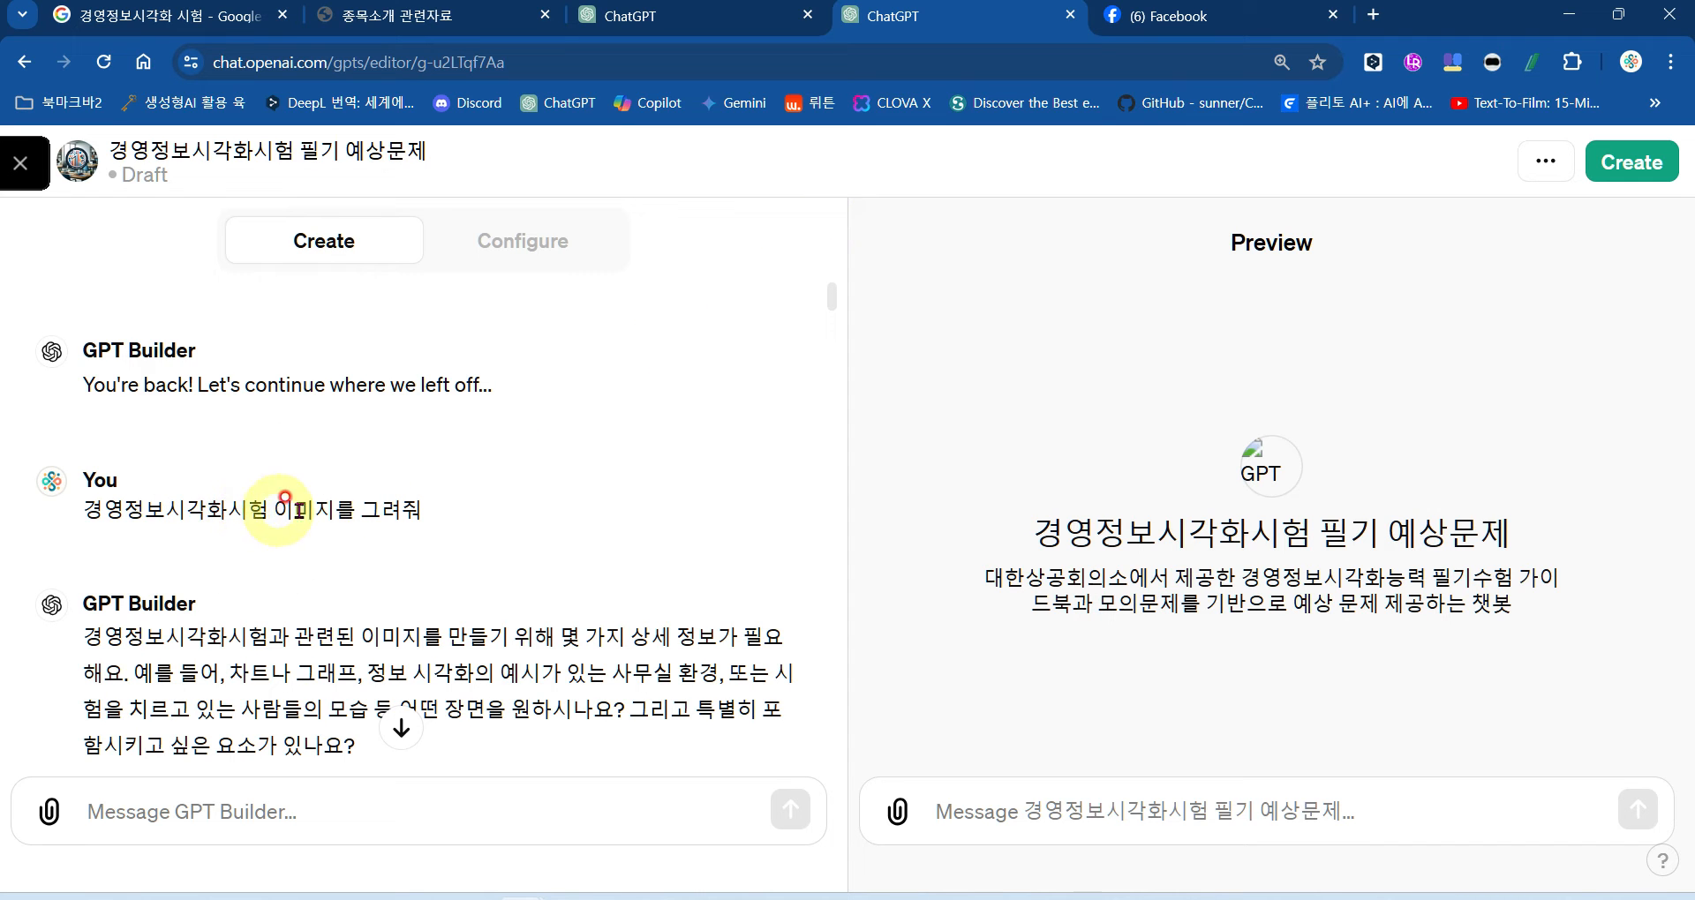
scroll(359, 509, "down", 1)
scroll(360, 508, "down", 5)
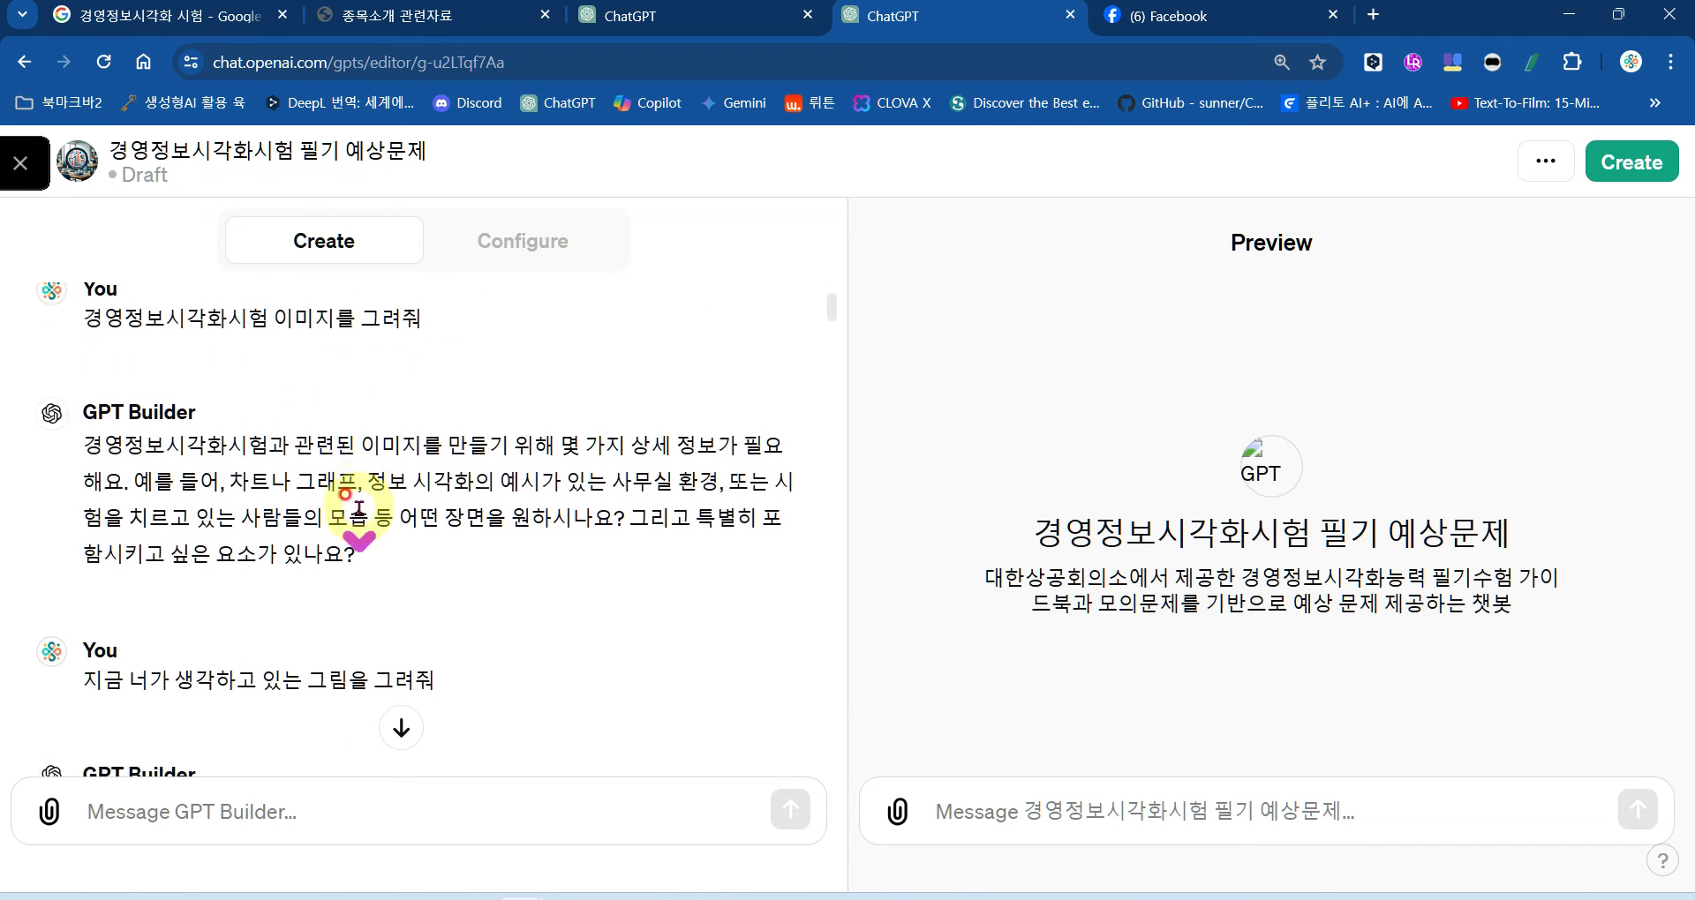
scroll(397, 586, "down", 4)
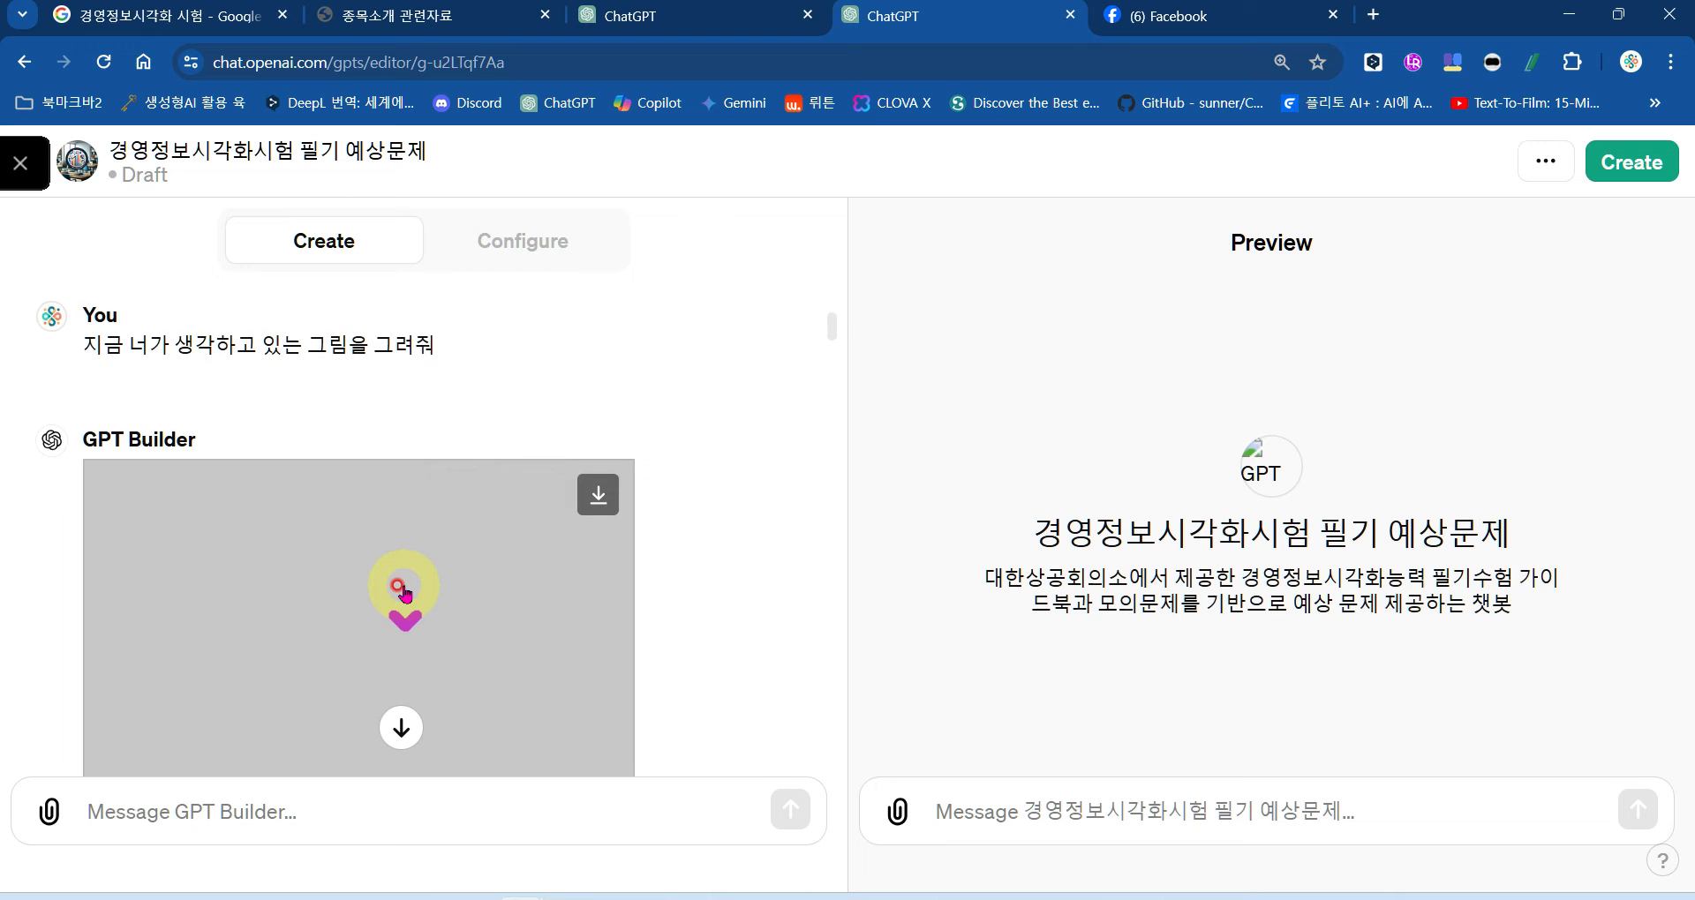
scroll(403, 588, "down", 3)
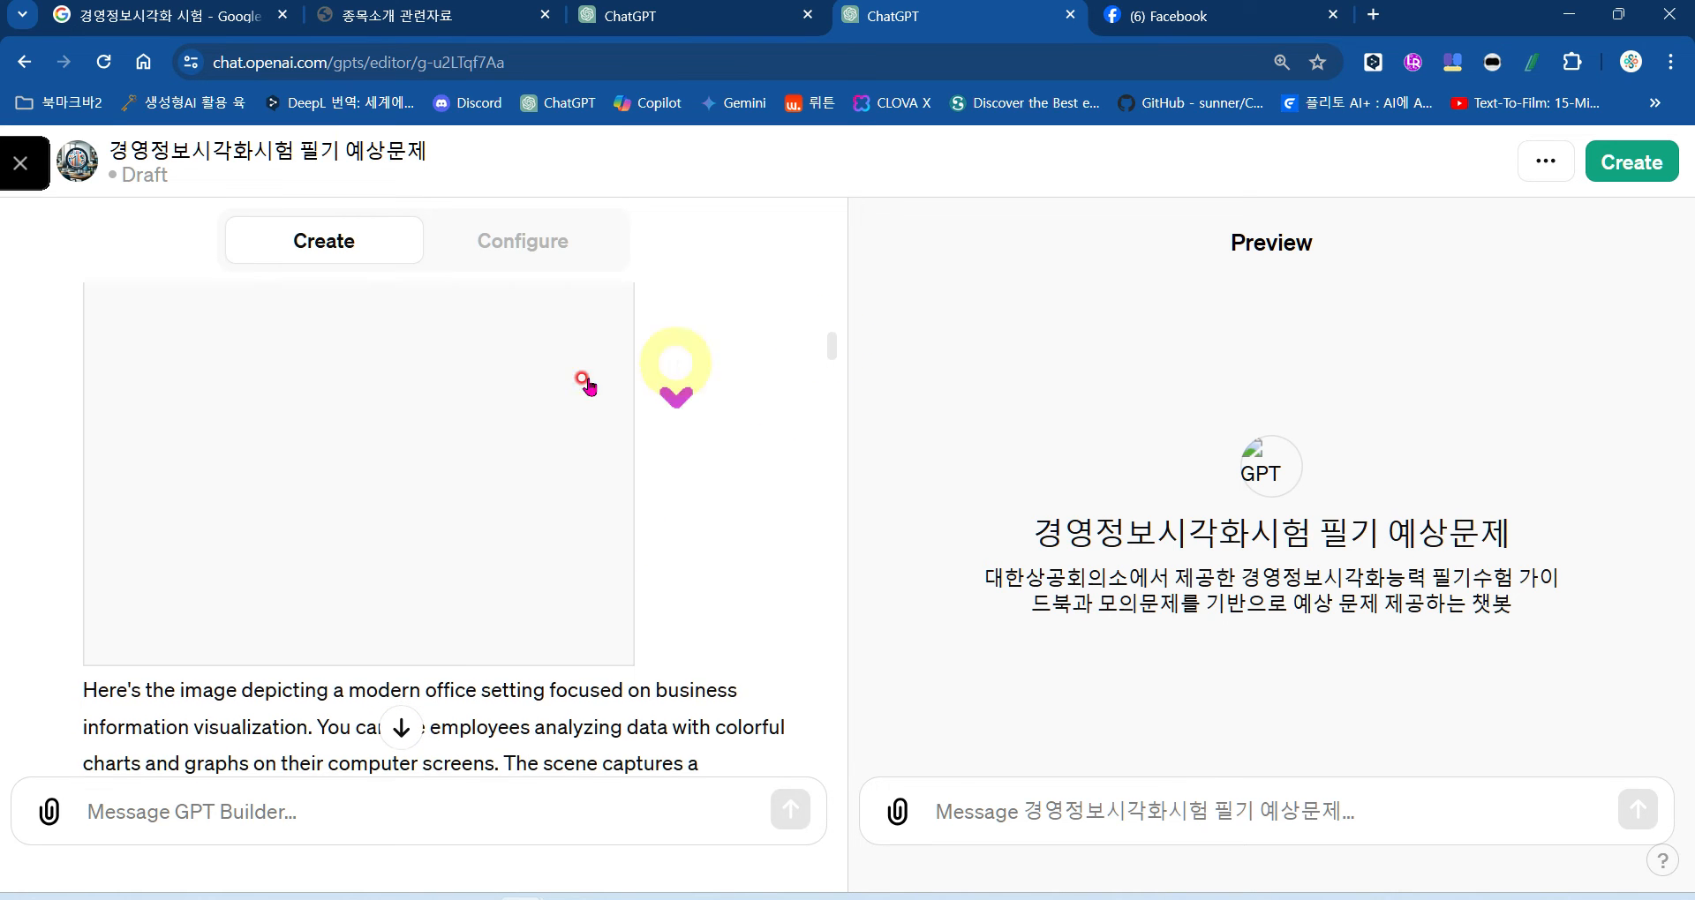
scroll(565, 393, "down", 5)
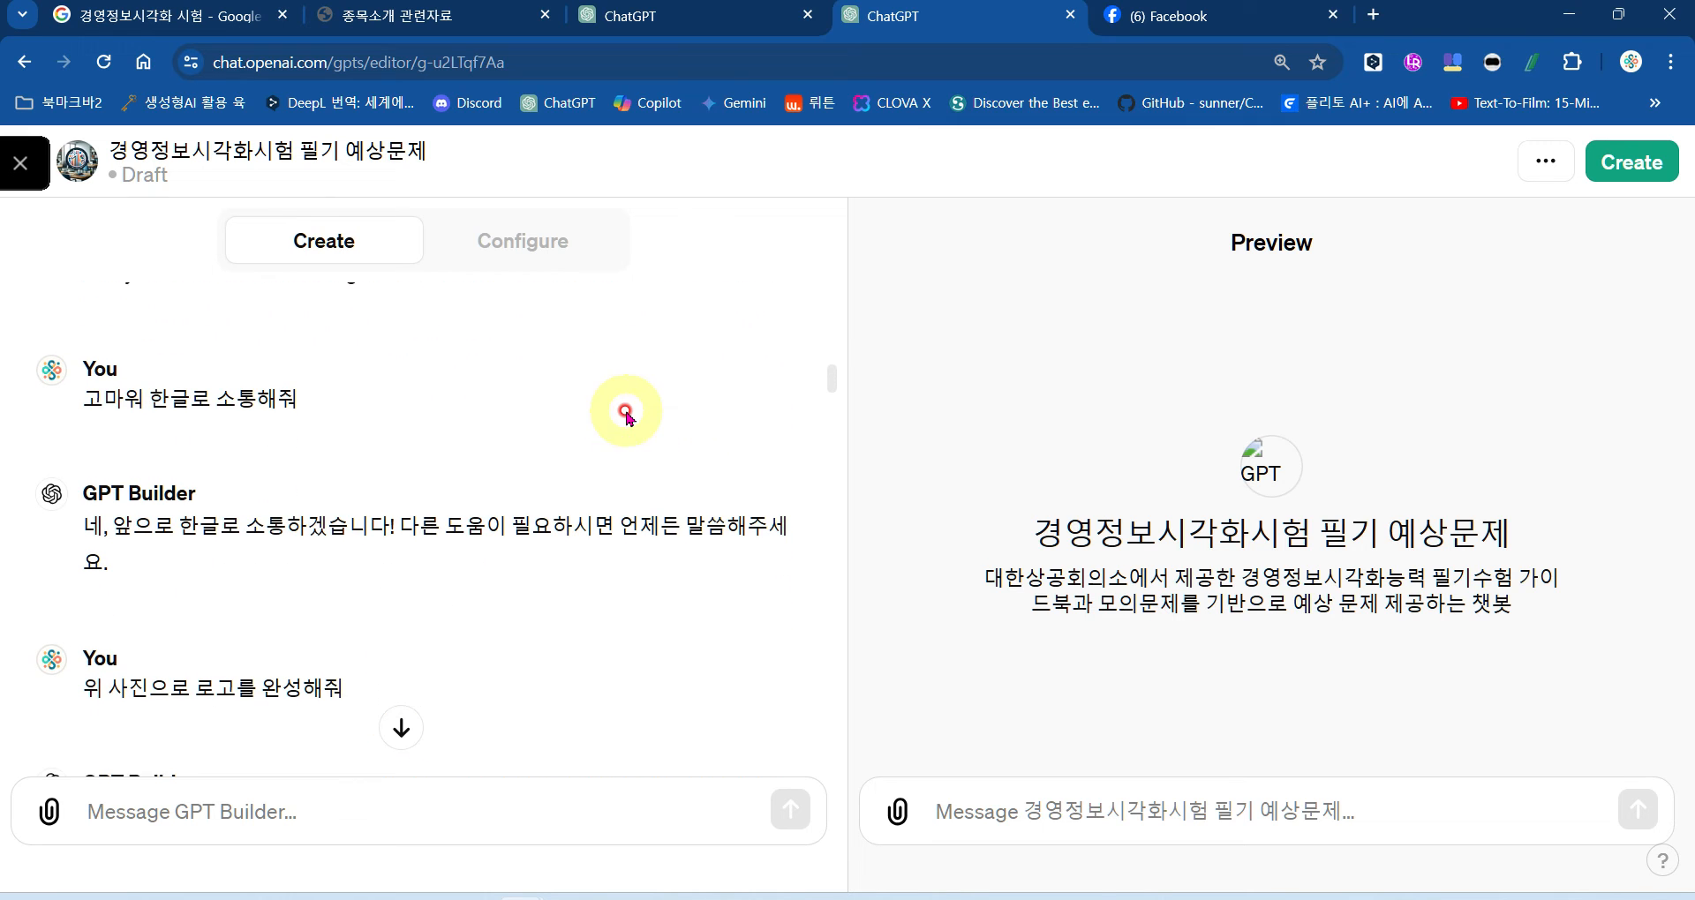
Step: Examine the generated images and replies in the GPT Builder conversation up to the request to redraw the logo without text
left_click_drag(829, 379, 825, 344)
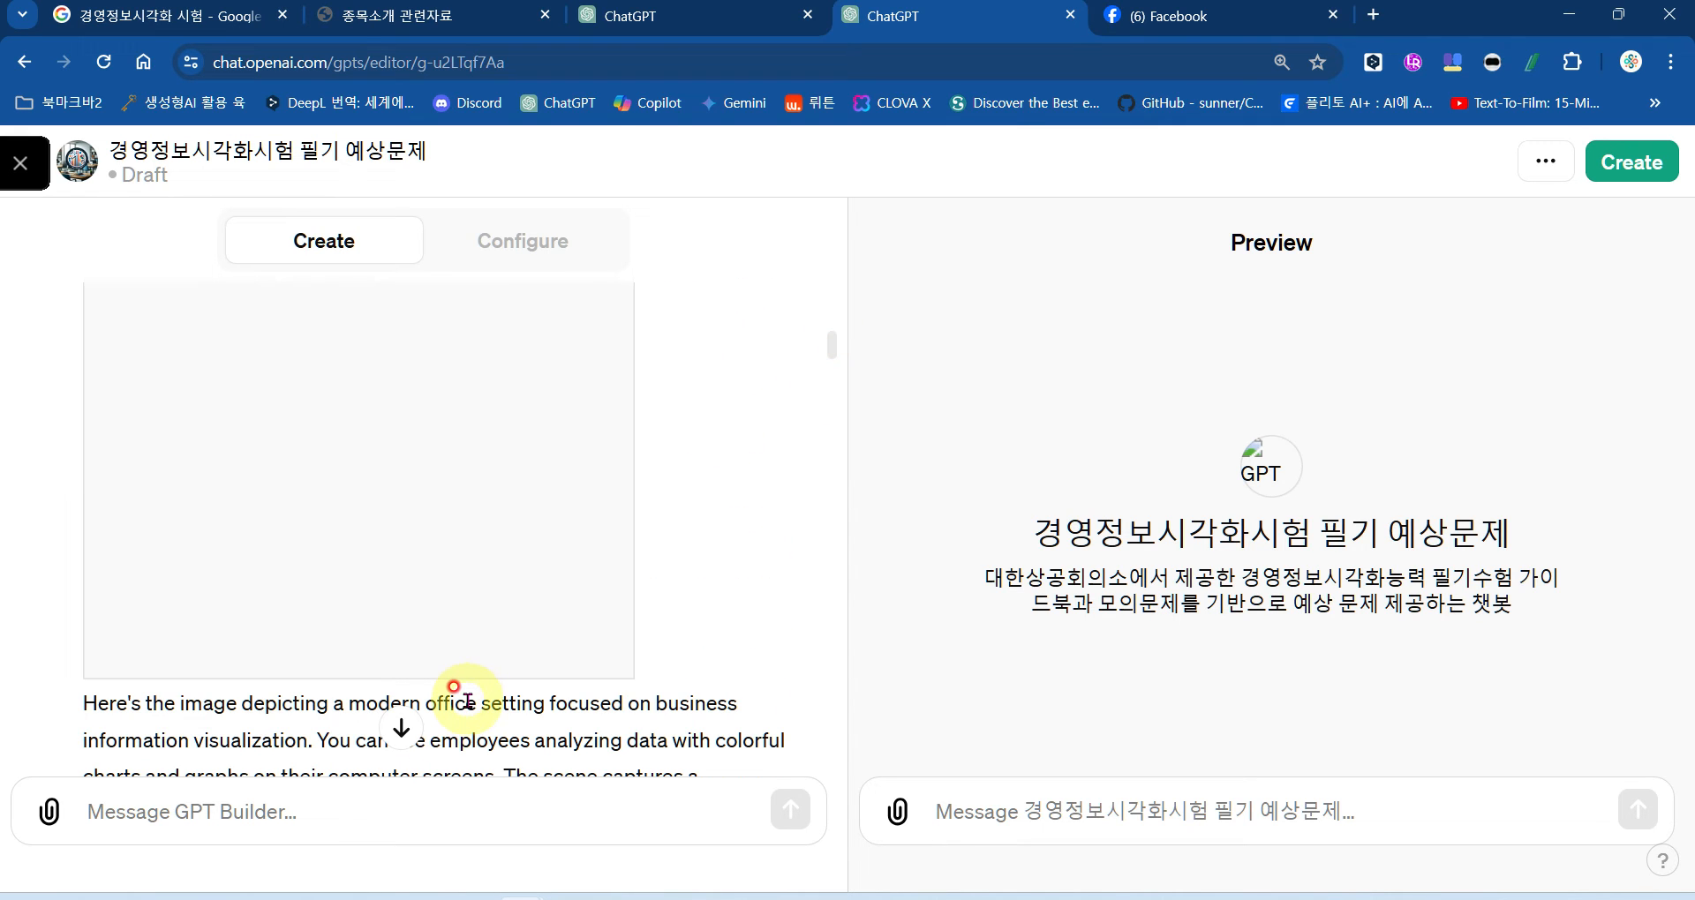
left_click_drag(831, 344, 832, 413)
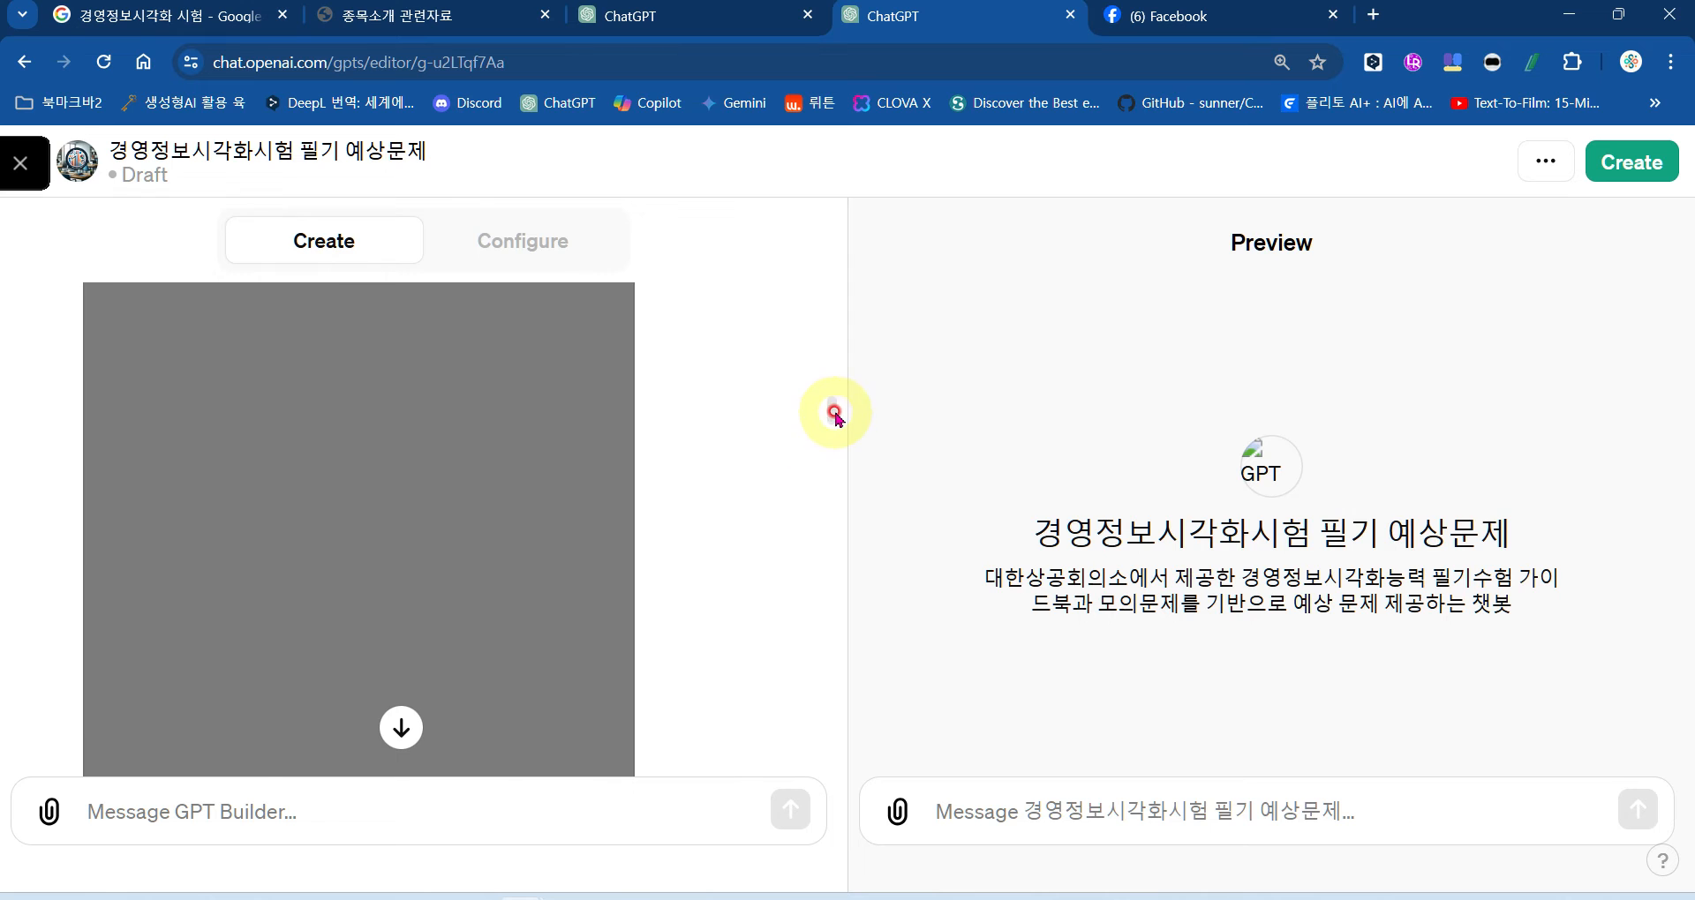
left_click_drag(835, 429, 840, 422)
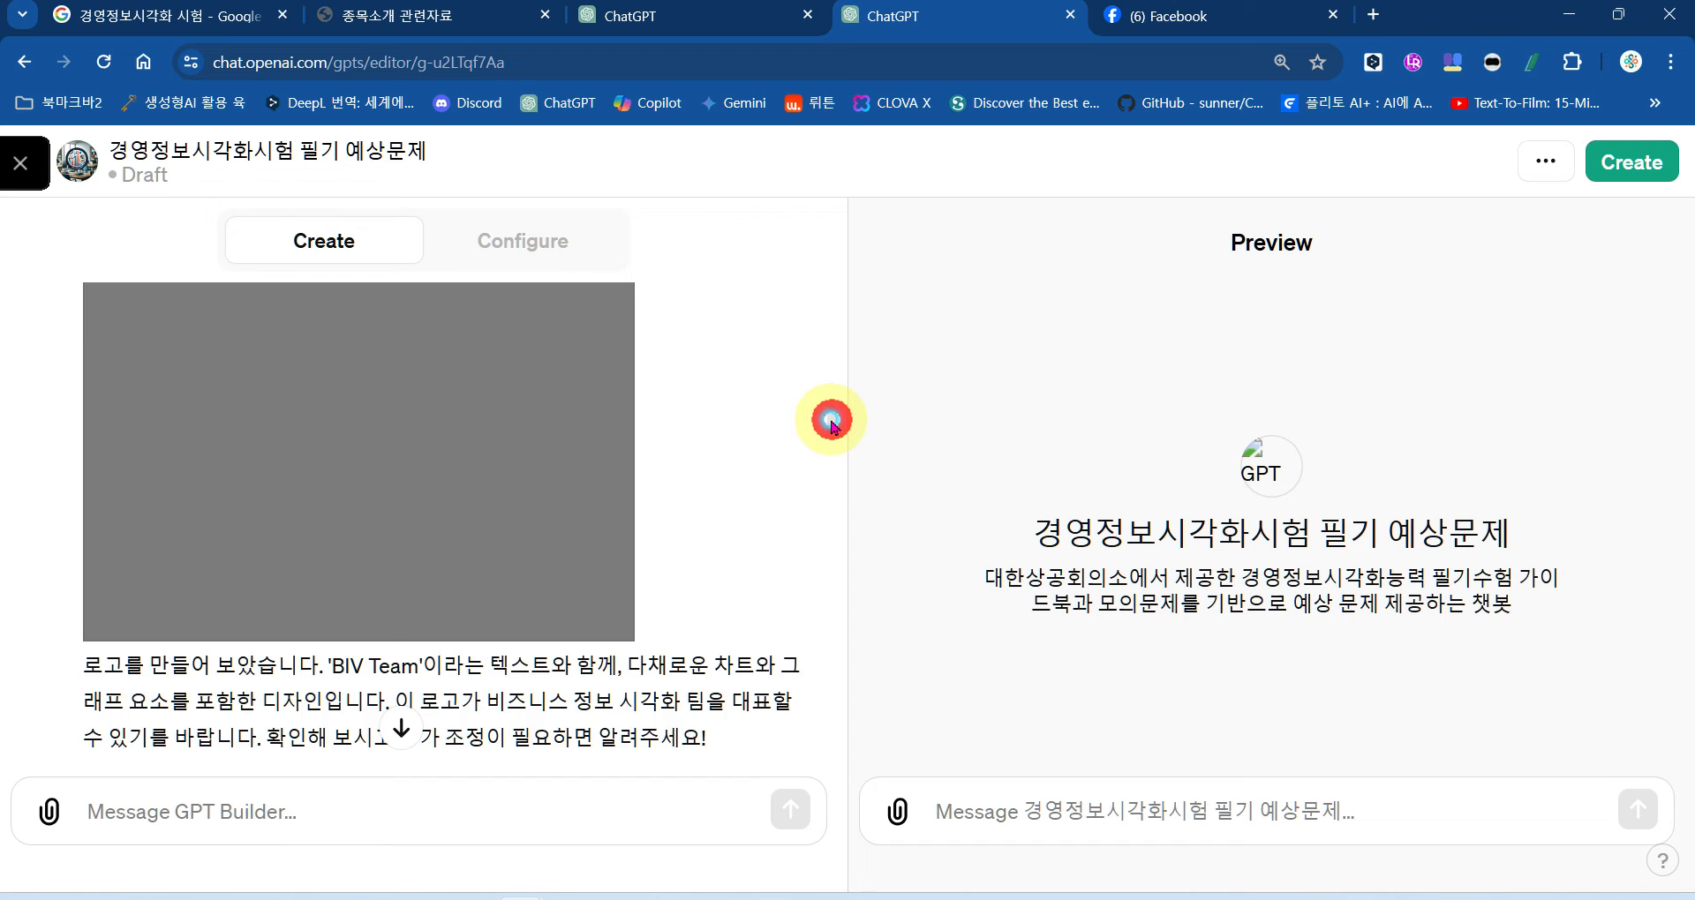
left_click_drag(831, 424, 829, 435)
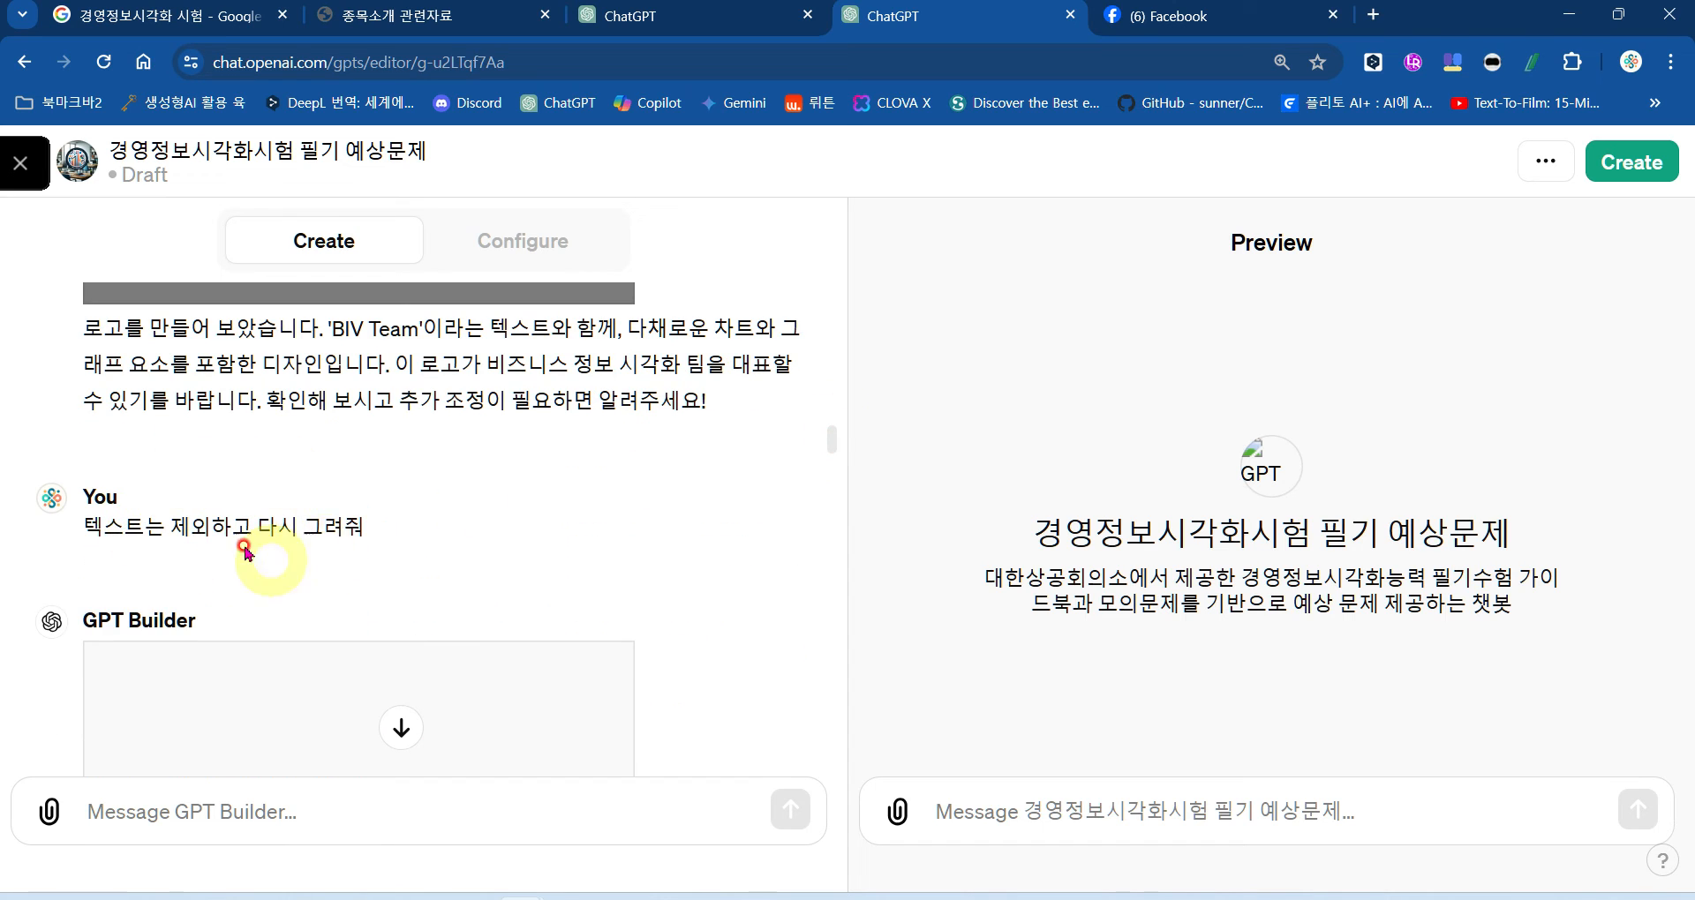
Step: Download the logo image redrawn without text, and check the file in the browser and the Downloads folder
left_click(603, 680)
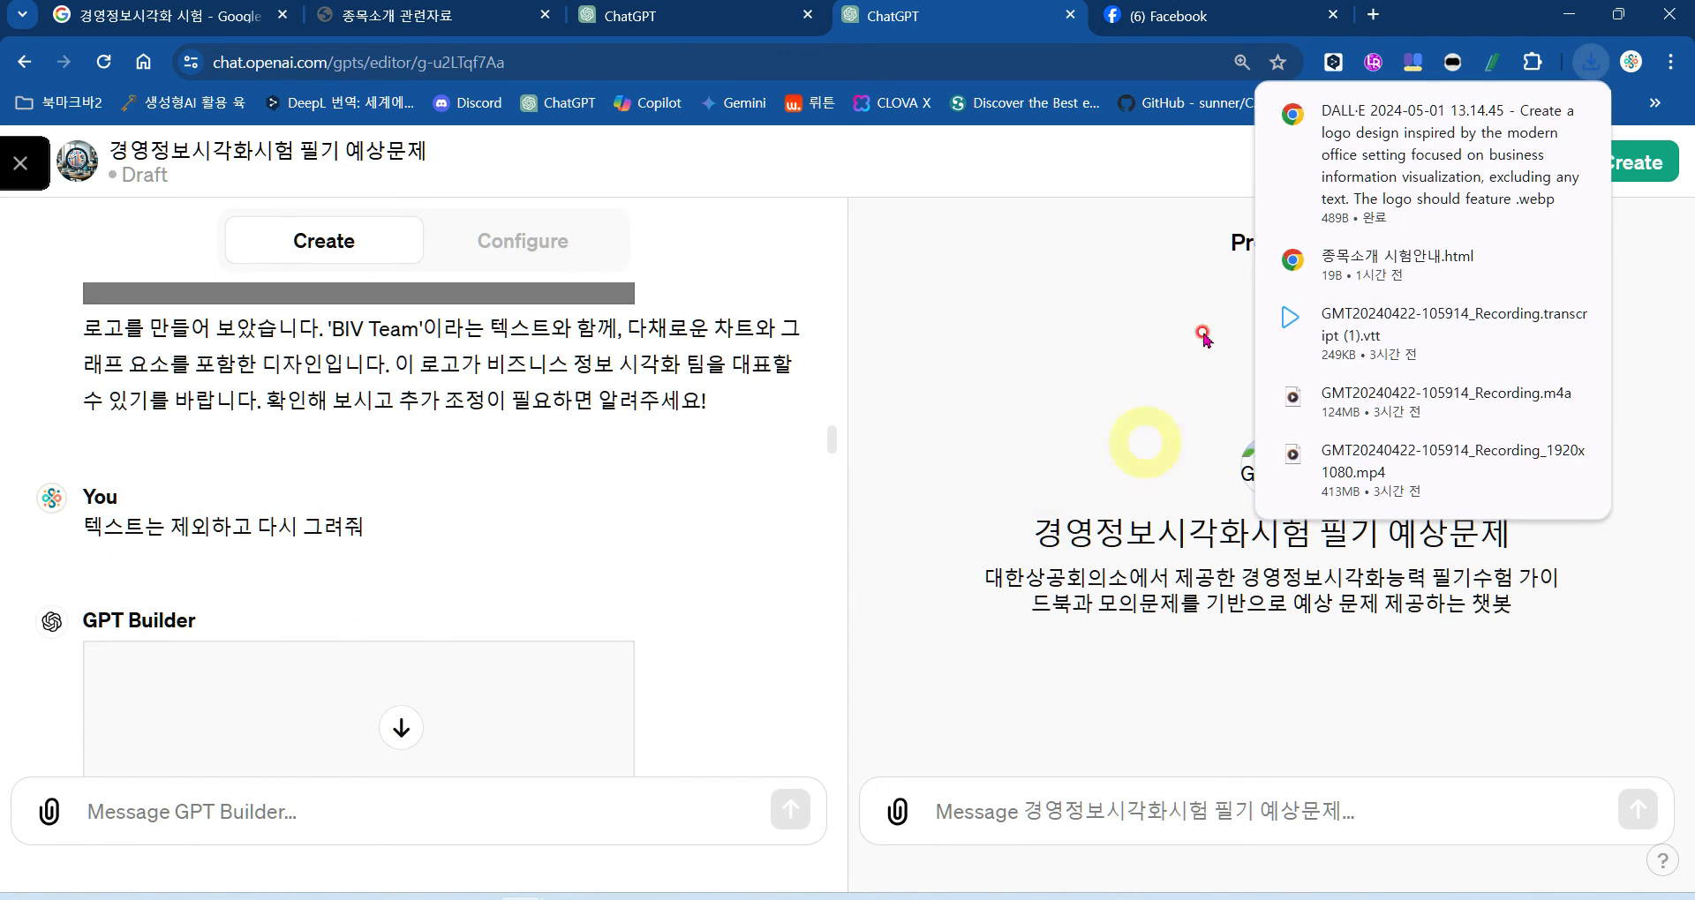
left_click(1374, 228)
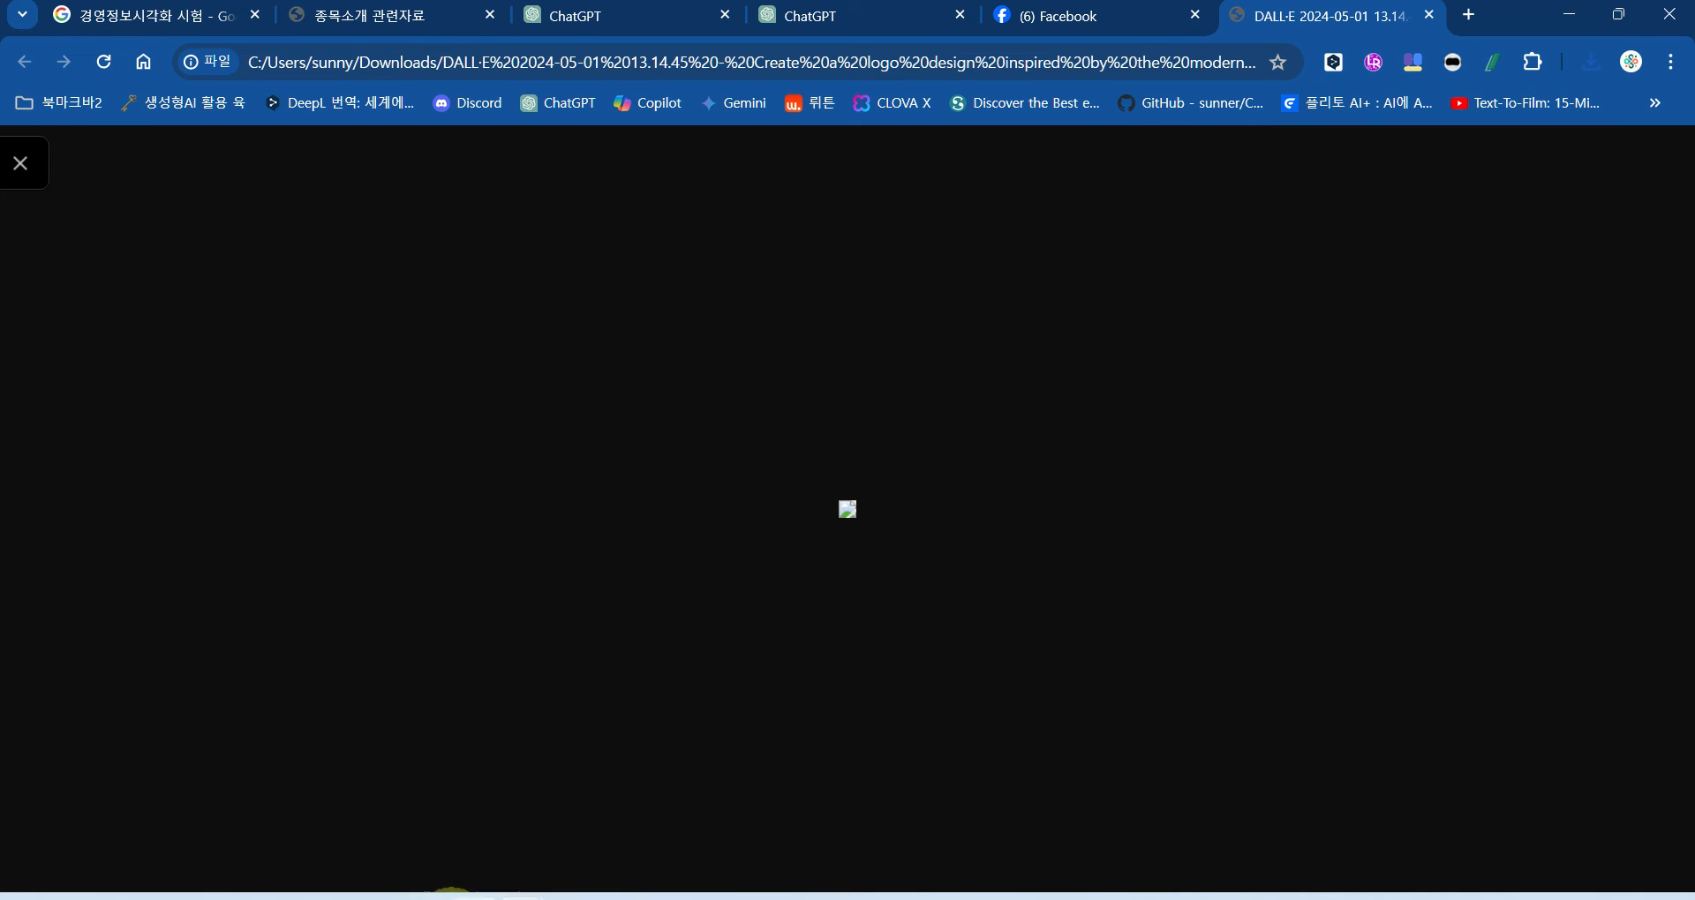
left_click(474, 898)
left_click(94, 343)
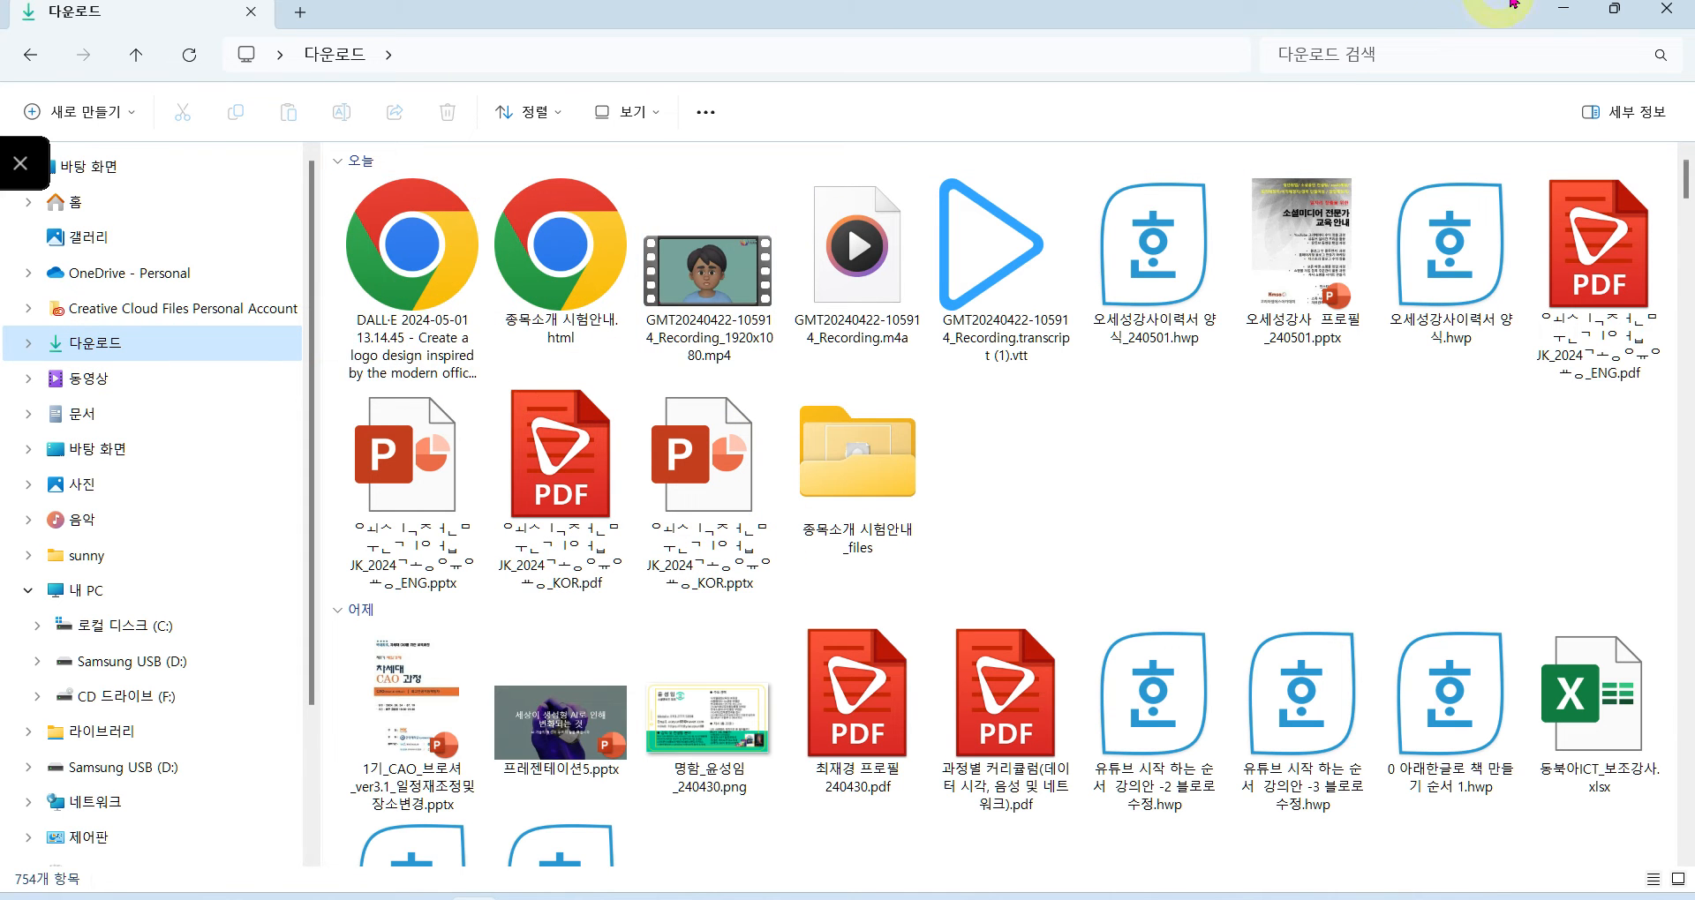
left_click(1560, 10)
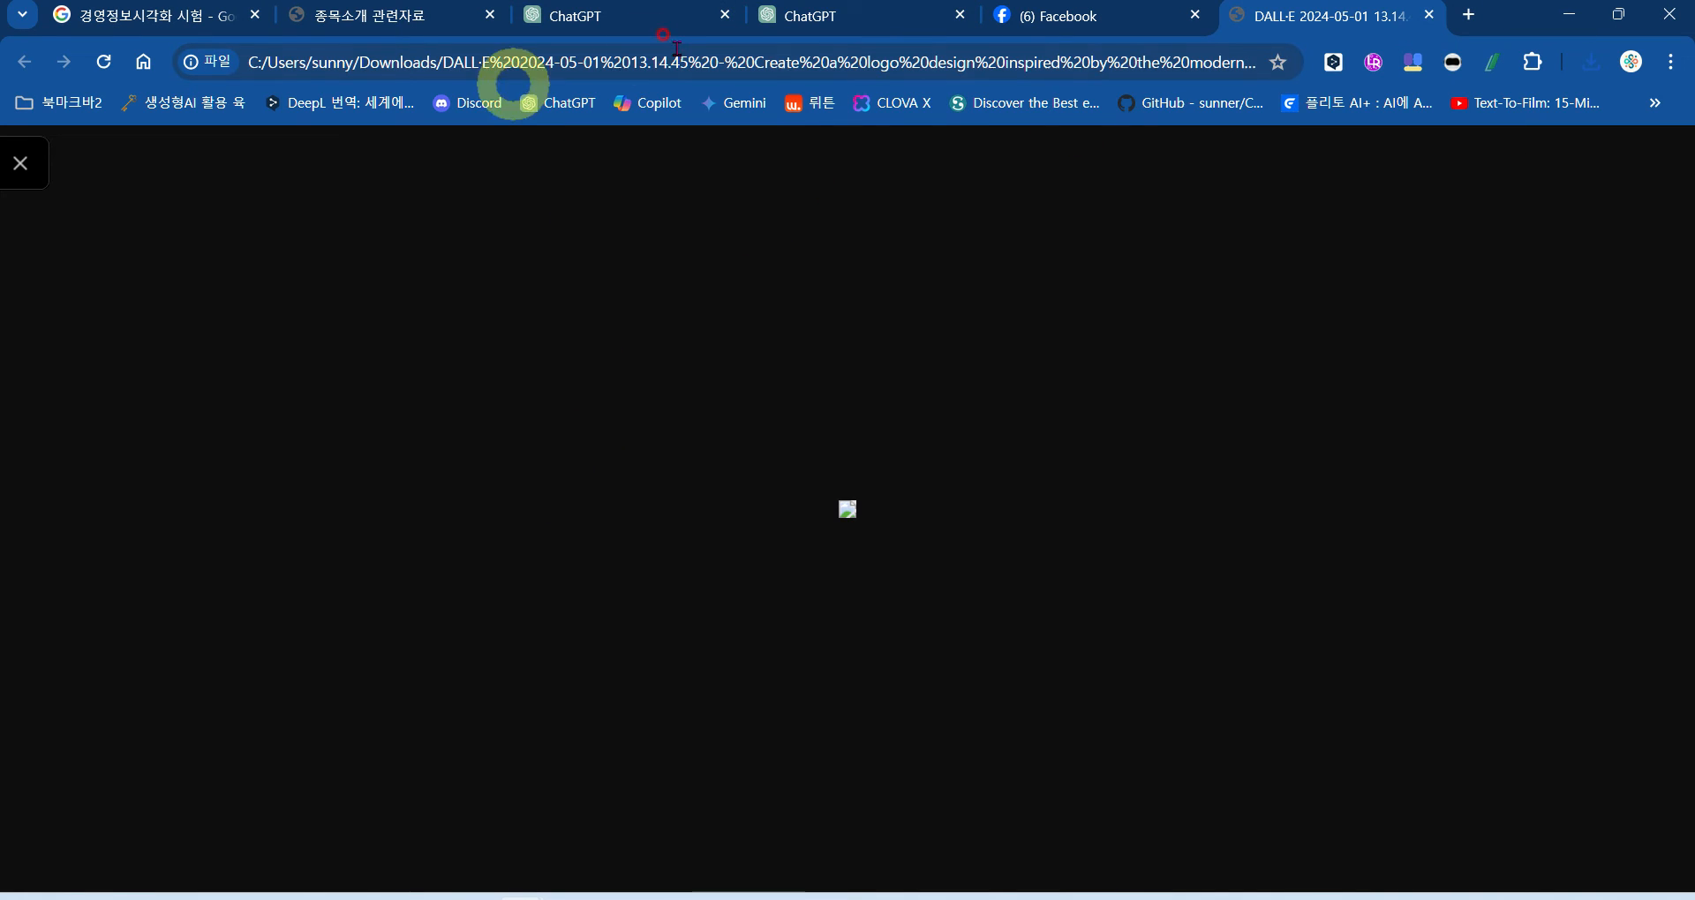
Step: Switch back to the GPT editor and inspect the redrawn logo image in the GPT Builder conversation
left_click(843, 26)
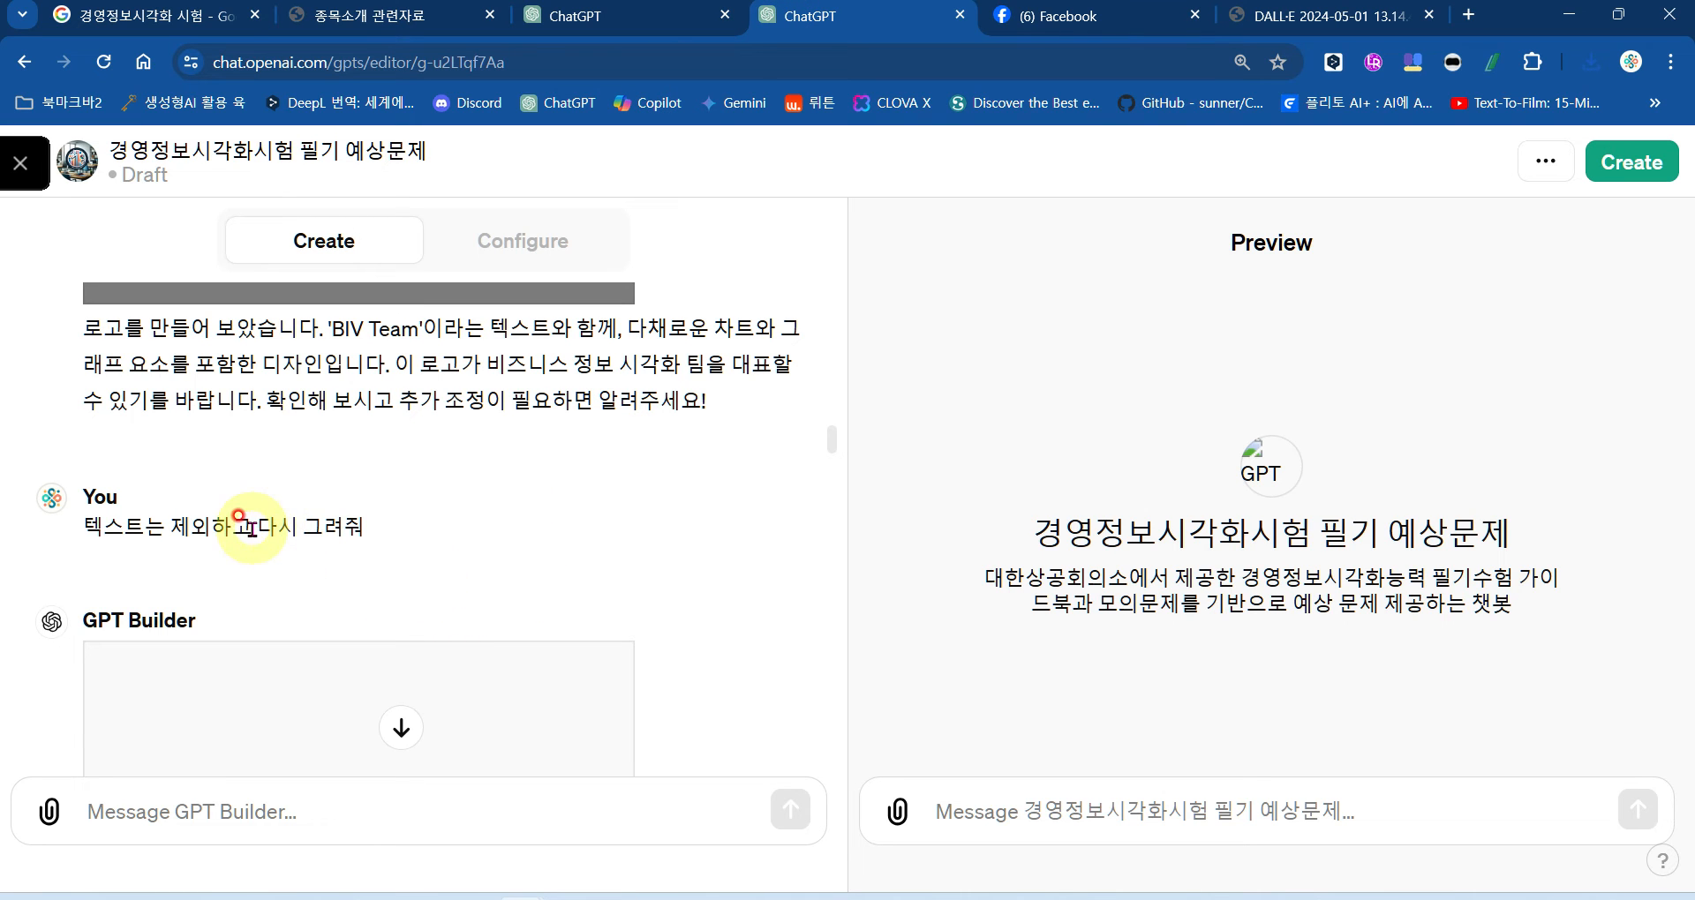
scroll(405, 540, "down", 5)
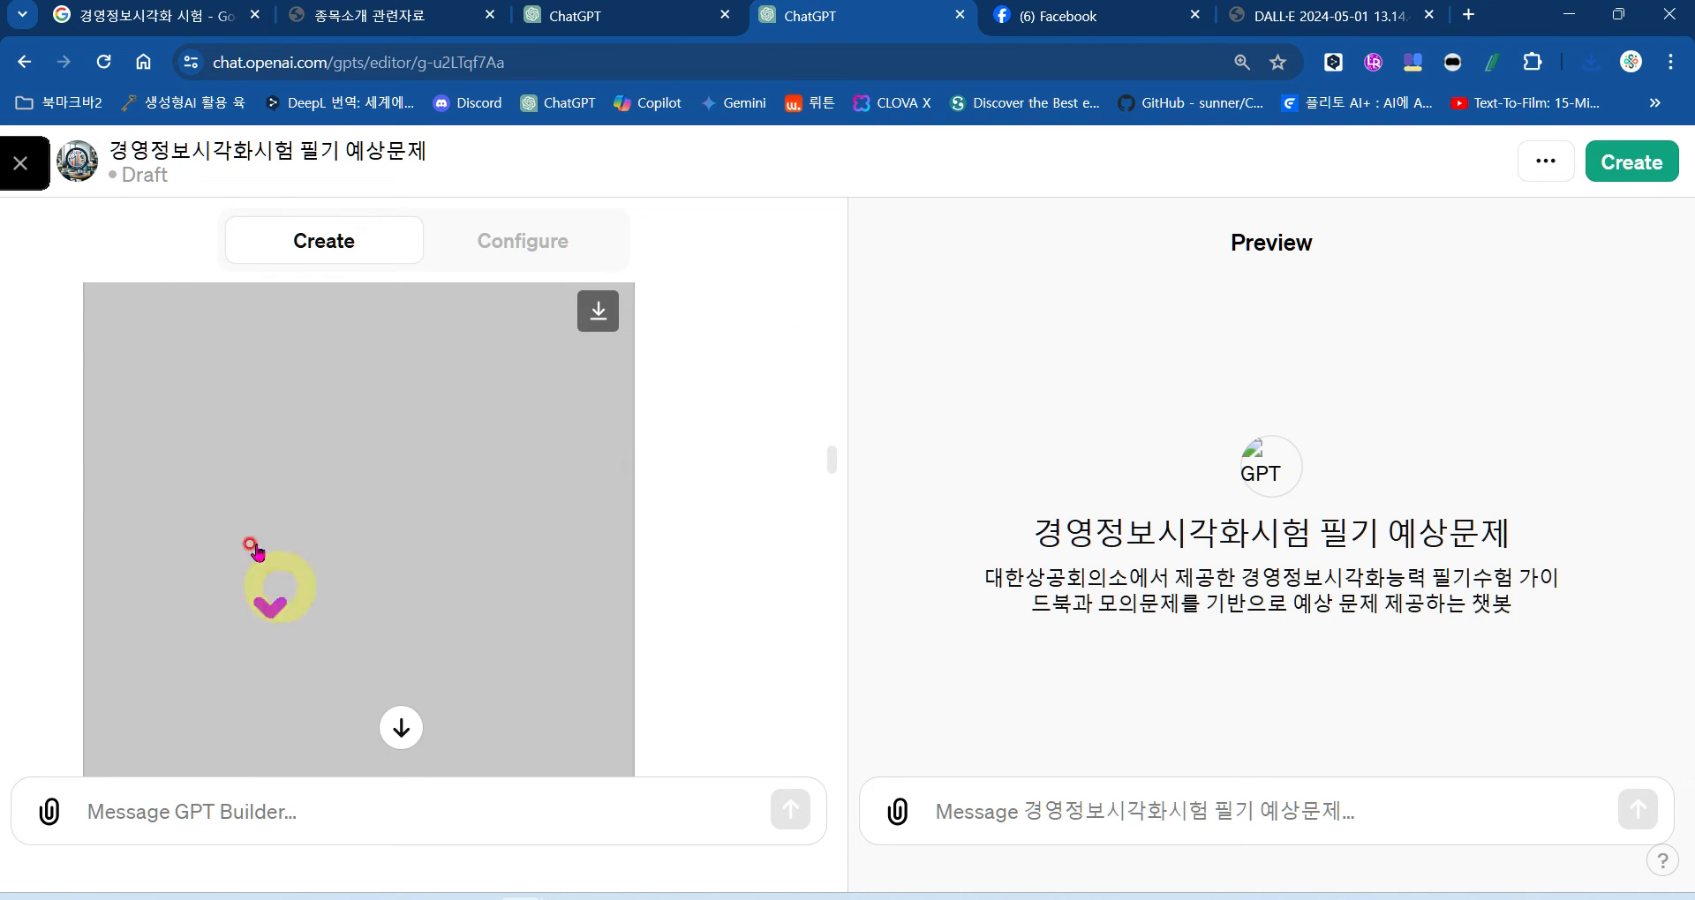
left_click(481, 552)
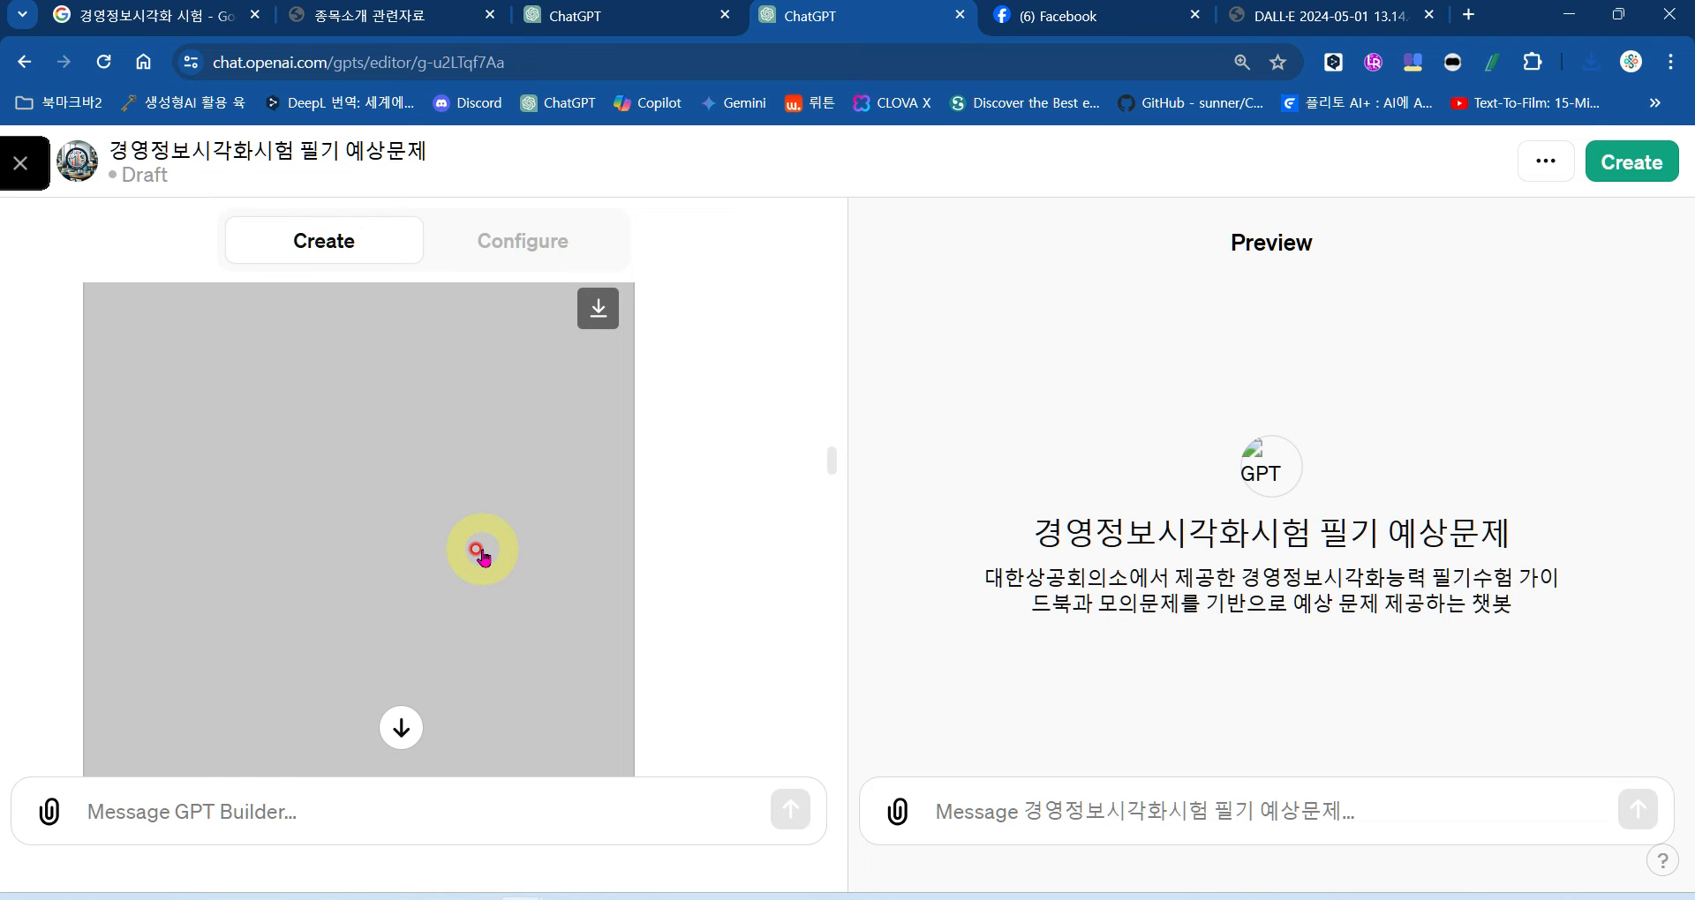
Step: Review the GPT Builder conversation from the logo setting request to the guidebook request, highlighting the instruction to learn exam information by chapter
scroll(481, 554, "down", 5)
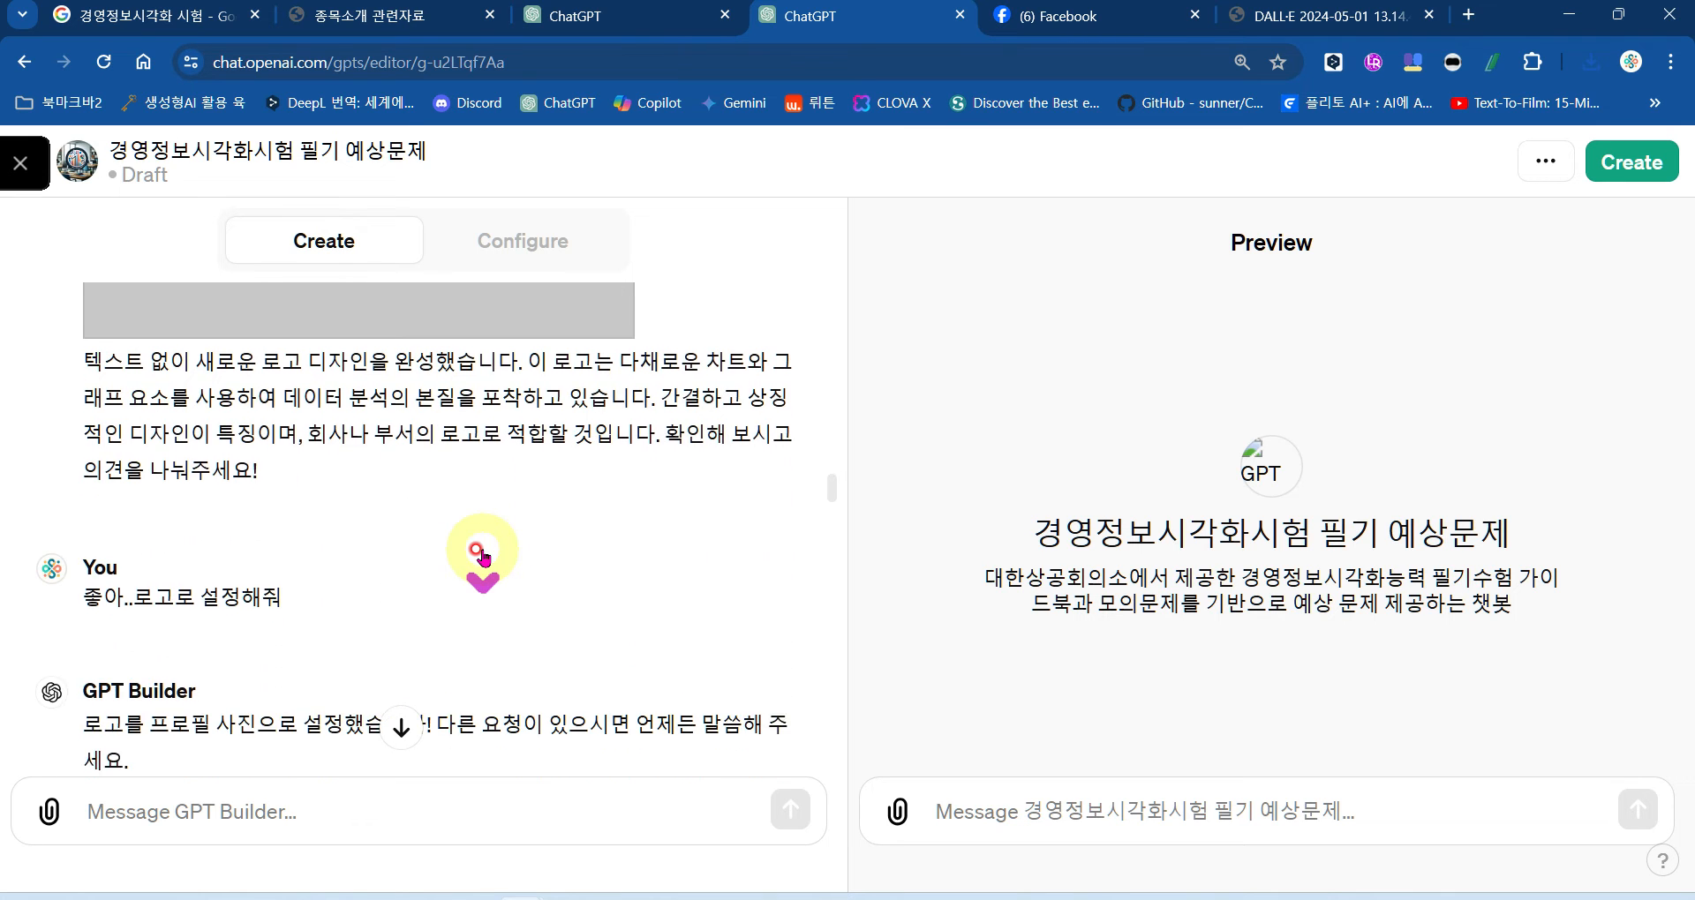
scroll(481, 554, "down", 4)
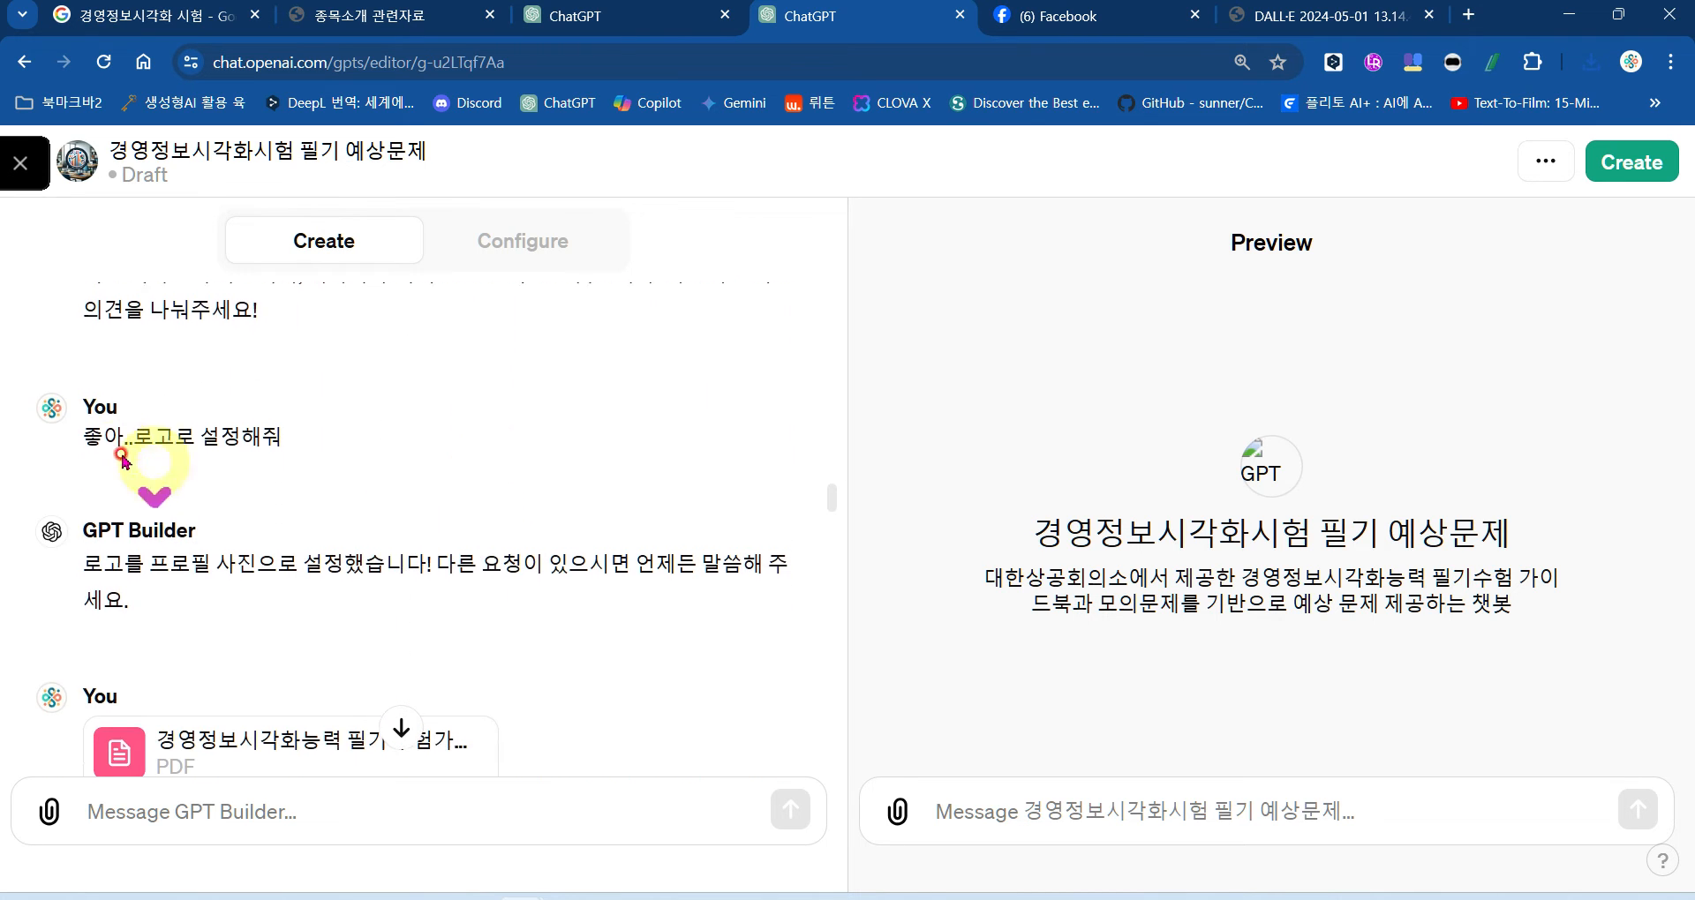
scroll(217, 378, "down", 2)
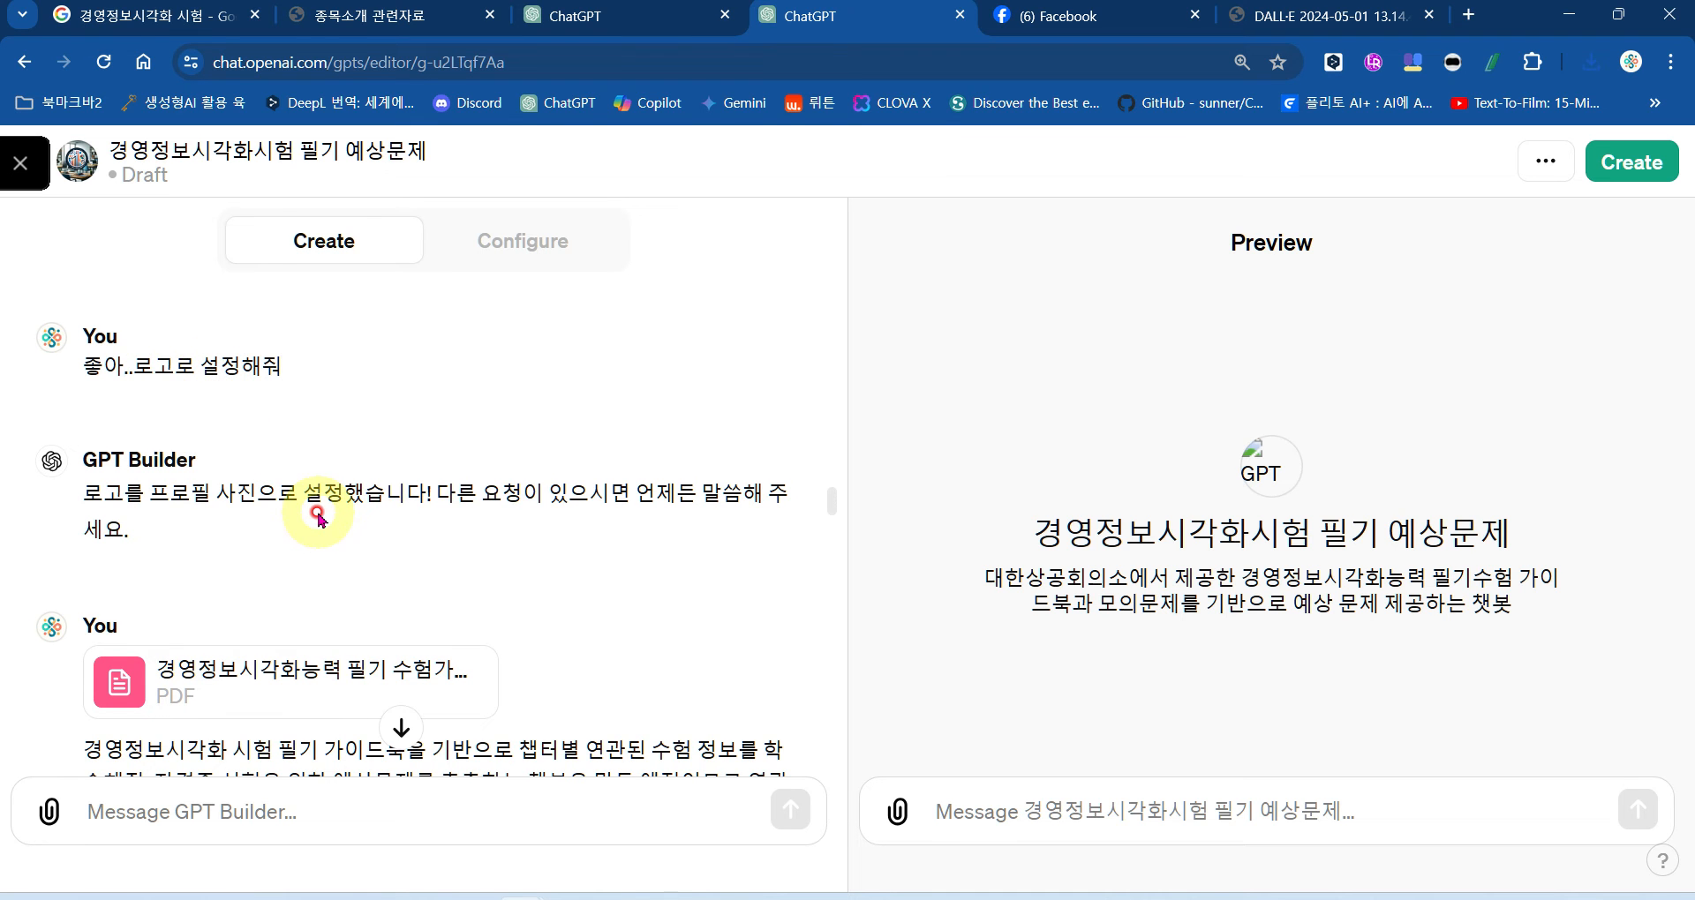
scroll(318, 516, "down", 2)
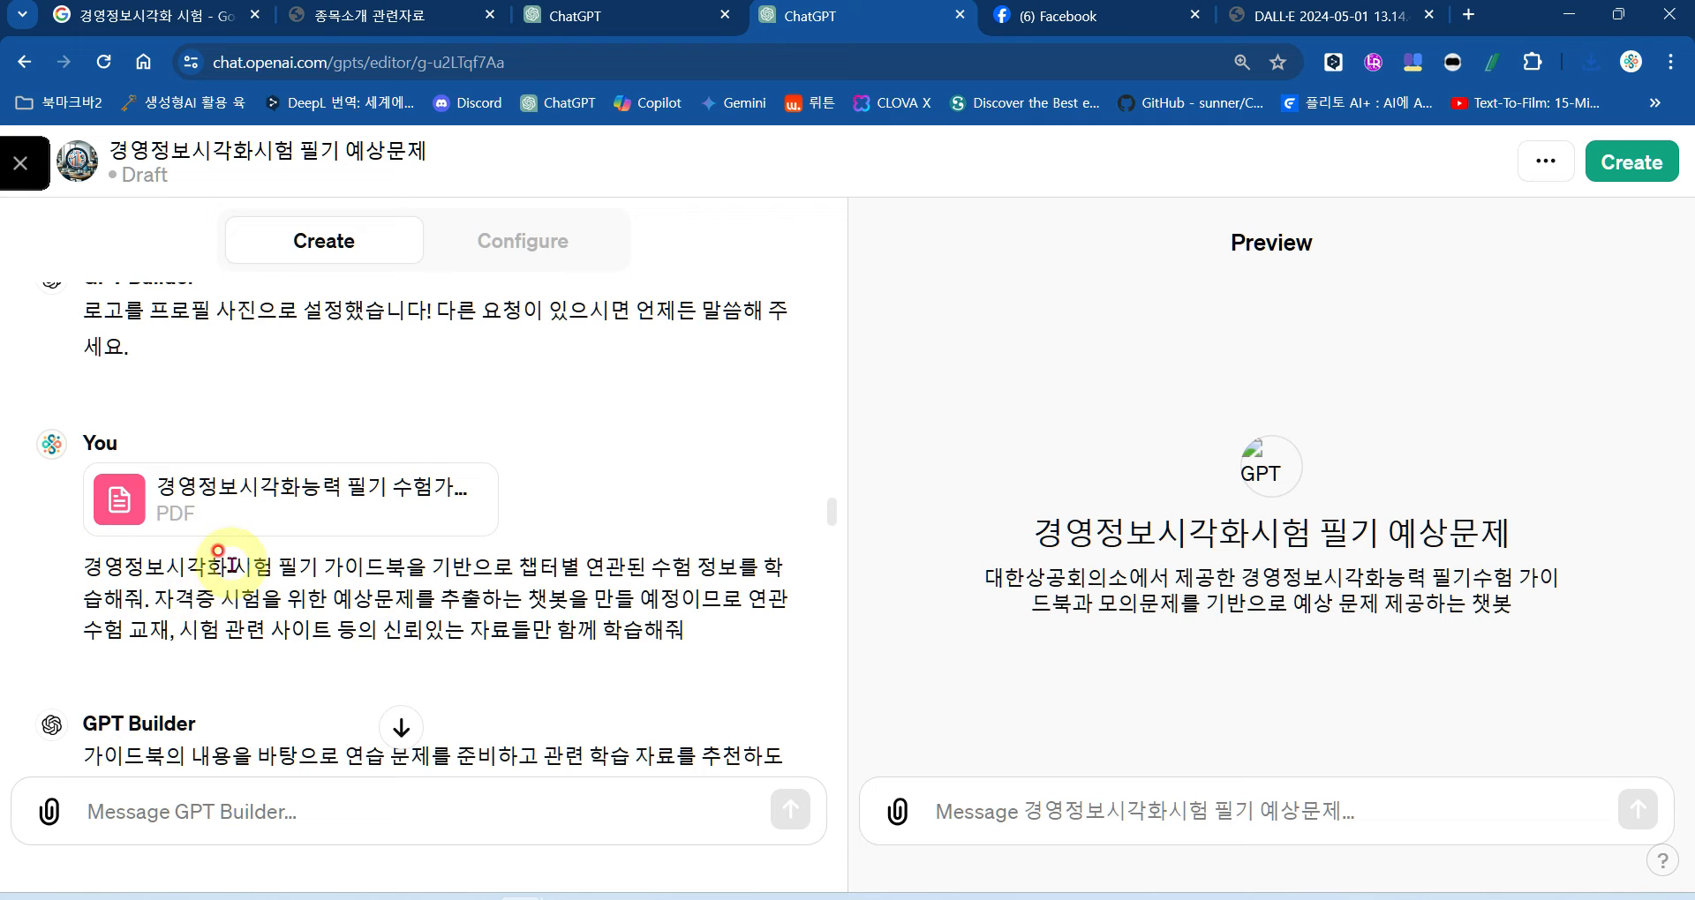
left_click_drag(231, 565, 757, 652)
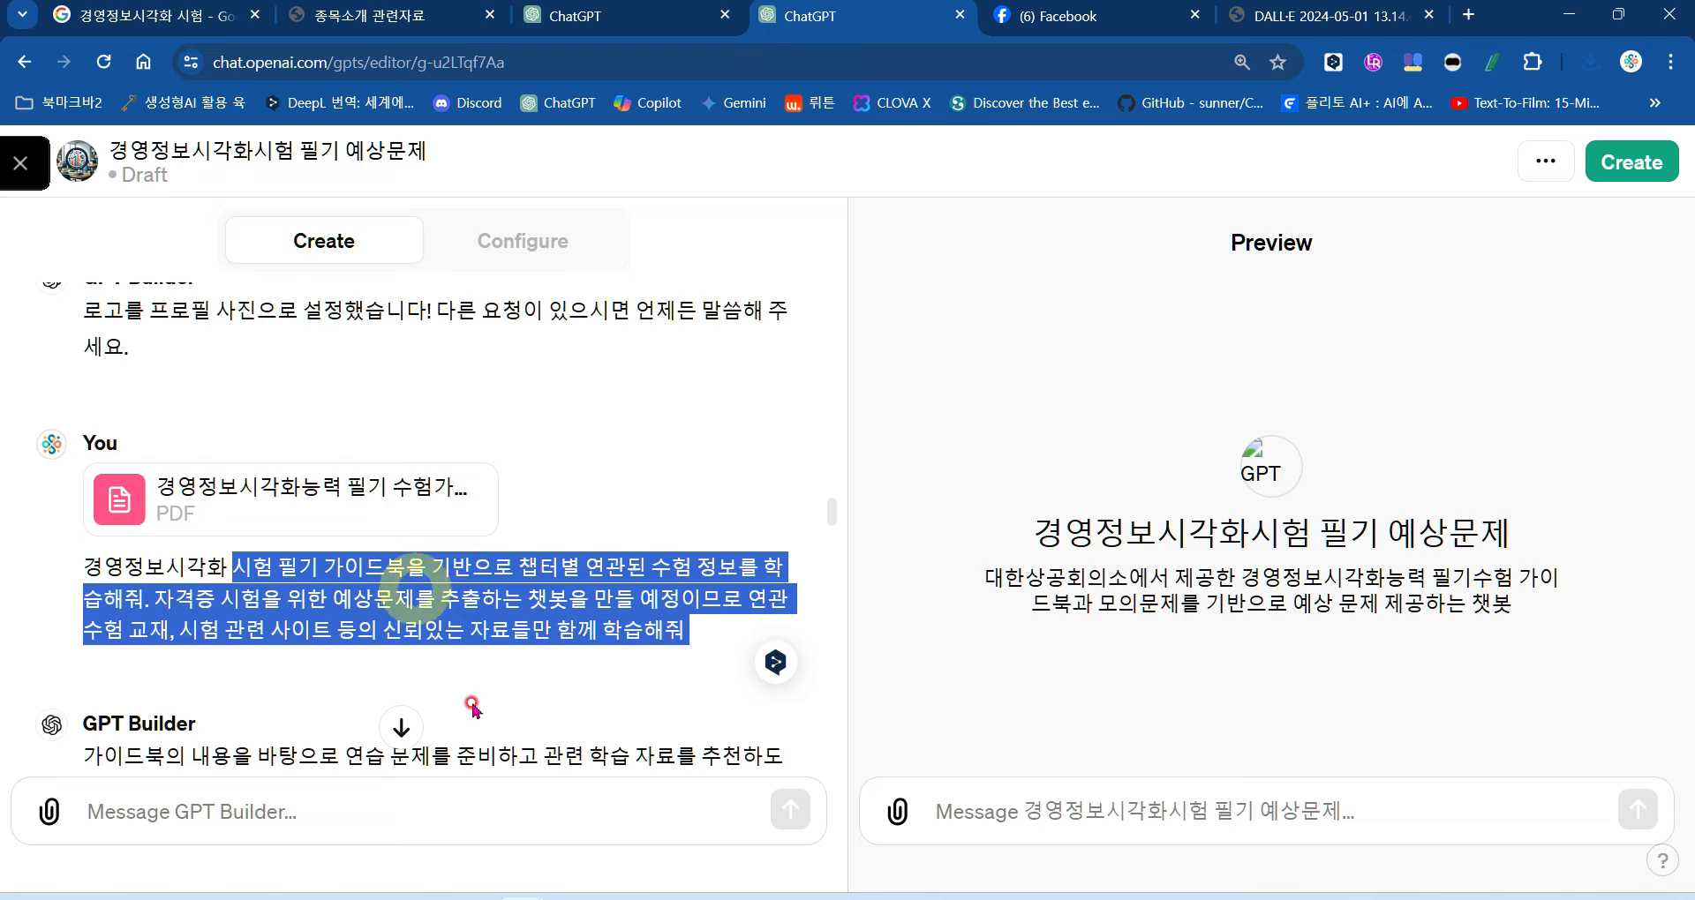
Step: Switch to File Explorer, locate the guidebook PDF under 2403_경영정보시각화 on Samsung USB (D:), and return to the GPT editor
left_click(494, 895)
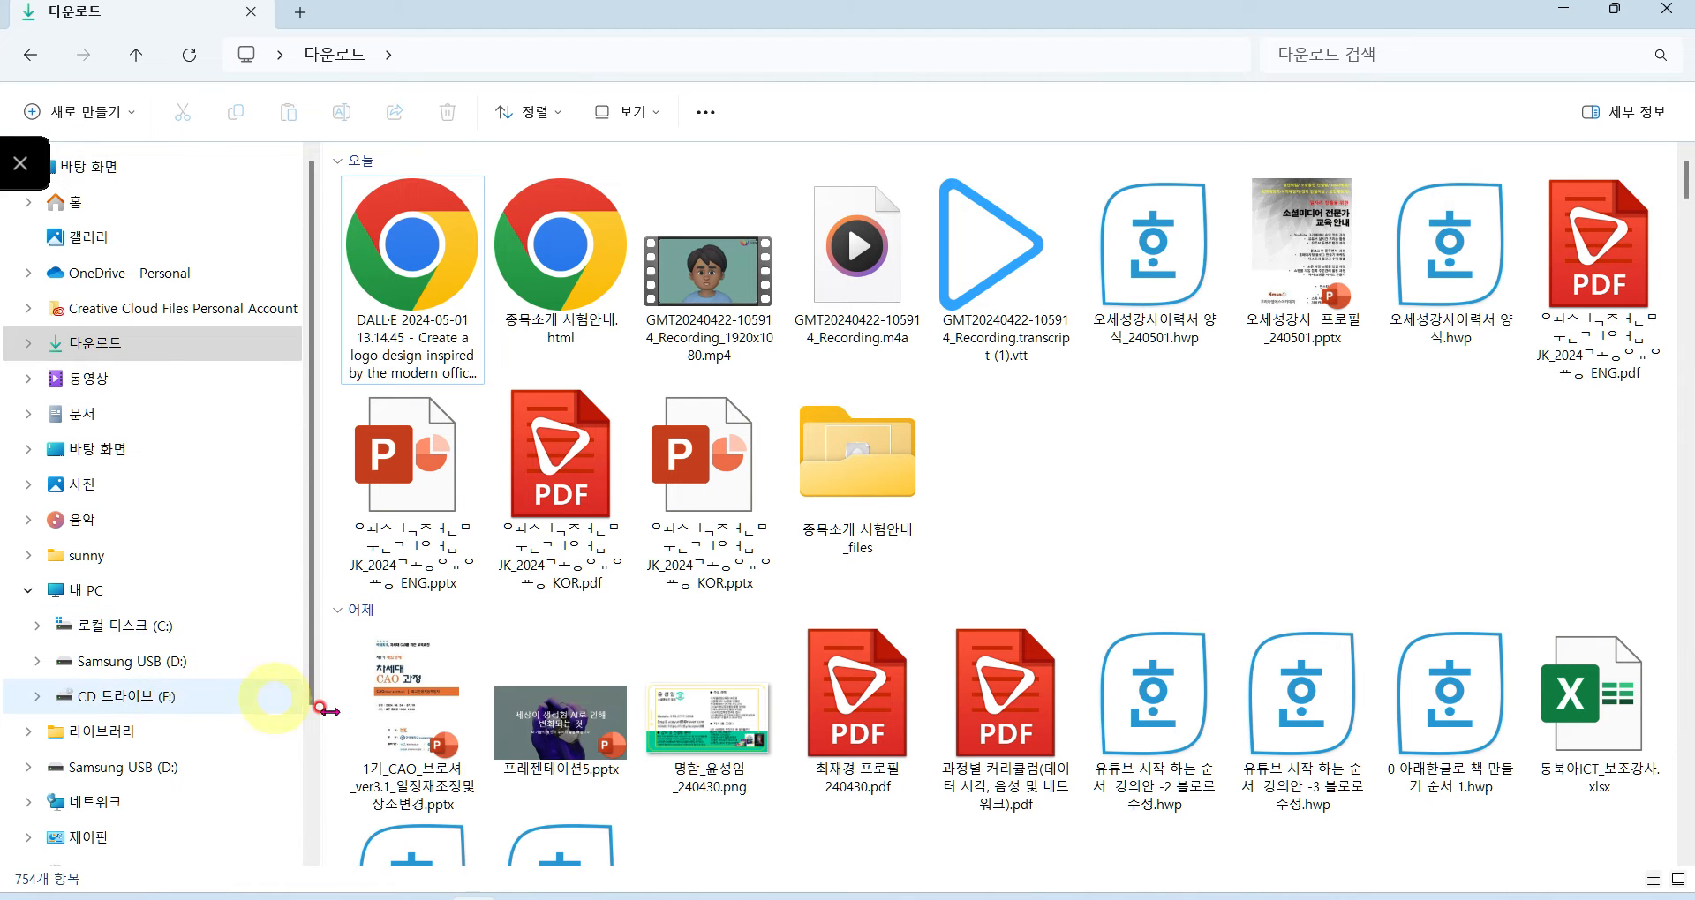
left_click(153, 668)
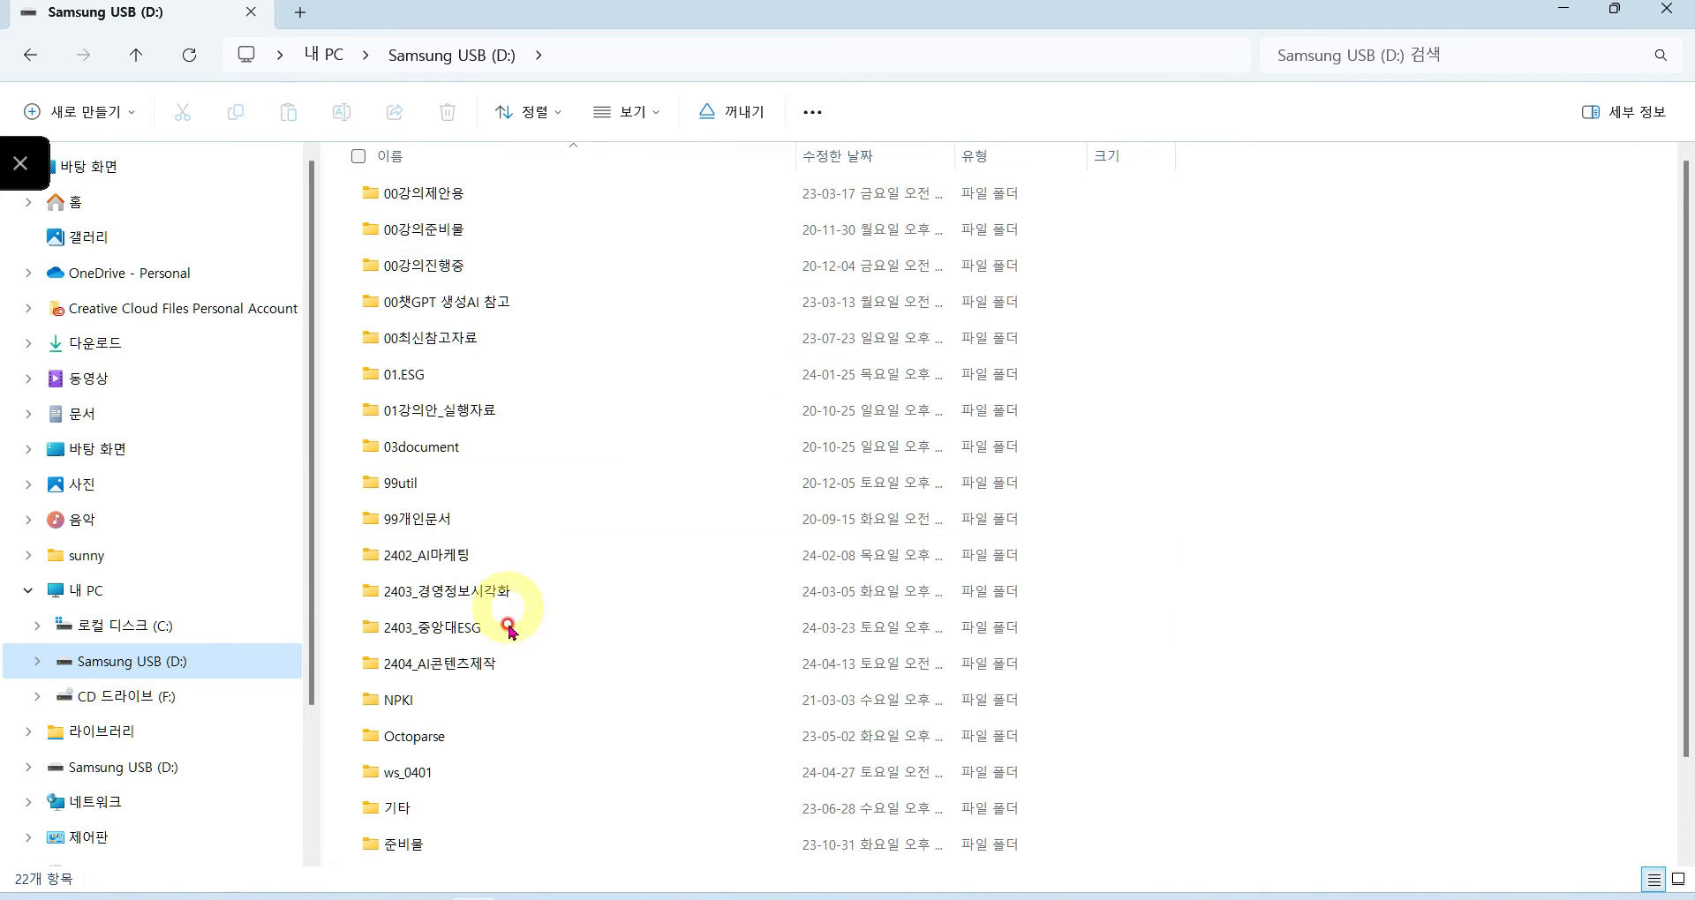
double_click(492, 590)
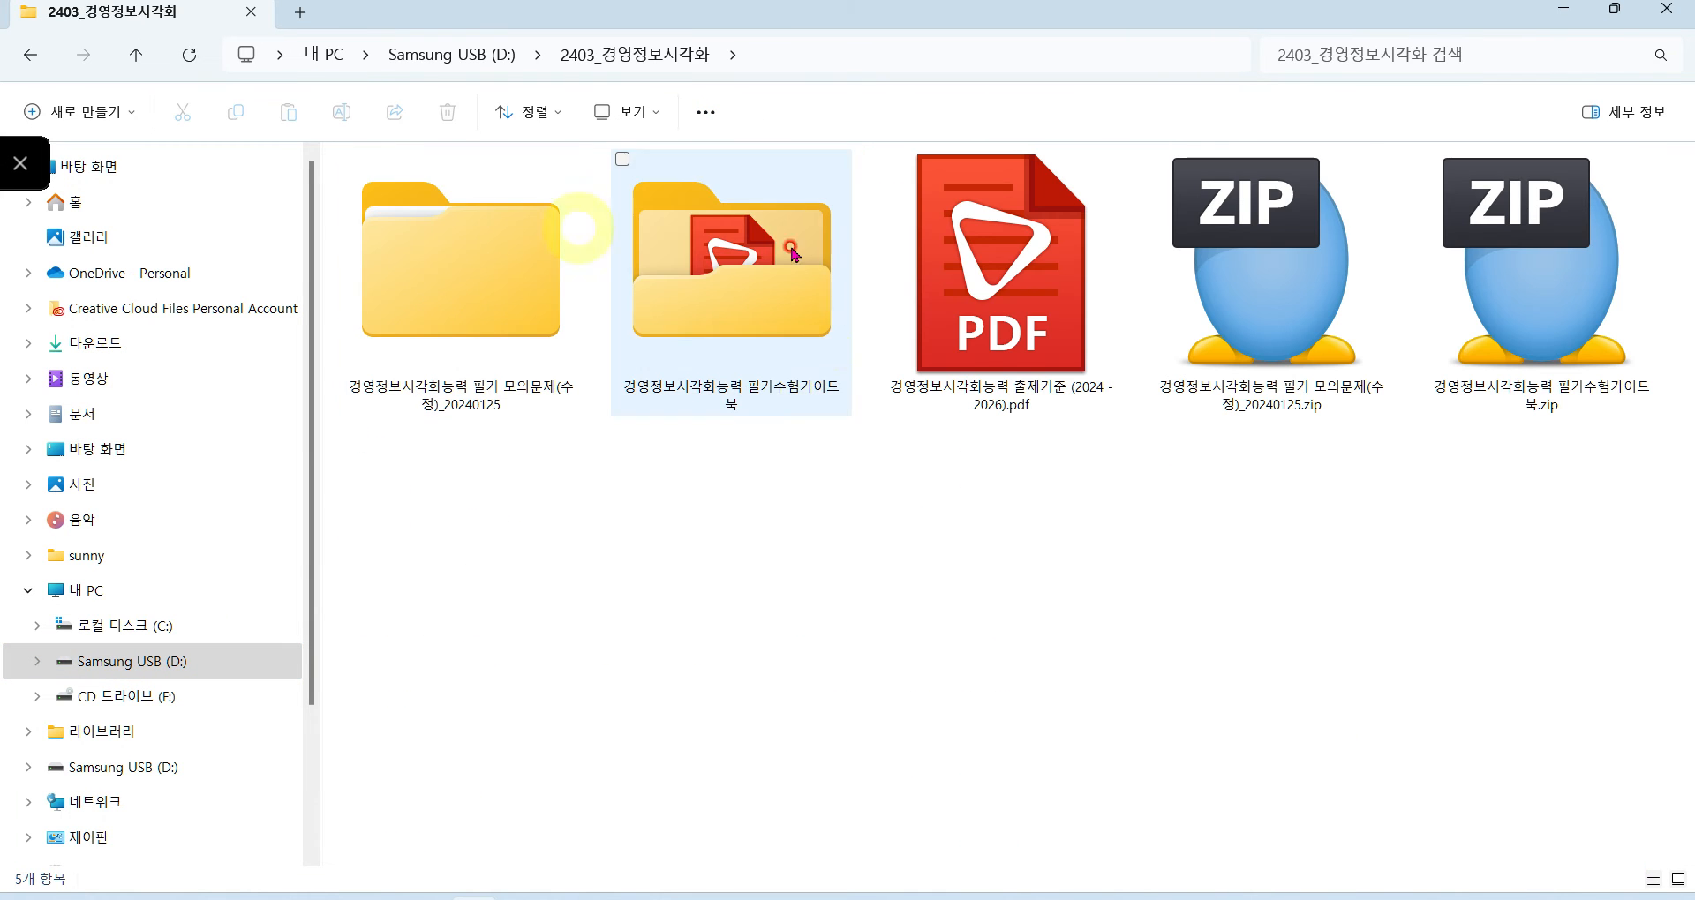
double_click(763, 326)
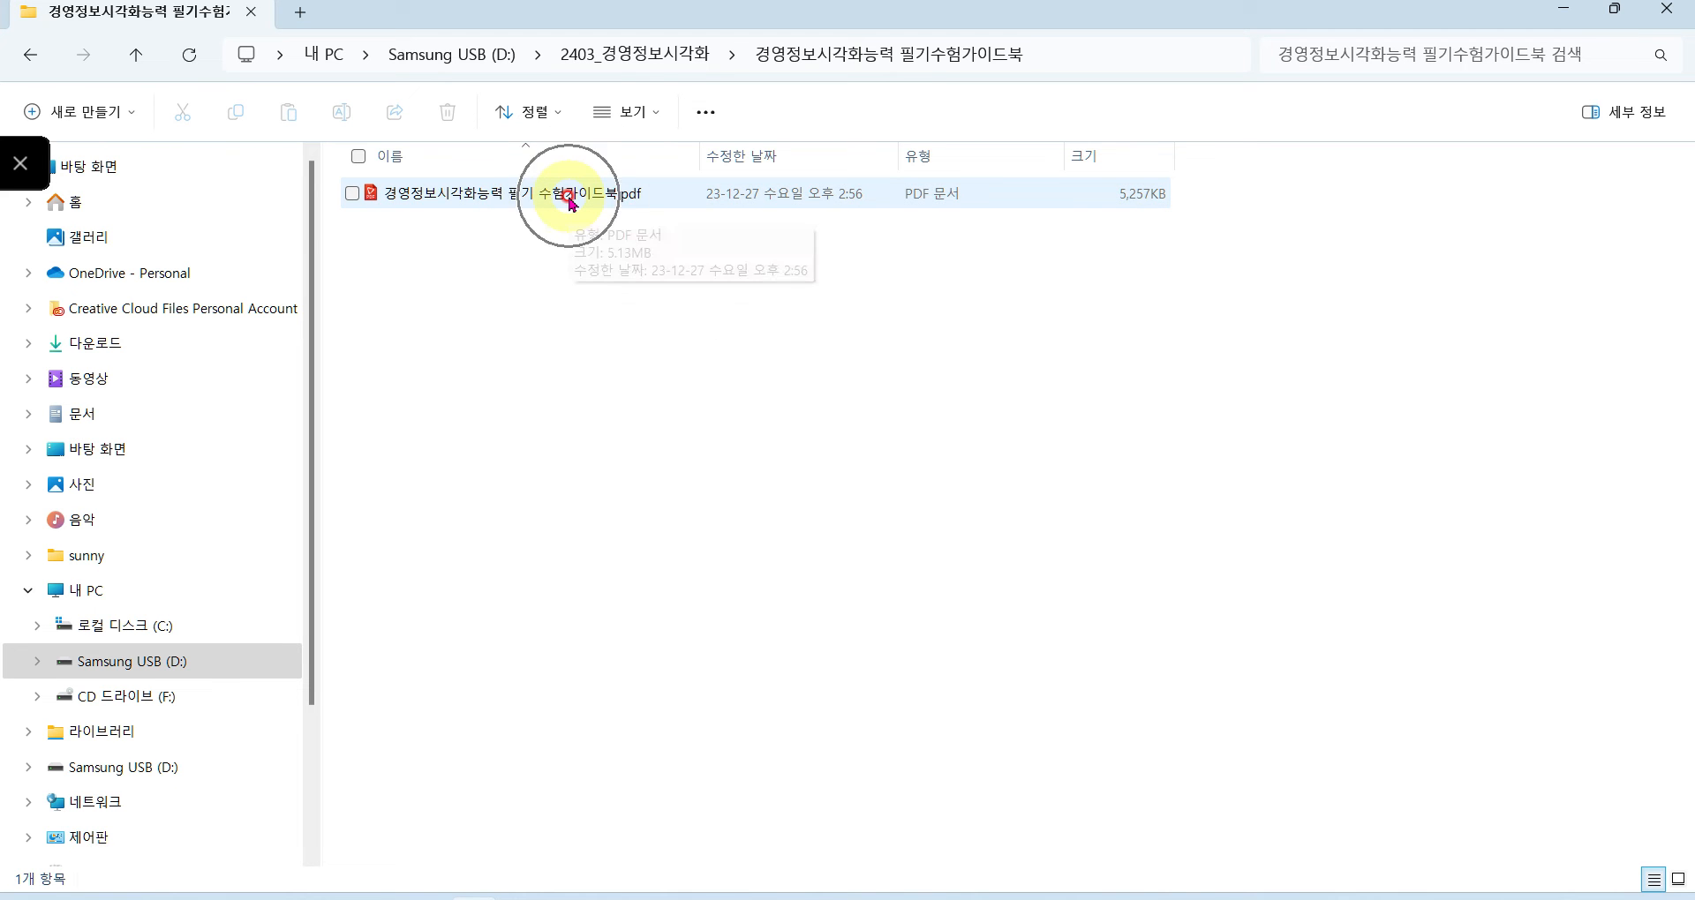
left_click(1559, 14)
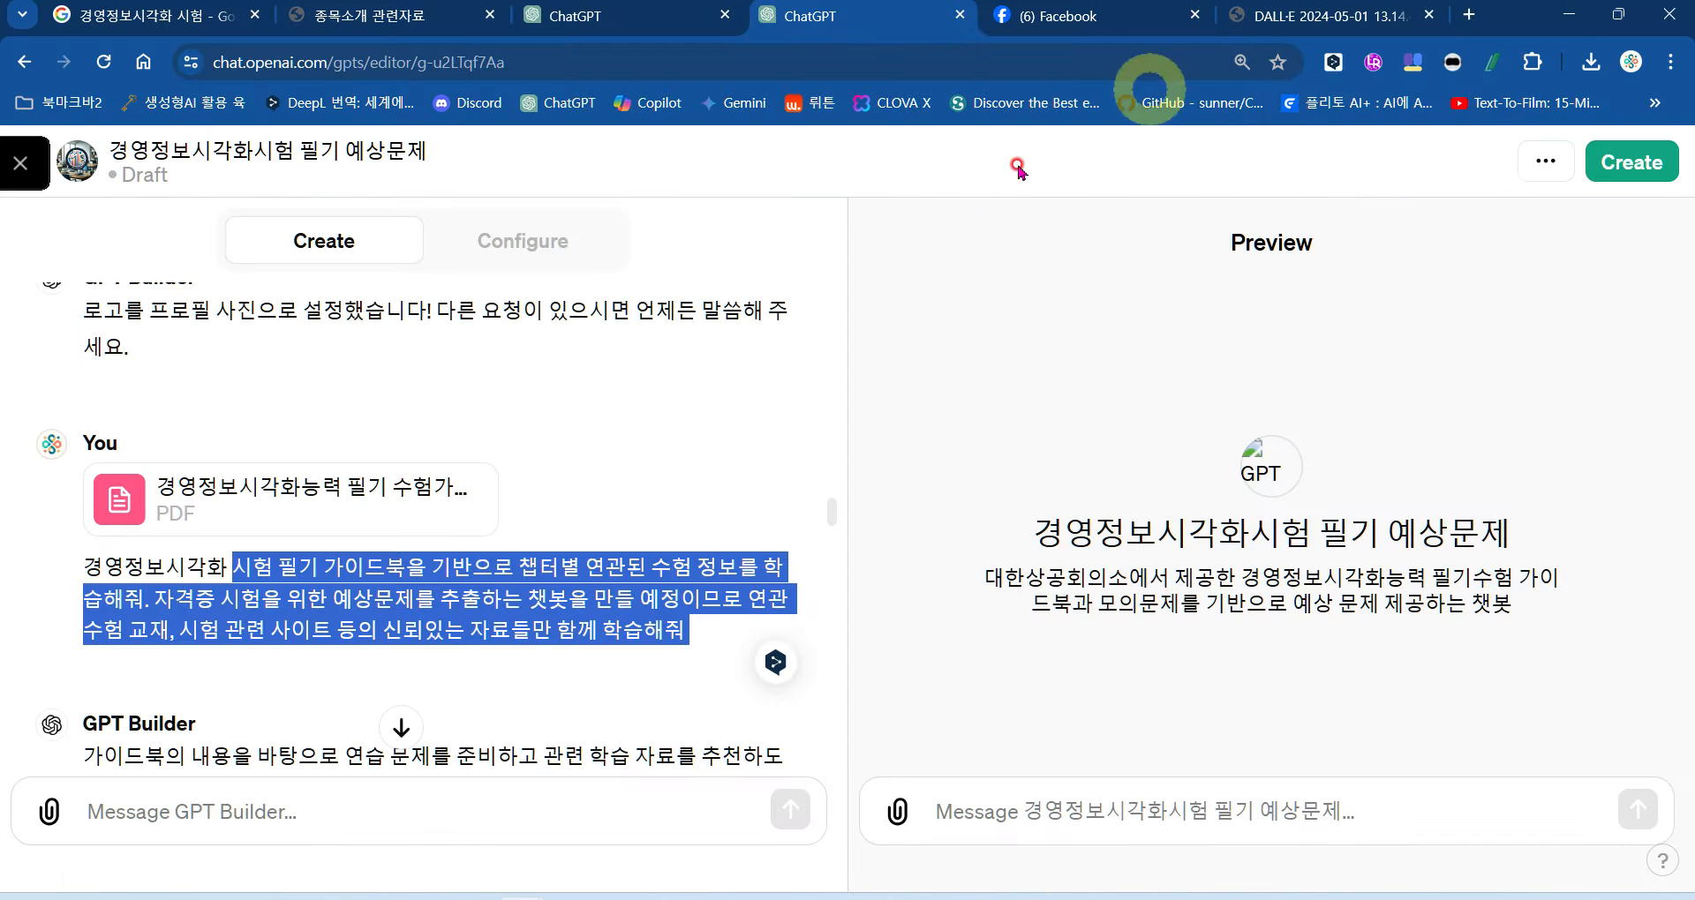
Step: Examine the guidebook request's wording on related textbooks and trustworthy materials, and the GPT Builder reply about preparing practice questions
left_click(463, 601)
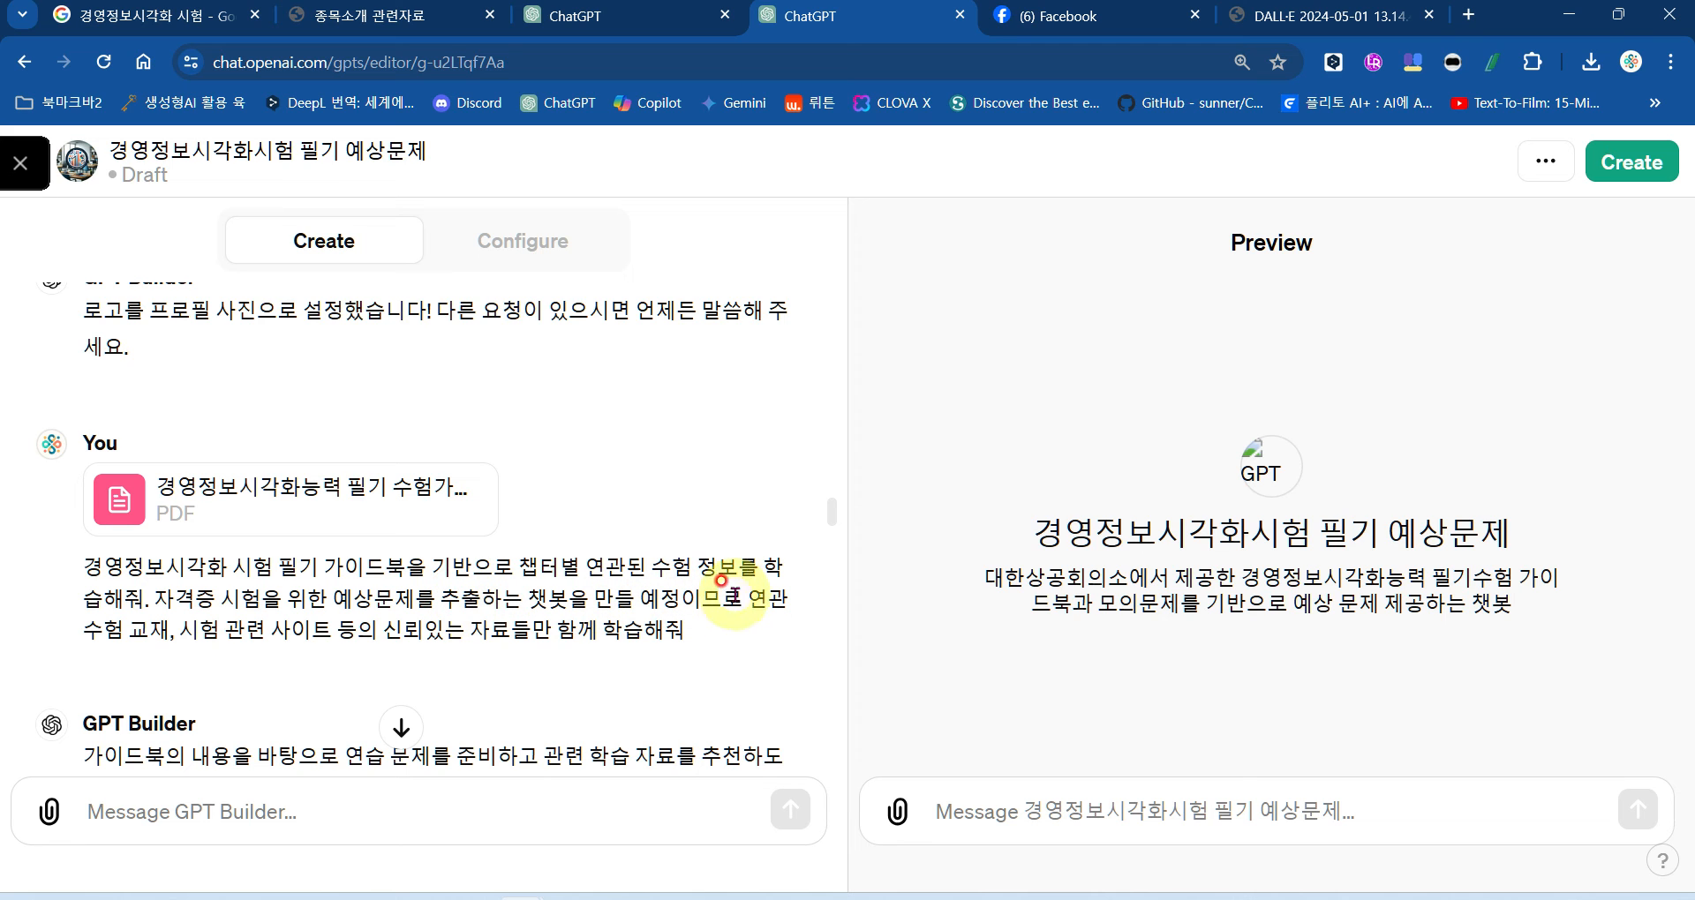
left_click_drag(746, 603, 747, 632)
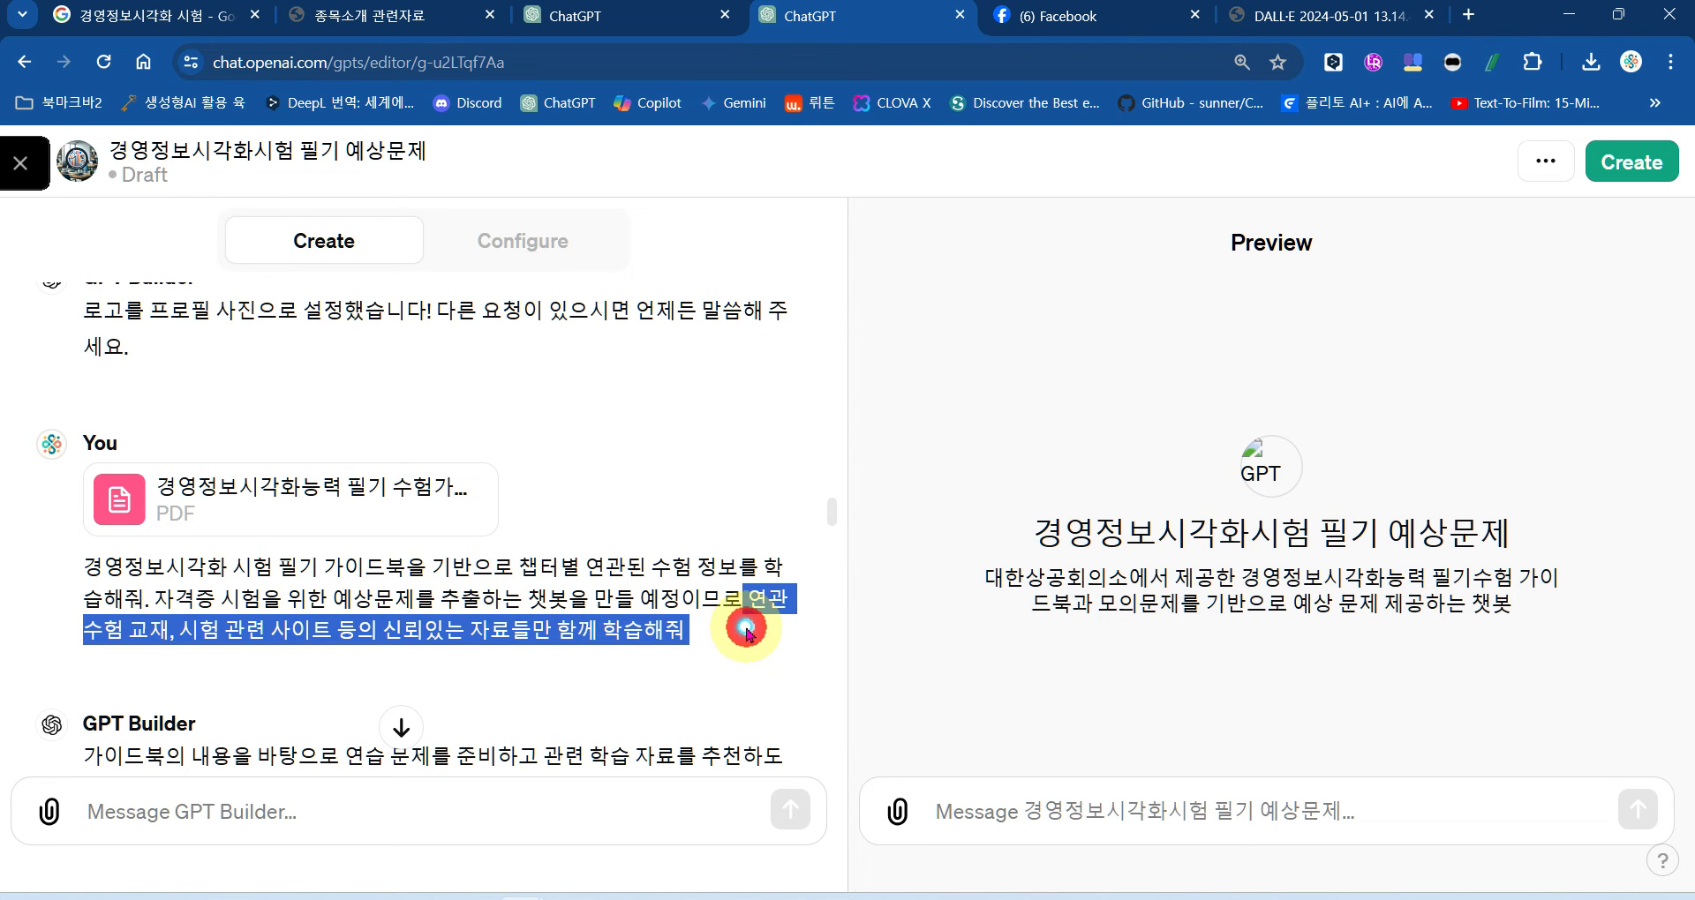
left_click(389, 629)
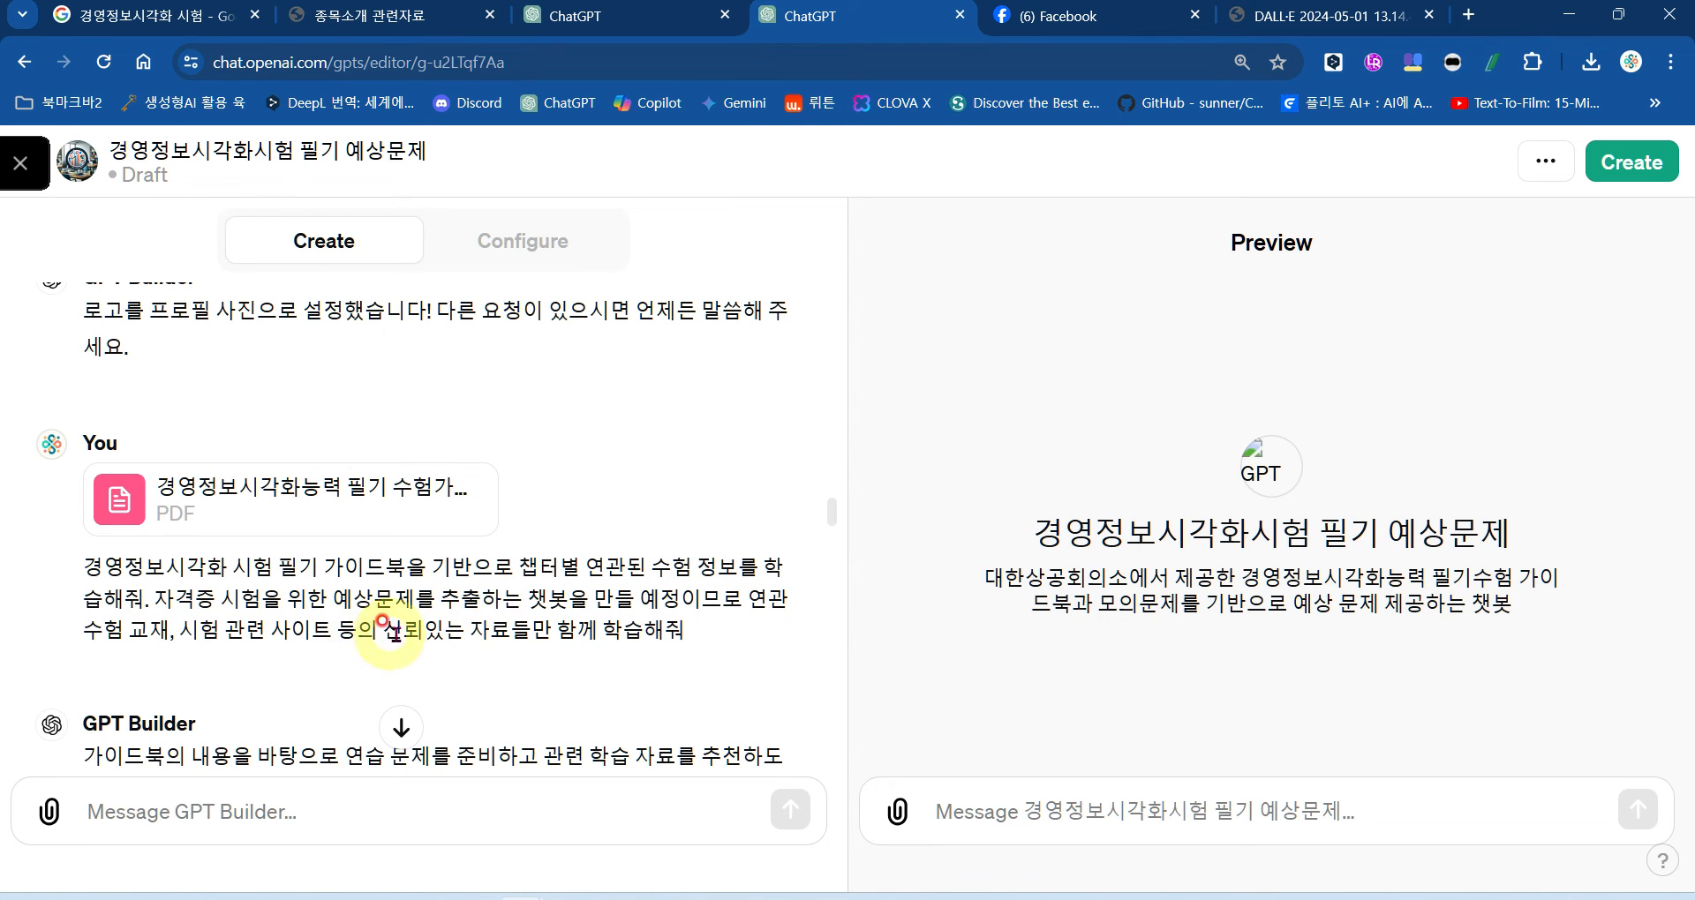
left_click_drag(387, 631, 685, 631)
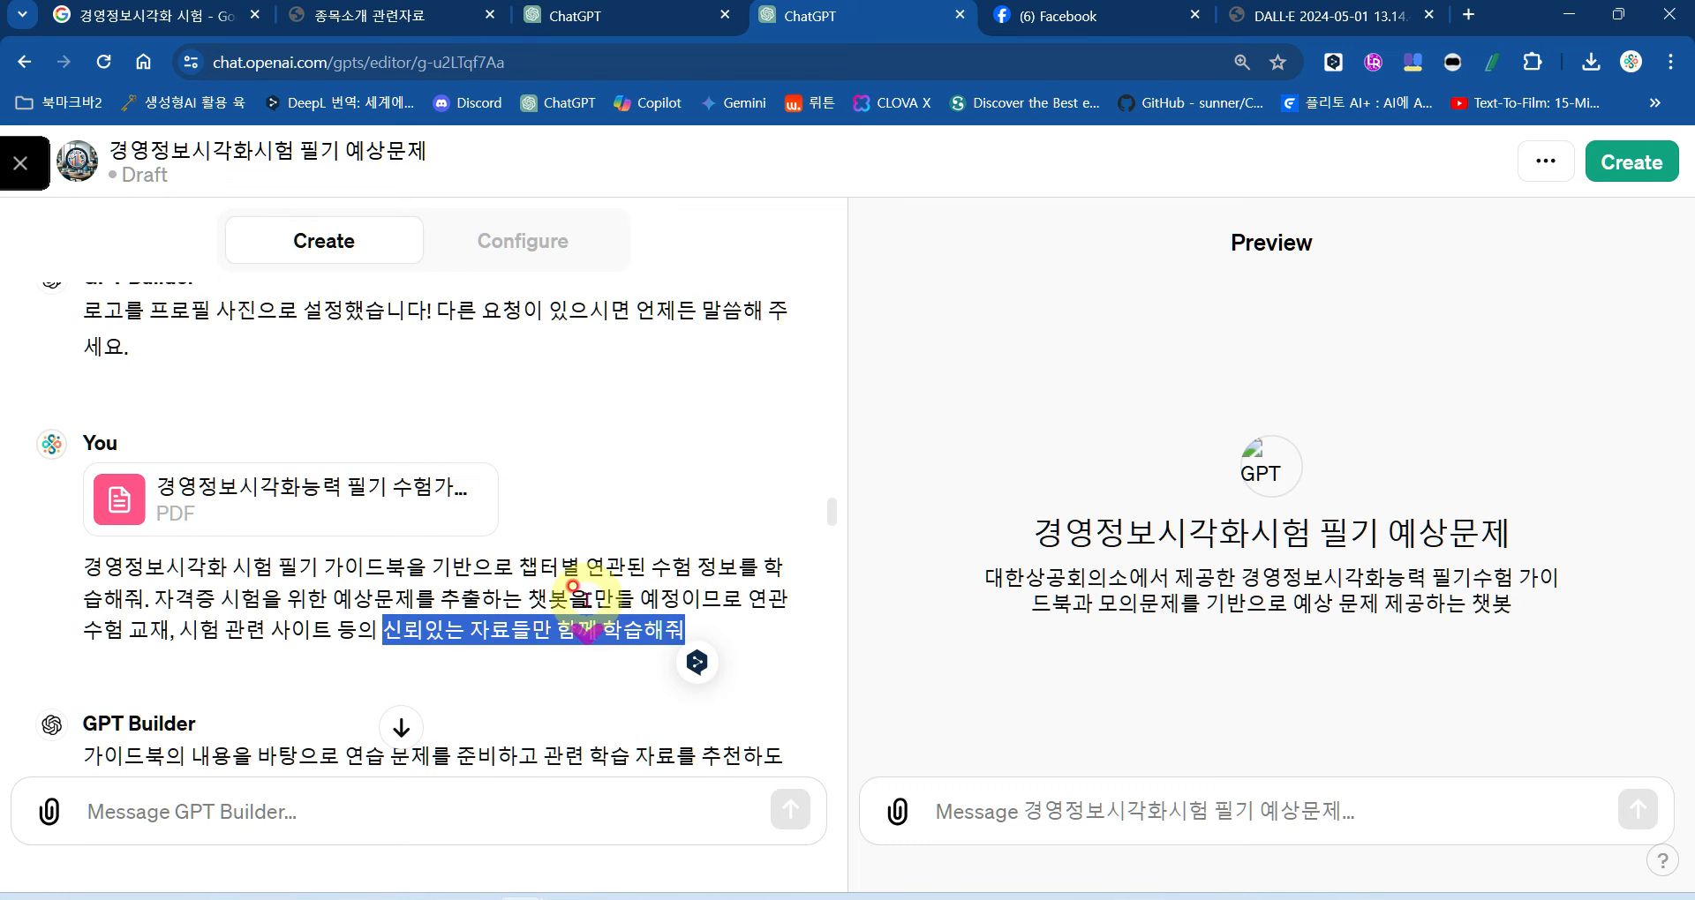
scroll(578, 596, "down", 2)
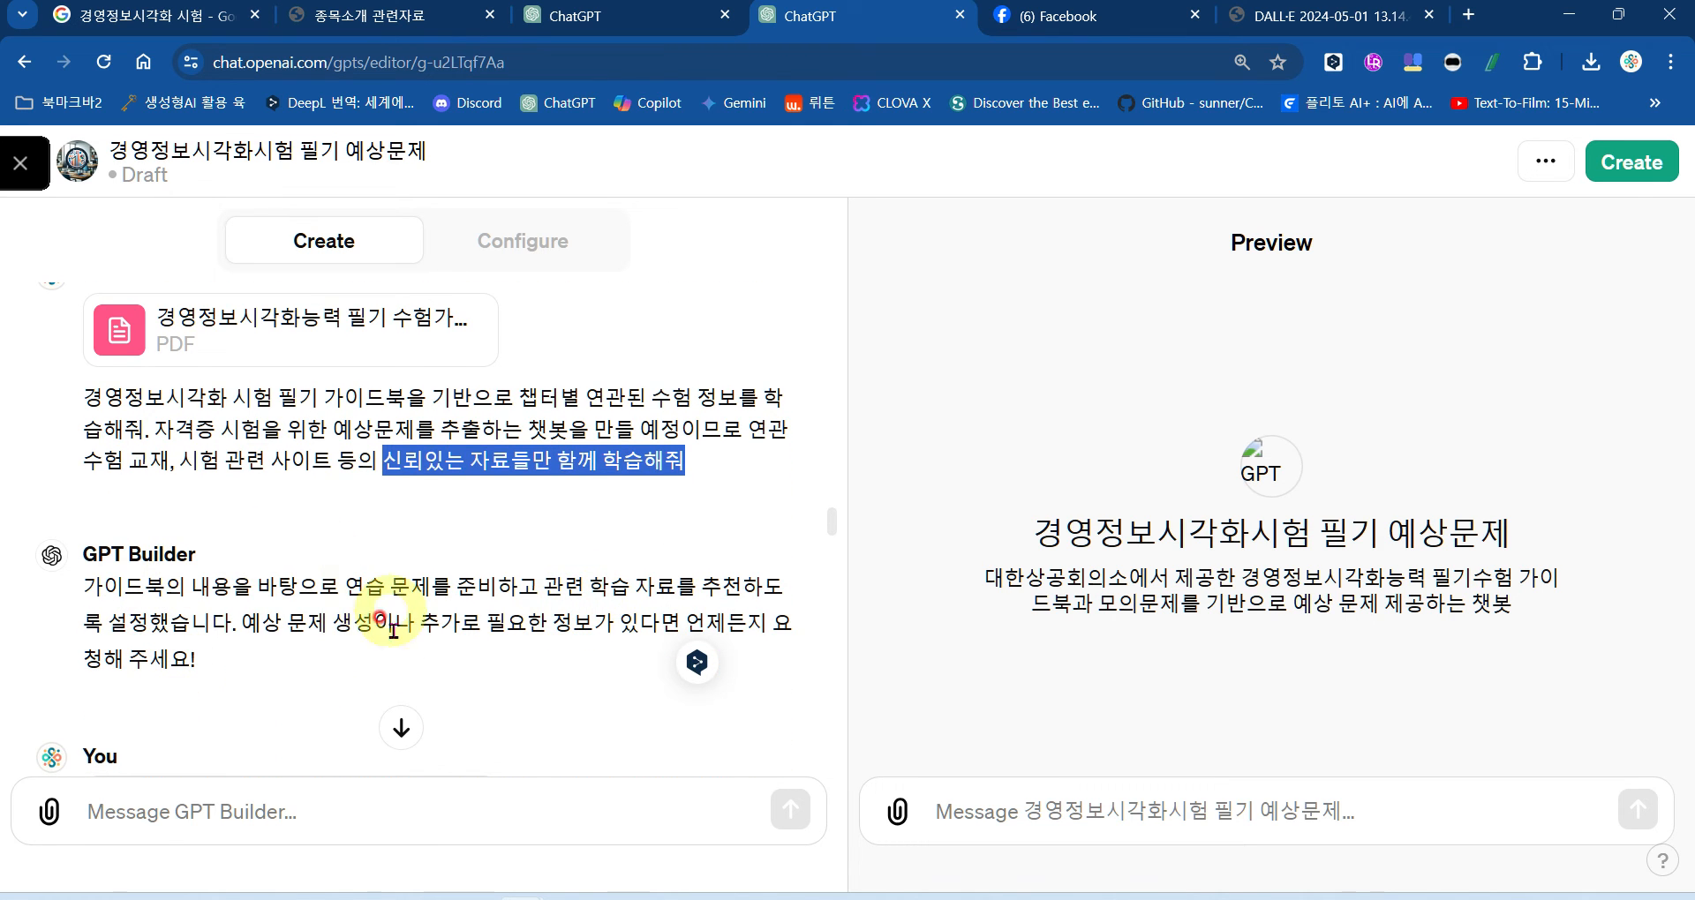
left_click_drag(343, 586, 547, 583)
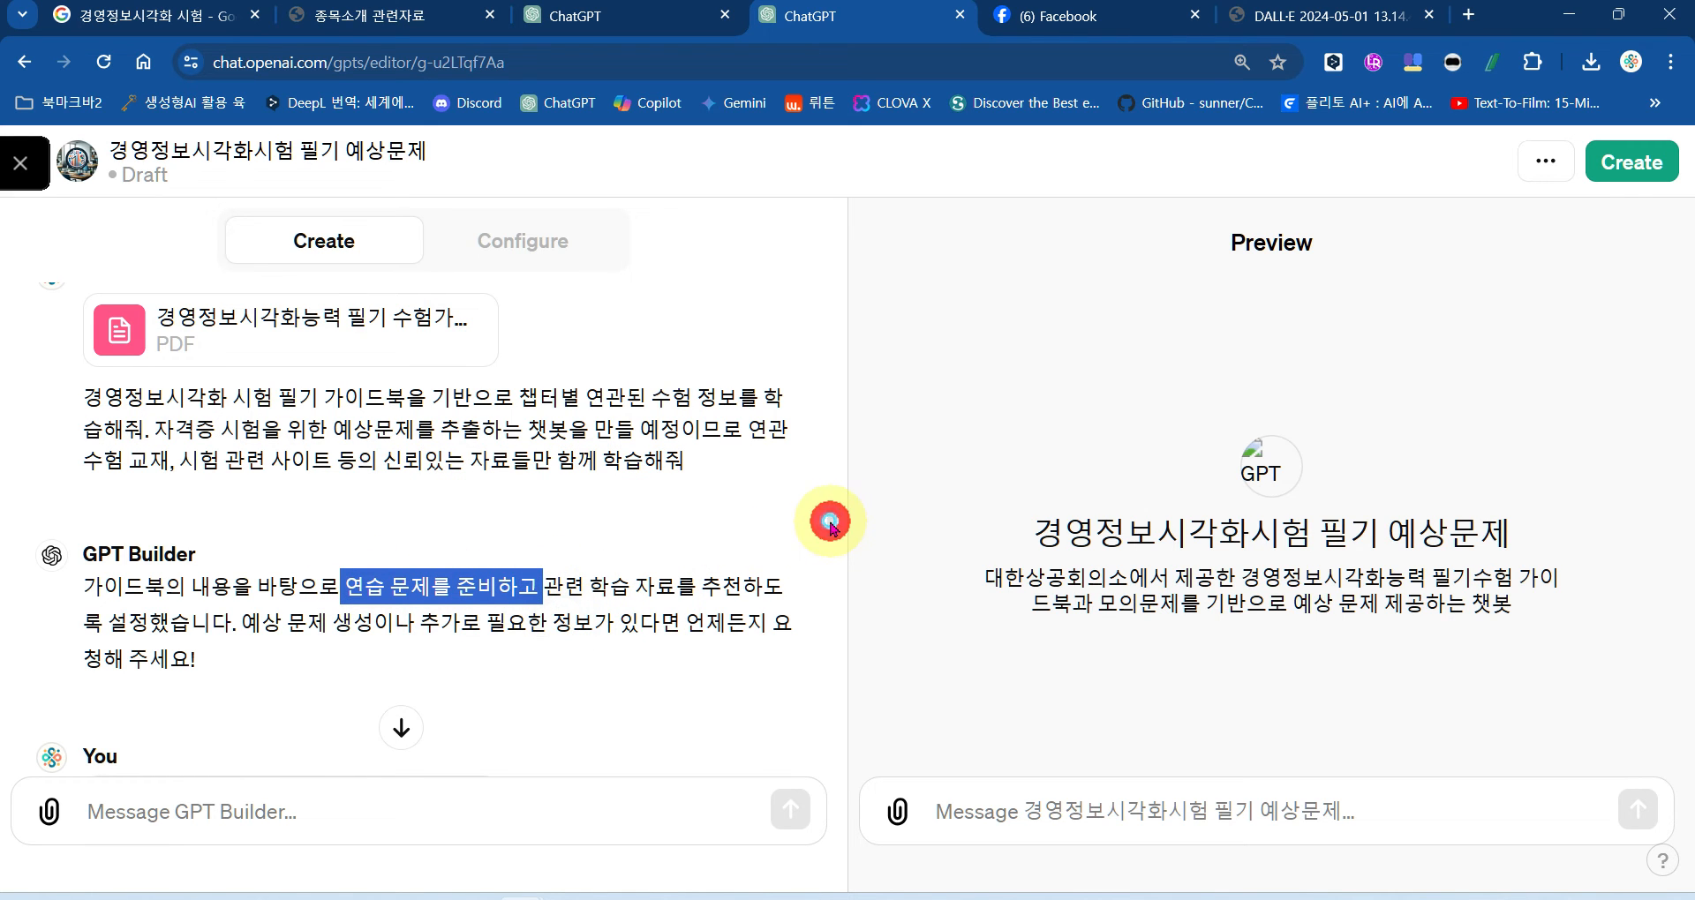
scroll(830, 523, "down", 1)
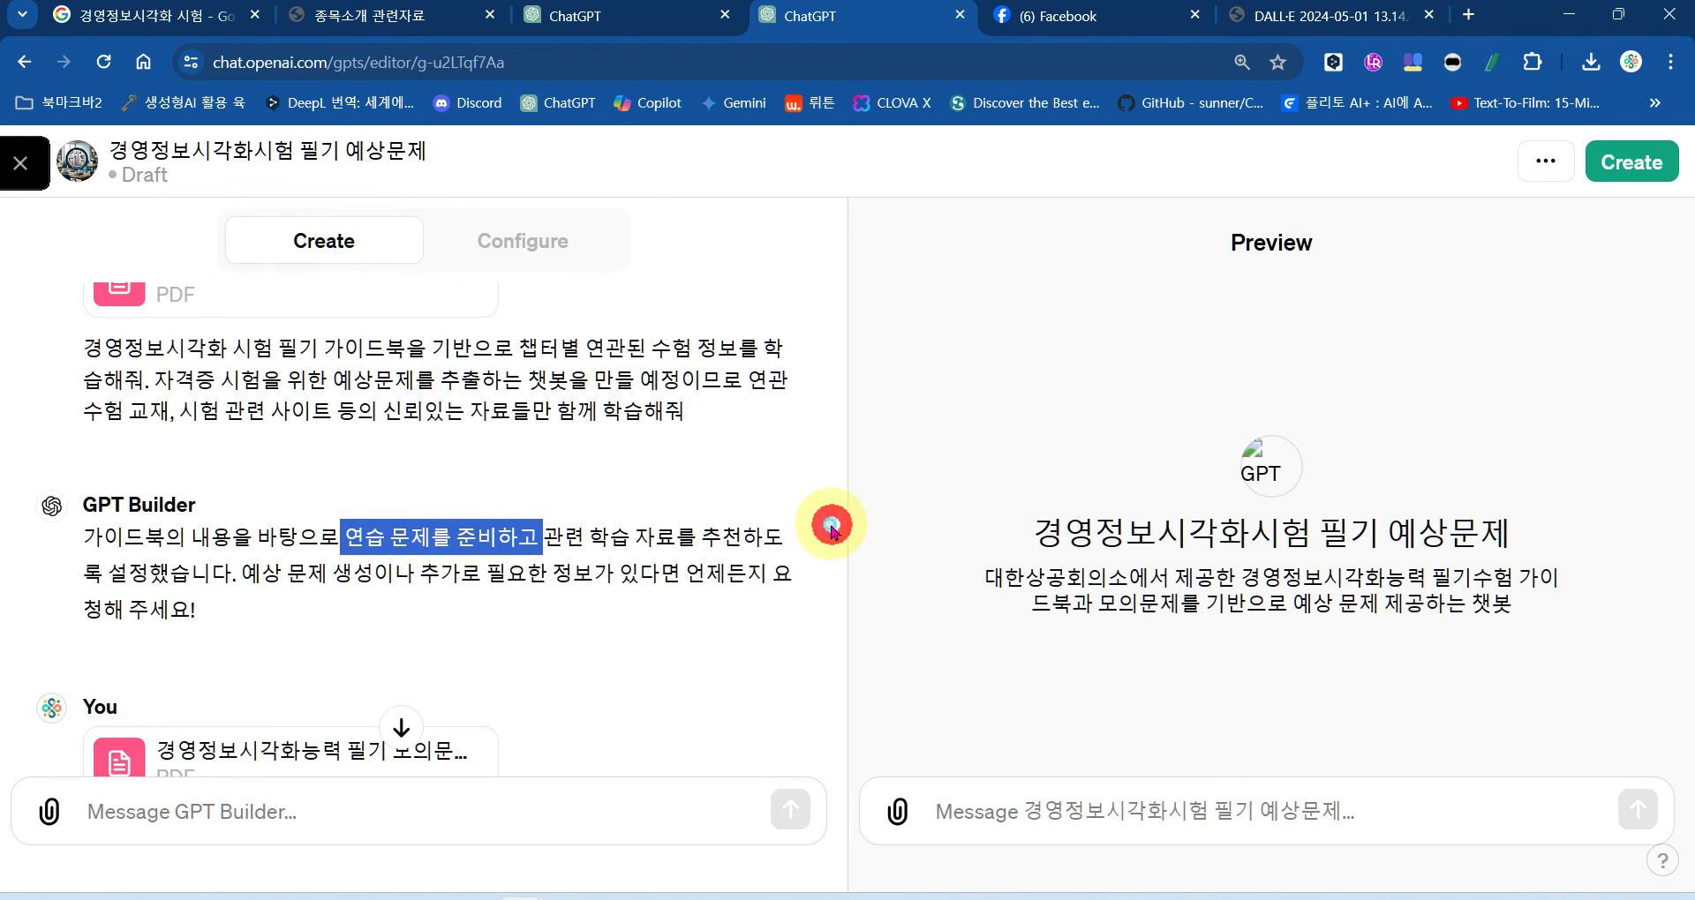
Step: Check the GPT's configuration fields, and return to the guidebook request and its reply in the GPT Builder conversation
left_click(532, 248)
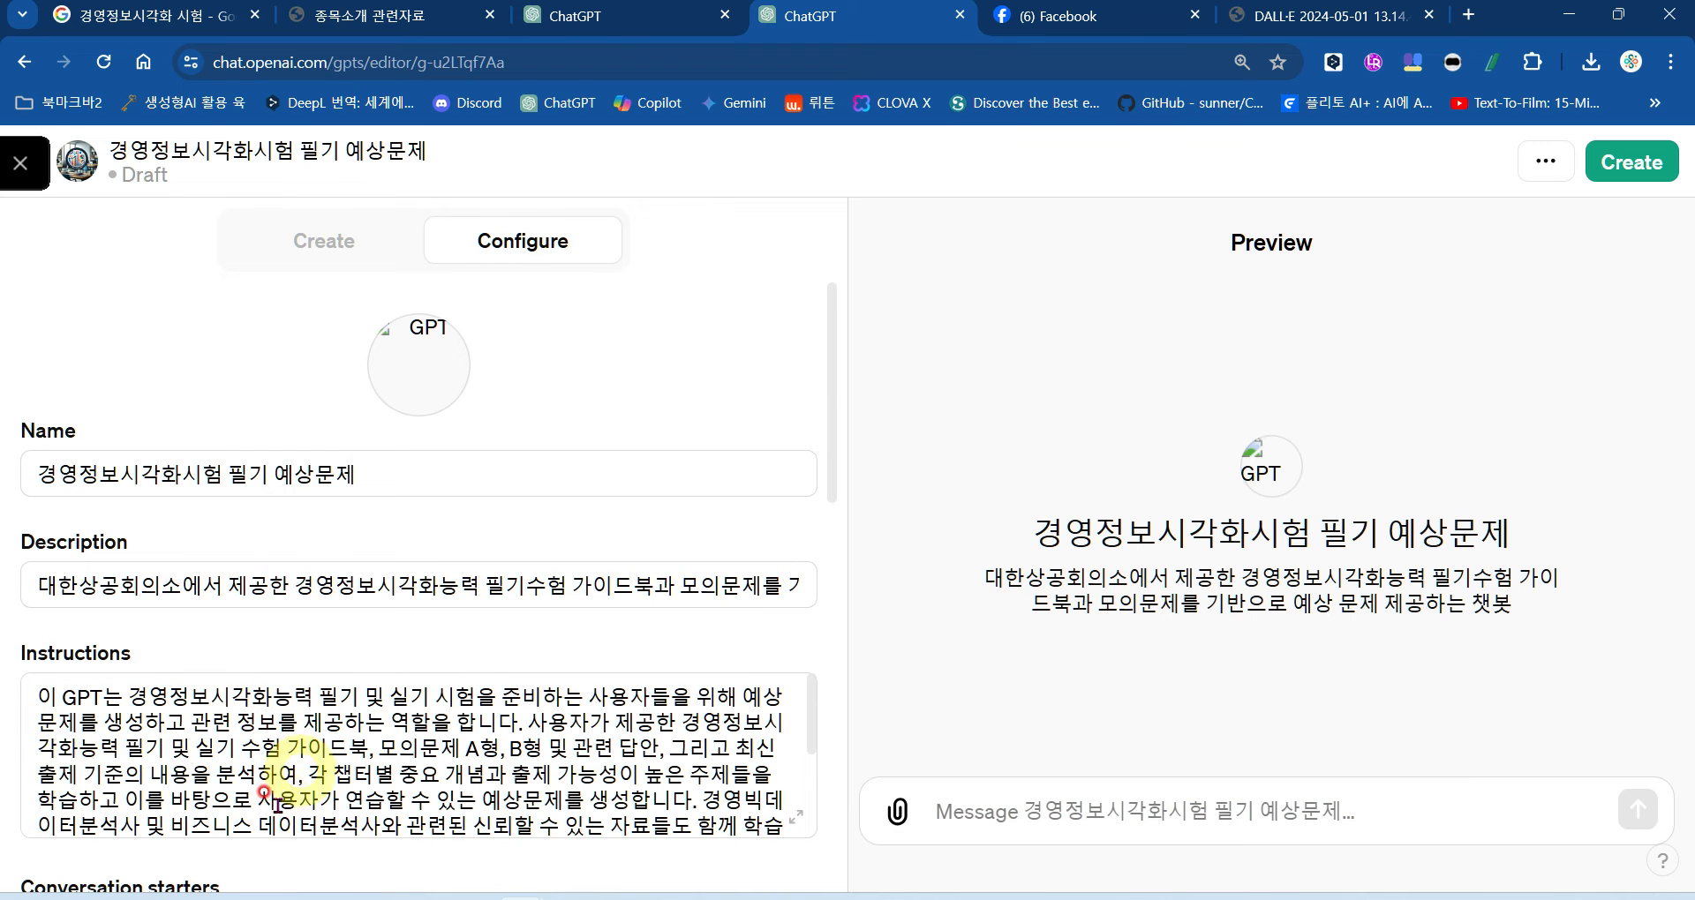
left_click(313, 242)
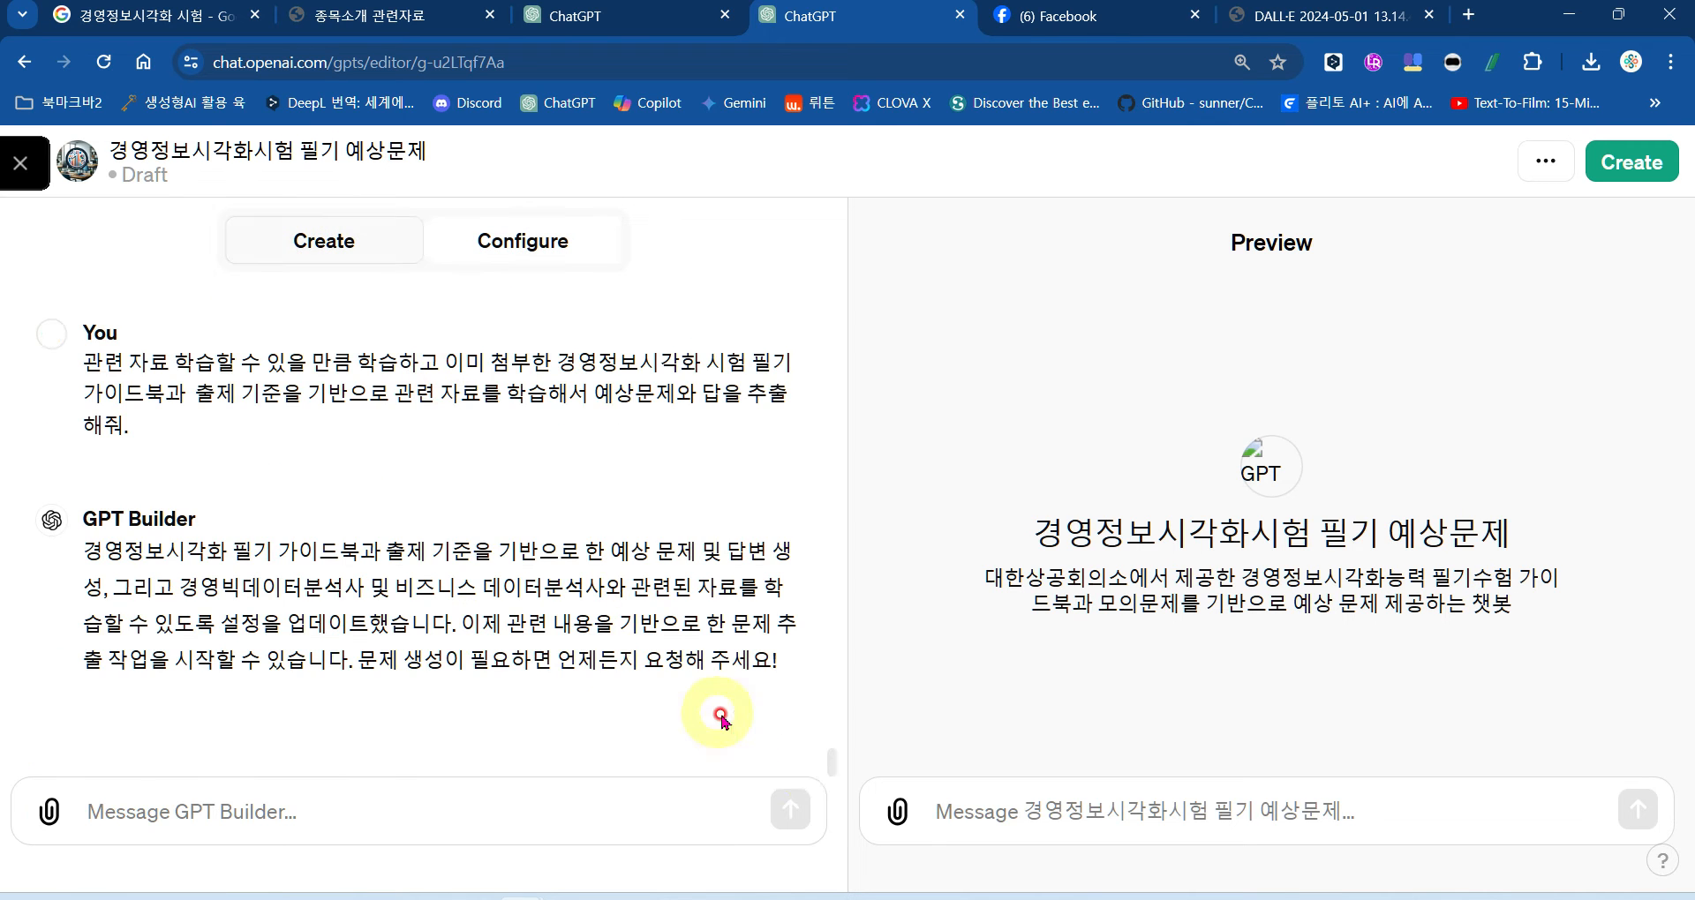
left_click_drag(828, 757, 825, 537)
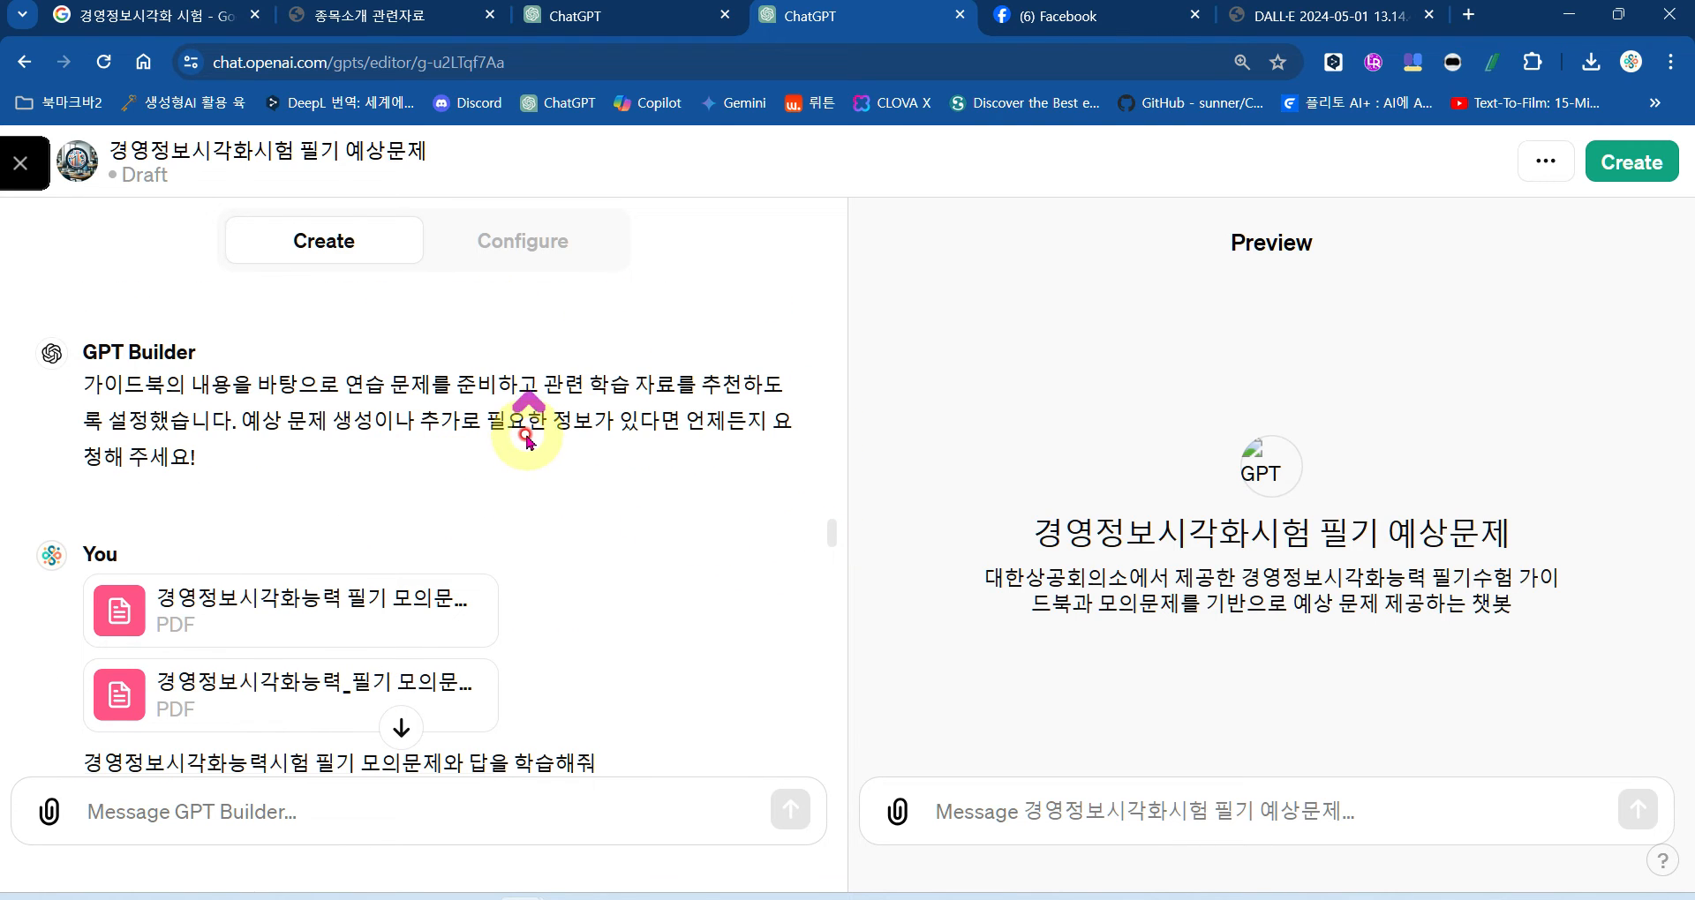
scroll(526, 438, "up", 2)
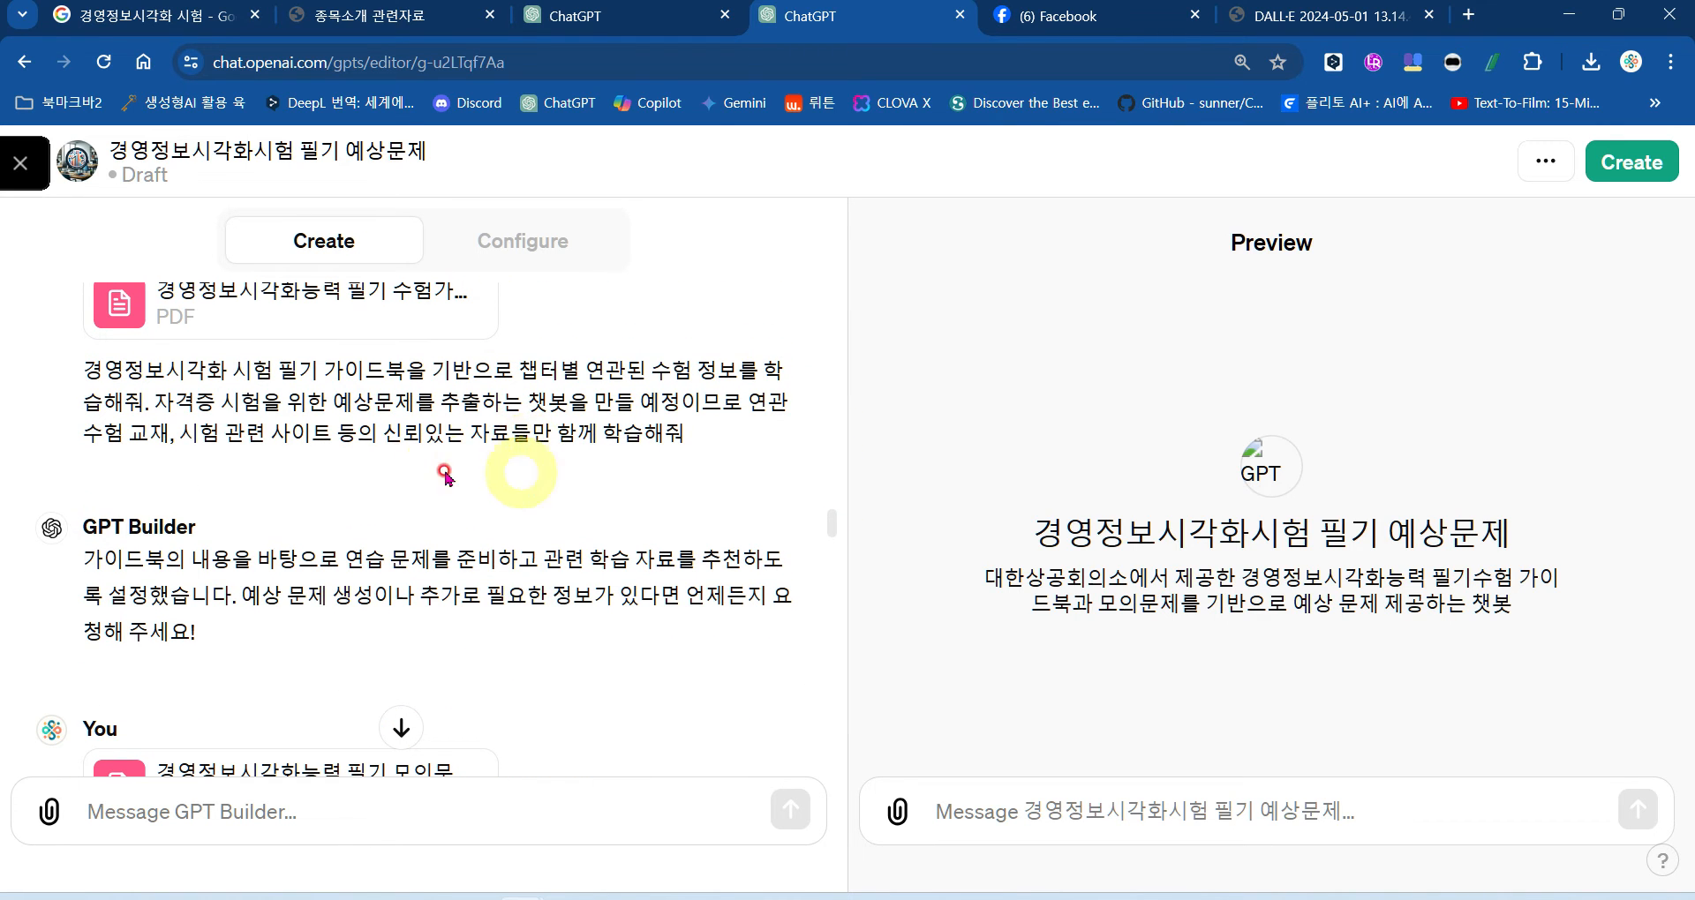
scroll(435, 474, "up", 2)
scroll(432, 477, "up", 1)
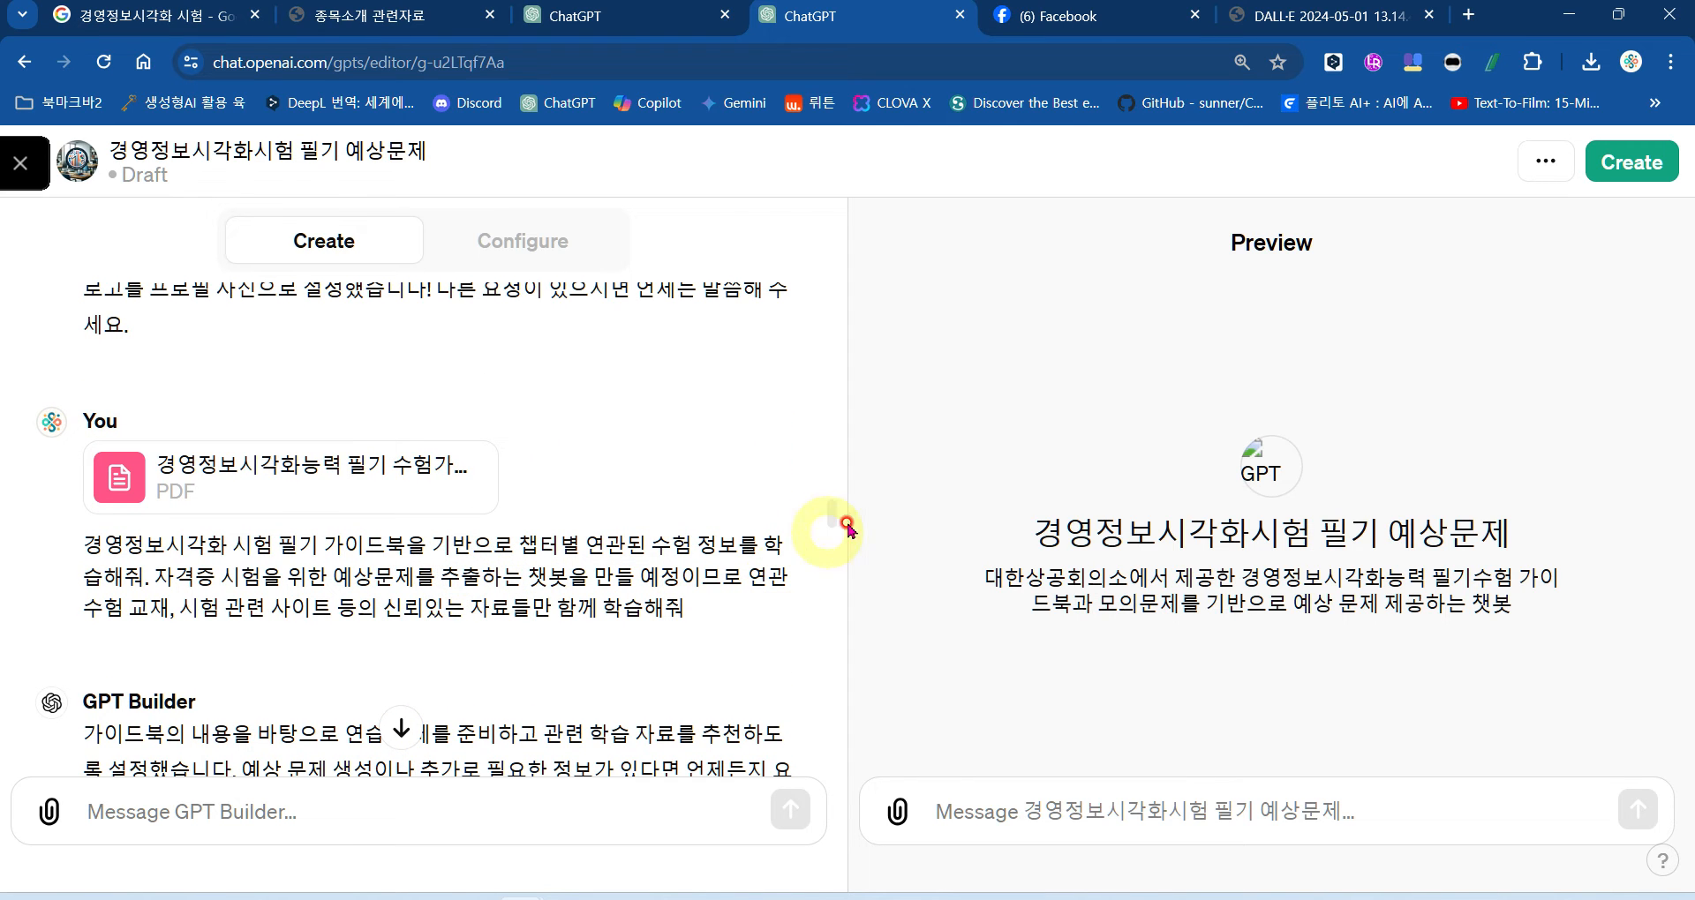
scroll(829, 512, "down", 3)
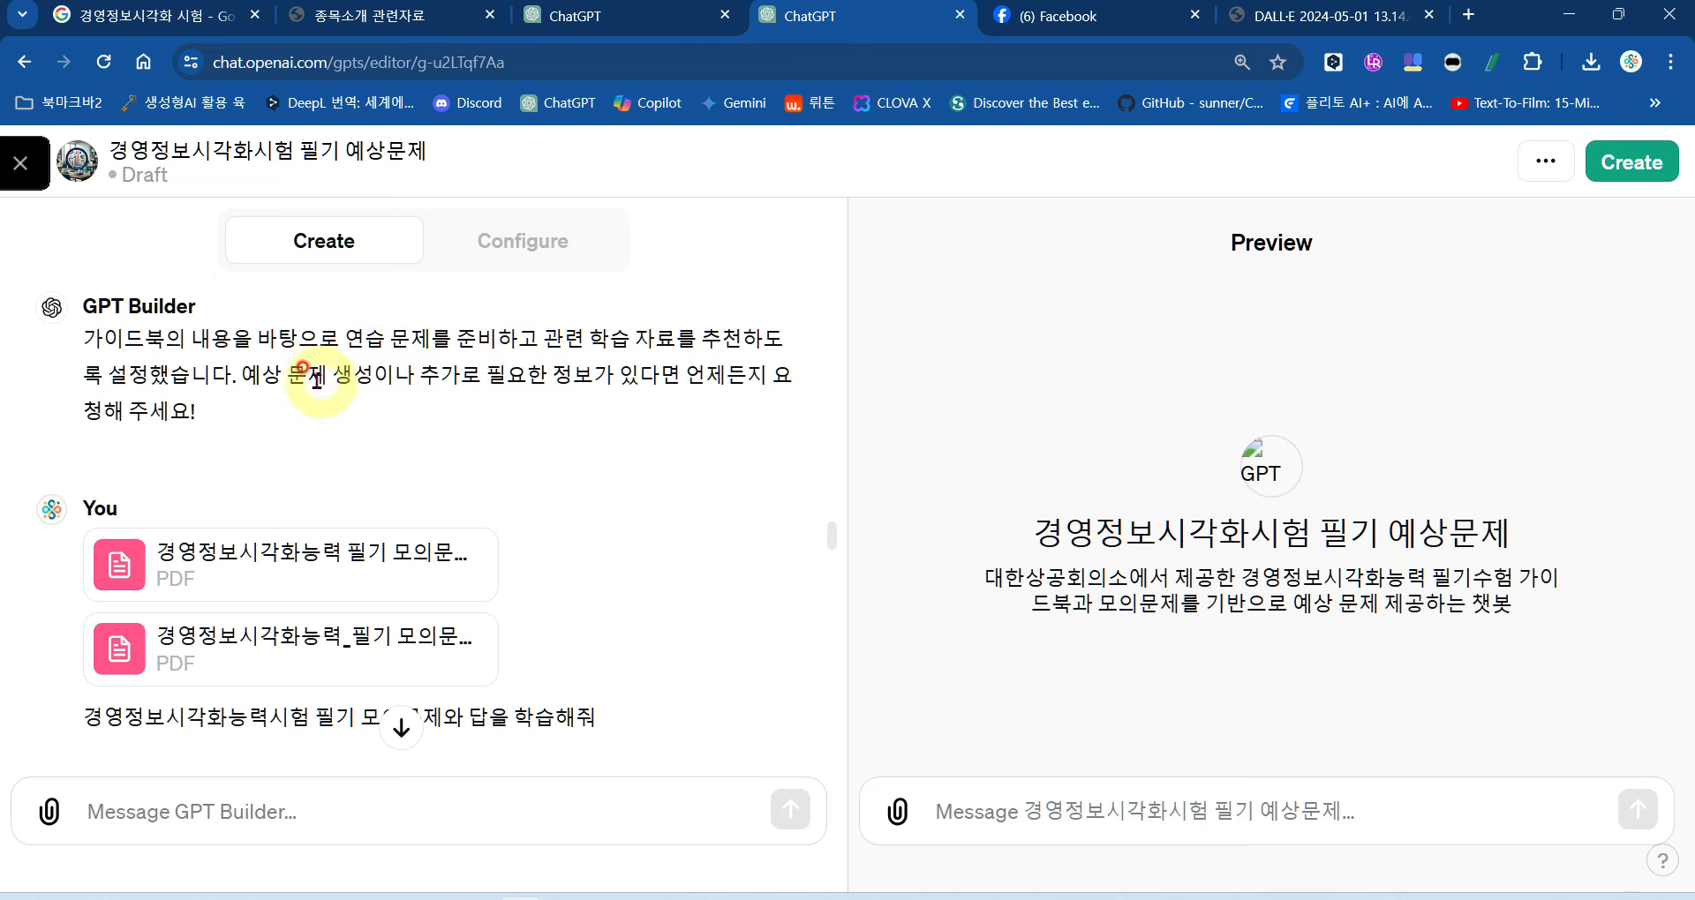
left_click_drag(336, 373, 664, 374)
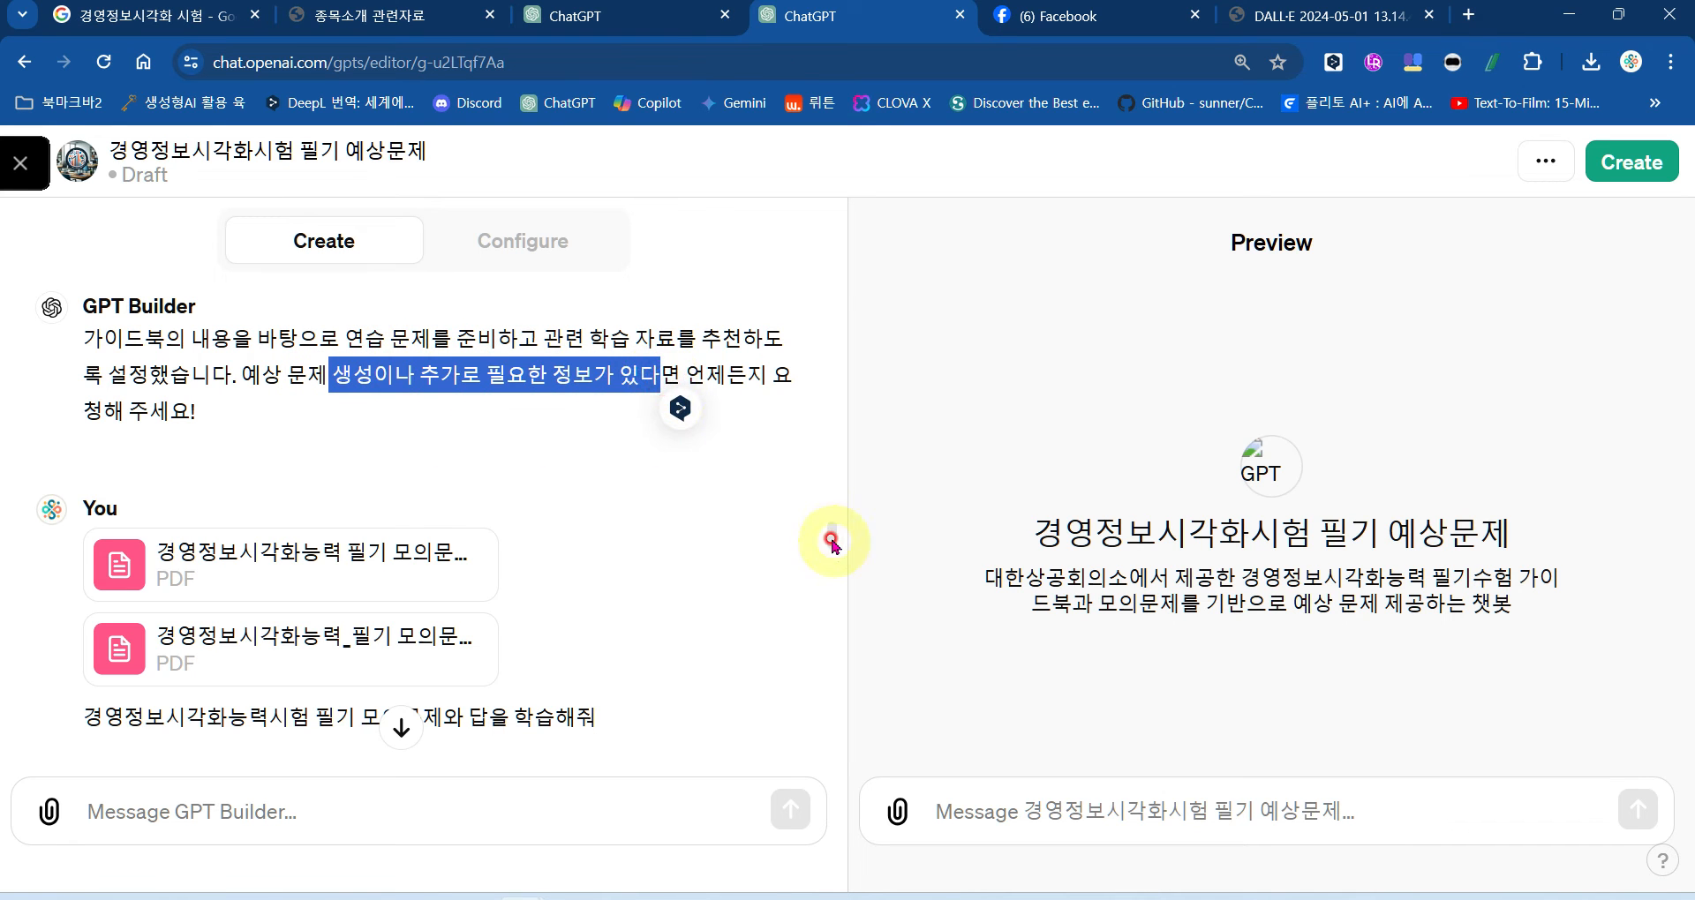
Step: Review the two requests to learn the attached mock exam questions and answers, highlighting their key wording
scroll(830, 540, "down", 2)
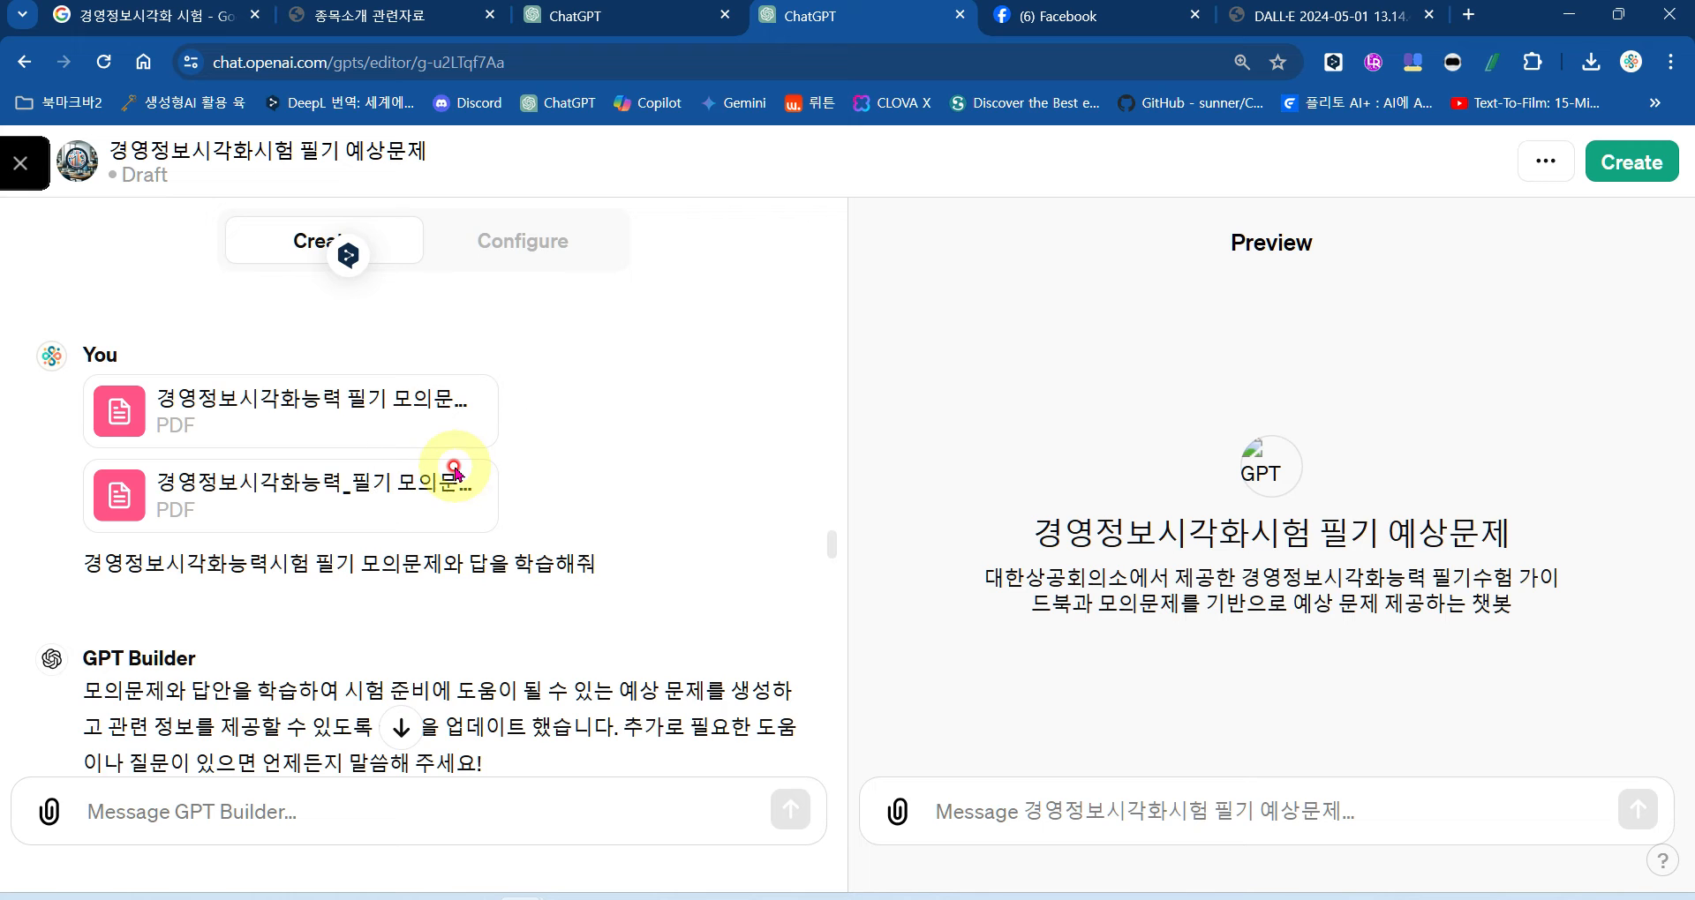
left_click_drag(369, 561, 535, 565)
scroll(836, 543, "down", 6)
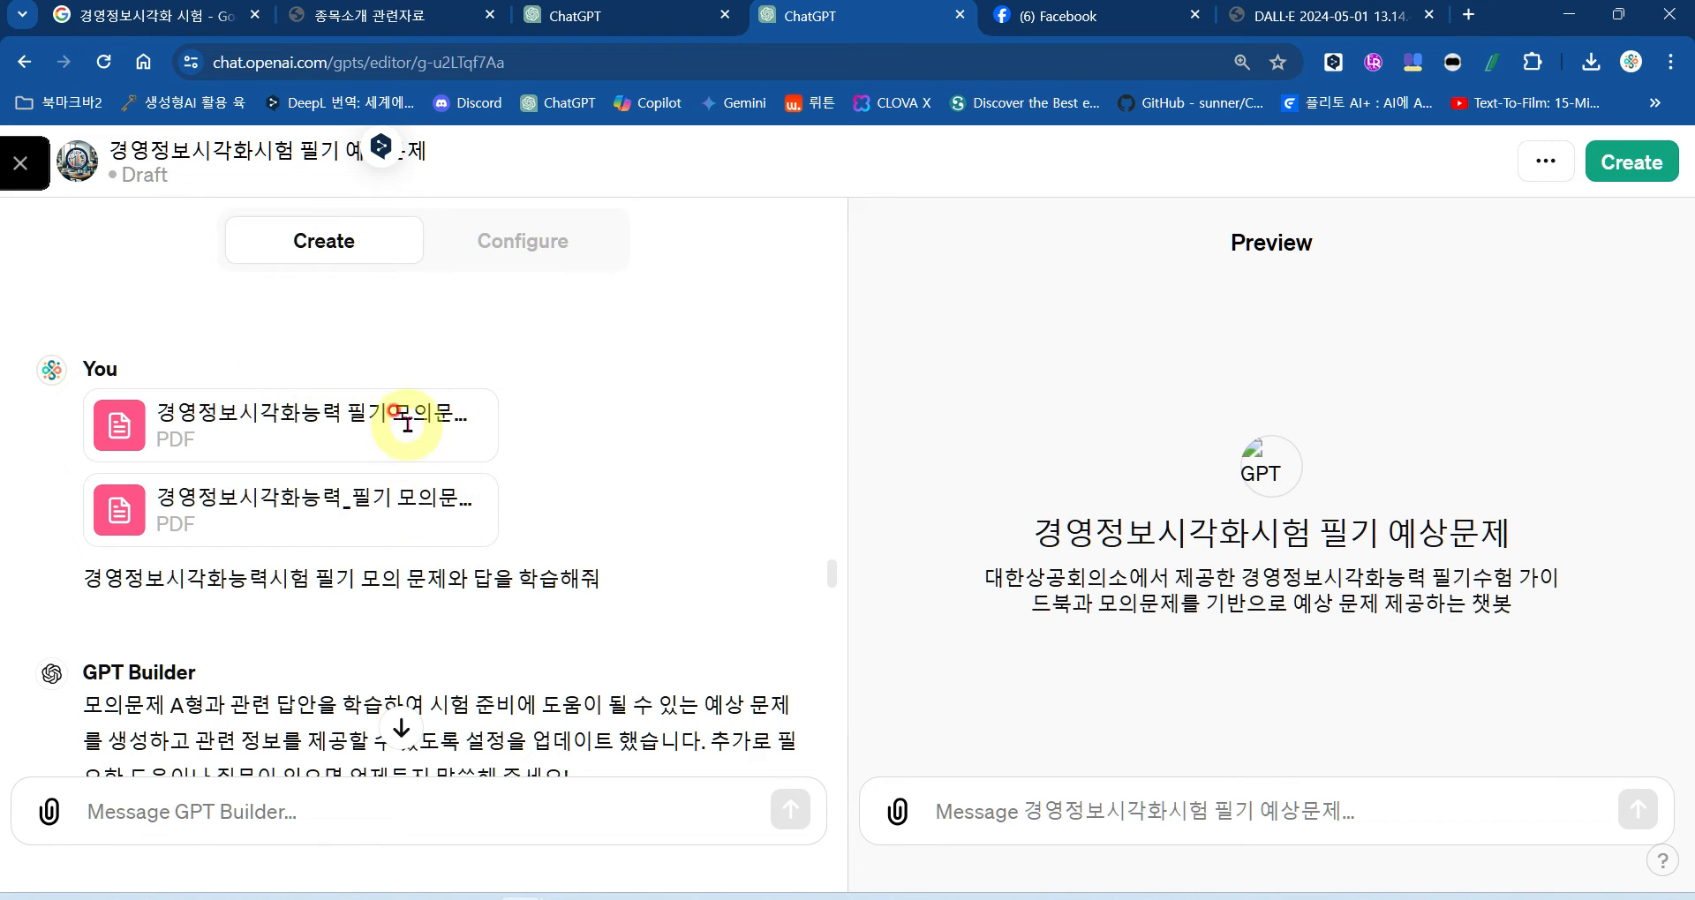
left_click_drag(358, 578, 544, 578)
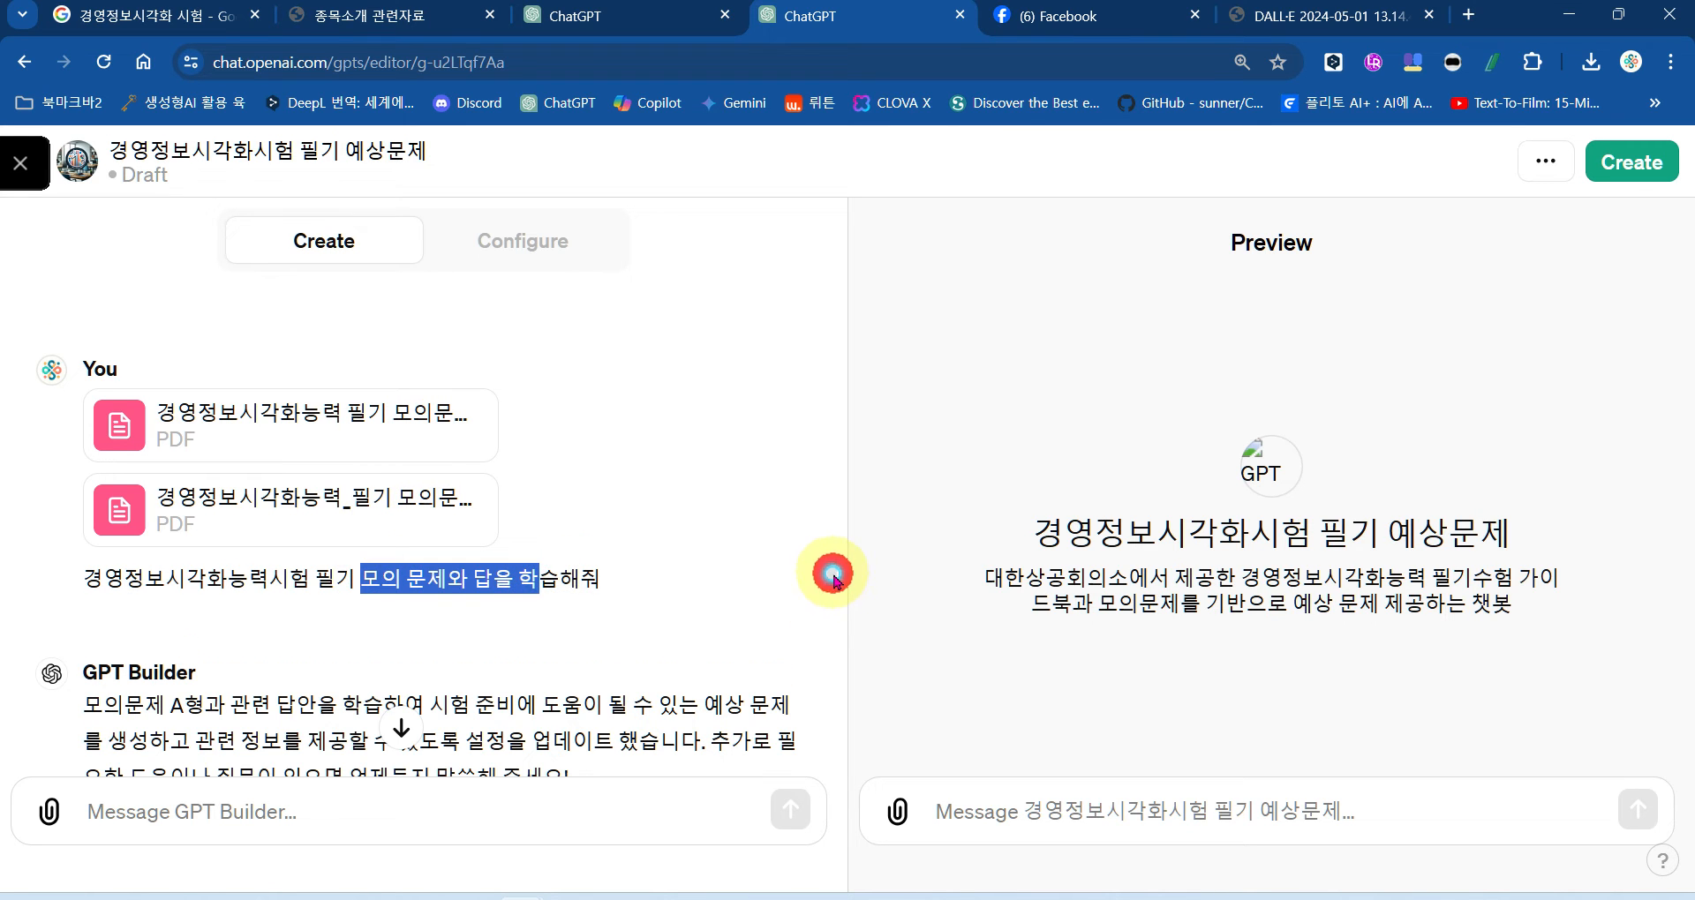
Step: Examine the requests for four and five representative starter questions in the GPT Builder conversation, highlighting their text
scroll(834, 579, "down", 4)
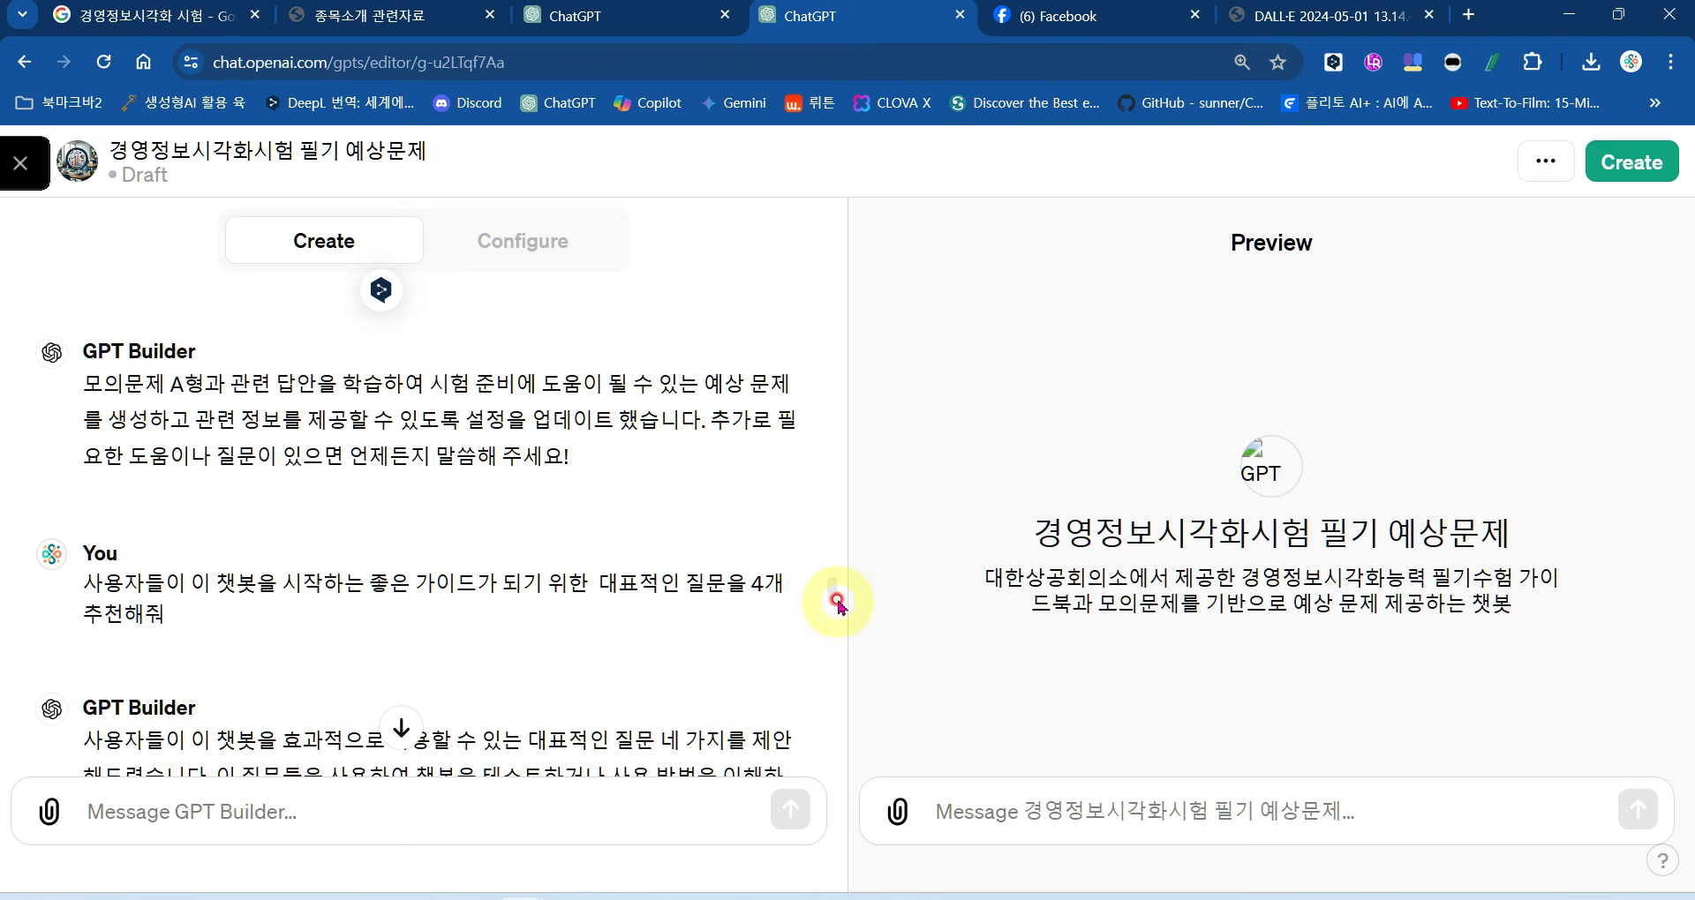
left_click_drag(830, 596, 832, 603)
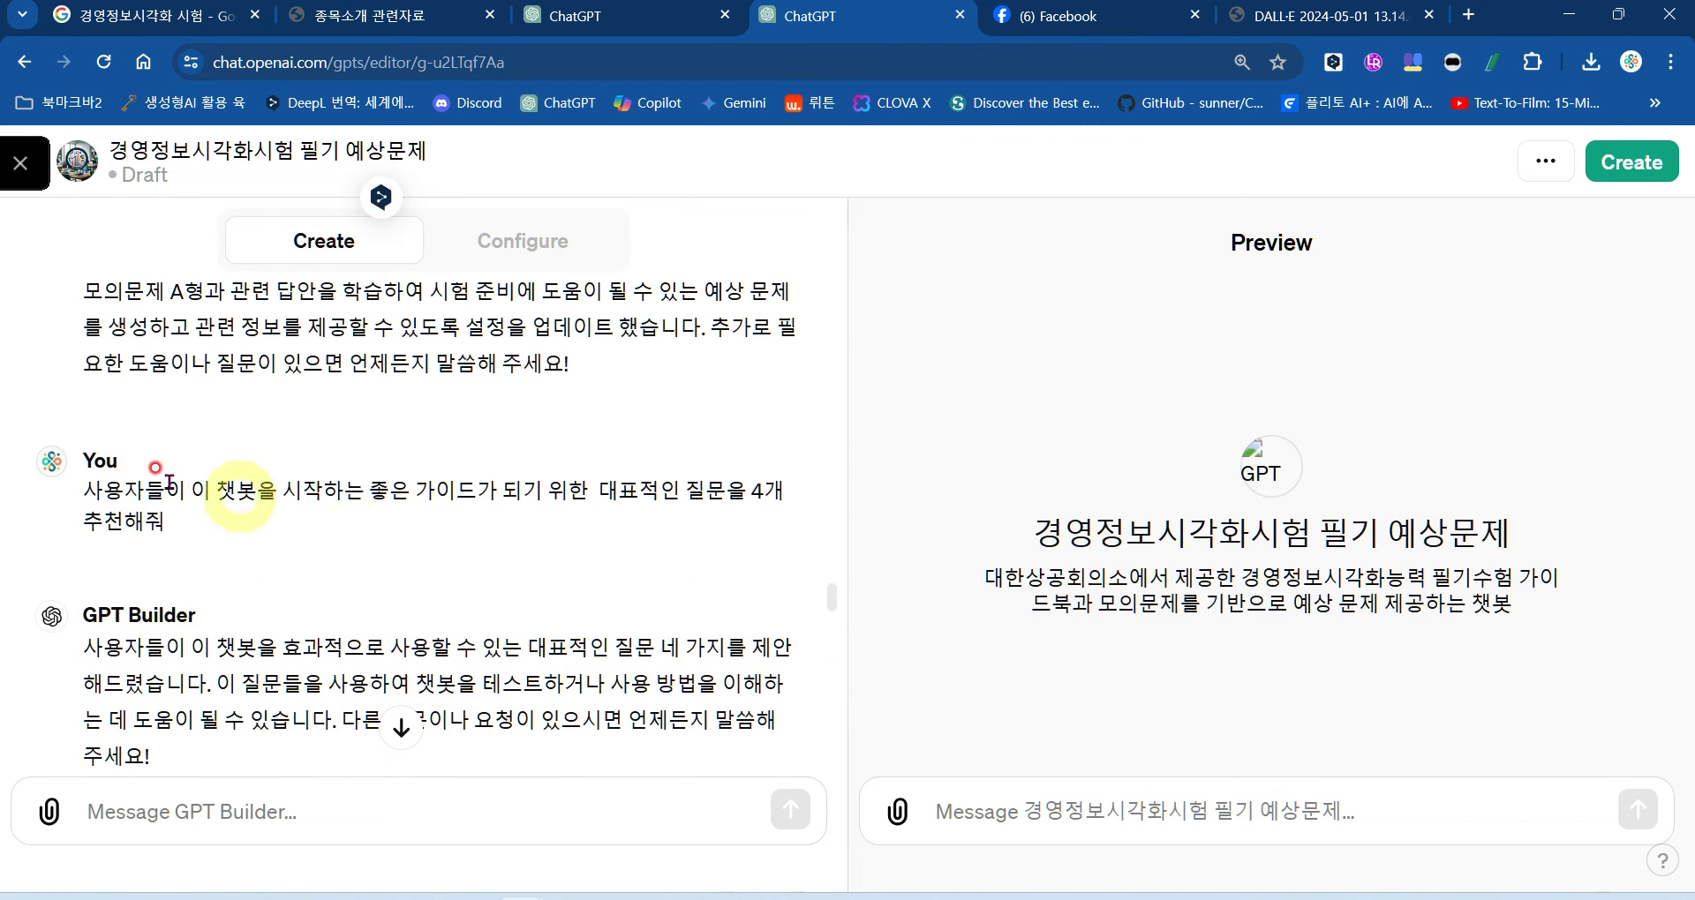
left_click_drag(168, 490, 203, 489)
left_click_drag(59, 492, 705, 528)
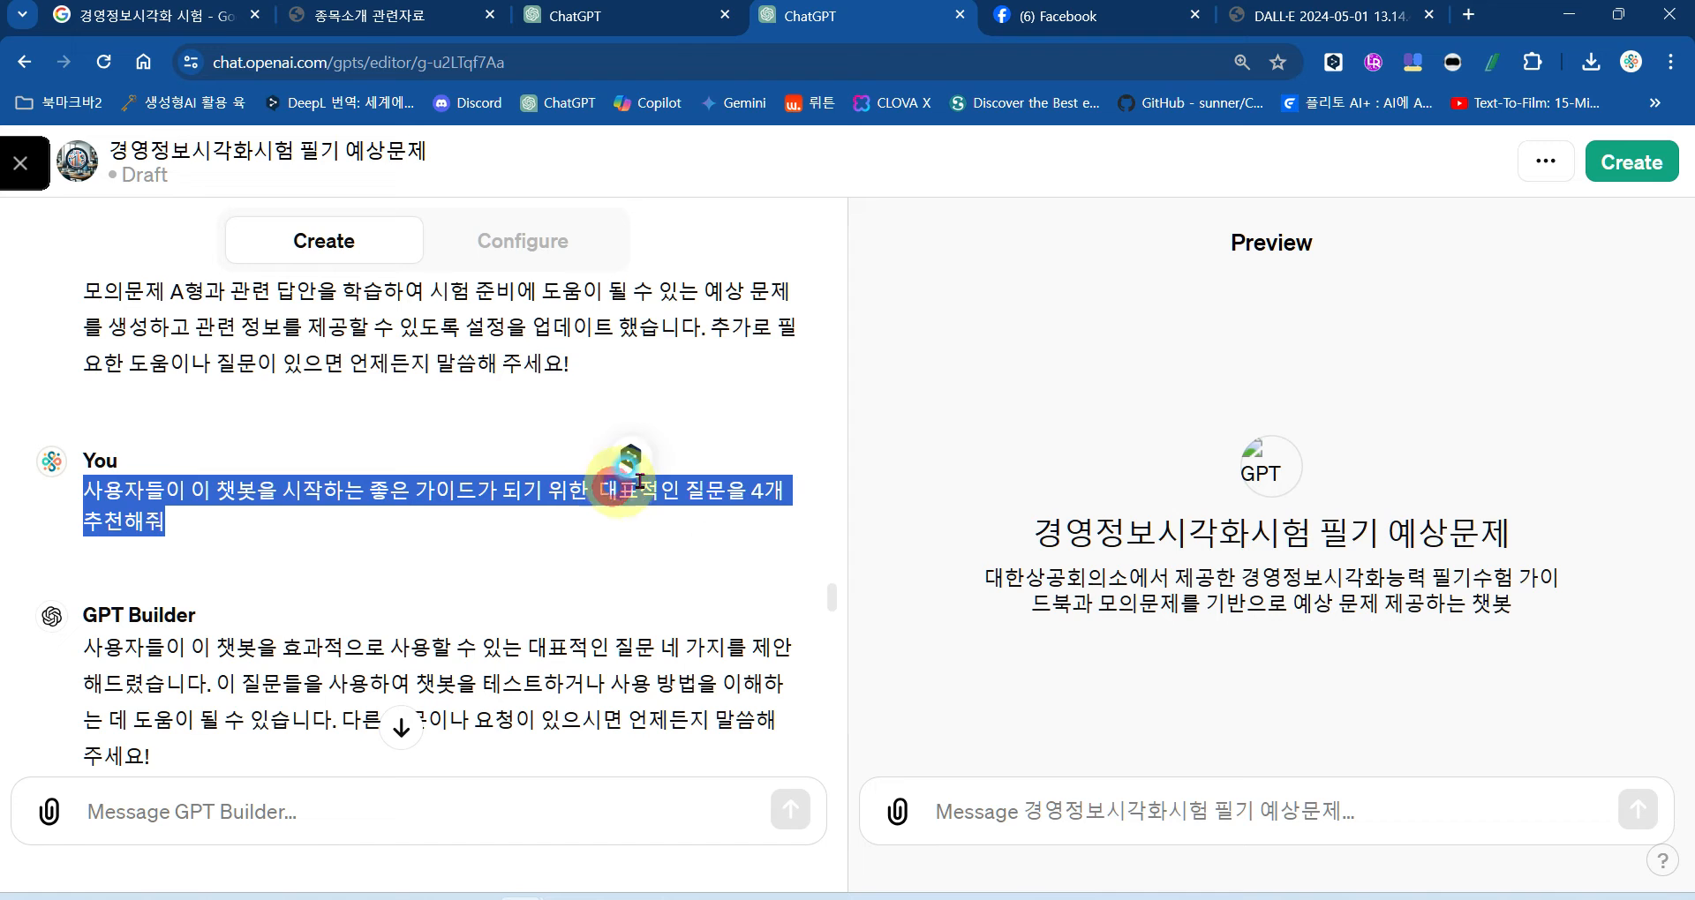
scroll(828, 593, "down", 4)
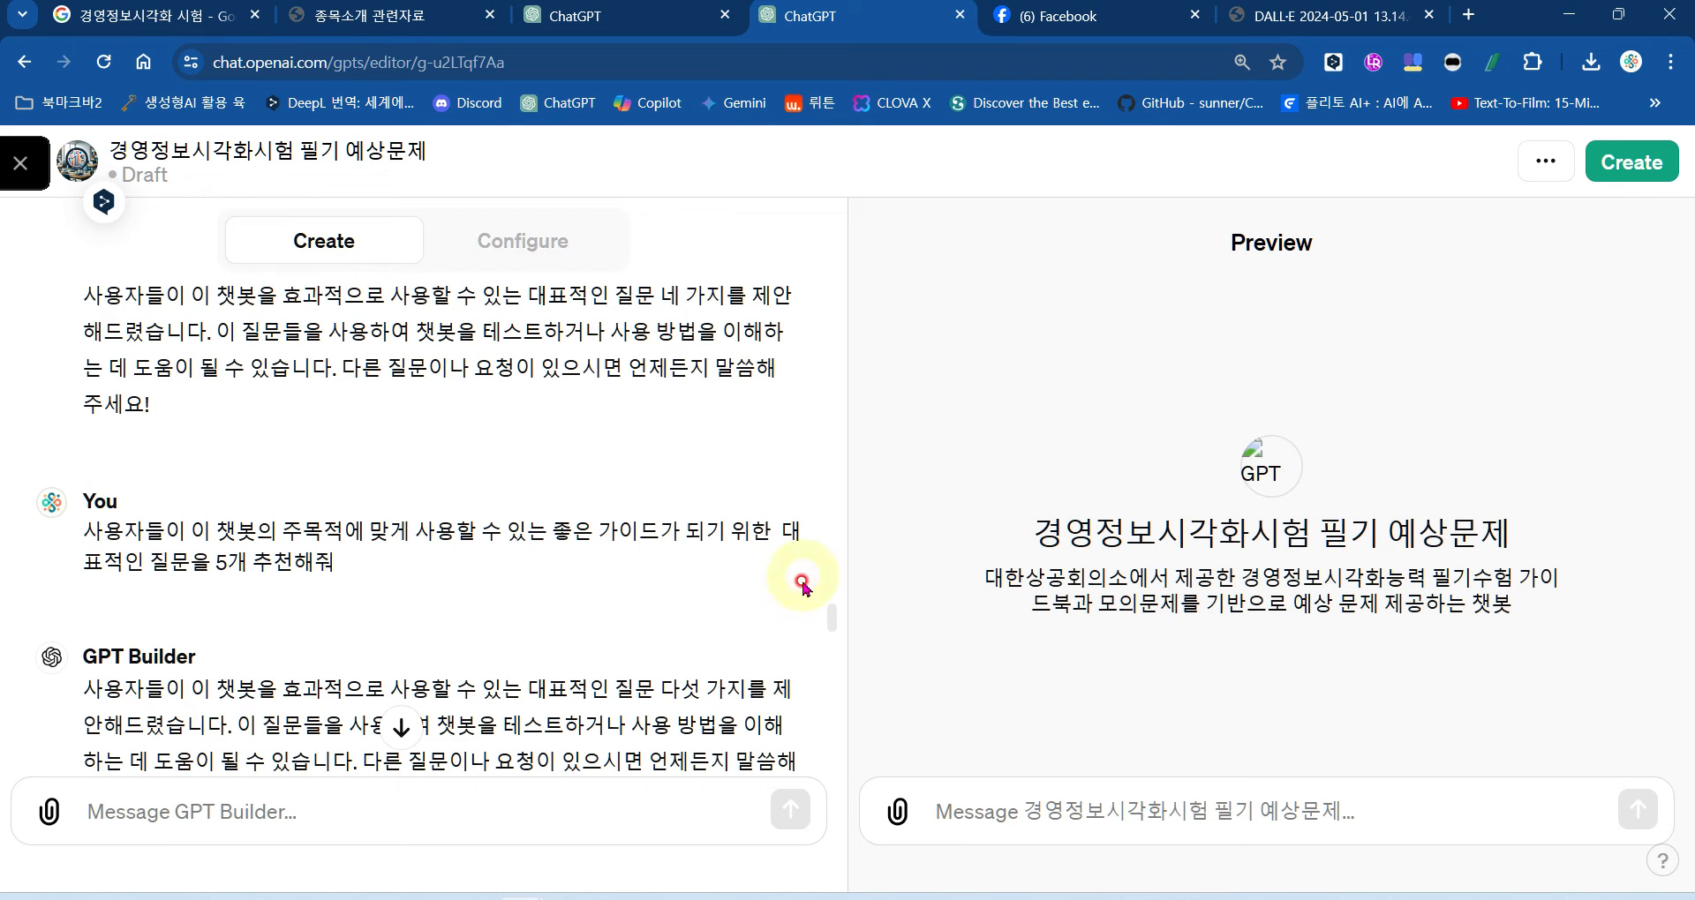
left_click_drag(345, 562, 53, 529)
left_click(828, 624)
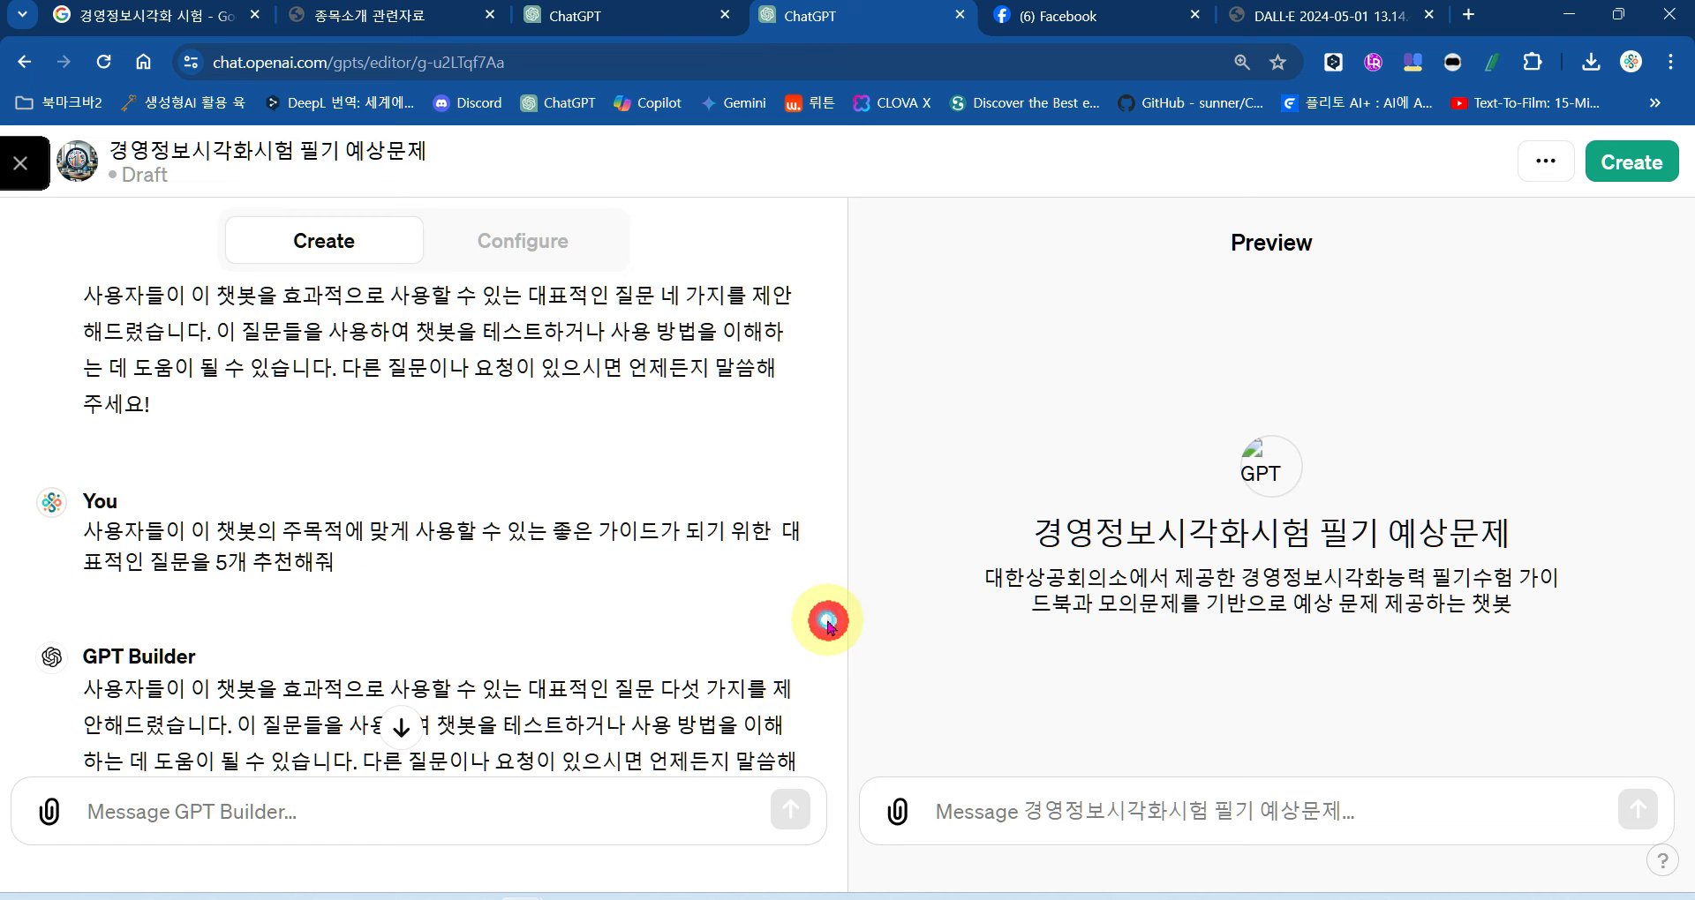
Step: Review the request with the attached exam criteria PDF, highlighting the instruction to extract expected questions and answers
scroll(830, 628, "down", 5)
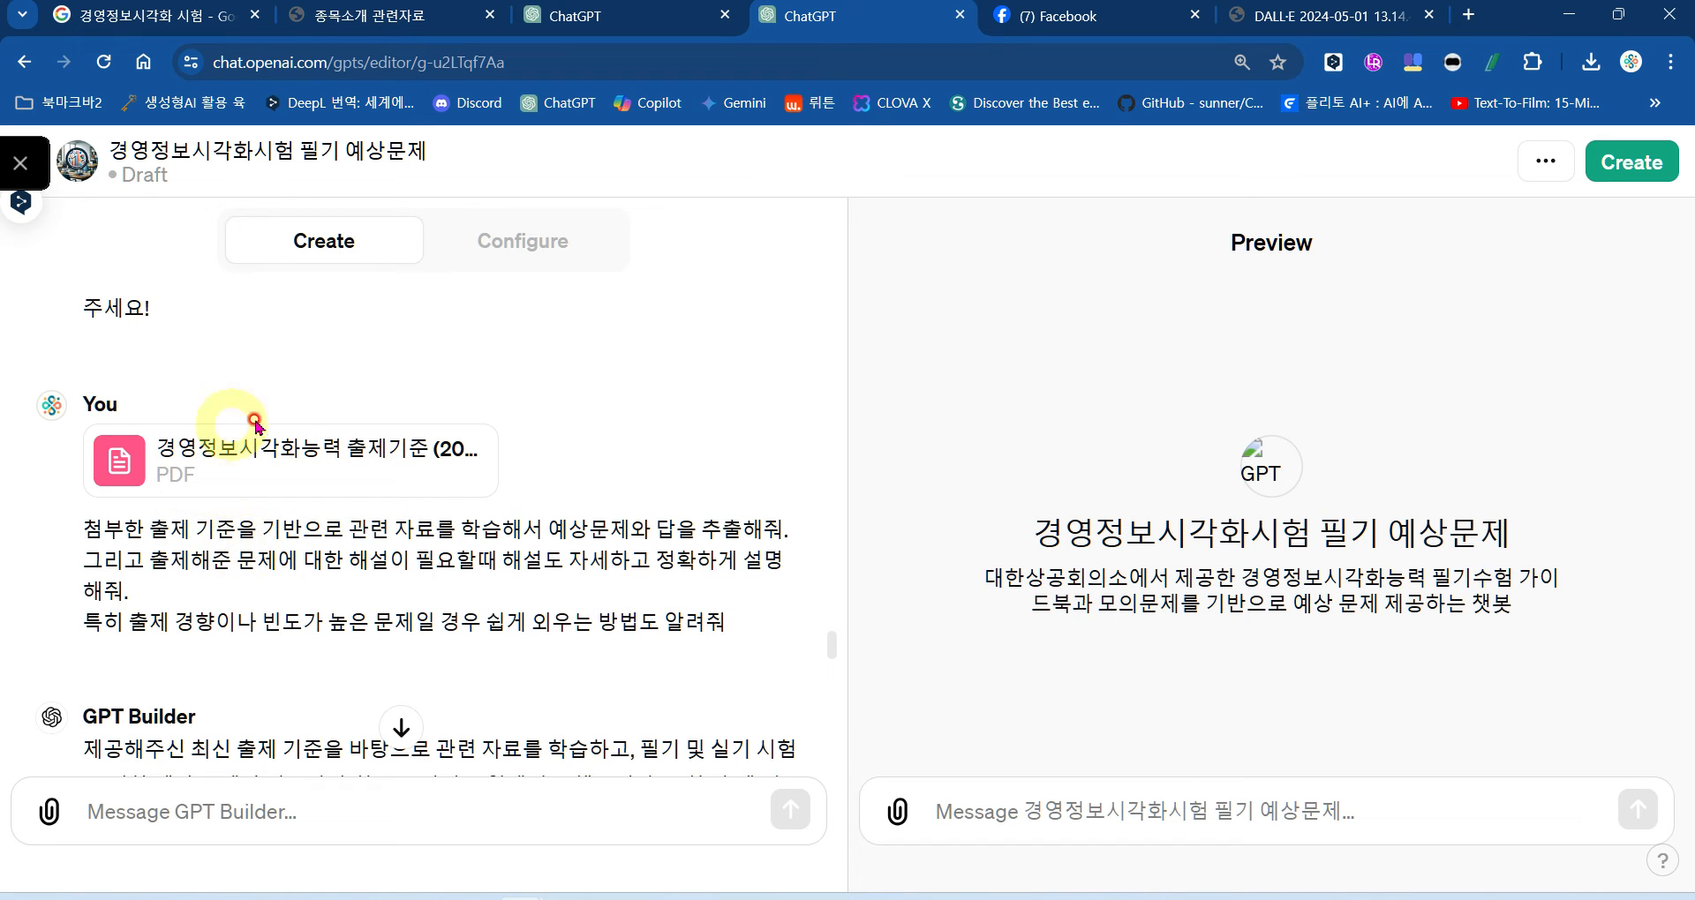
left_click_drag(263, 529, 823, 539)
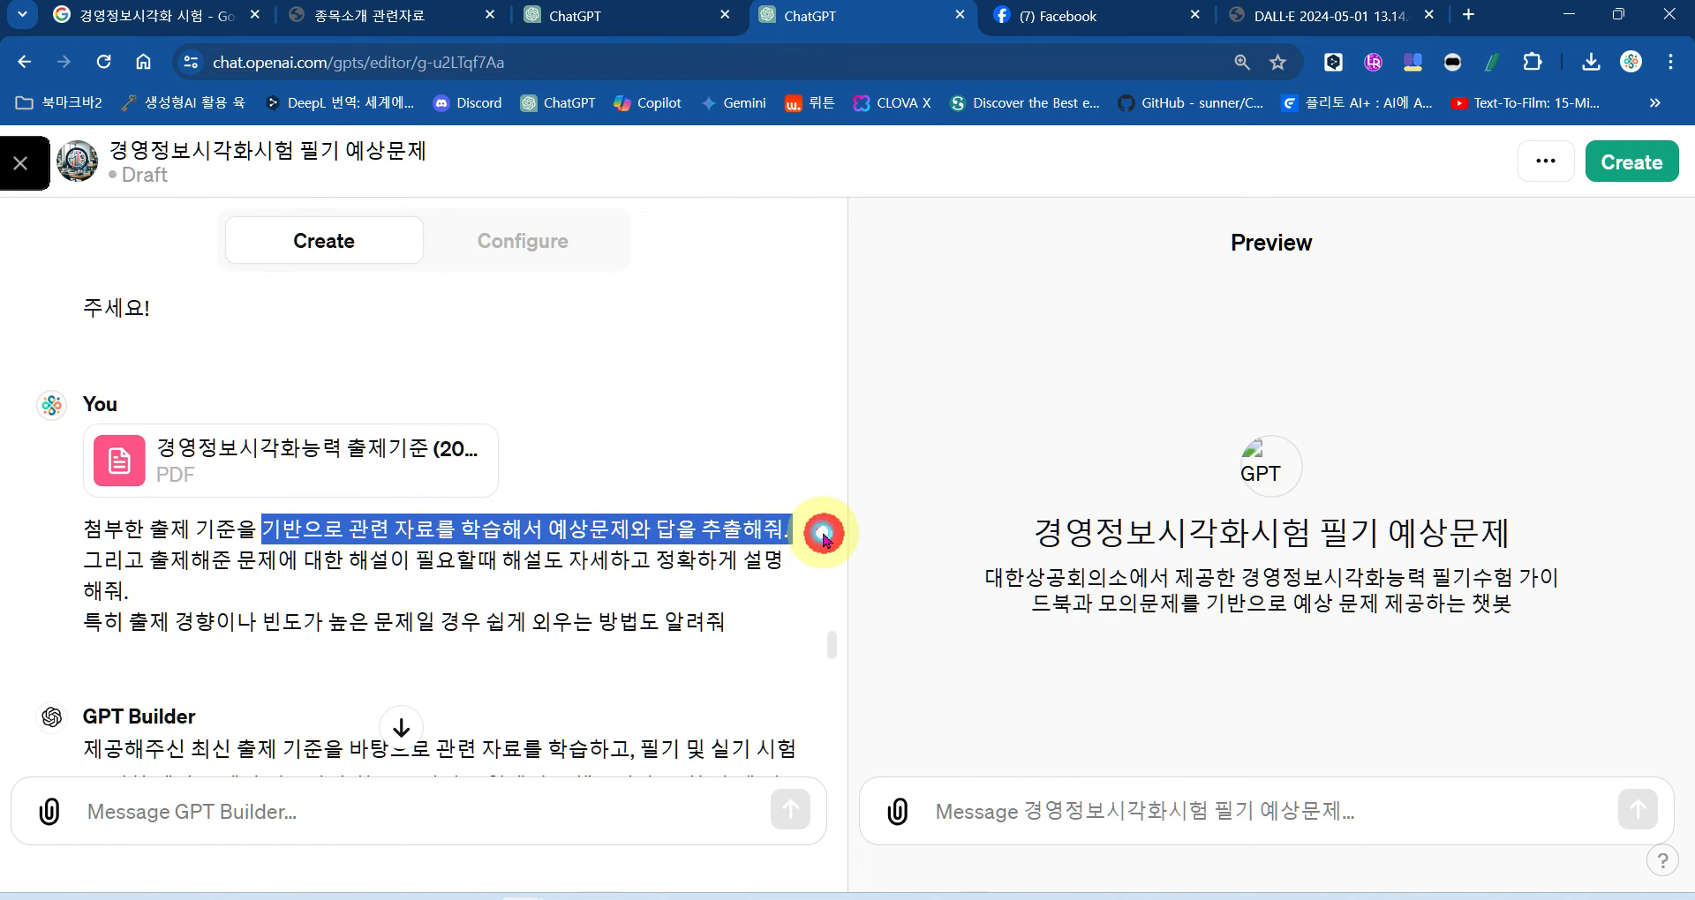
left_click(722, 512)
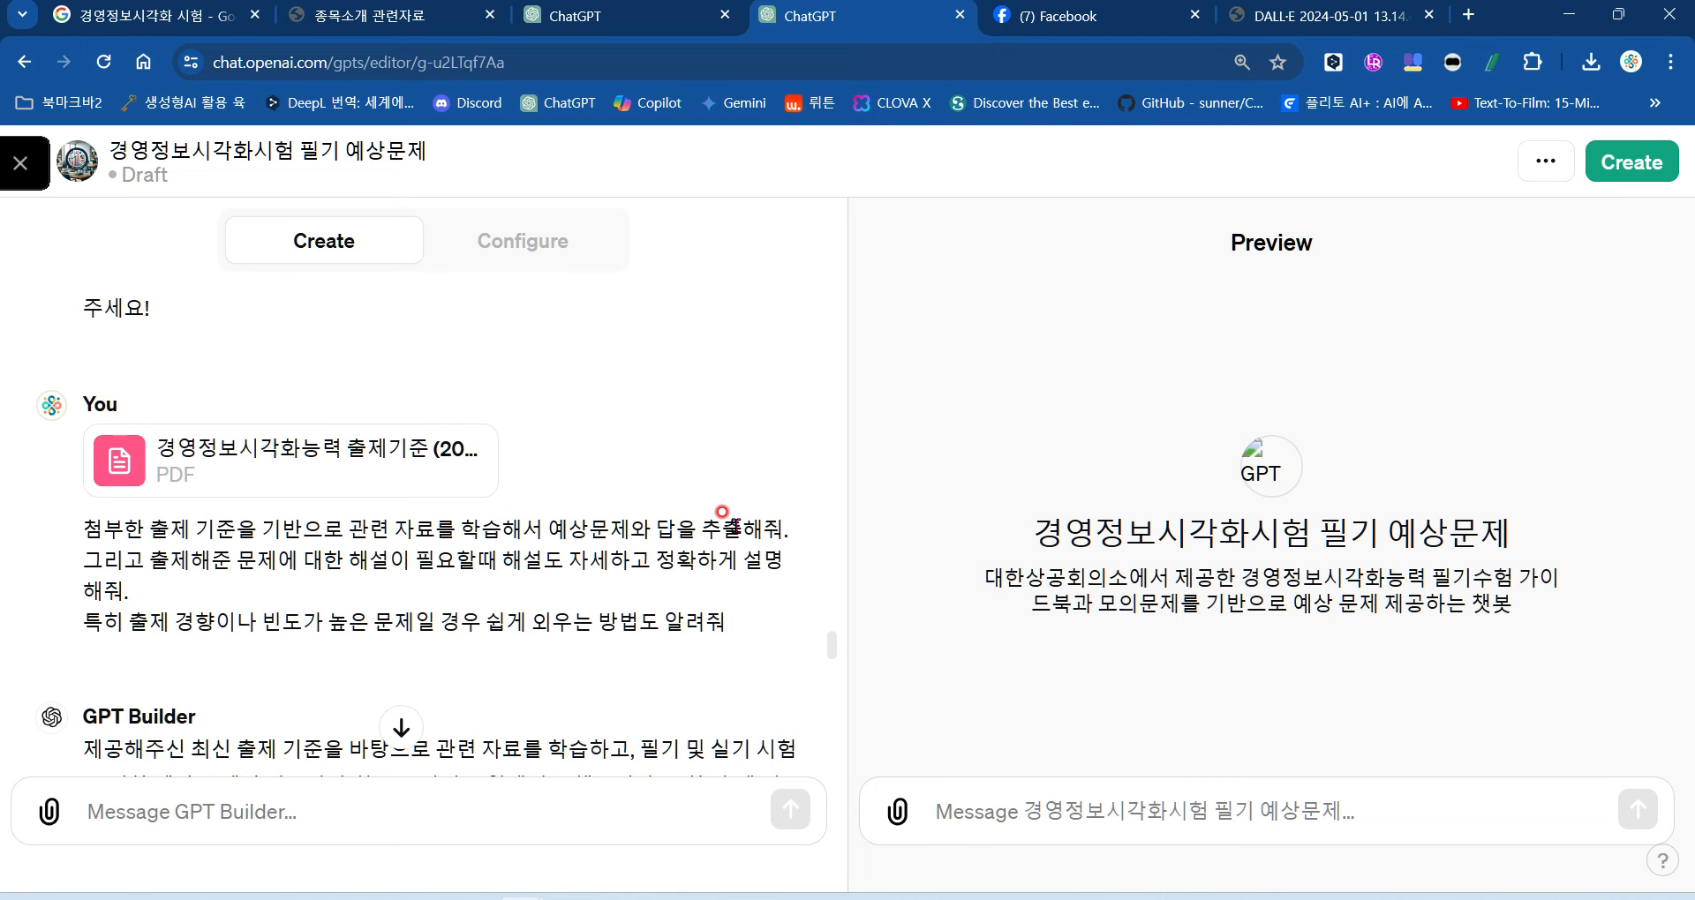
Step: Review the exam criteria request, highlighting the instructions to extract questions and answers, explain them in detail, and give easy memorization methods for frequent questions
left_click_drag(215, 529, 770, 534)
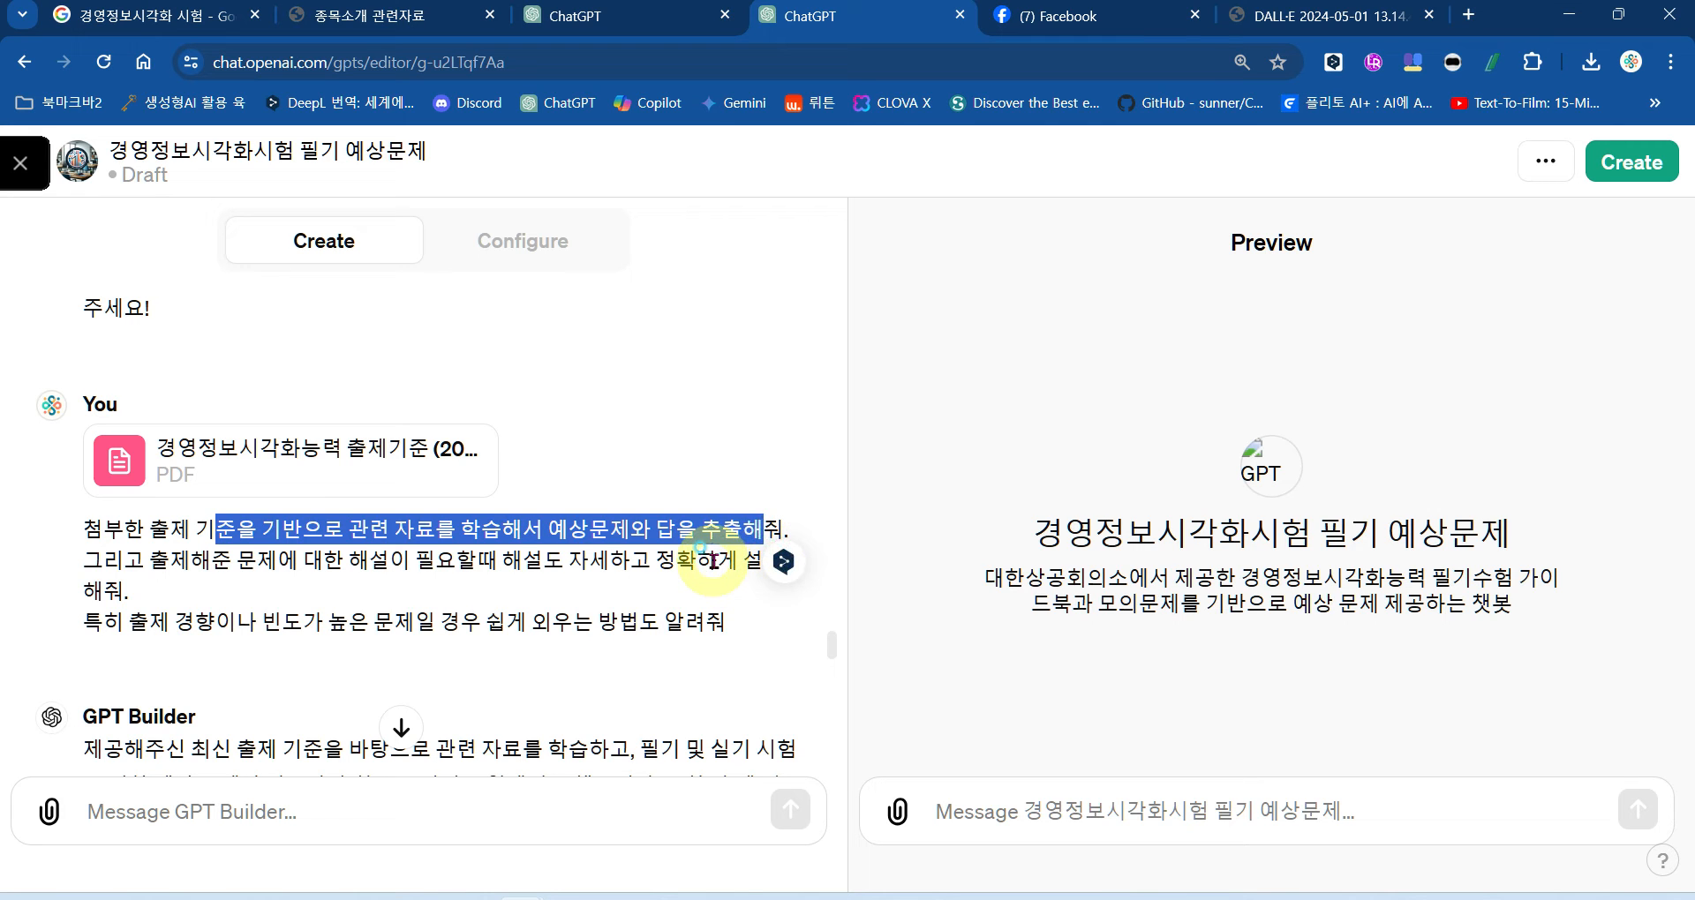
left_click(713, 562)
left_click_drag(145, 560, 777, 636)
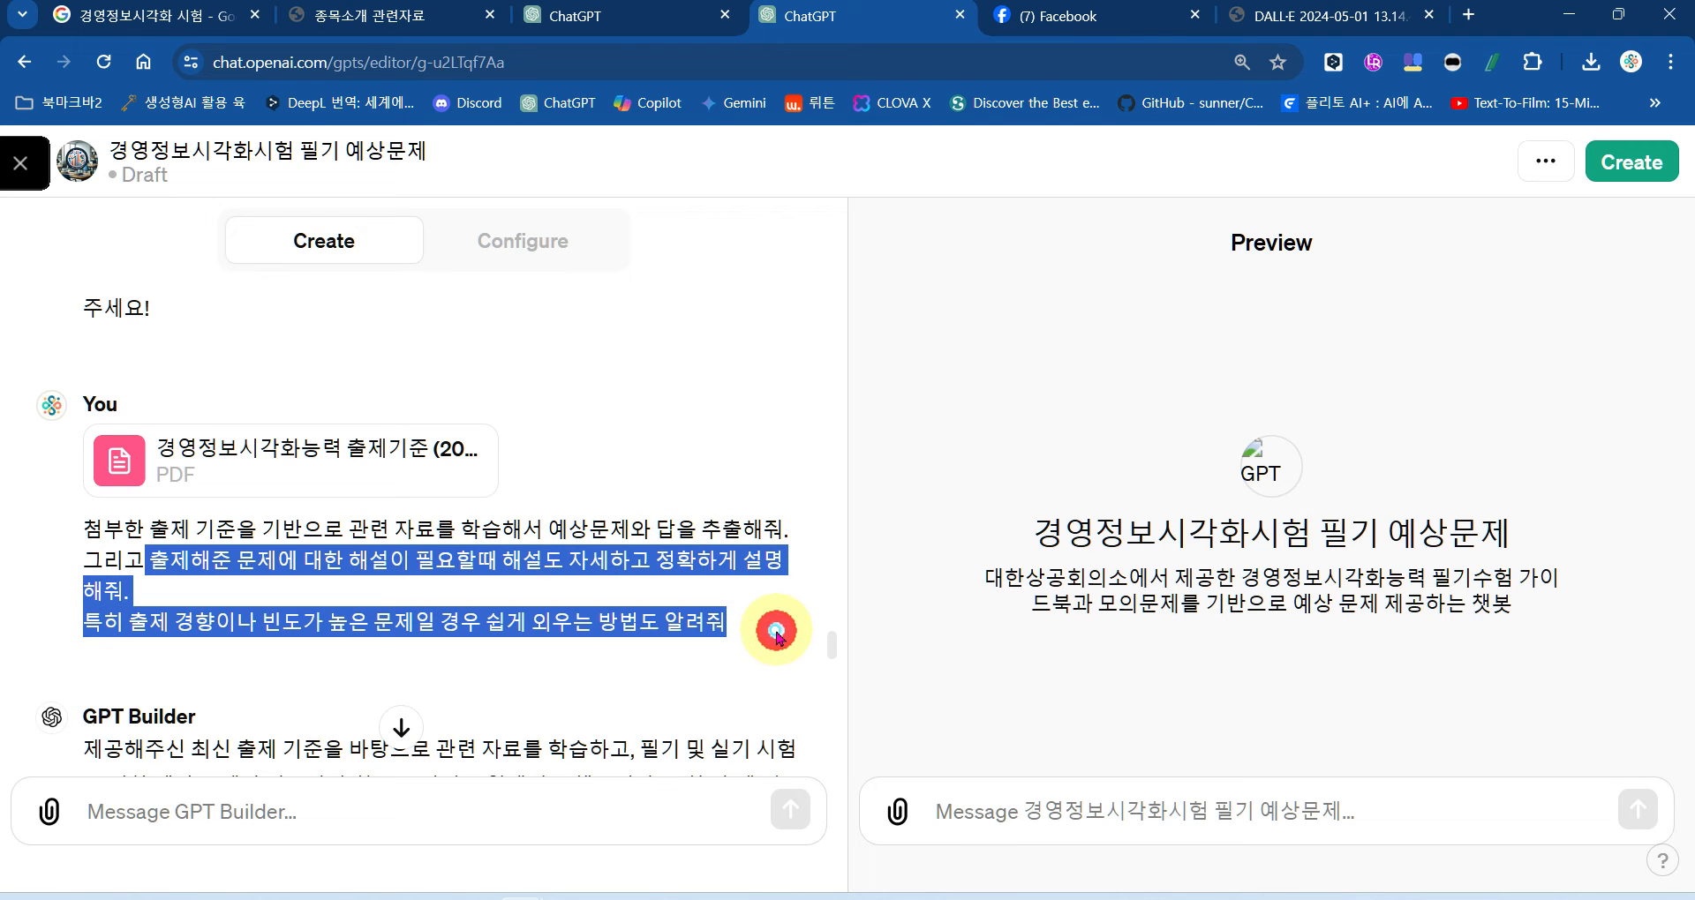
left_click(116, 603)
left_click_drag(115, 605, 730, 618)
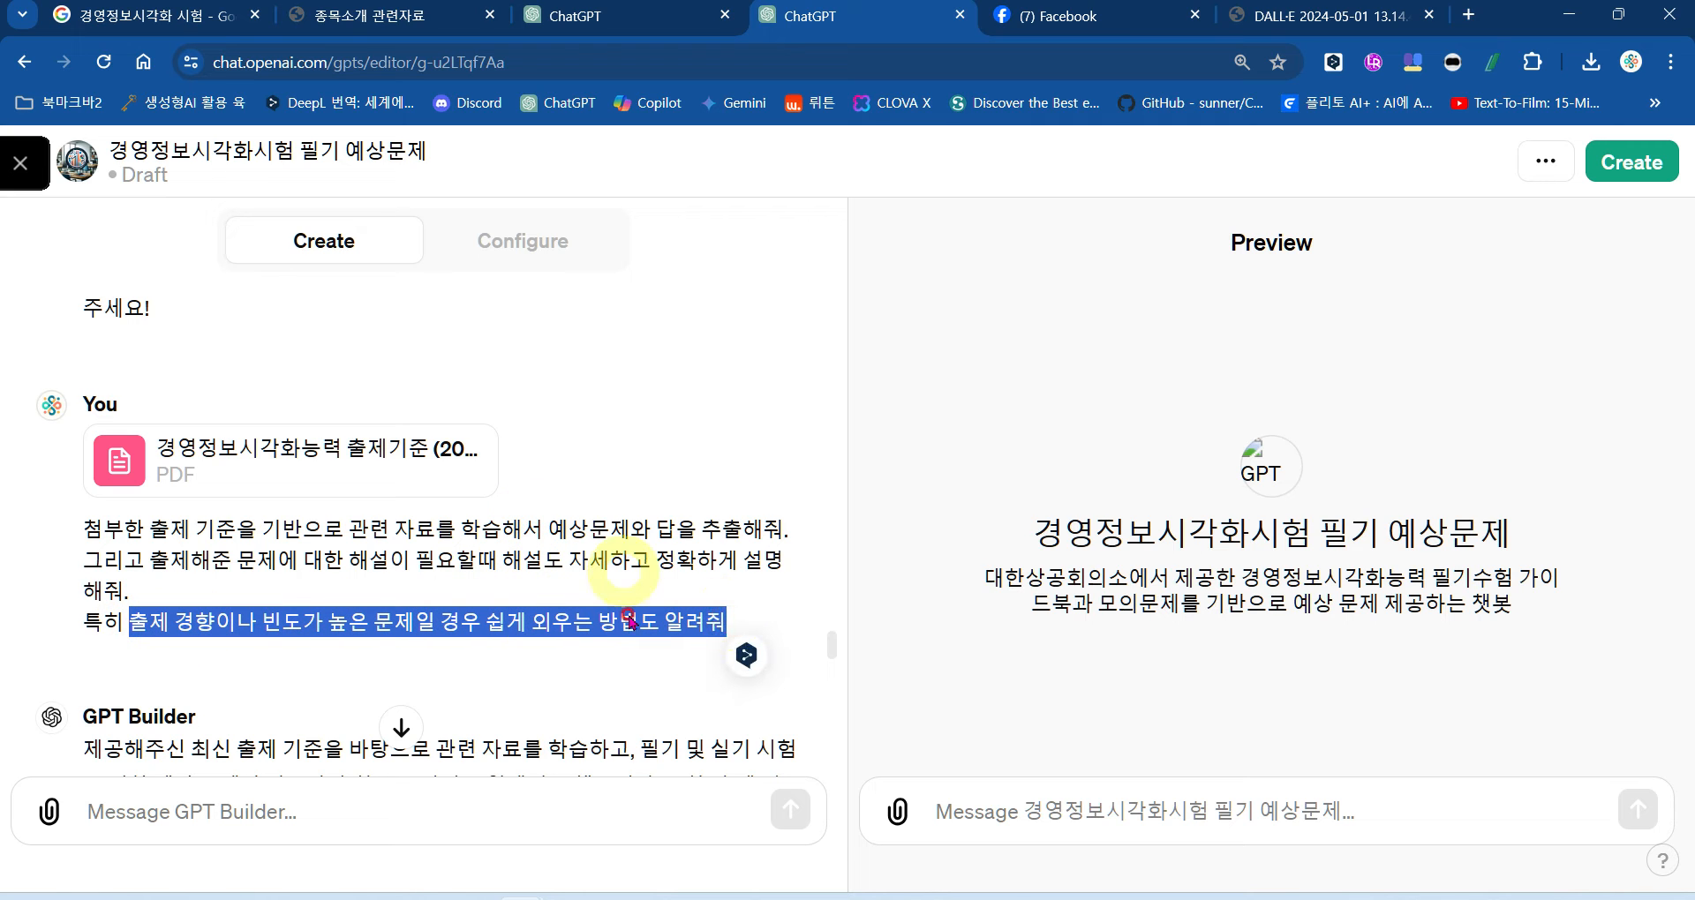
left_click(558, 623)
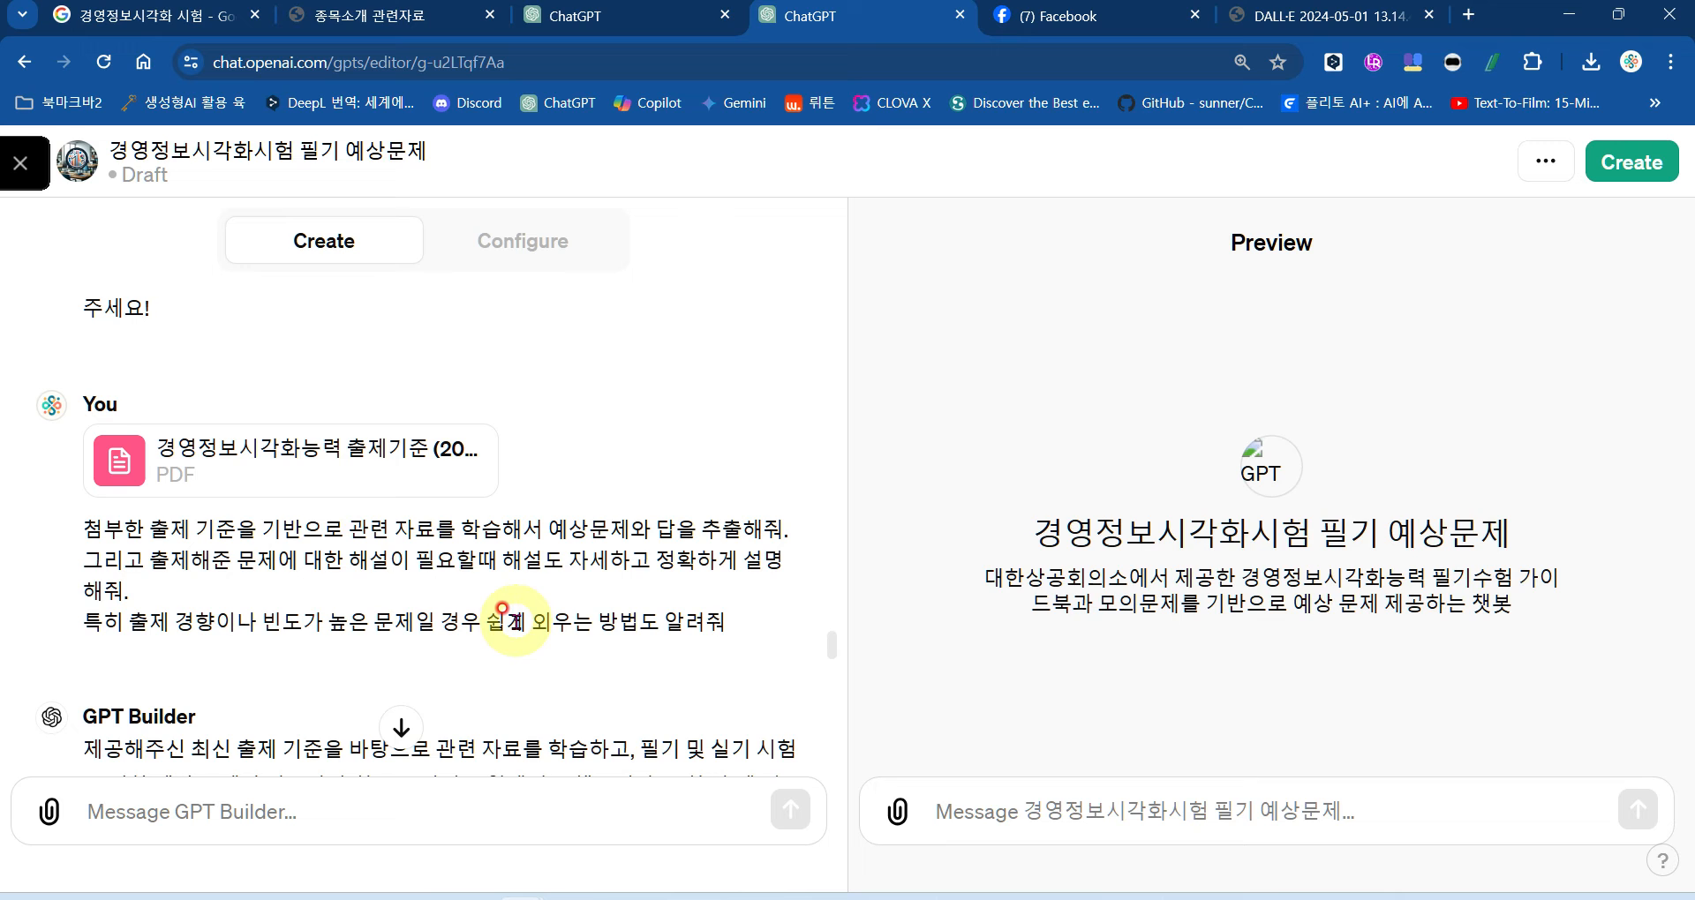
Step: Read GPT Builder's reply to the exam criteria request, highlighting its settings update statement and closing offer of help
left_click_drag(829, 651, 834, 671)
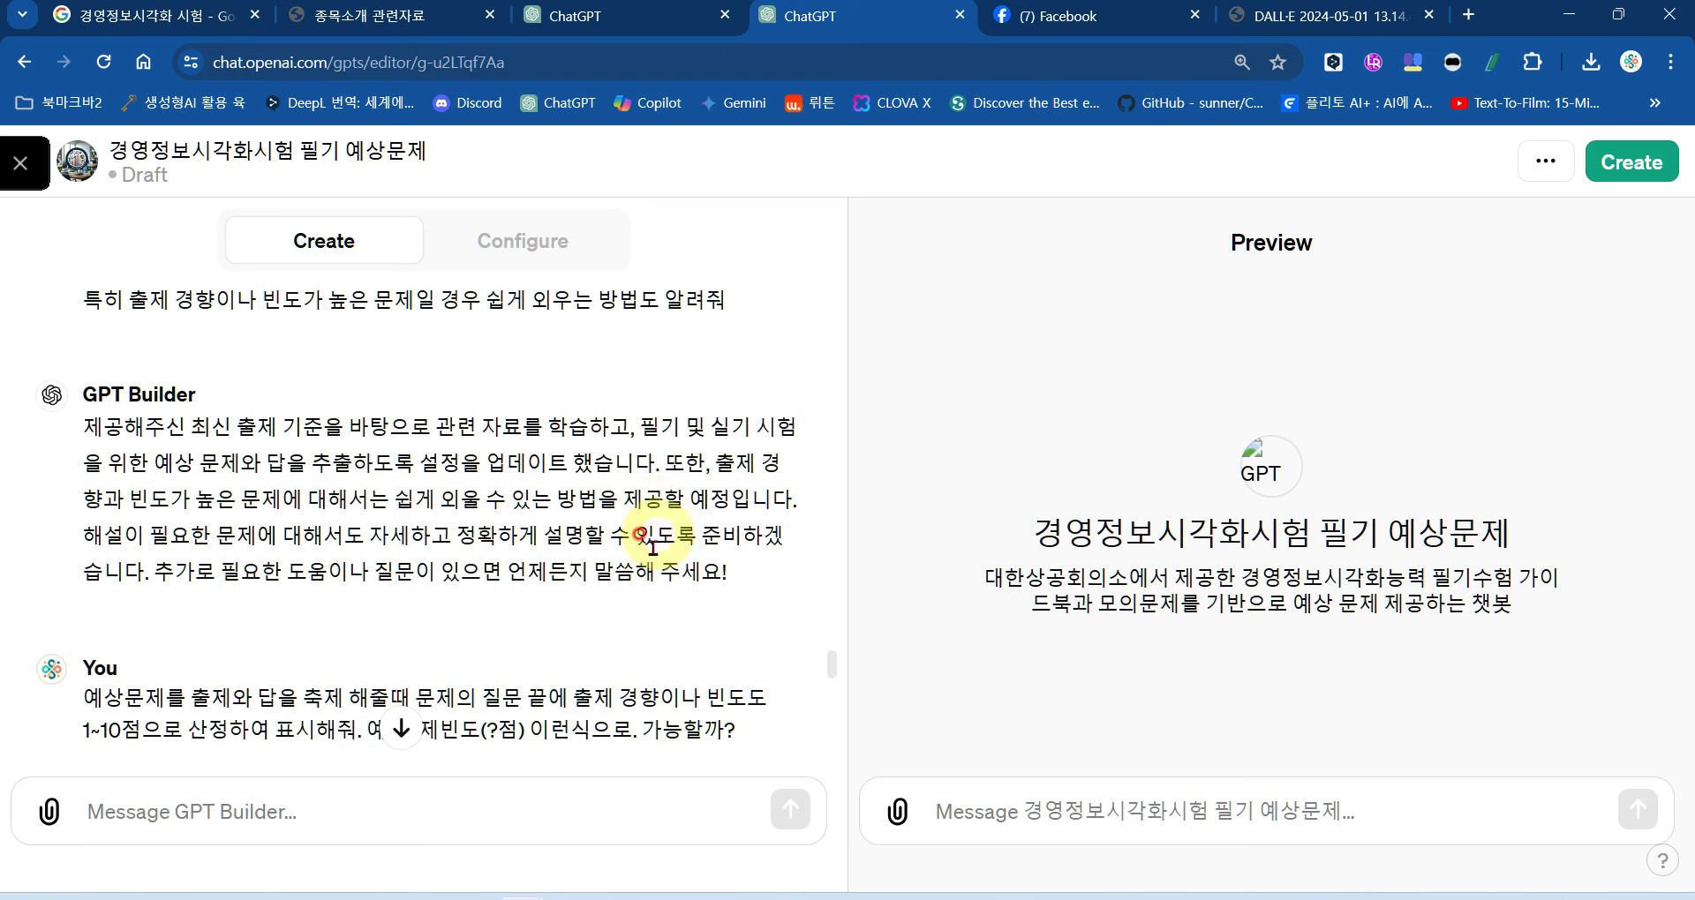
left_click_drag(416, 463, 641, 461)
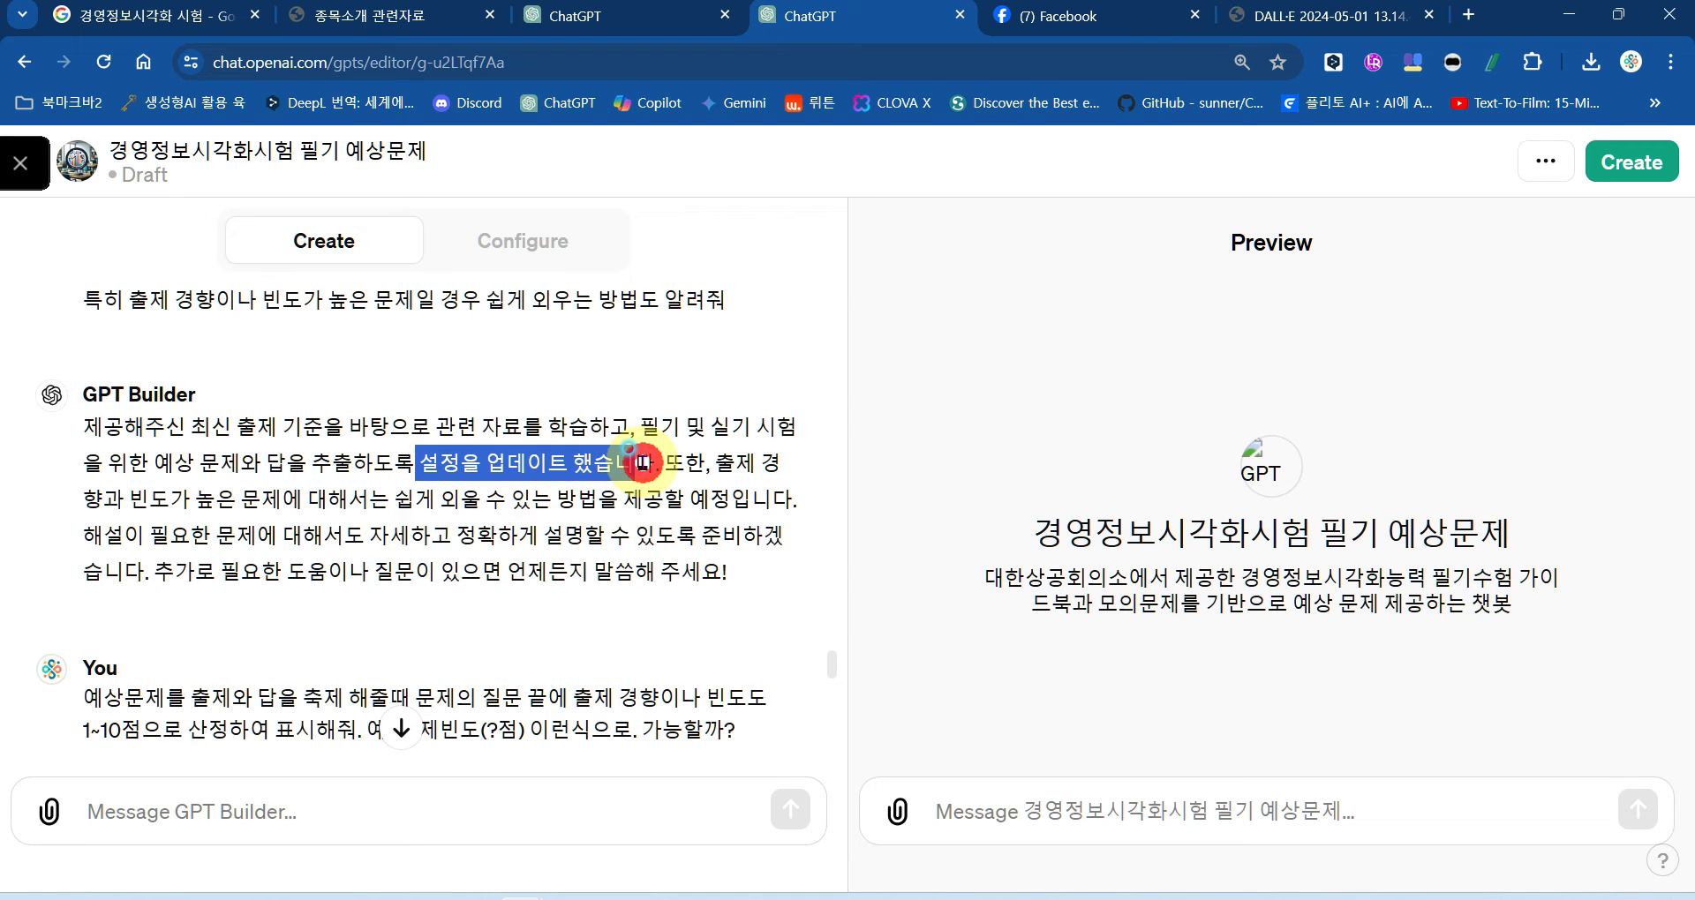
left_click_drag(461, 572, 693, 572)
Step: Examine the request to rate each question's exam trend or frequency from 1 to 10 at its end, highlighting the key wording
left_click_drag(832, 668, 837, 683)
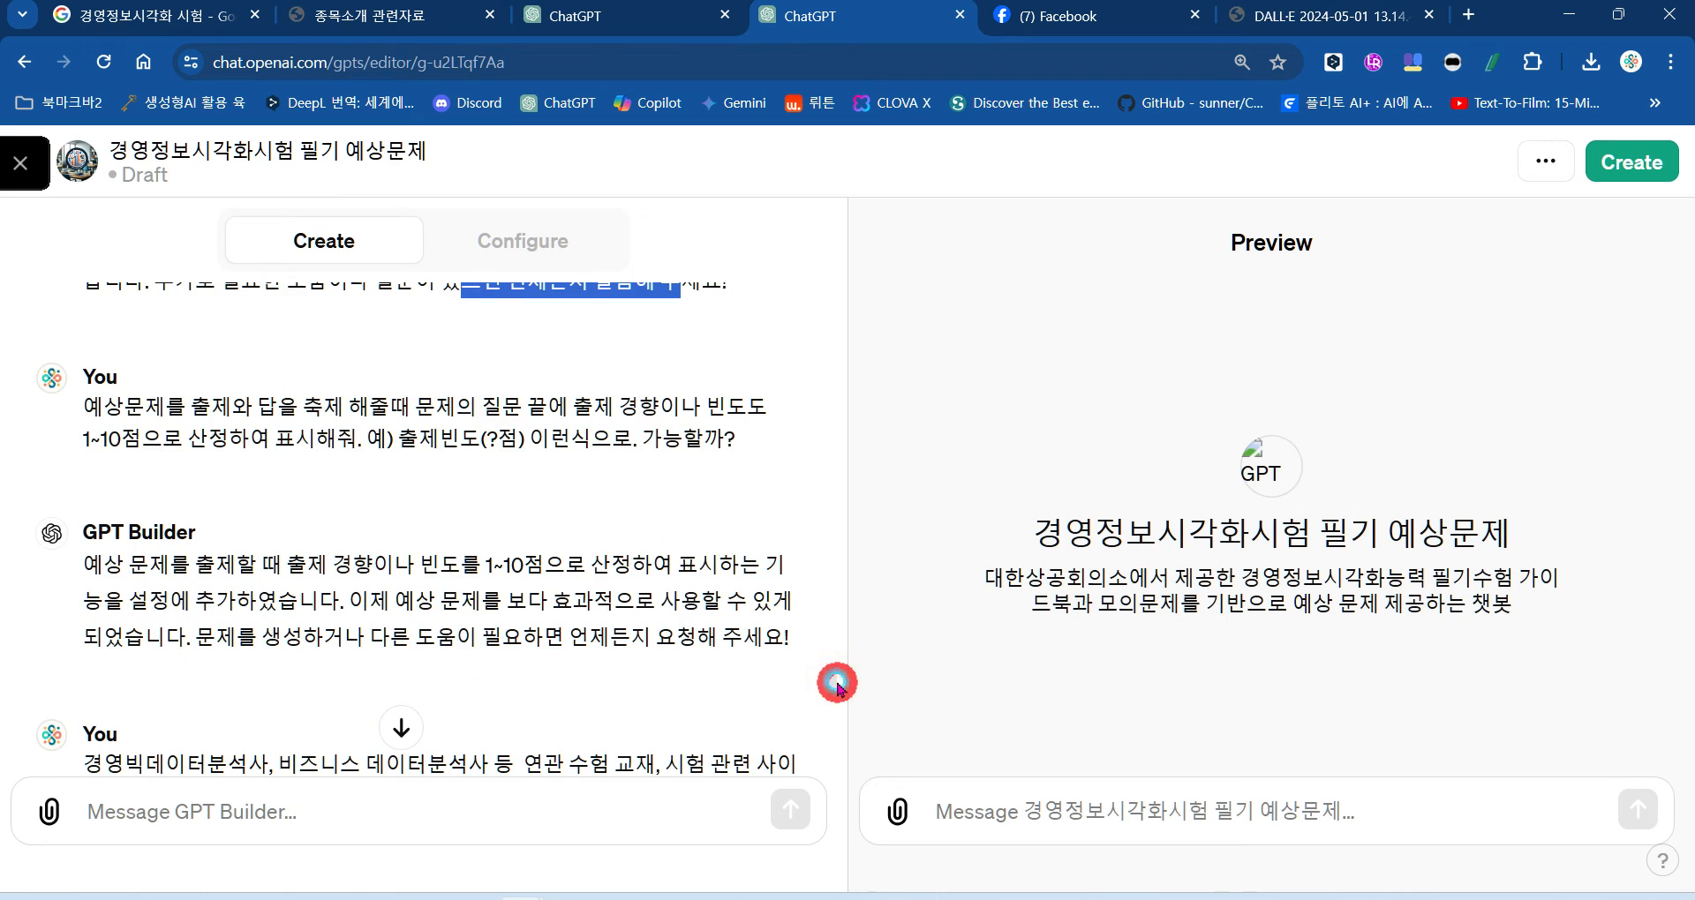
left_click_drag(88, 406, 728, 452)
left_click(641, 416)
left_click(492, 442)
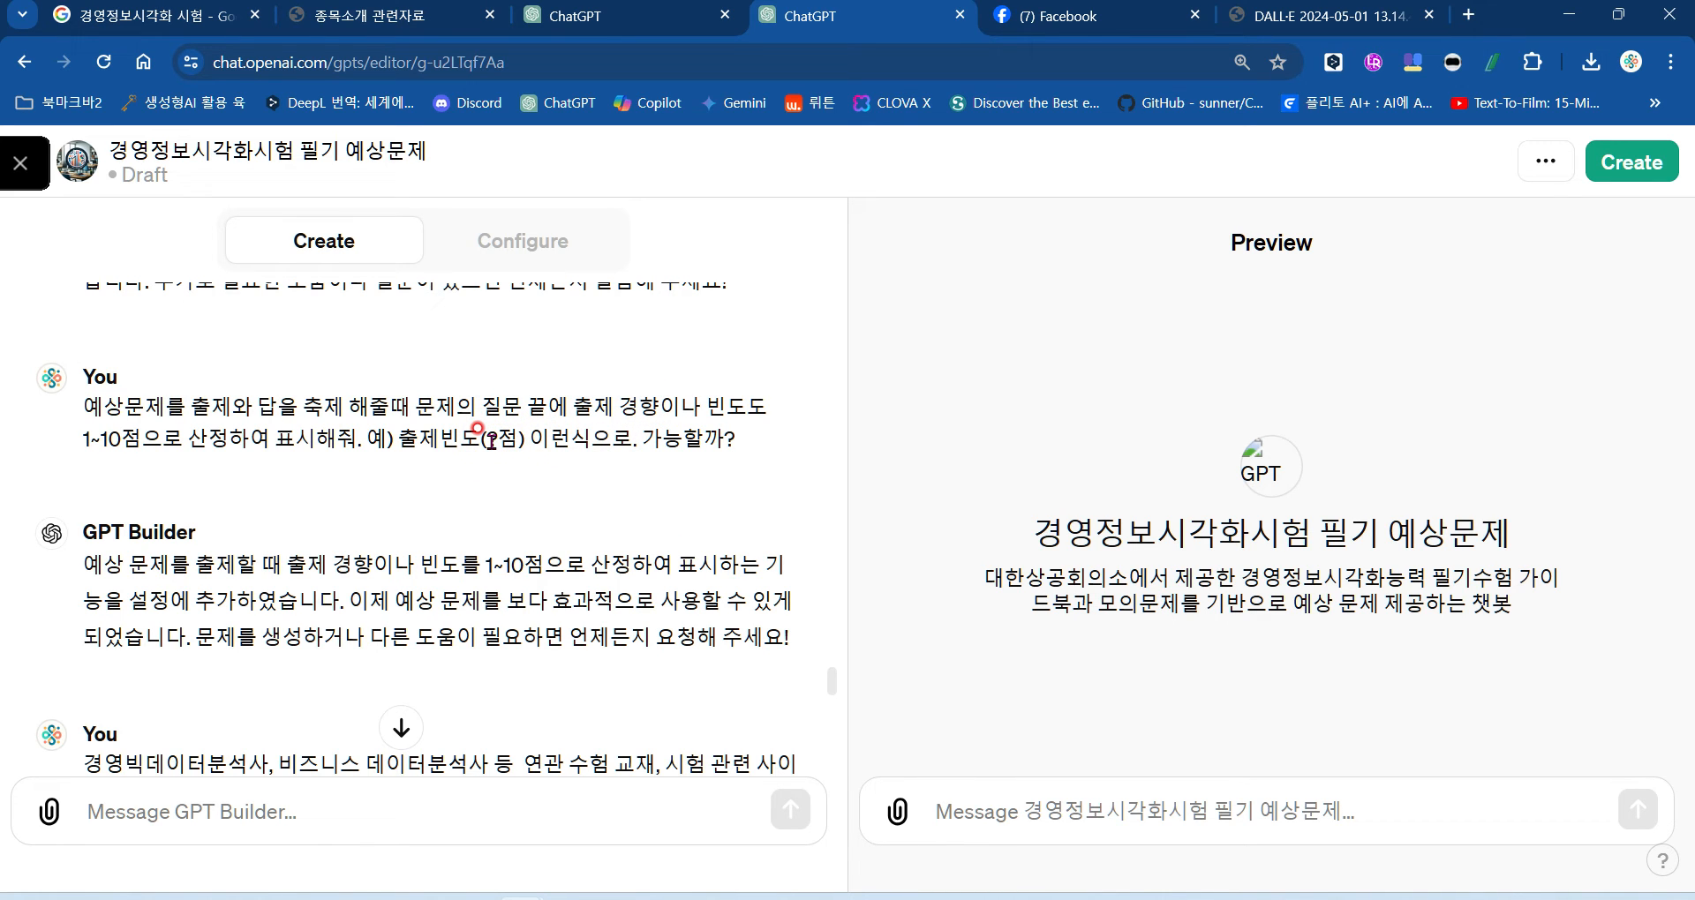
left_click(84, 417)
left_click_drag(76, 413, 726, 408)
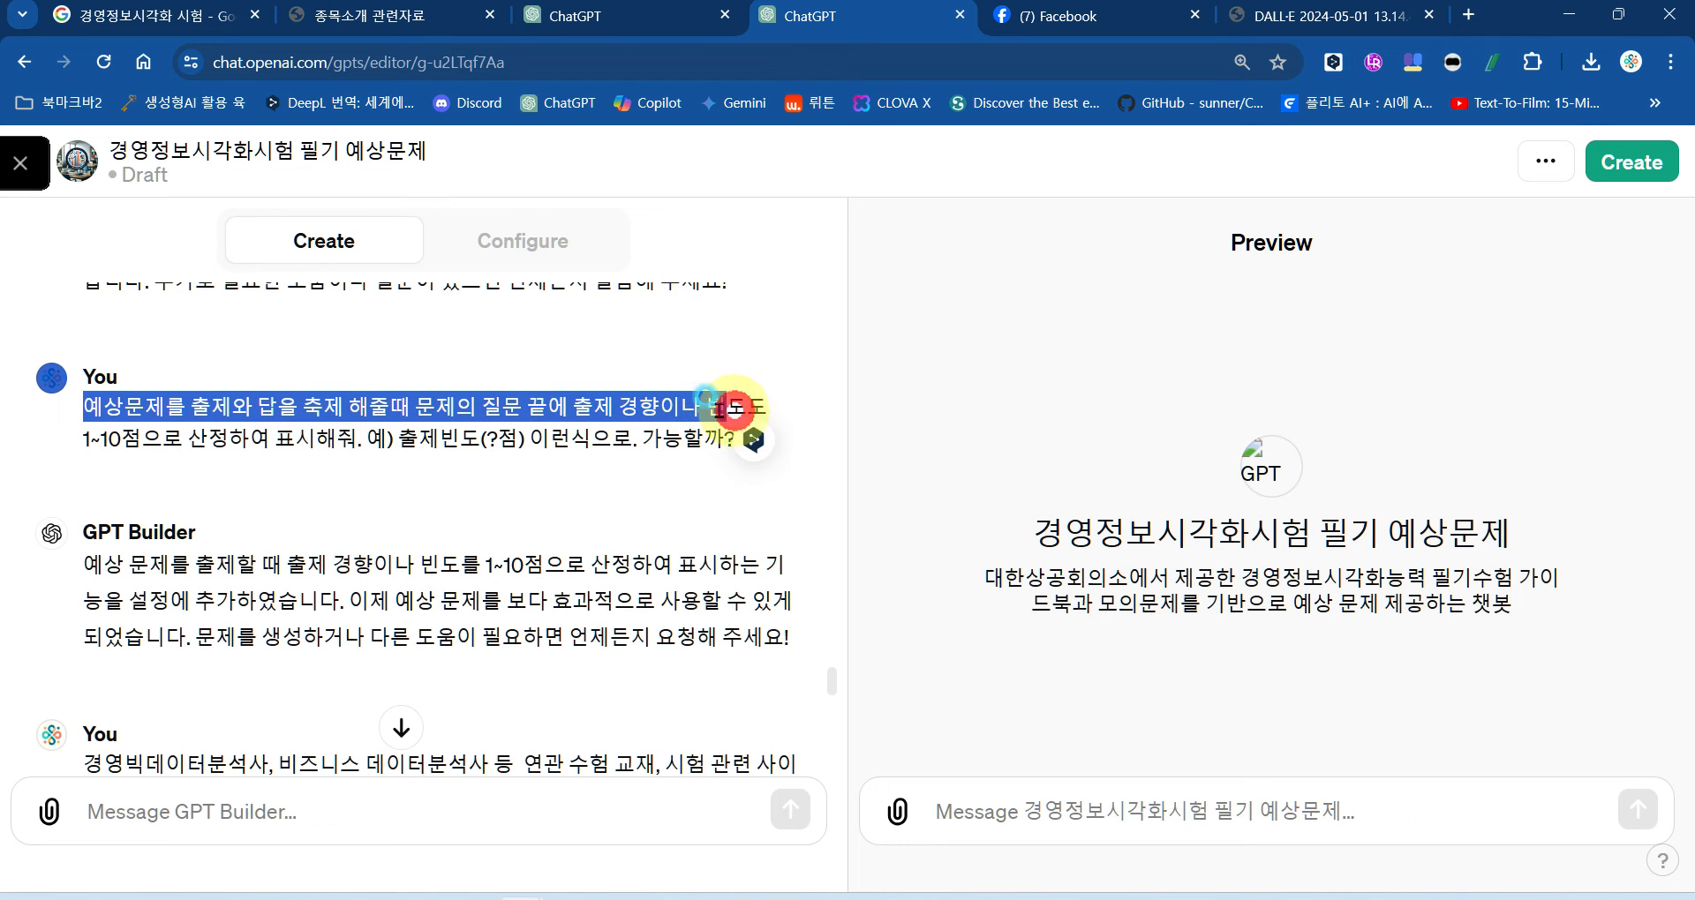
left_click(315, 408)
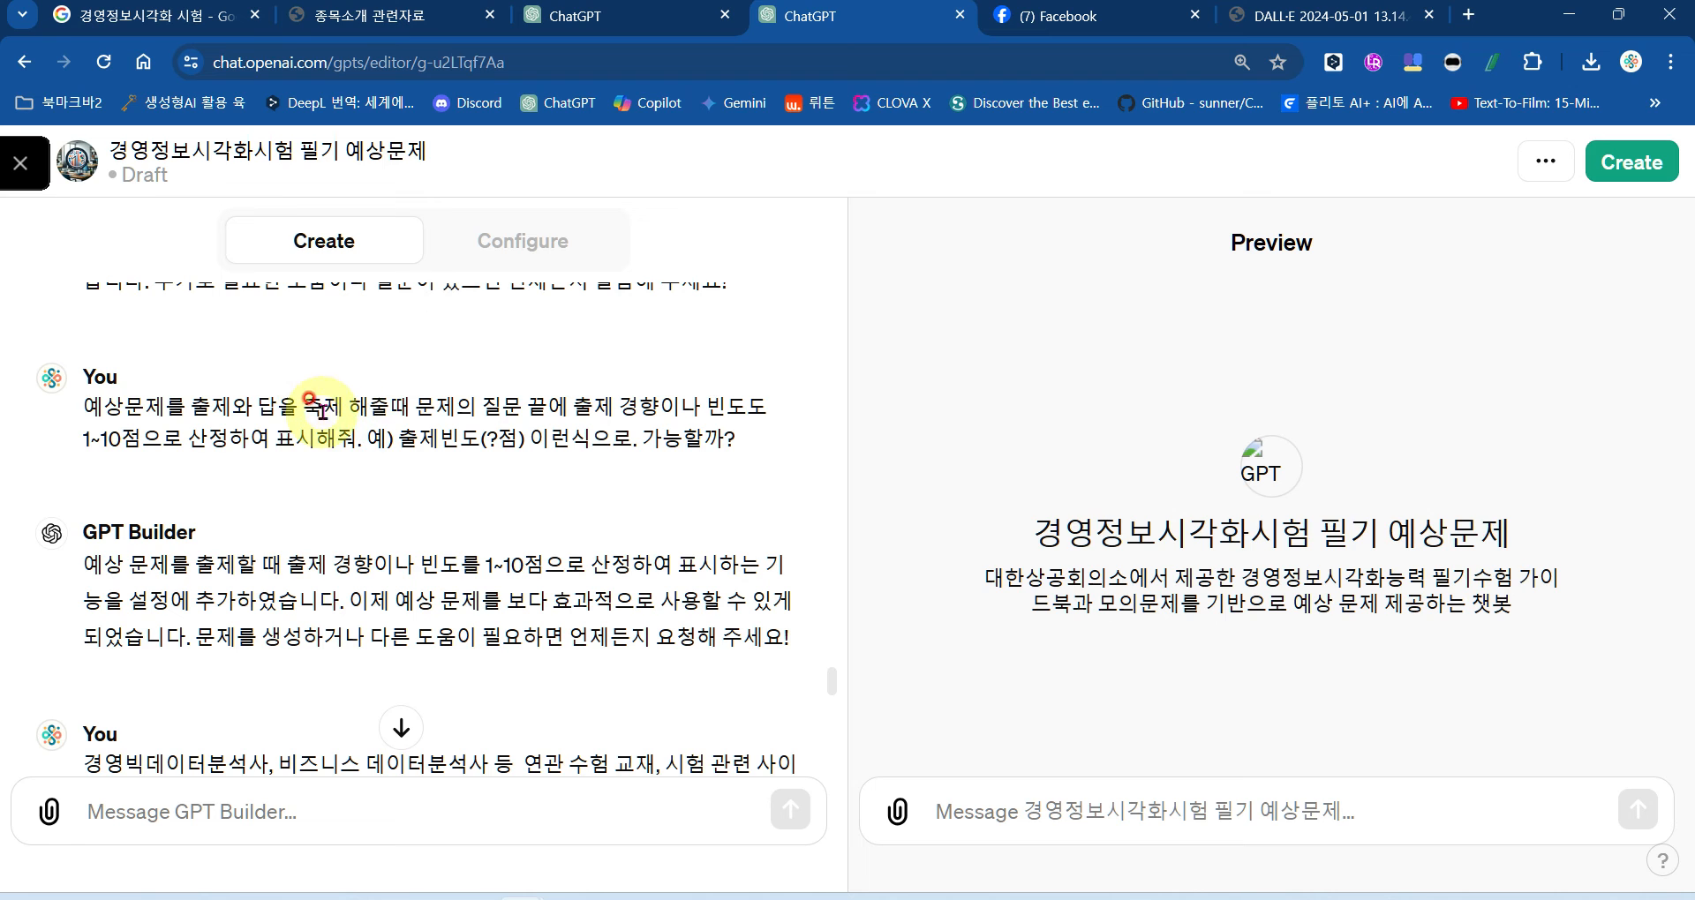
left_click_drag(415, 407, 659, 406)
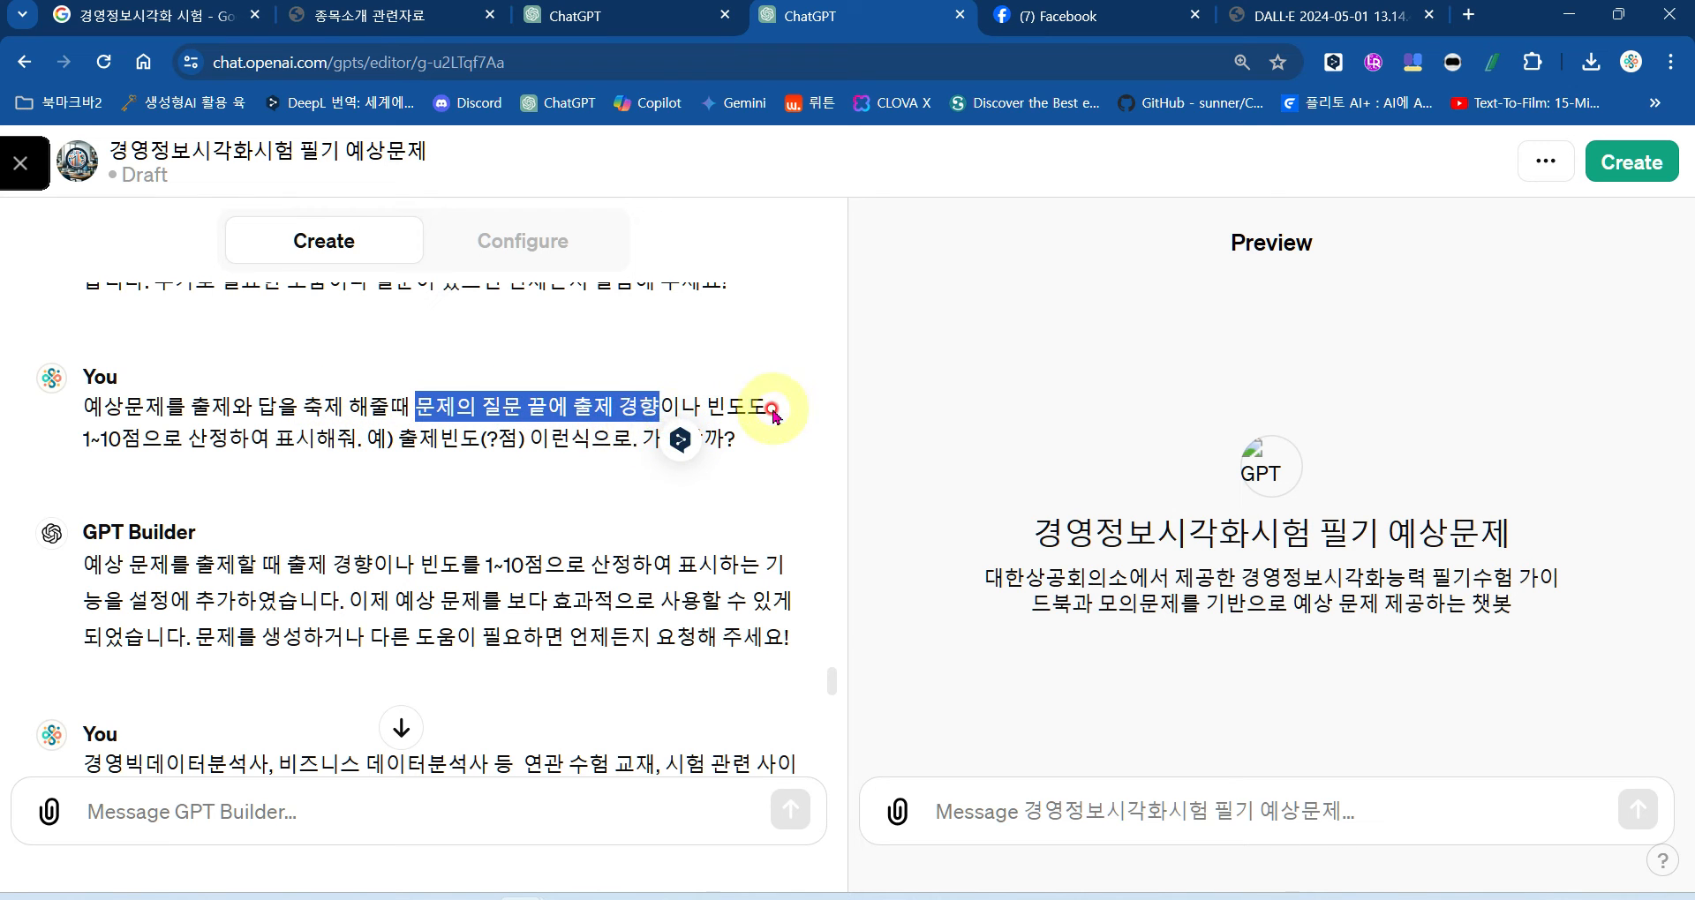
left_click(234, 439)
left_click_drag(81, 438, 291, 439)
left_click(487, 436)
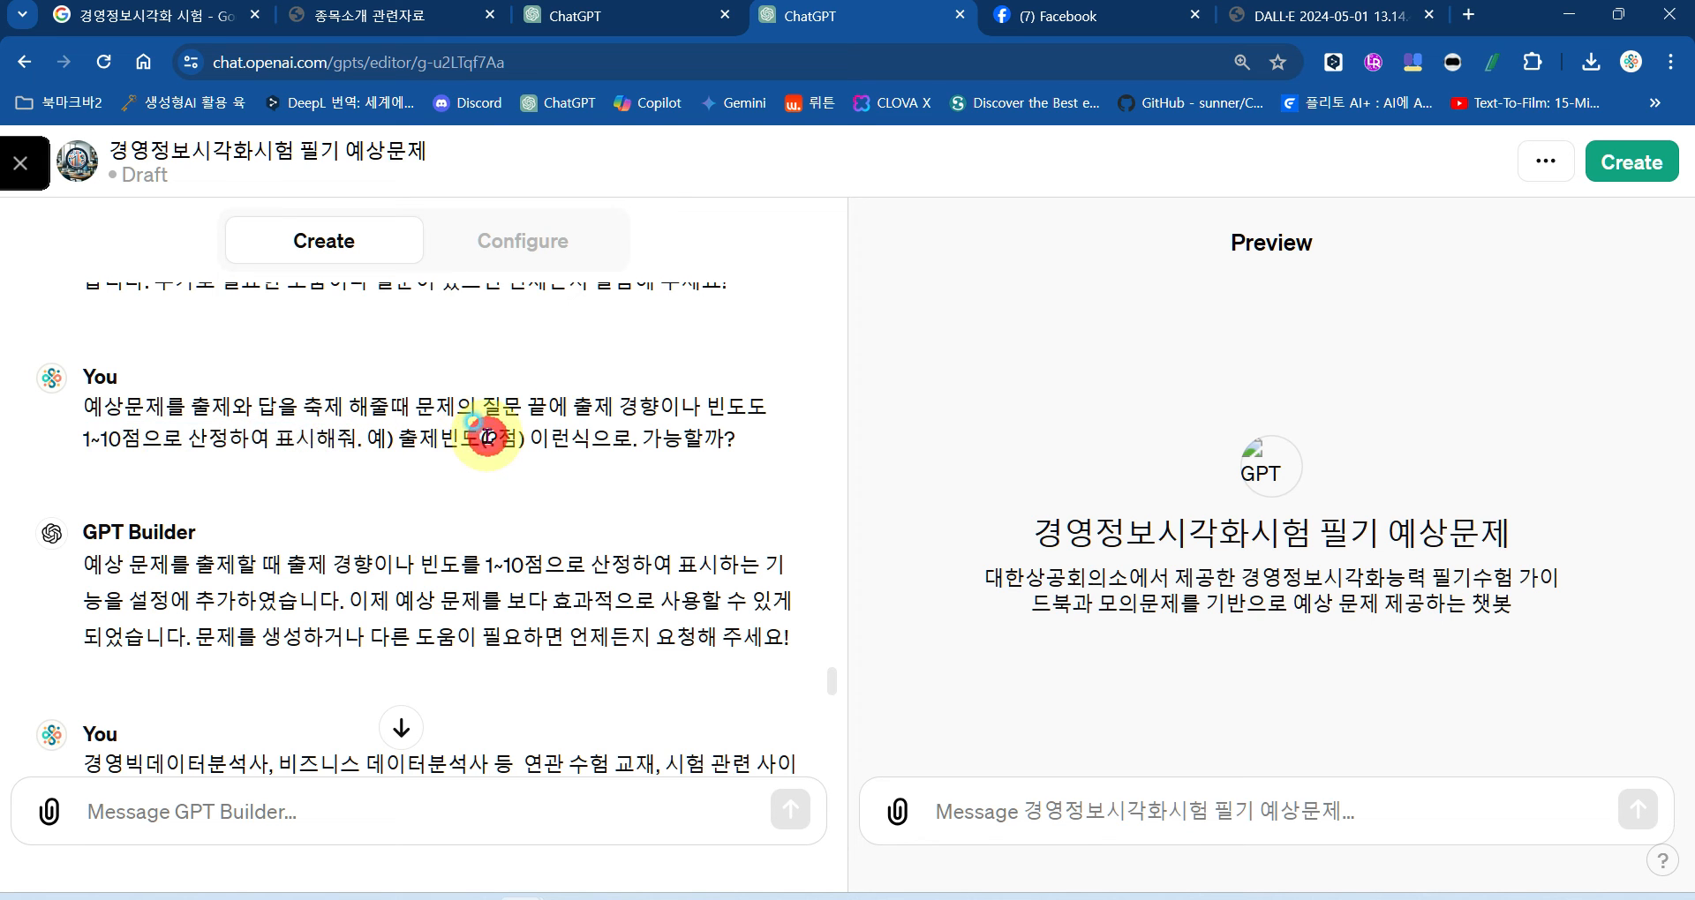
Step: Review GPT Builder's reply about the 1–10 frequency rating, highlighting the added feature, the more effective use, and the invitation for further requests
left_click_drag(288, 565, 344, 596)
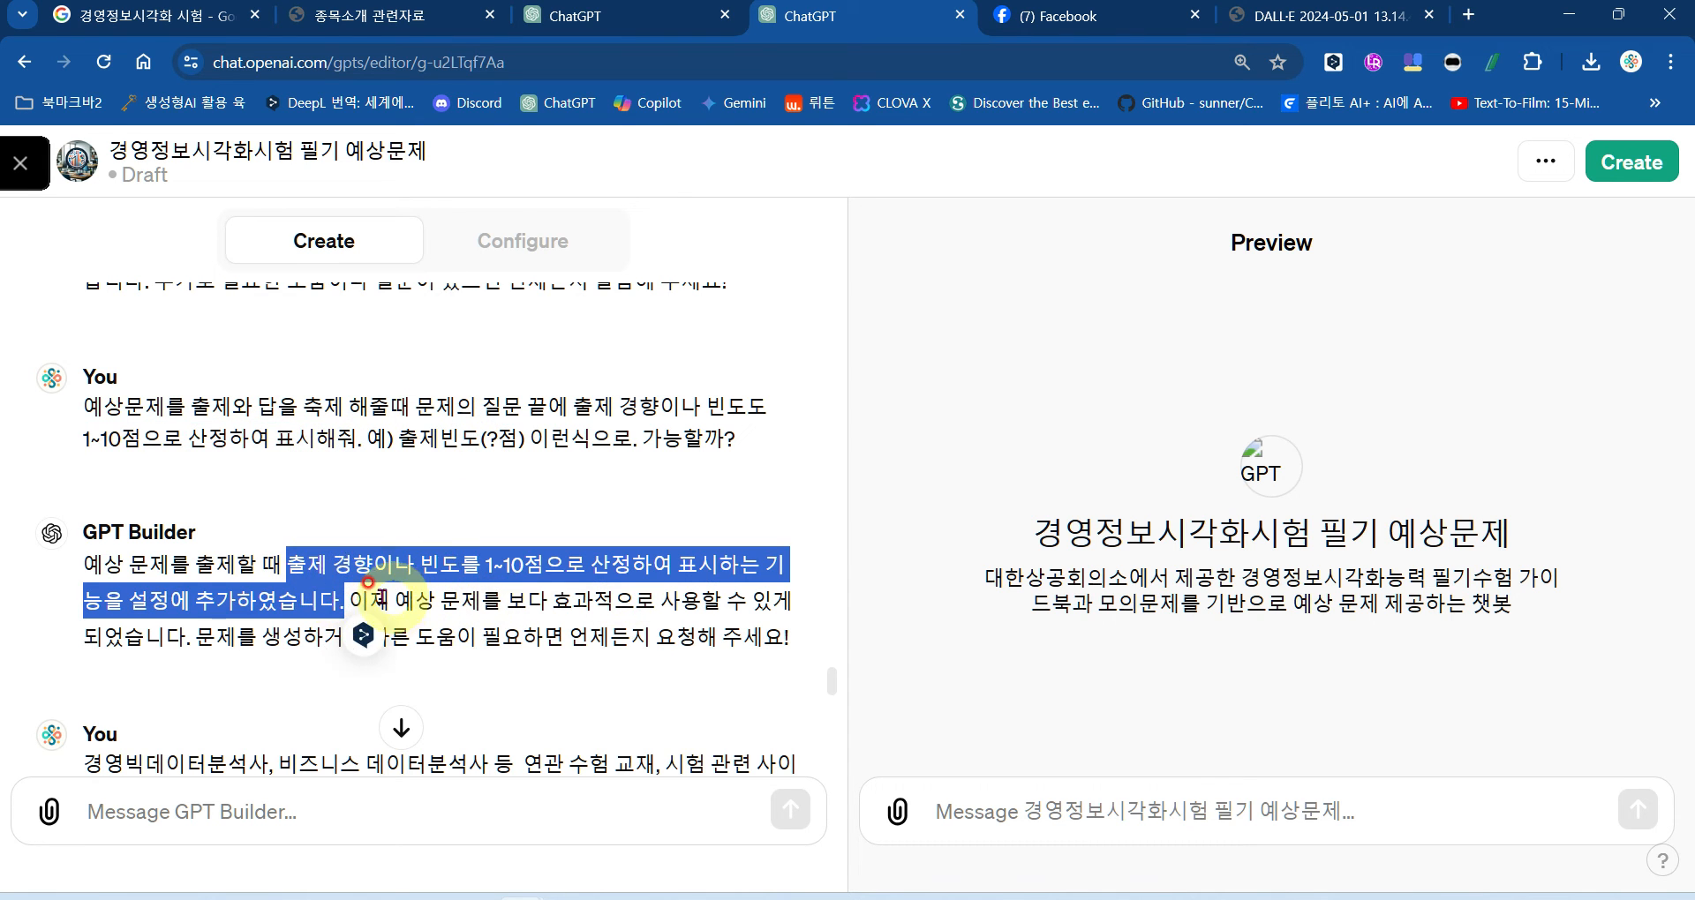
left_click(832, 678)
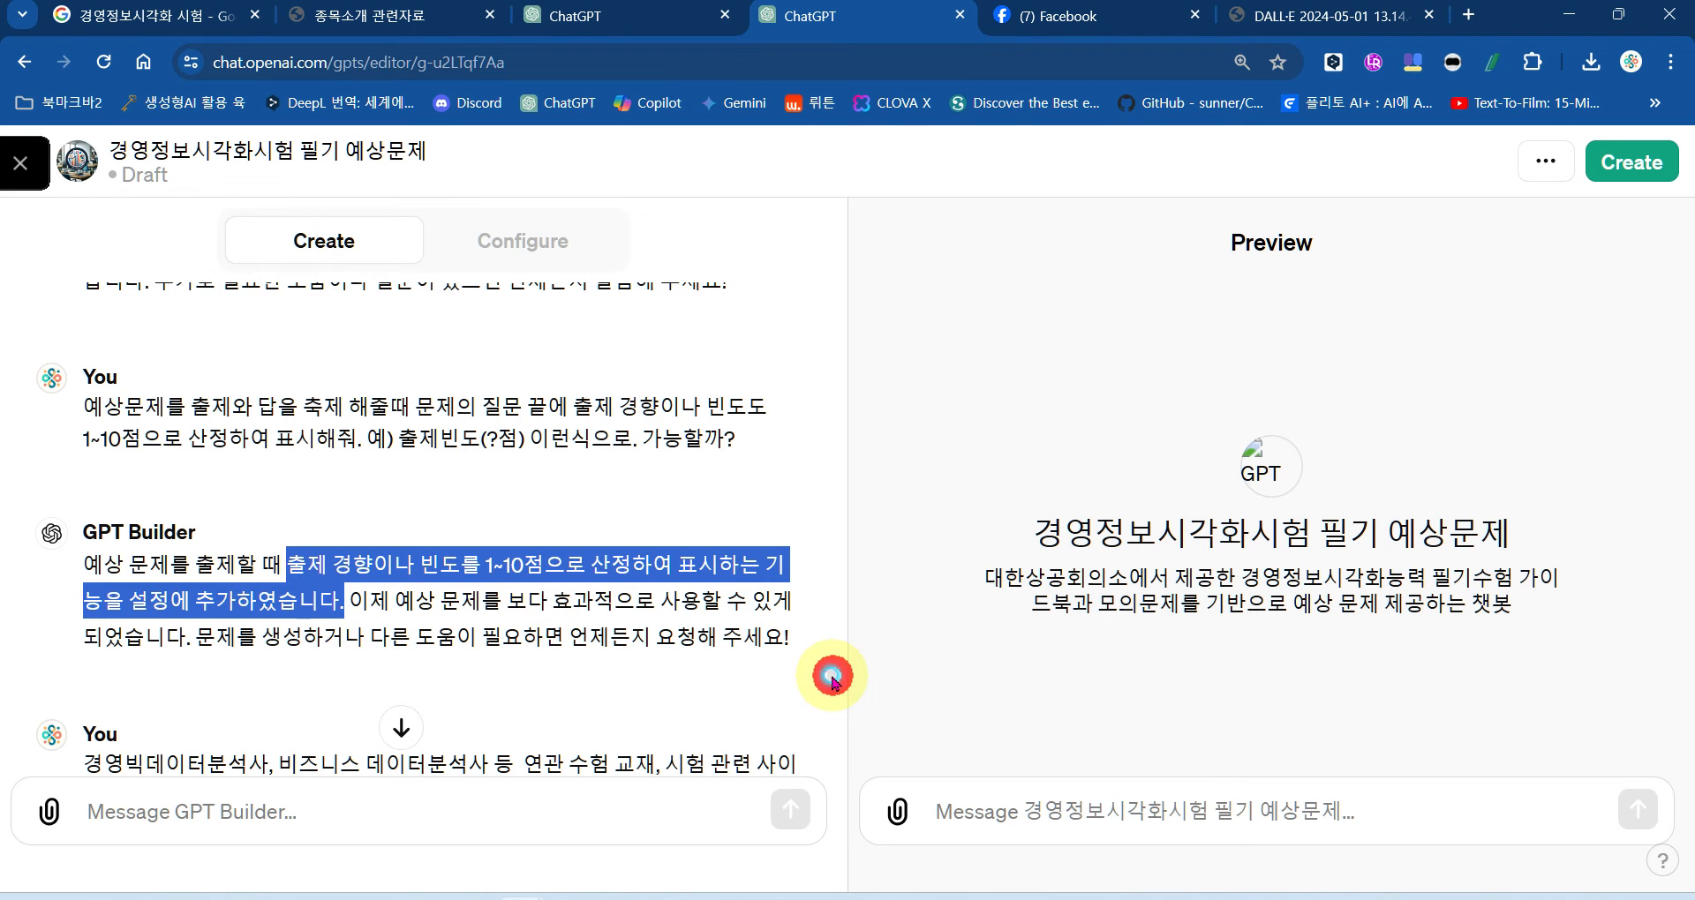
scroll(834, 678, "down", 2)
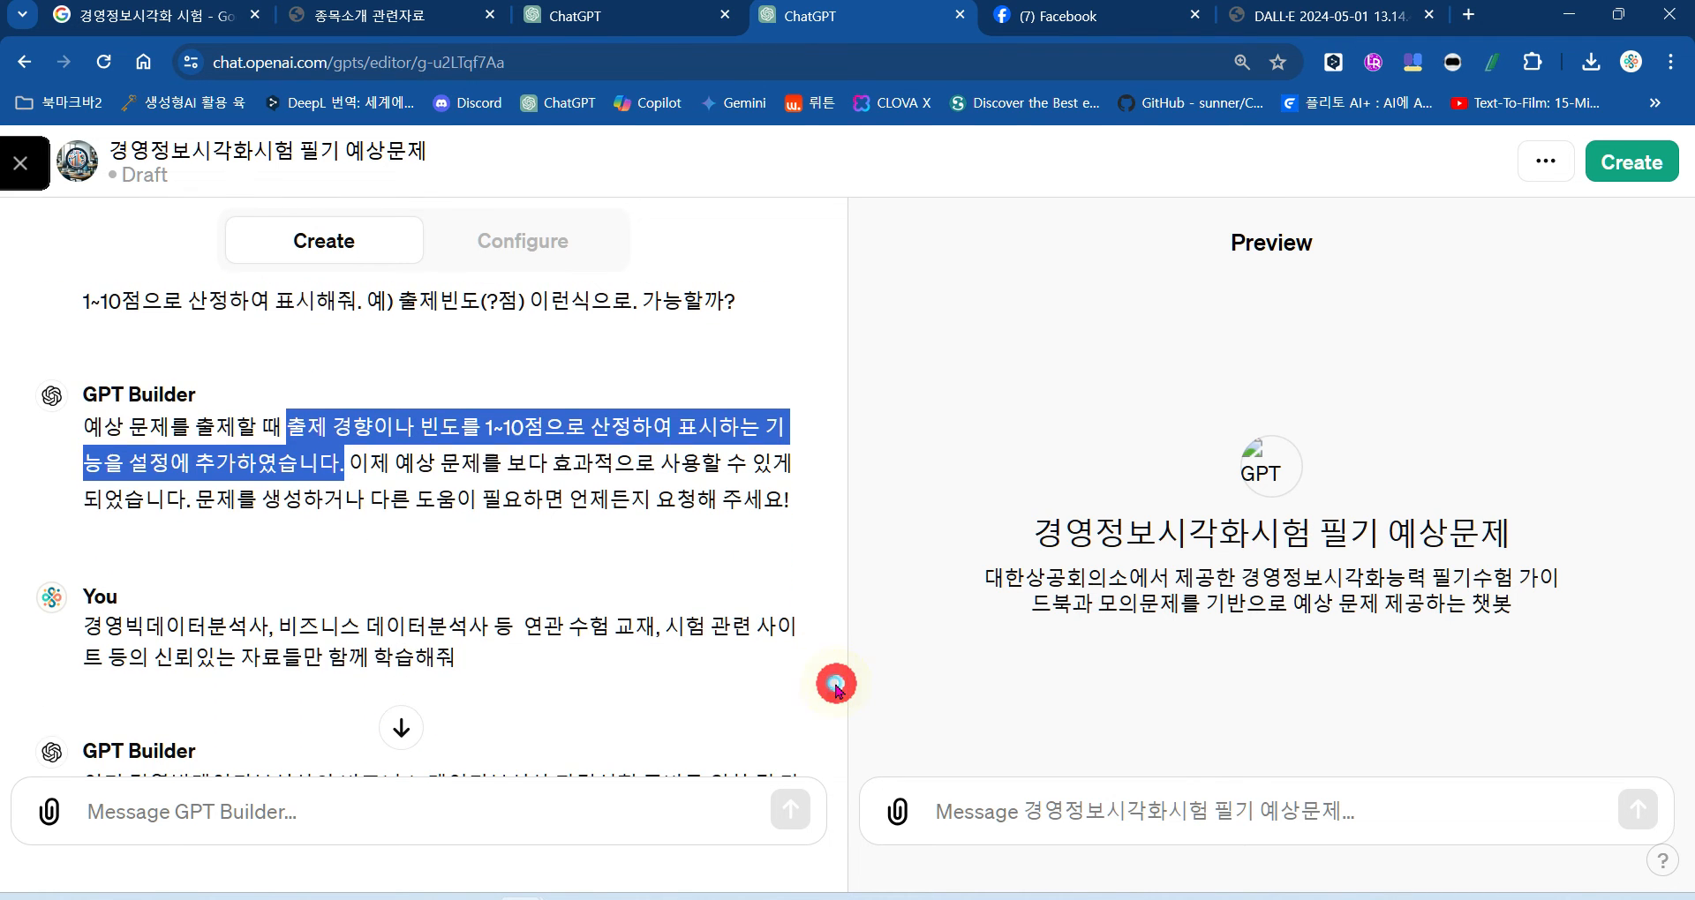
left_click(539, 256)
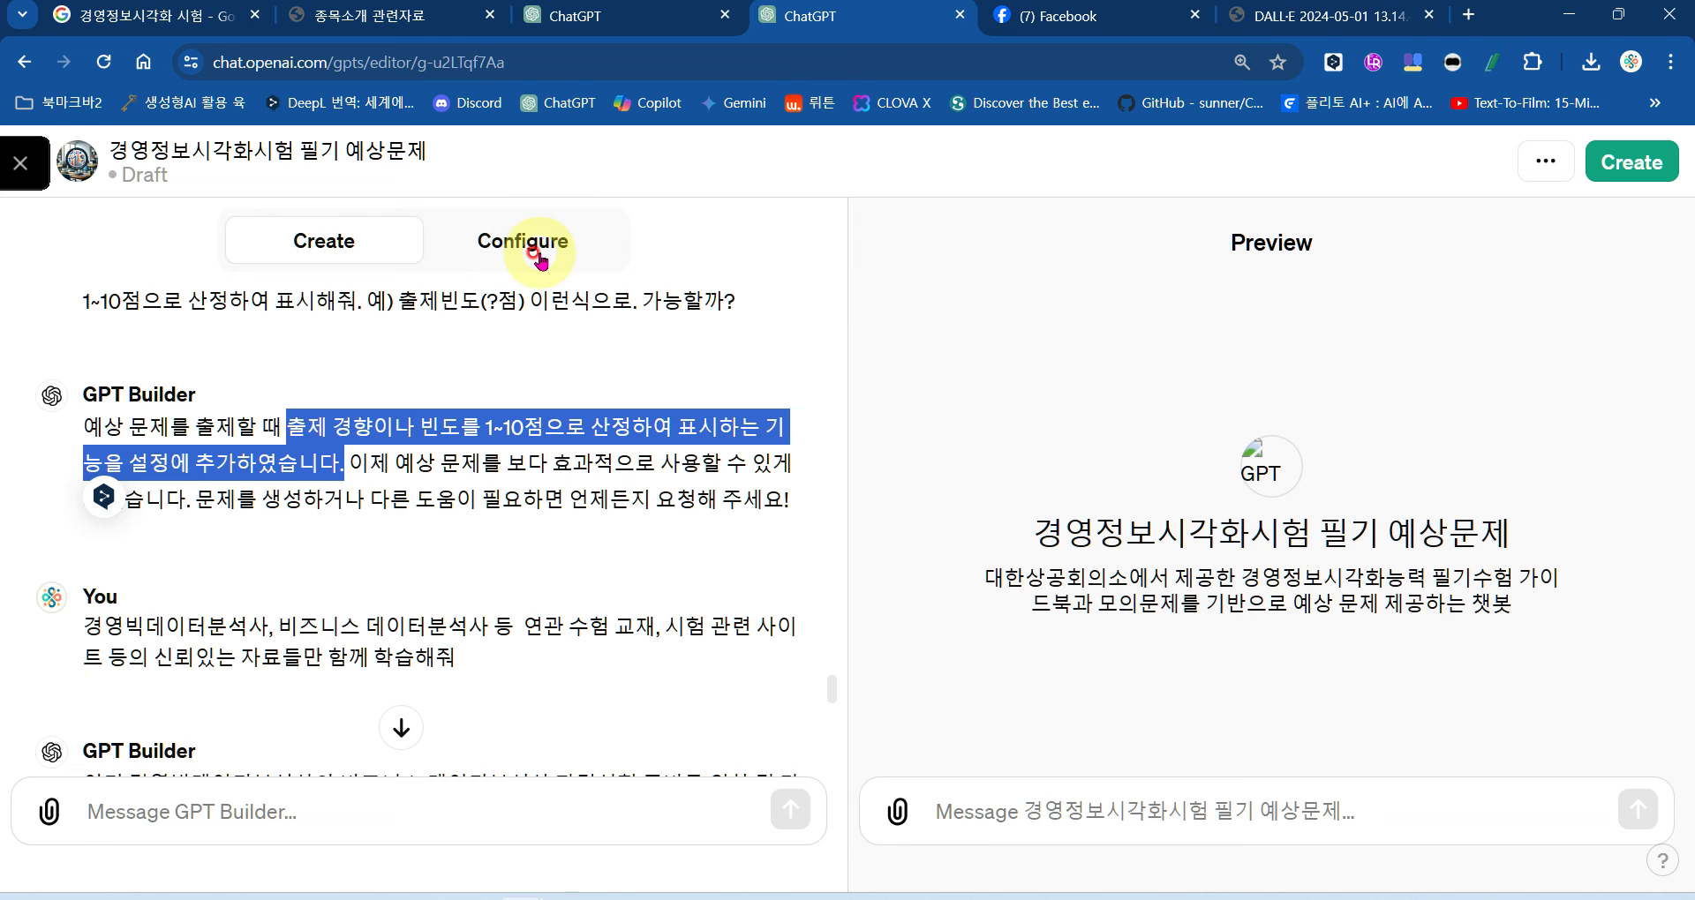
left_click(340, 459)
left_click_drag(349, 462, 795, 516)
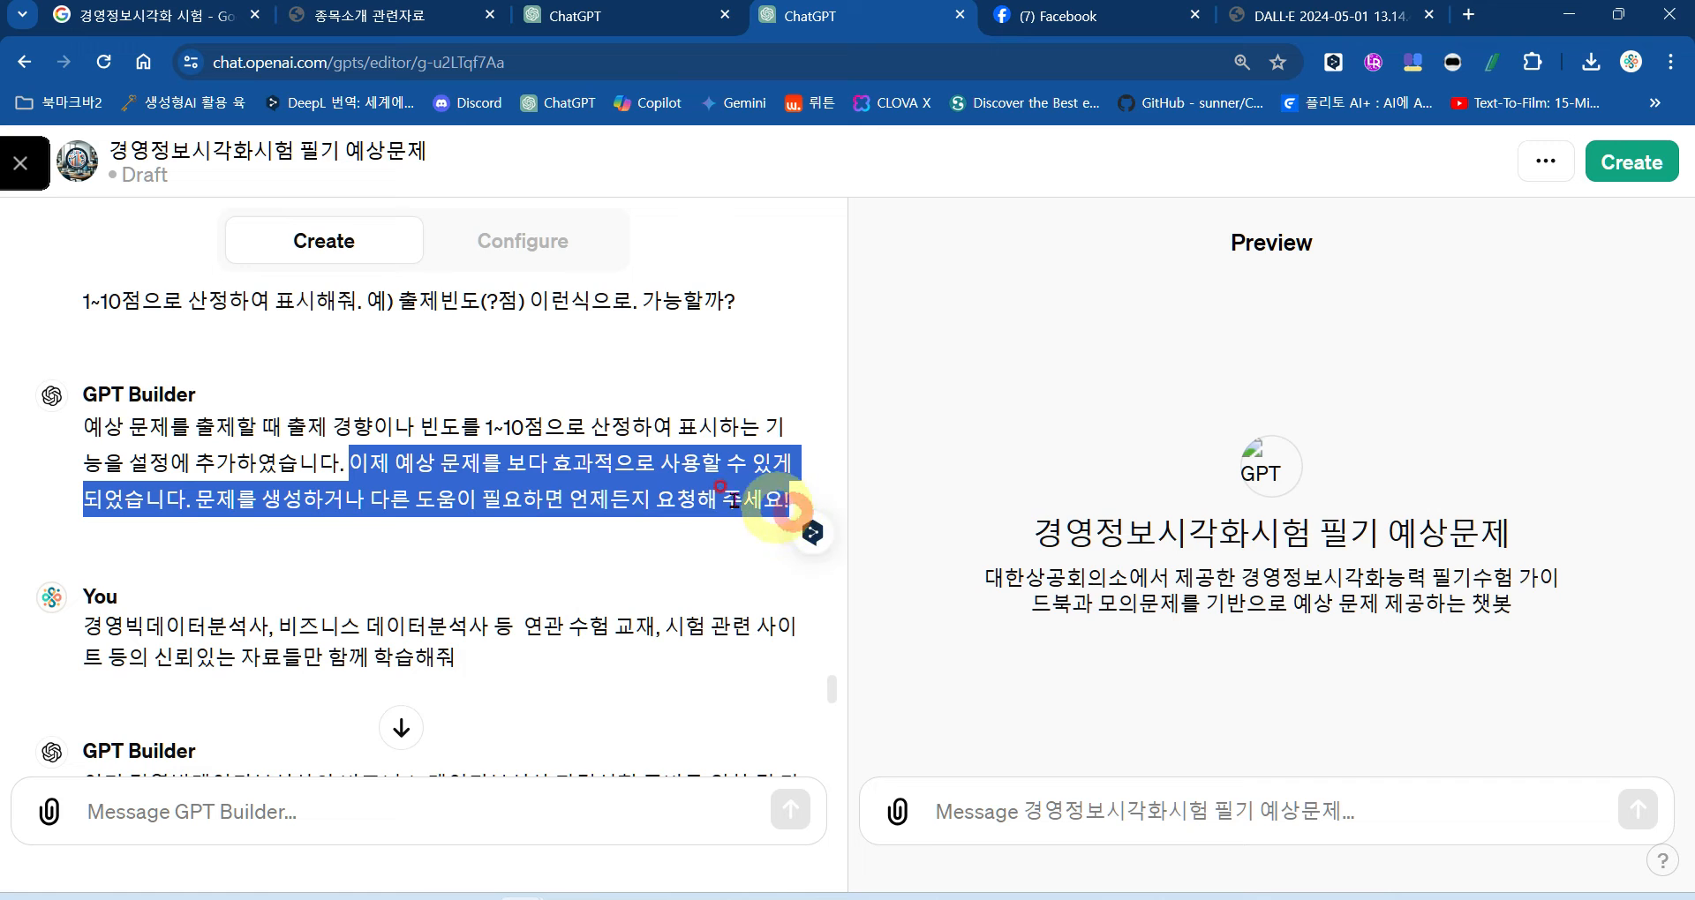
left_click(504, 459)
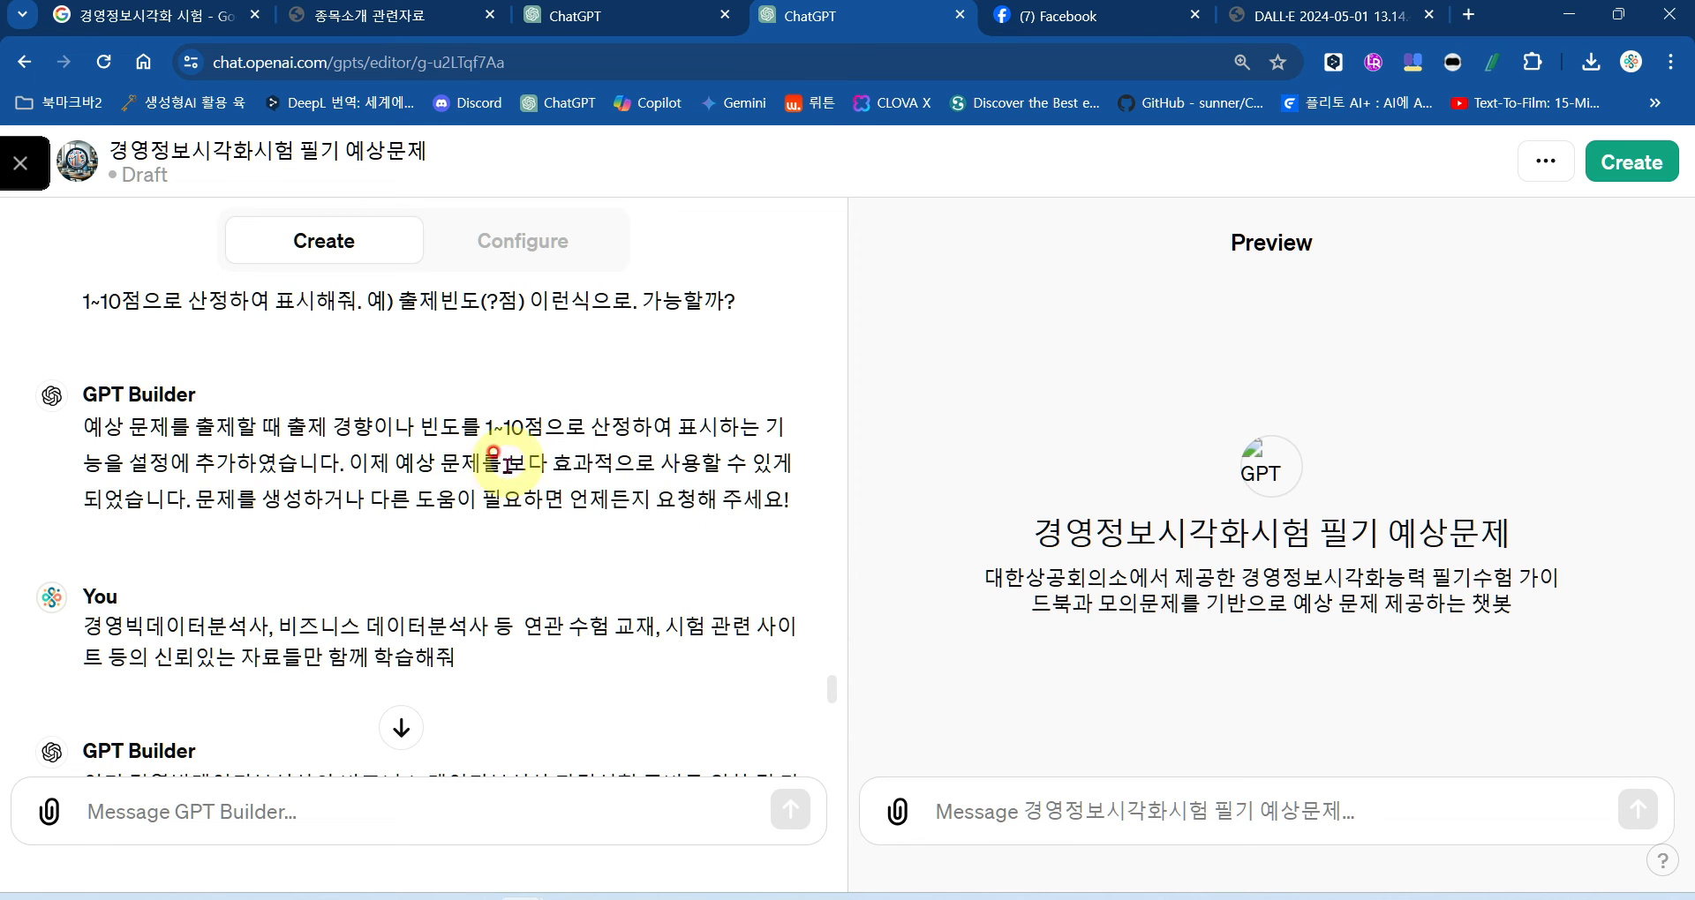
left_click(294, 464)
left_click(378, 458)
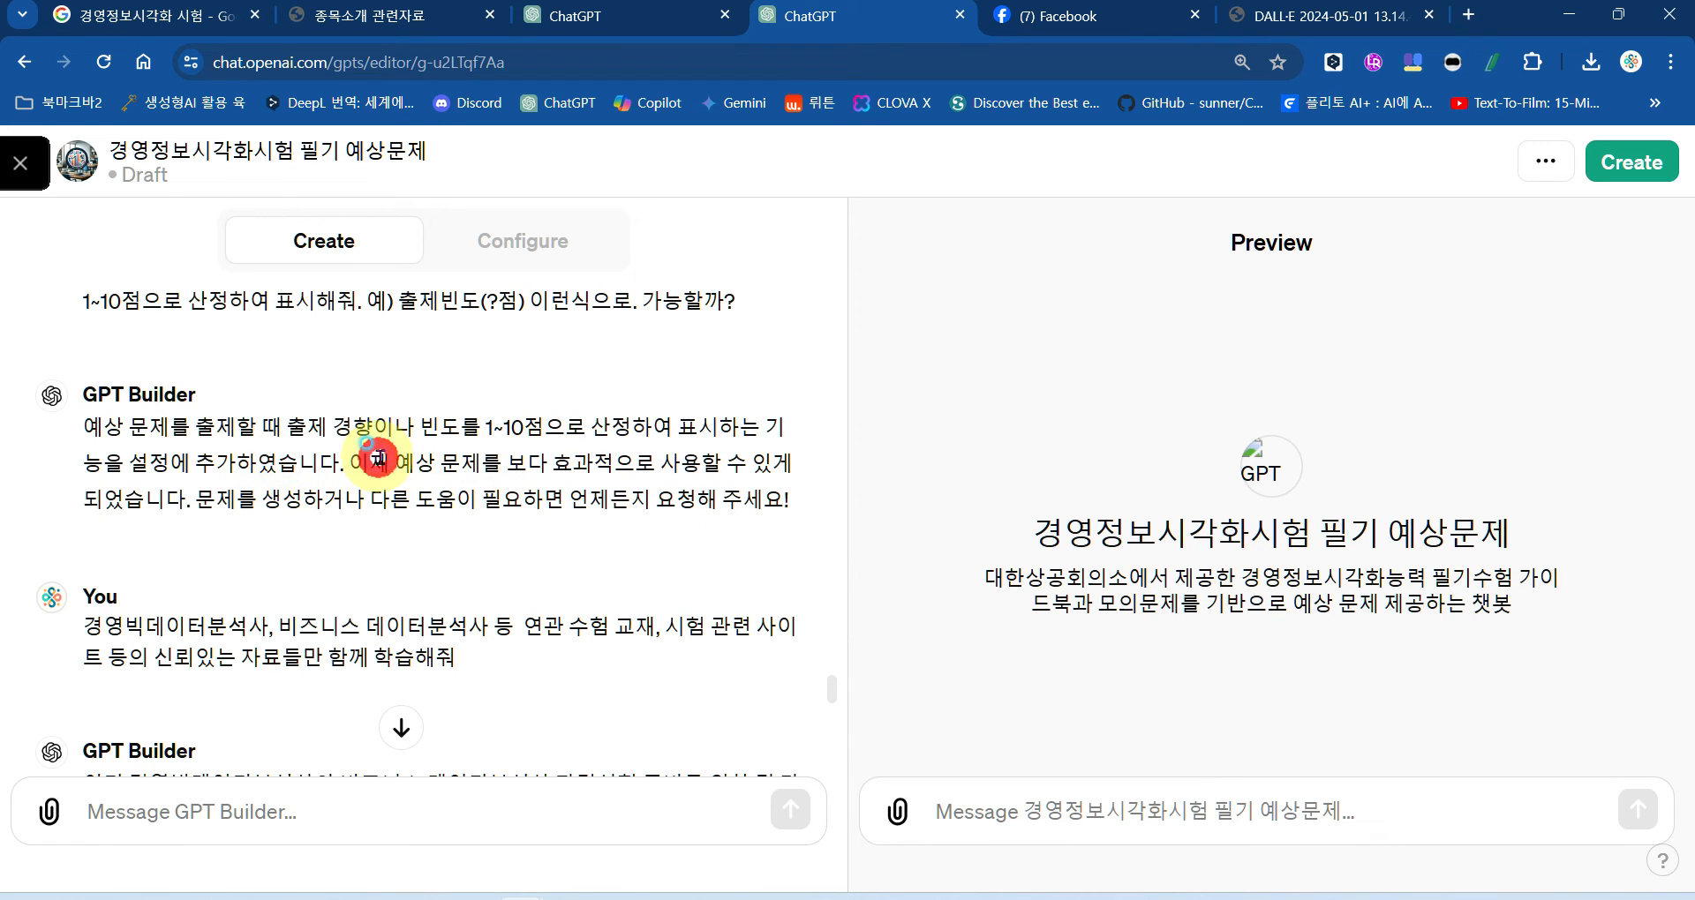
left_click_drag(378, 457, 698, 462)
left_click_drag(565, 499, 783, 496)
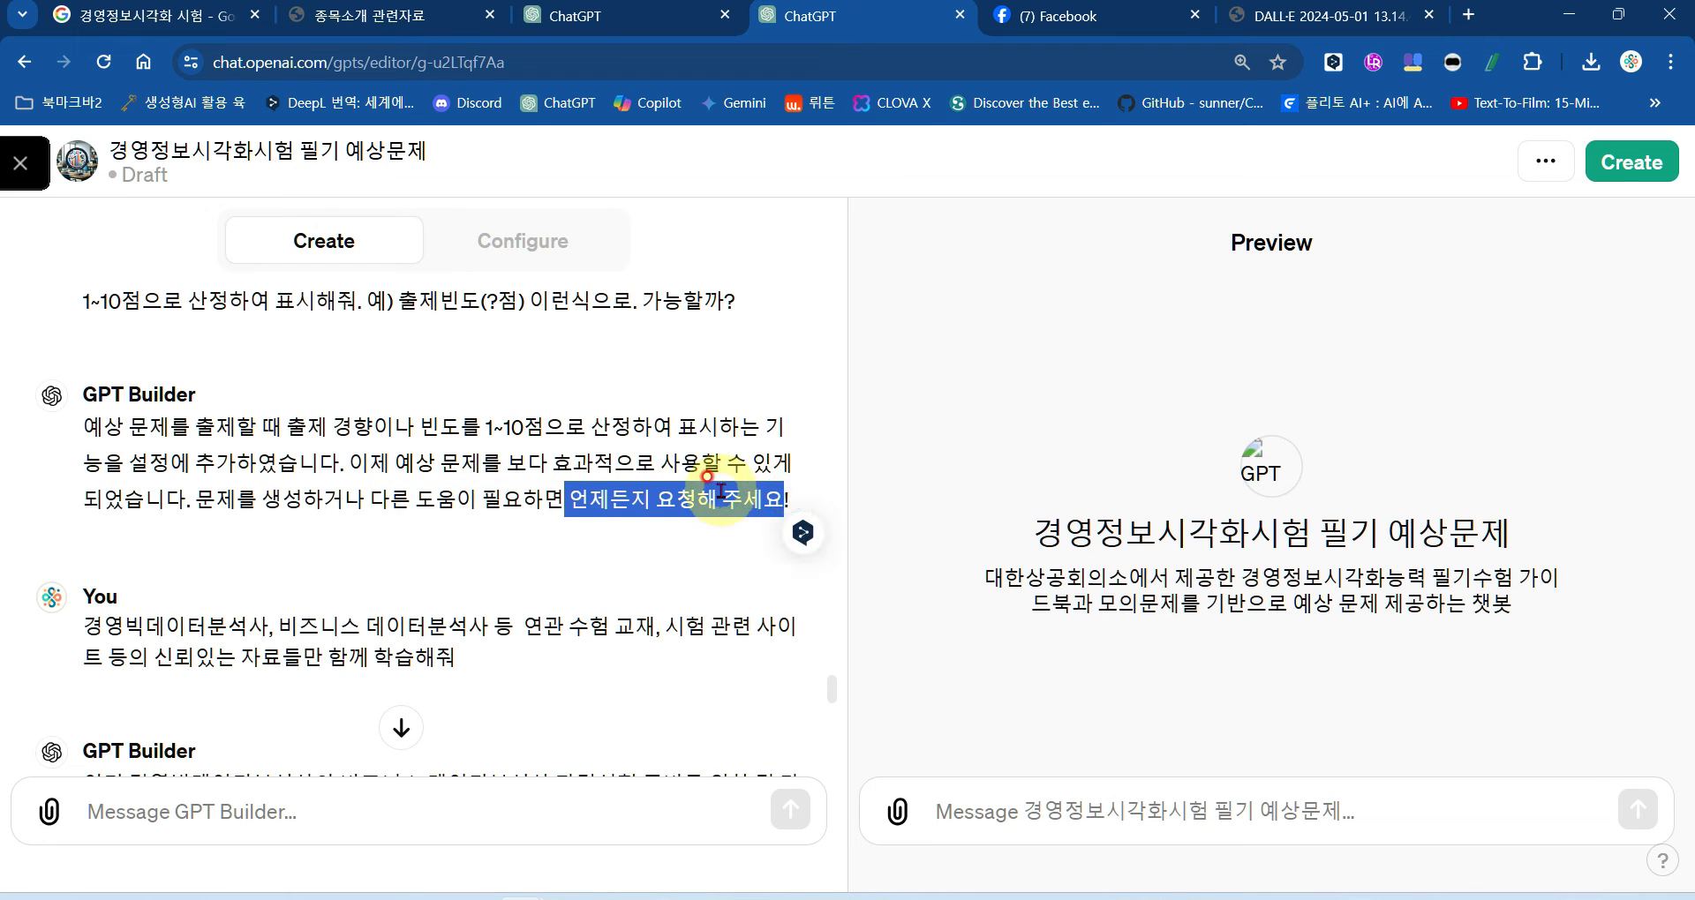
Step: Examine the request to learn reliable textbooks and sites for 경영빅데이터분석사 and 비즈니스 데이터분석사, highlighting both certification names and the full instruction
left_click_drag(831, 687, 835, 704)
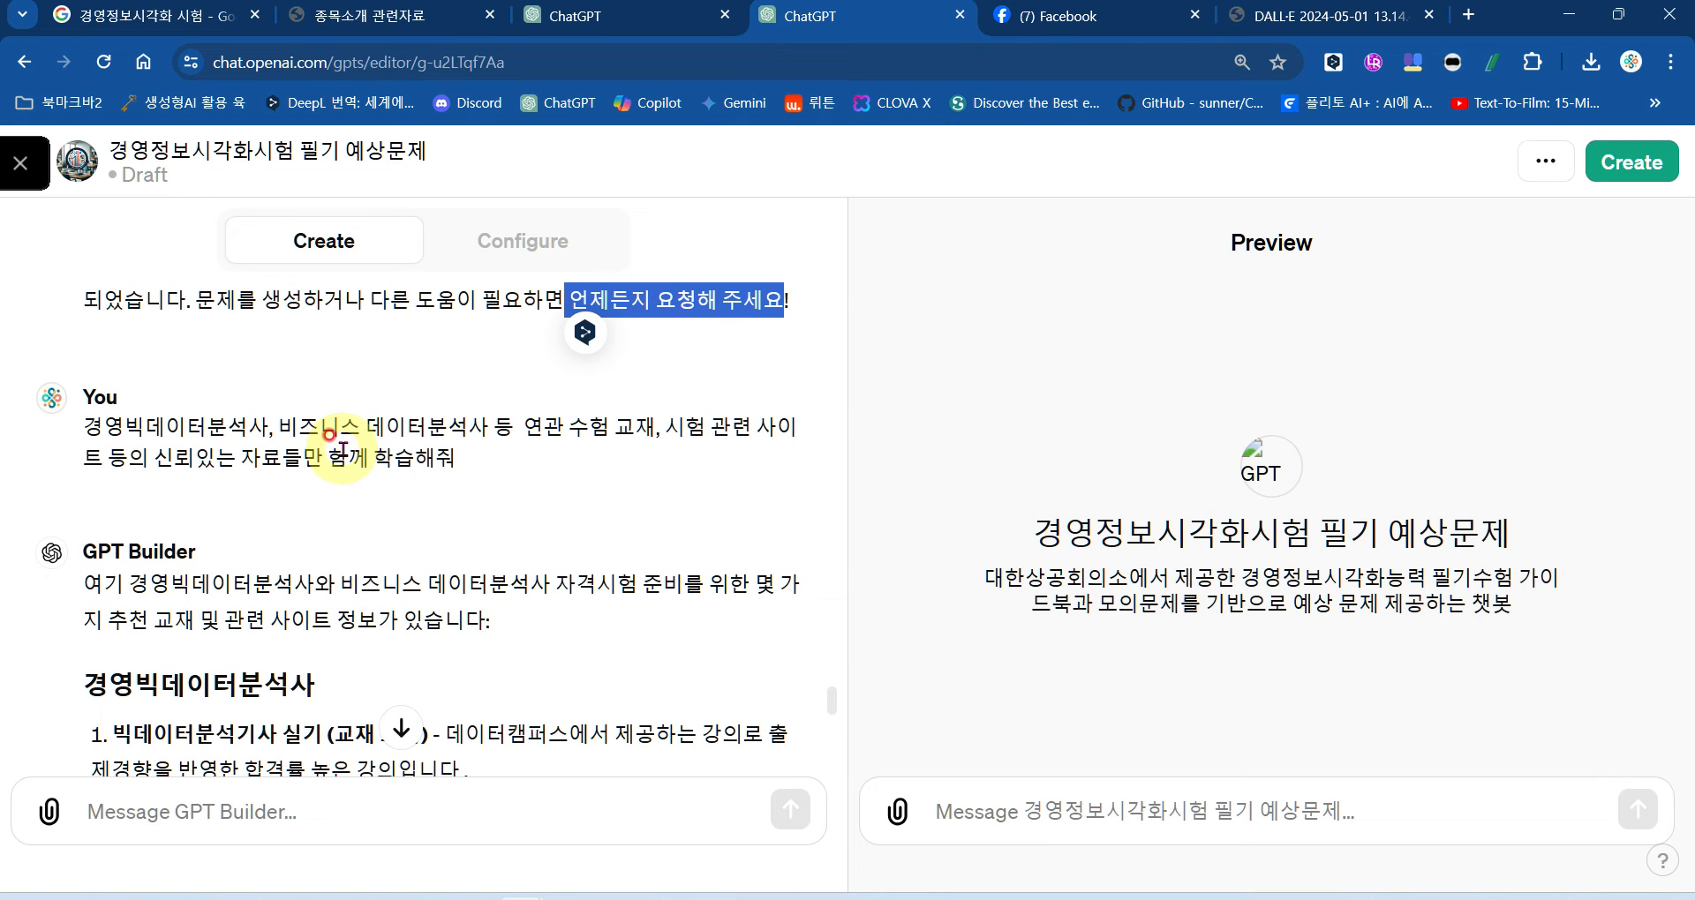
left_click(88, 428)
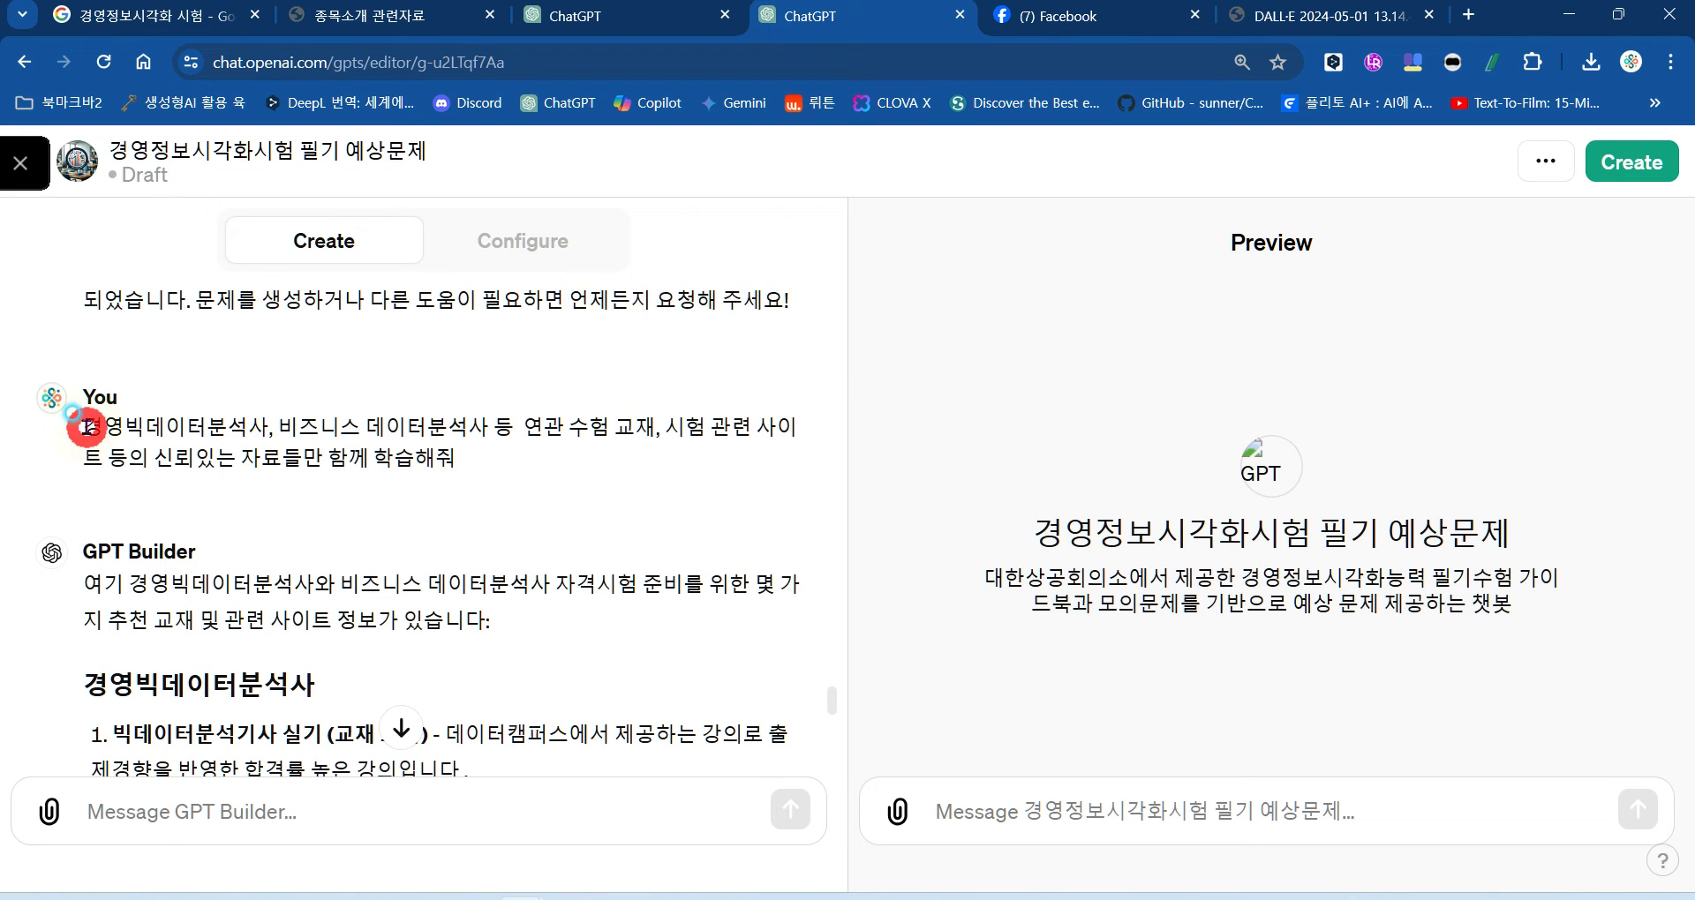
left_click_drag(87, 428, 265, 430)
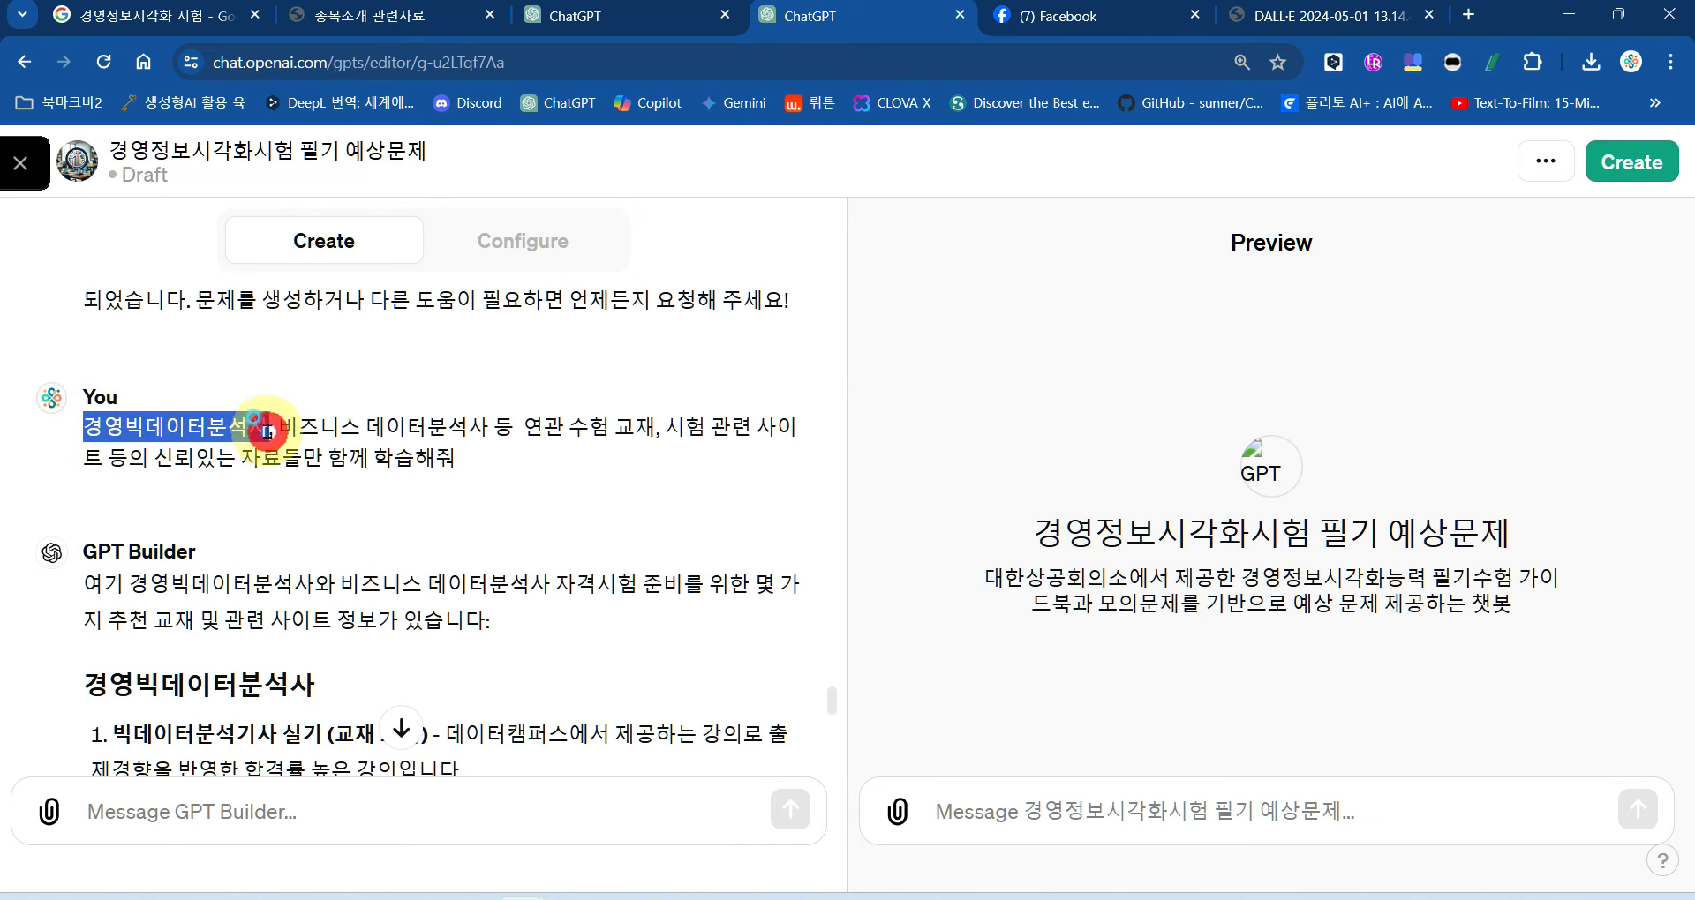
left_click(150, 433)
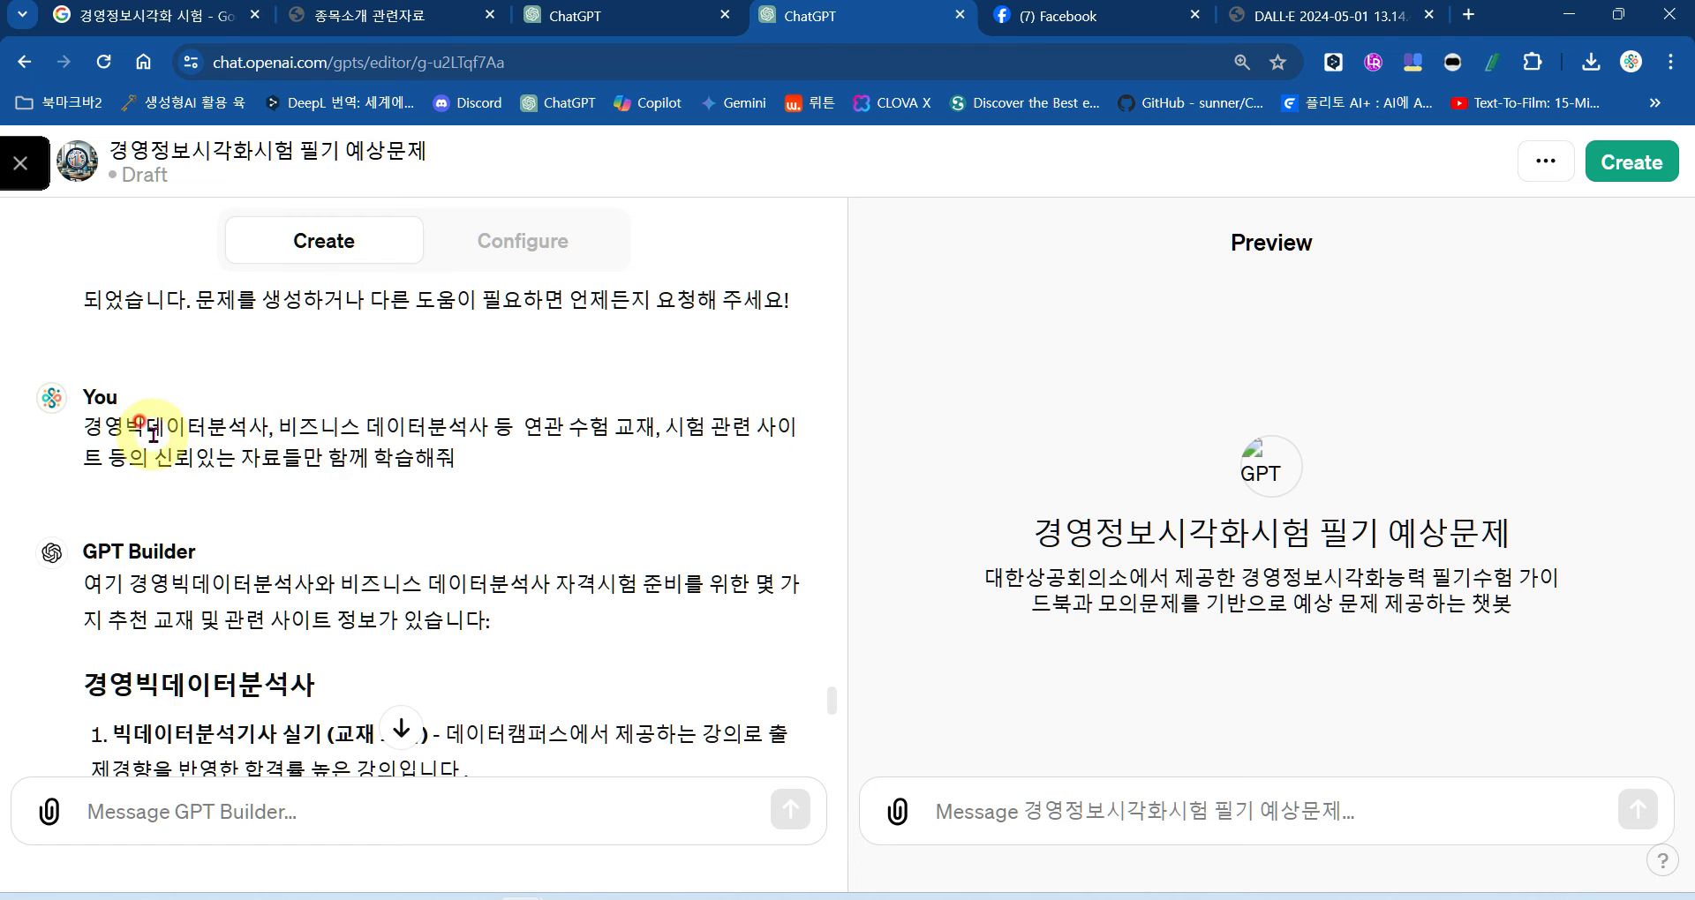
left_click(170, 433)
left_click_drag(265, 430, 50, 422)
left_click(365, 441)
left_click_drag(269, 429, 488, 430)
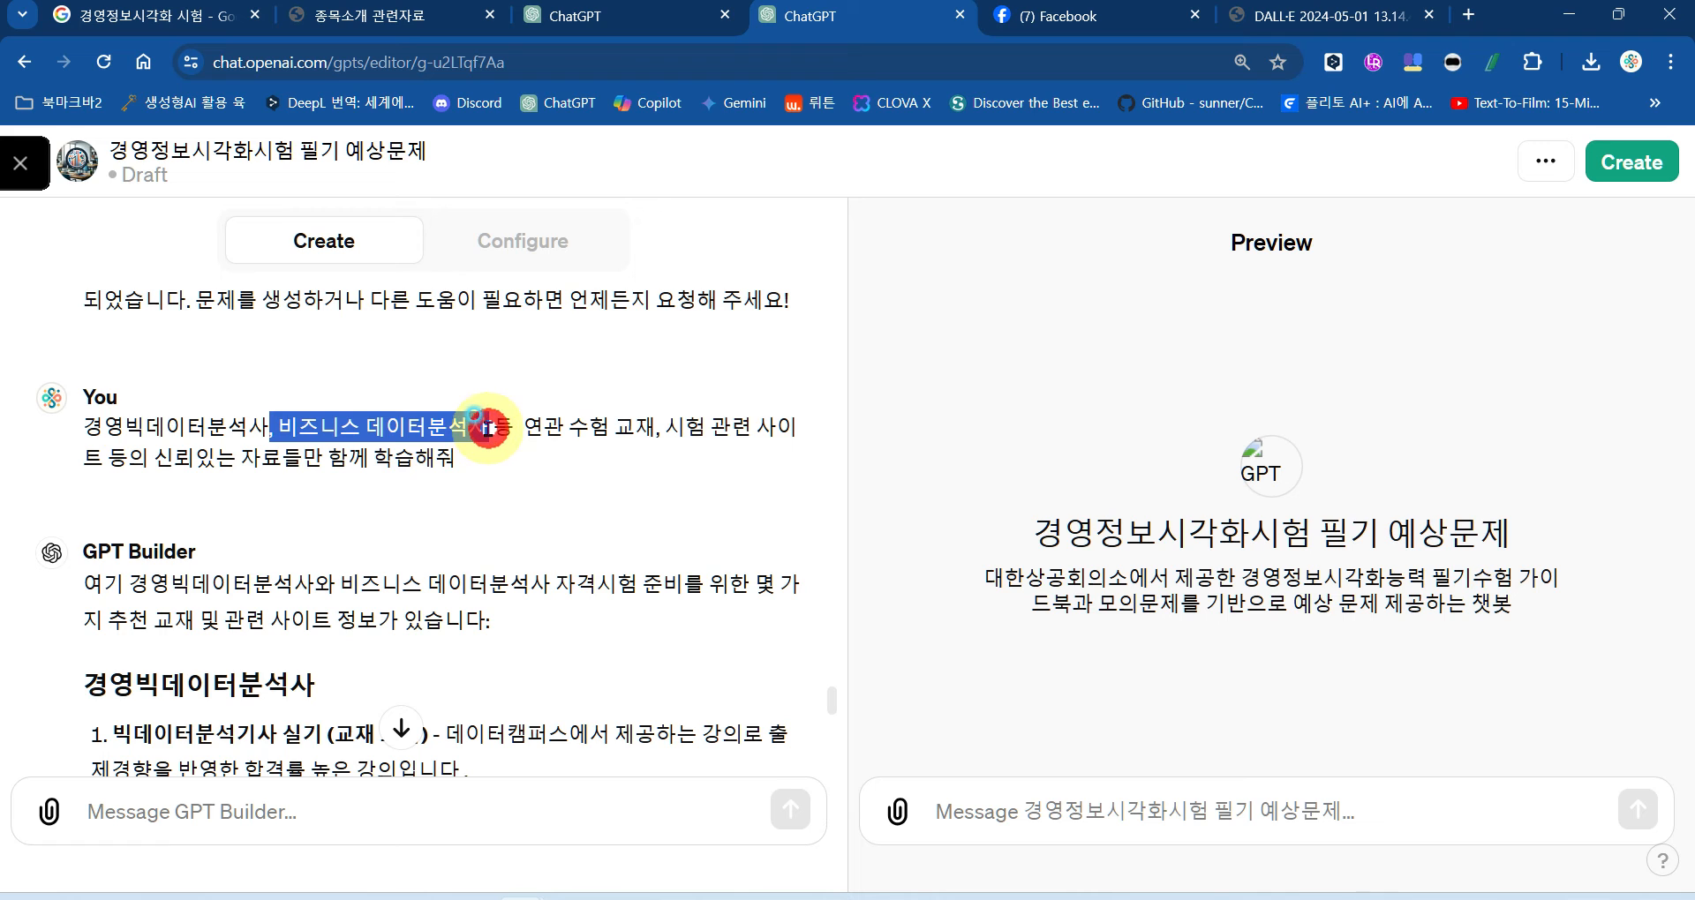
left_click(540, 427)
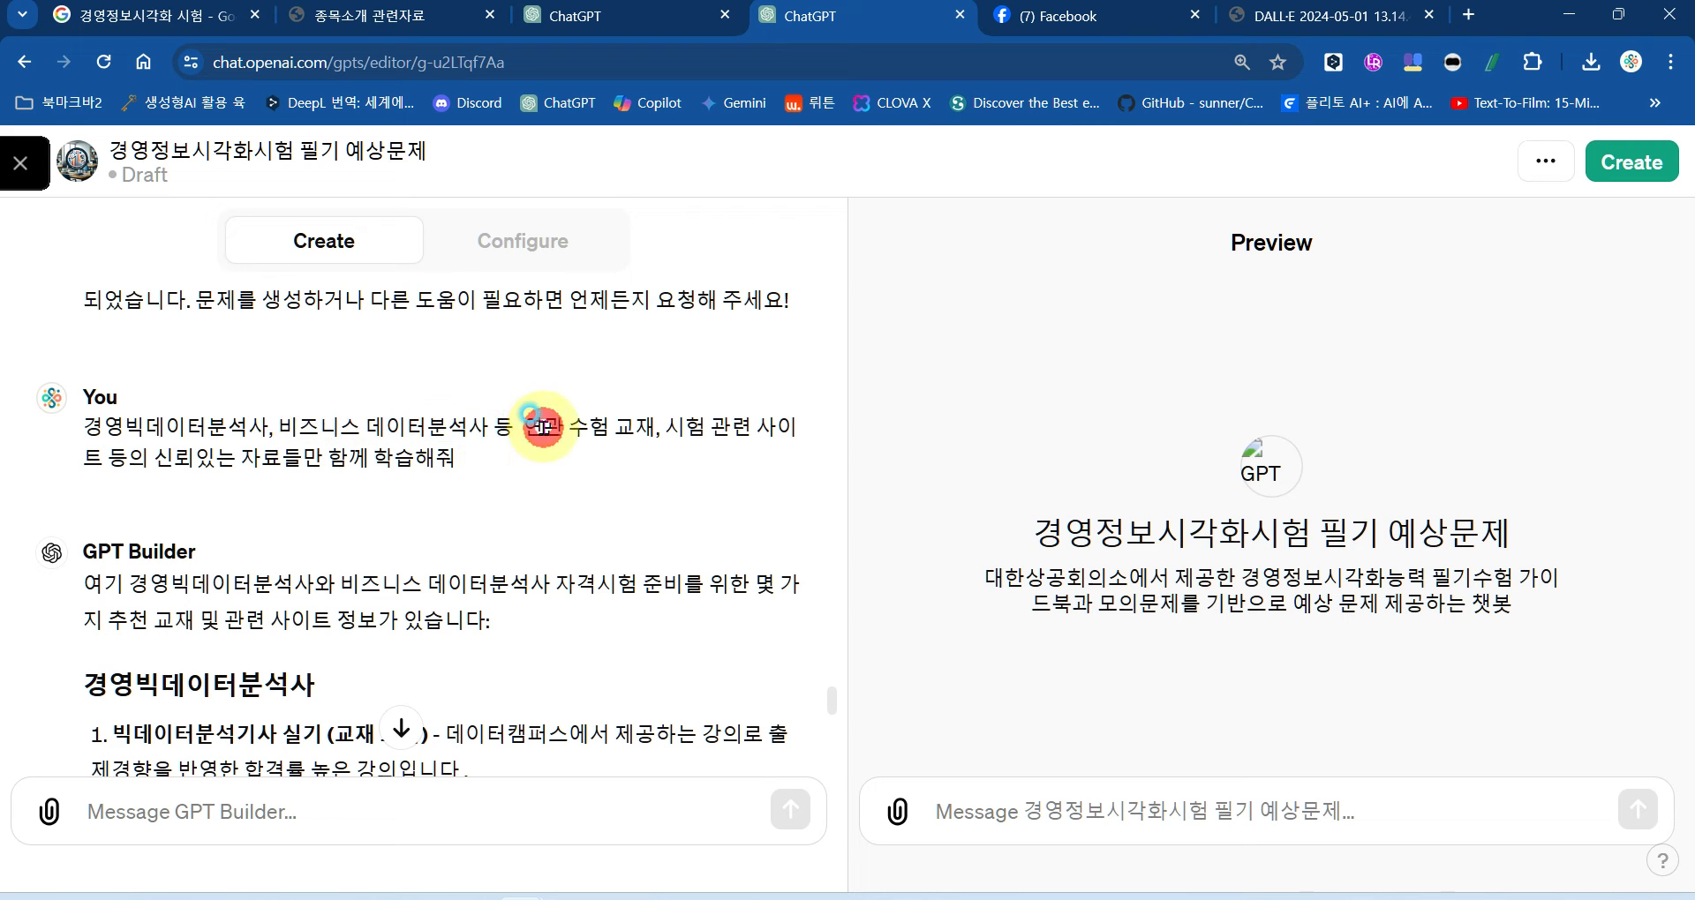
left_click_drag(85, 430, 436, 455)
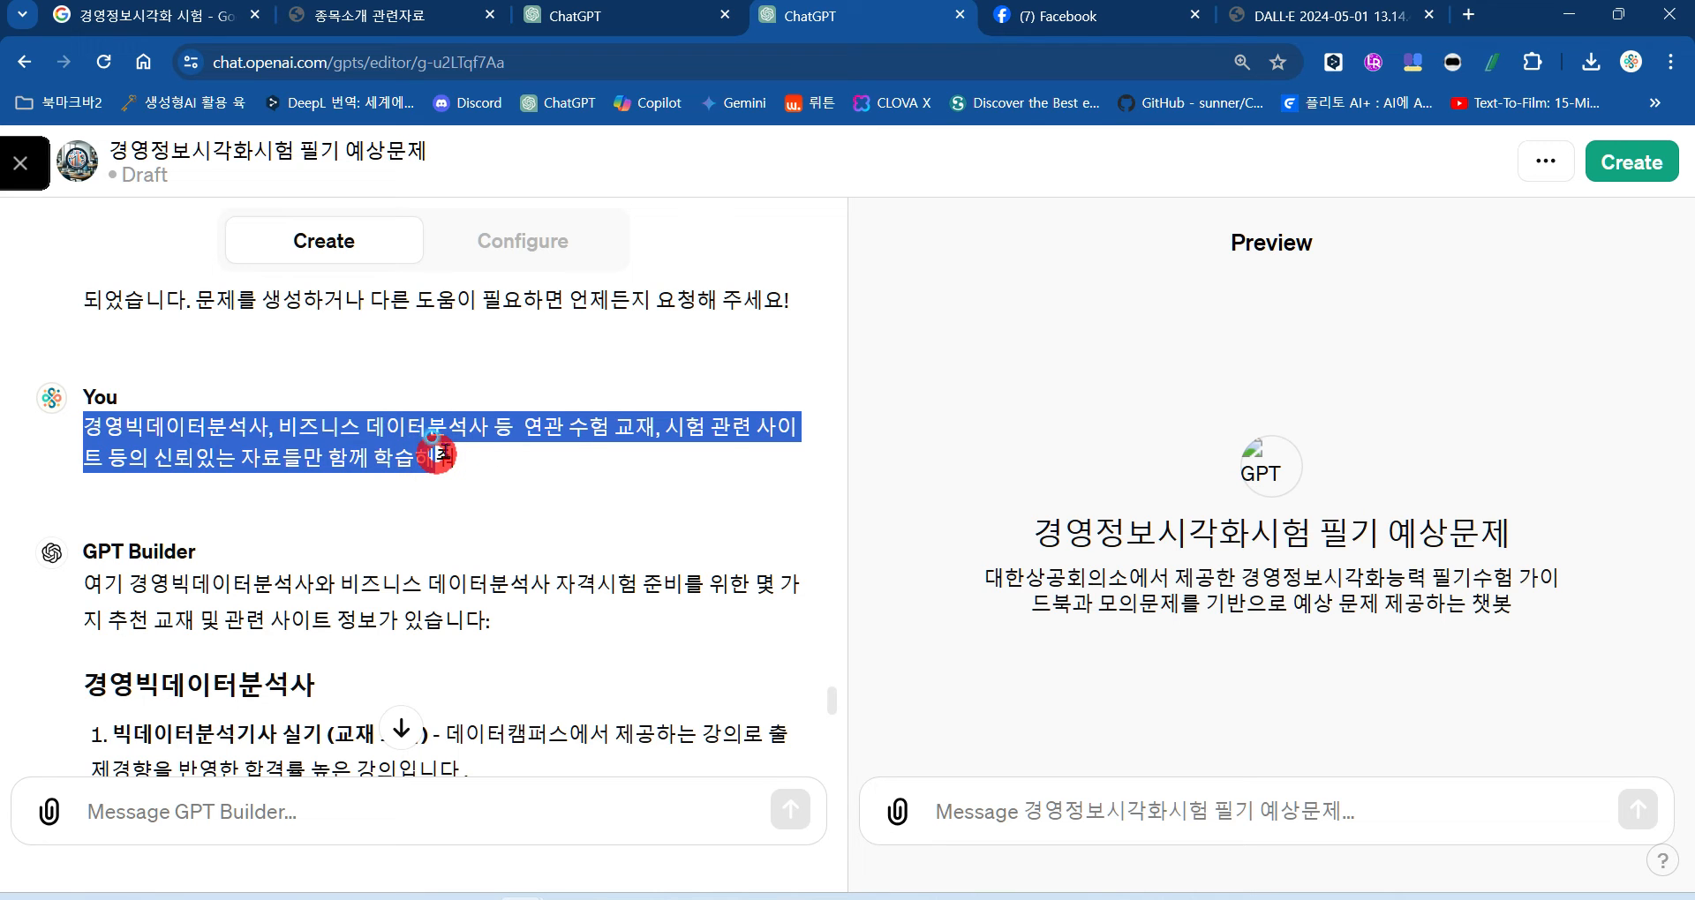
left_click(484, 455)
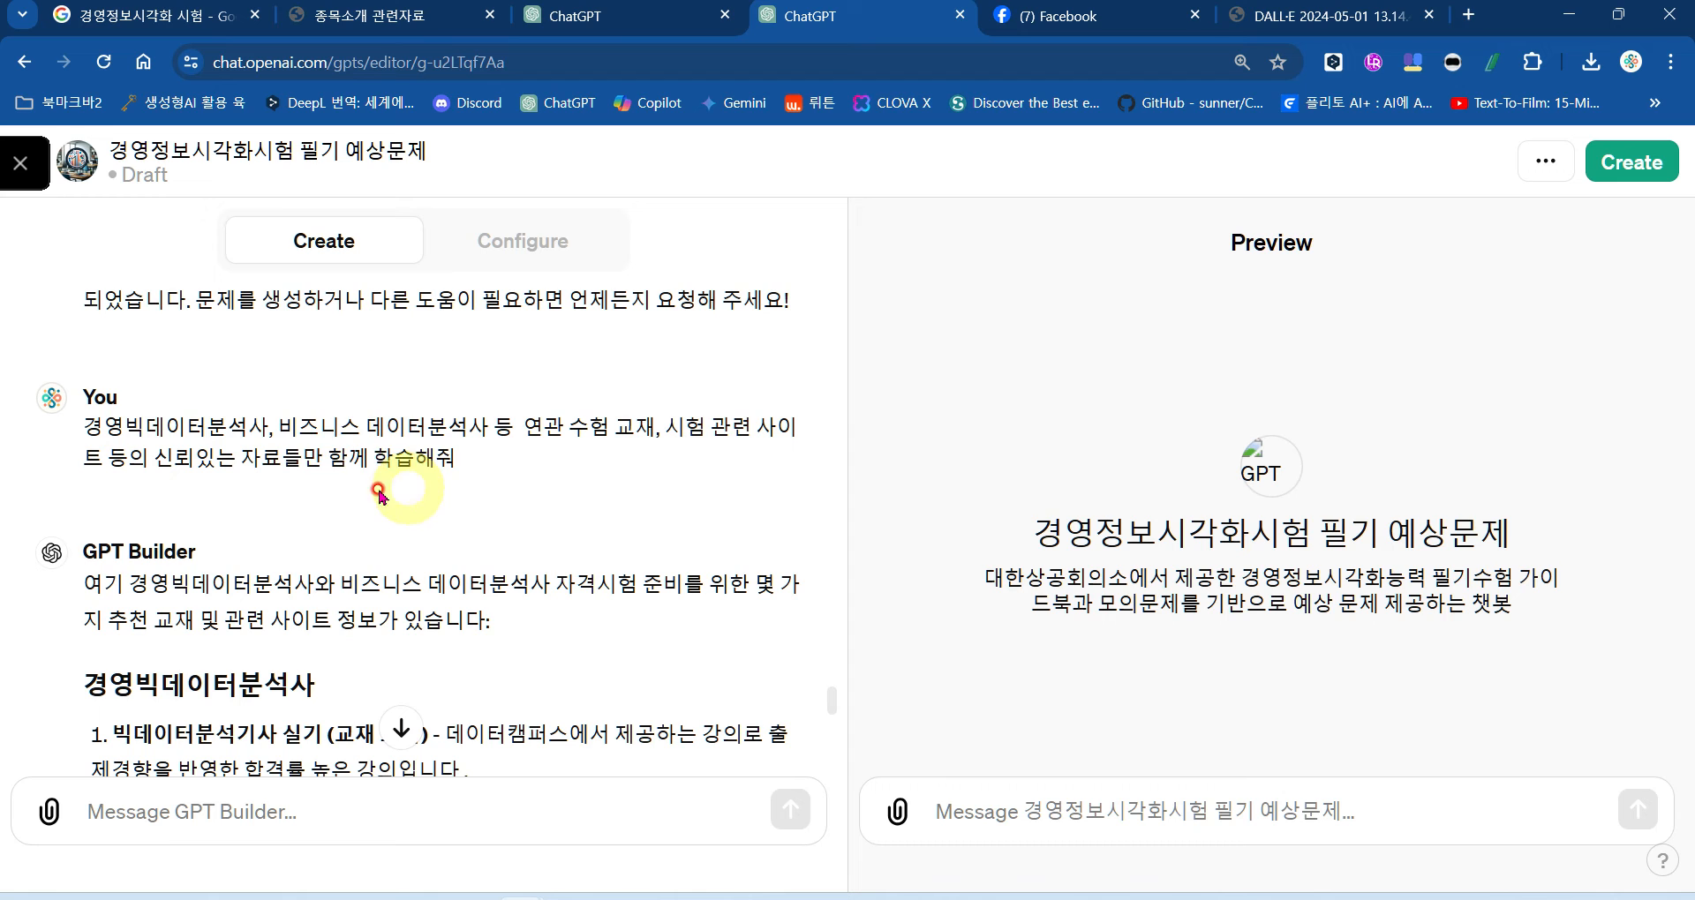
left_click_drag(328, 457, 492, 466)
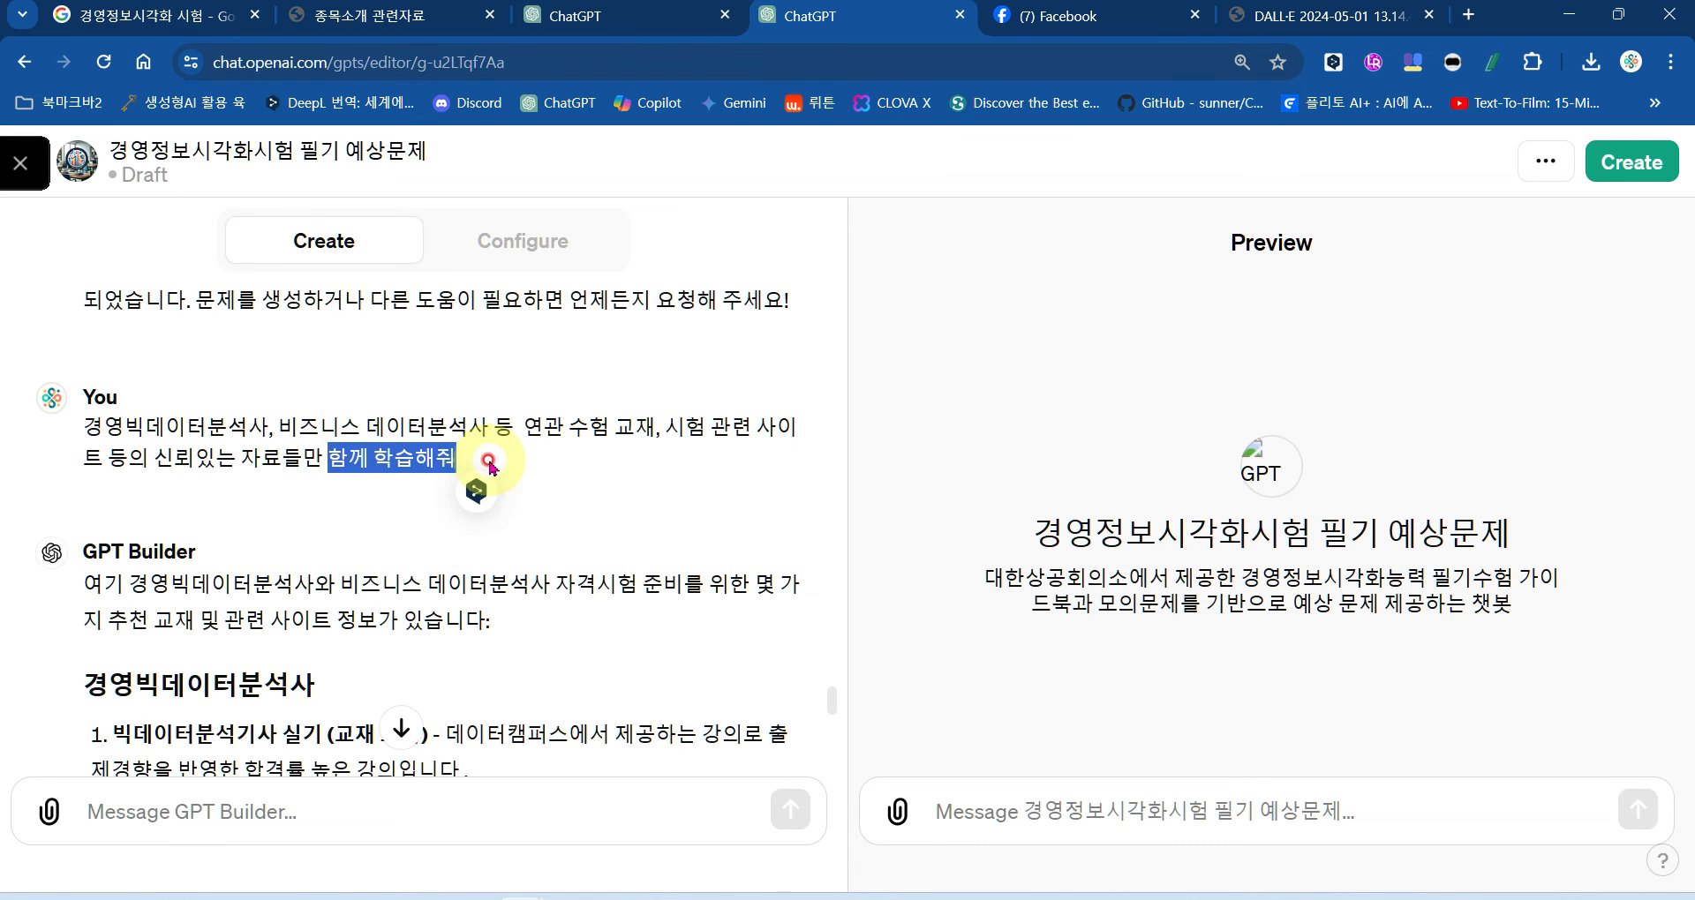
Step: Look through GPT Builder's recommended textbooks and related sites for the two data analyst certifications, highlighting the introductory sentence
scroll(490, 466, "down", 2)
left_click_drag(402, 420, 579, 474)
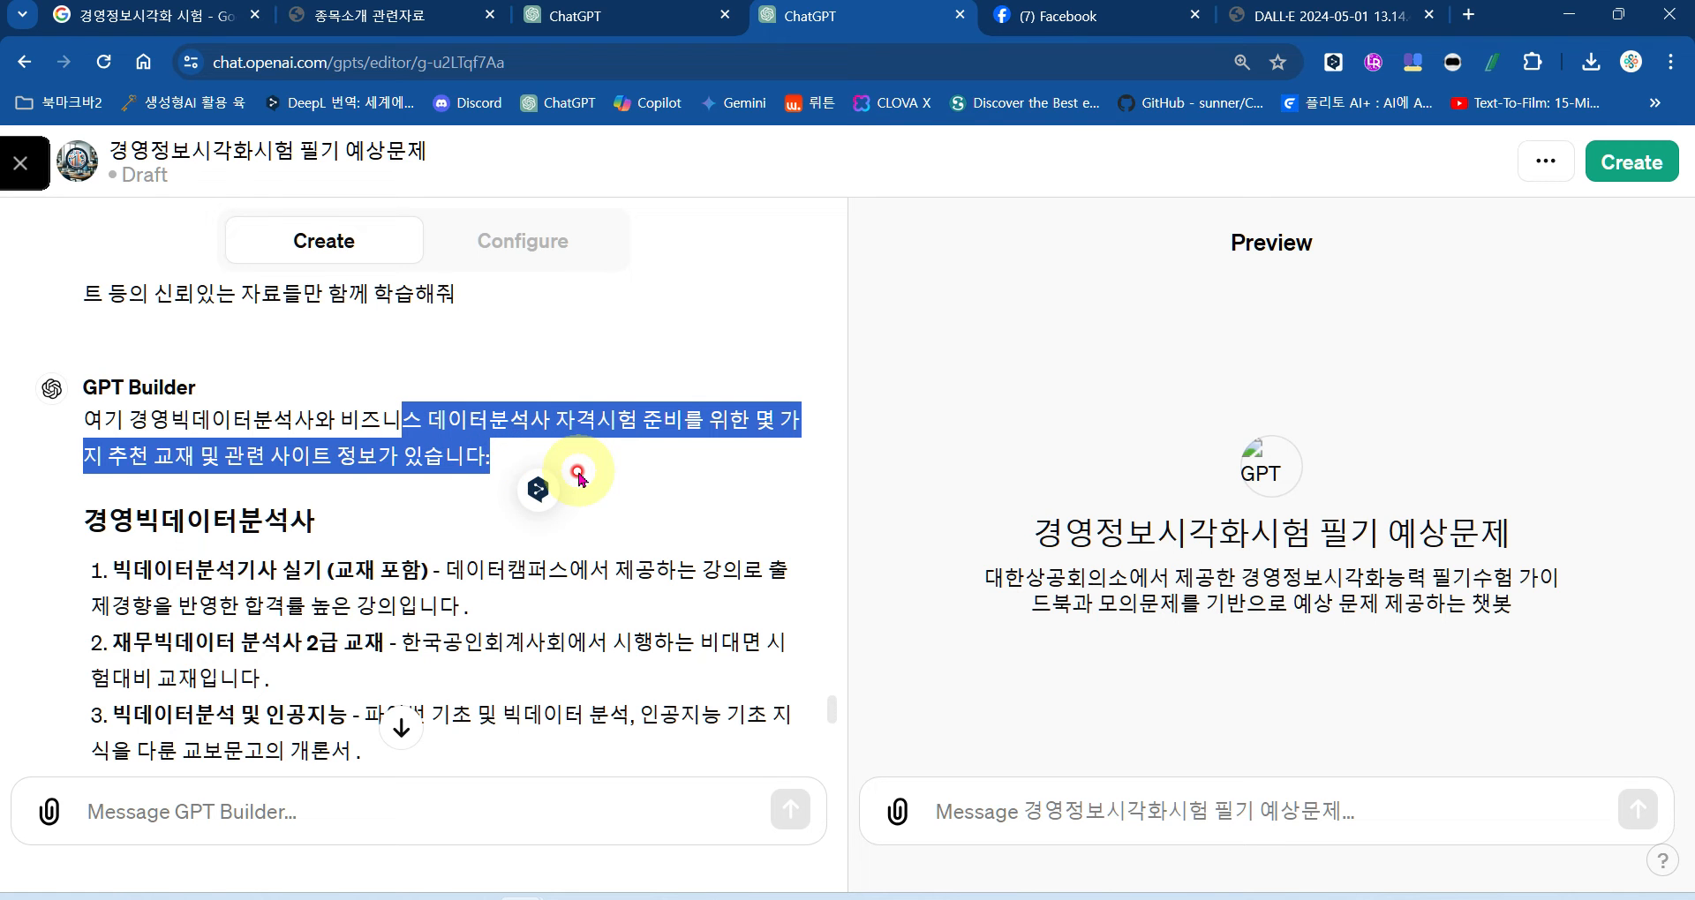
scroll(578, 474, "down", 3)
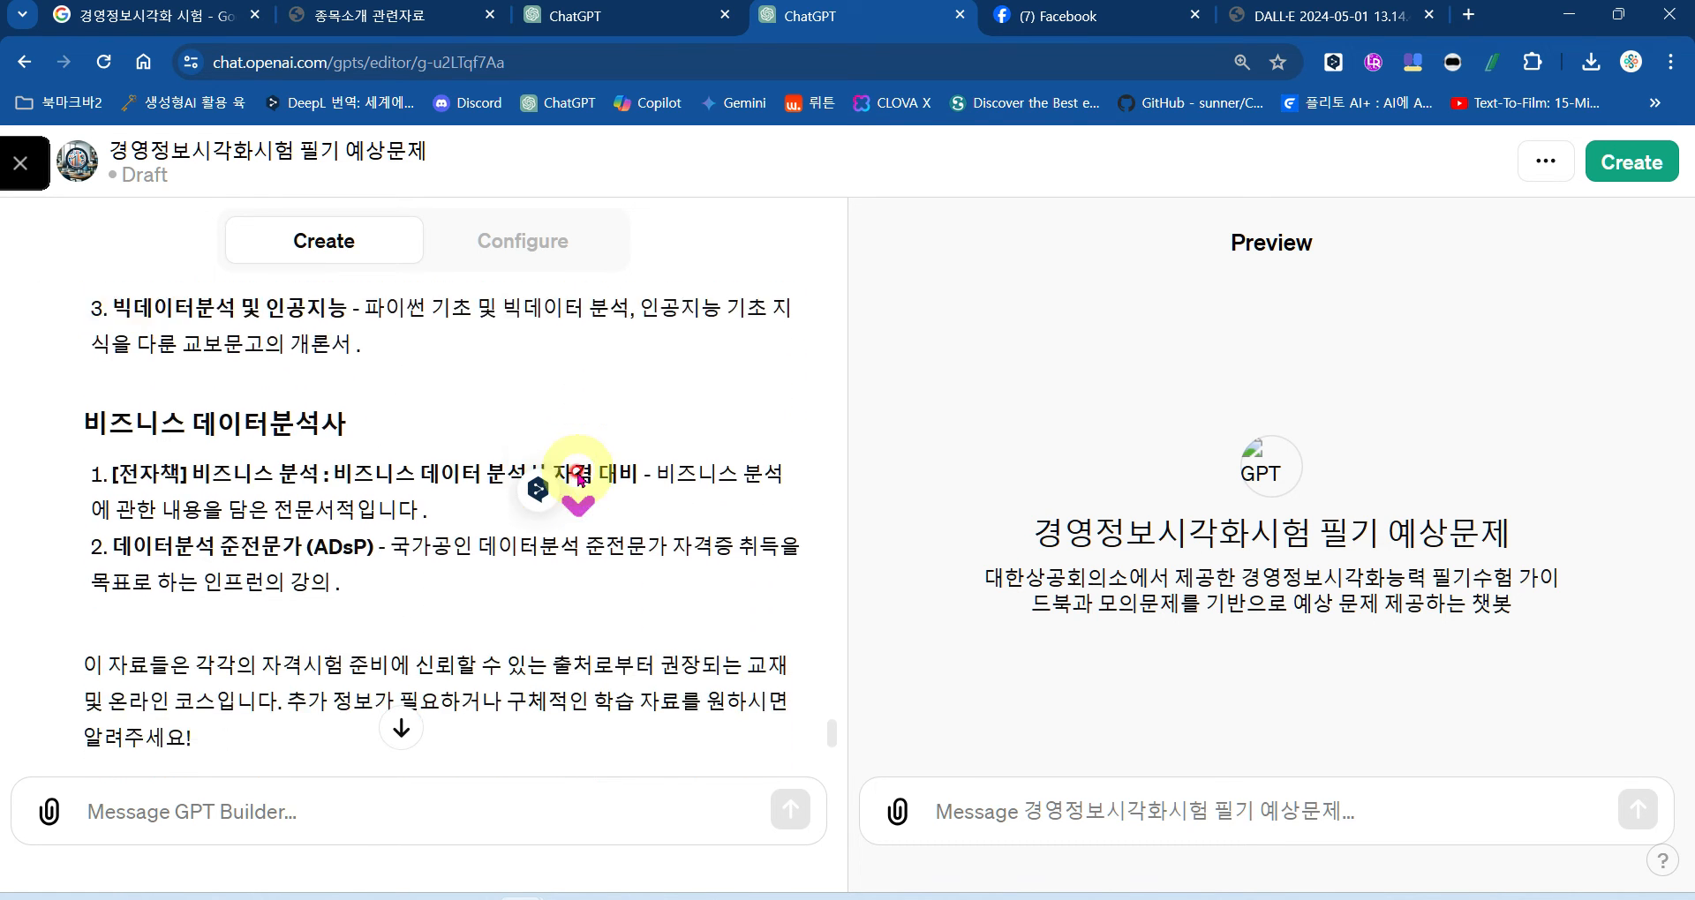
scroll(556, 481, "down", 2)
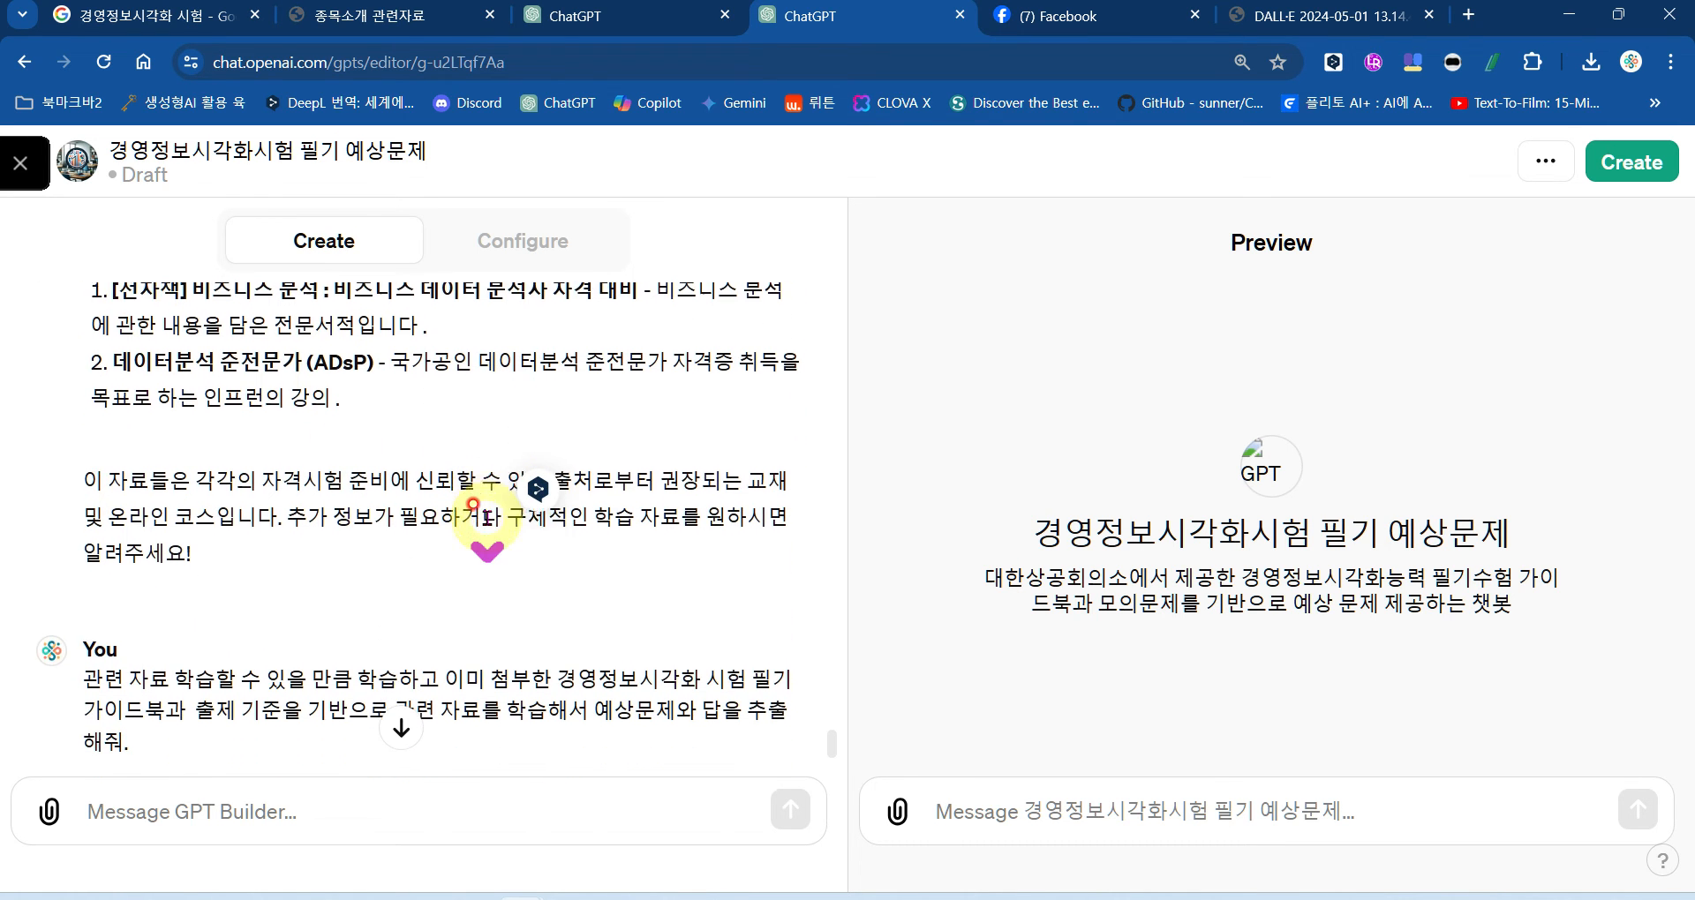
Step: Examine the request to study related materials with the attached guidebook and exam criteria, highlighting the exam name and the question-and-answer extraction wording
scroll(486, 518, "down", 3)
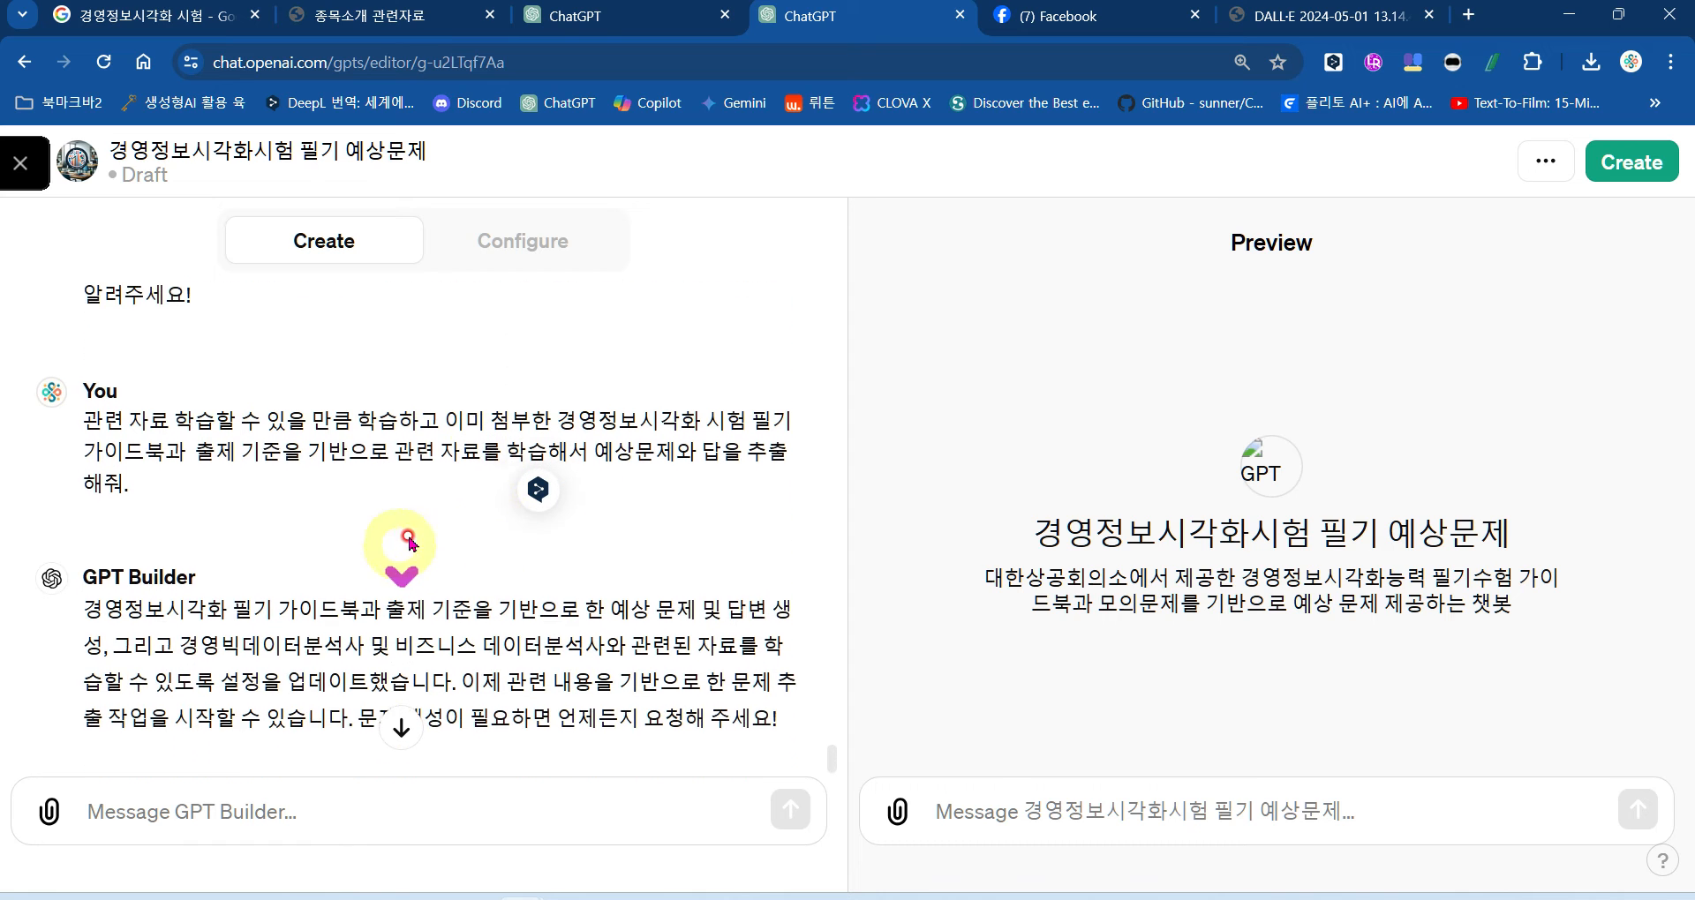
left_click_drag(103, 363, 300, 416)
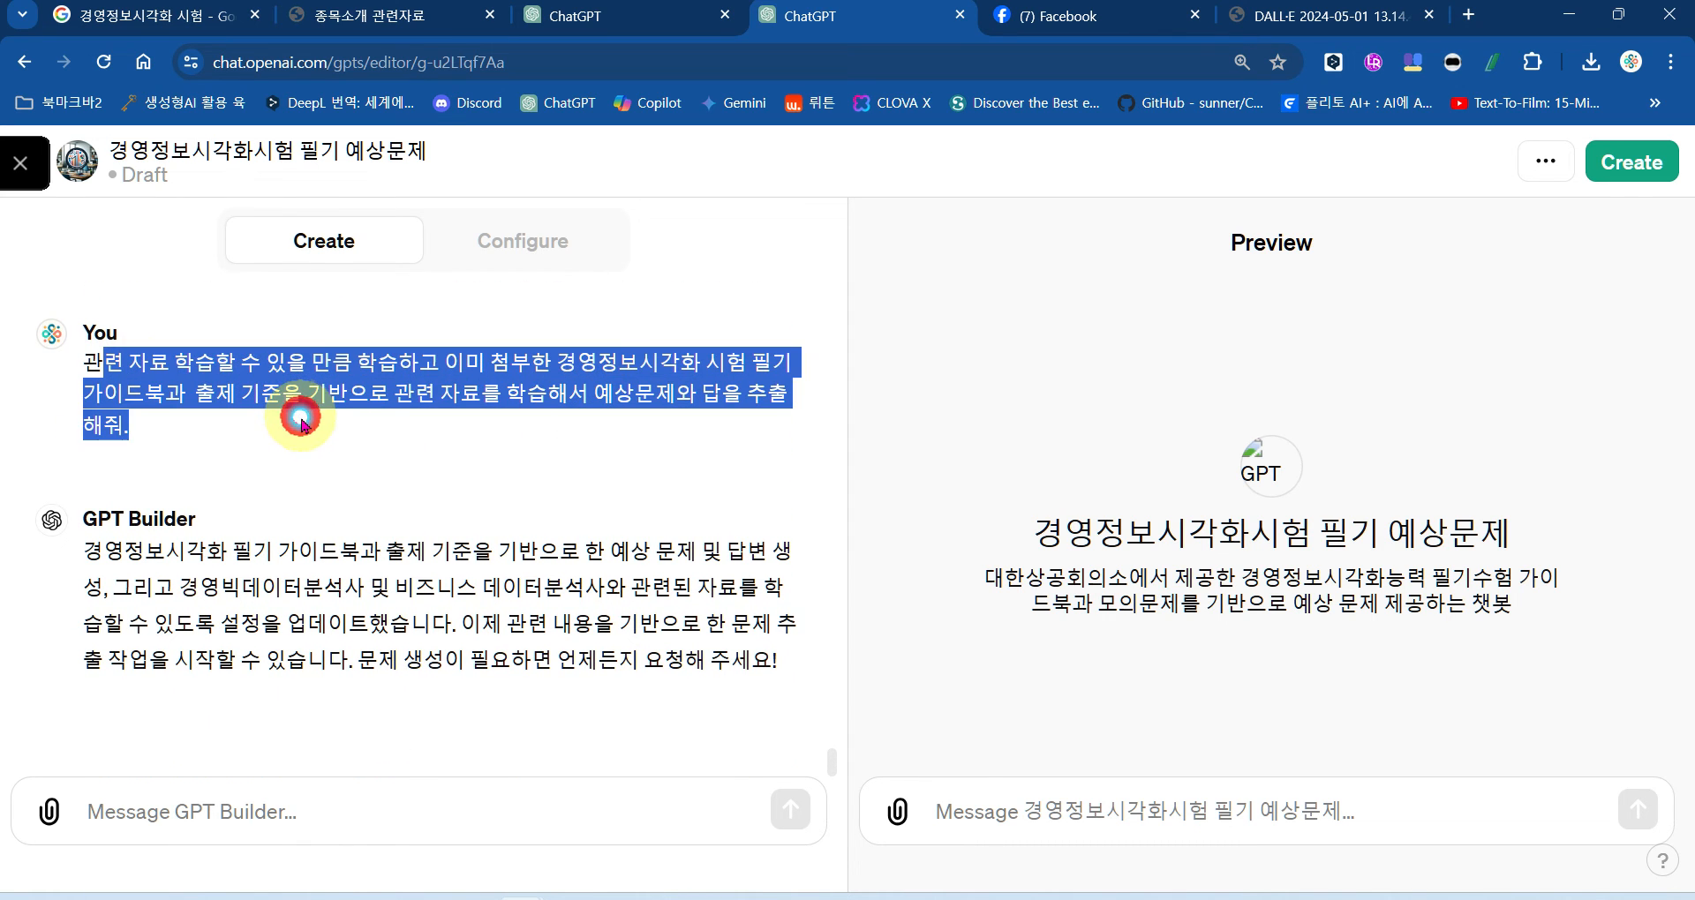
left_click(563, 367)
left_click_drag(558, 362, 794, 363)
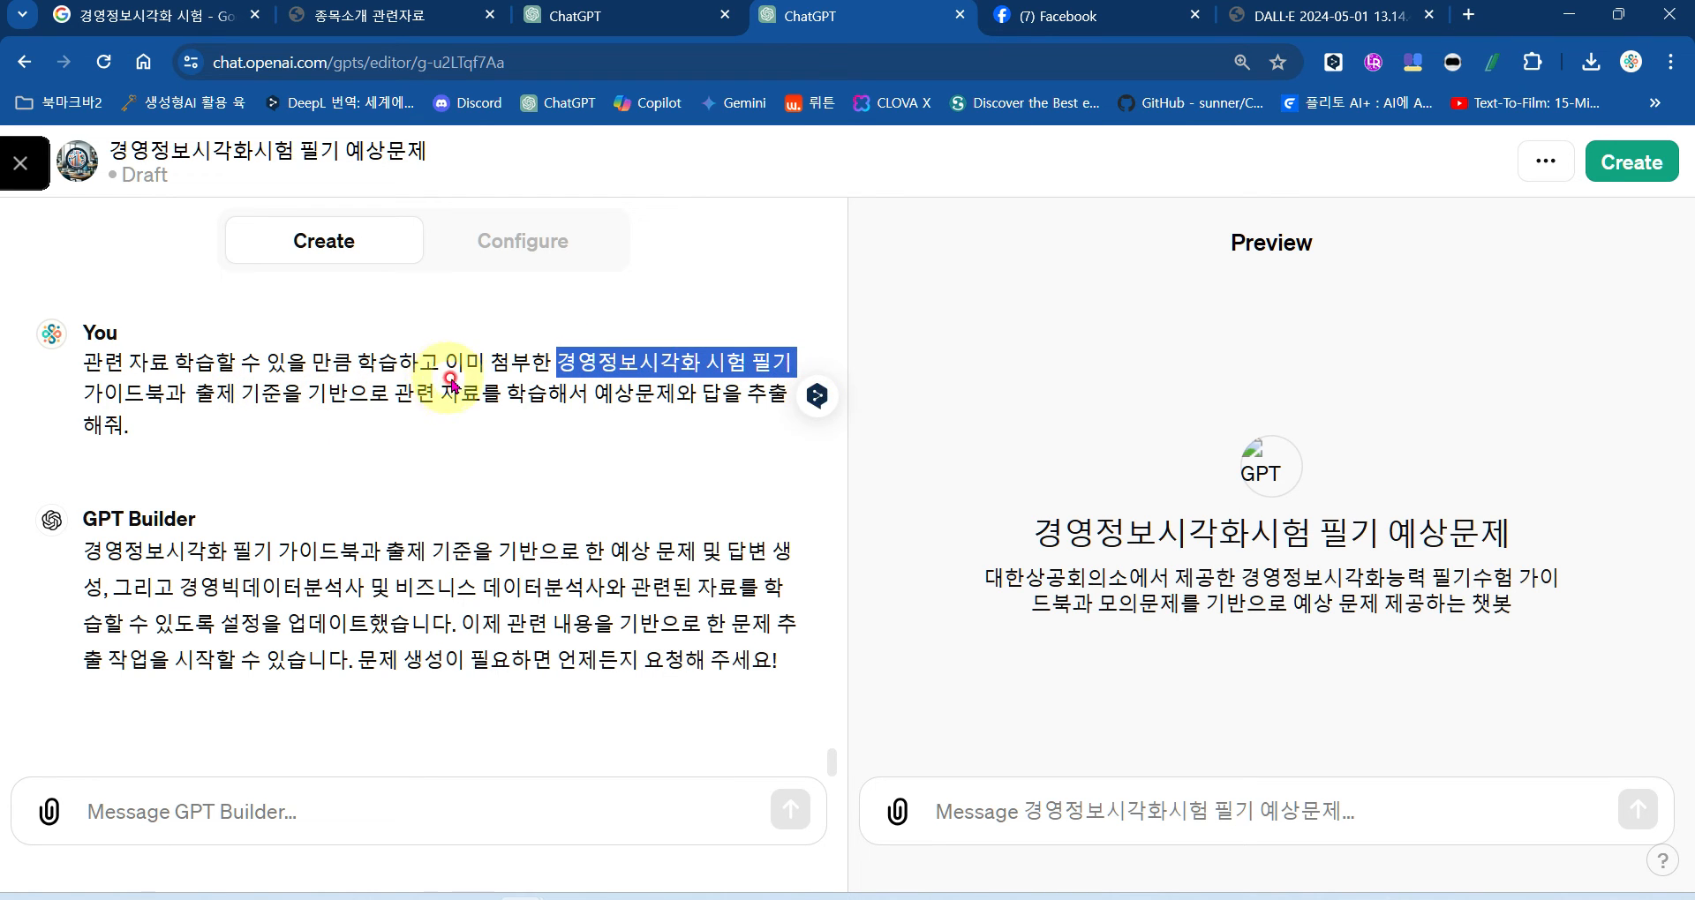
left_click_drag(445, 361, 482, 394)
left_click_drag(589, 393, 692, 416)
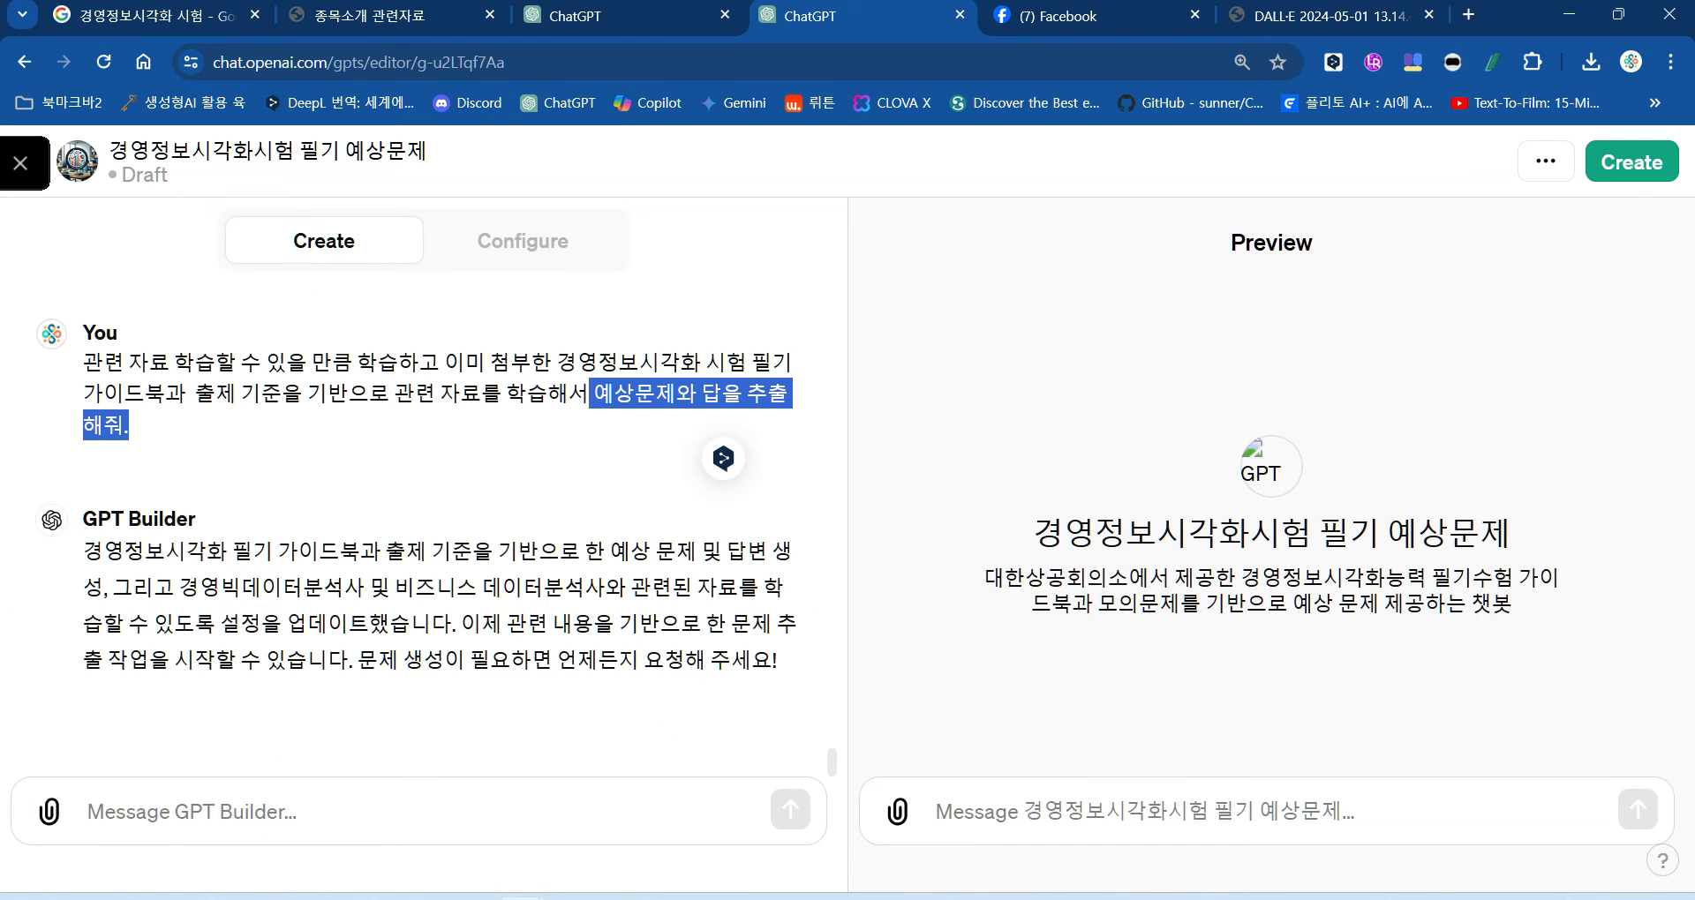
Step: Draft the GPT Builder message "경영정보시각화 시험 필기 예상 문제 추출을 위한 너의 주비사항에 대해 10점 만점으로 자체 평가해주고 나에게 추가 요청할 것들을 요청해줘"
left_click(643, 897)
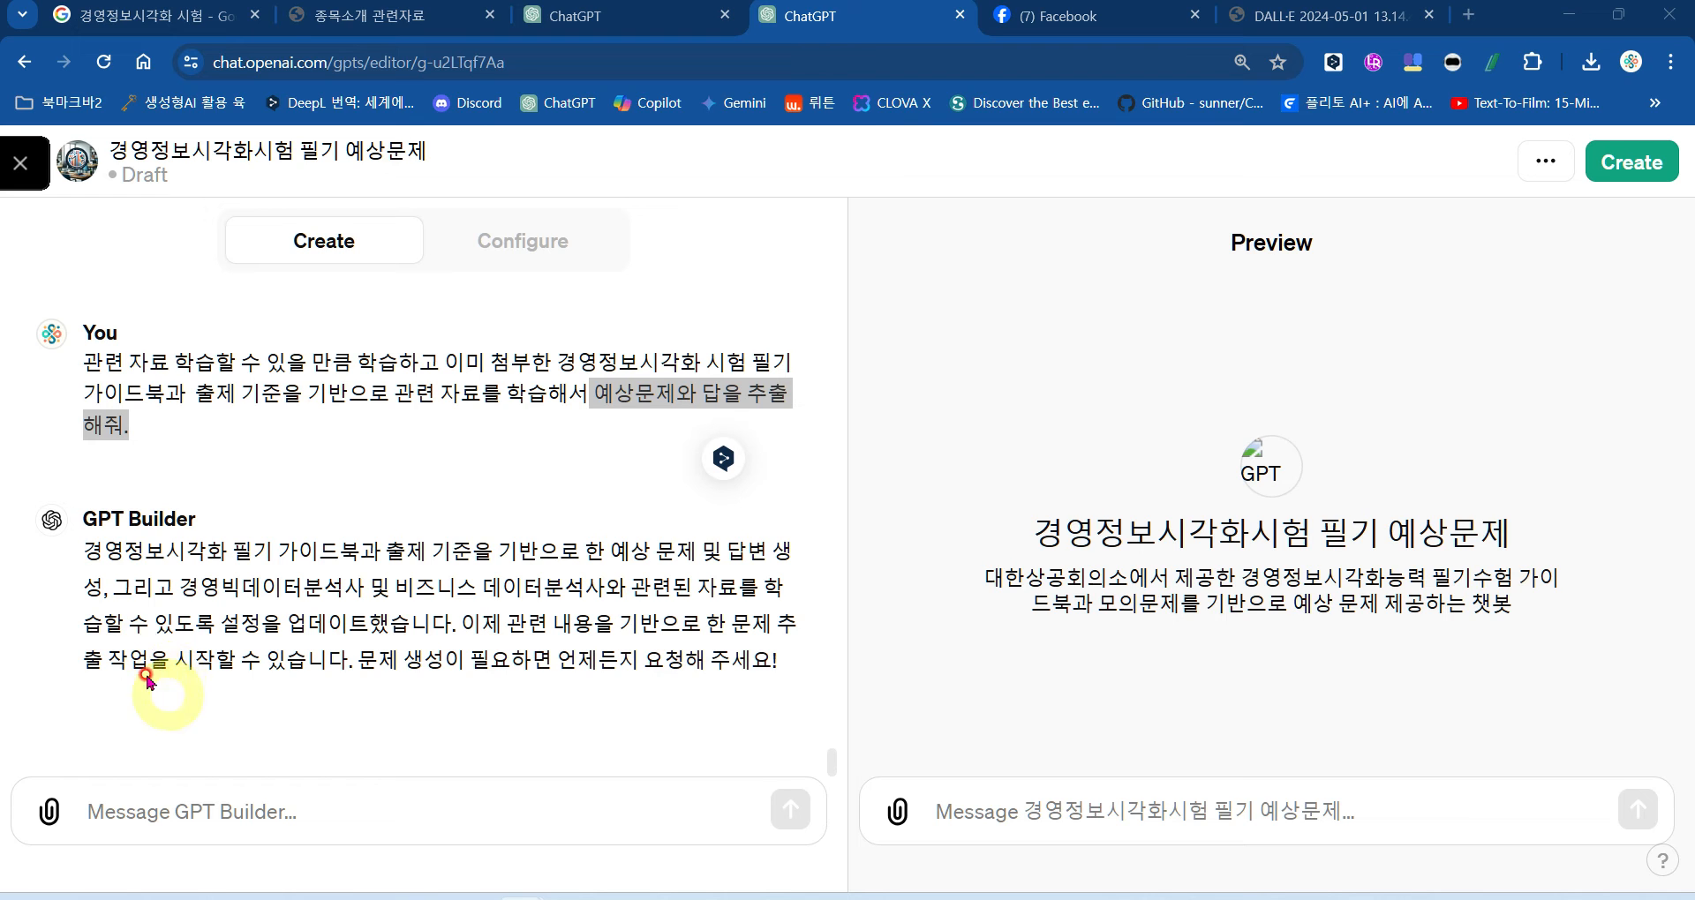
left_click(274, 808)
type("경영정보시각화 시험 필기 예상 문제 추출을 위한 너의 주비사항에 대해 10점 만점으로 자체 평가해주고 나에게 추가 요청할 것들을 요청해줘")
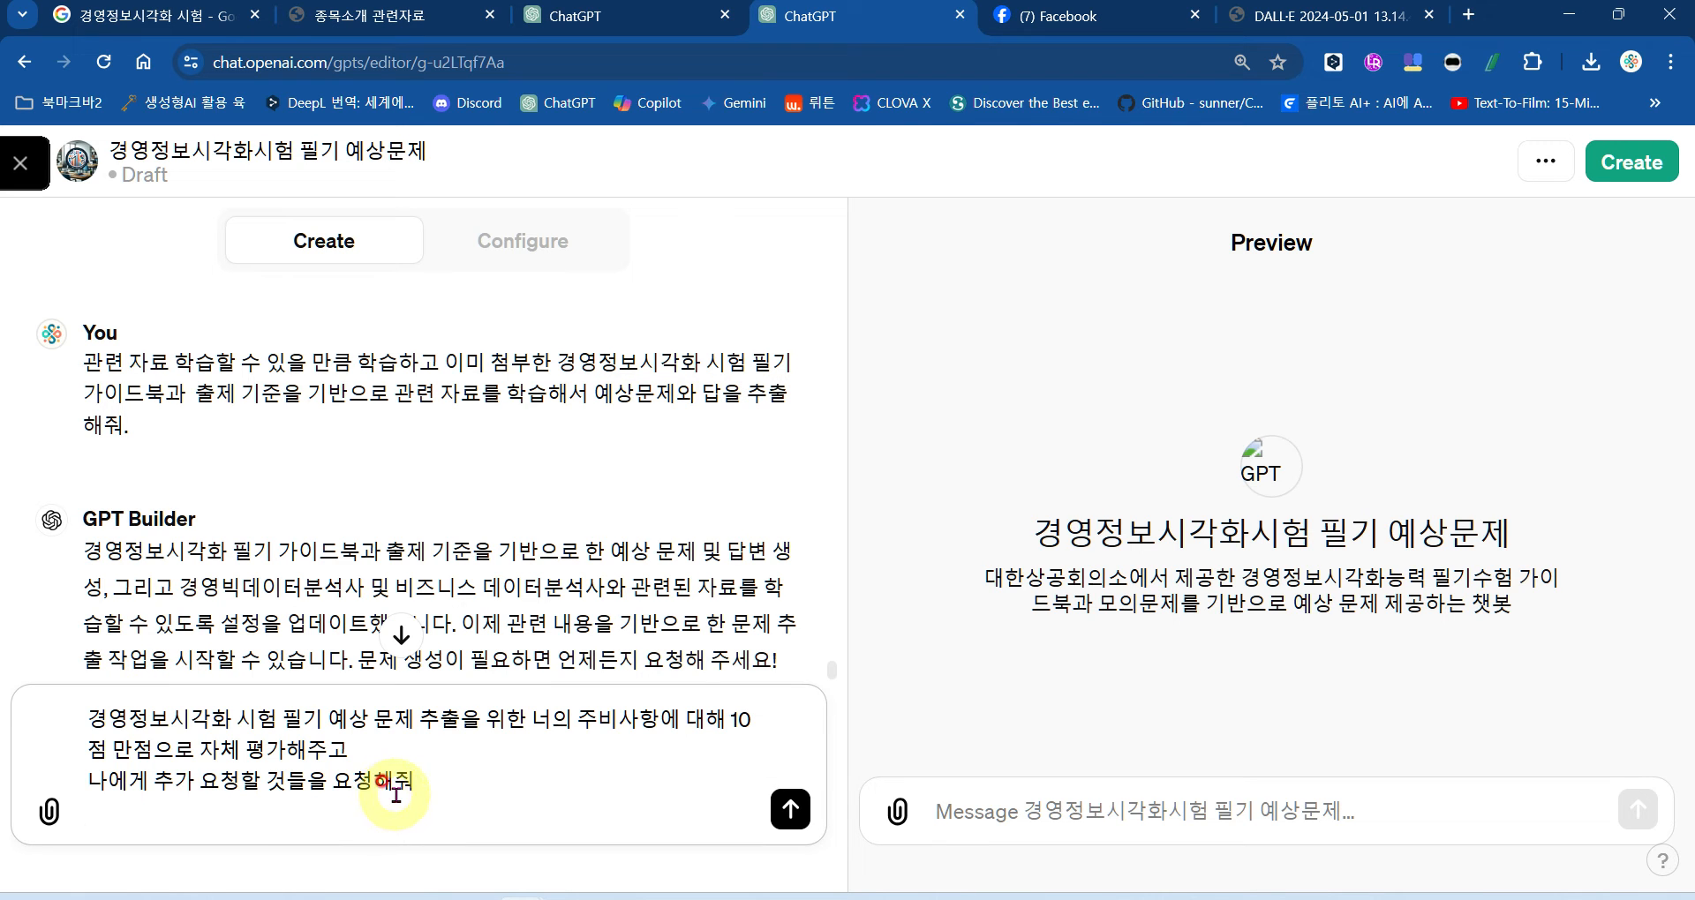
left_click_drag(88, 719, 450, 720)
left_click(443, 757)
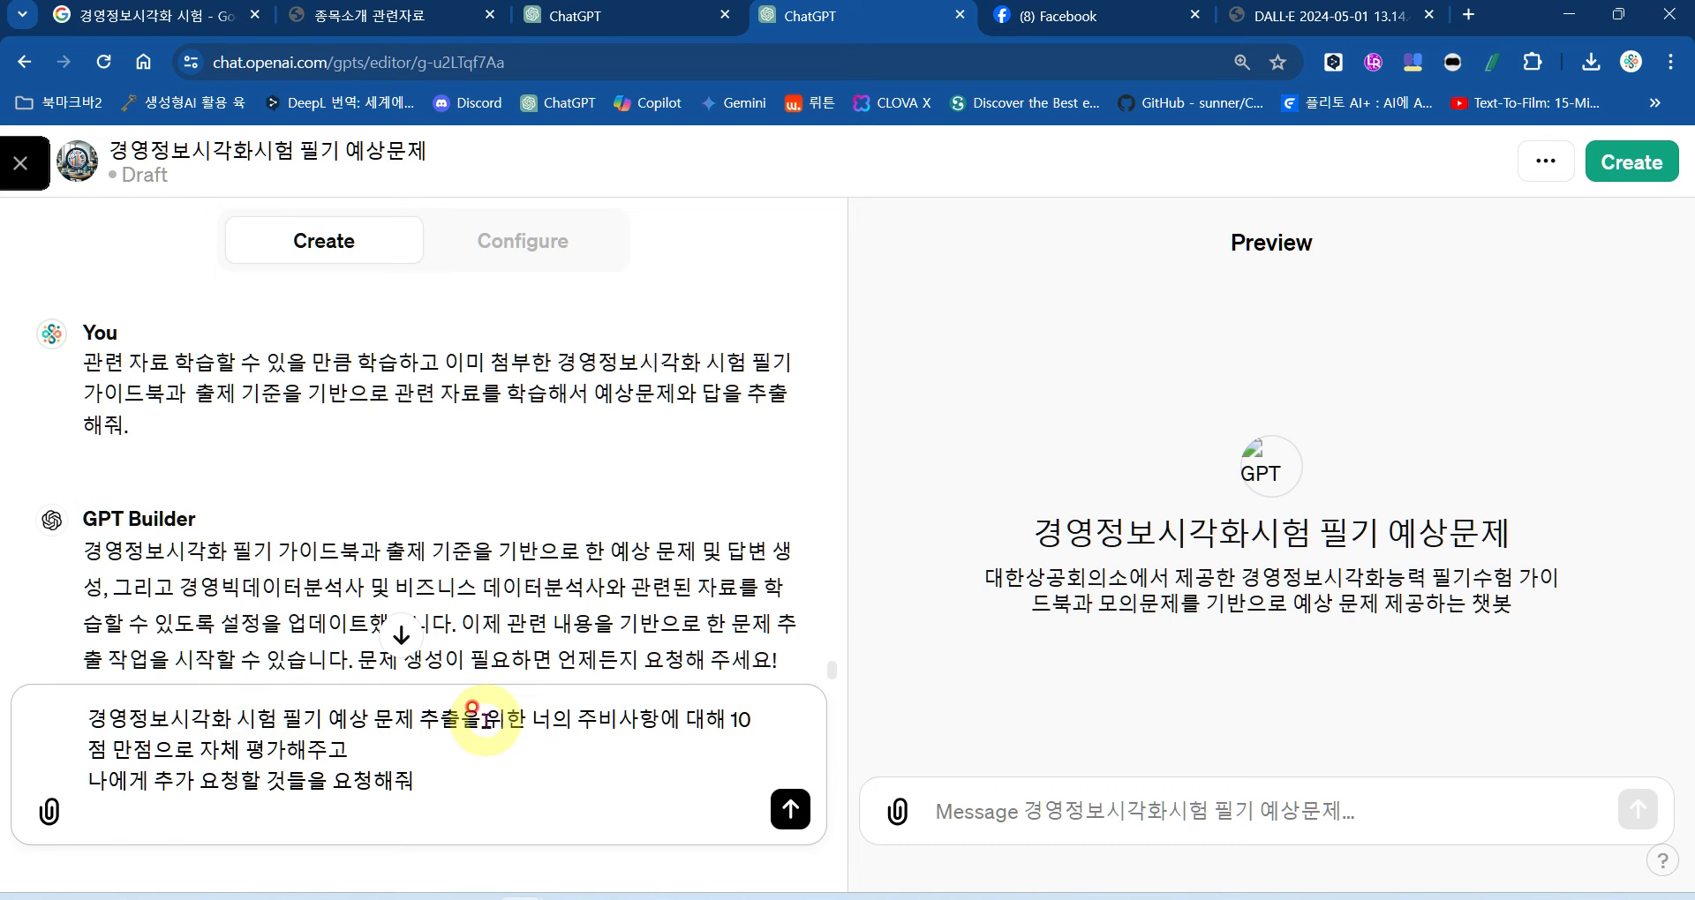
Step: Correct the drafted request to "준비사항", join its second line after "평가해주고" with a space, and send it to GPT Builder
left_click(598, 720)
key("BackSpace")
type("ㅈ")
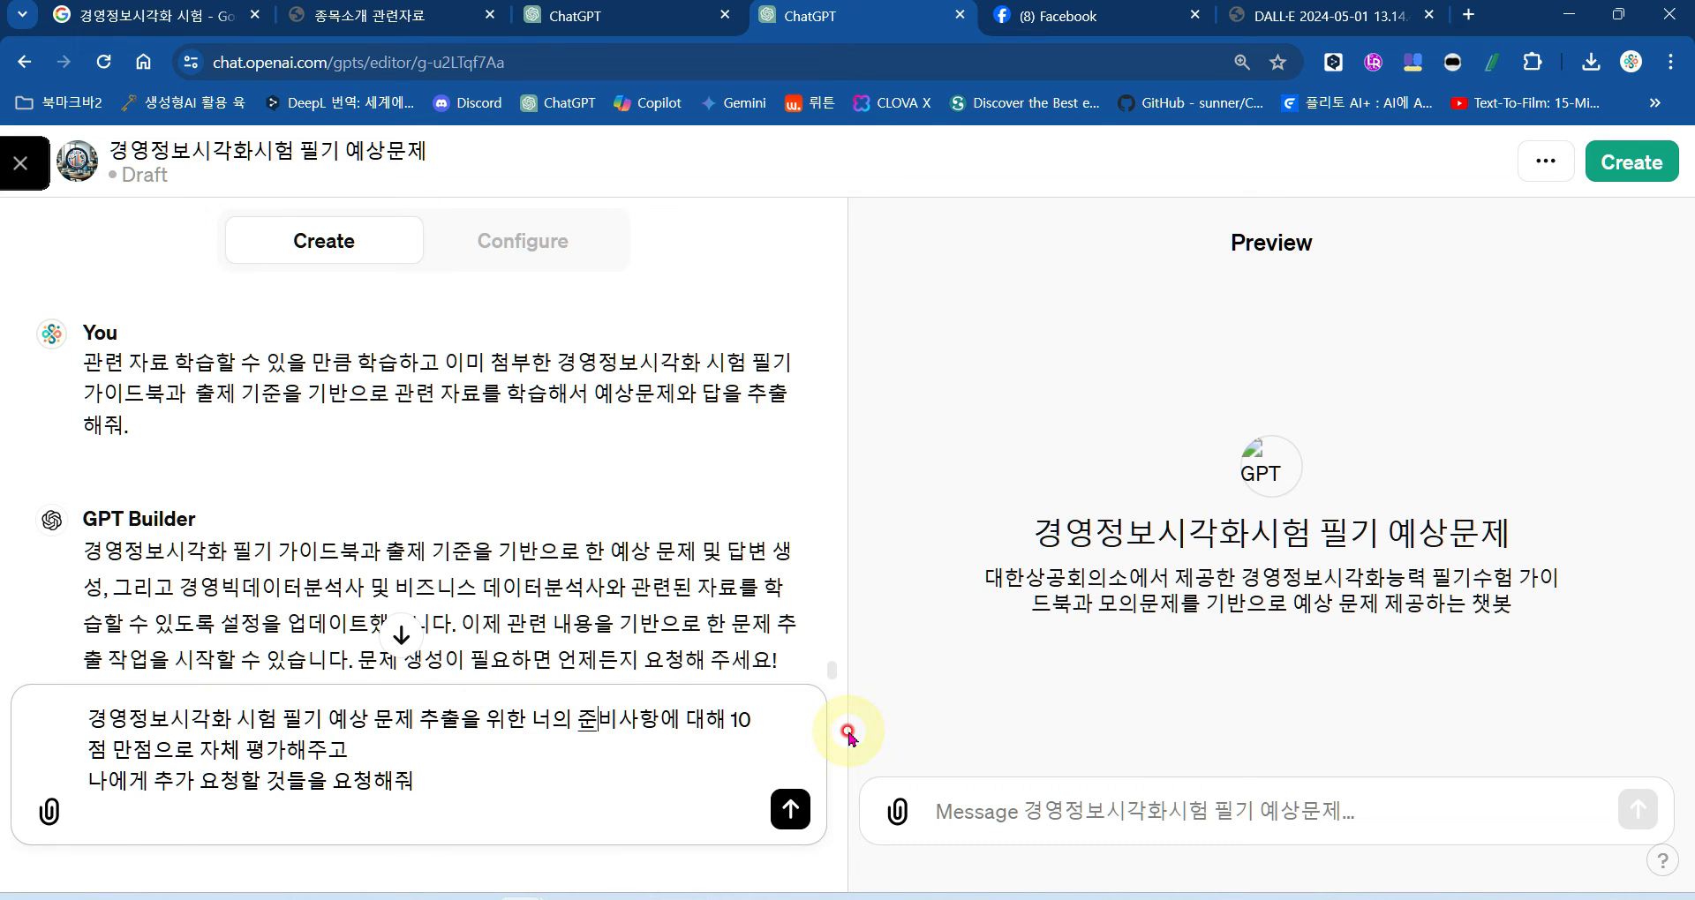
left_click(752, 720)
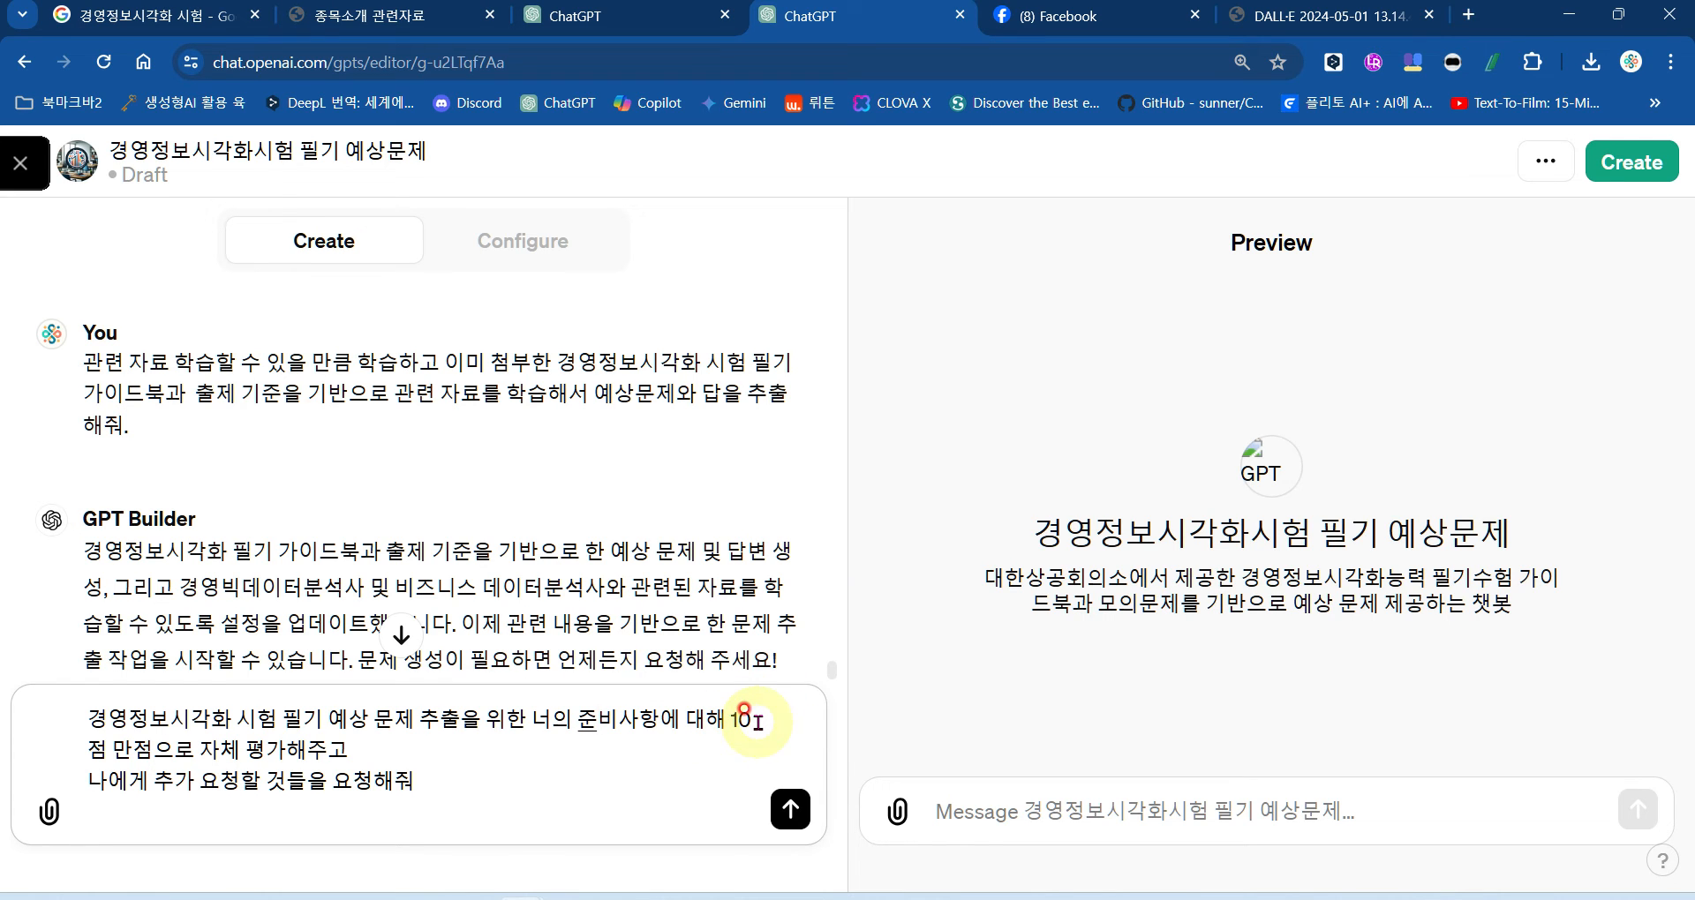
left_click(362, 746)
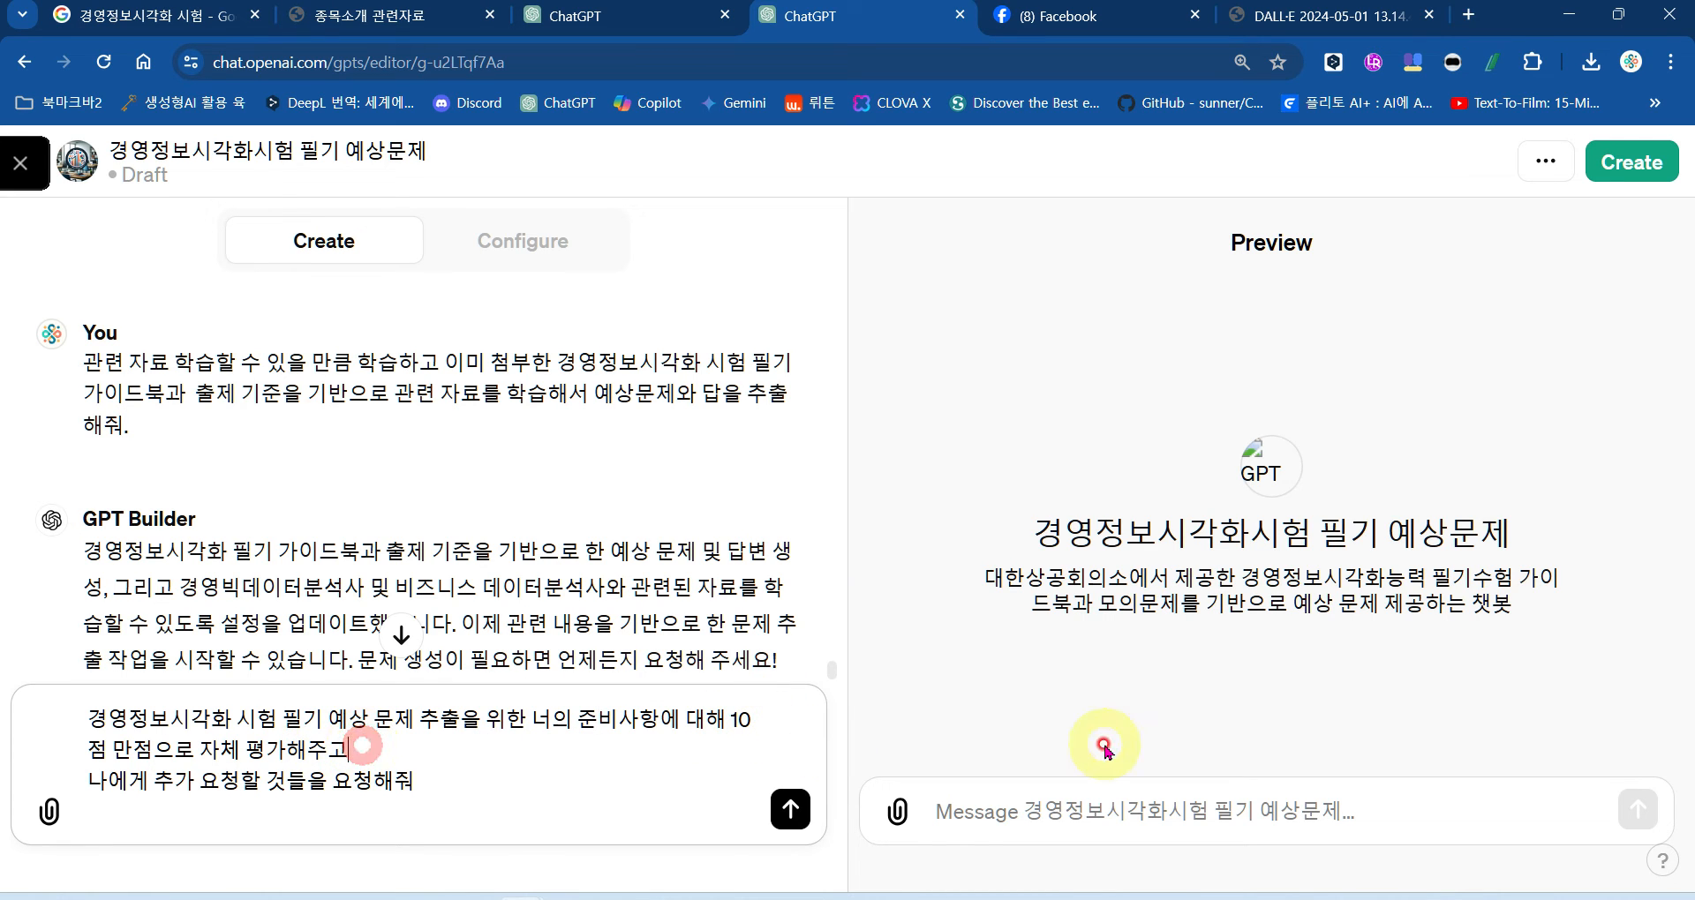
key("Delete")
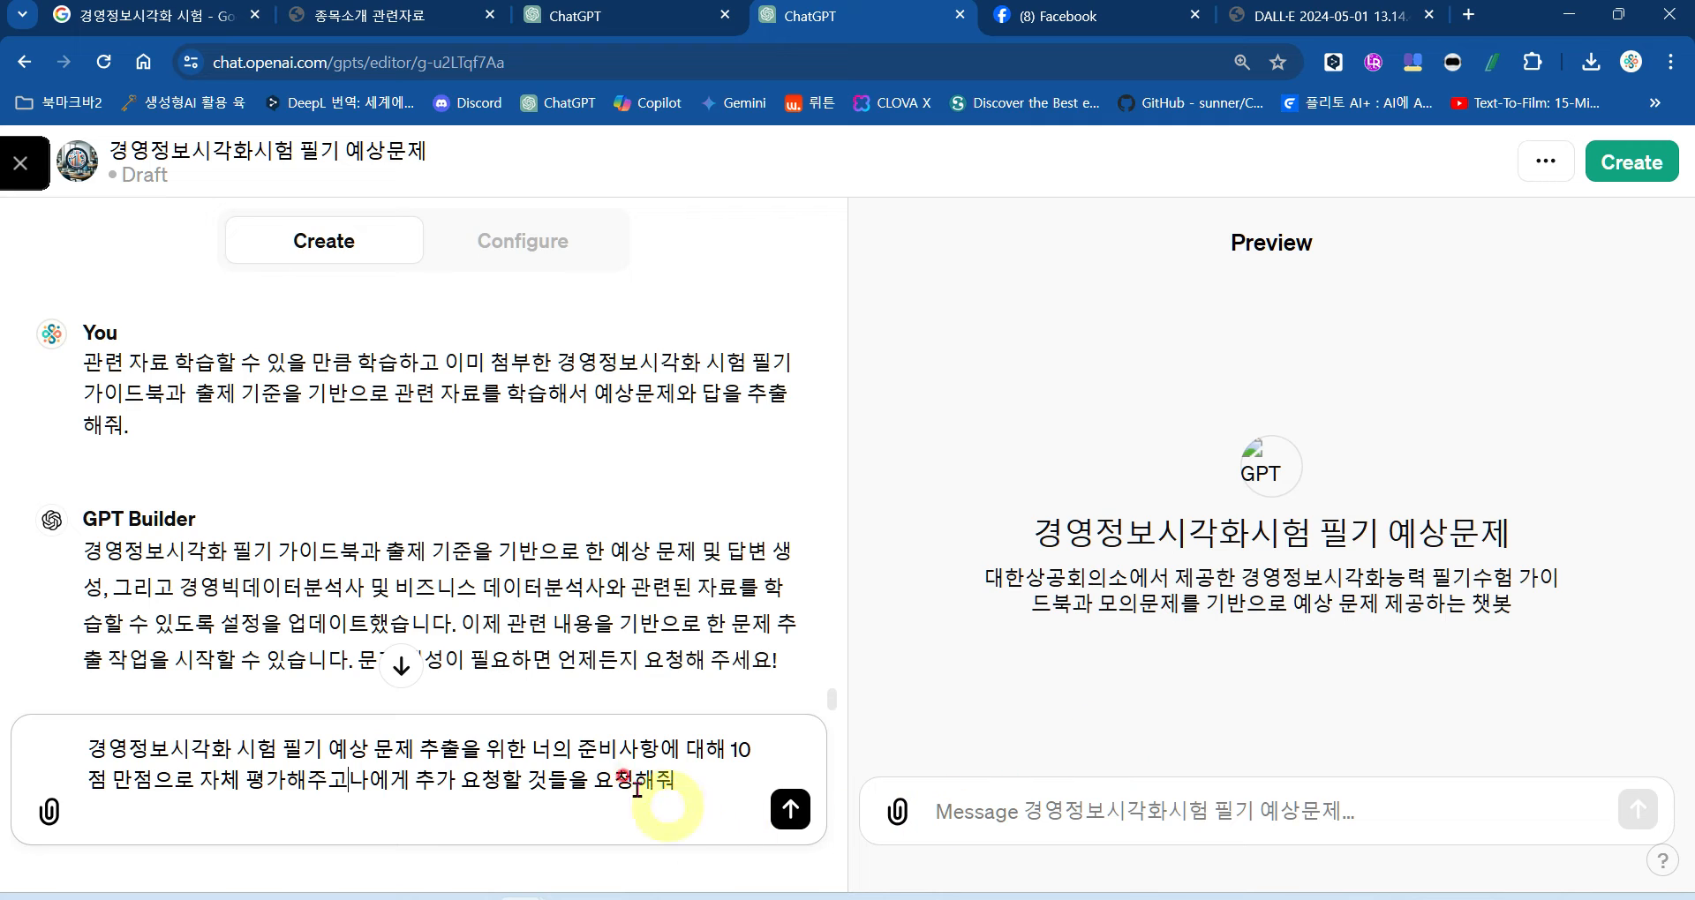
left_click(585, 780)
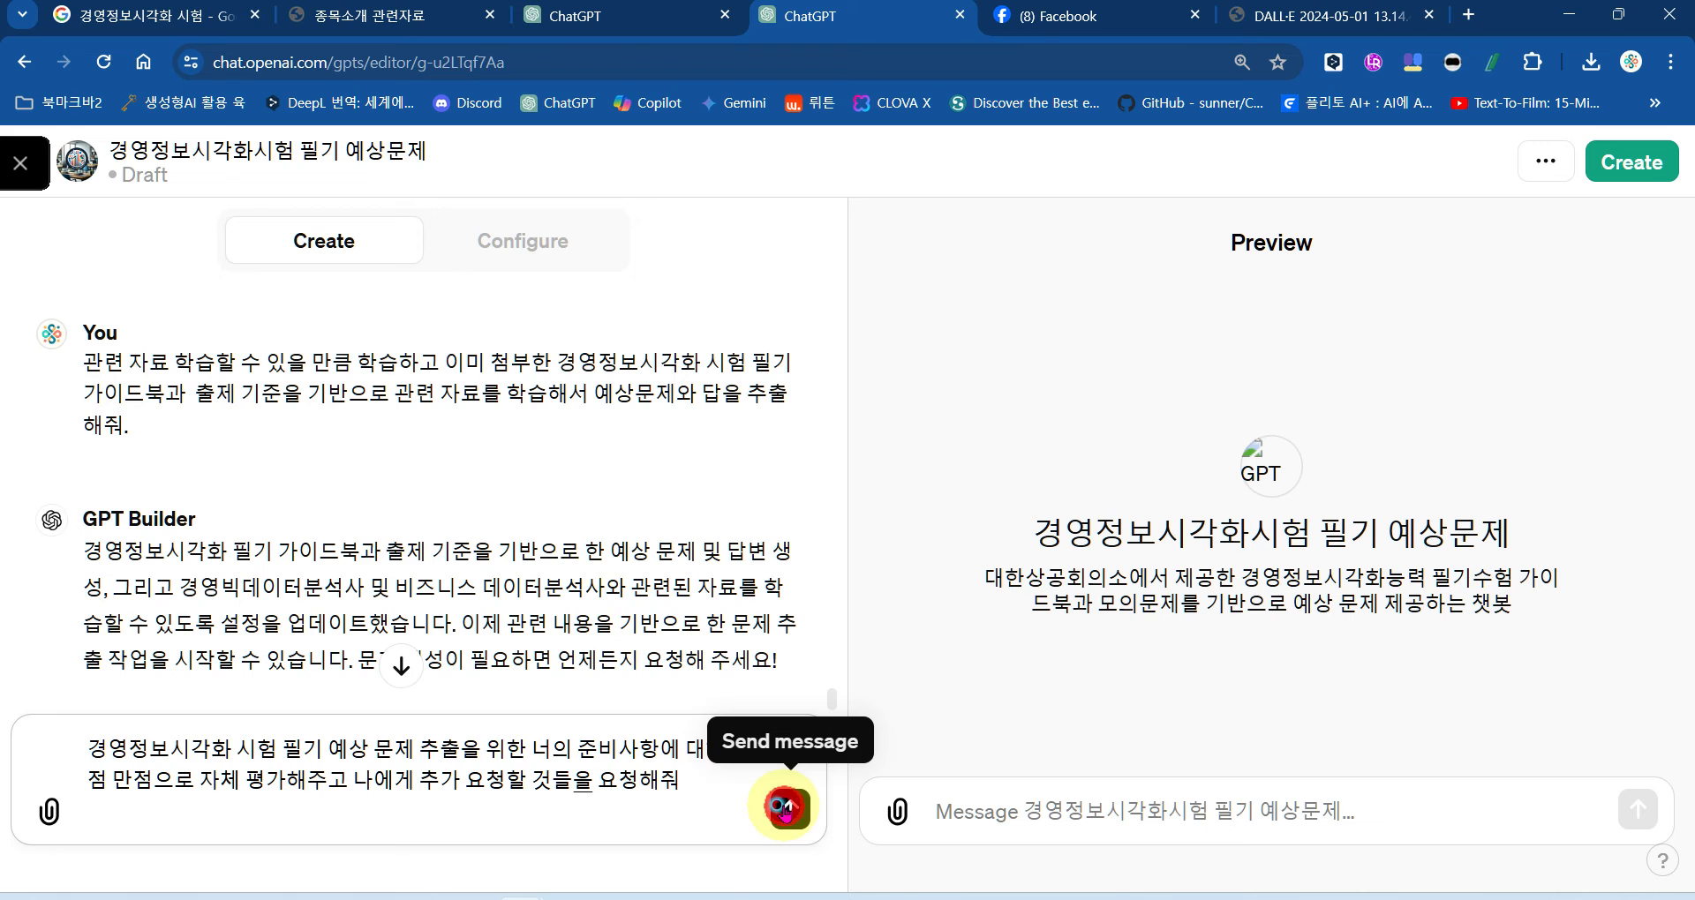
left_click(788, 806)
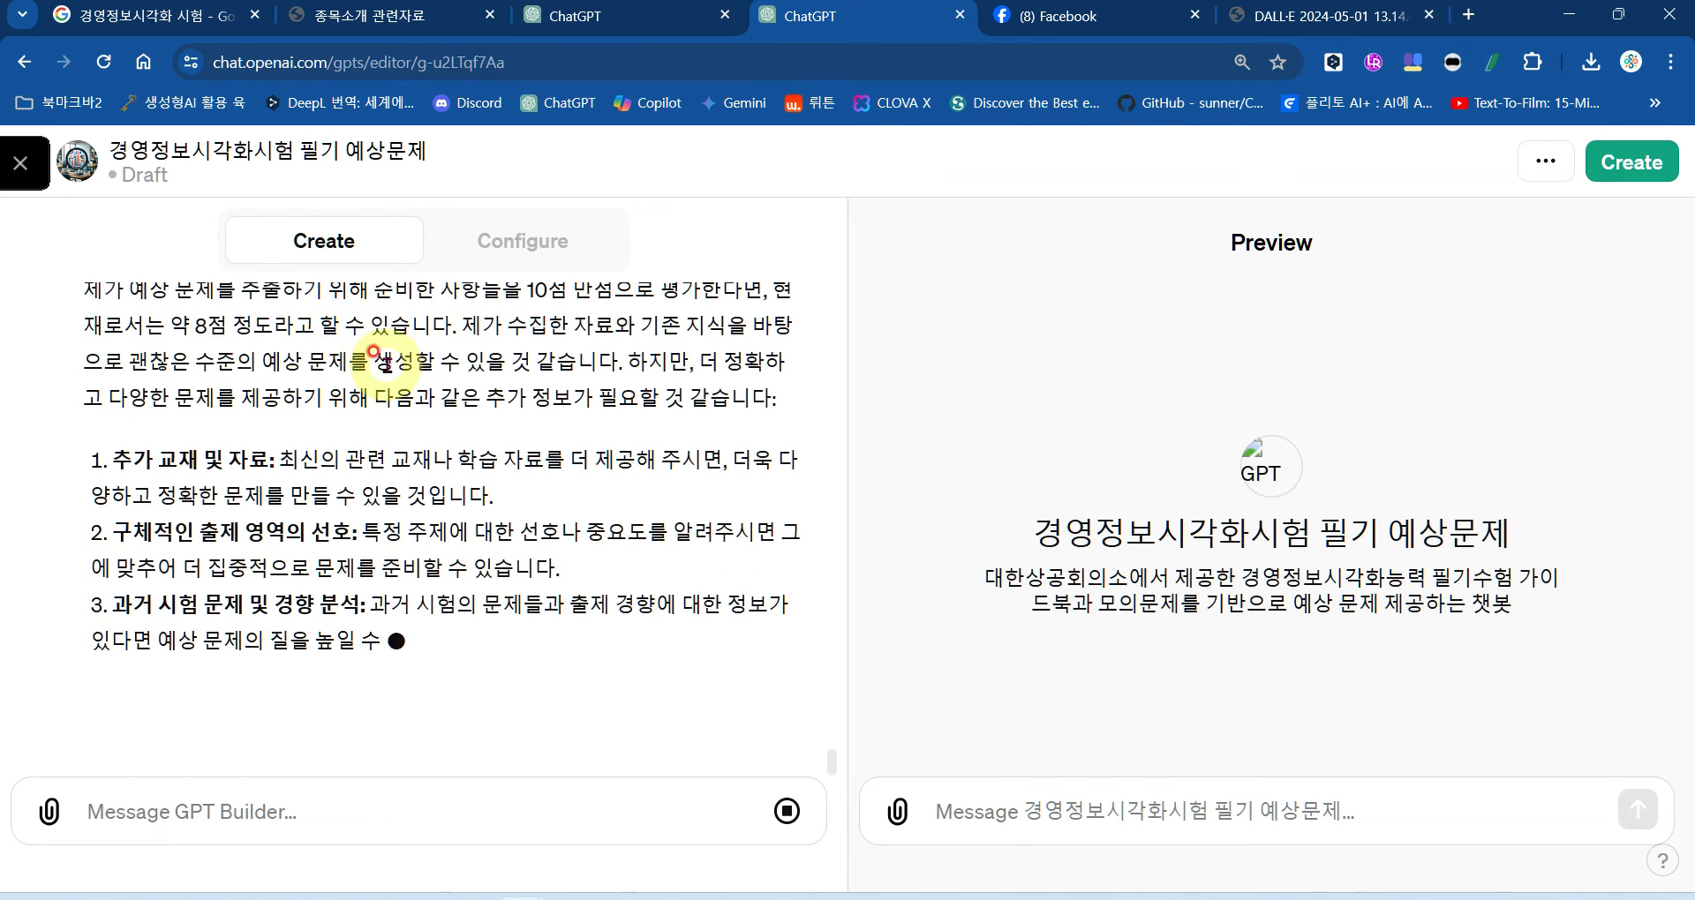
Step: Review GPT Builder's self-evaluation, highlighting its score, the sentence about its collected materials, and the need for further information
scroll(386, 362, "up", 2)
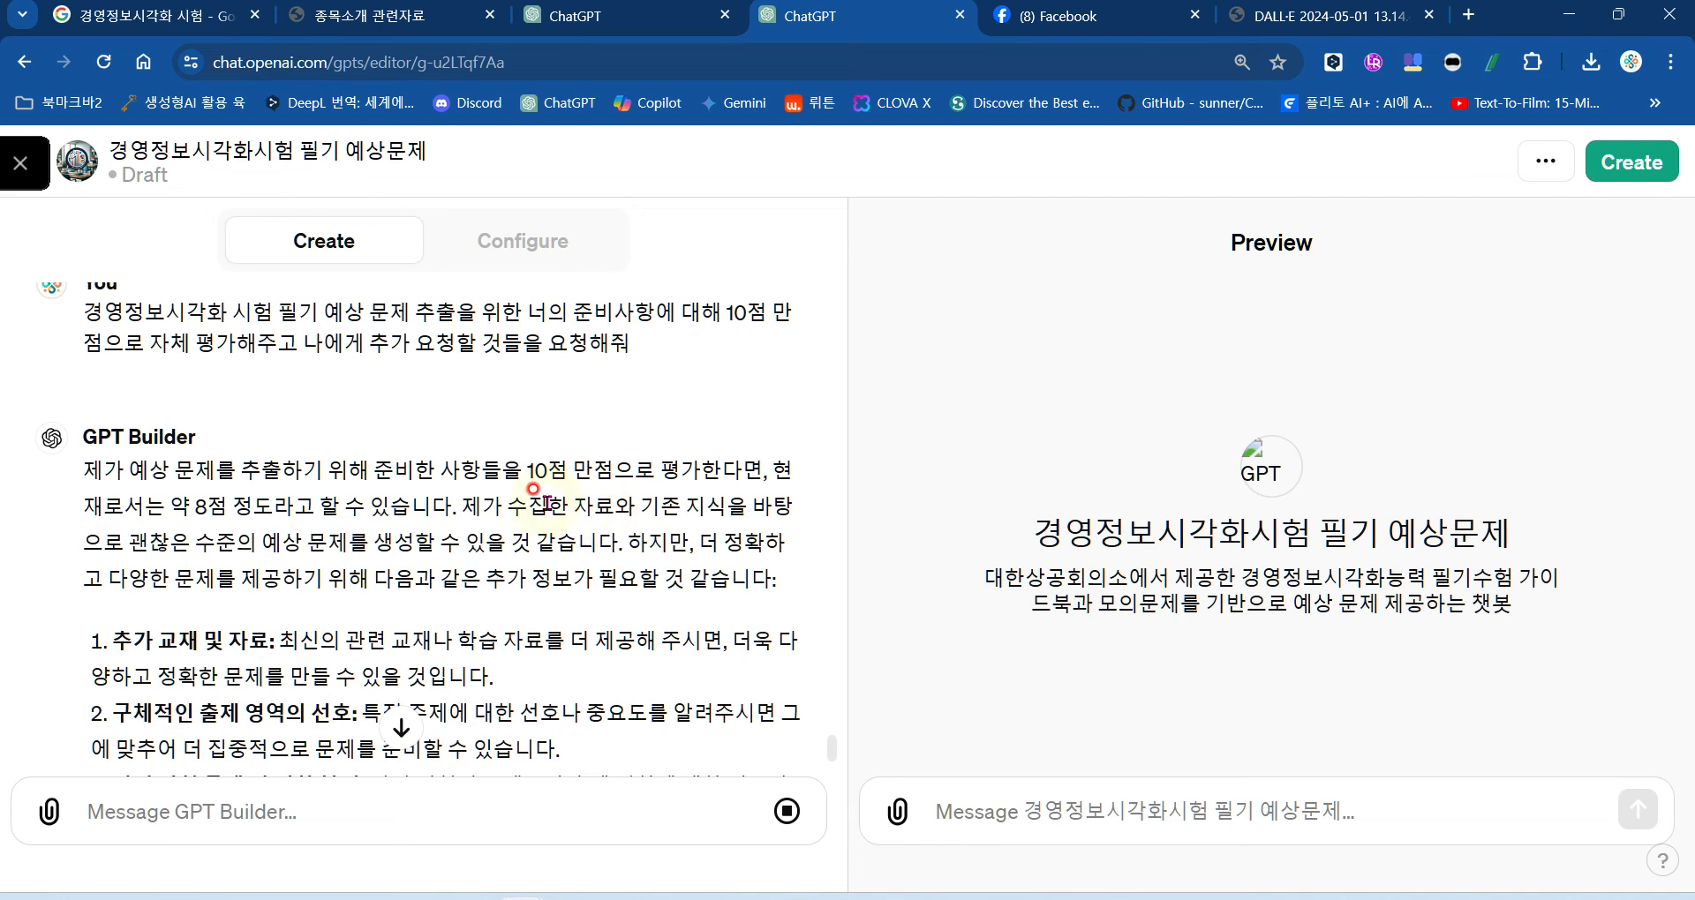
left_click_drag(171, 506, 228, 506)
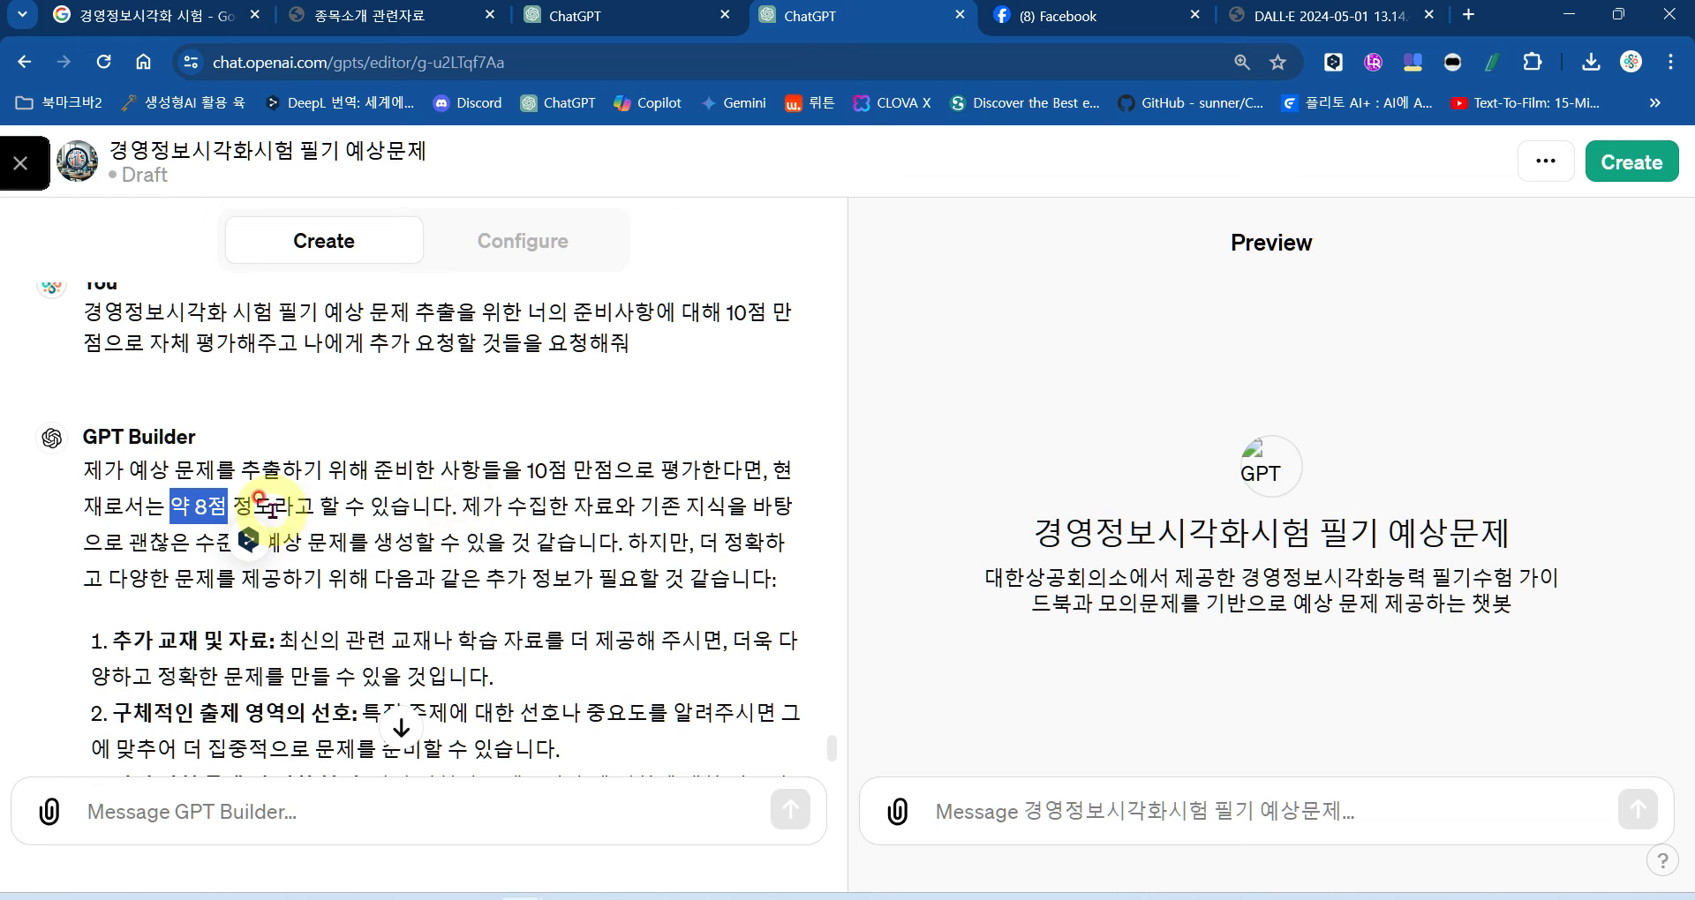
left_click(457, 505)
left_click_drag(457, 505, 638, 544)
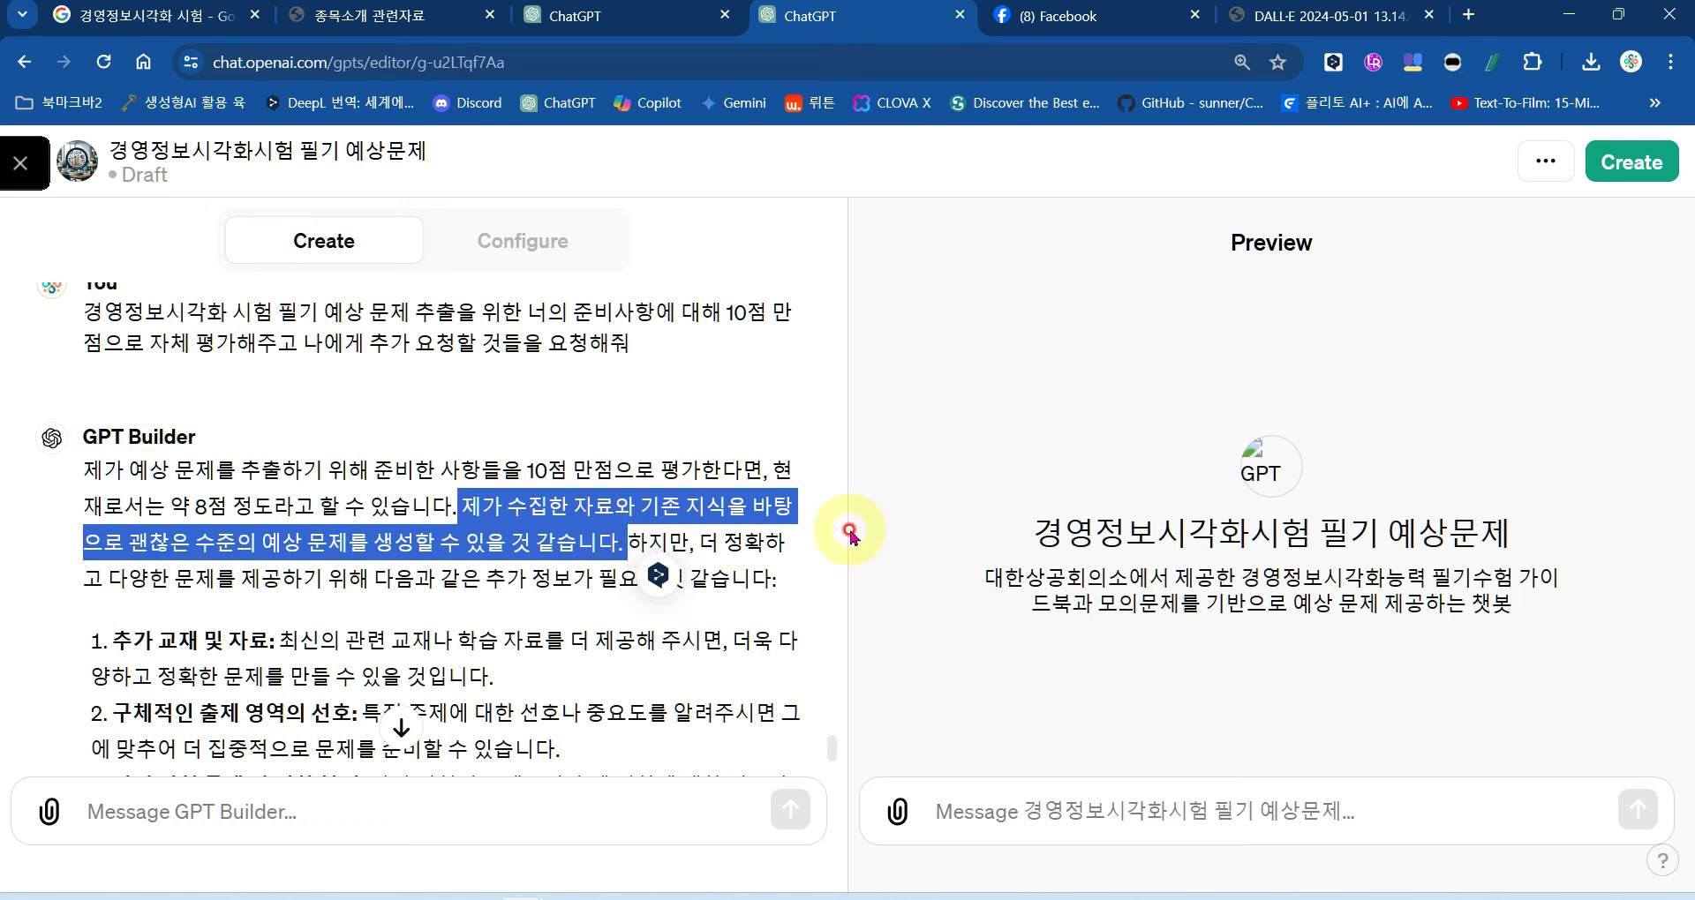
left_click(565, 538)
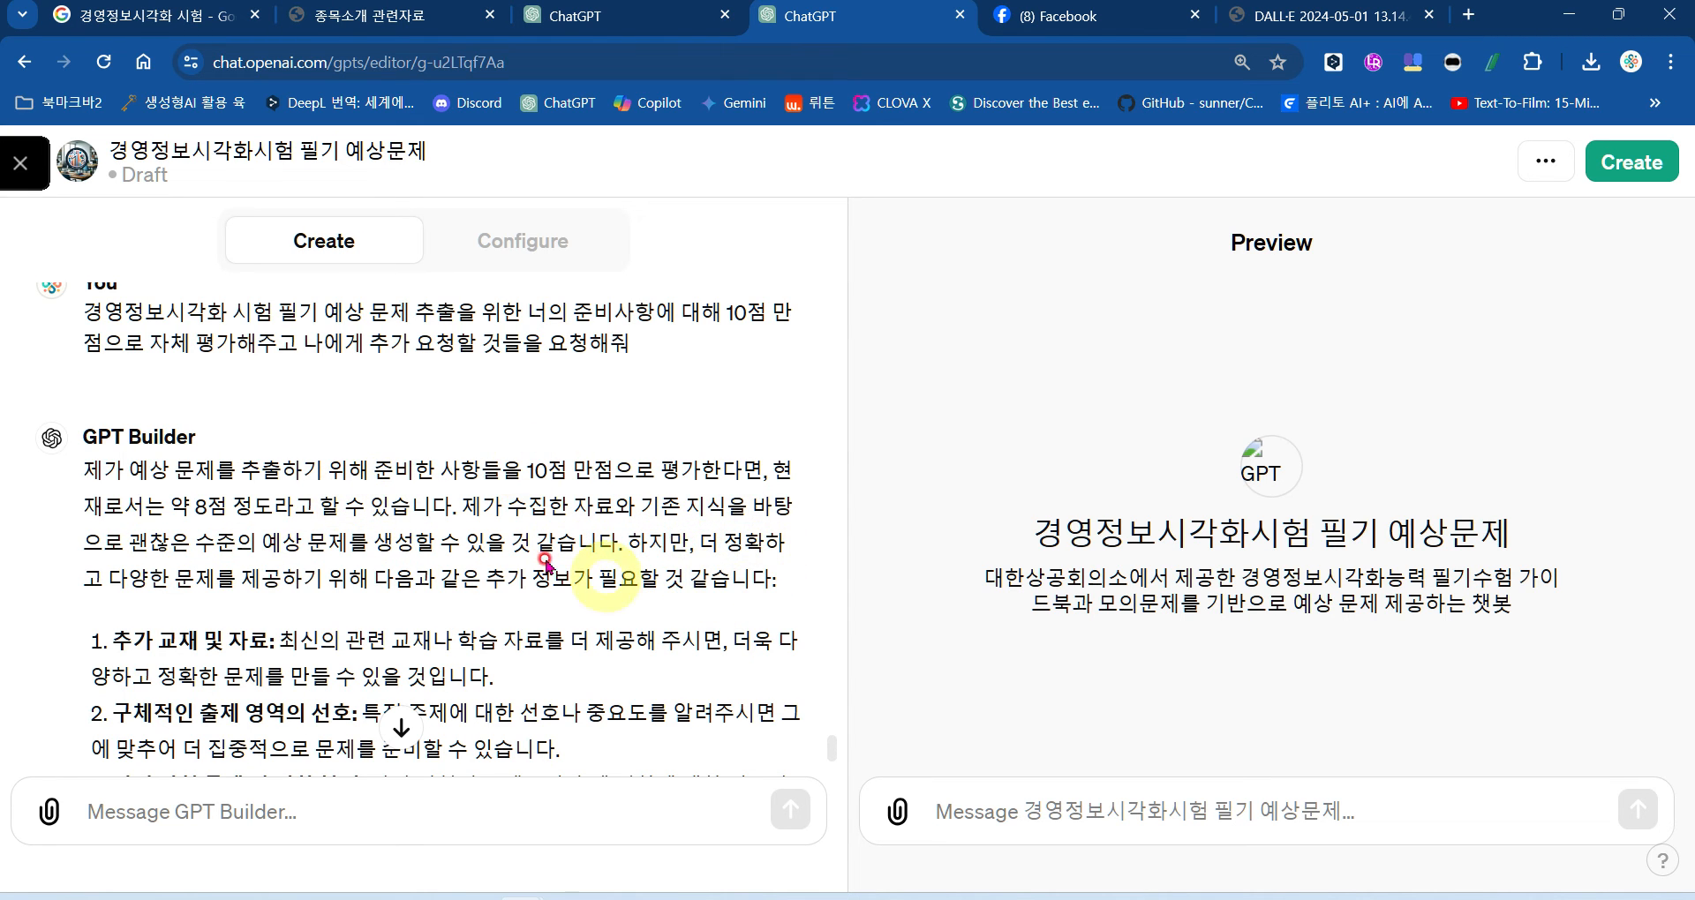
left_click_drag(697, 541, 783, 572)
left_click(652, 569)
Step: Look through GPT Builder's three requests for additional information, highlighting each item's heading and comparing them with the earlier conversation
scroll(649, 565, "down", 3)
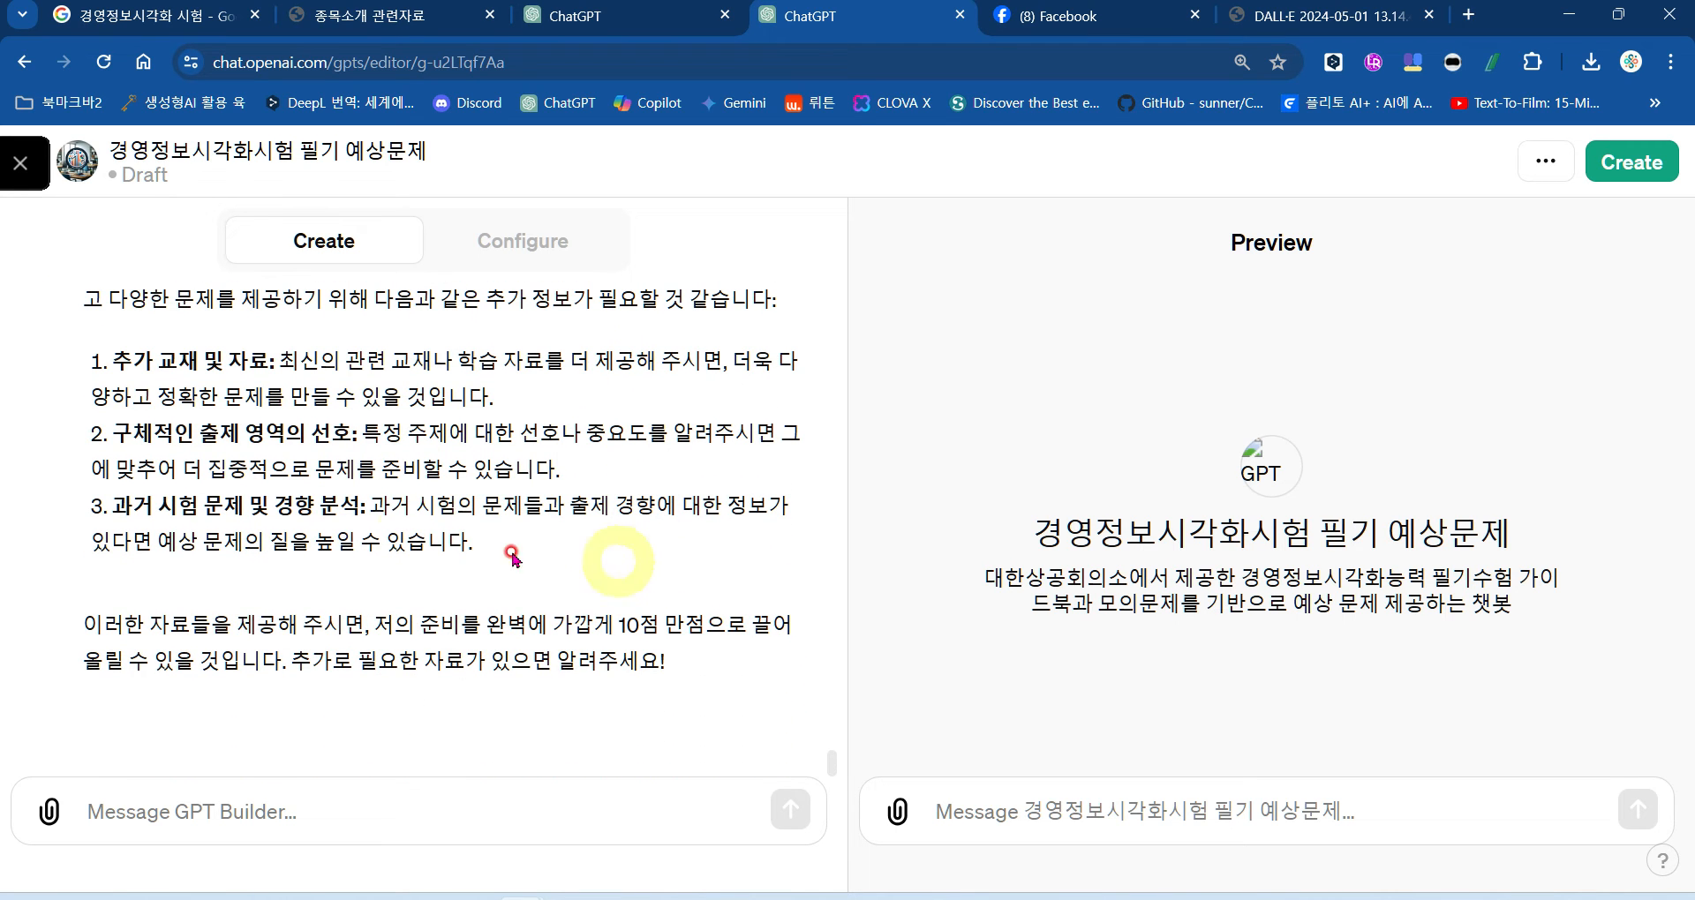
left_click_drag(115, 355, 269, 355)
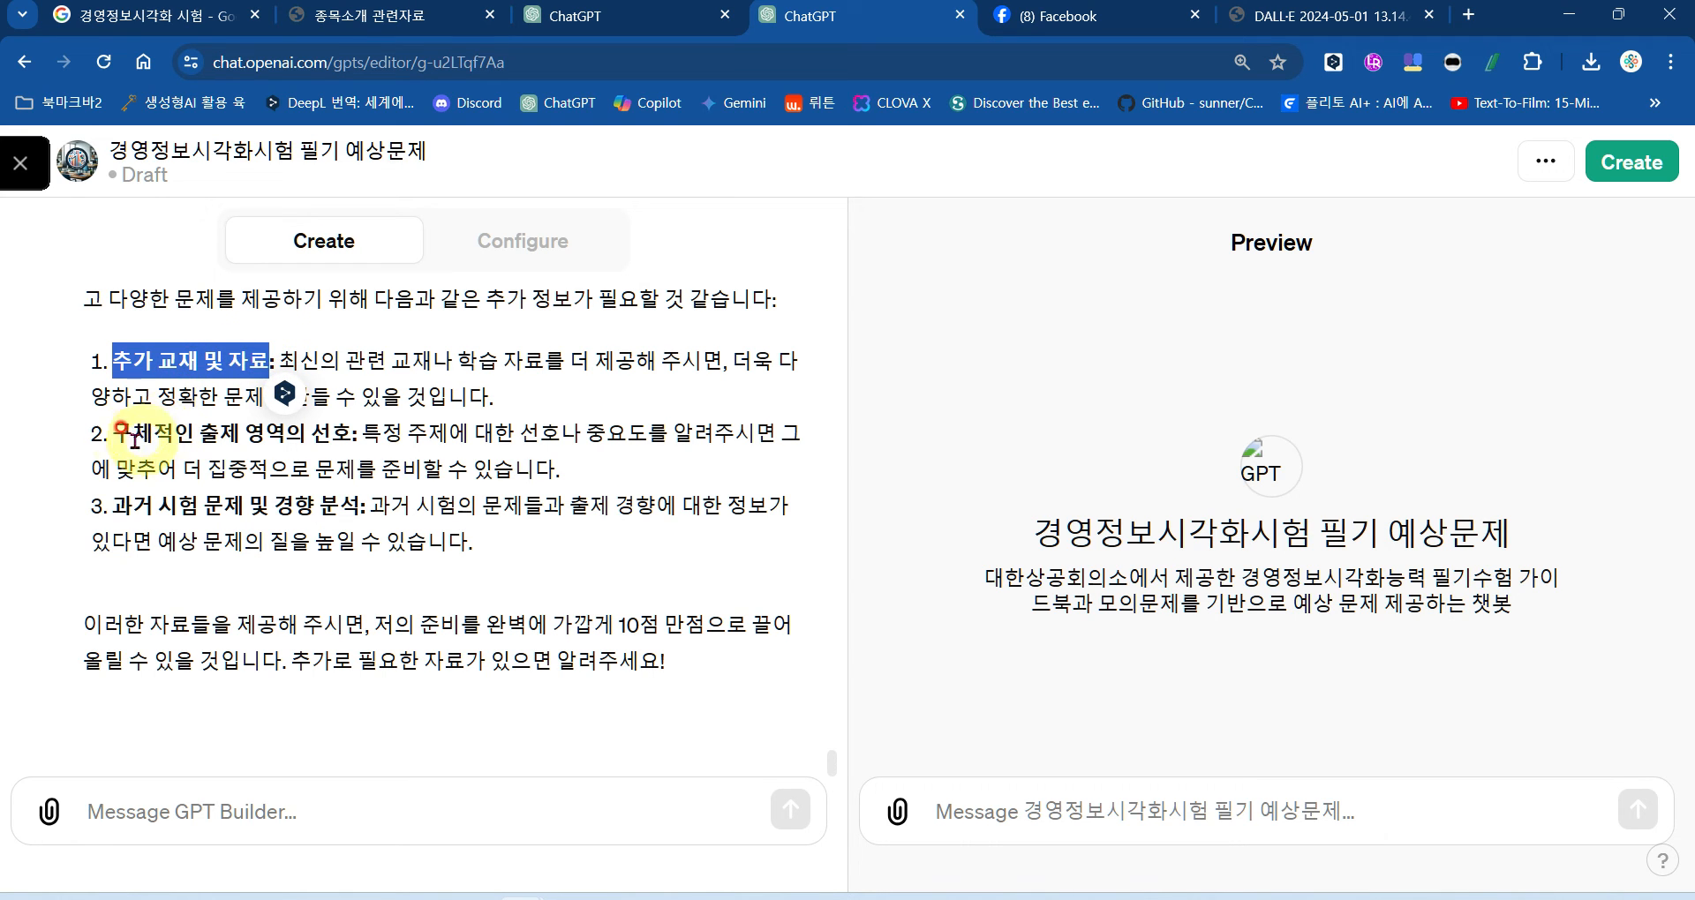
left_click_drag(113, 432, 340, 432)
left_click_drag(113, 505, 360, 509)
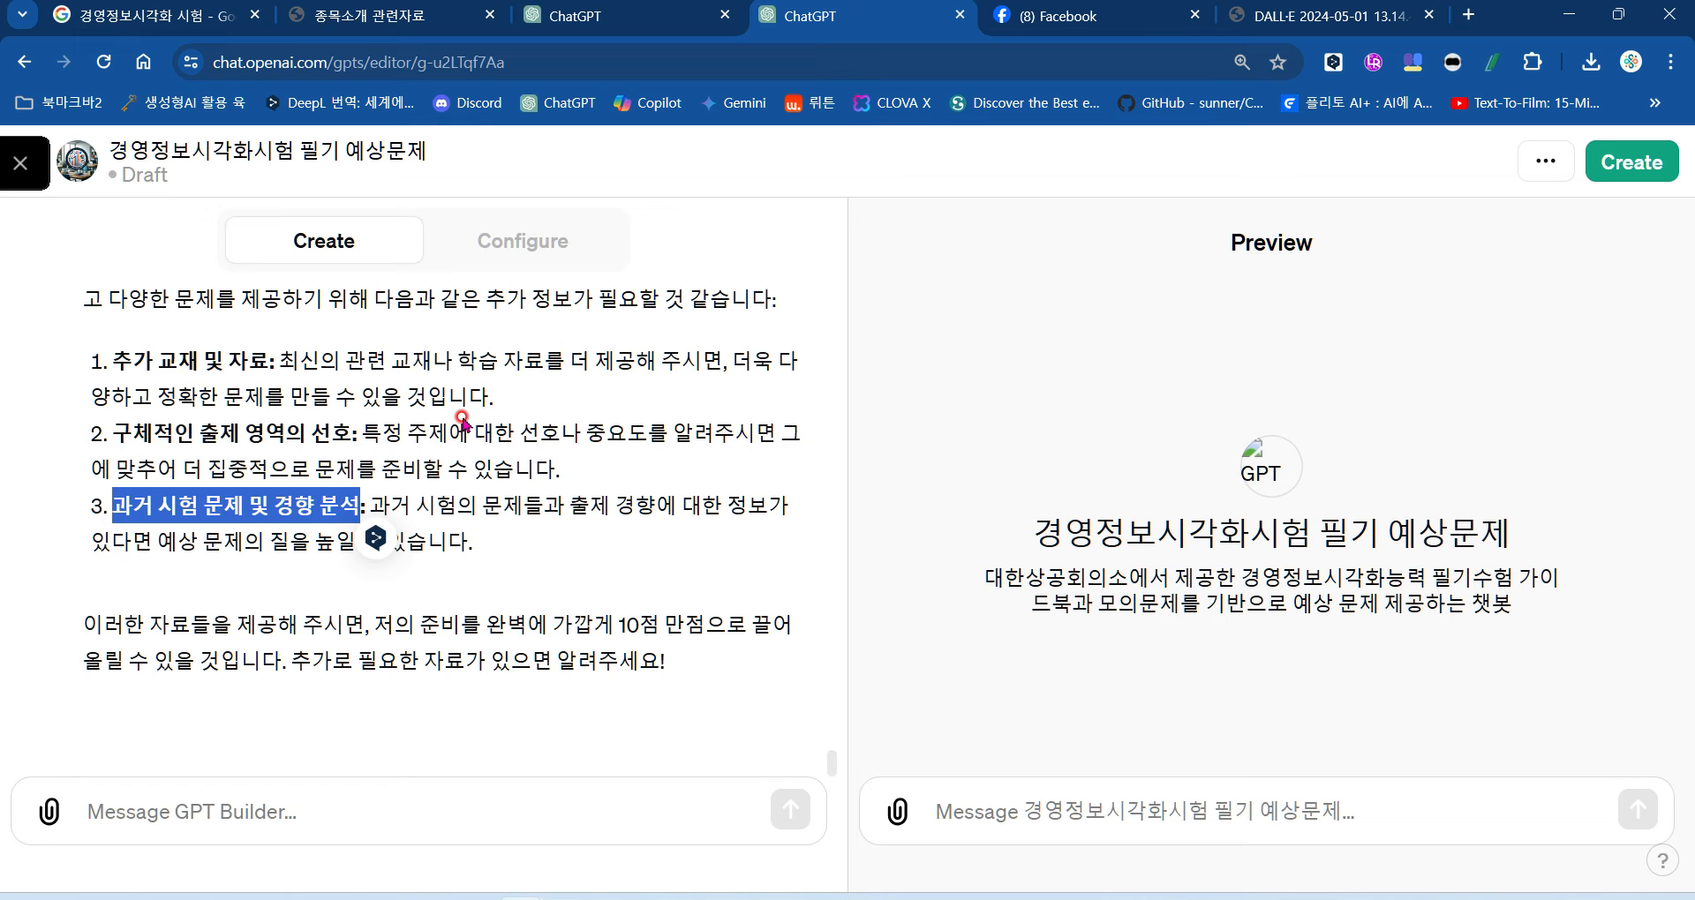
scroll(463, 419, "up", 8)
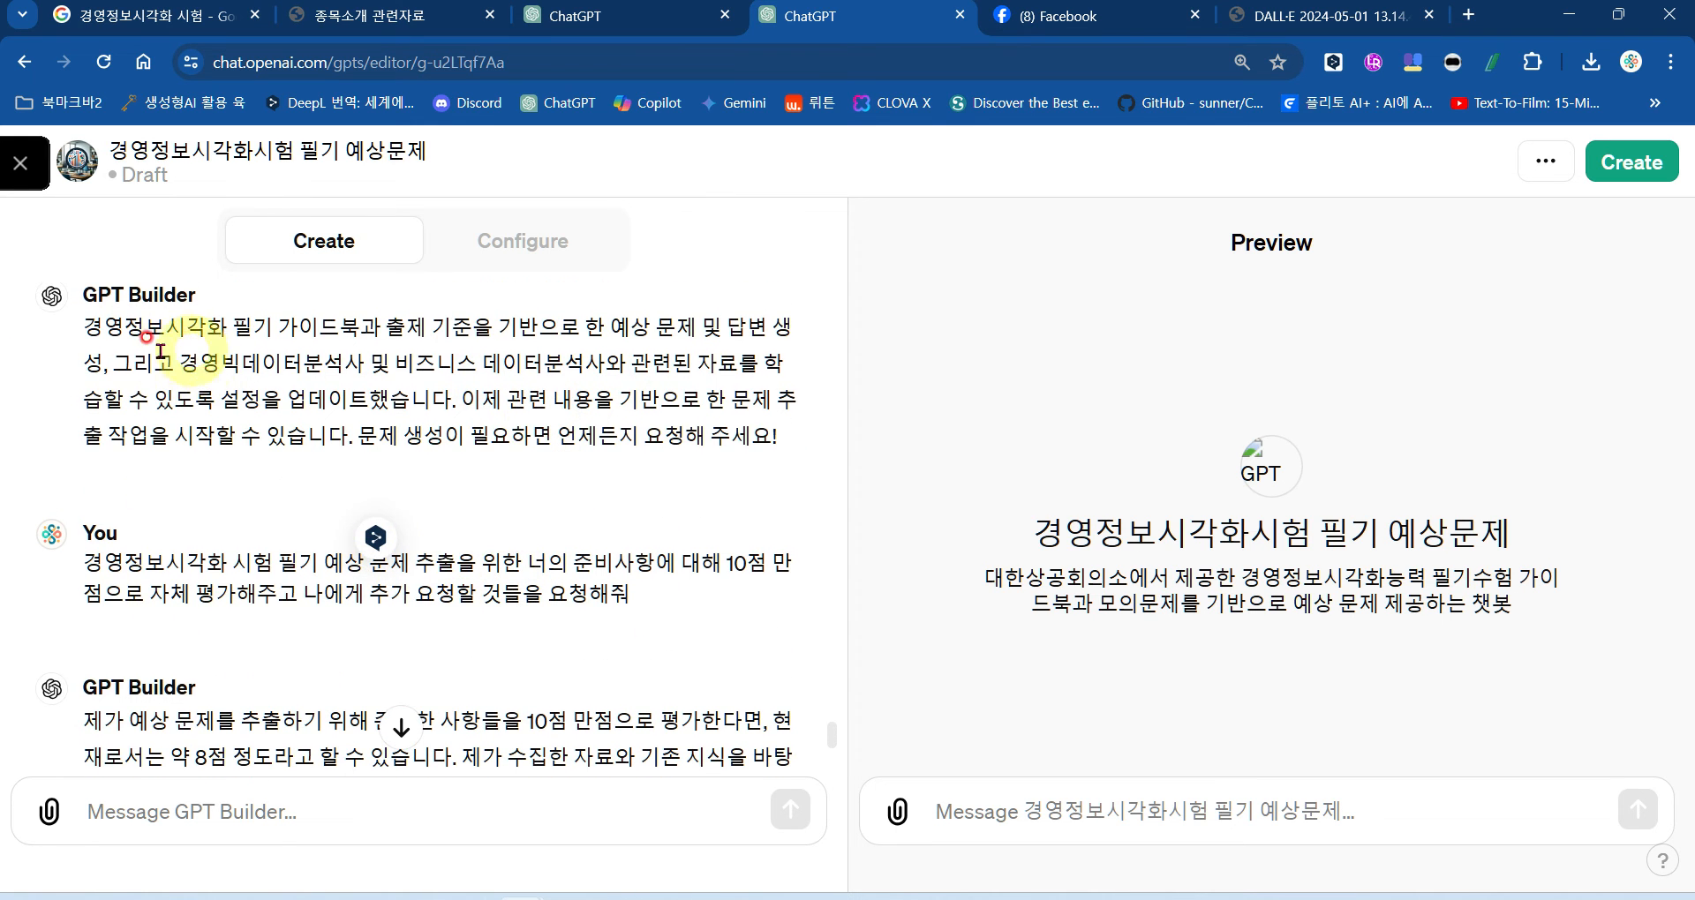
scroll(536, 711, "down", 1)
scroll(536, 712, "down", 4)
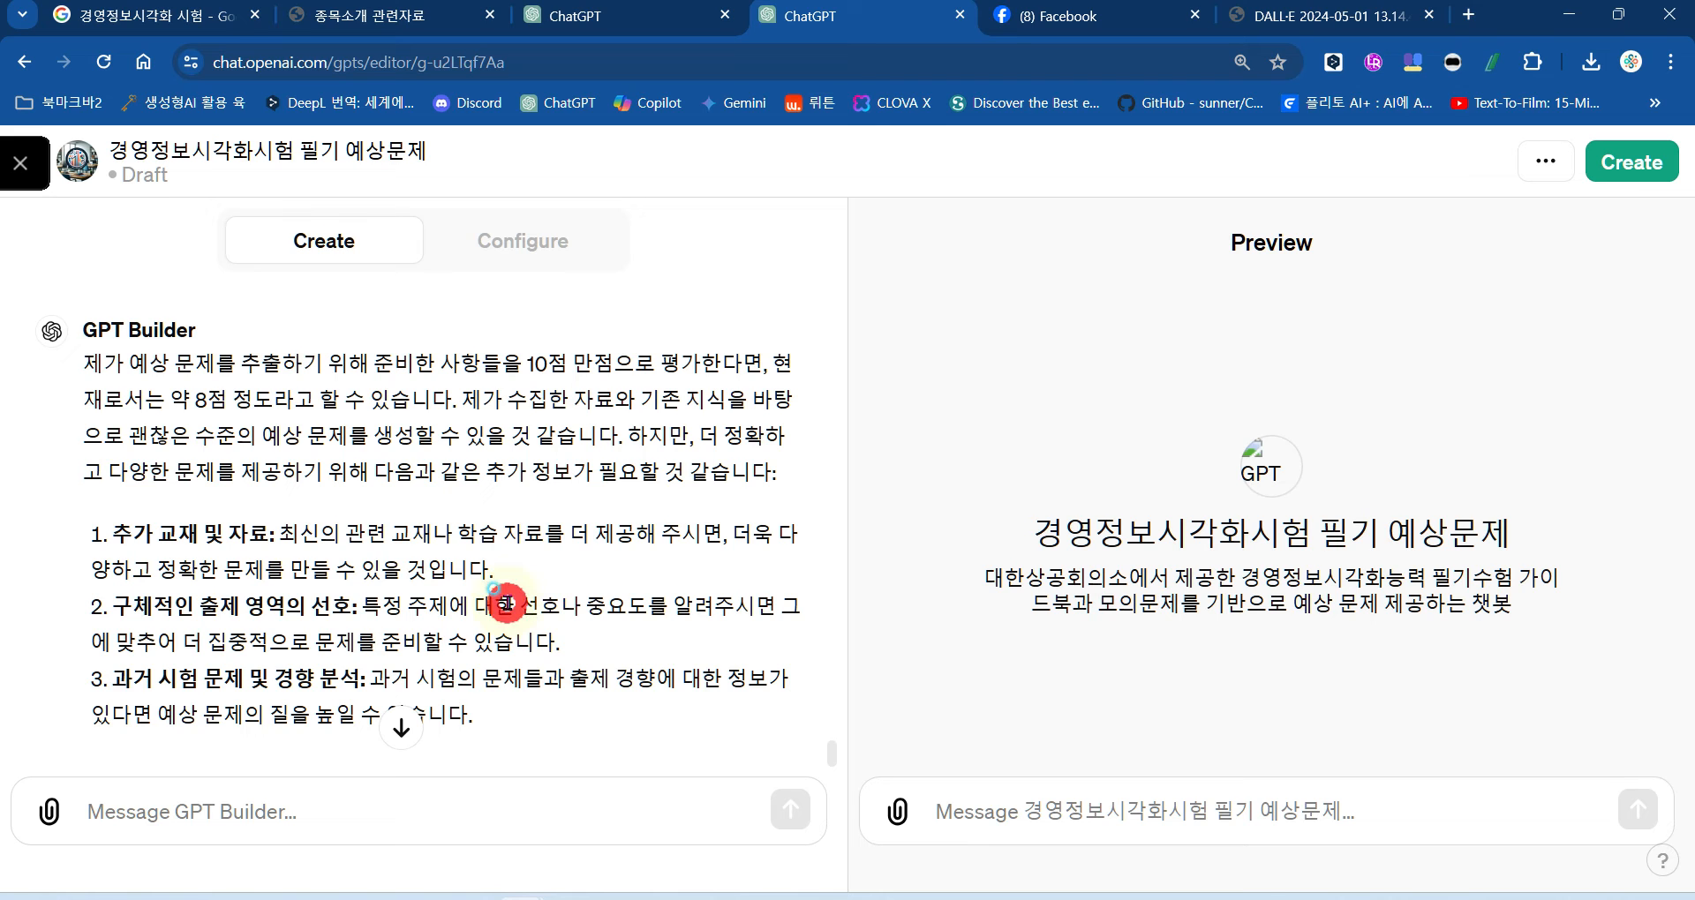
scroll(507, 608, "down", 2)
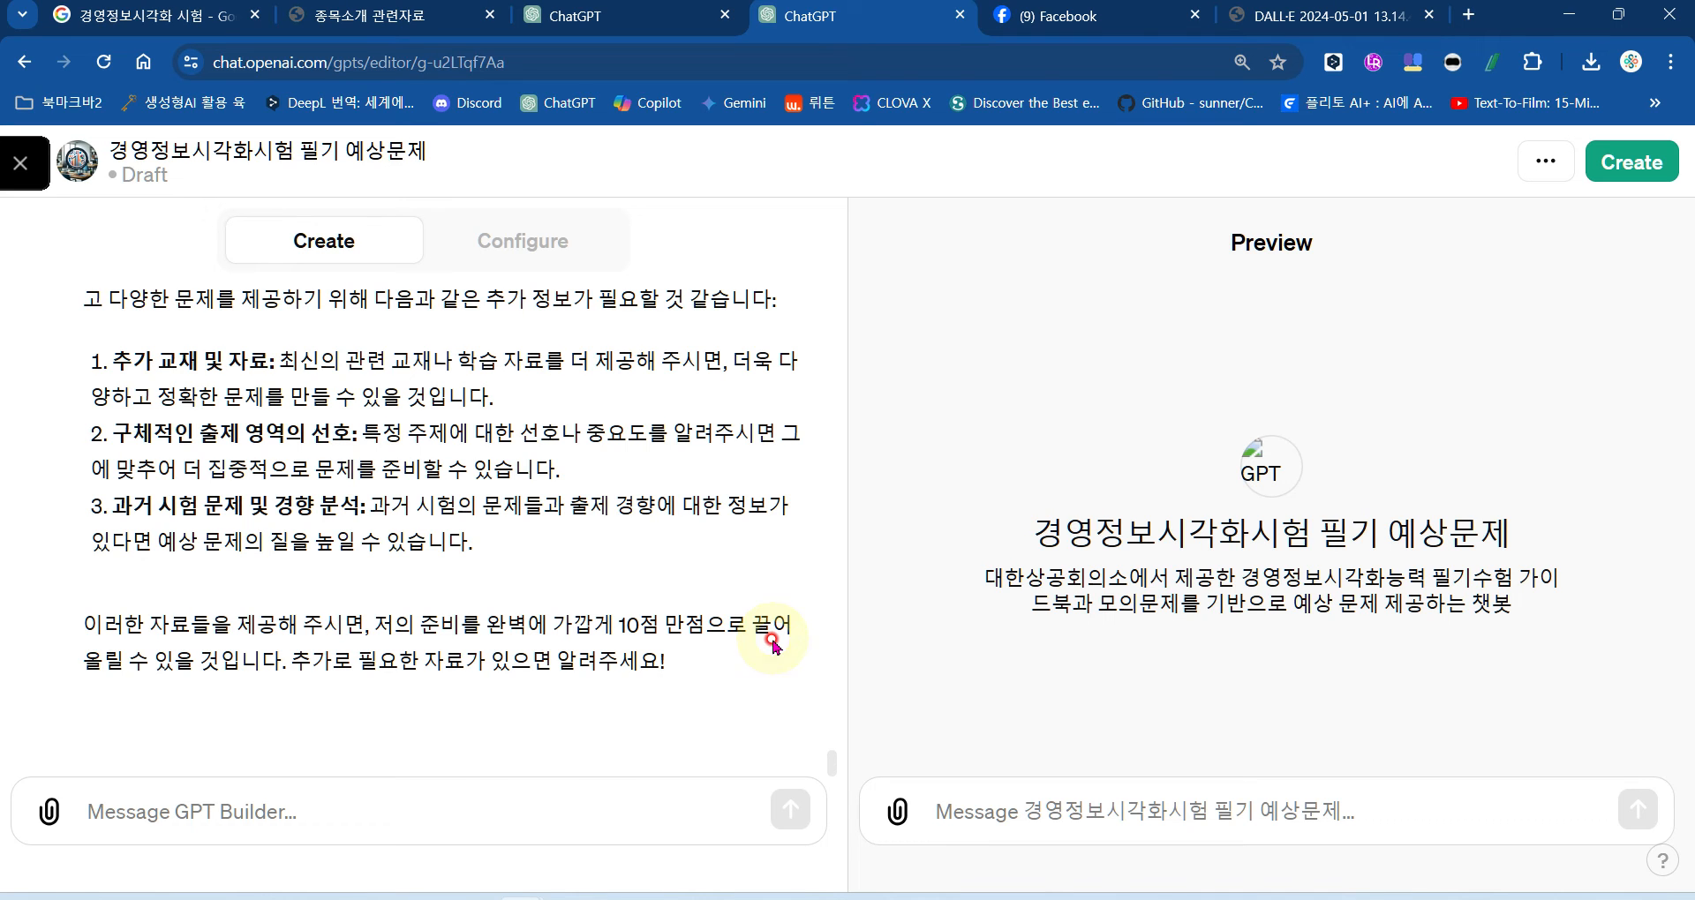
Step: Begin a reply to GPT Builder with "고마워.."
left_click(477, 810)
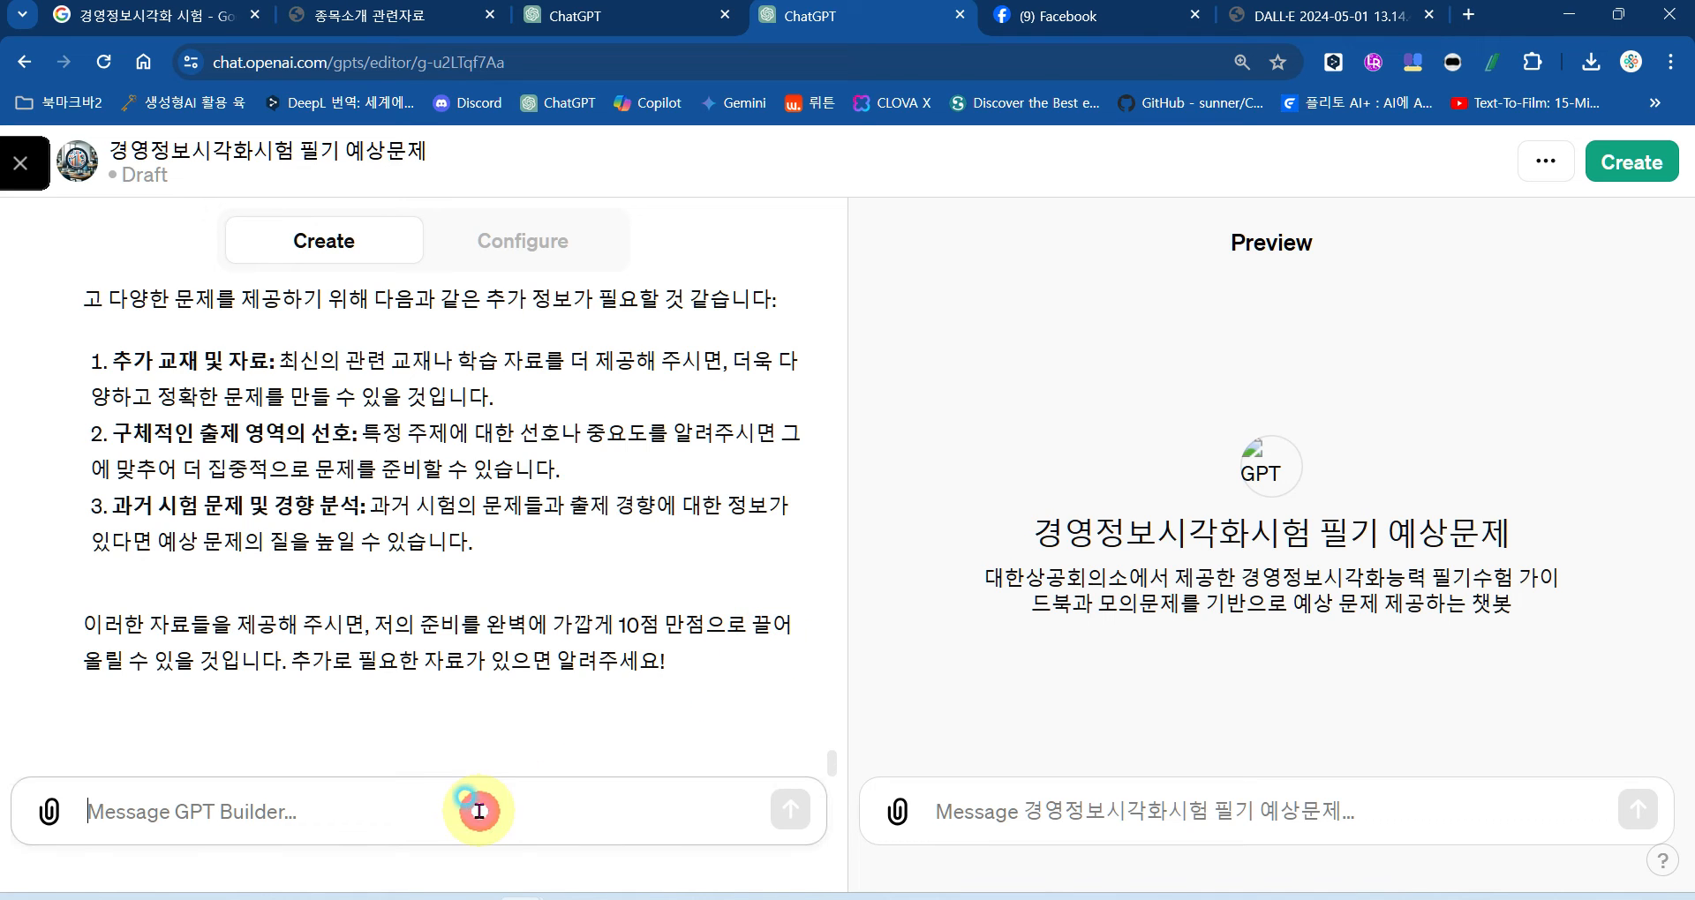
type("ㄱㅎ마")
key("BackSpace")
key("BackSpace")
key("BackSpace")
key("BackSpace")
type("고마워,")
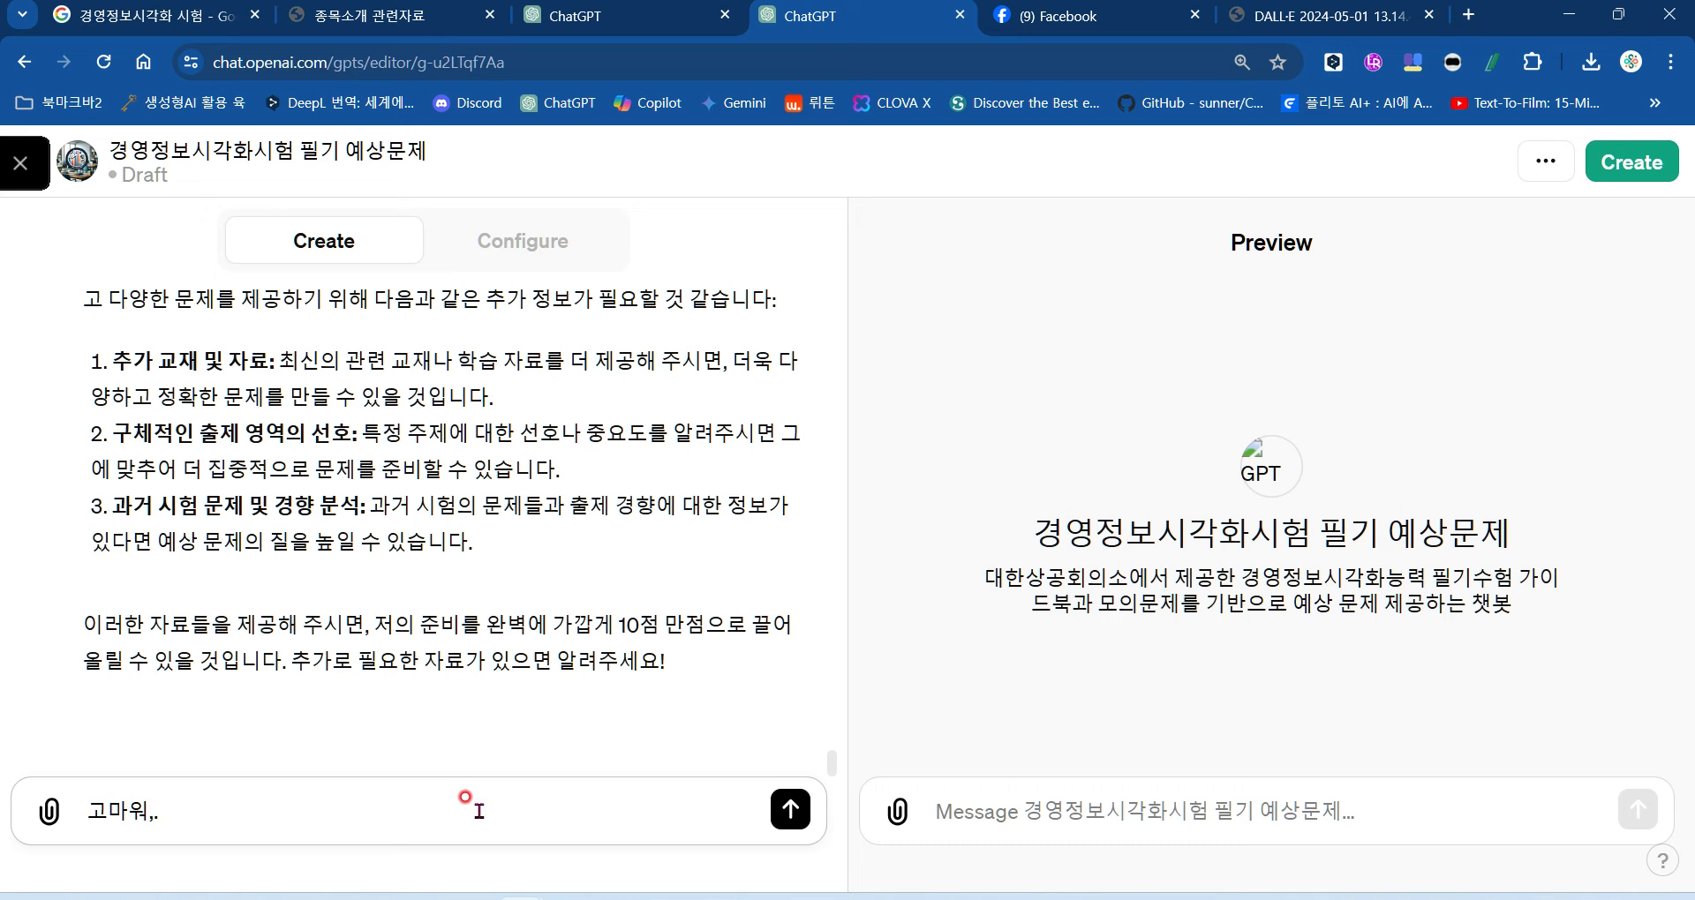
type(".더시")
key("BackSpace")
key("BackSpace")
key("BackSpace")
key("BackSpace")
type("ㅇ")
key("BackSpace")
key("BackSpace")
Step: Continue the reply with "추가적인것은 너에게 맡길께..최선을 다해서"
type("추가적인것은 네")
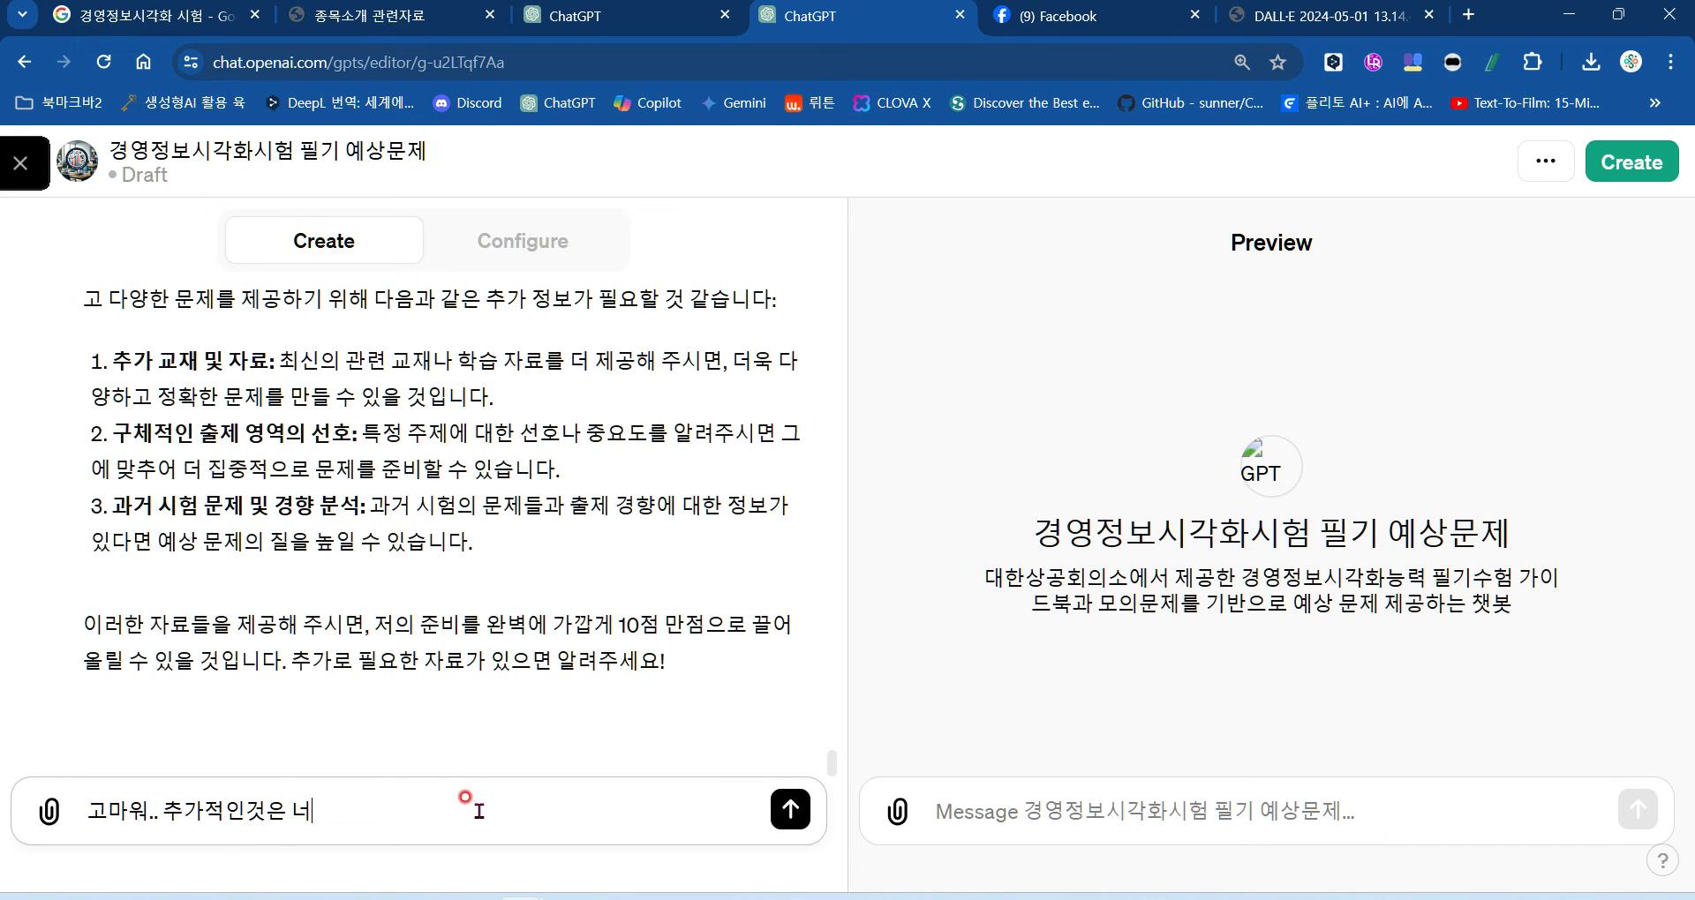
type("저에")
key("BackSpace")
key("BackSpace")
type("너에게")
type(" 마")
key("BackSpace")
key("BackSpace")
type("말길ㄲ")
type("ㅔ..최선을")
type(" 닷ㅎ")
key("BackSpace")
key("BackSpace")
type("다해서")
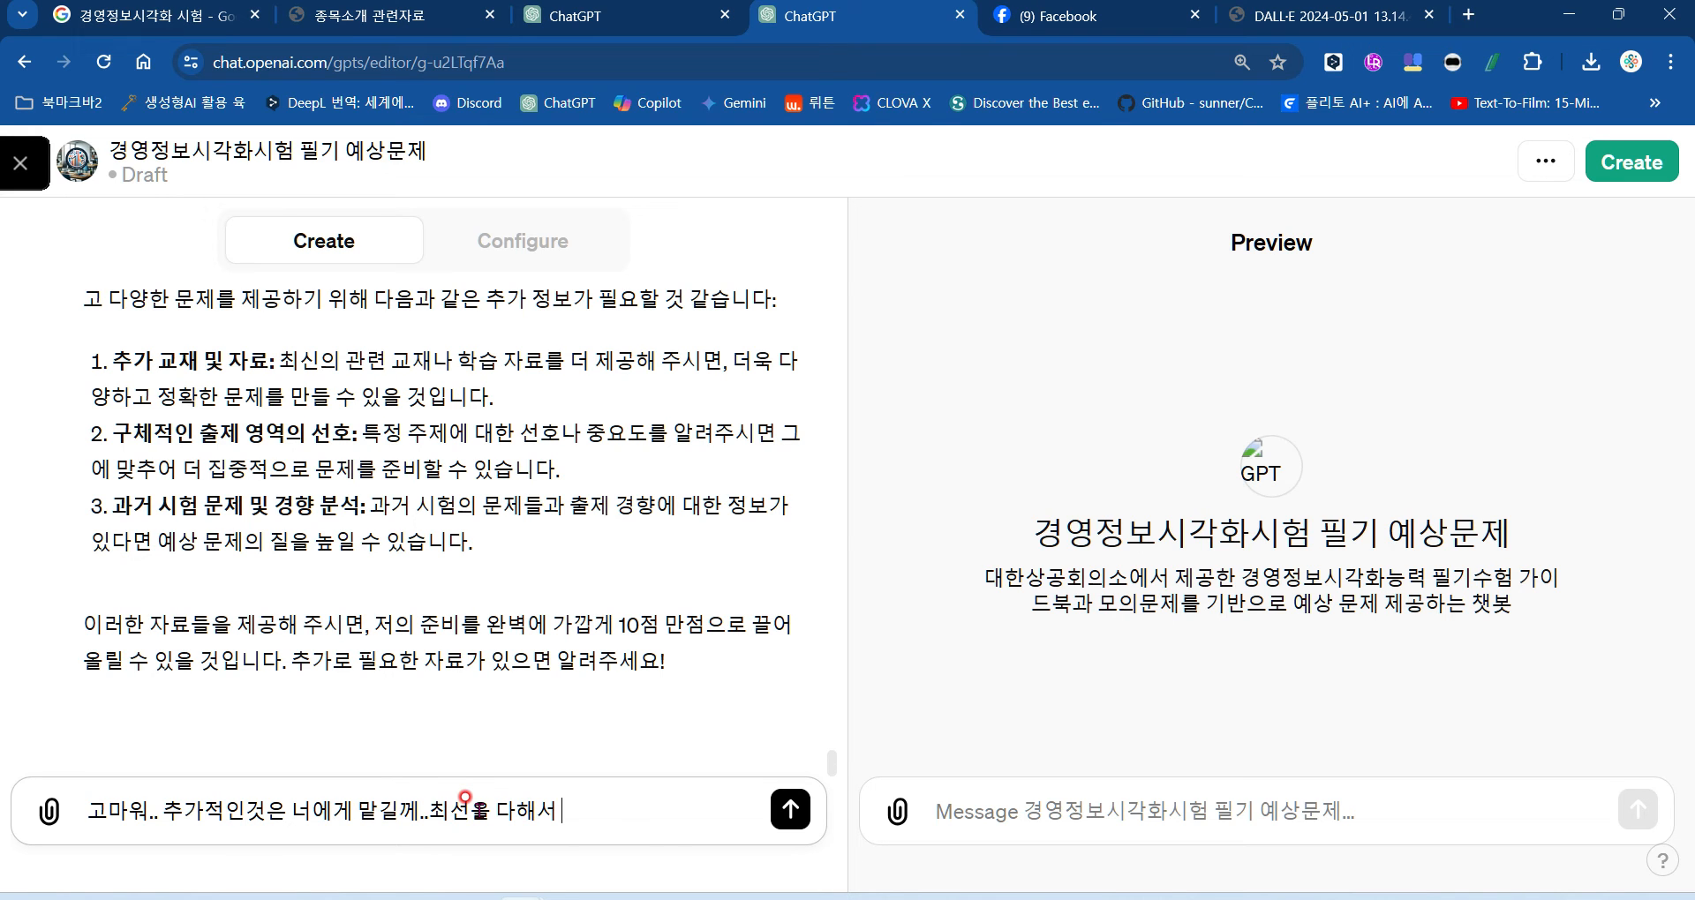
Step: Finish the reply with "경영정보시각화능력시험 예상문제 출제를 해줘" and send it to GPT Builder
left_click(646, 830)
type("경ㅇ여")
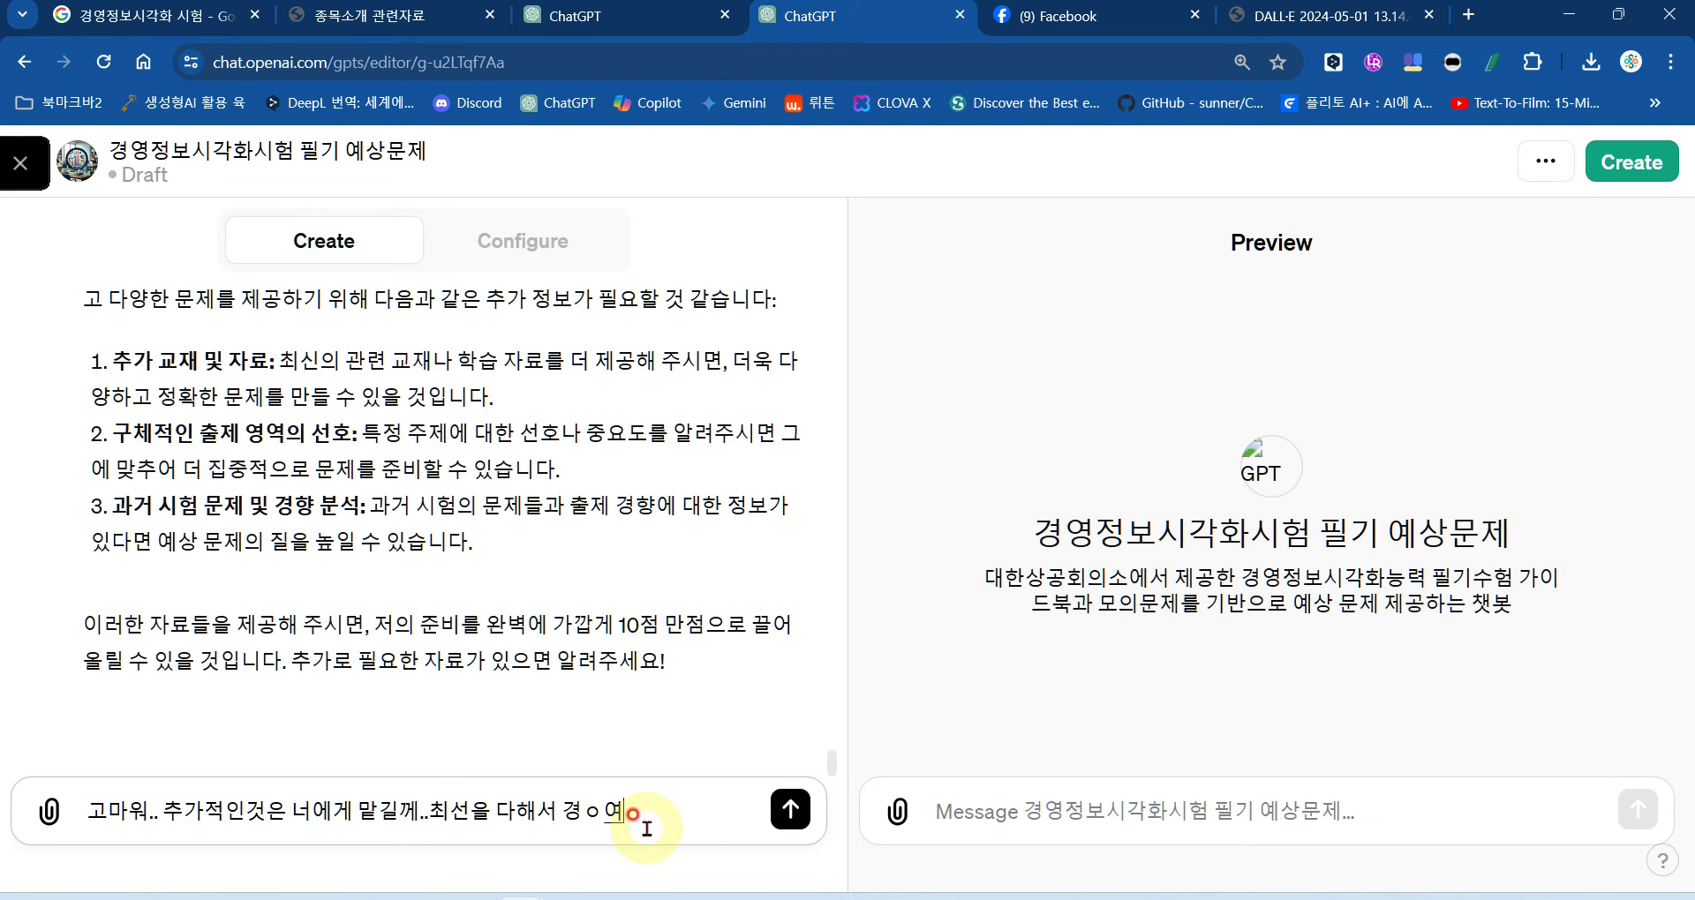
key("BackSpace")
key("BackSpace")
key("BackSpace")
type("영정보시각화")
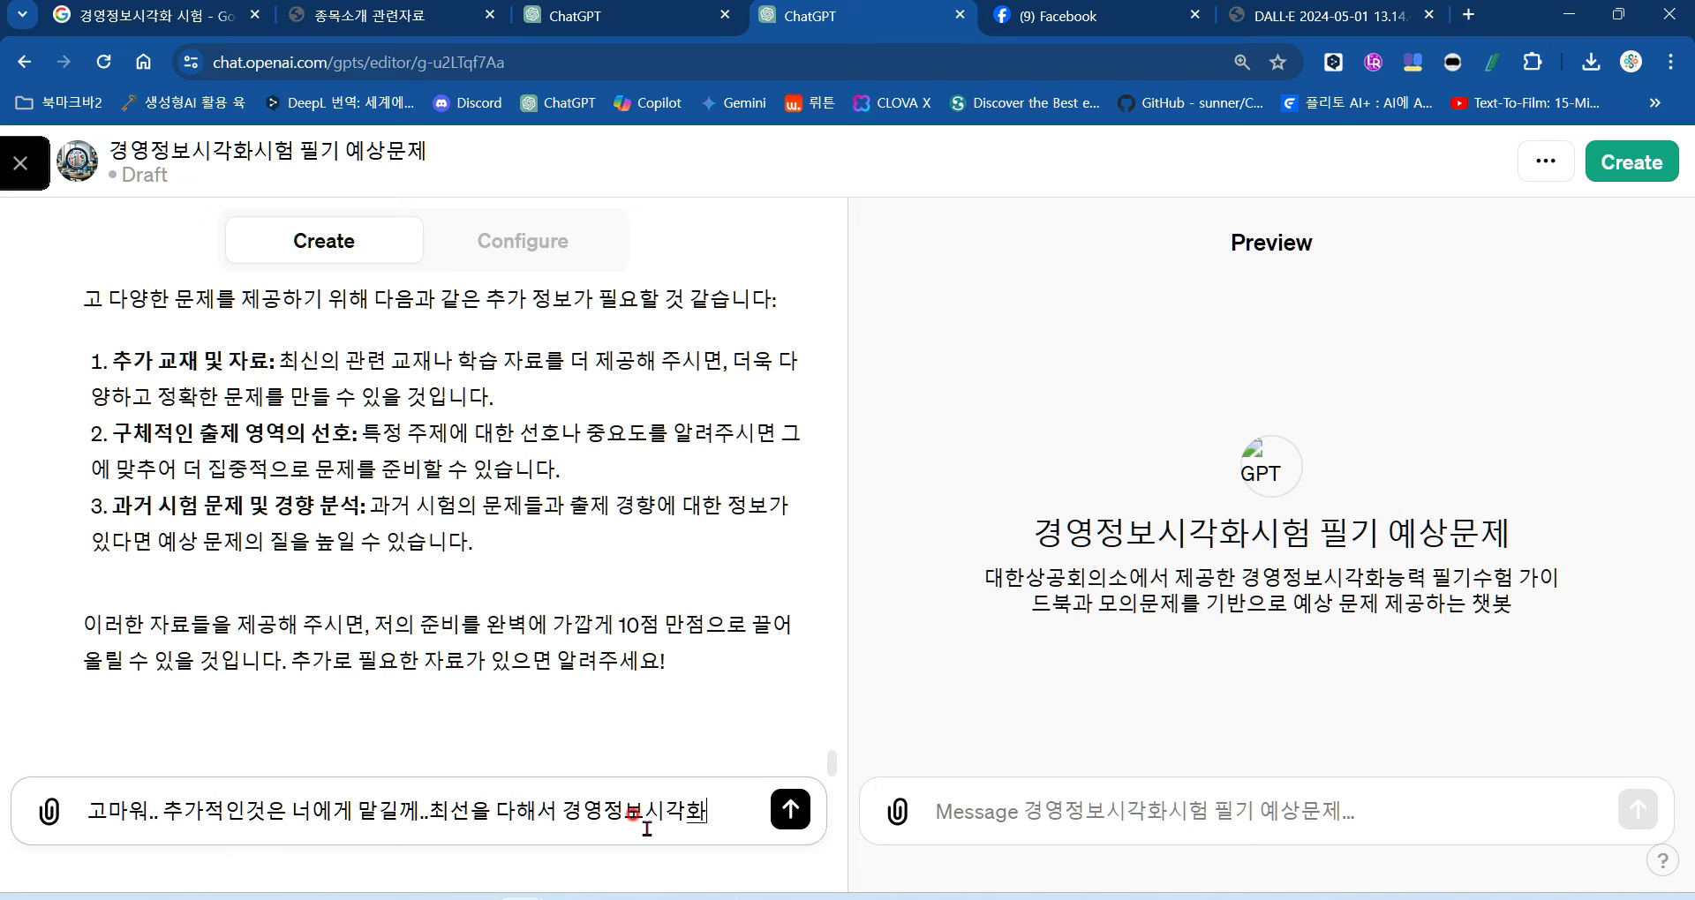
type("능력 시험")
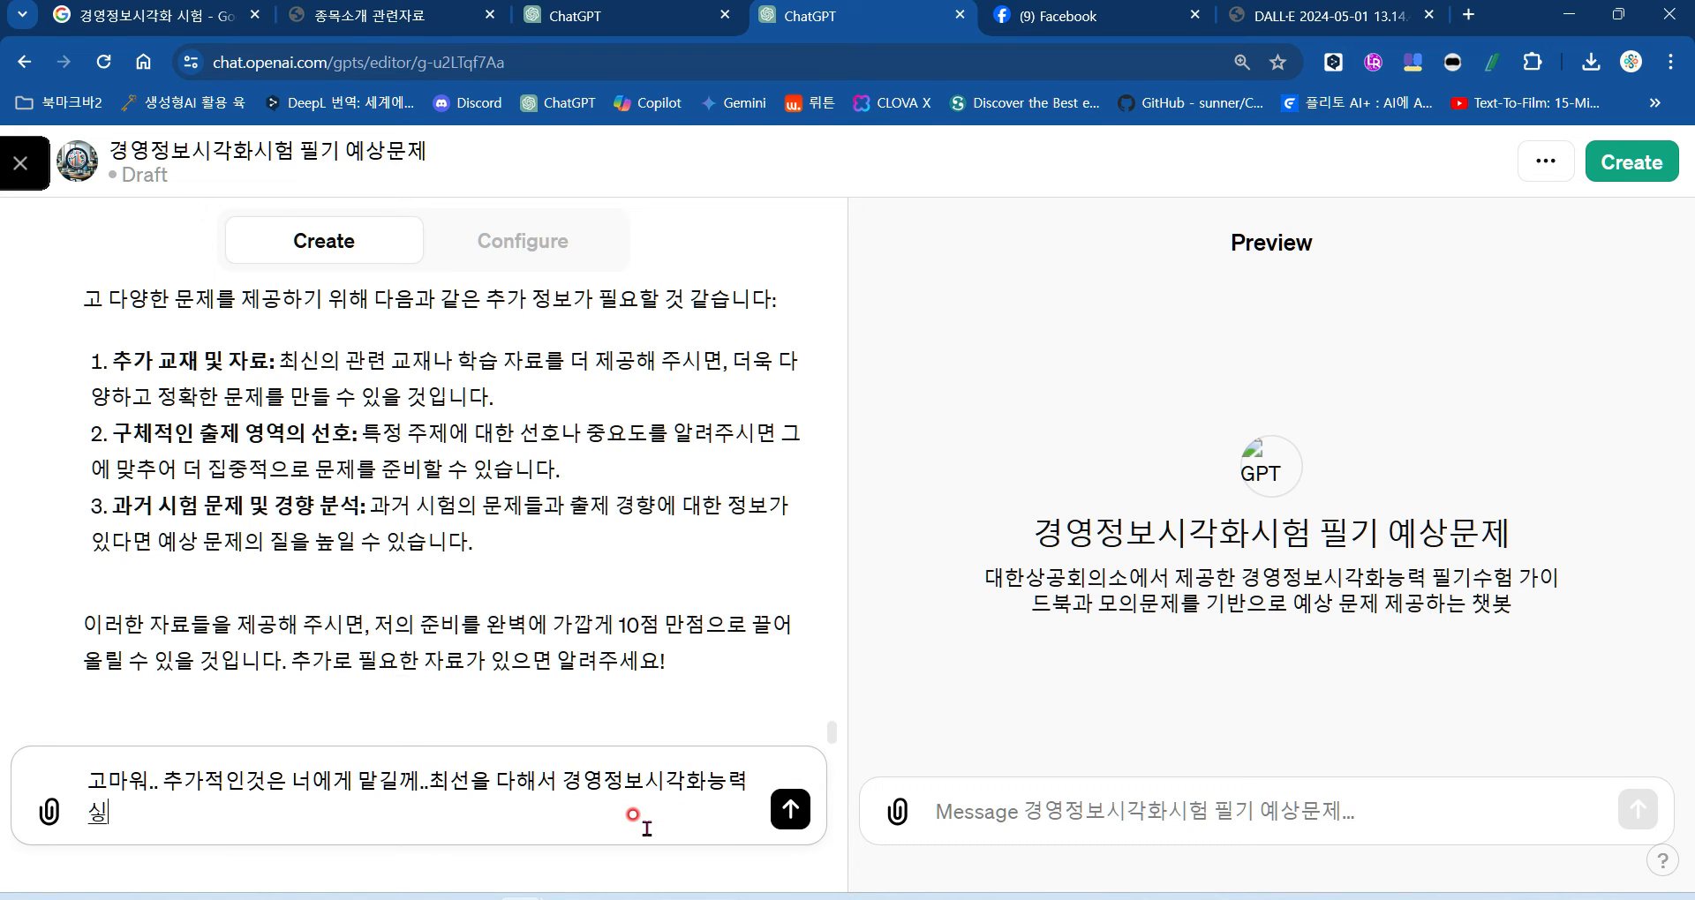
type(" 추")
type("제")
key("BackSpace")
key("BackSpace")
type("예상문제 출제를 해")
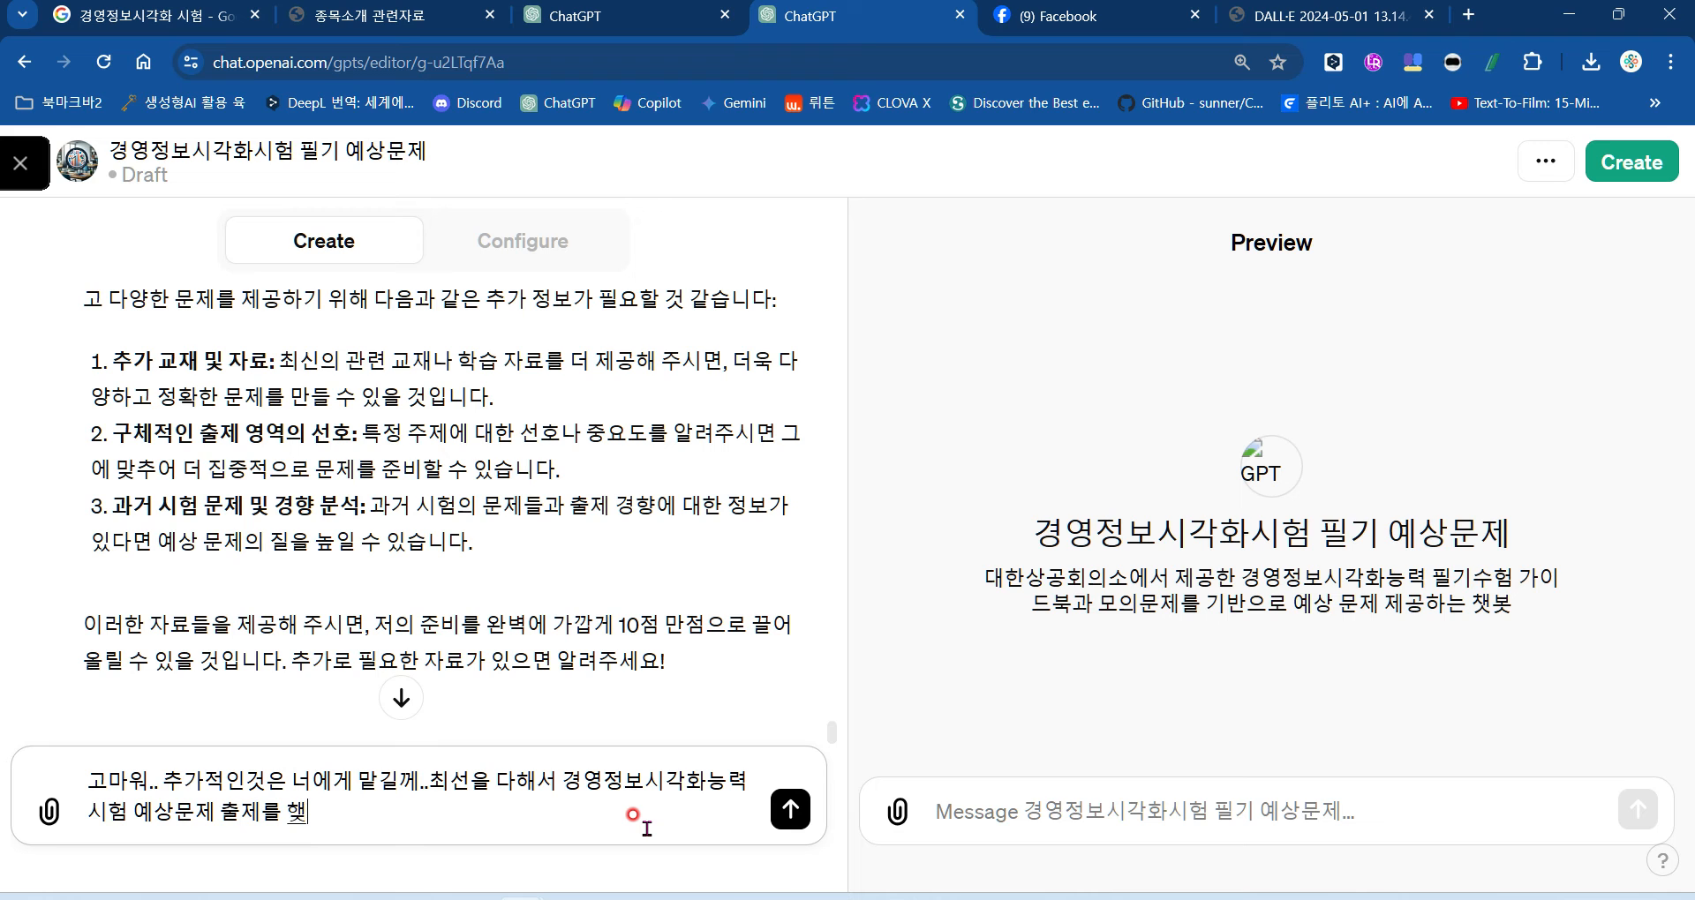
type("줘")
key("Return")
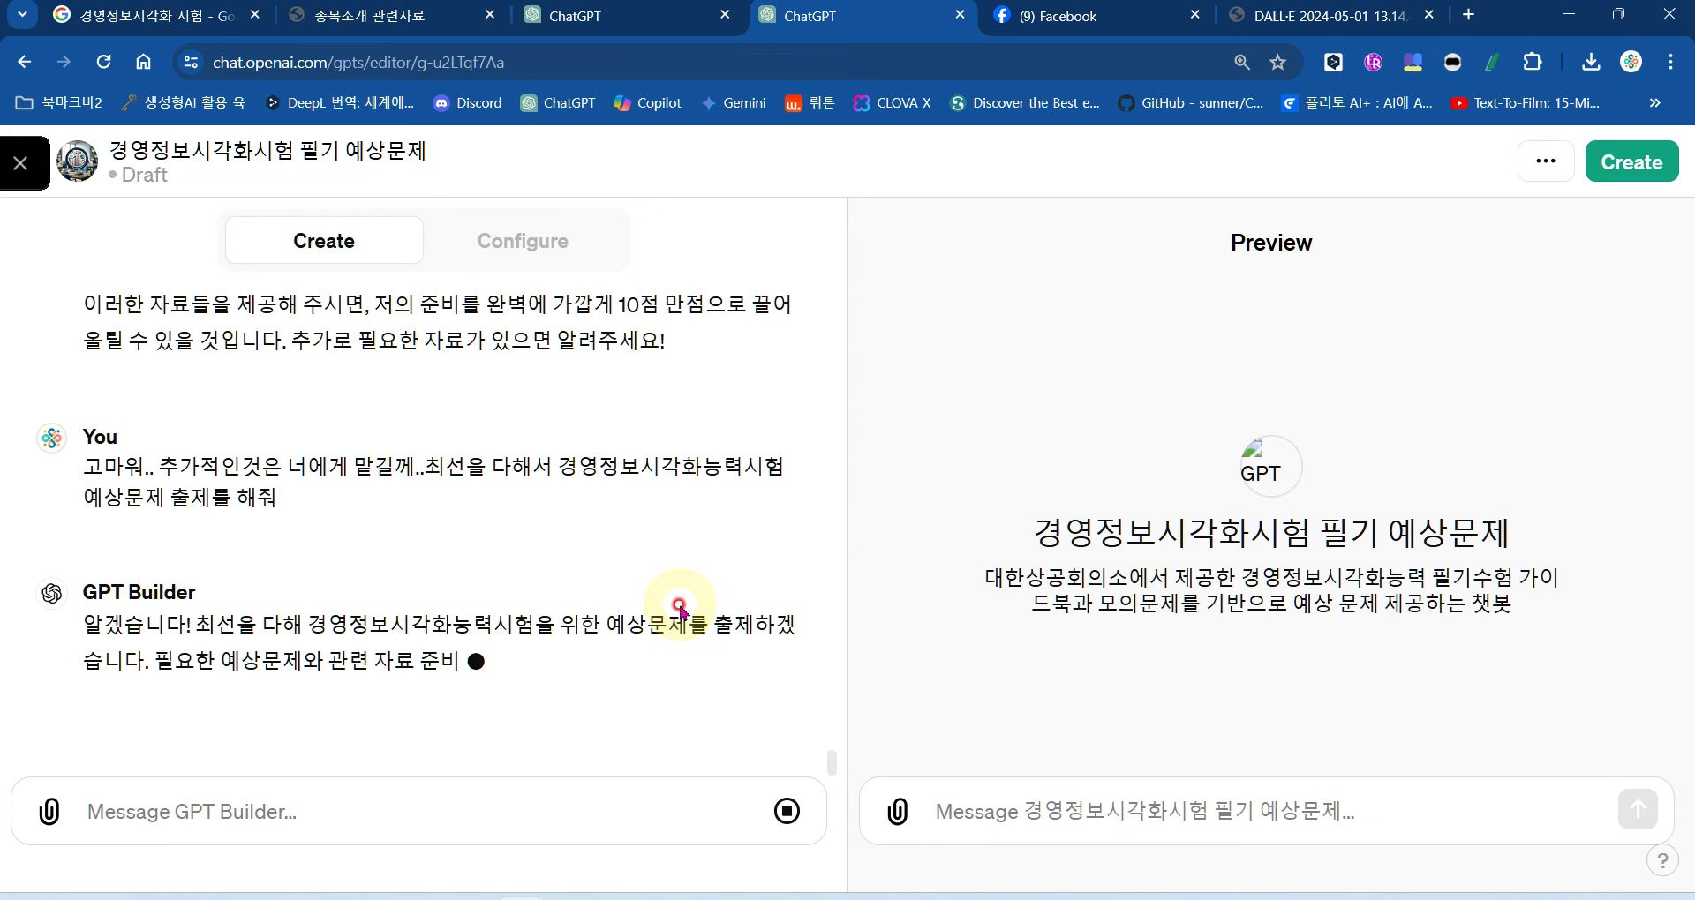
Step: Check the GPT's configured name, description, and instructions, and return to the GPT Builder conversation
left_click(1098, 811)
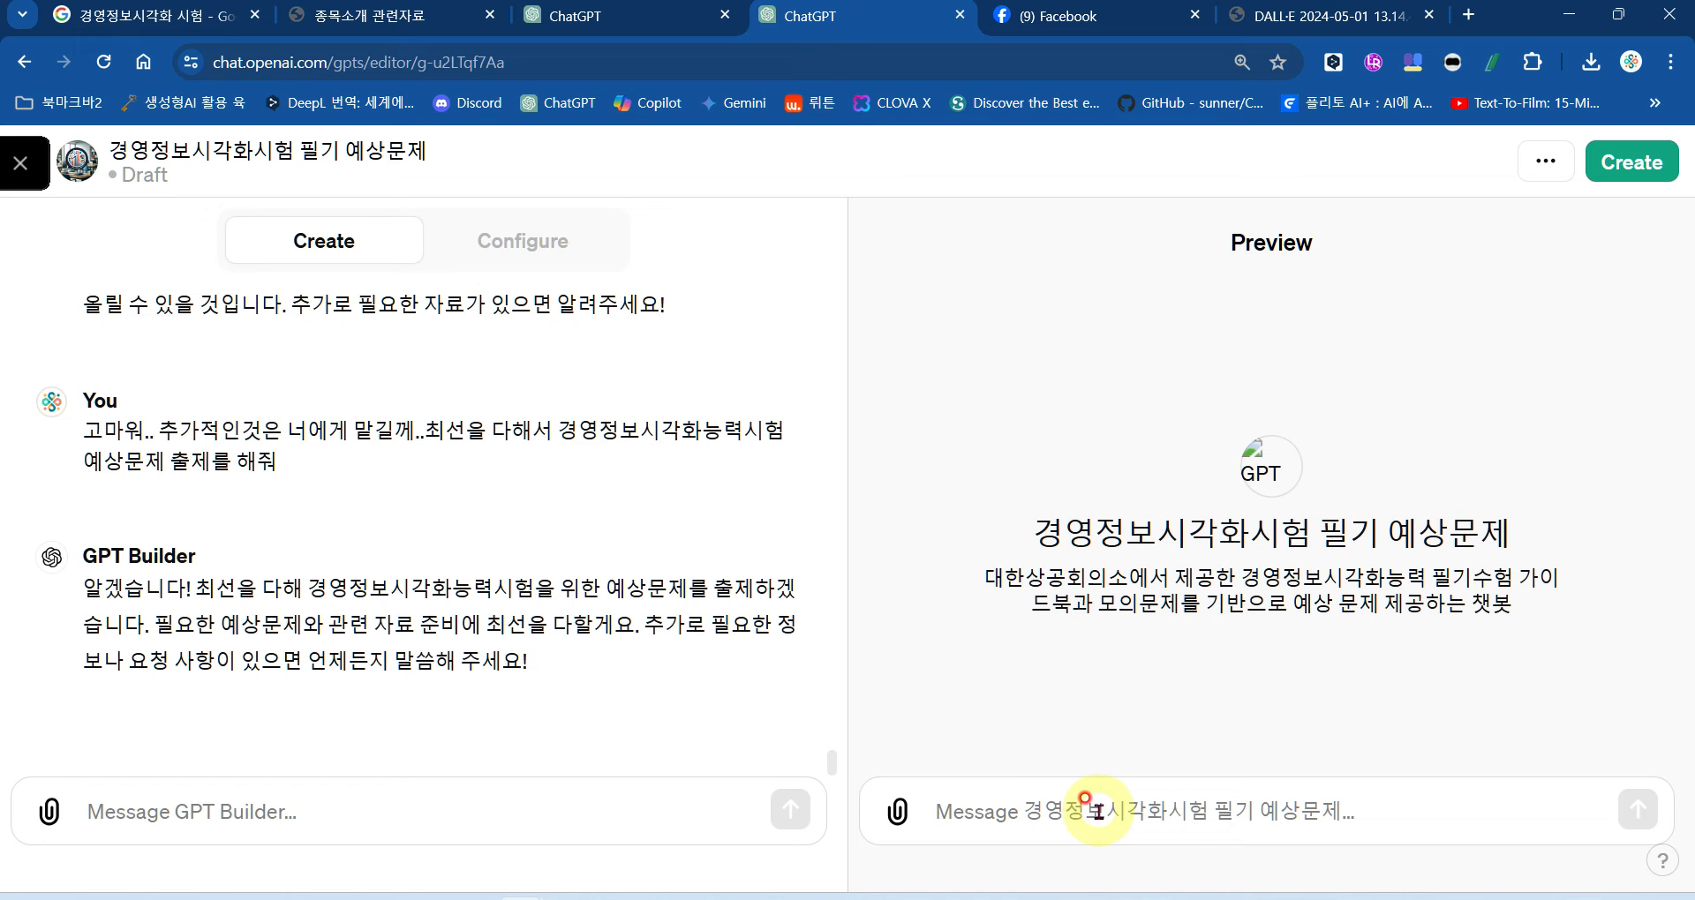
left_click(539, 247)
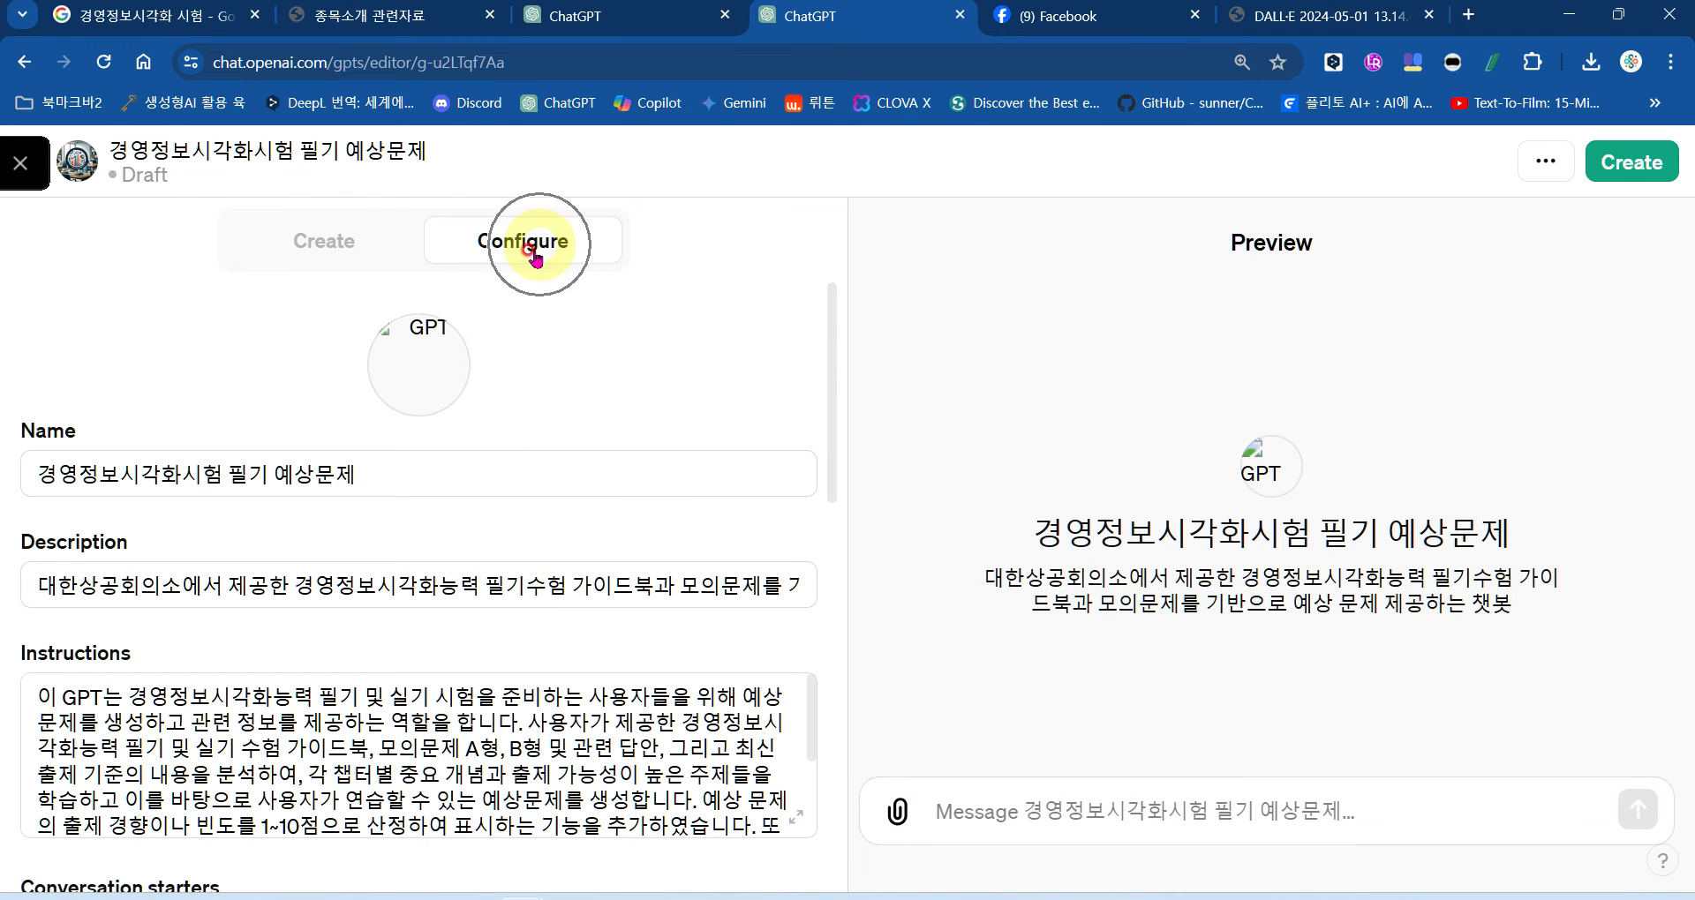
left_click(333, 252)
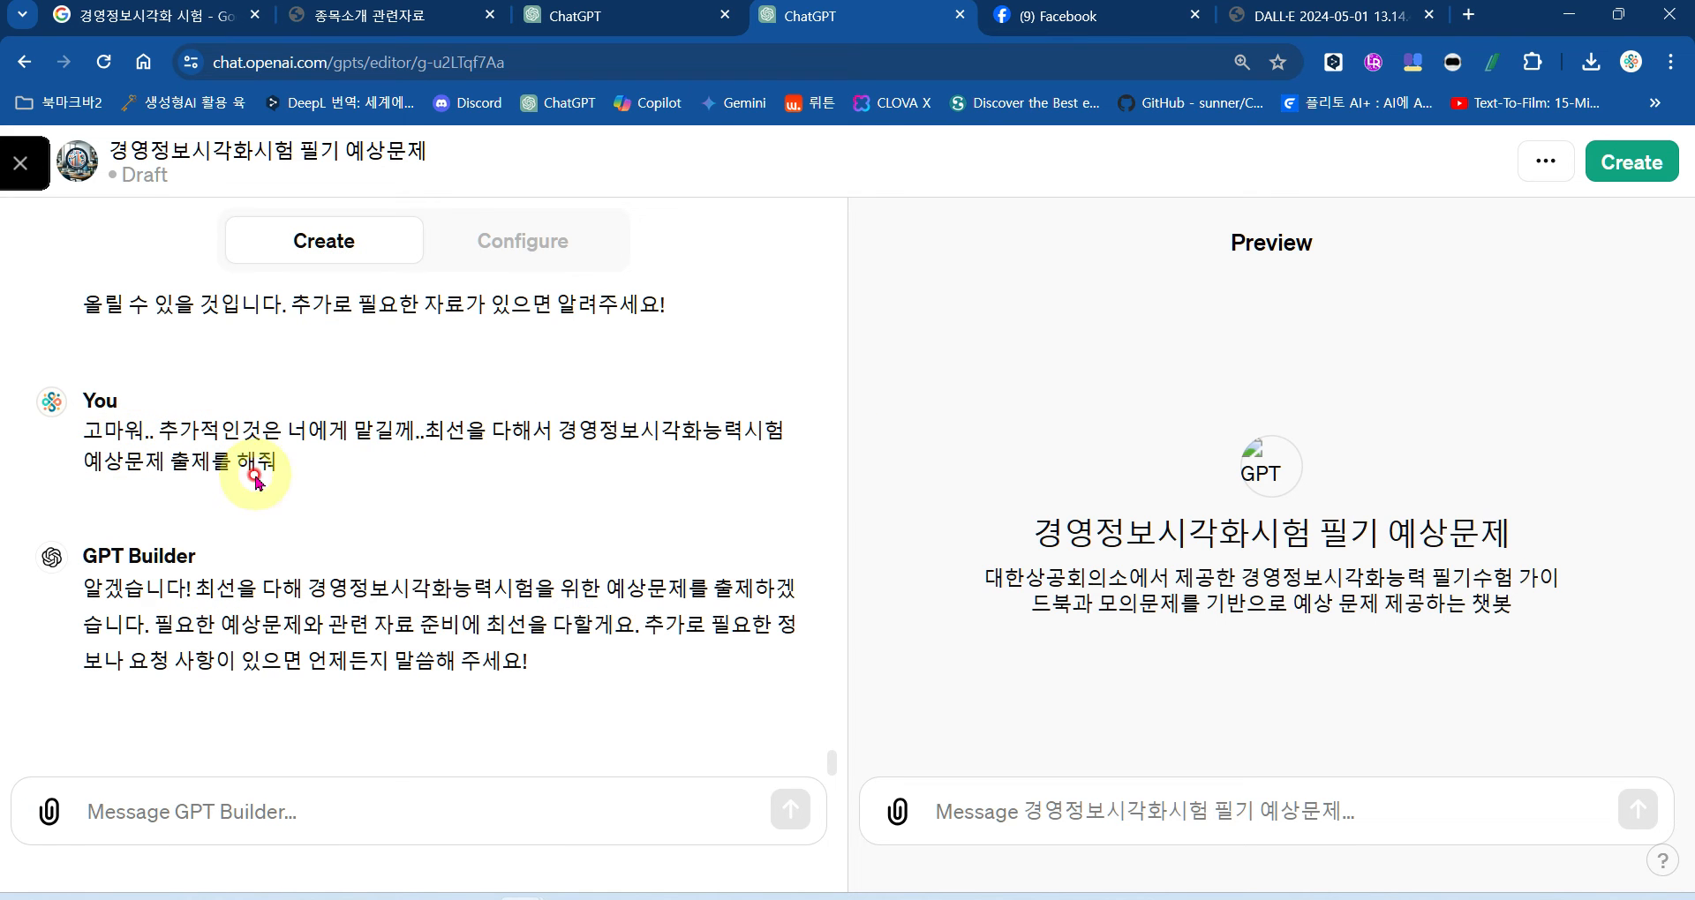
Step: Ask GPT Builder for an exam logo with the message "경영정보시각화능력시험 로고를 그려줘", reusing the exam name from its last reply
left_click_drag(307, 588, 535, 588)
key("ctrl+c")
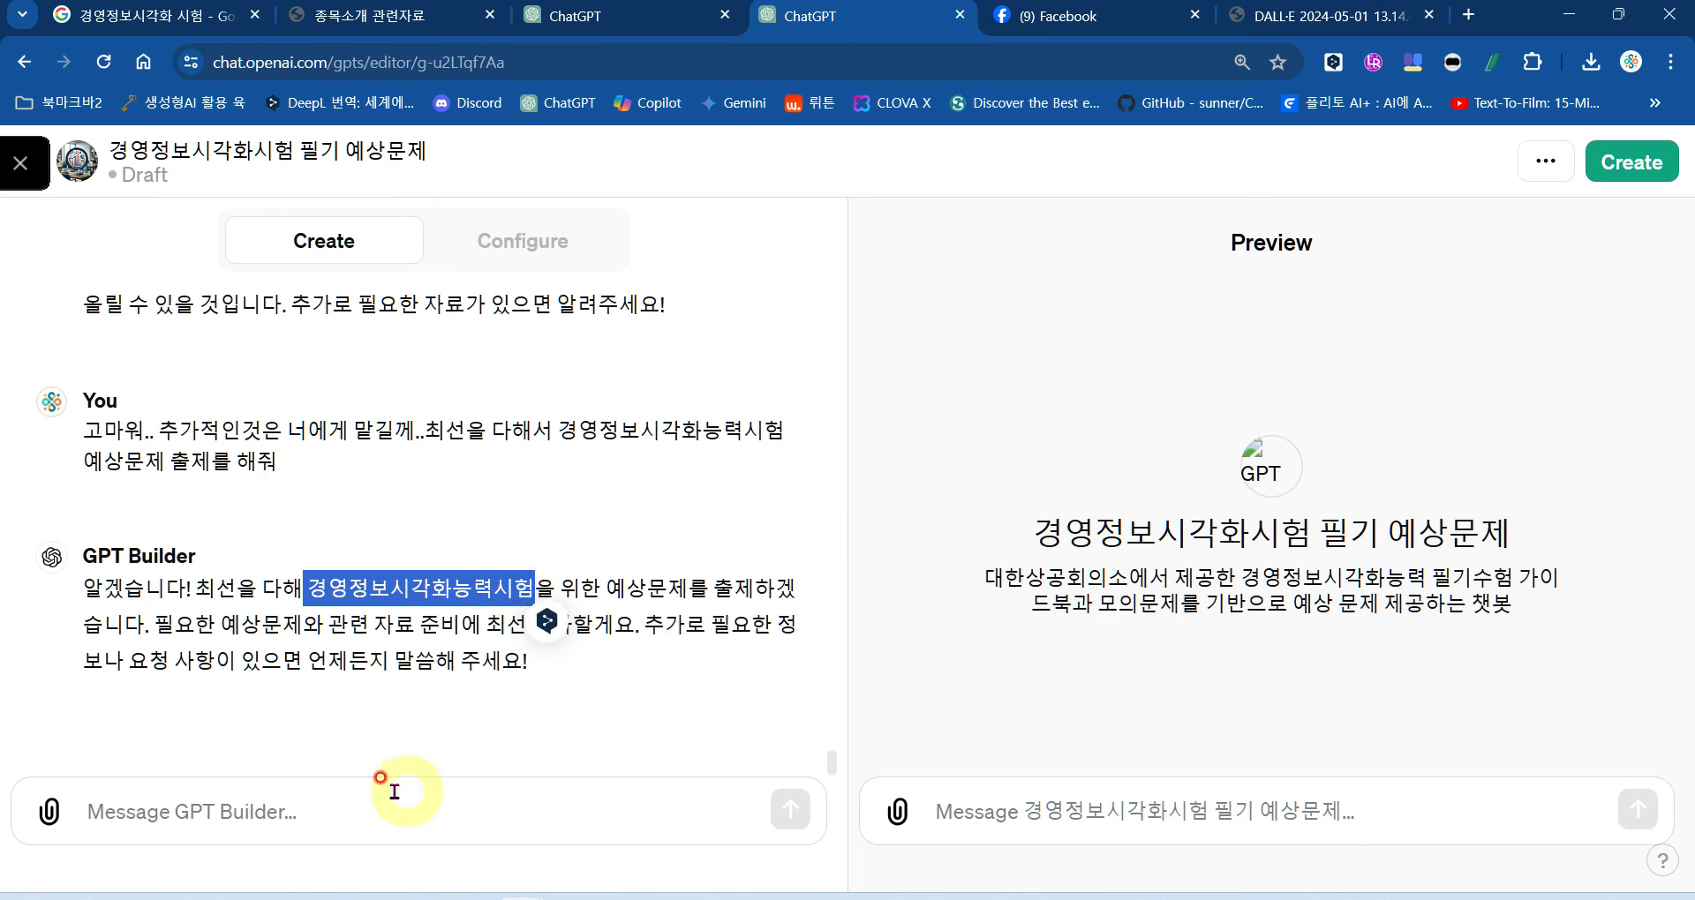
left_click(374, 808)
key("ctrl+v")
type("로고")
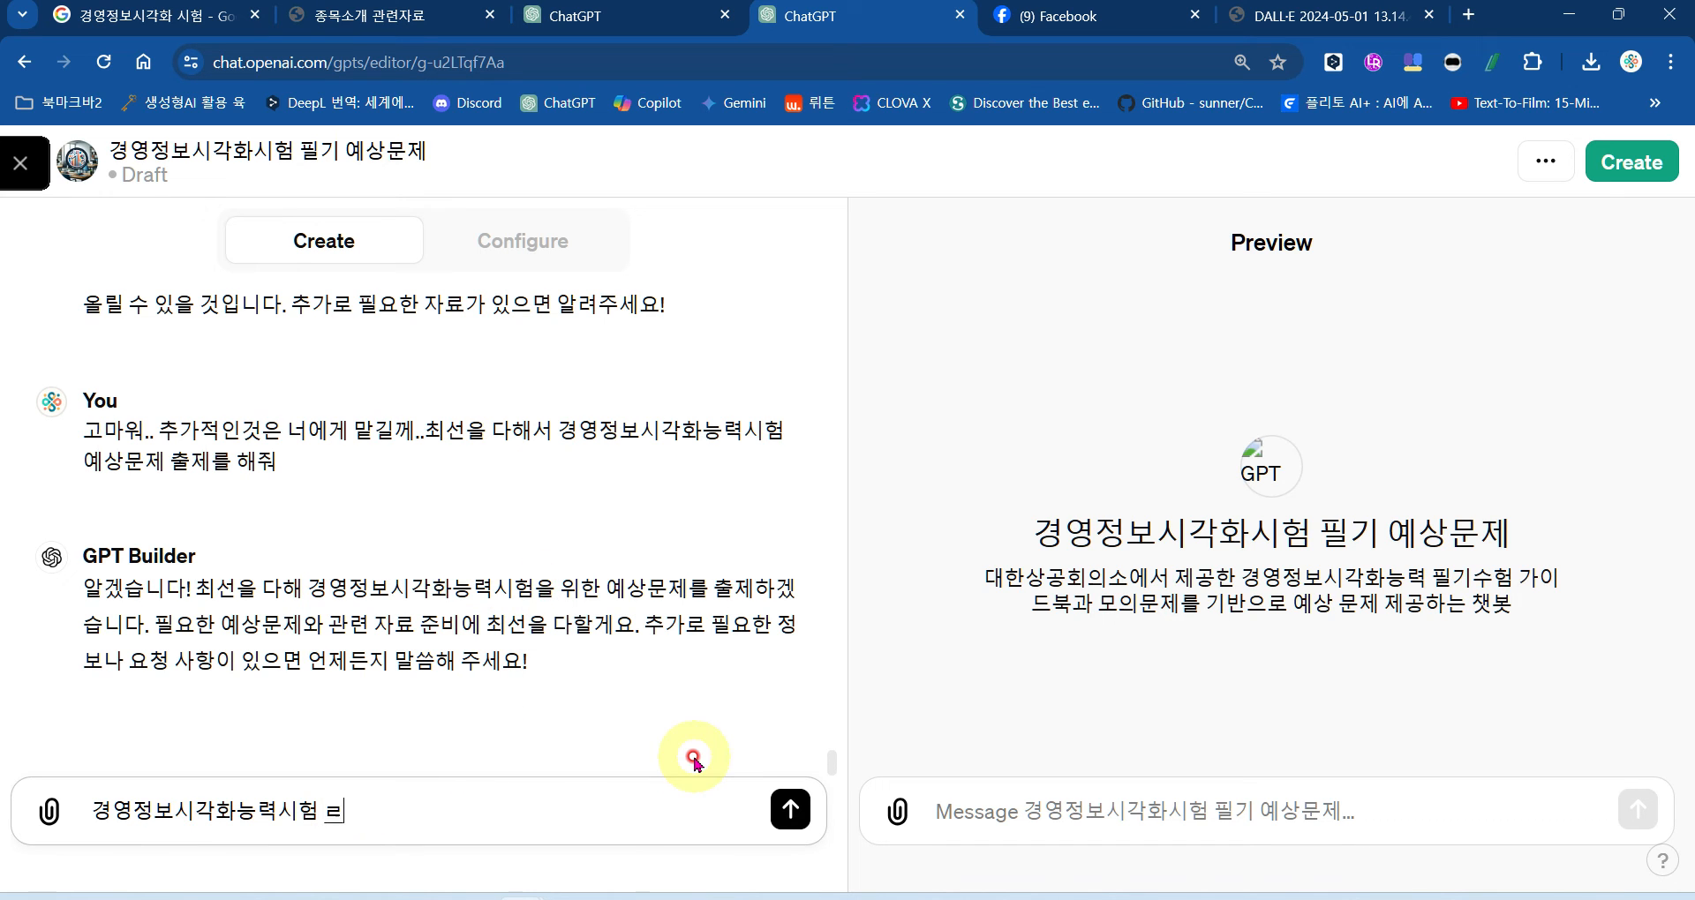
type("를 그려")
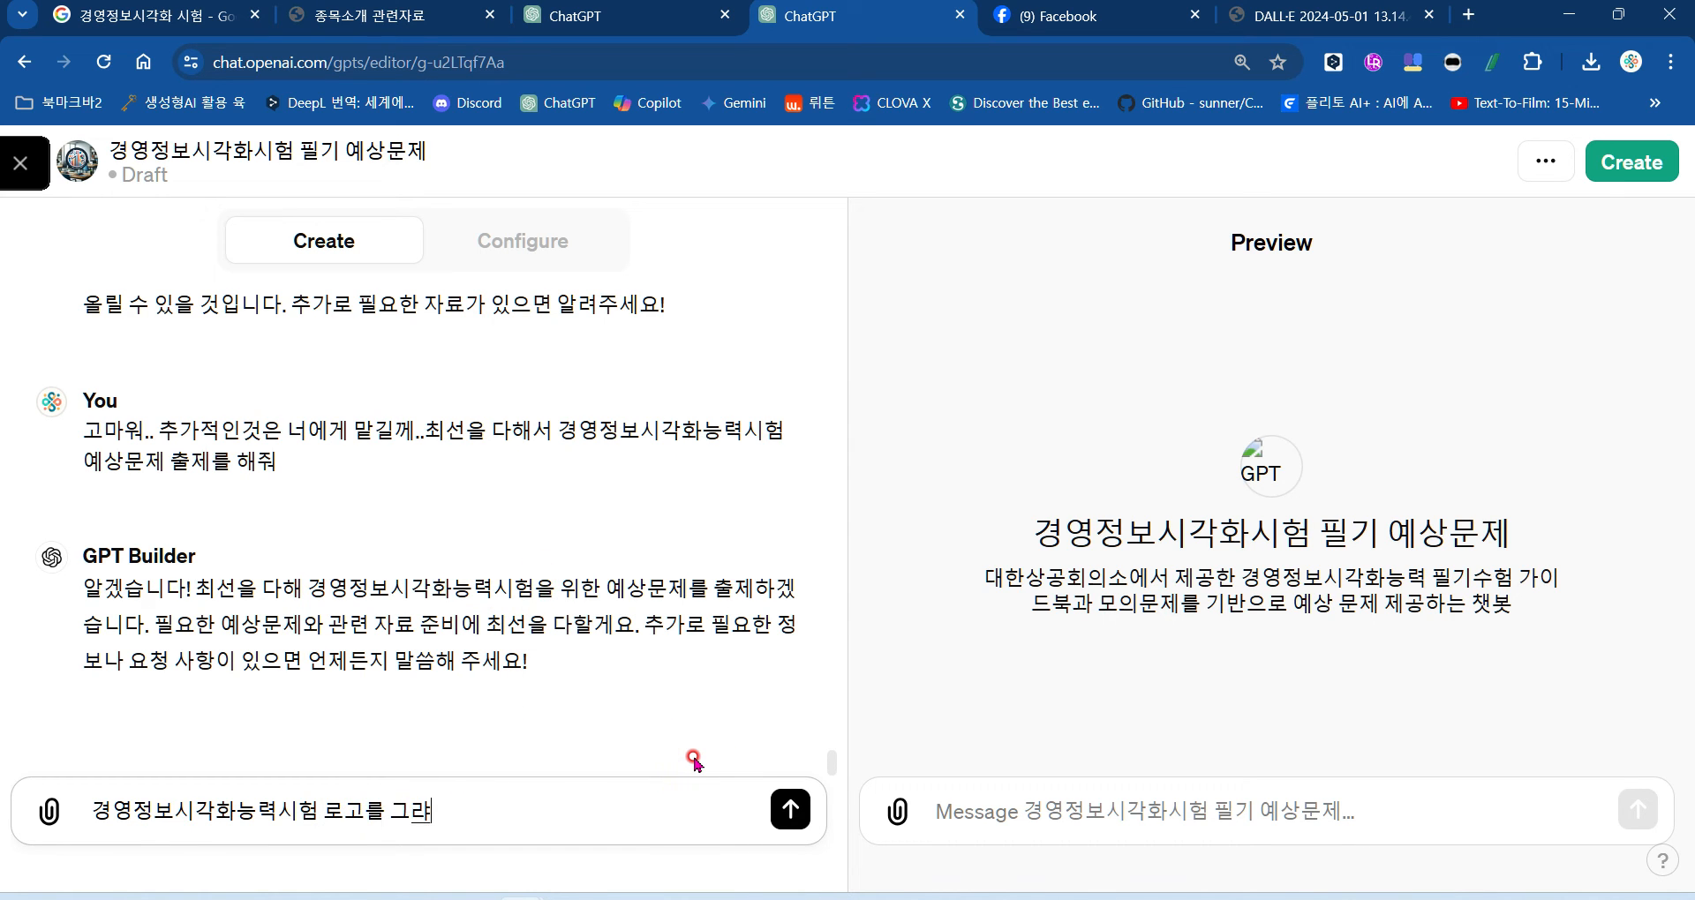
key("BackSpace")
type("줘")
key("Return")
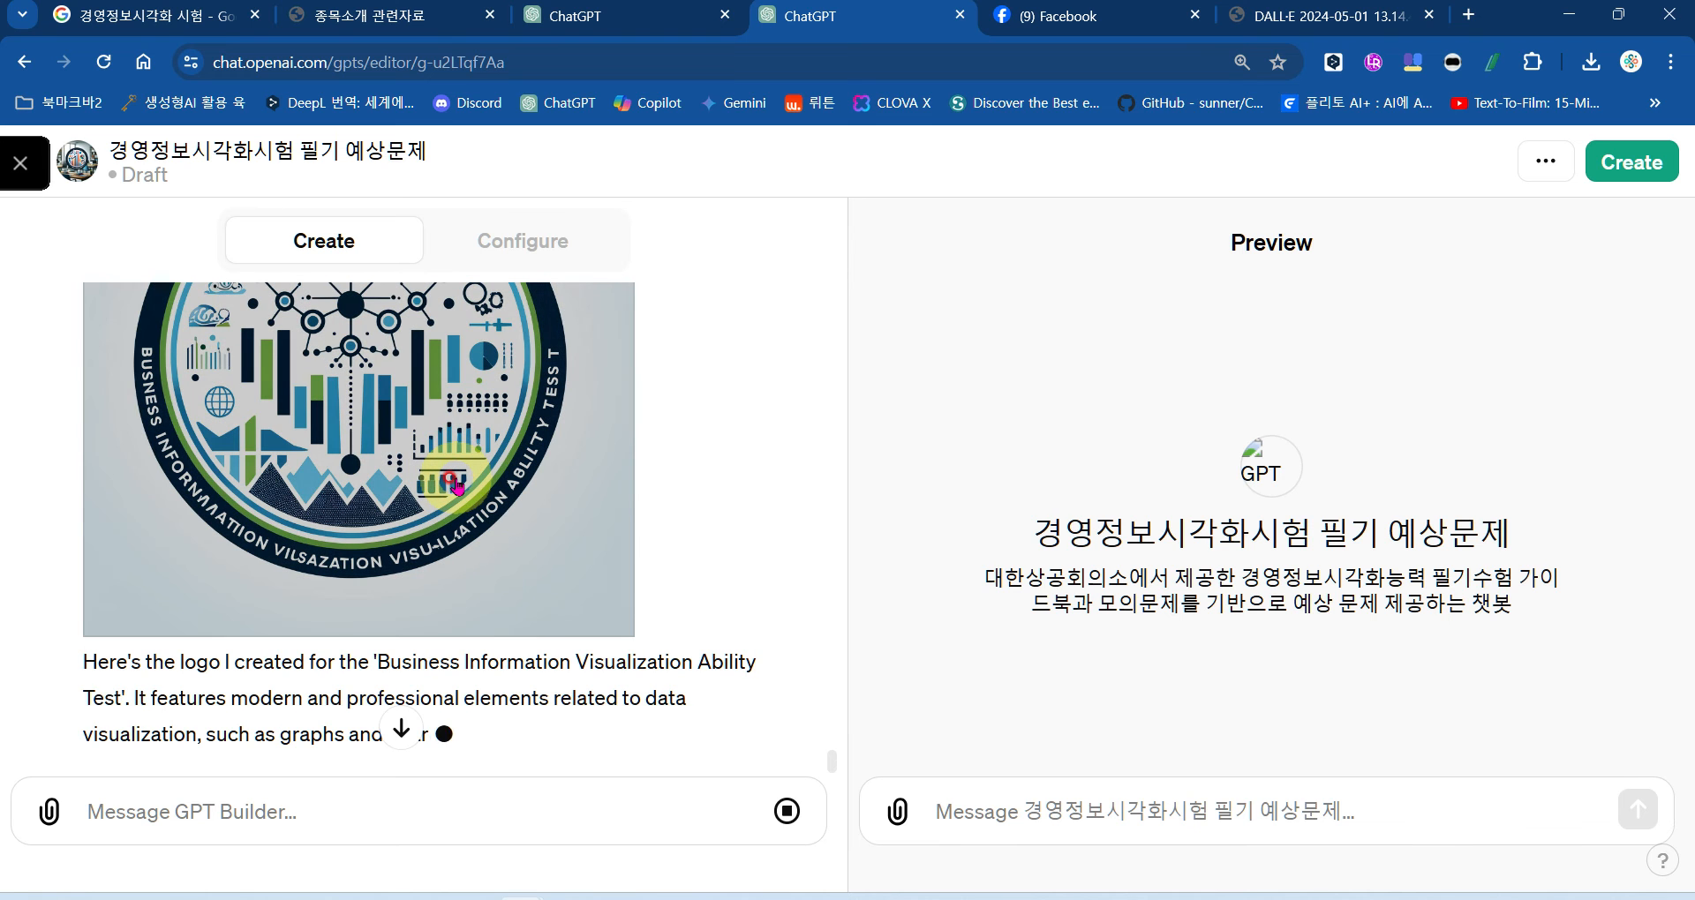
Step: Review the generated logo and send GPT Builder the request "로고를 설정해줘." to apply it
scroll(455, 486, "down", 2)
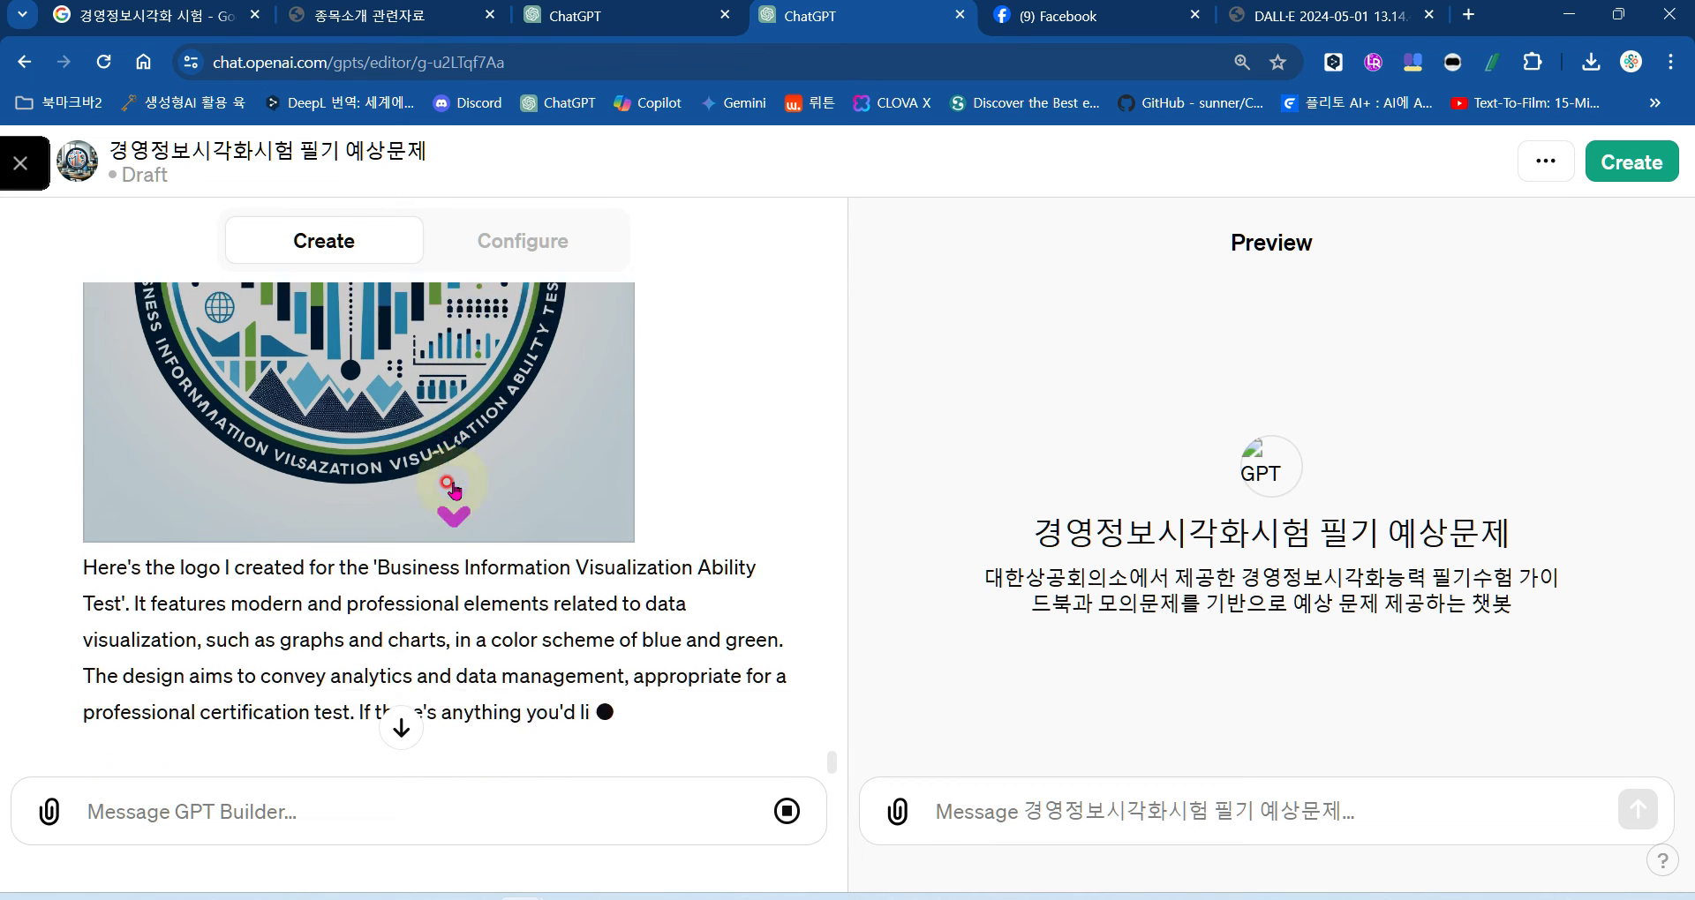
scroll(306, 617, "down", 1)
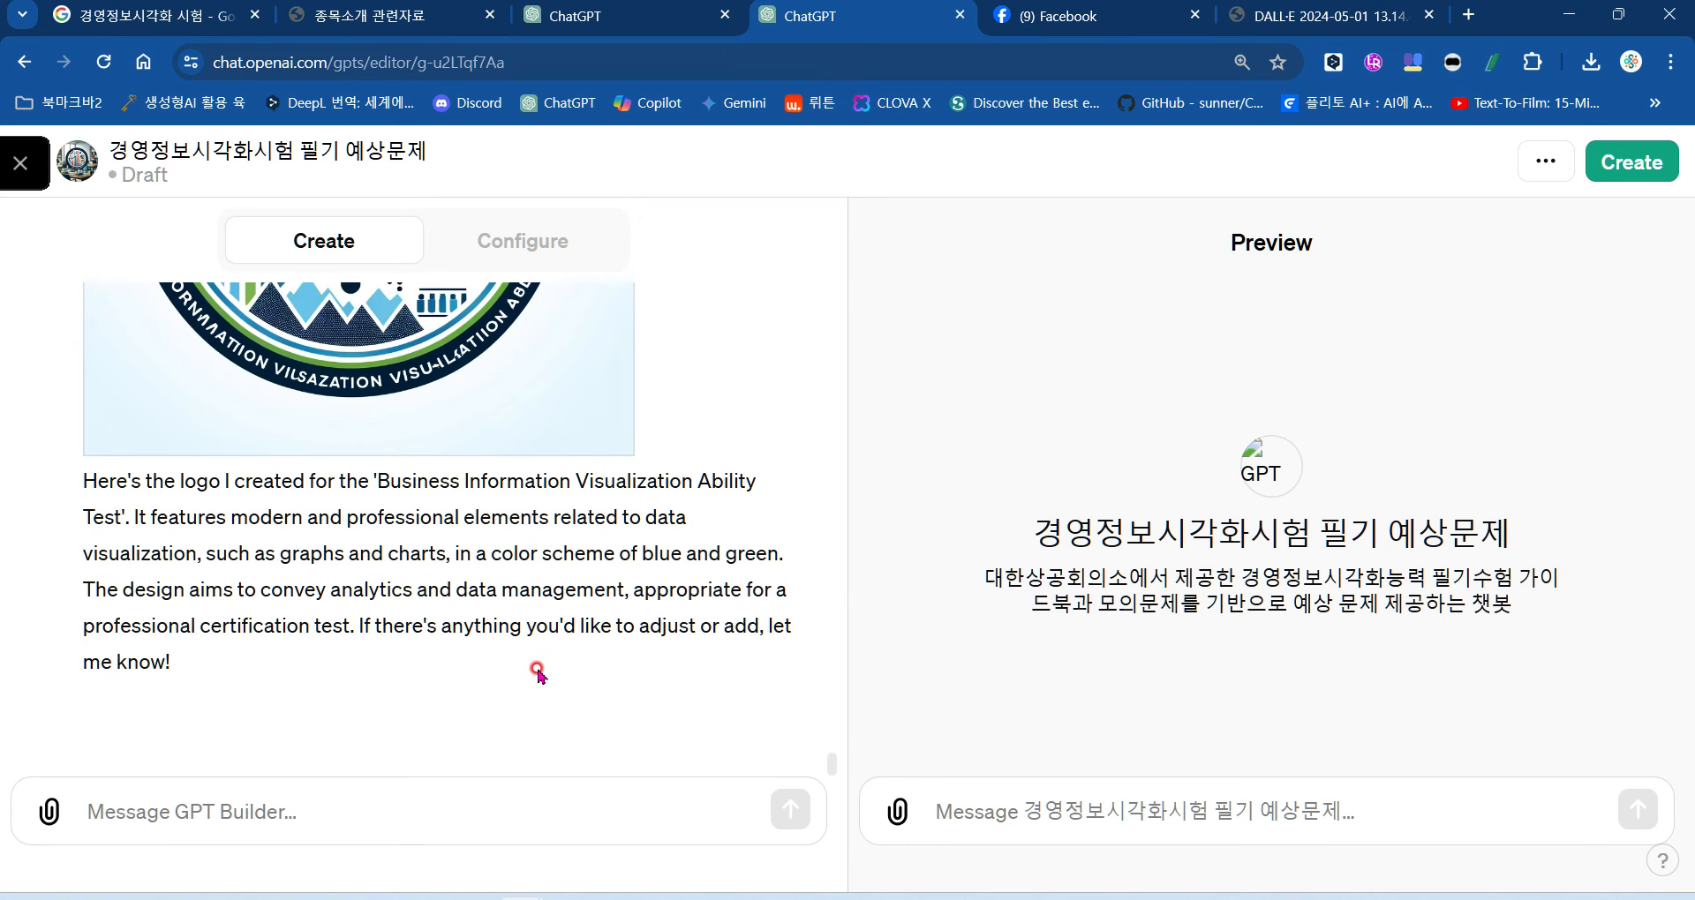
scroll(538, 674, "up", 4)
left_click(494, 645)
scroll(521, 574, "down", 4)
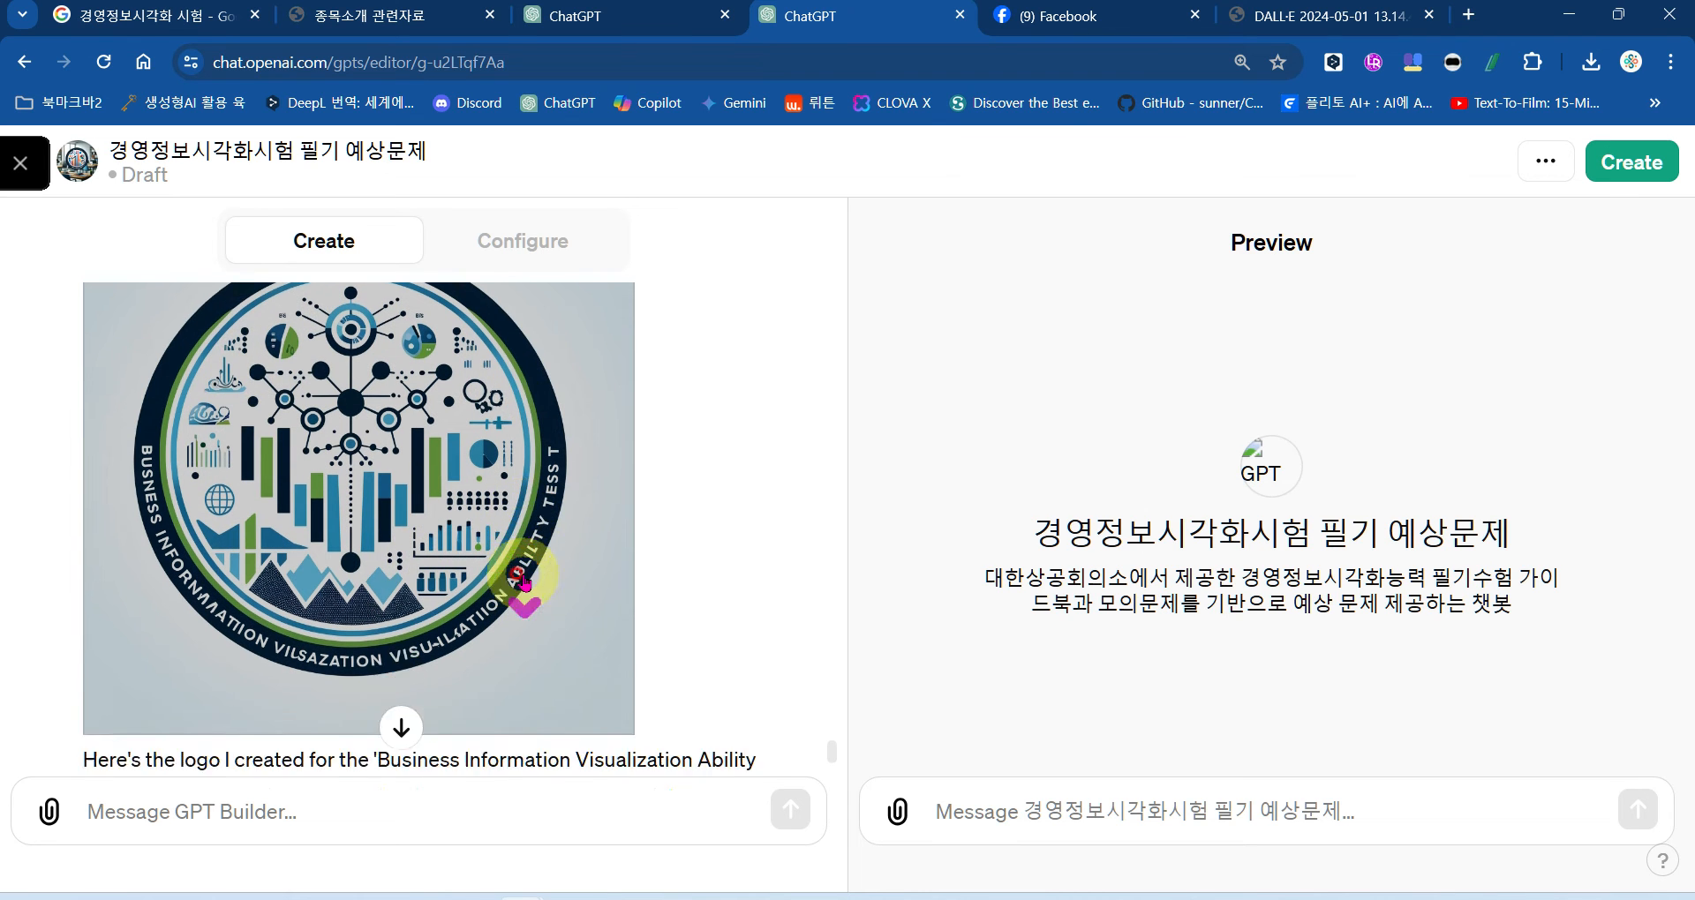
left_click(329, 244)
left_click(260, 816)
type("로")
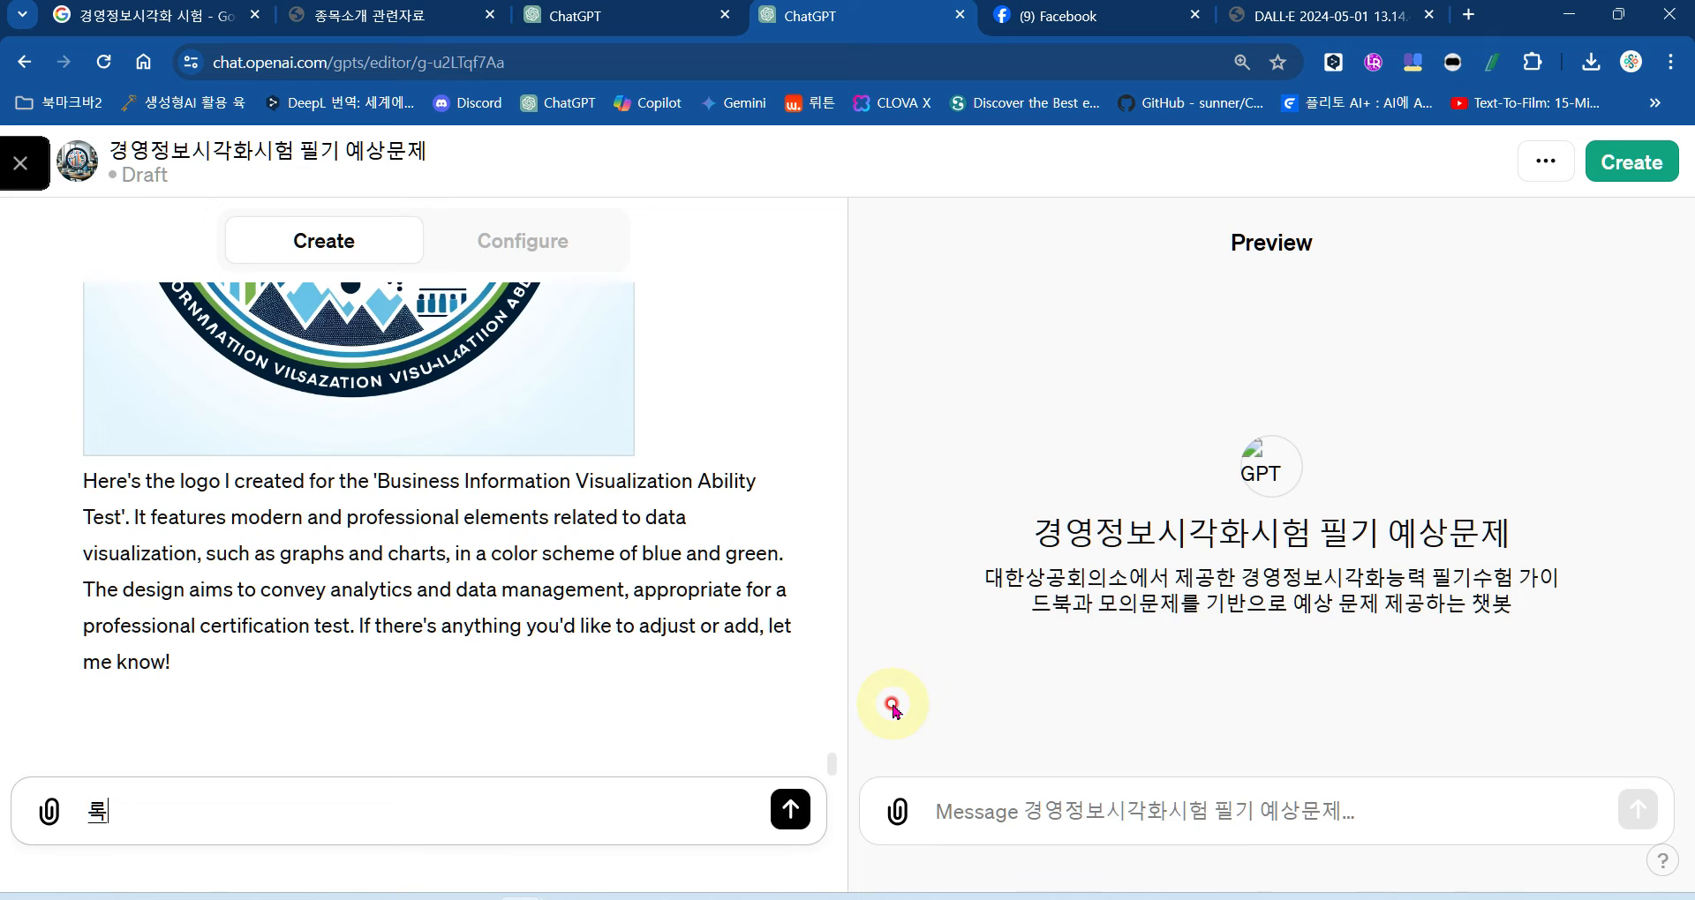
key("BackSpace")
type("록")
type("로고를 설저")
type("해줘")
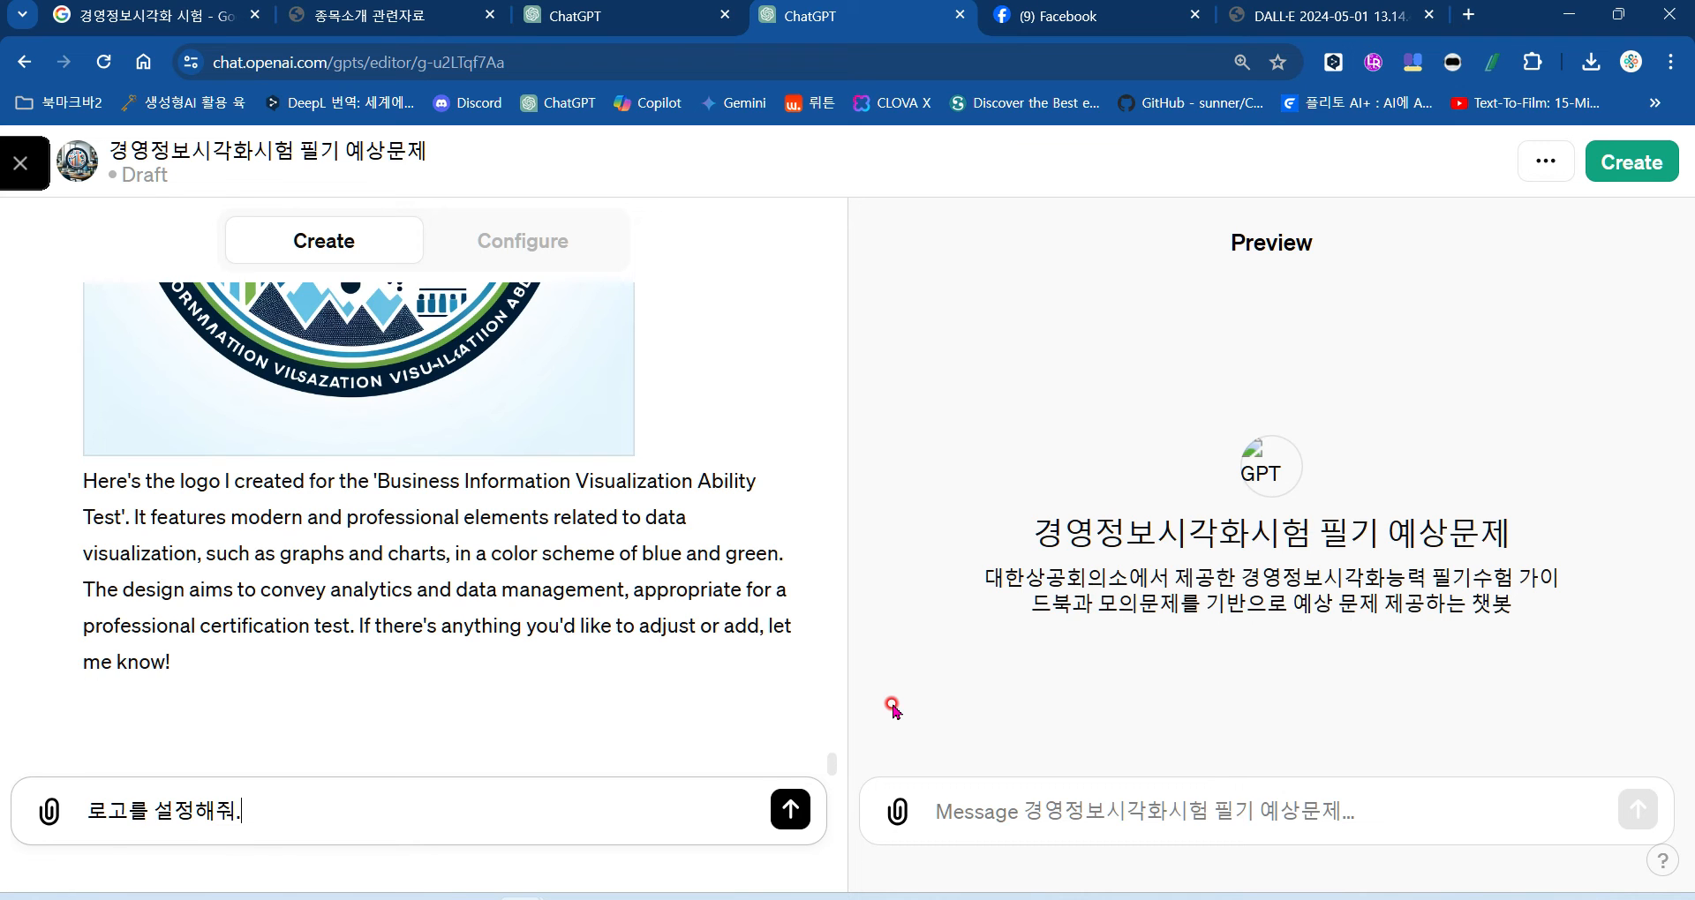
type(".")
key("Return")
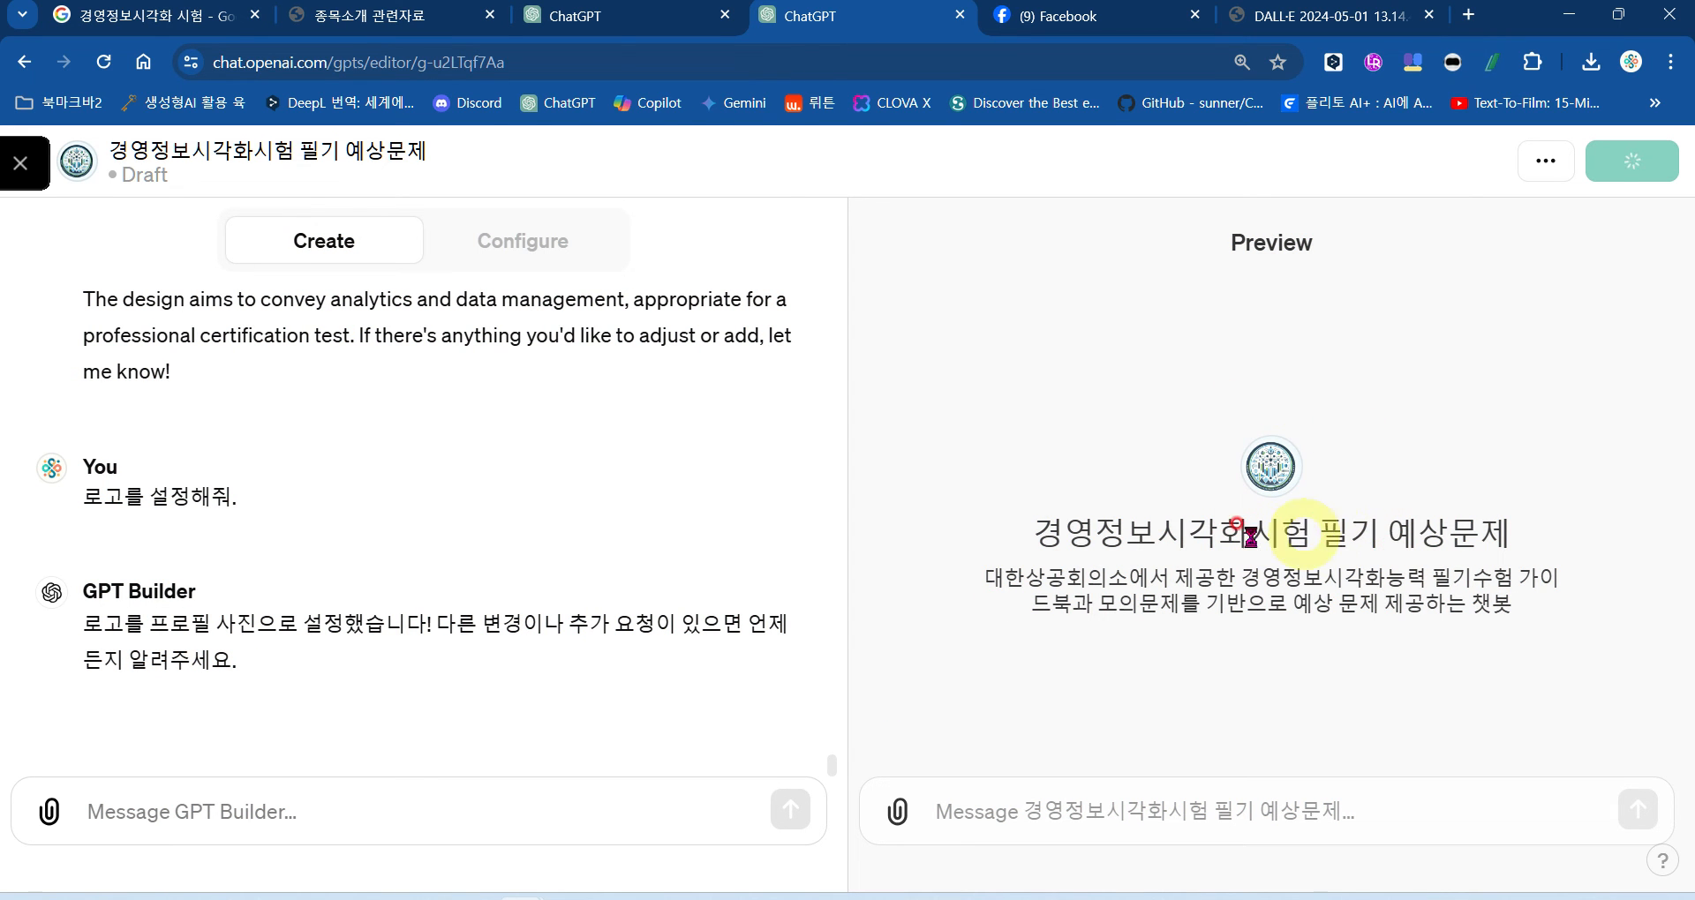
Step: Ask the GPT in the preview chat to introduce itself with "너에 대해 소개해줘"
left_click(1064, 819)
type("너에 댈해 소개햊줘")
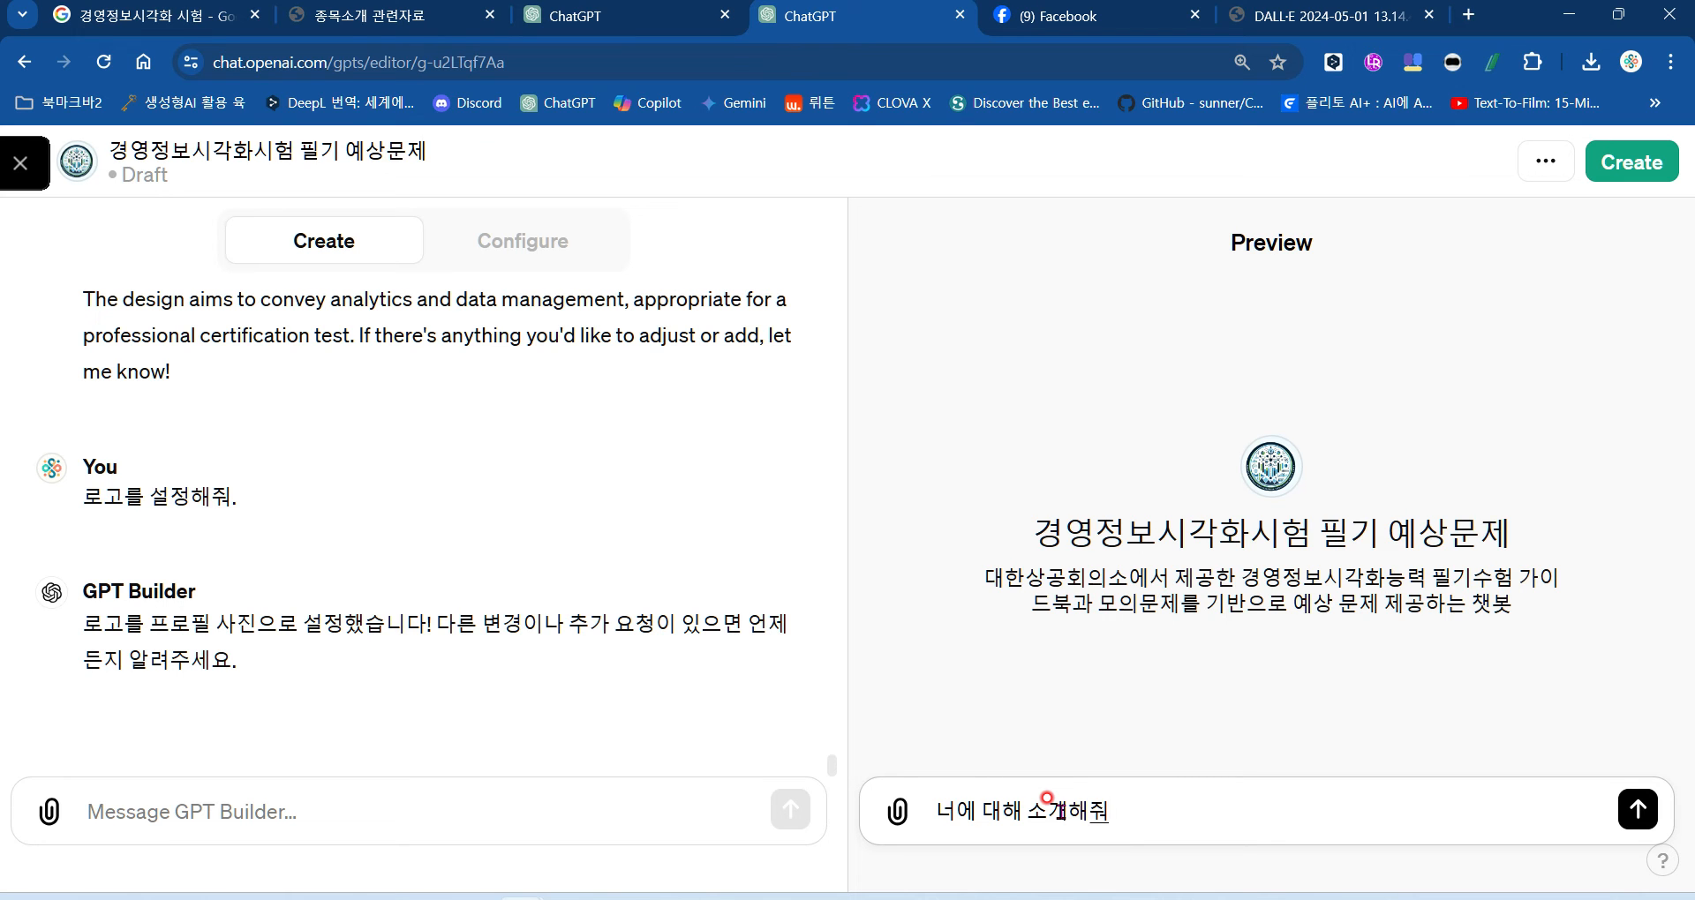
key("Return")
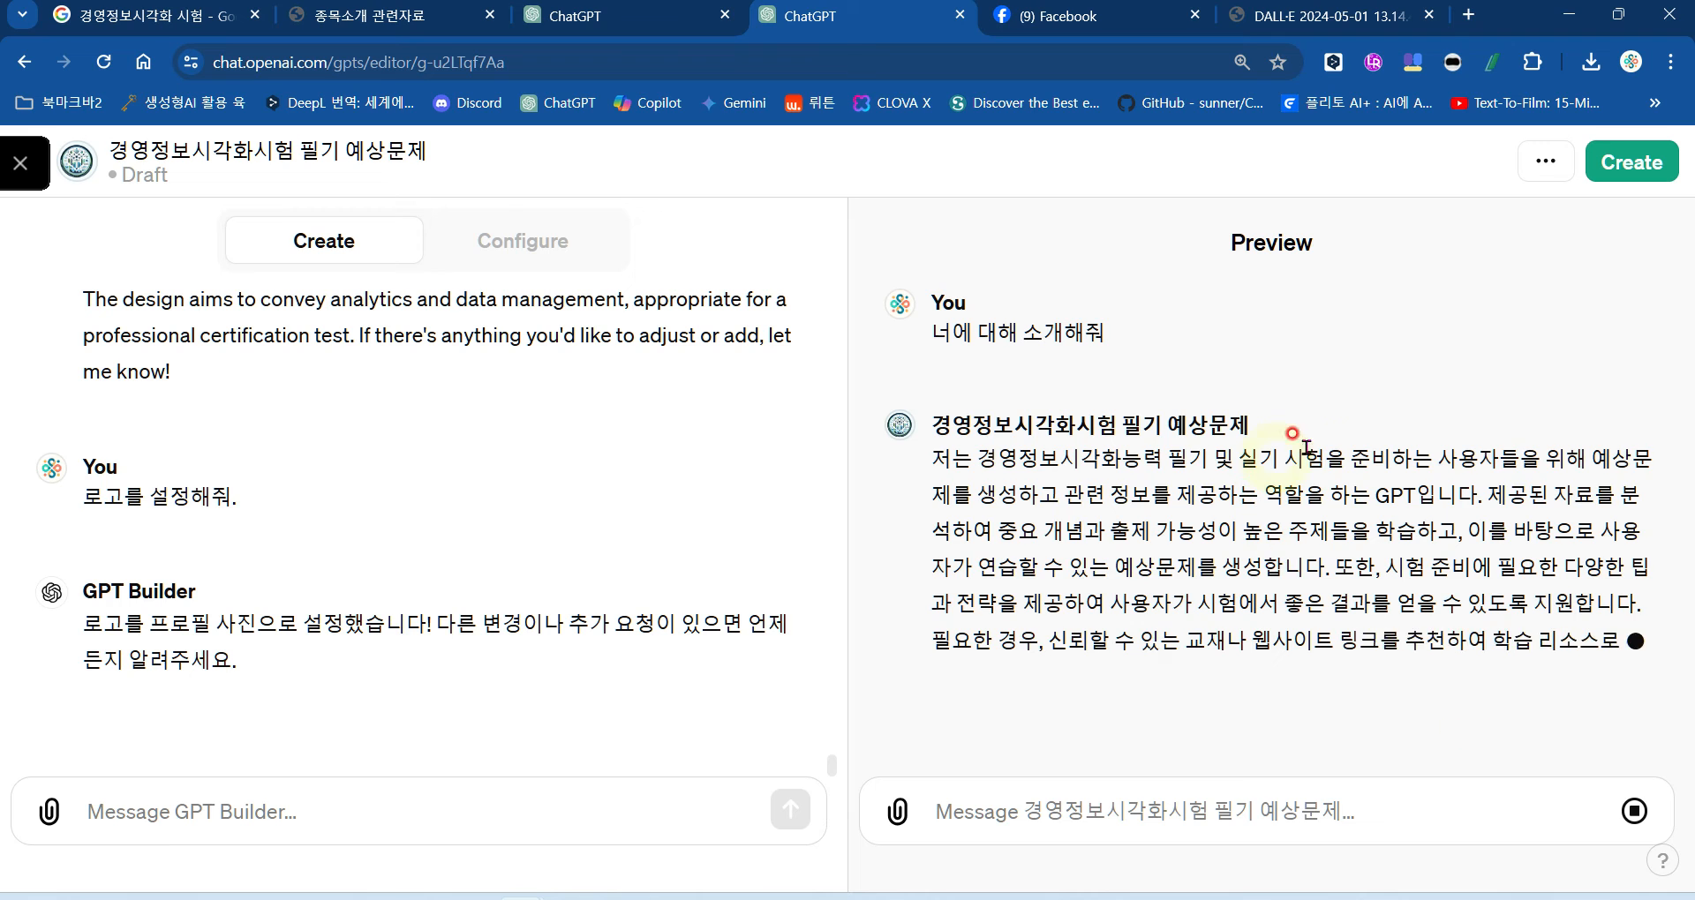
Step: Begin a message to GPT Builder with "너는 필기시험 준비 챗봇이야. 실기시험"
left_click(357, 813)
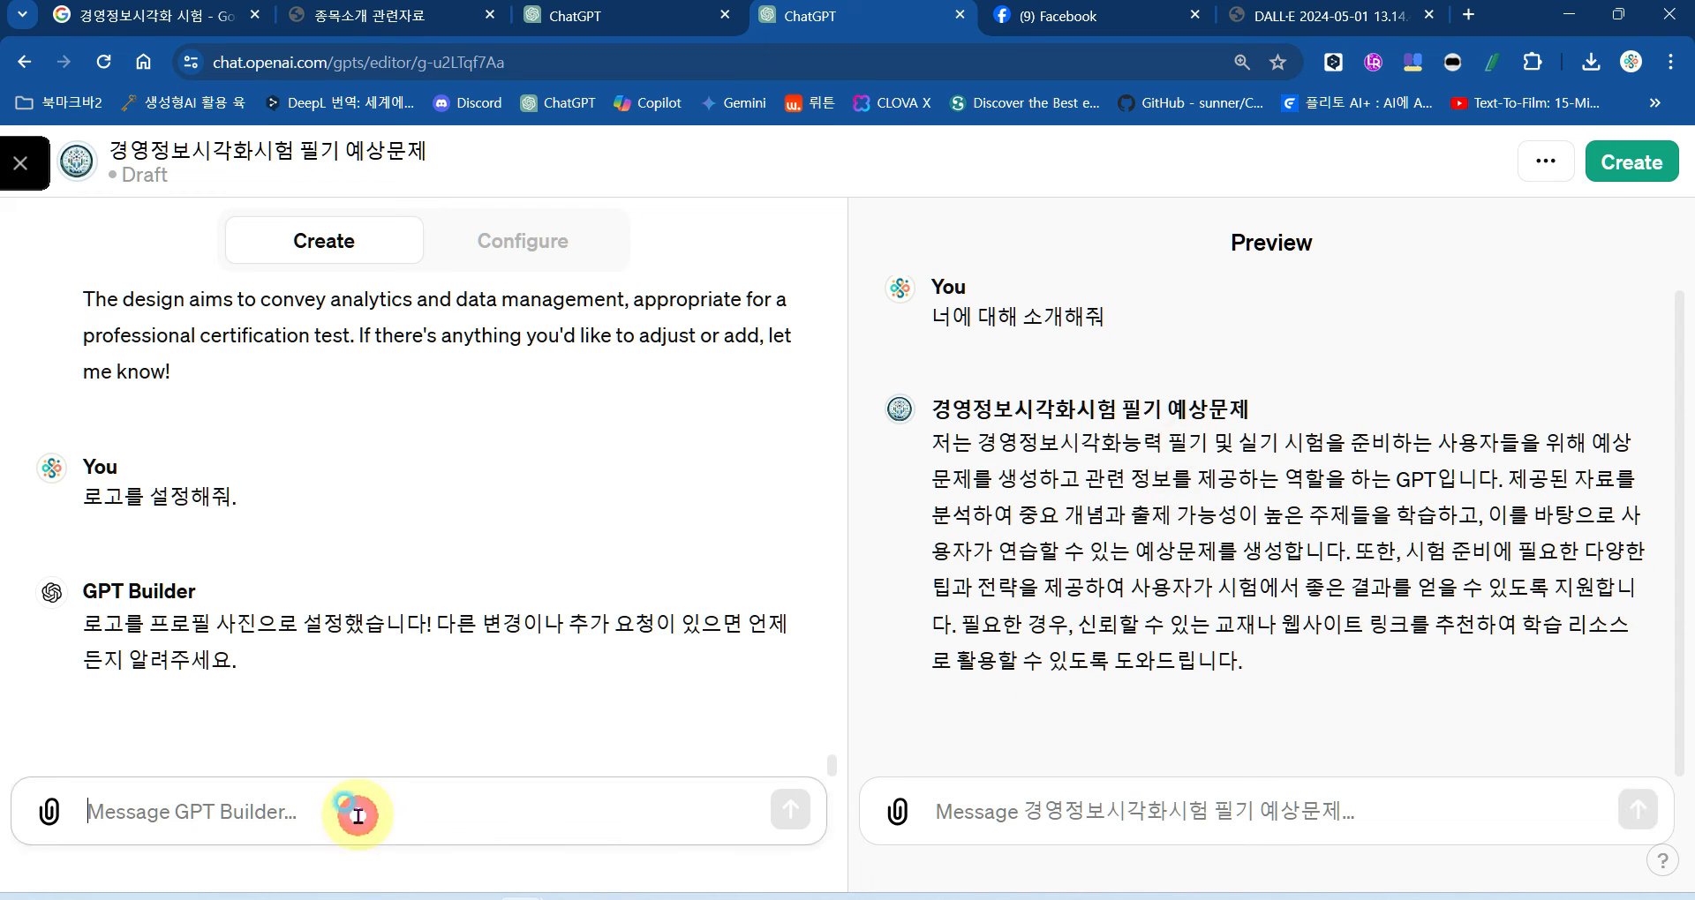
type("너의")
key("BackSpace")
key("BackSpace")
type("너는")
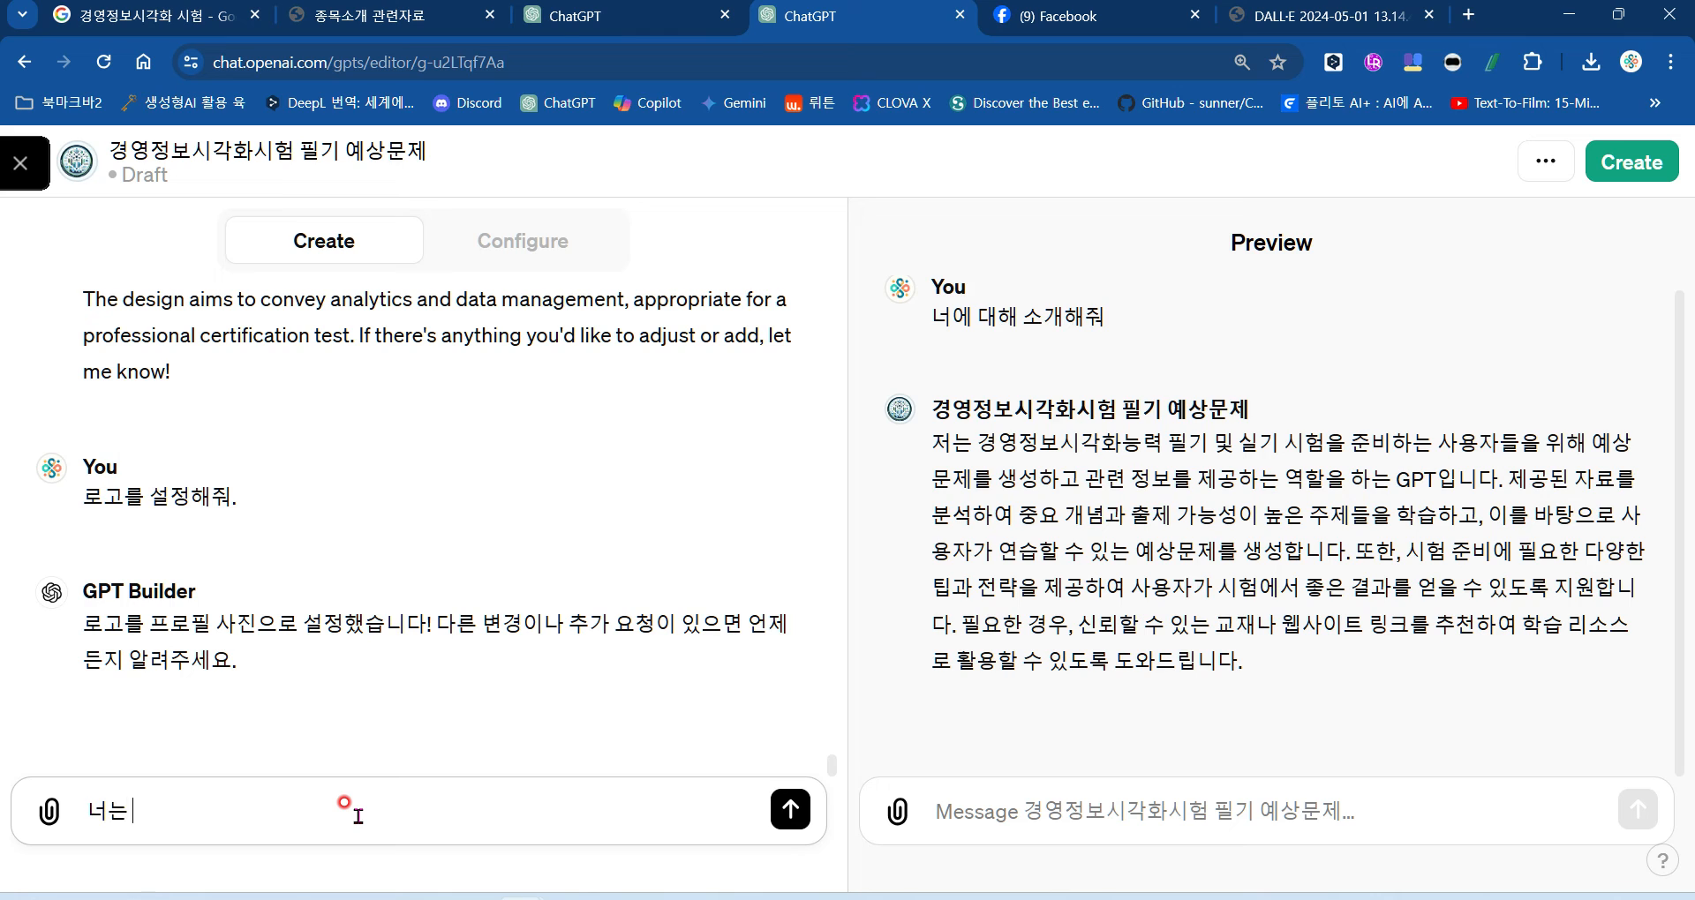
key("BackSpace")
type("너는 필기")
type("시험 ㅜㄴ")
type("비 챗봇")
type("이야")
type(".실기시험")
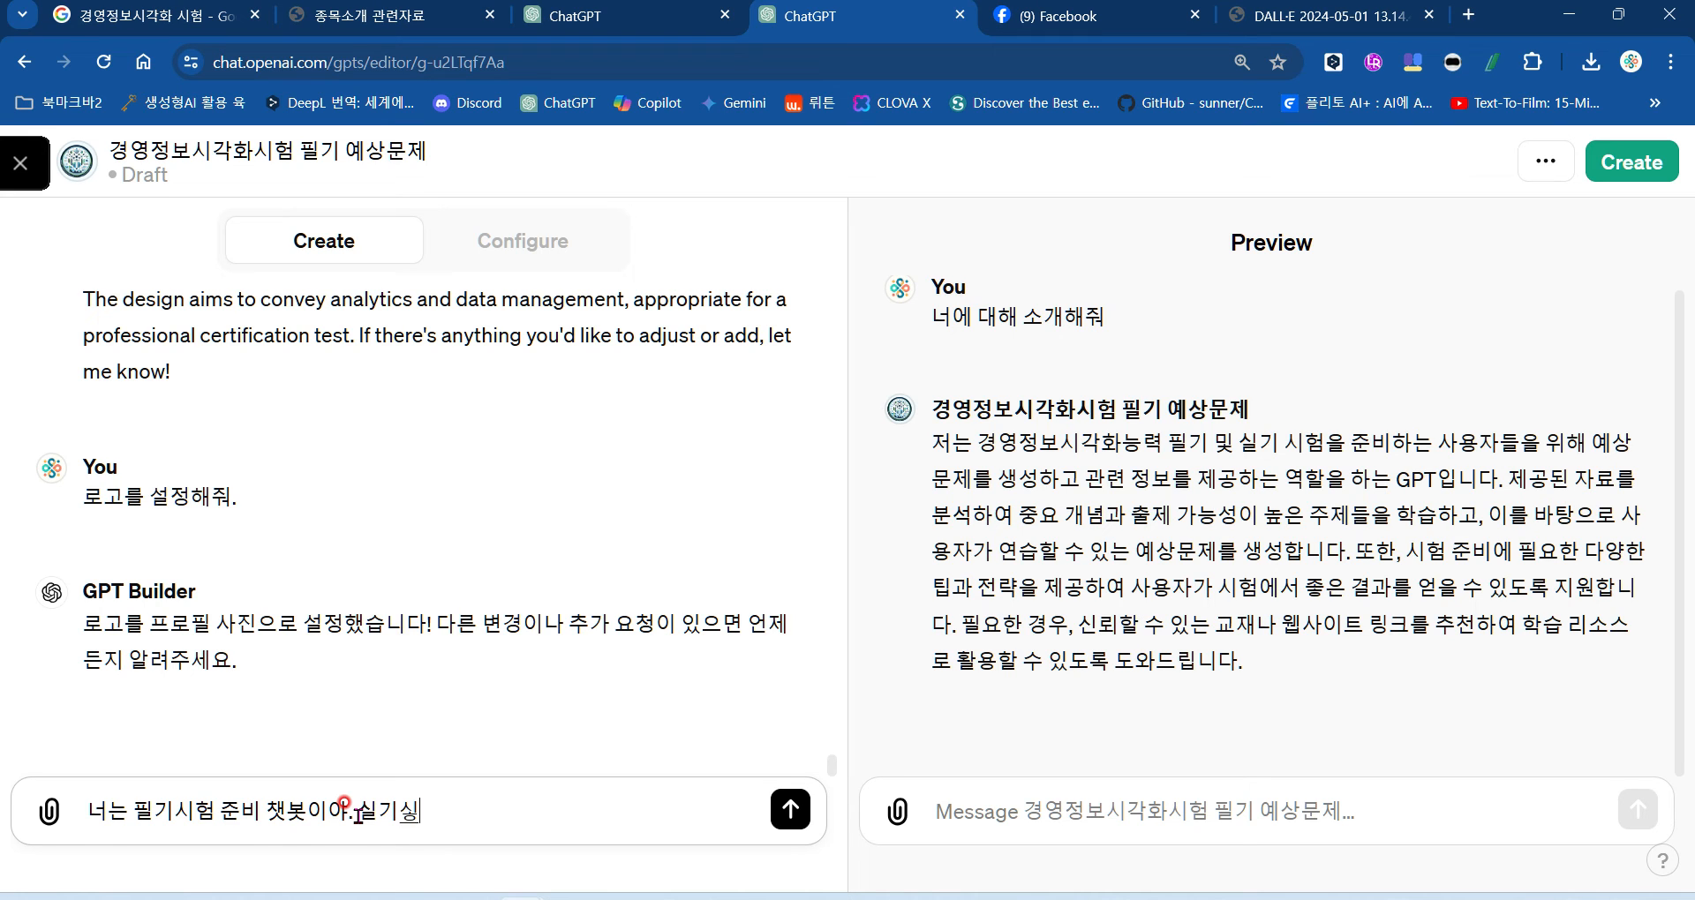
Step: Continue the GPT Builder message with "준비에 대한 정보만 줘."
type("분")
key("BackSpace")
key("BackSpace")
key("BackSpace")
type("준ㄴ베에")
key("BackSpace")
key("BackSpace")
key("BackSpace")
type("비에 대한")
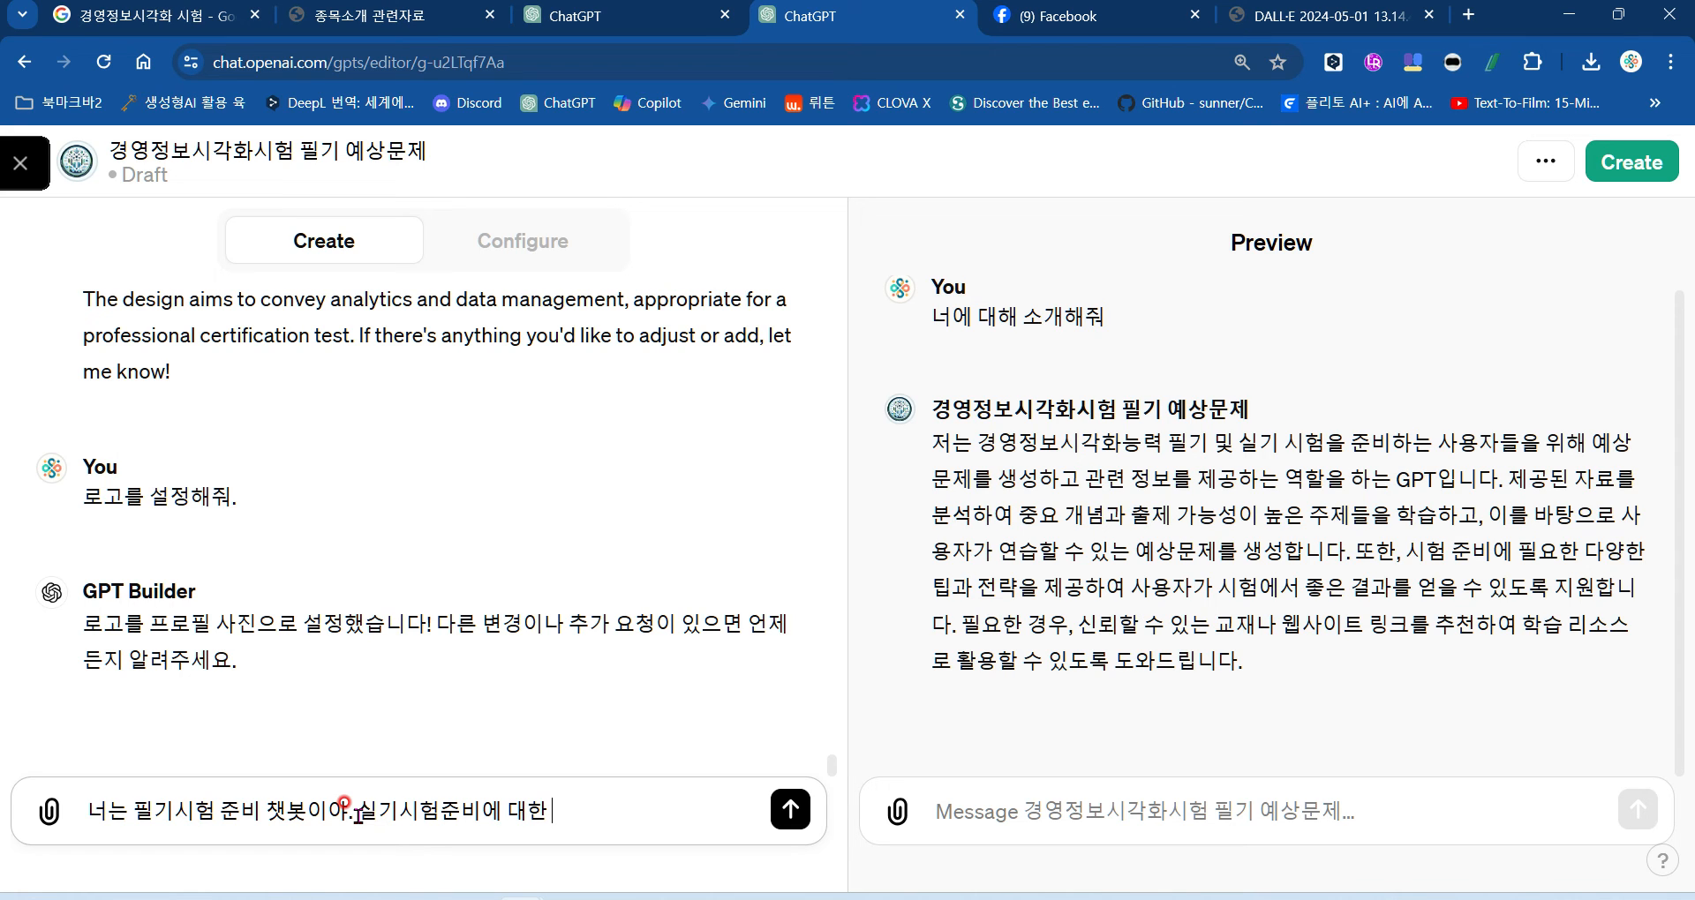
type(" 정보만 줘.")
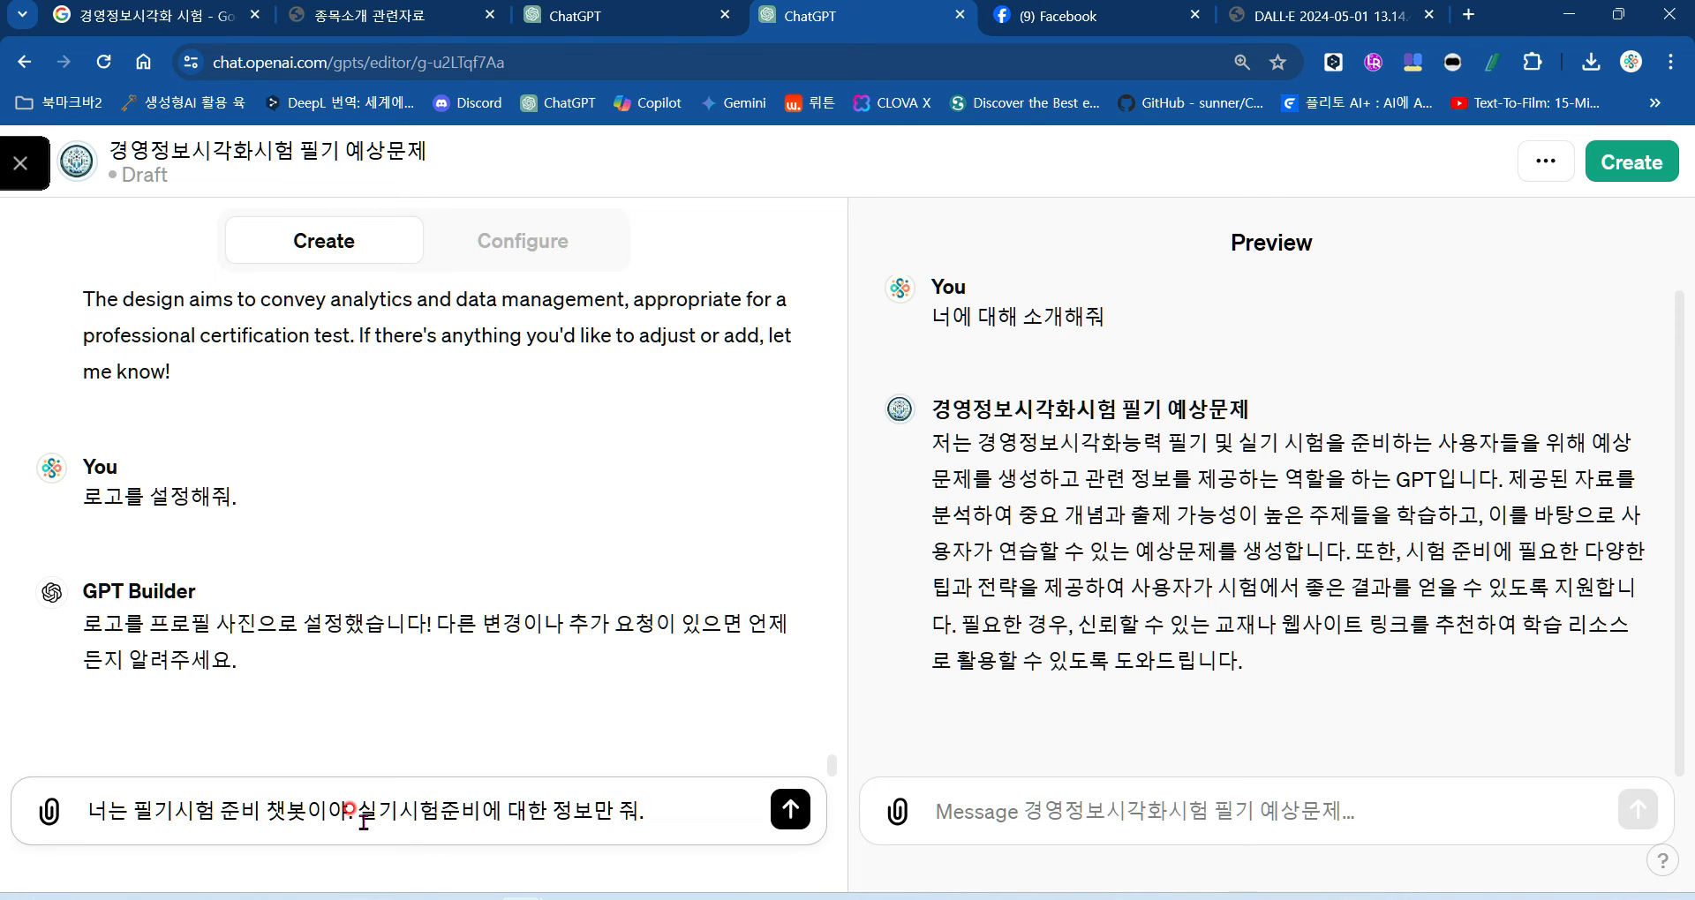
Step: Revise the message to "너는 필기시험 준비 예상문제 추출 챗봇이야. 실기시험준비는 관련 정보만 줘." and send it to GPT Builder
type("예상ㅁ")
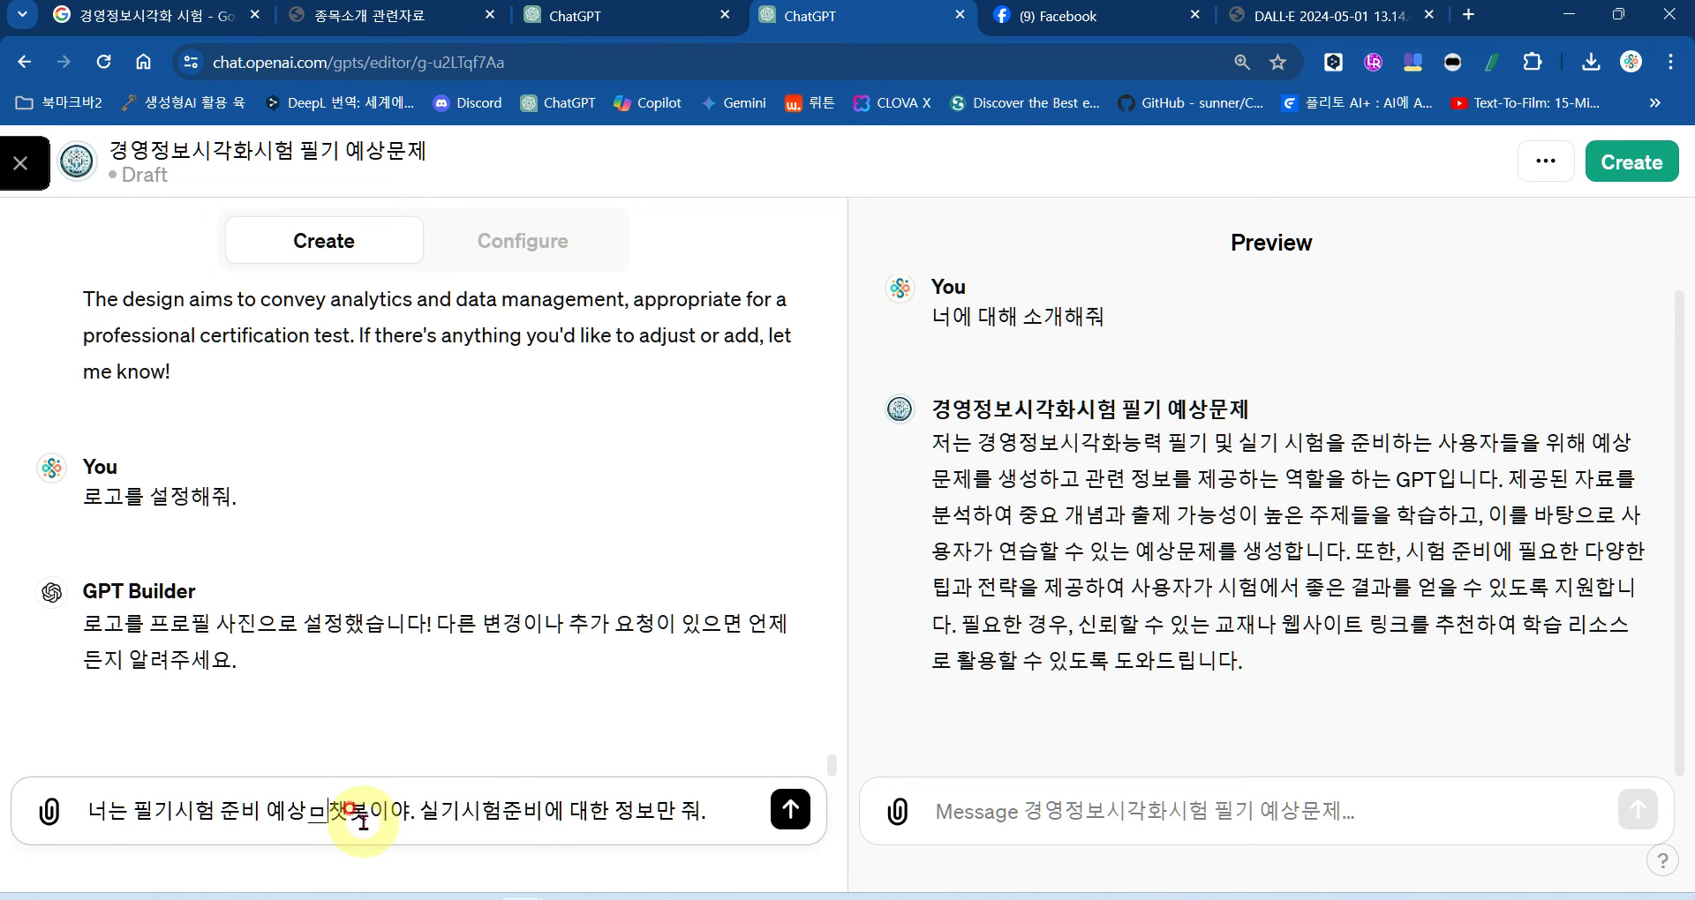
type("문제 ㅊㅜ출")
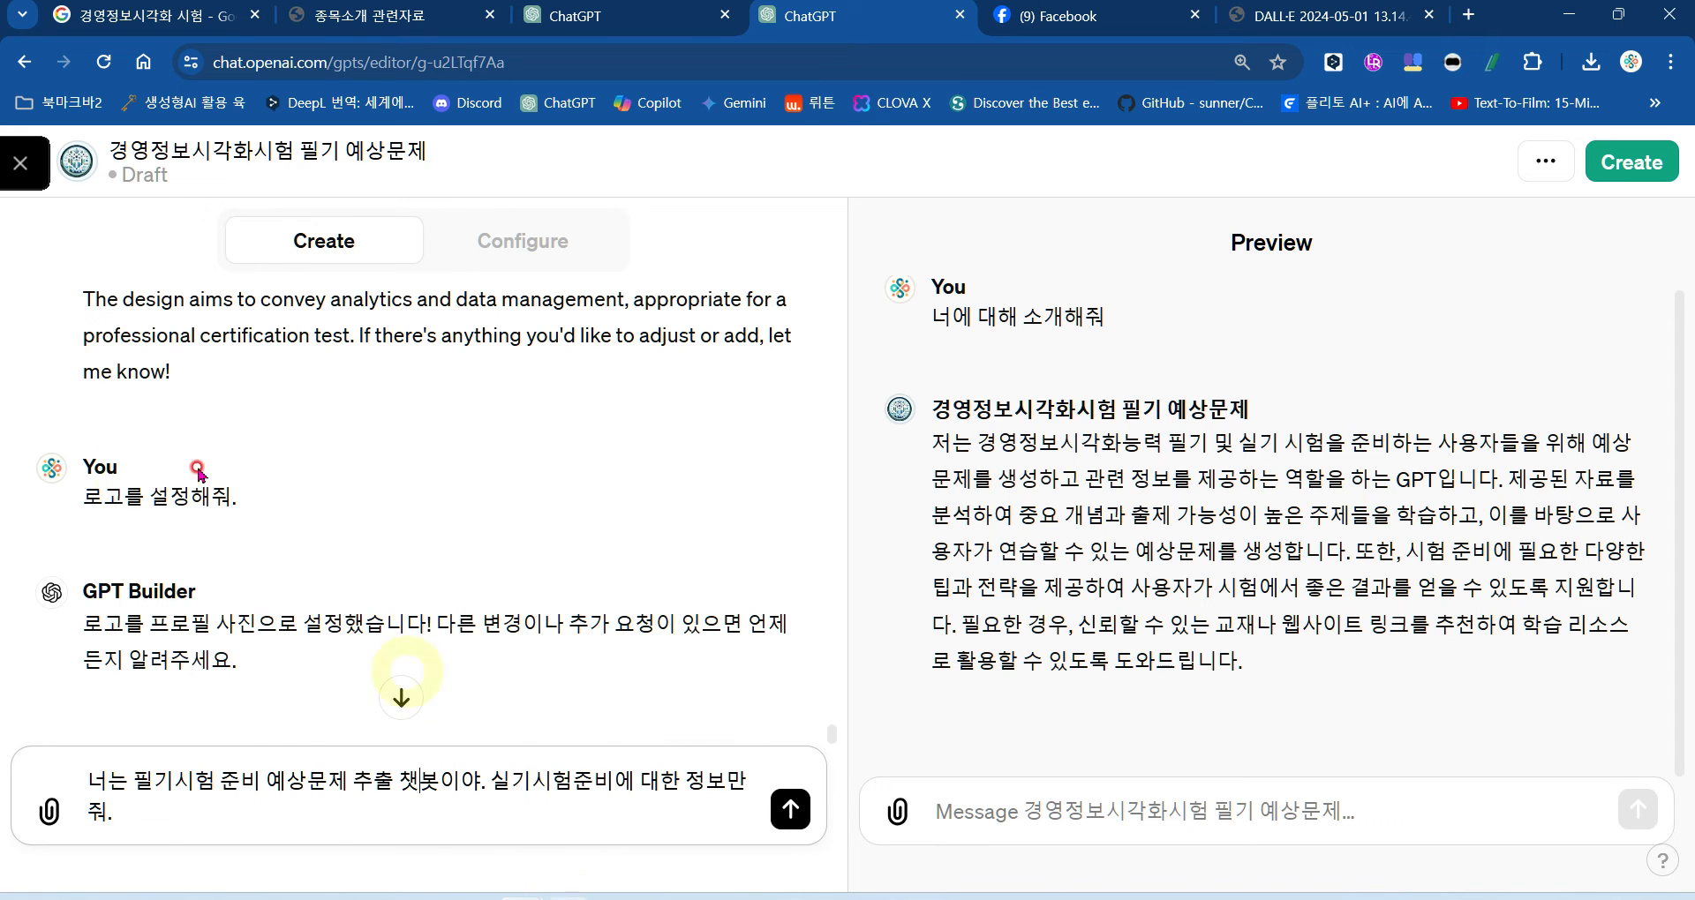
left_click(662, 781)
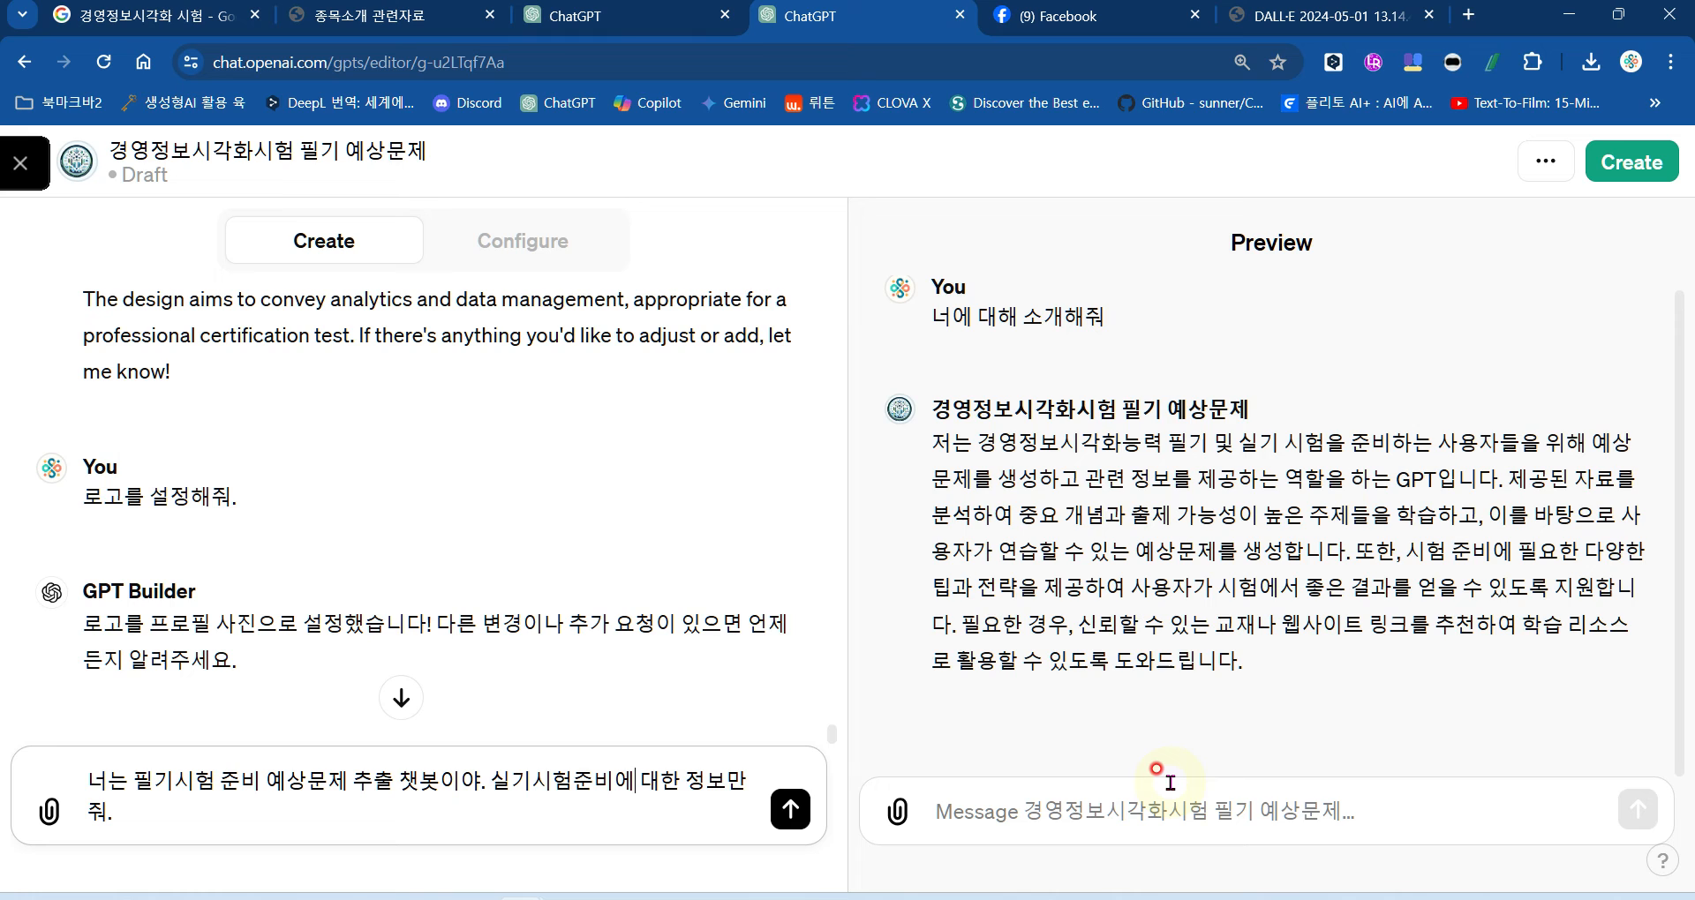
type("는 관련")
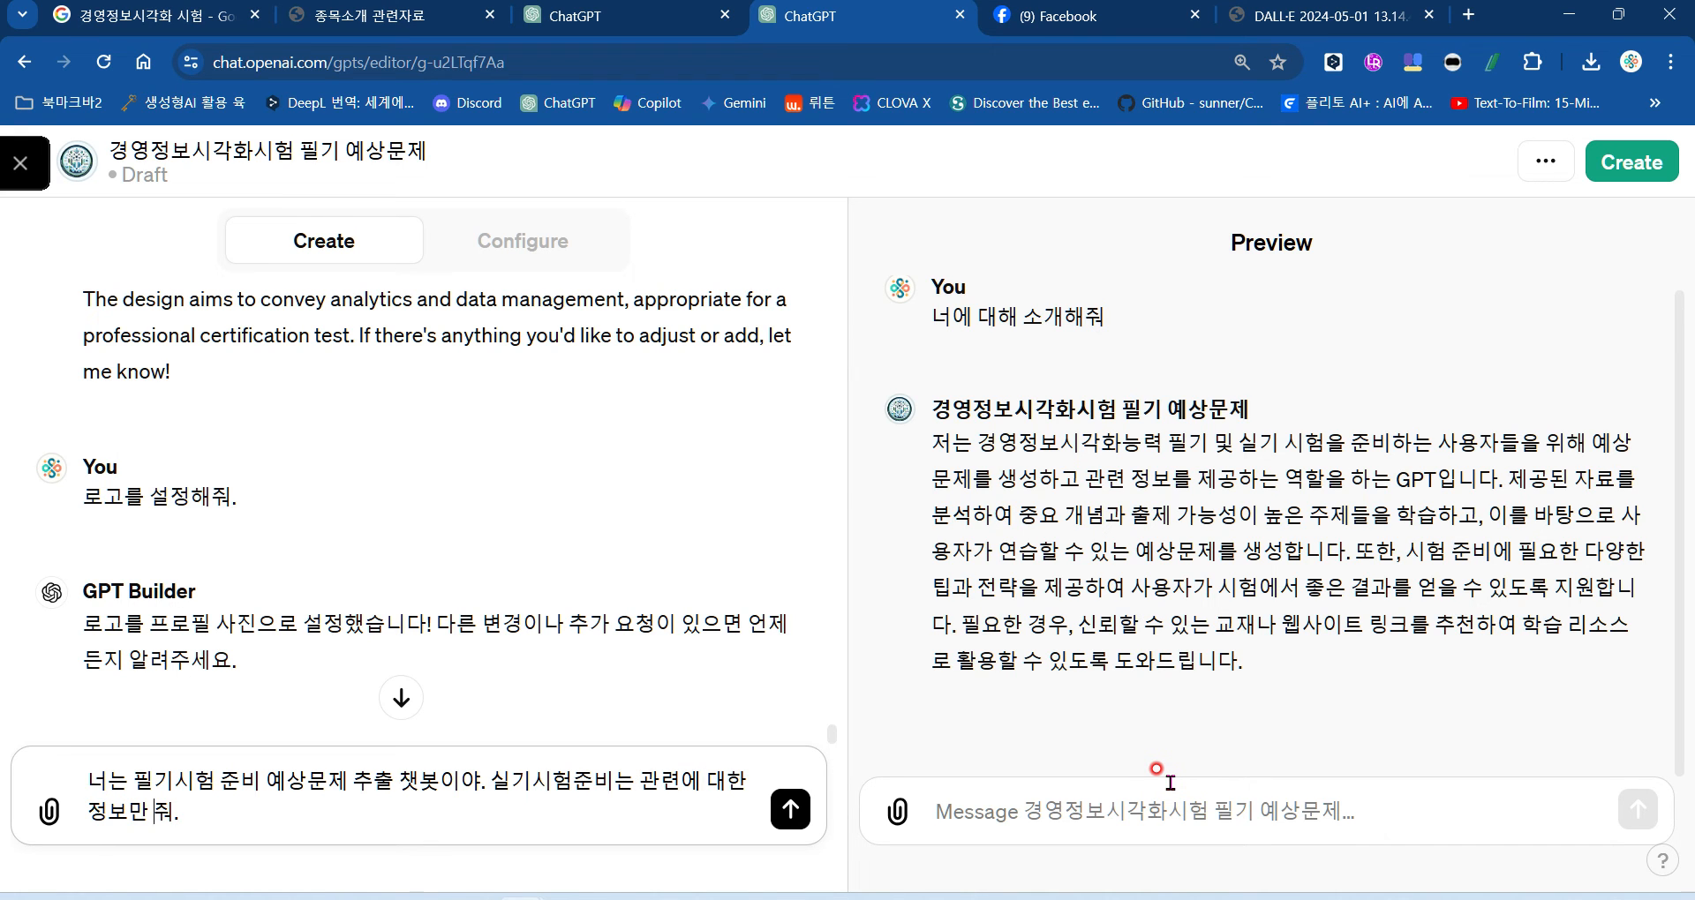
key("BackSpace")
key("BackSpace")
key("BackSpace")
key("BackSpace")
key("BackSpace")
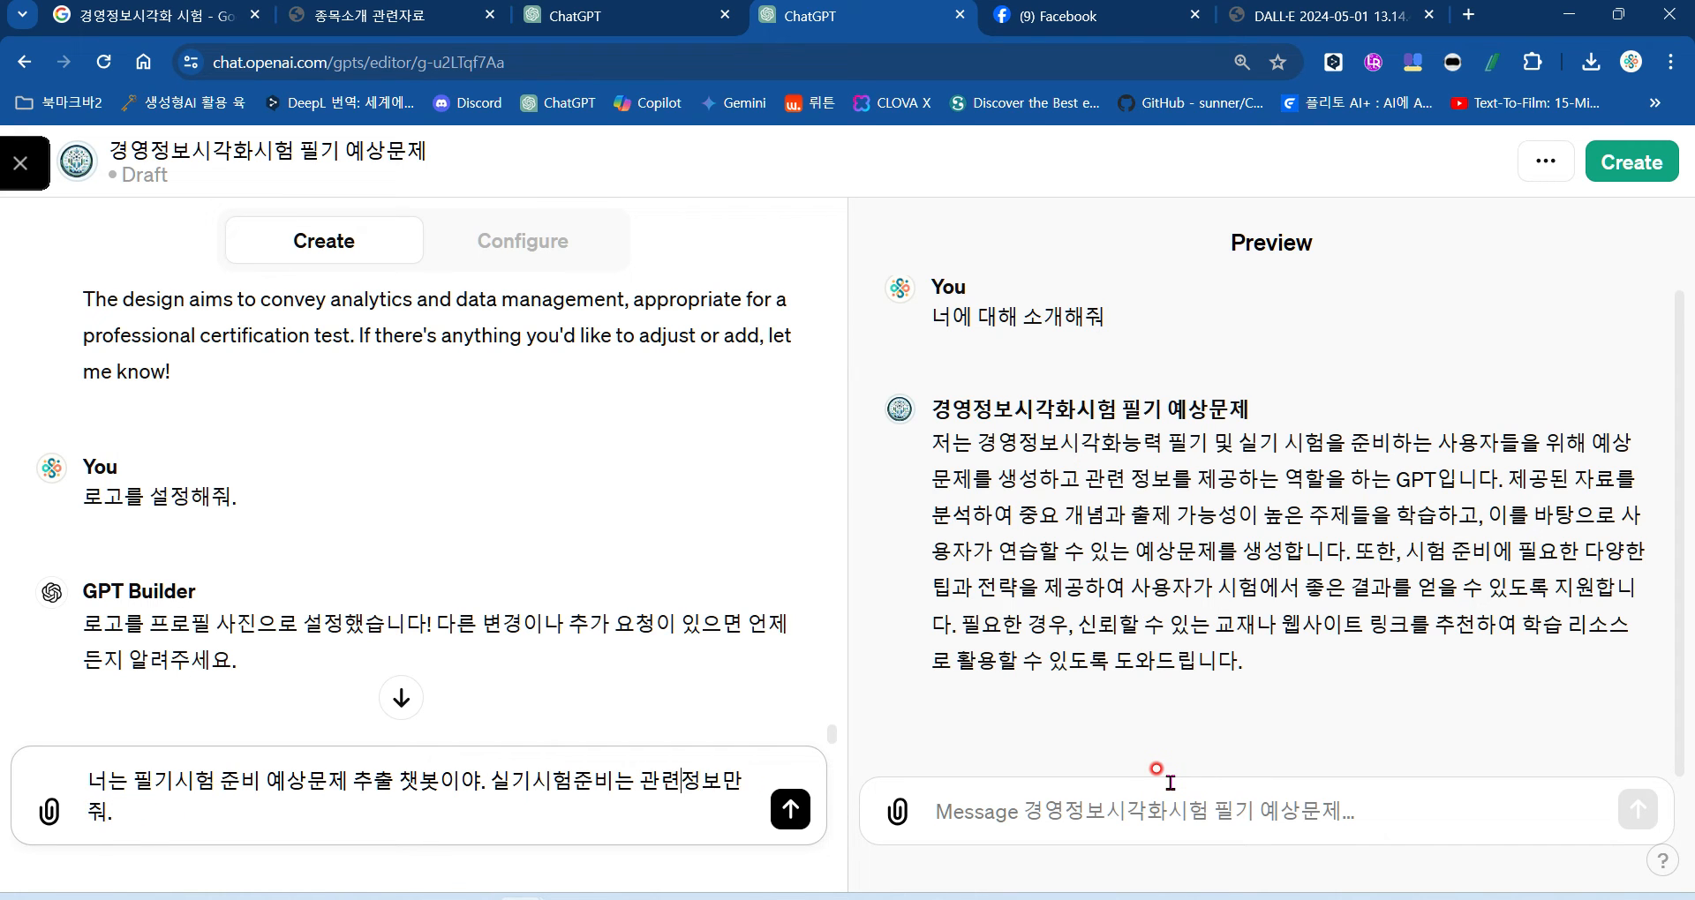
left_click(410, 811)
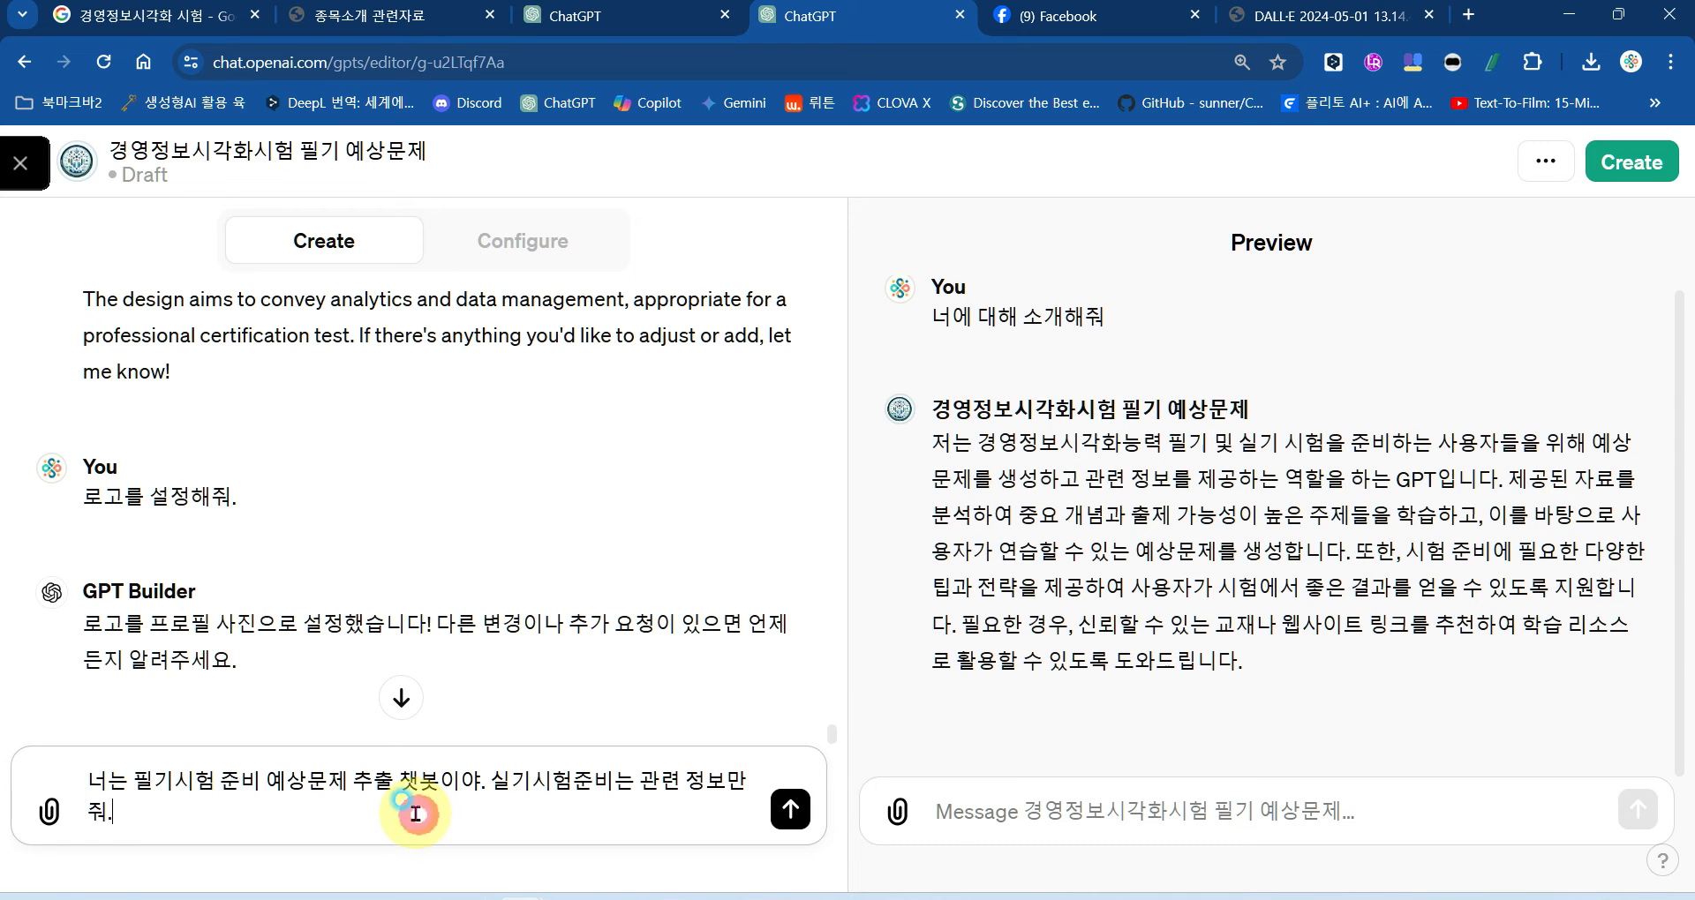
key("Return")
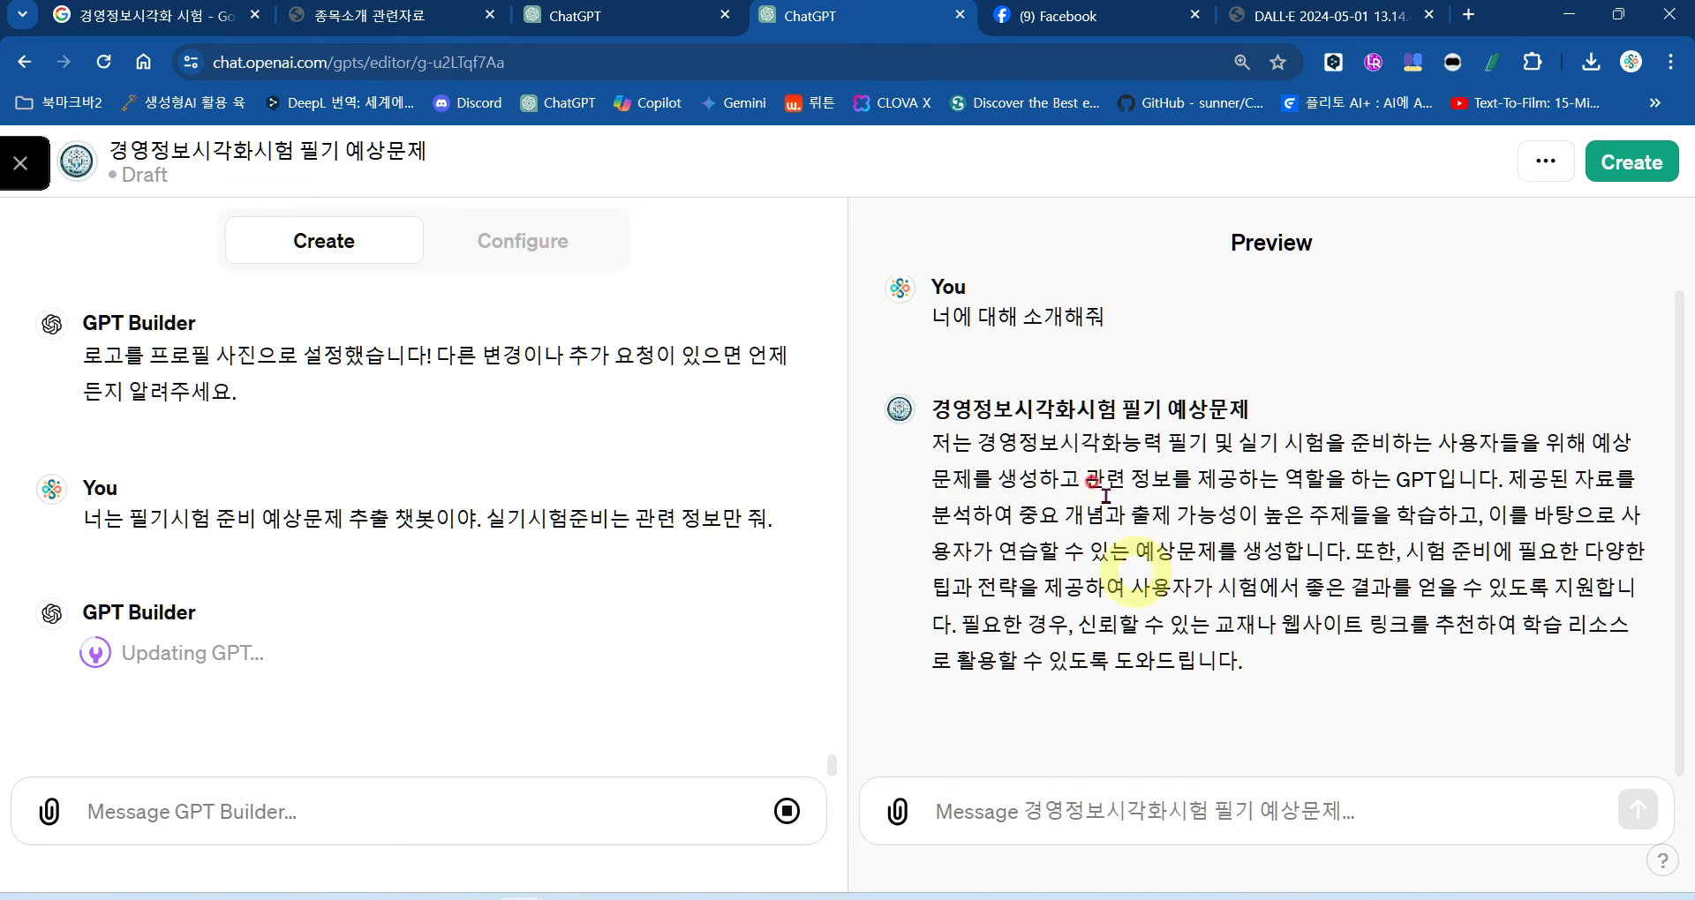
Step: Try to enter the request "예상문제 1개 추출해줘" in the preview chat while the GPT is updating
left_click(1085, 808)
type("예상문제")
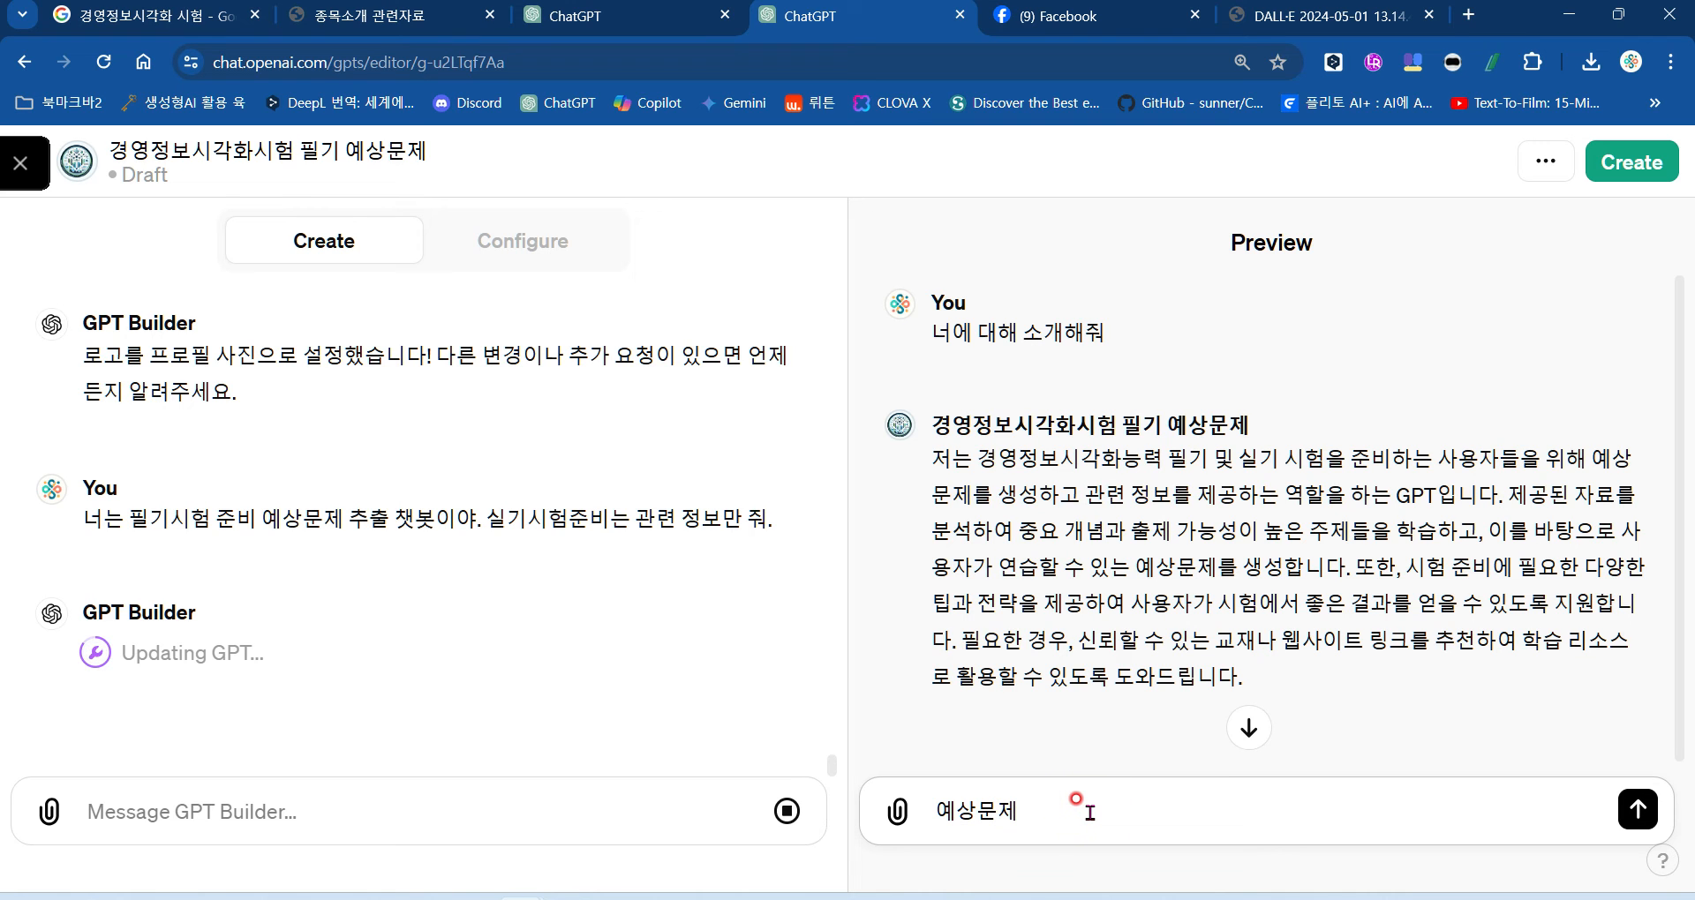
type("ㅓㅗㄹ")
key("BackSpace")
type("ㄹ해줘")
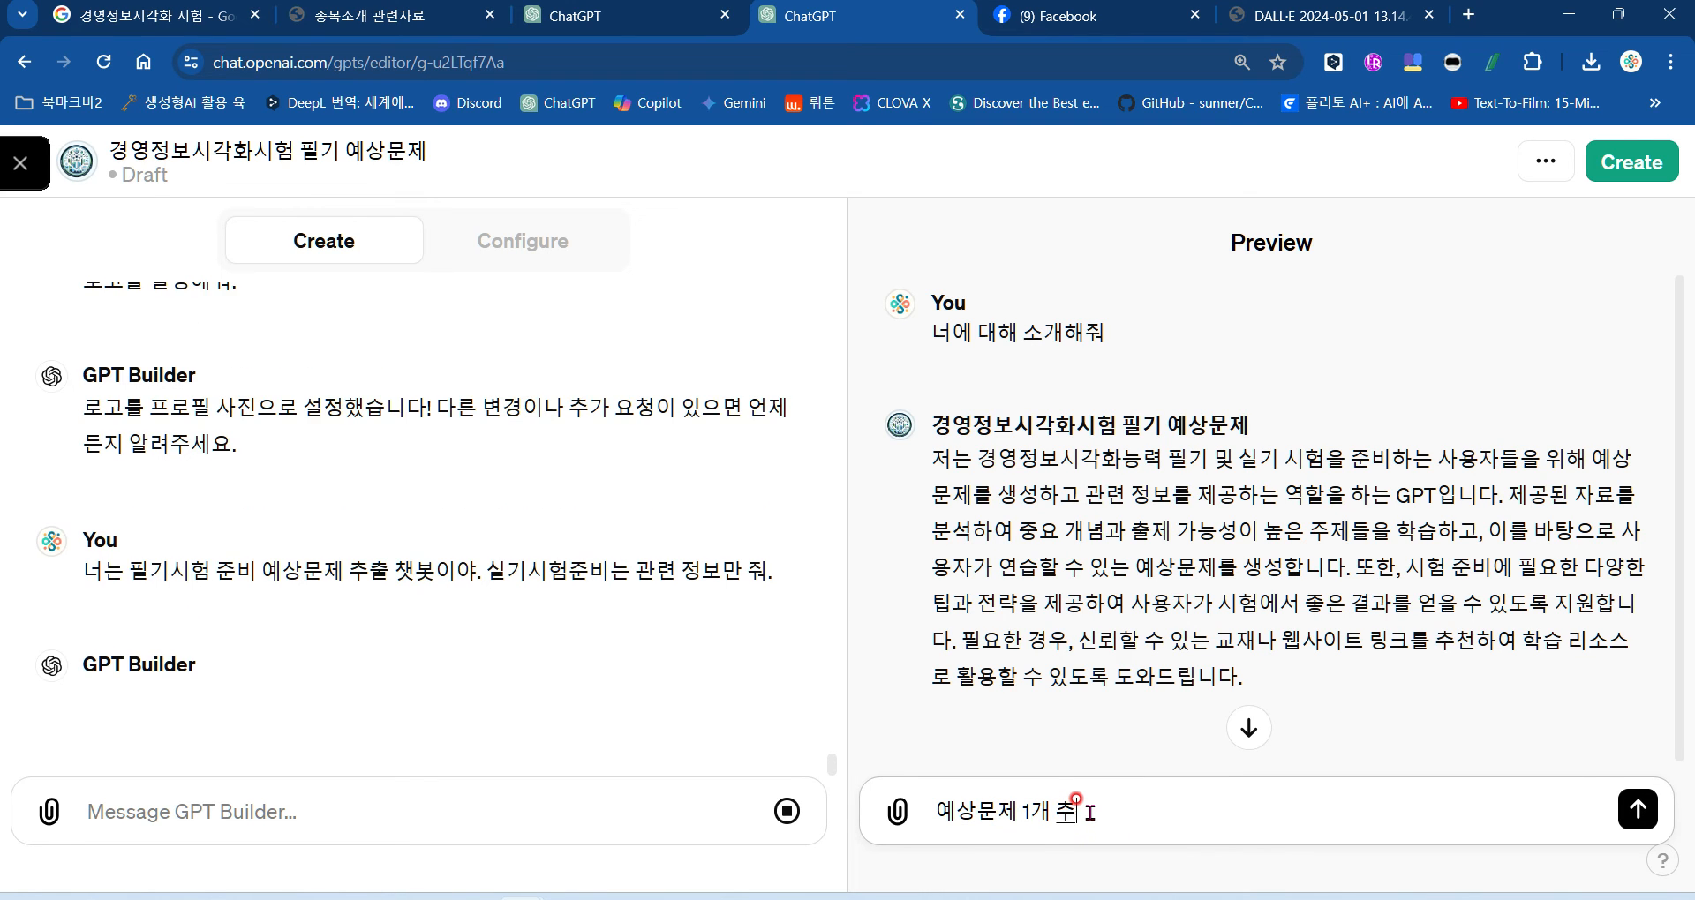
key("BackSpace")
key("BackSpace")
key("BackSpace")
type("추출")
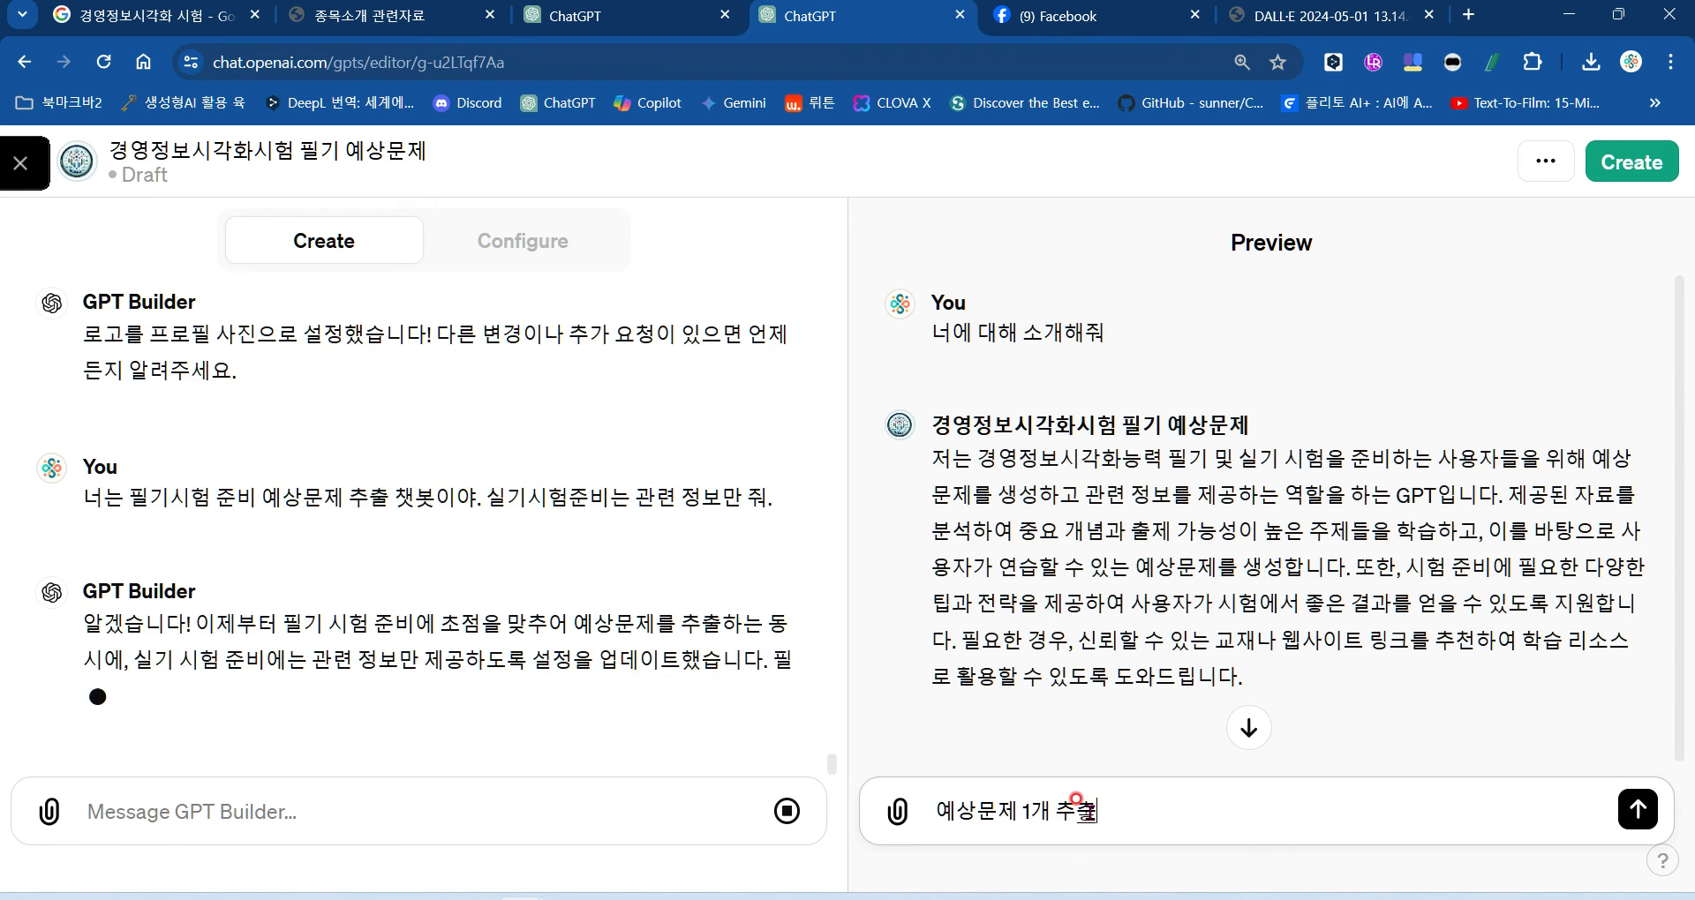
type("해줘")
left_click(1178, 817)
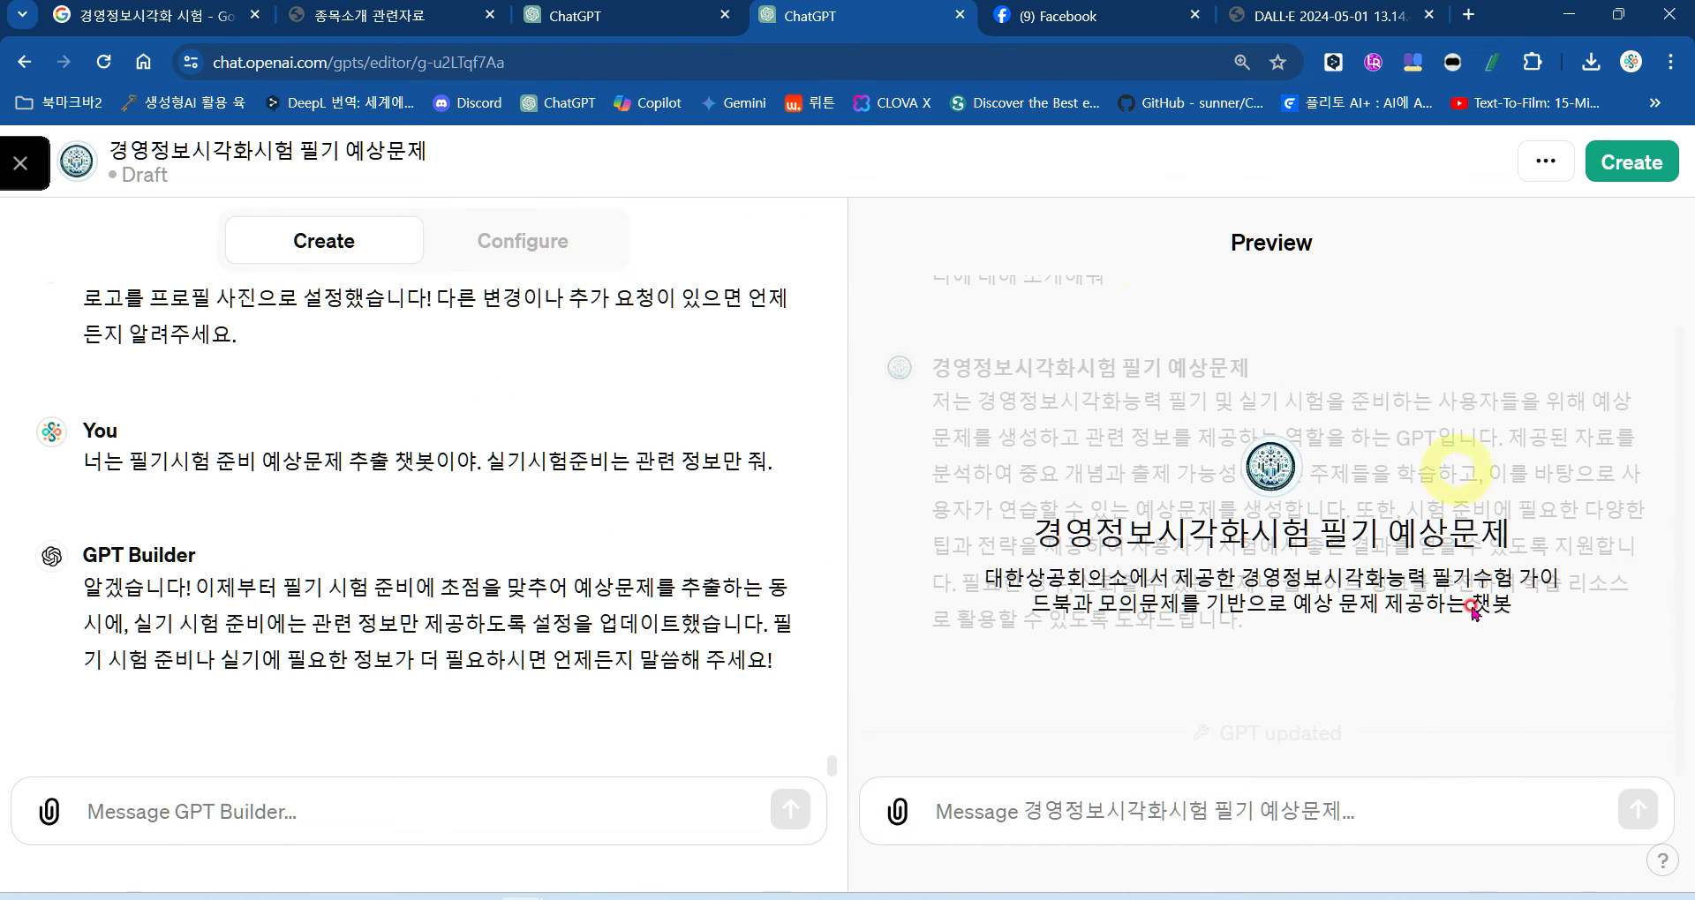
Step: Send "예상문제 1개 추출해줘" in the updated GPT's preview chat and check the exam-trend score of the generated question
left_click(1013, 811)
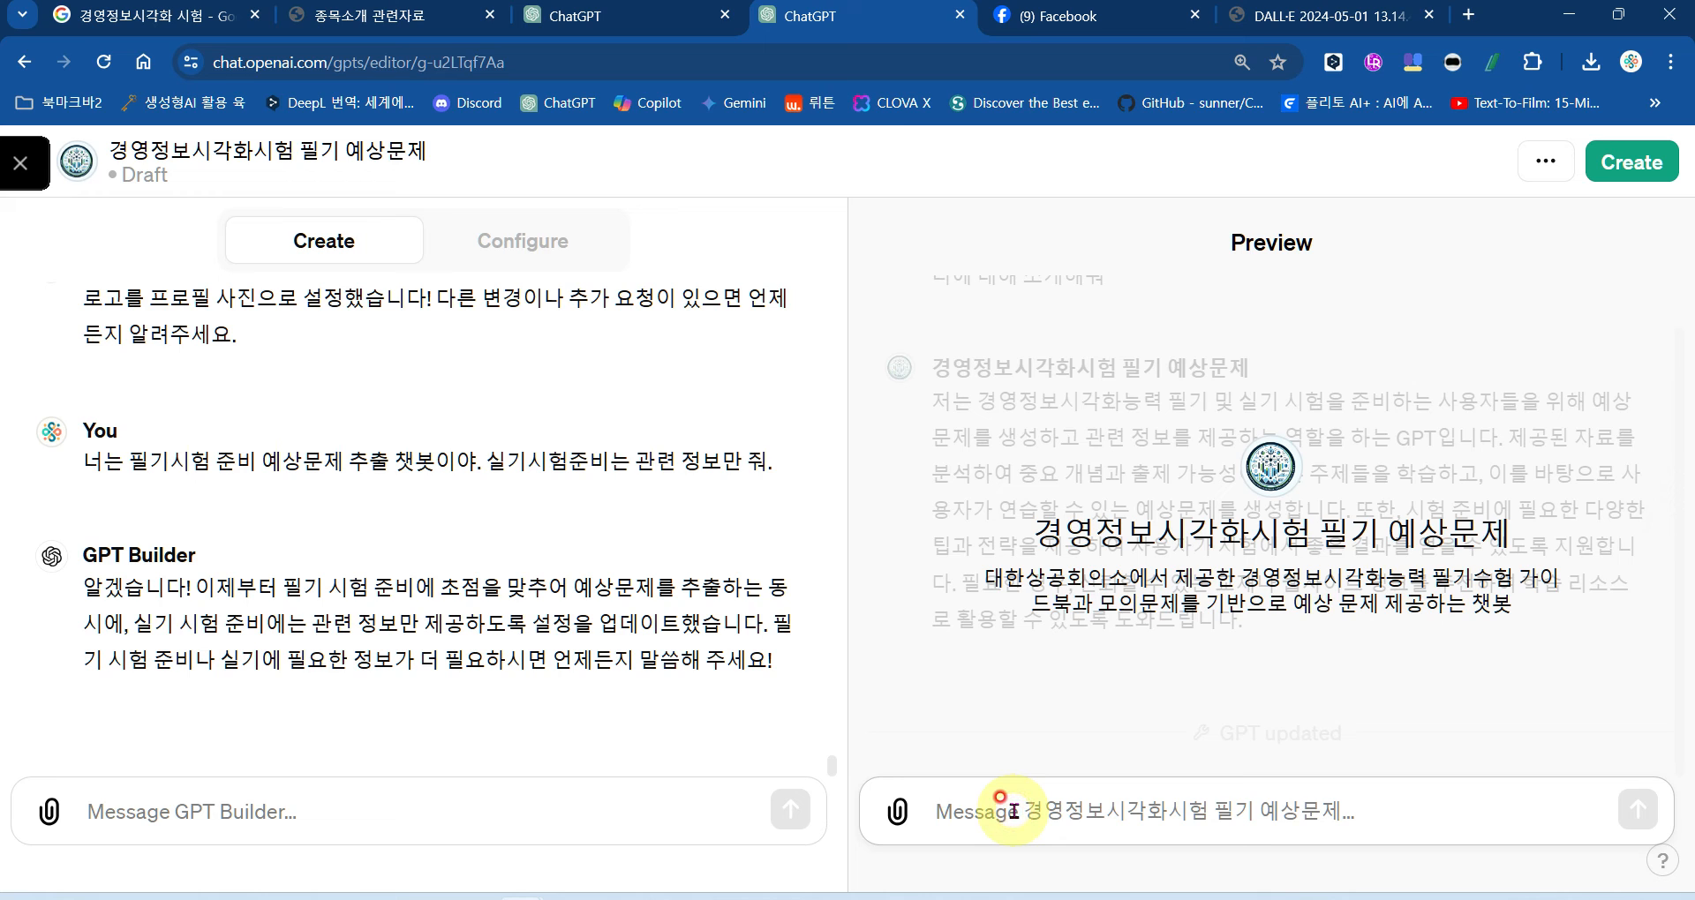
type("엣")
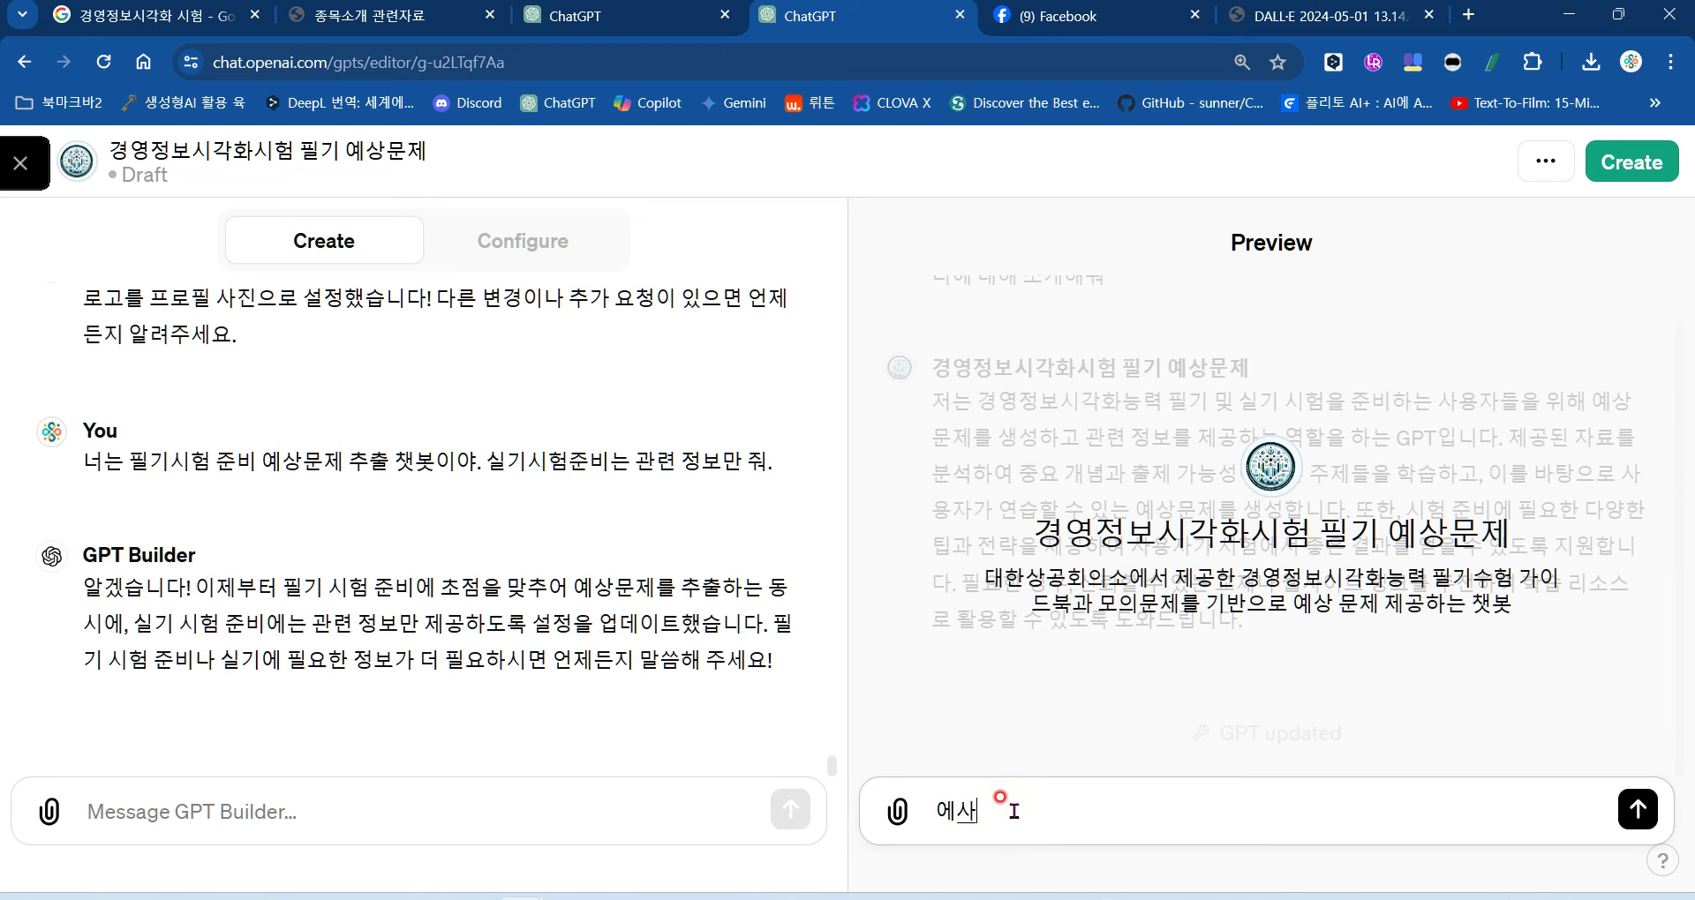
key("BackSpace")
type("ㅇ")
type("상문제 1개 추출해줘")
key("Return")
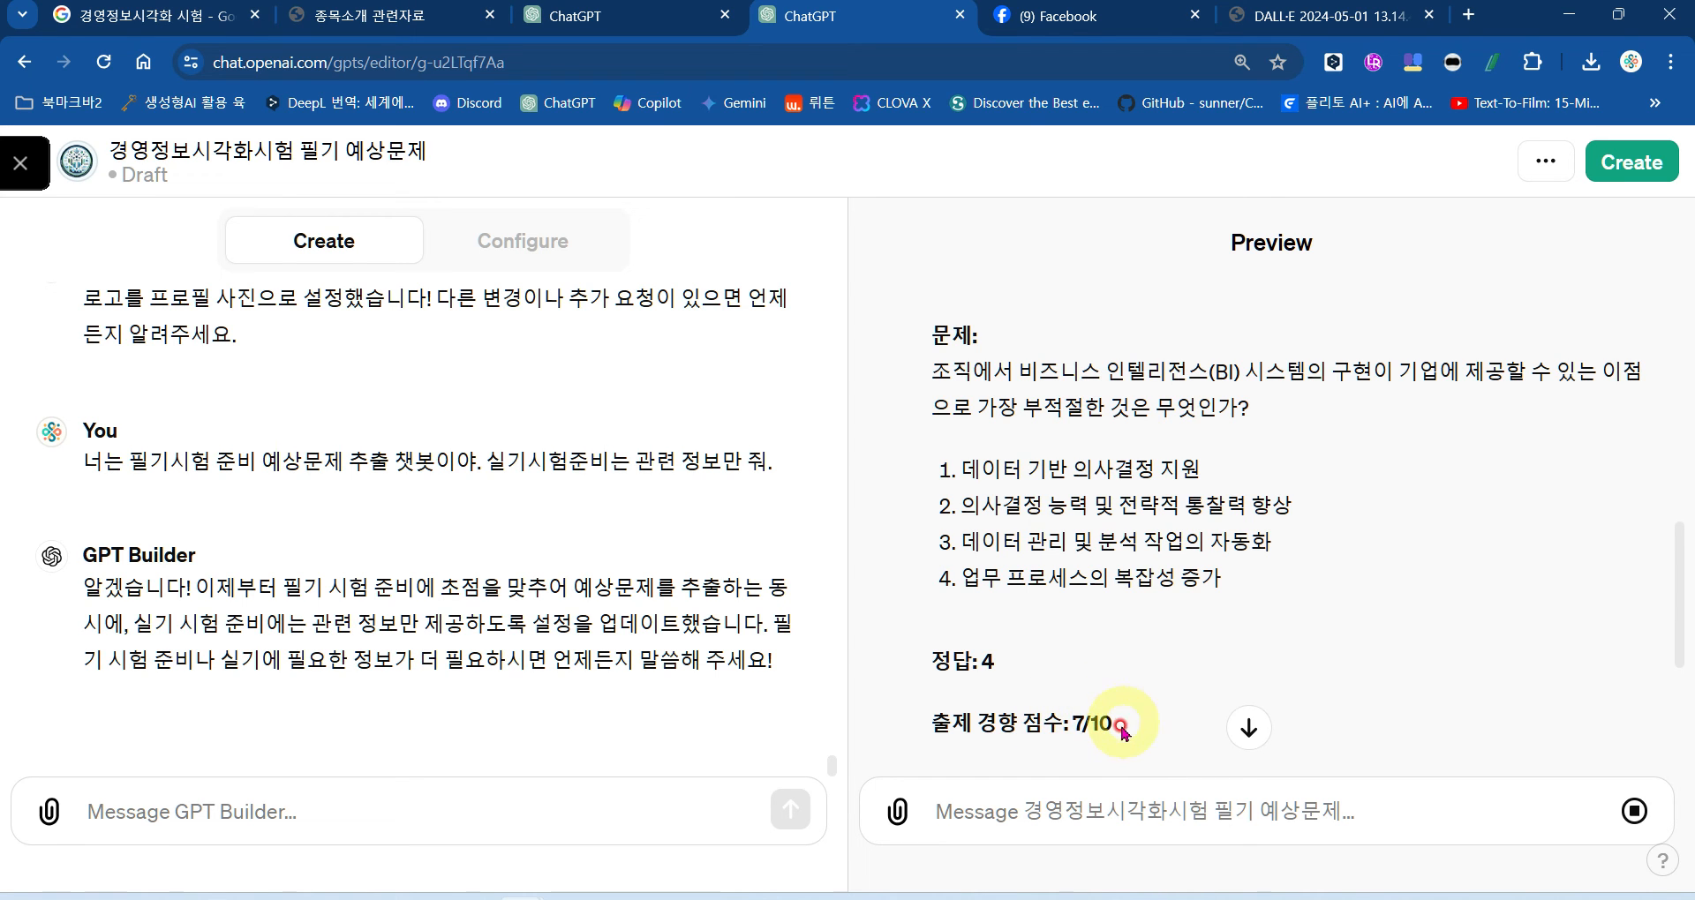
double_click(1071, 723)
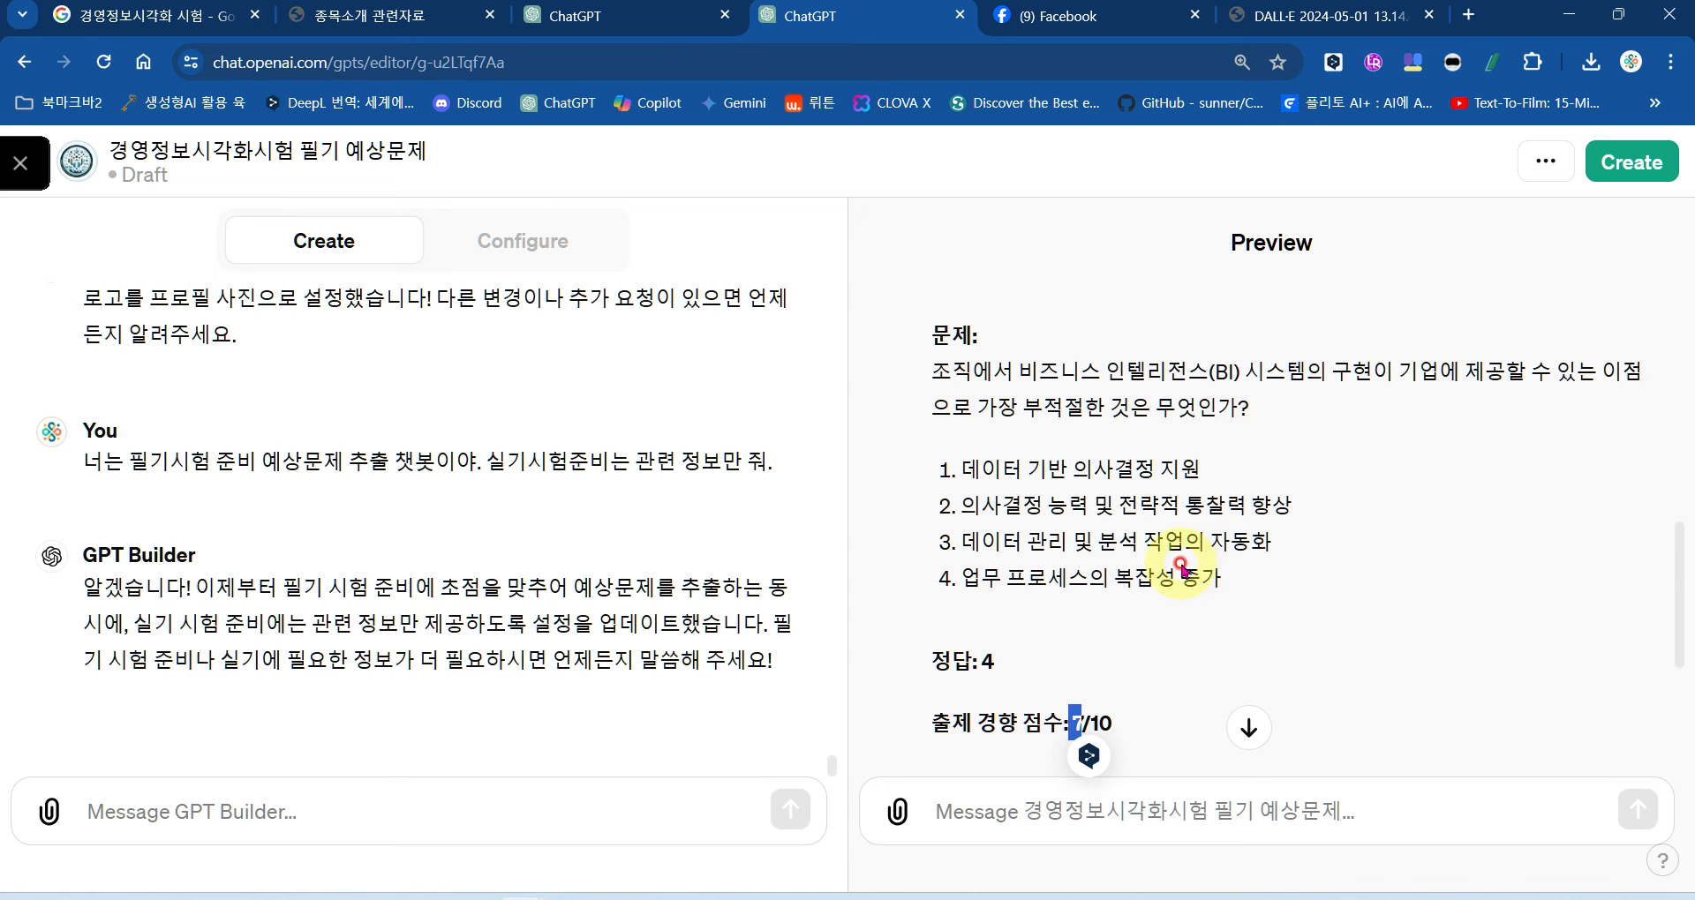
Step: Create the GPT and publish it to the GPT Store under the Education category
left_click(1544, 167)
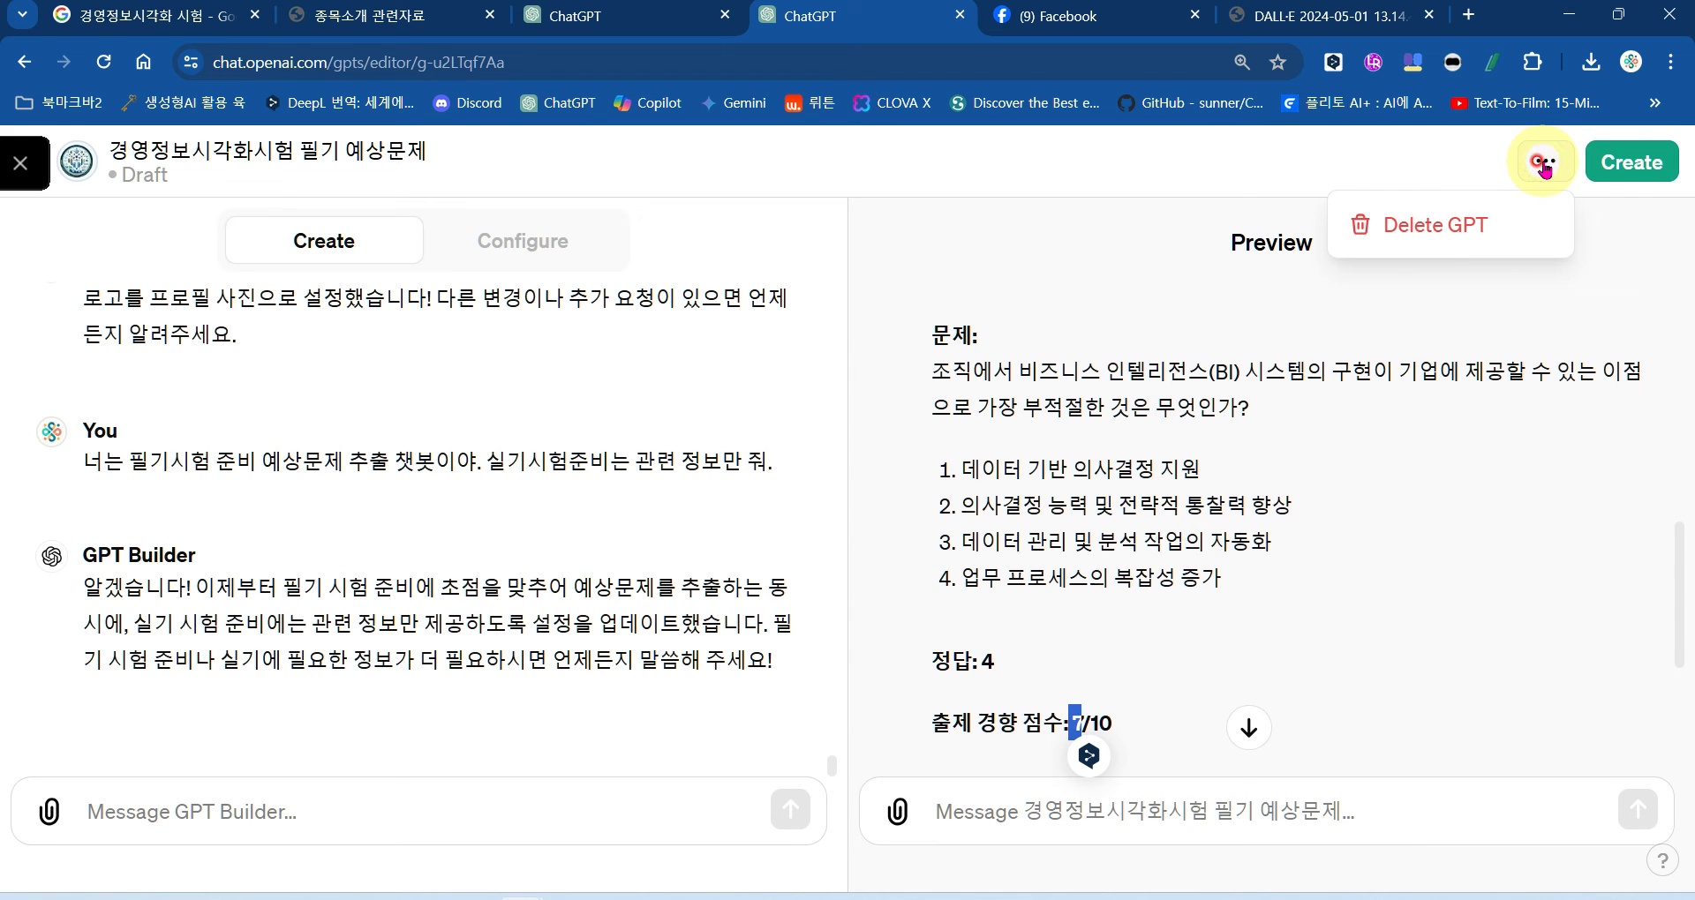
left_click(1430, 228)
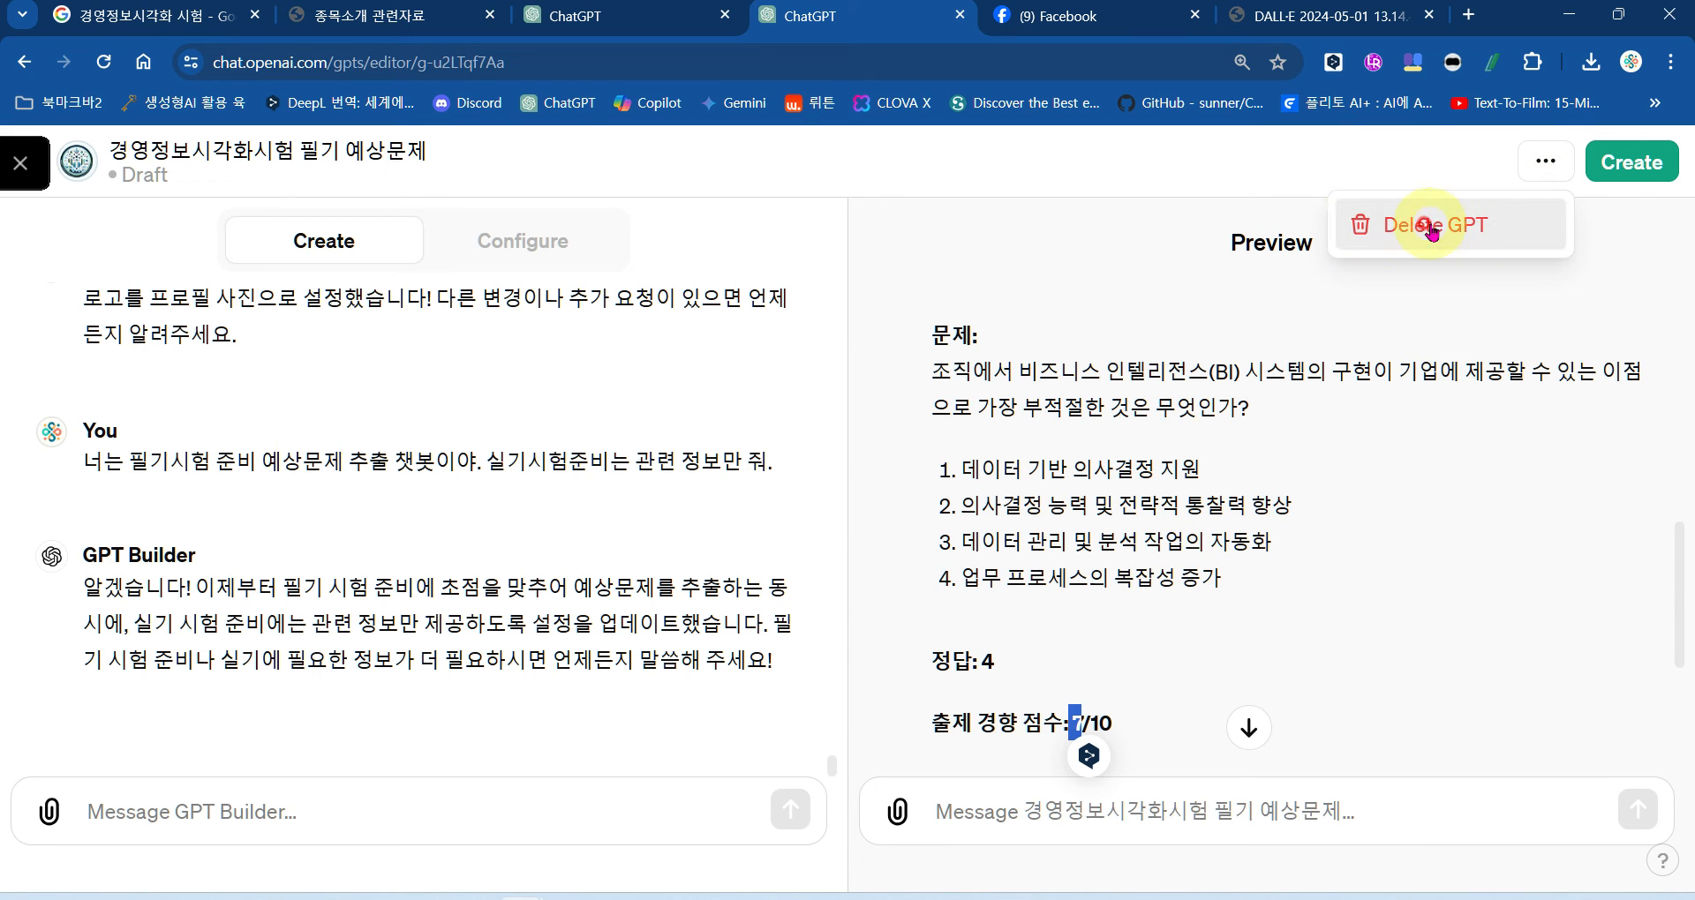
left_click(1605, 173)
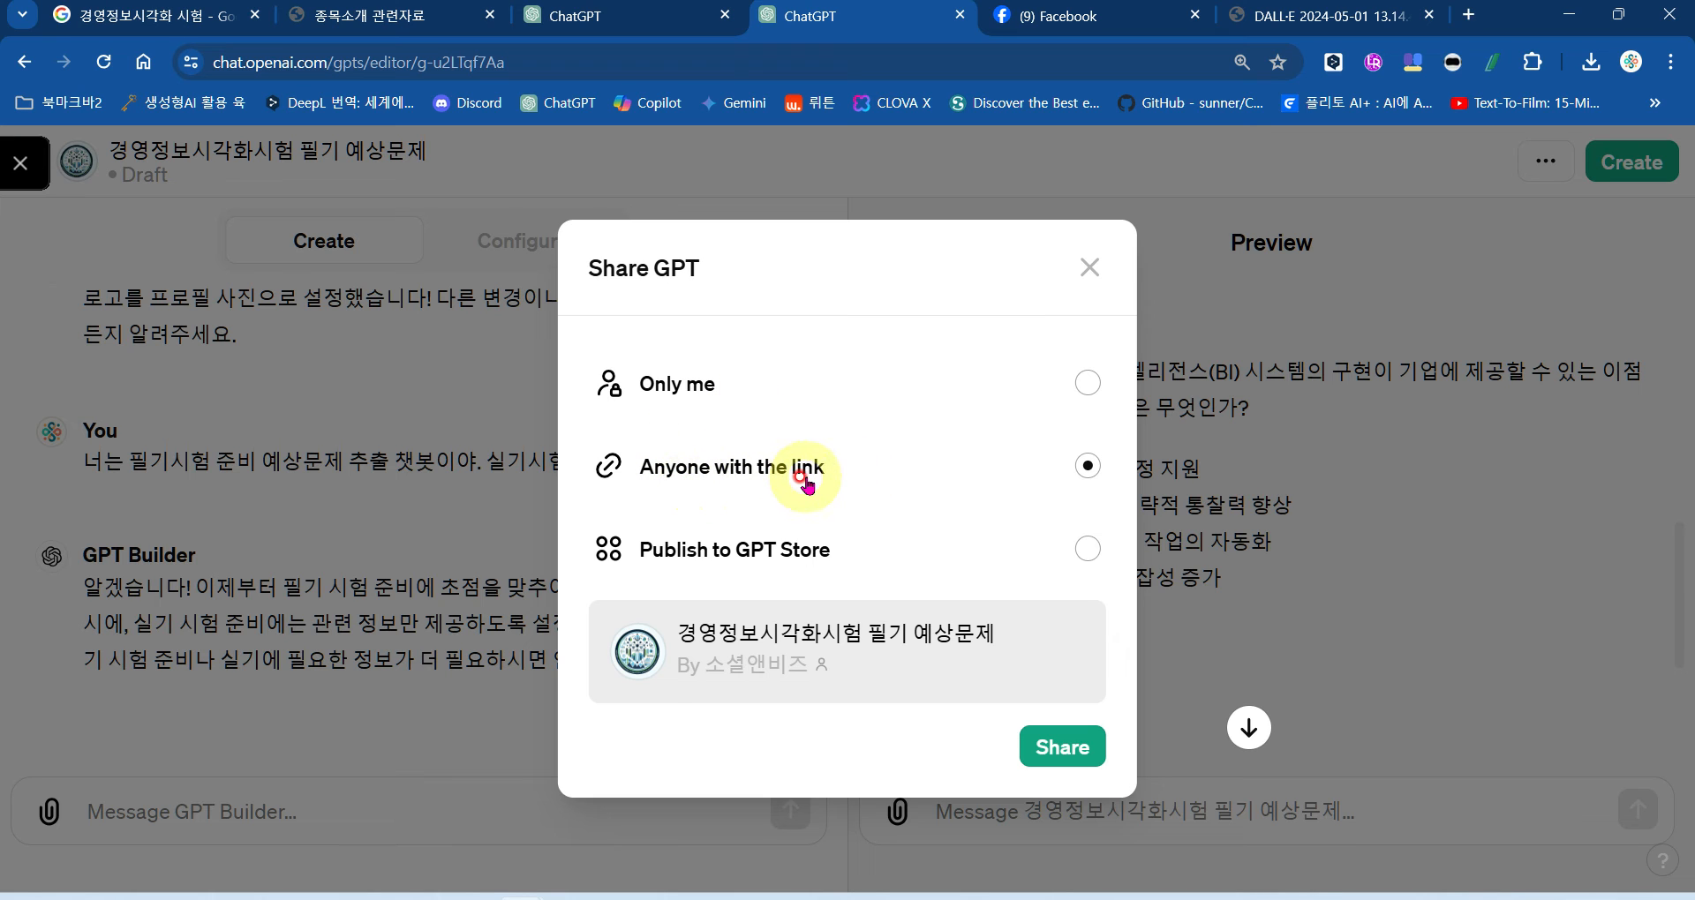
left_click(1090, 550)
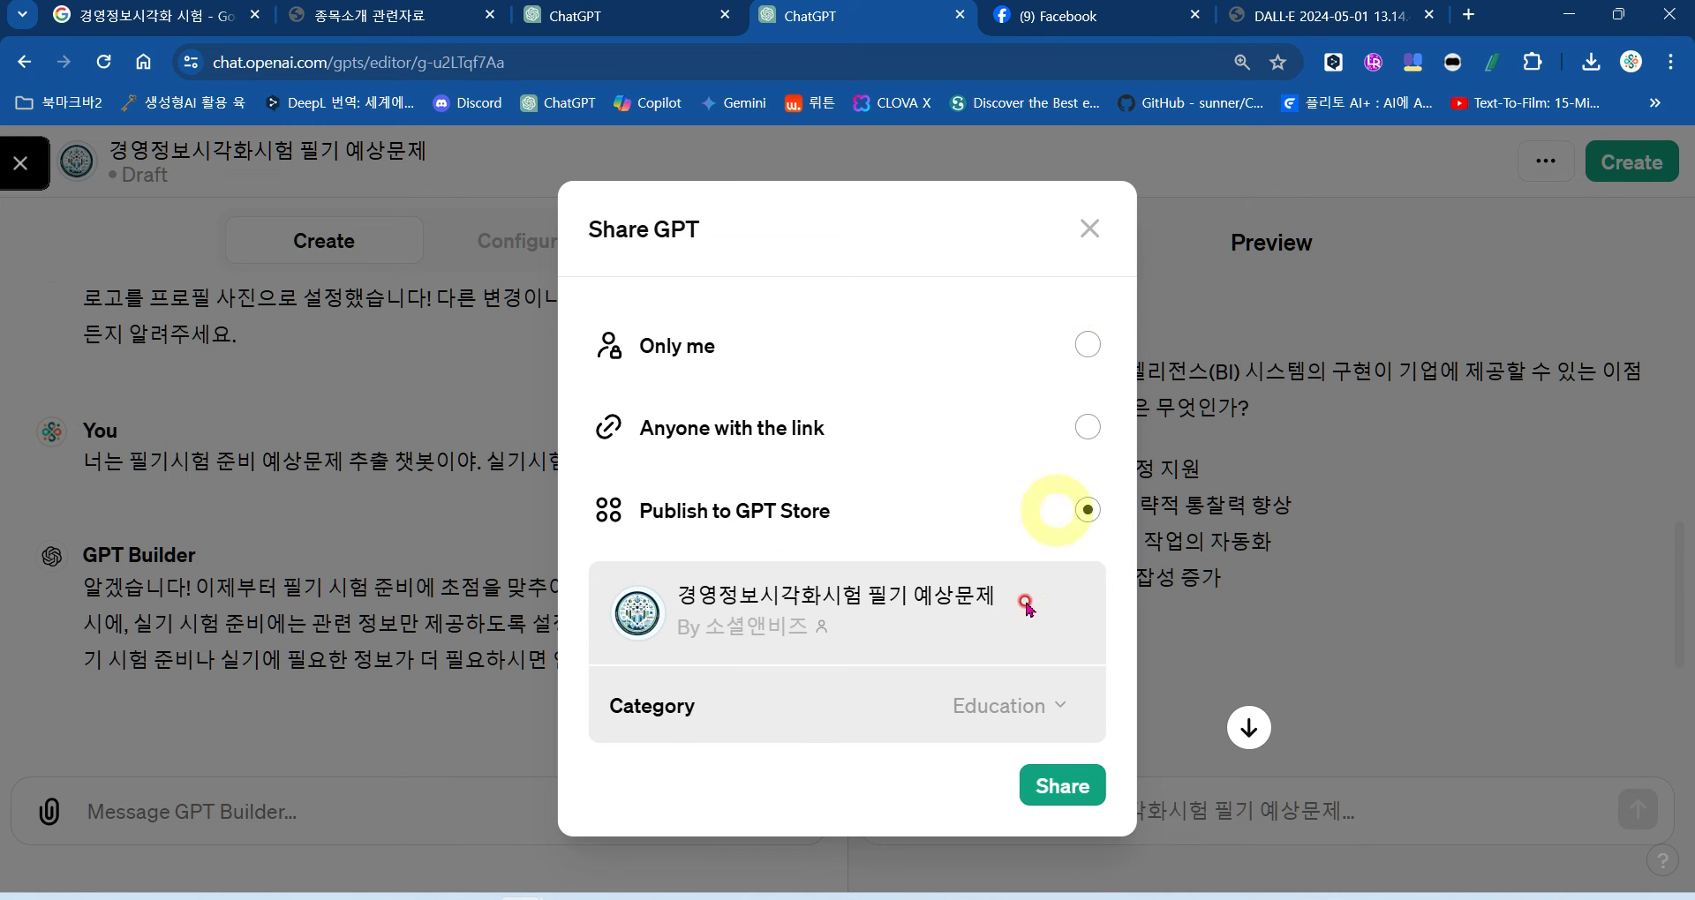
left_click(1051, 705)
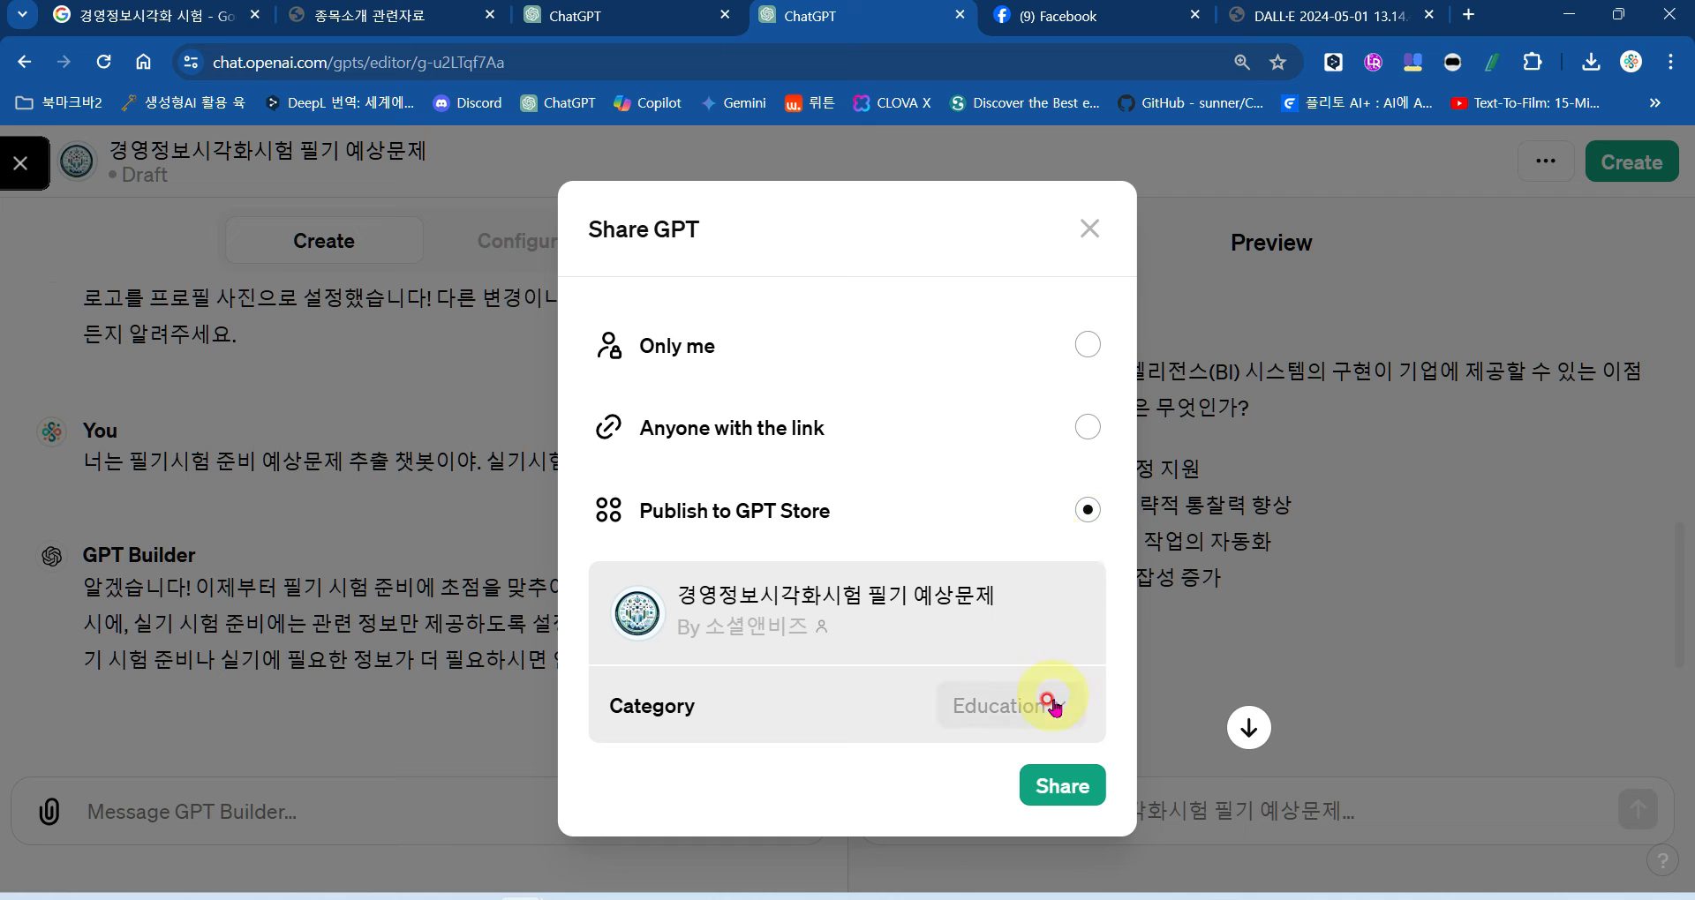
left_click(1055, 701)
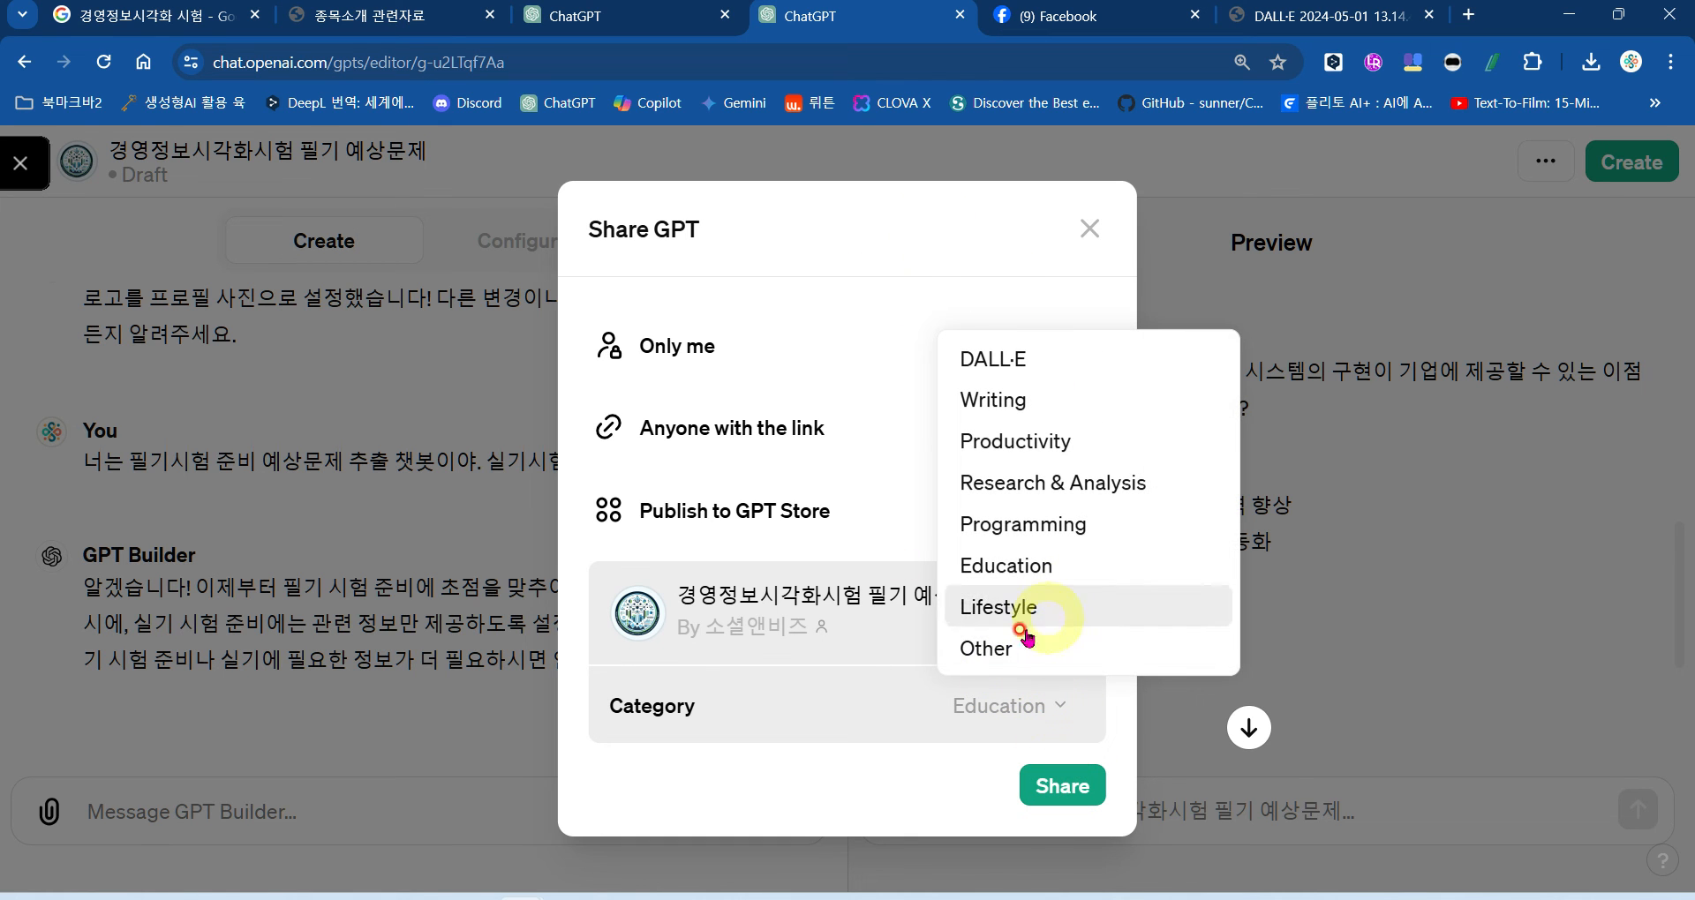
left_click(956, 755)
left_click(1067, 785)
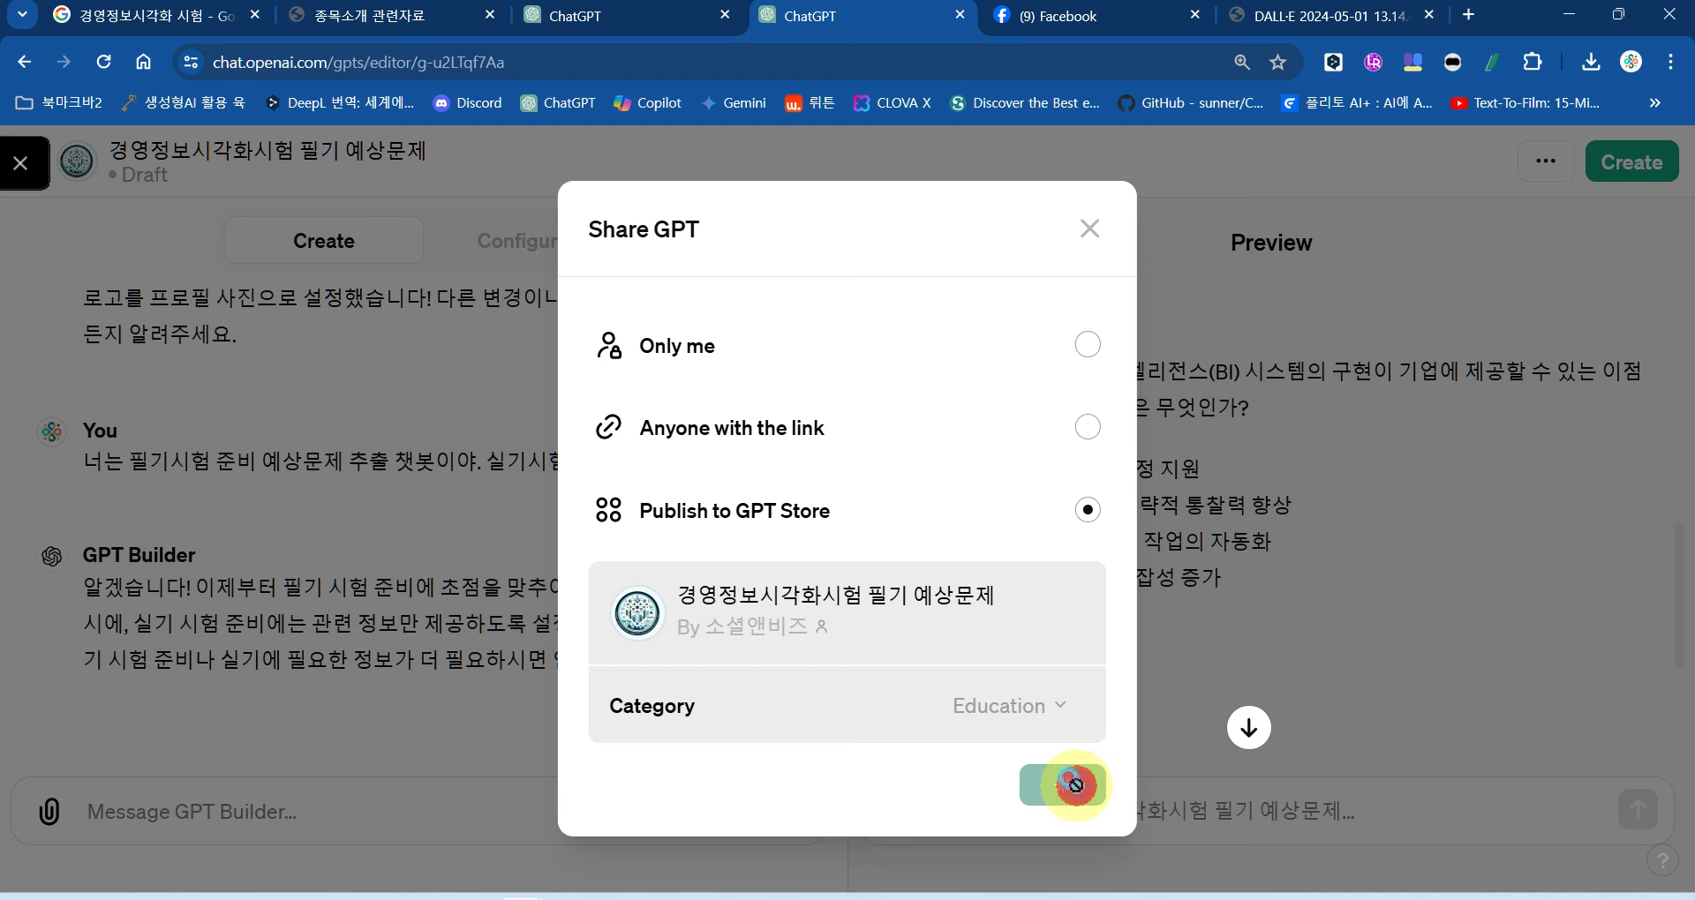
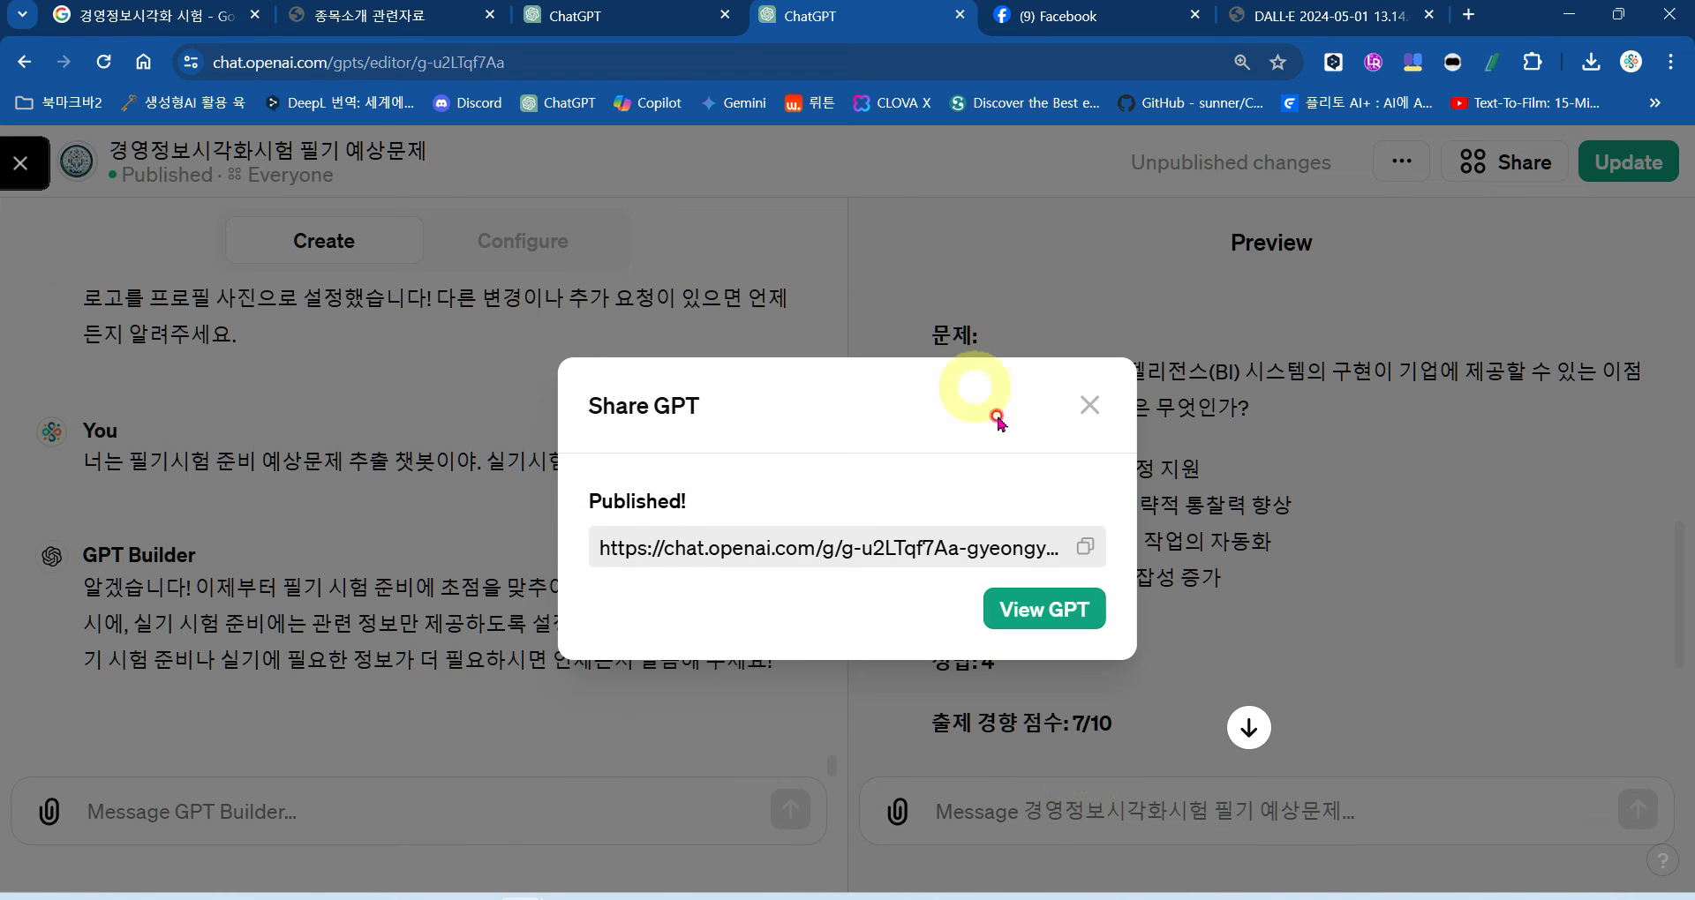
Step: Copy the published GPT's share link and open the GPT's chat page
left_click(1086, 549)
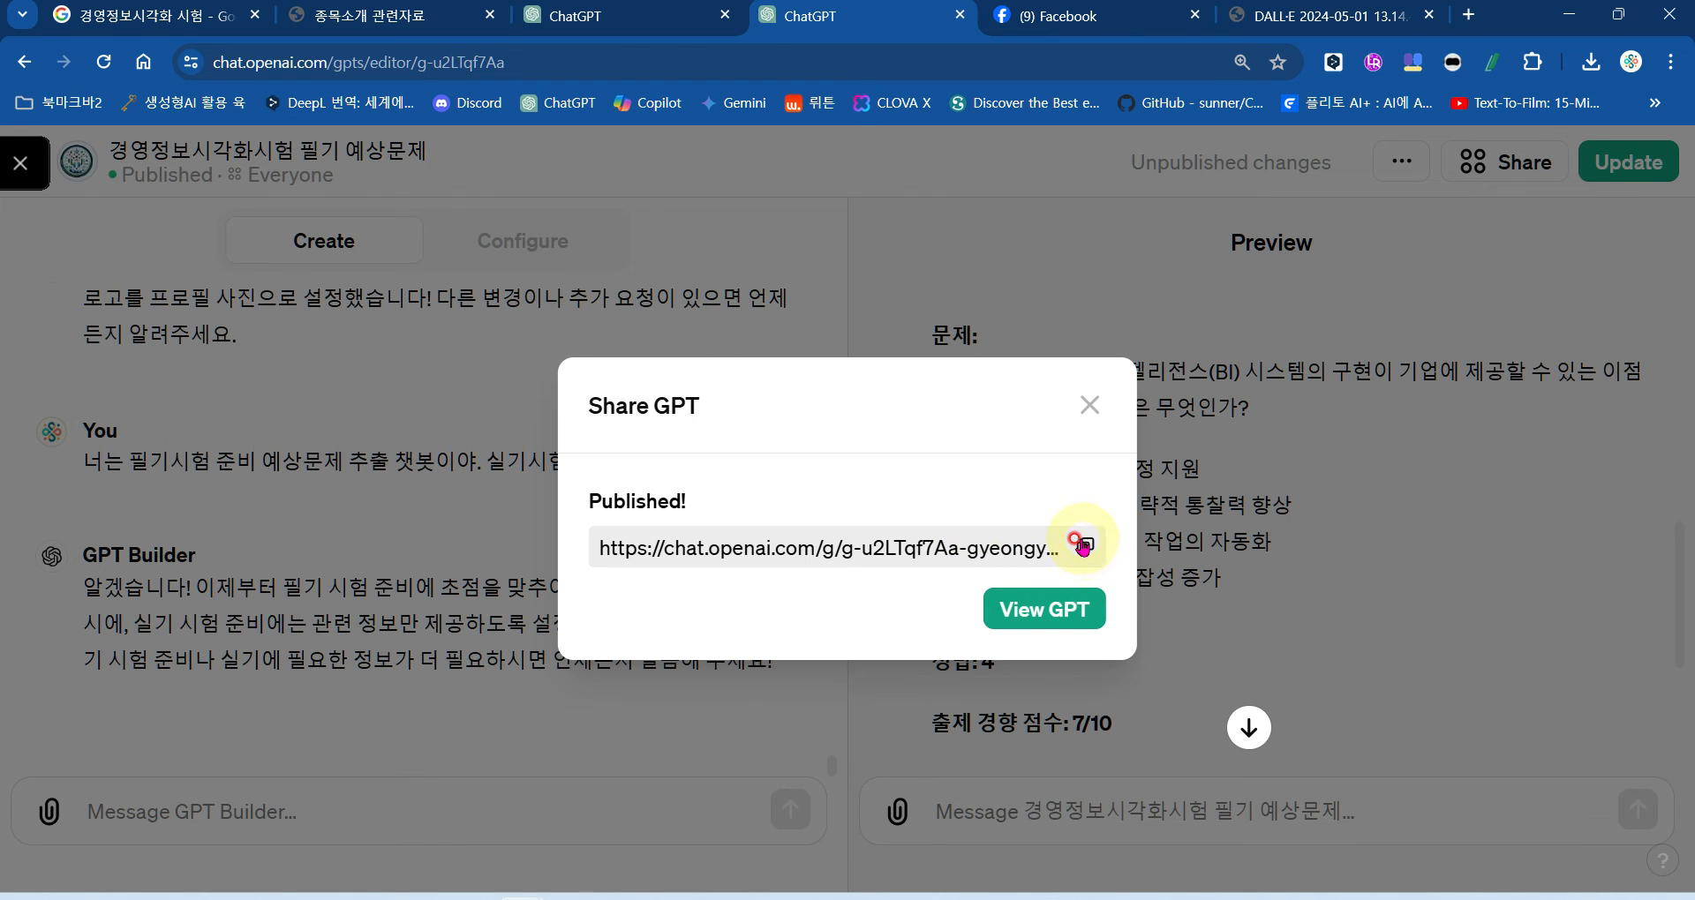
left_click(1051, 618)
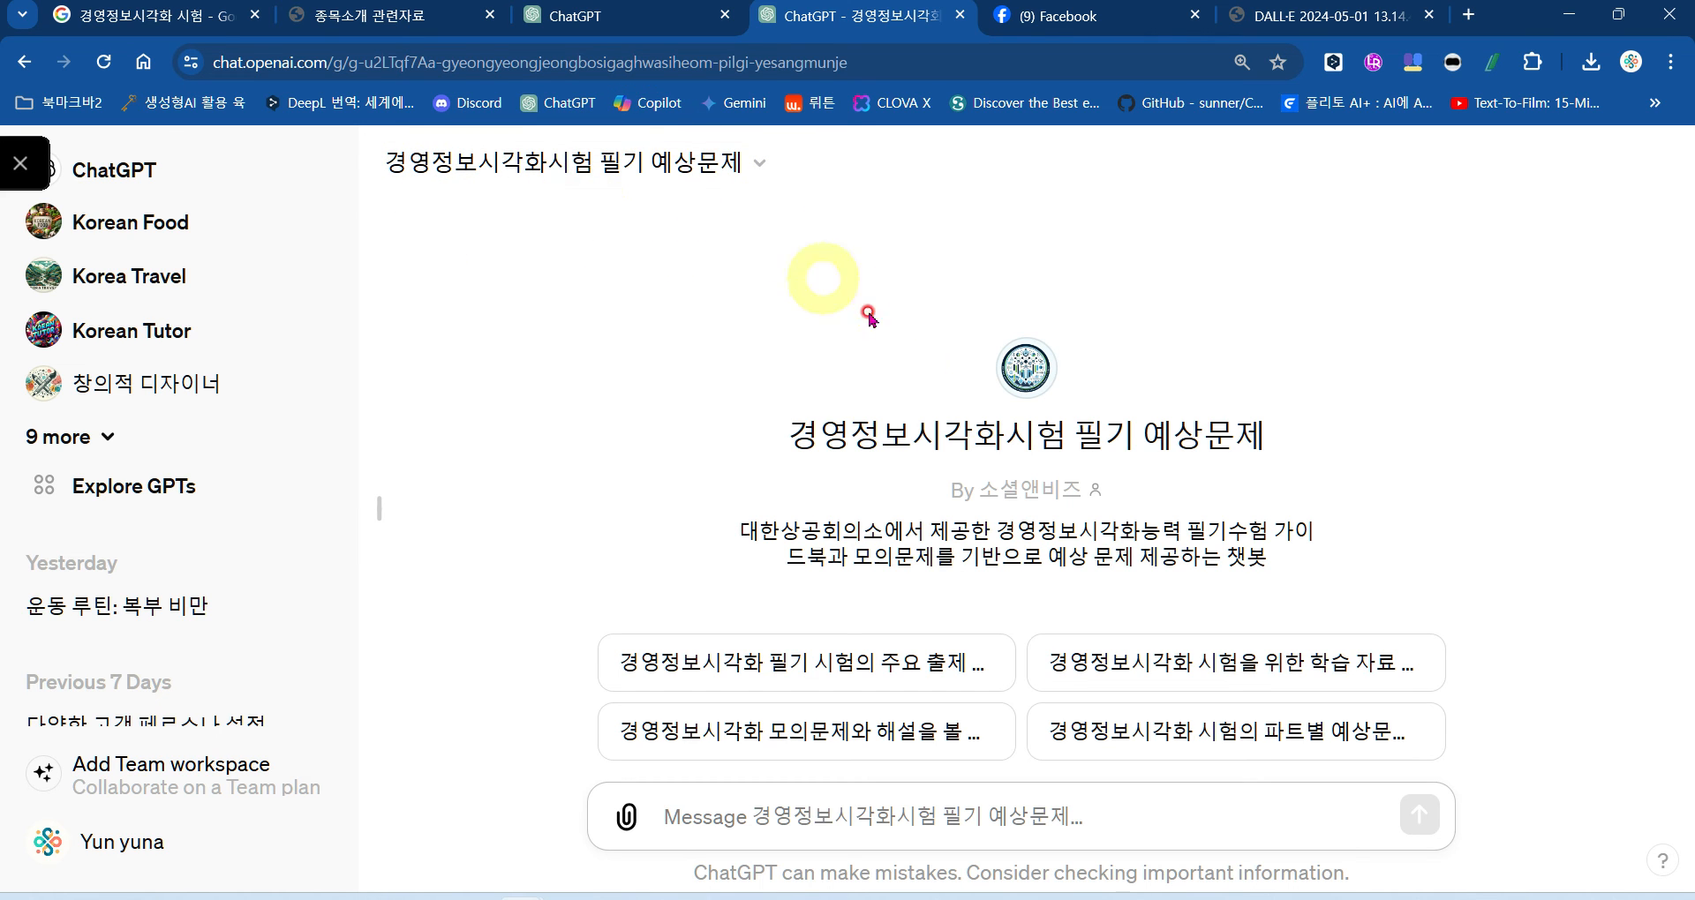
left_click(759, 164)
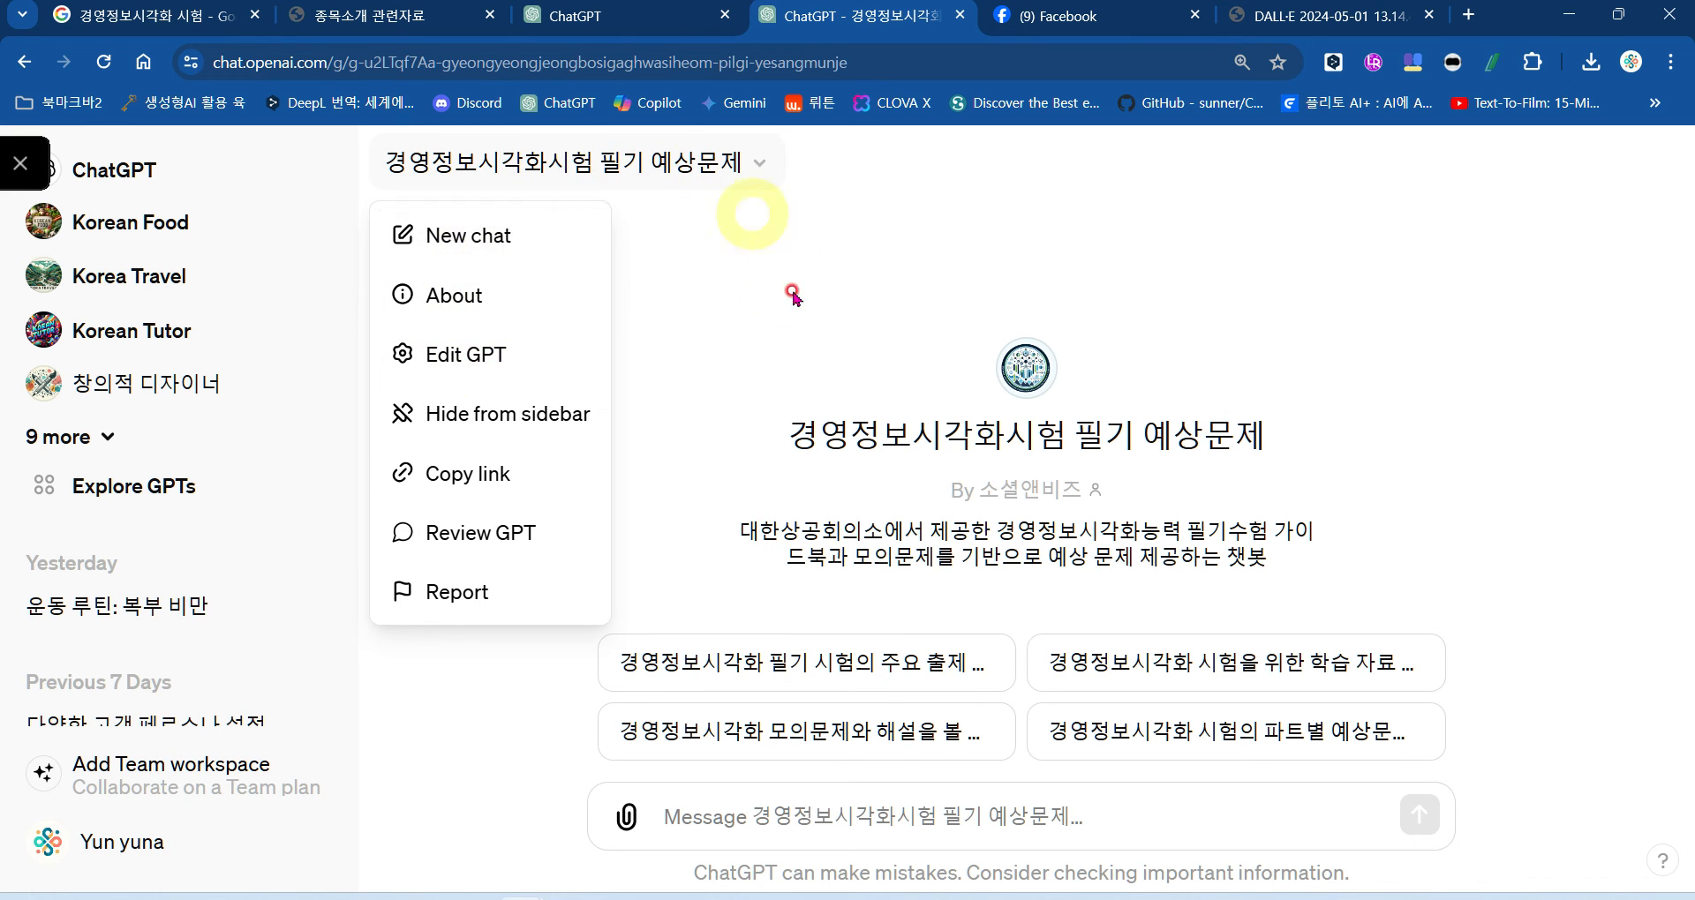
left_click(860, 816)
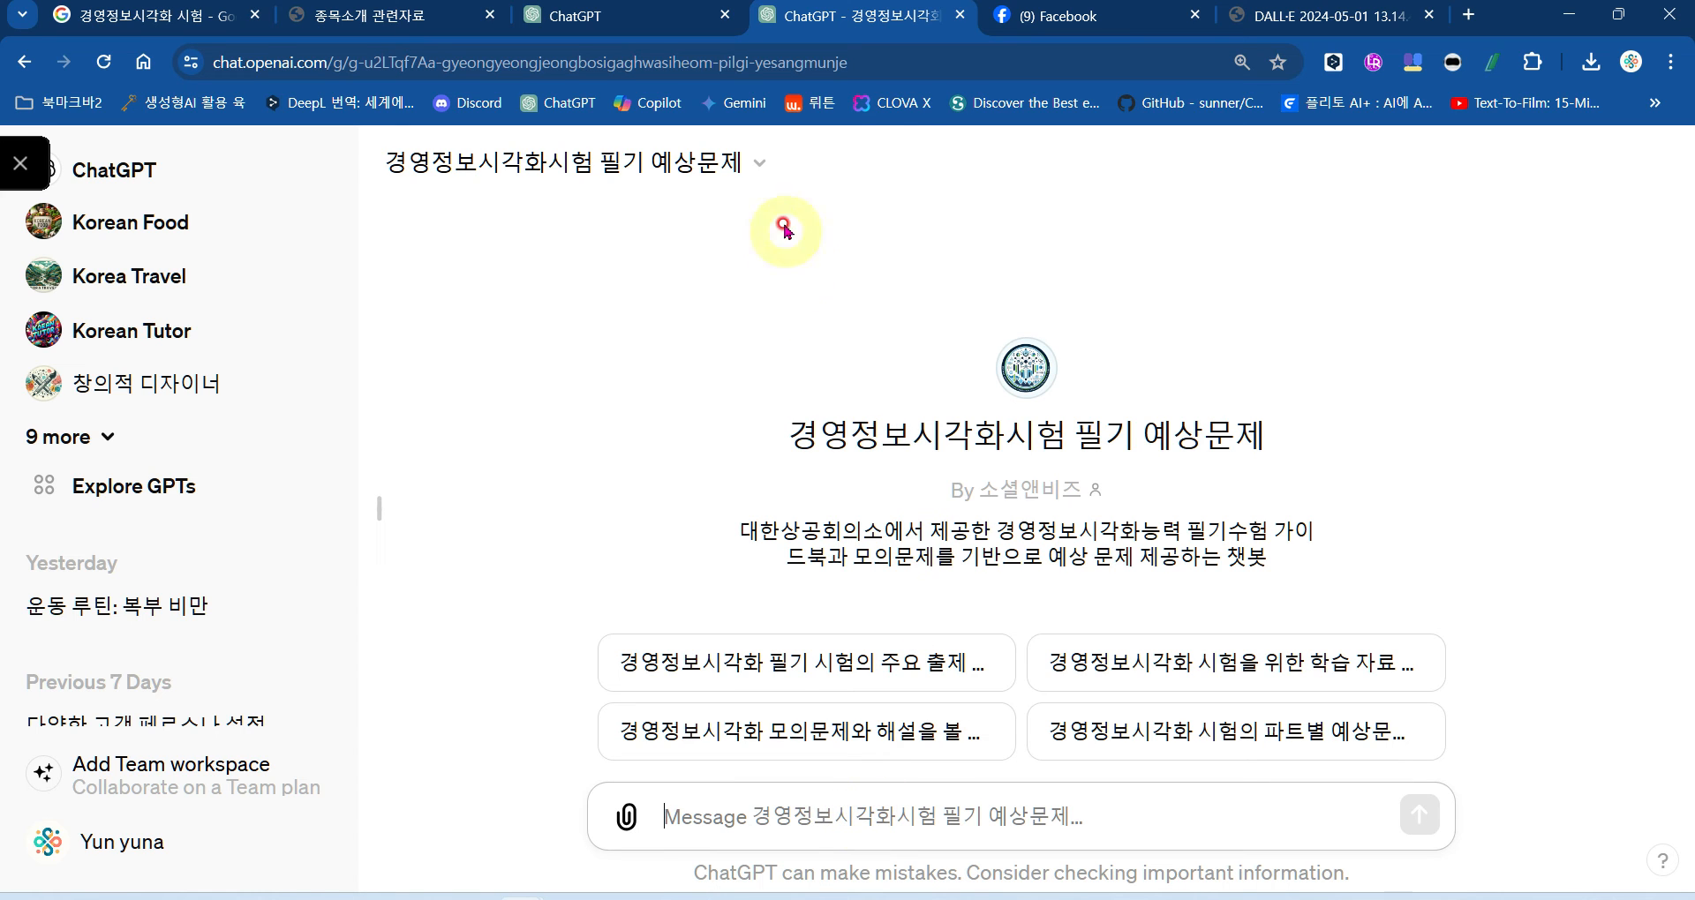
left_click(759, 163)
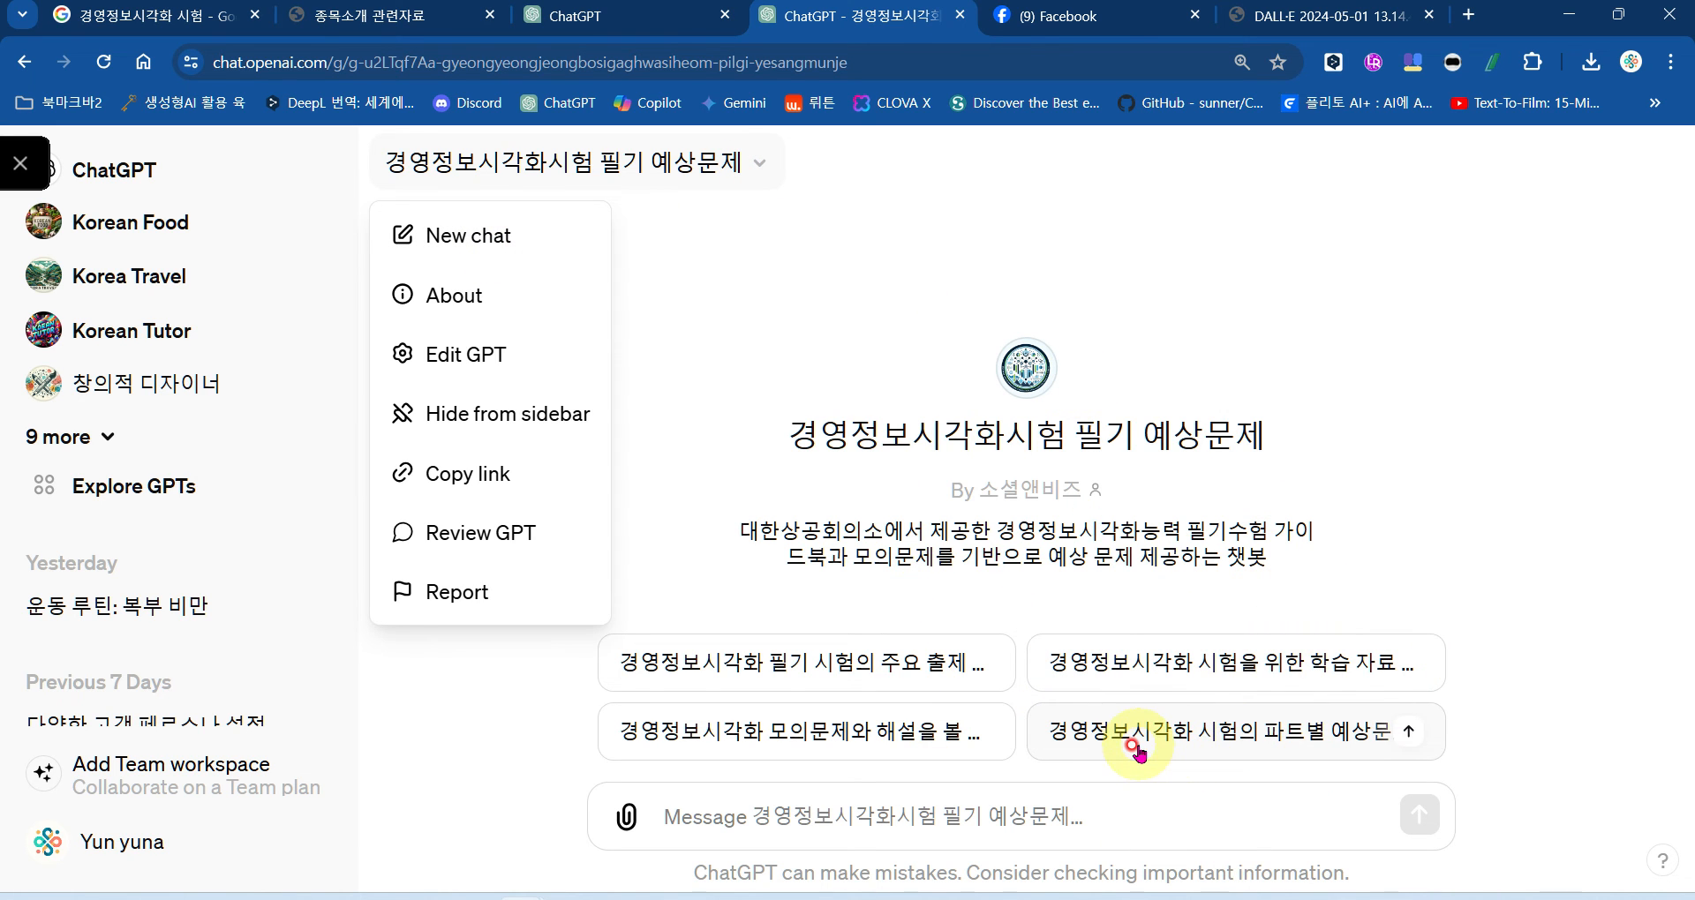
left_click(503, 246)
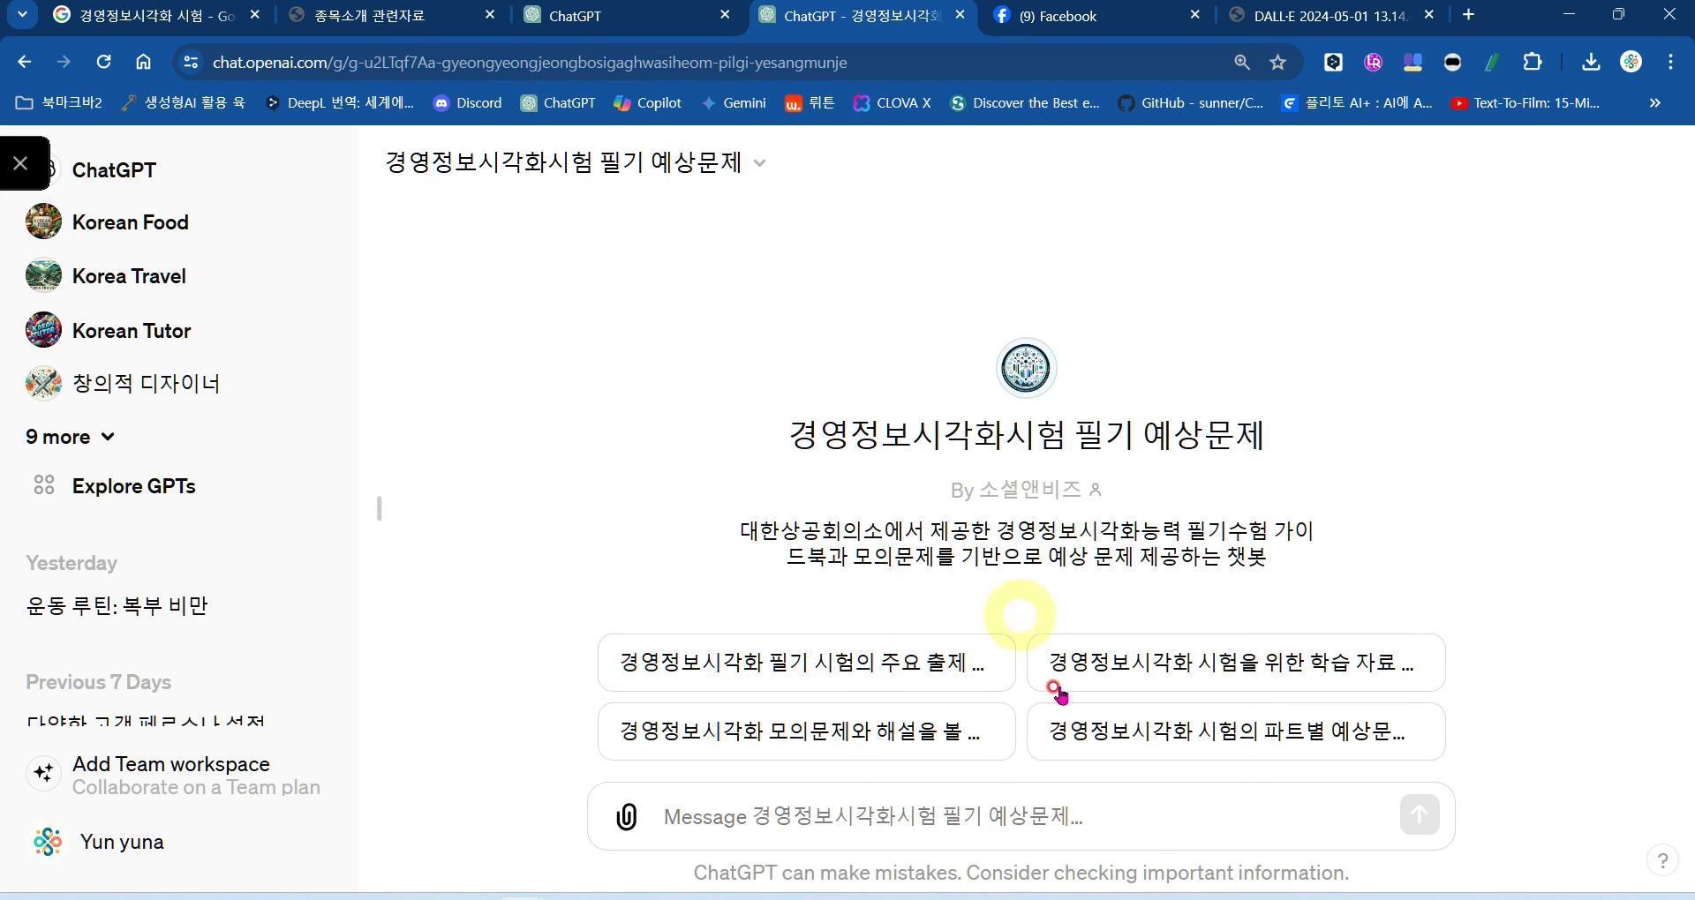
left_click(1022, 814)
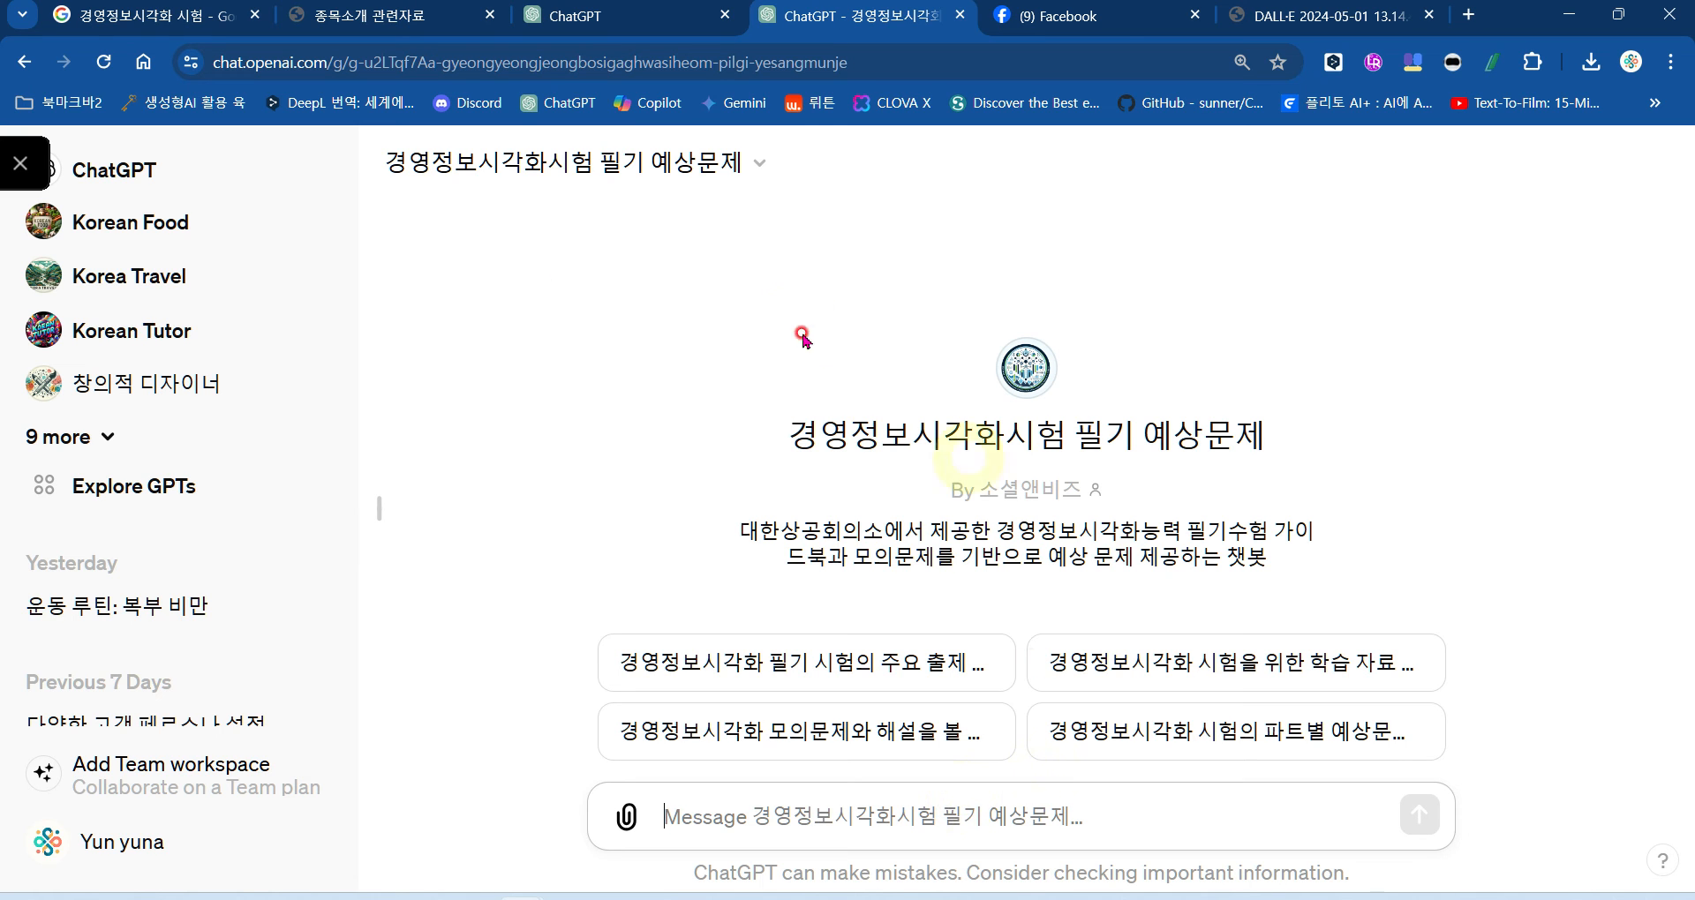
left_click(115, 176)
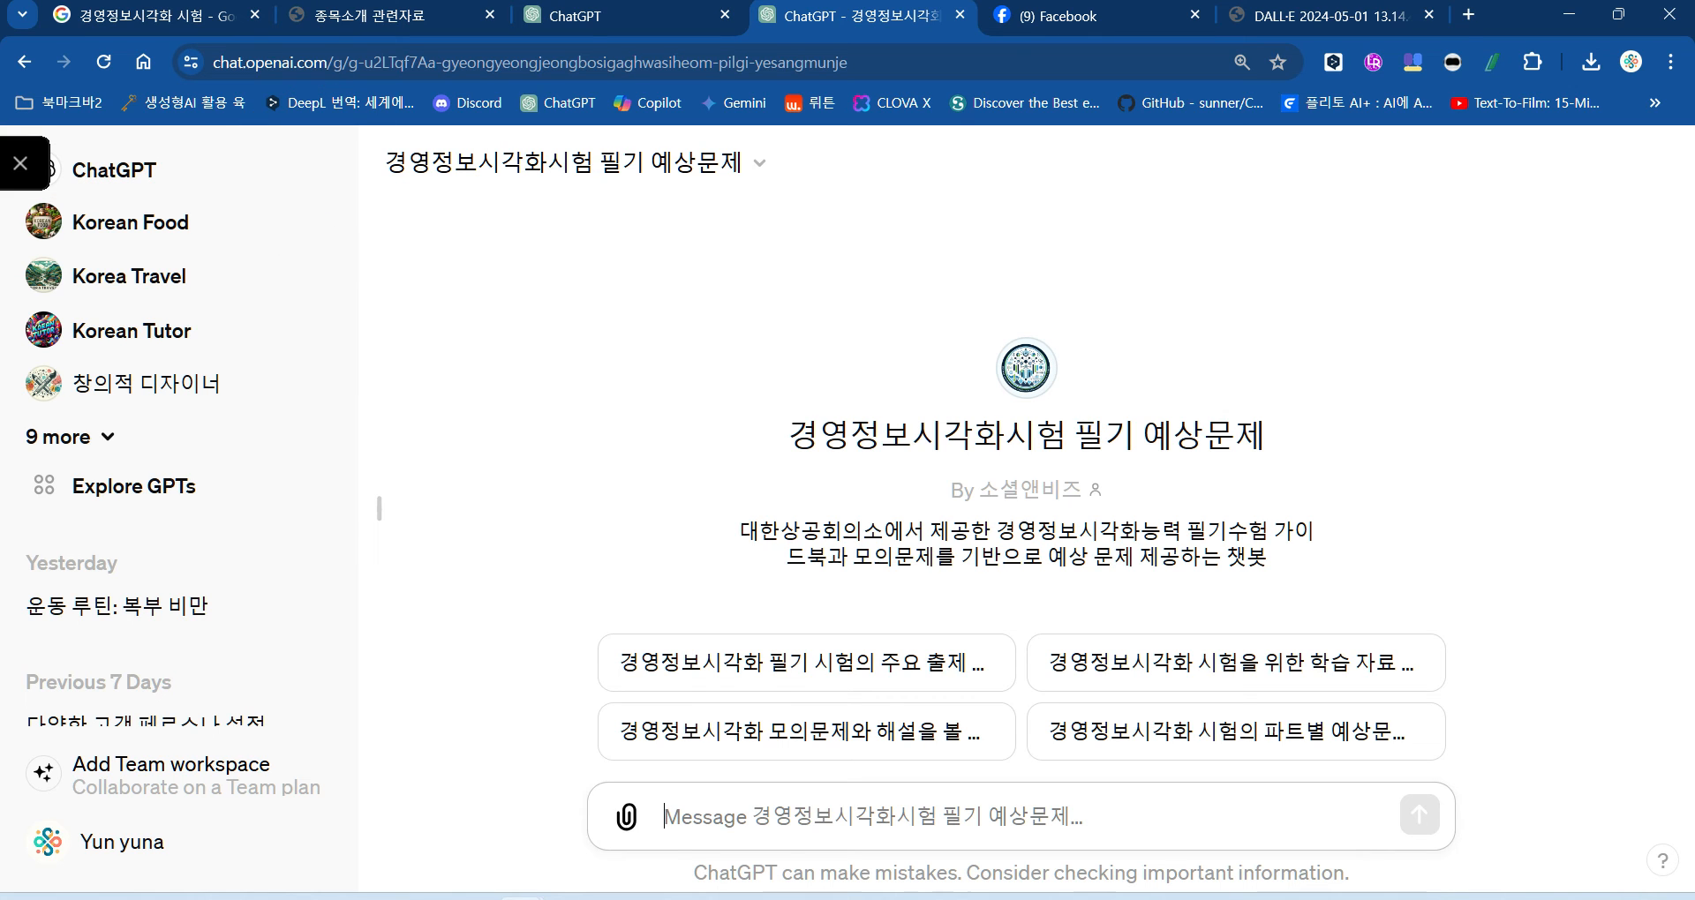
left_click(765, 898)
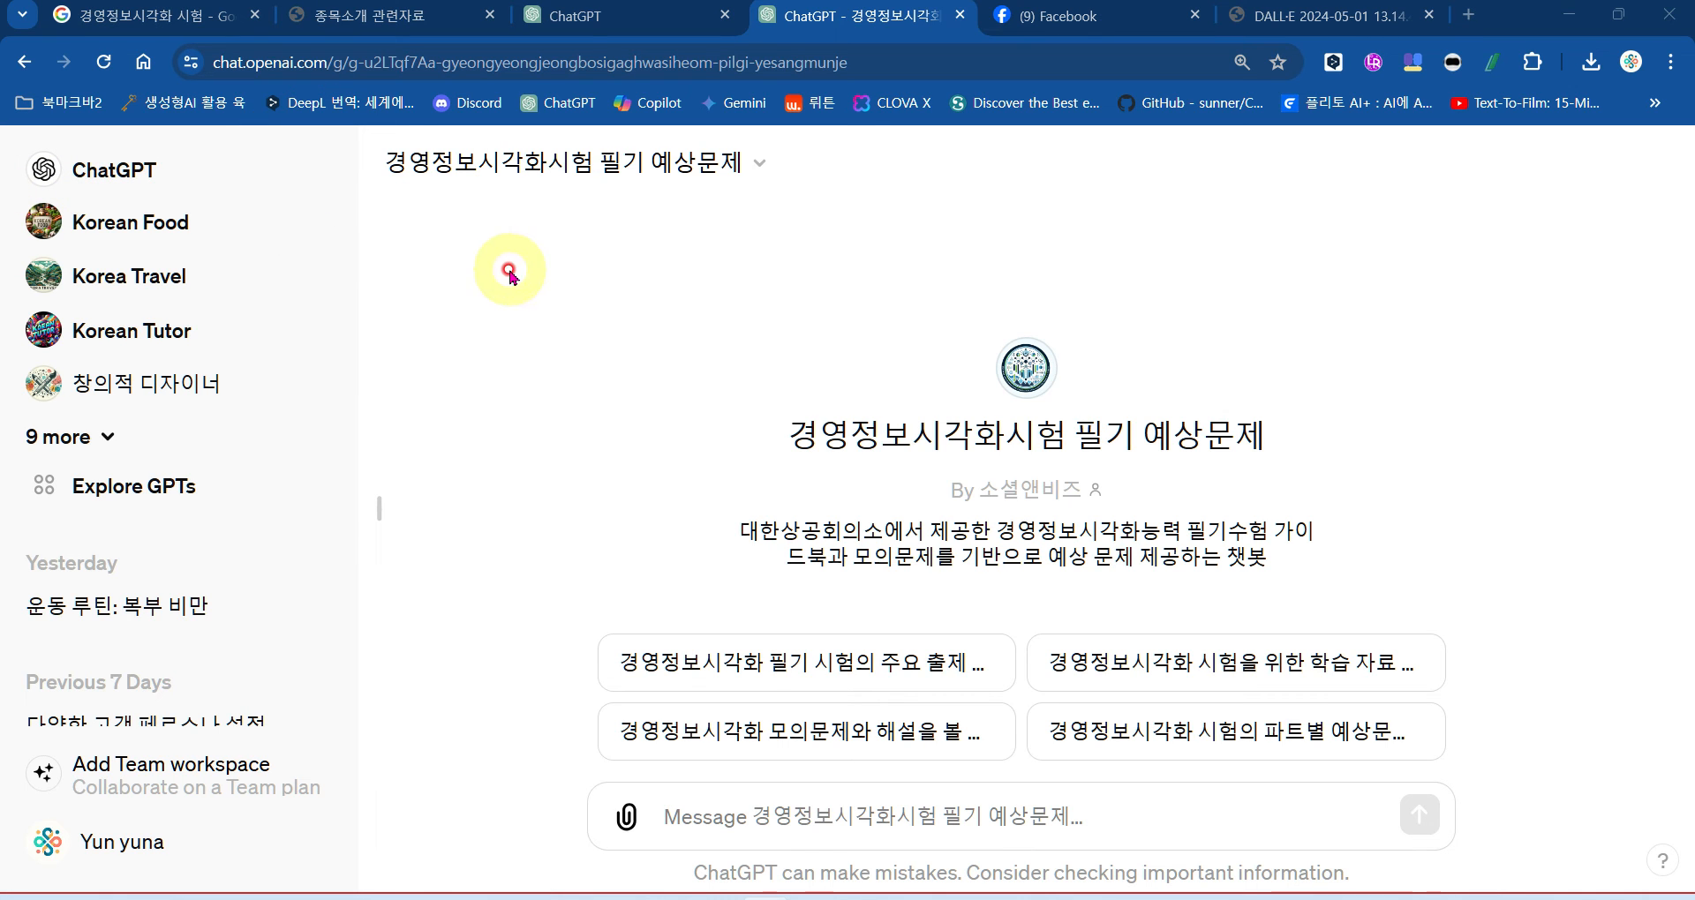
Step: Search the GPT Store for "경영정보시각화"
left_click(131, 488)
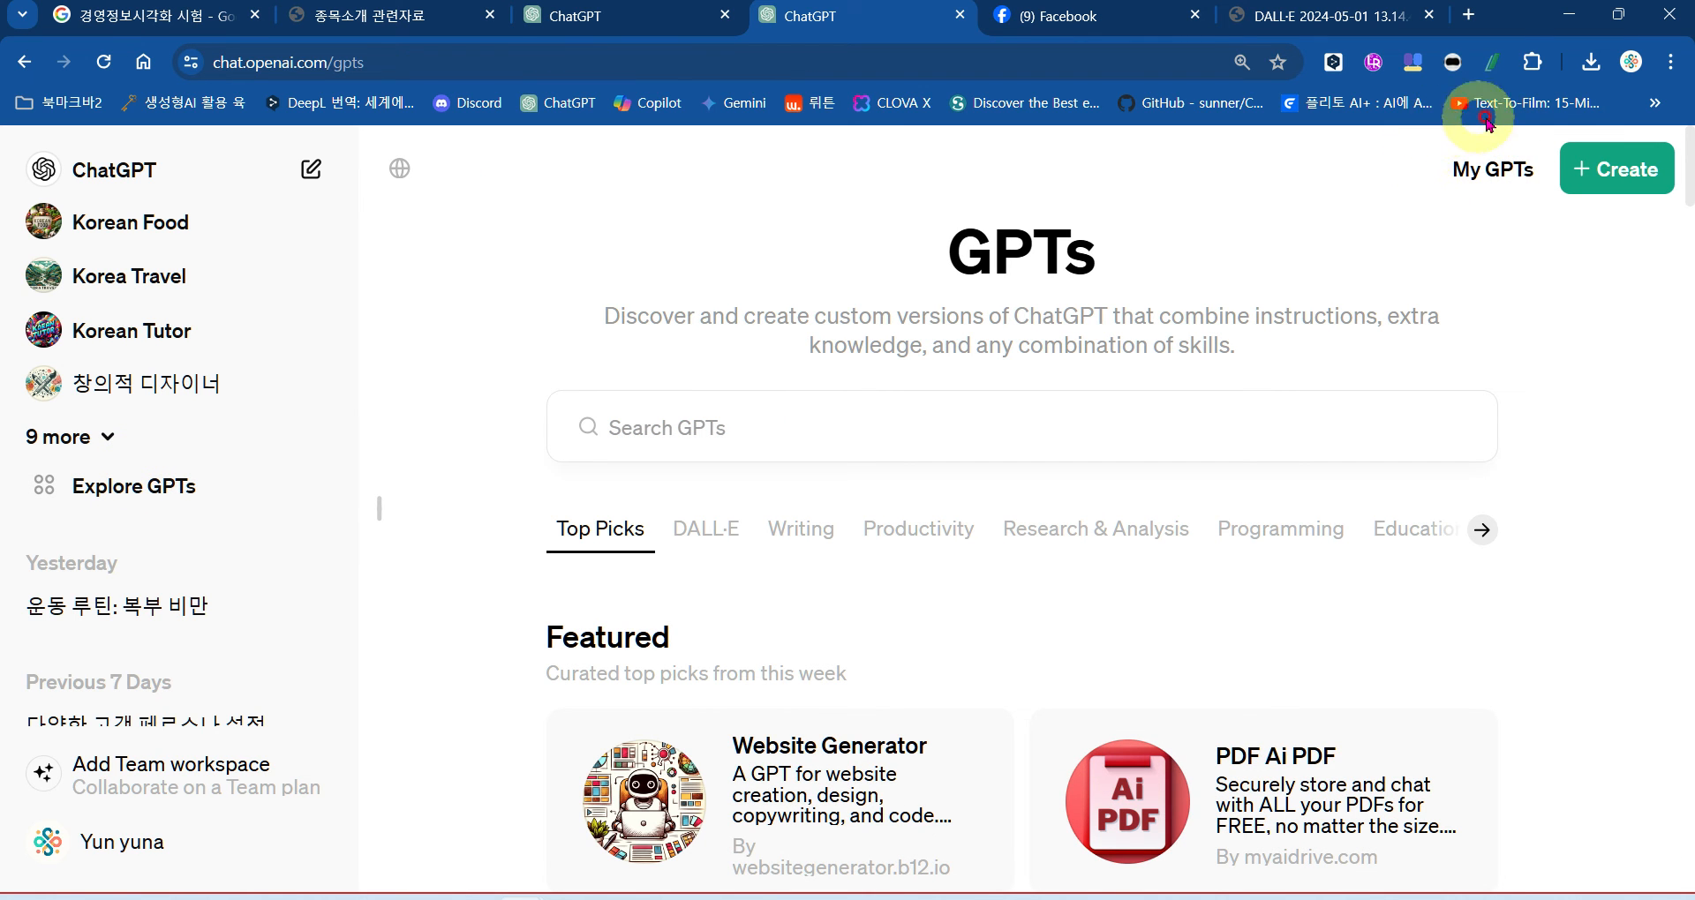
left_click(995, 427)
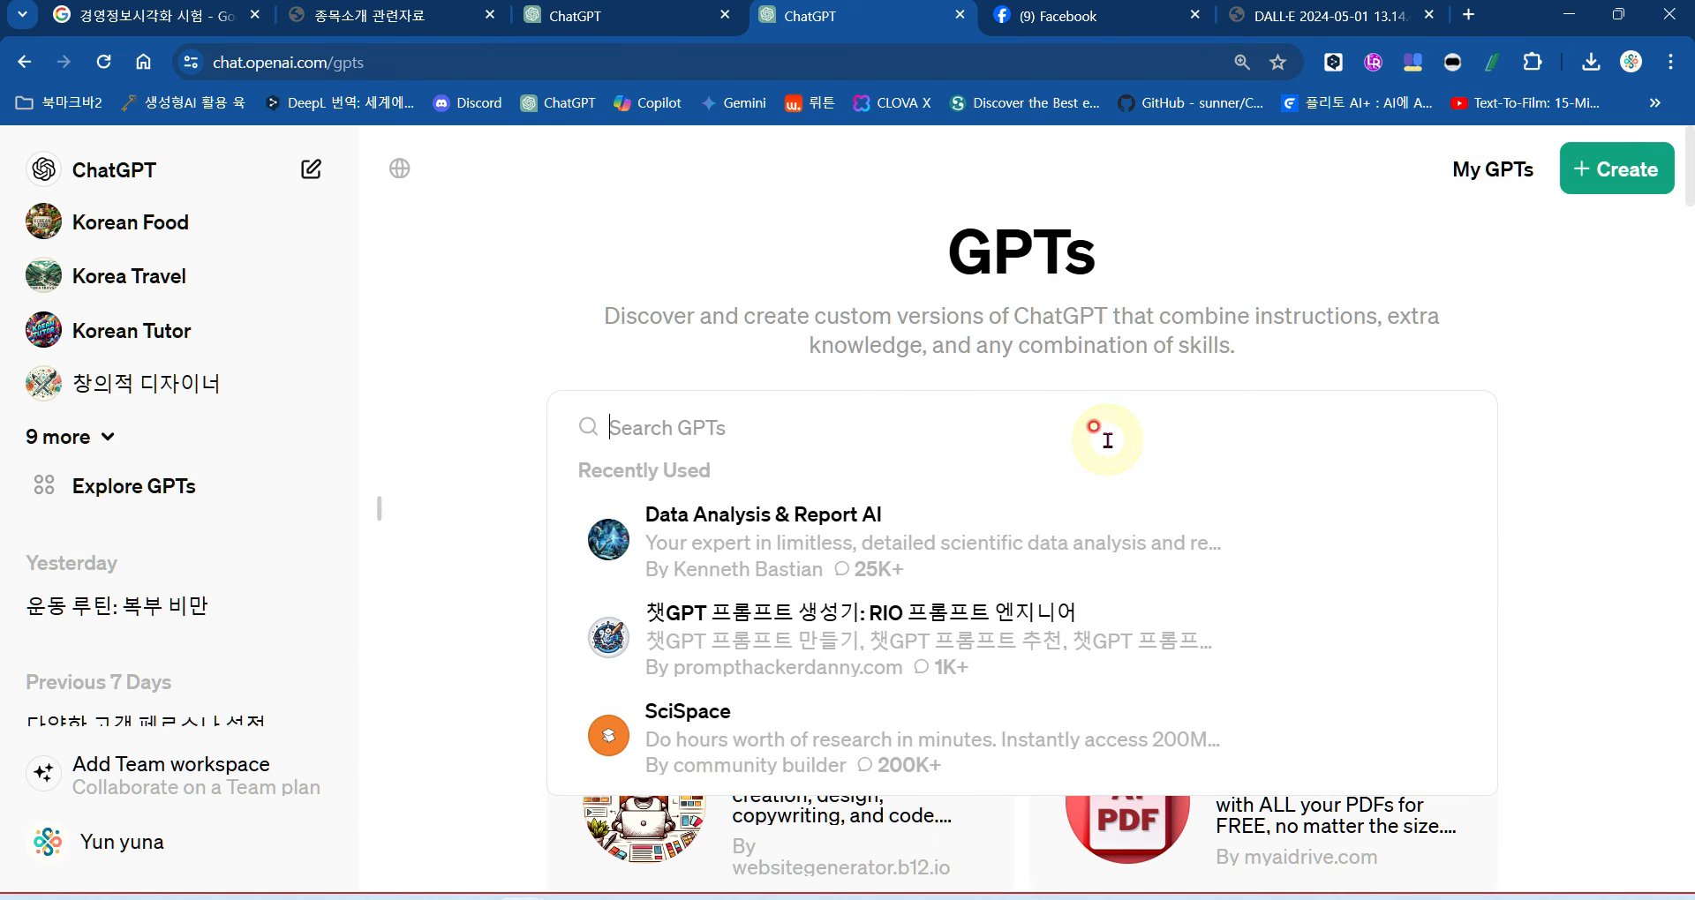
type("경ㅇ")
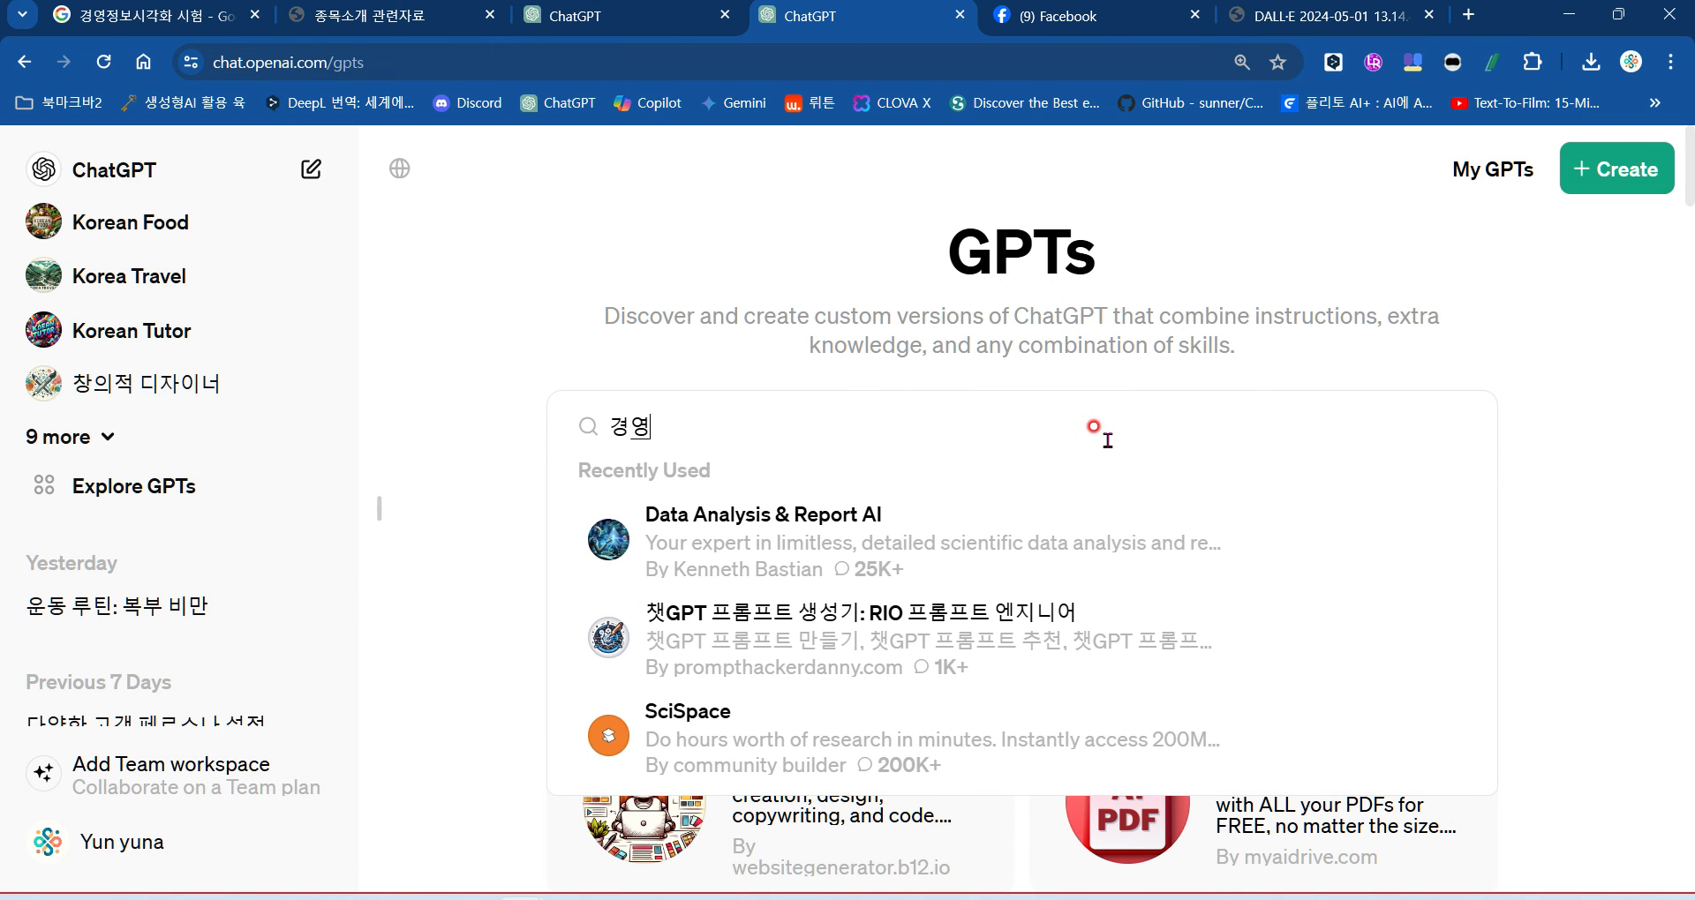
type("정ㅂ")
type("시각")
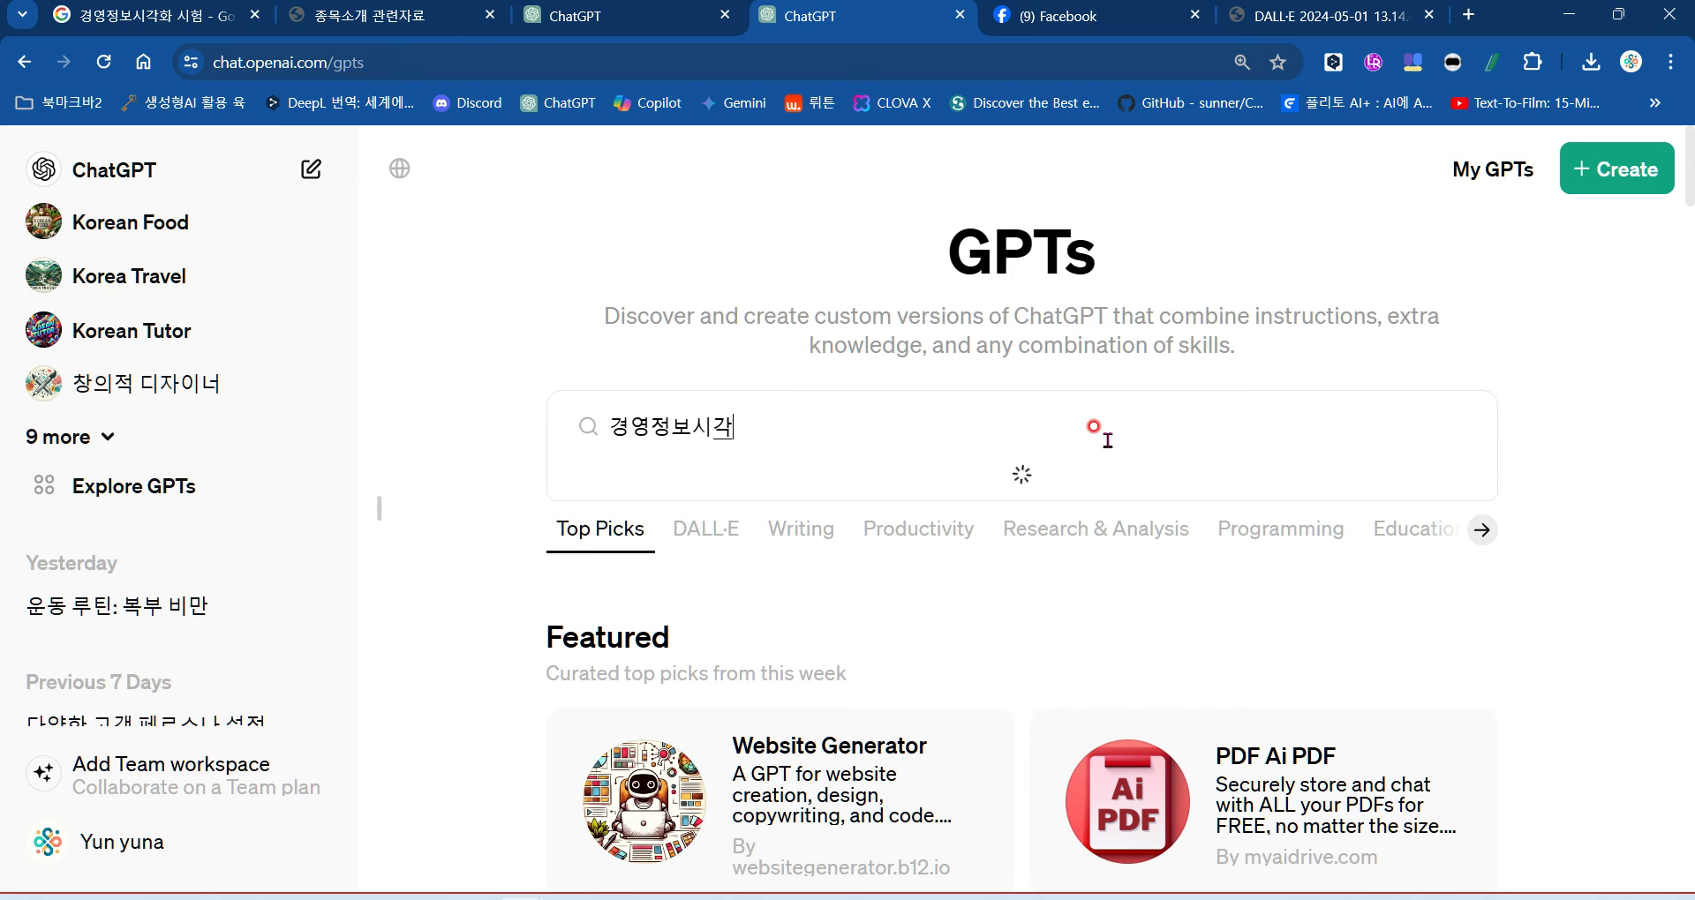
type("화")
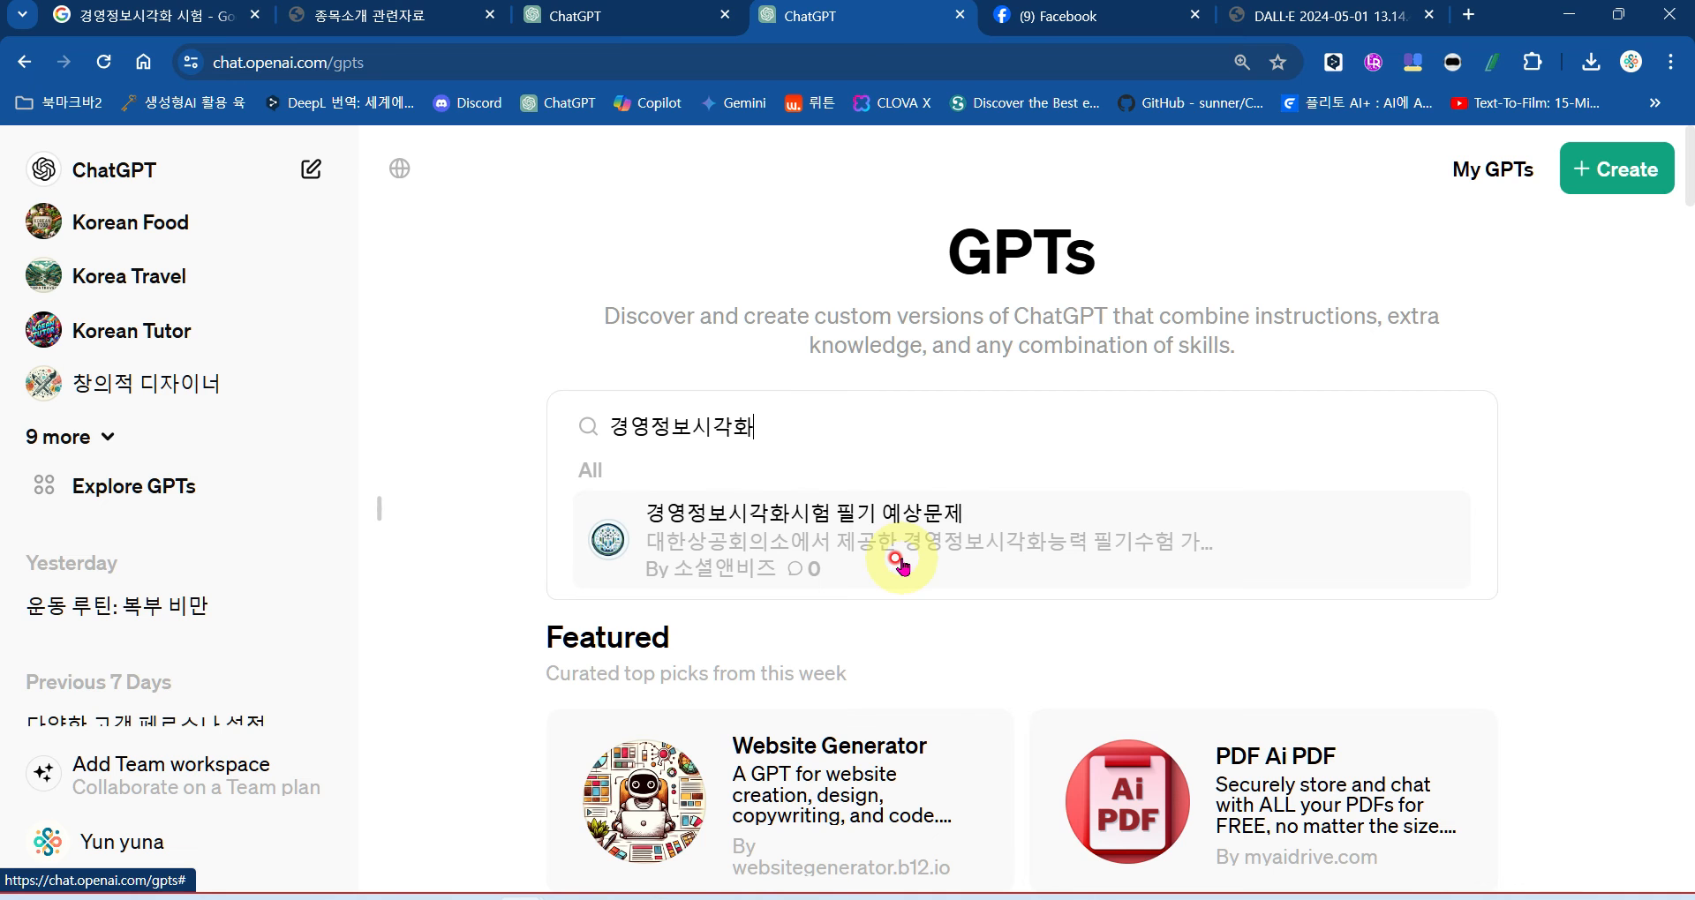
Step: Open the details of the found GPT "경영정보시각화시험 필기 예상문제" and start a chat with it
left_click(893, 534)
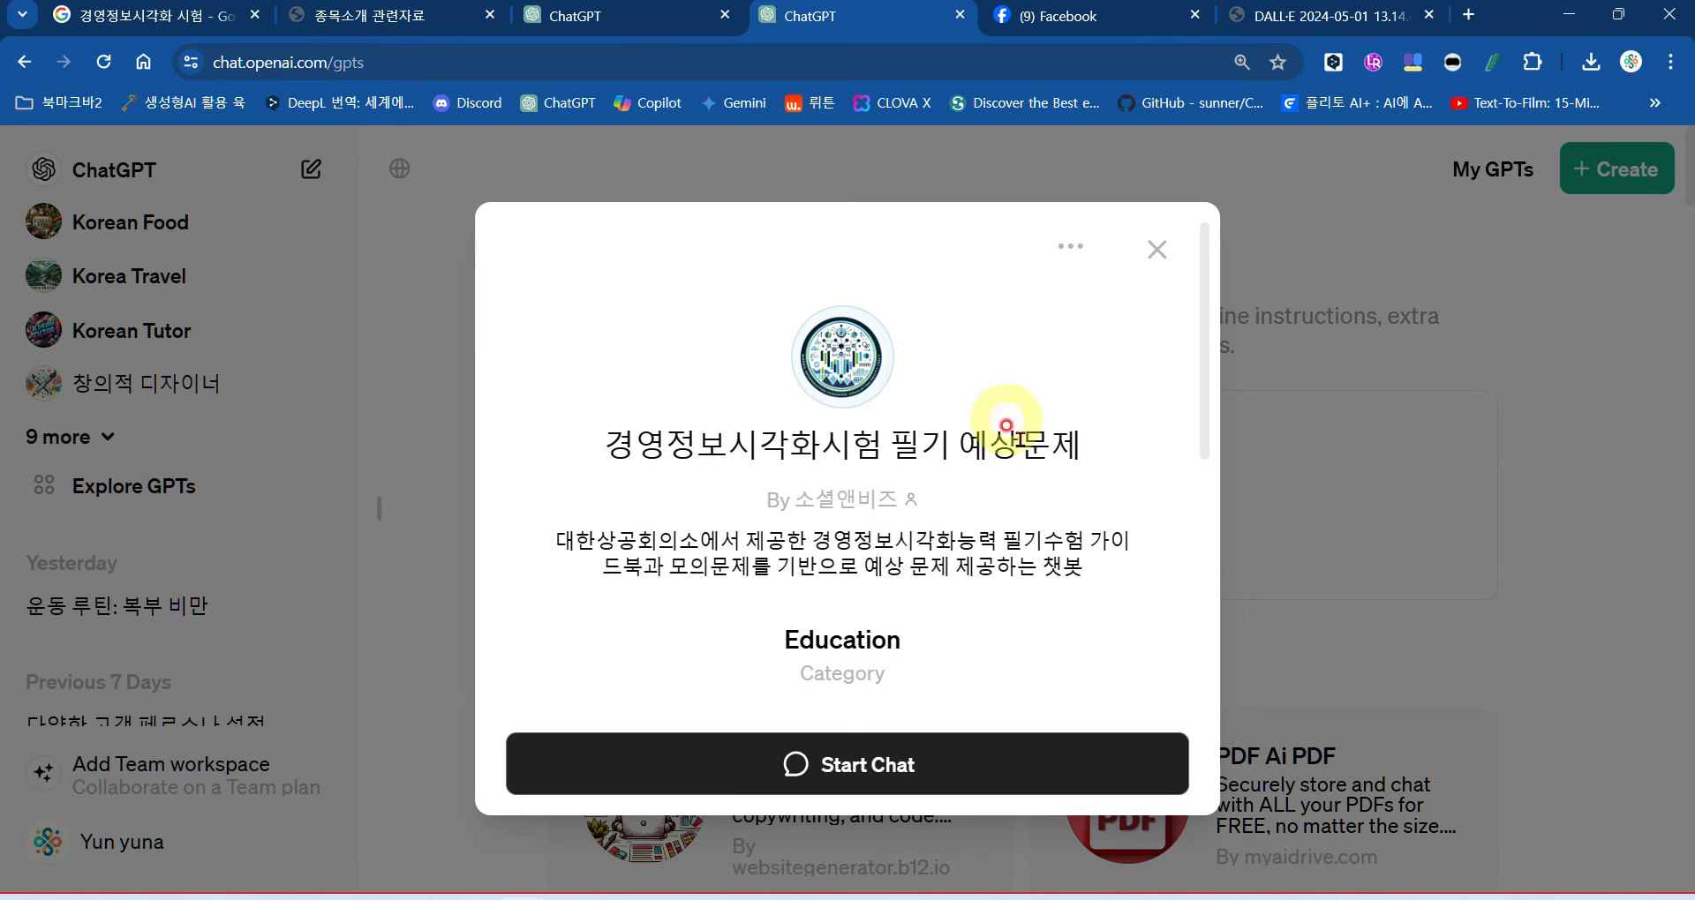
left_click(879, 792)
left_click(1071, 253)
left_click(1071, 254)
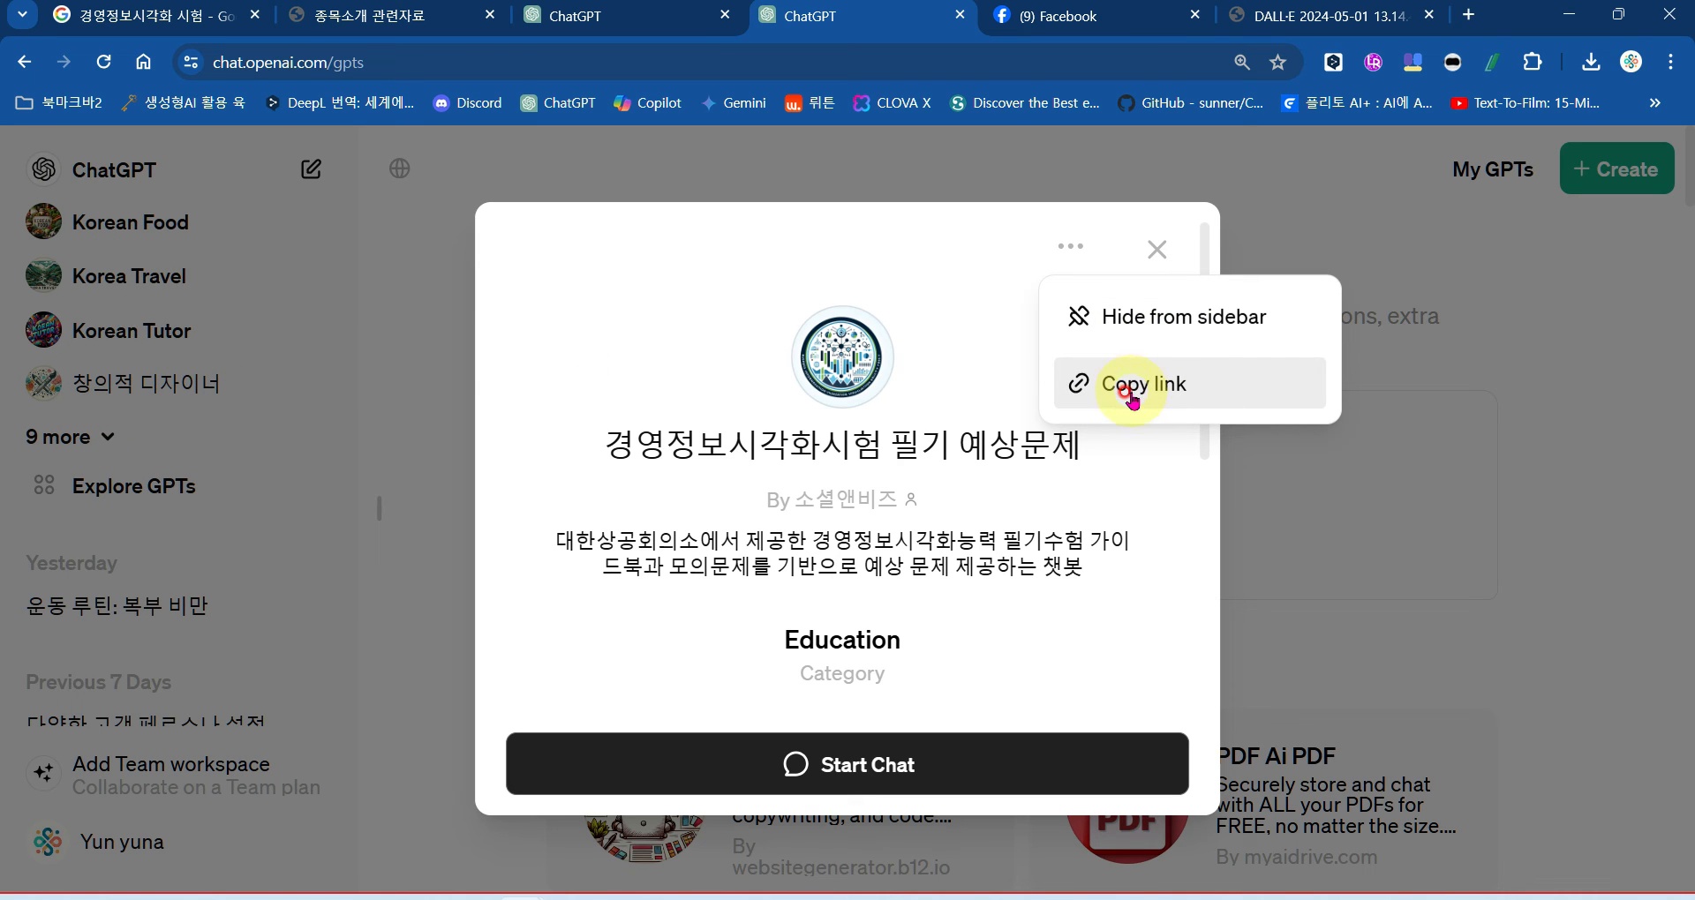
left_click(876, 263)
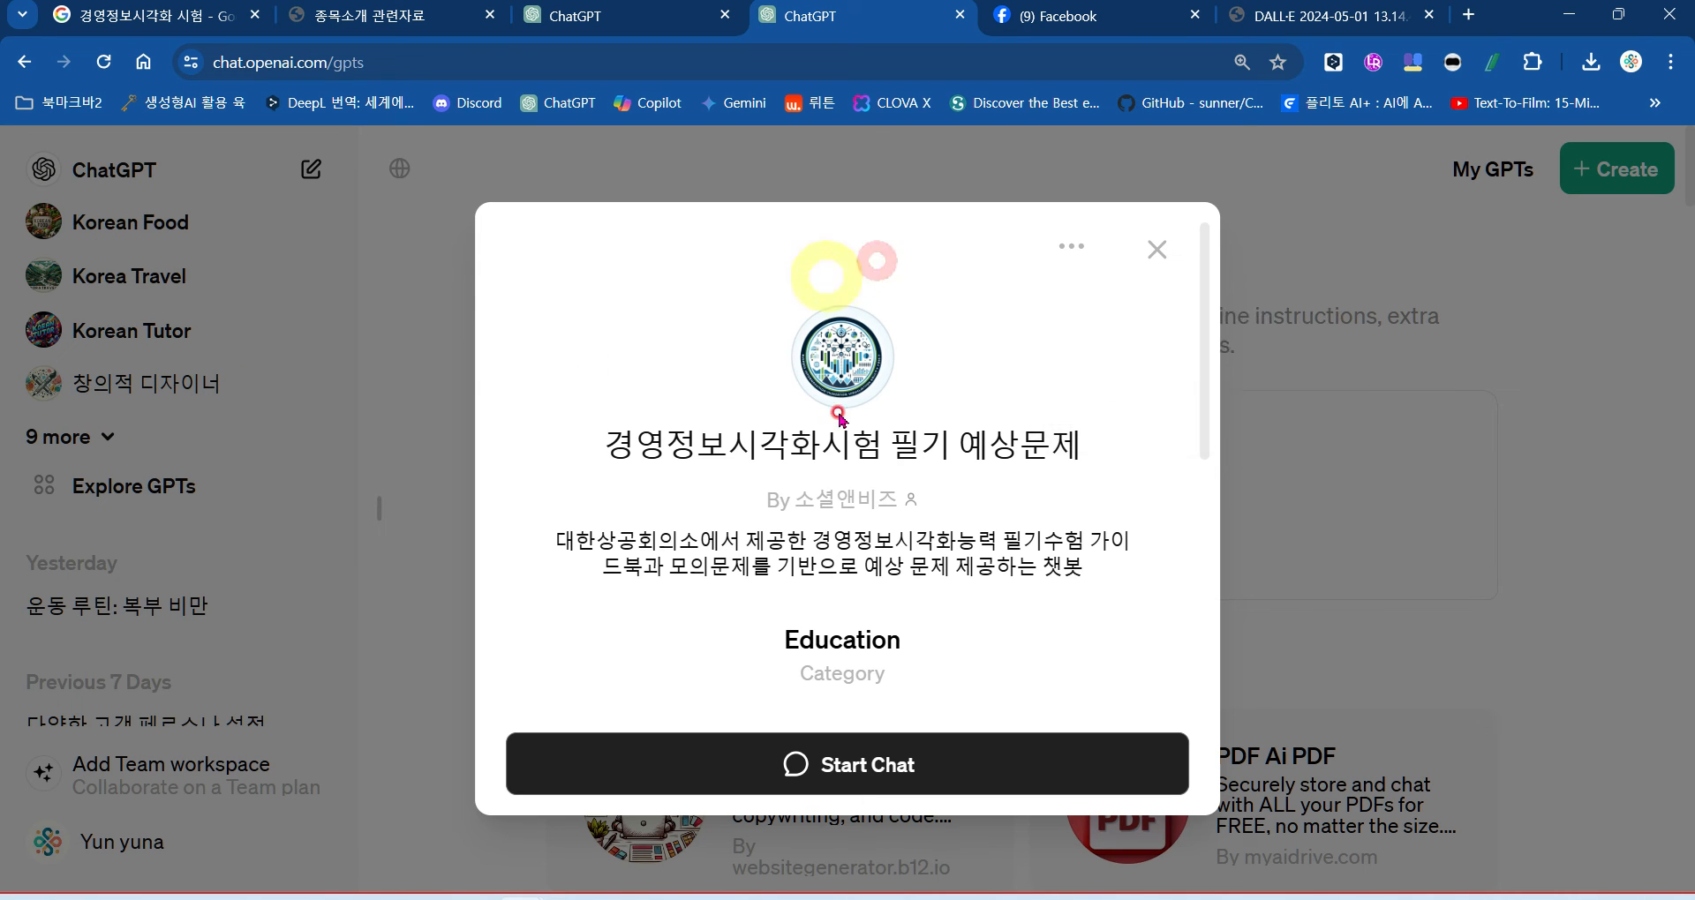
left_click(890, 776)
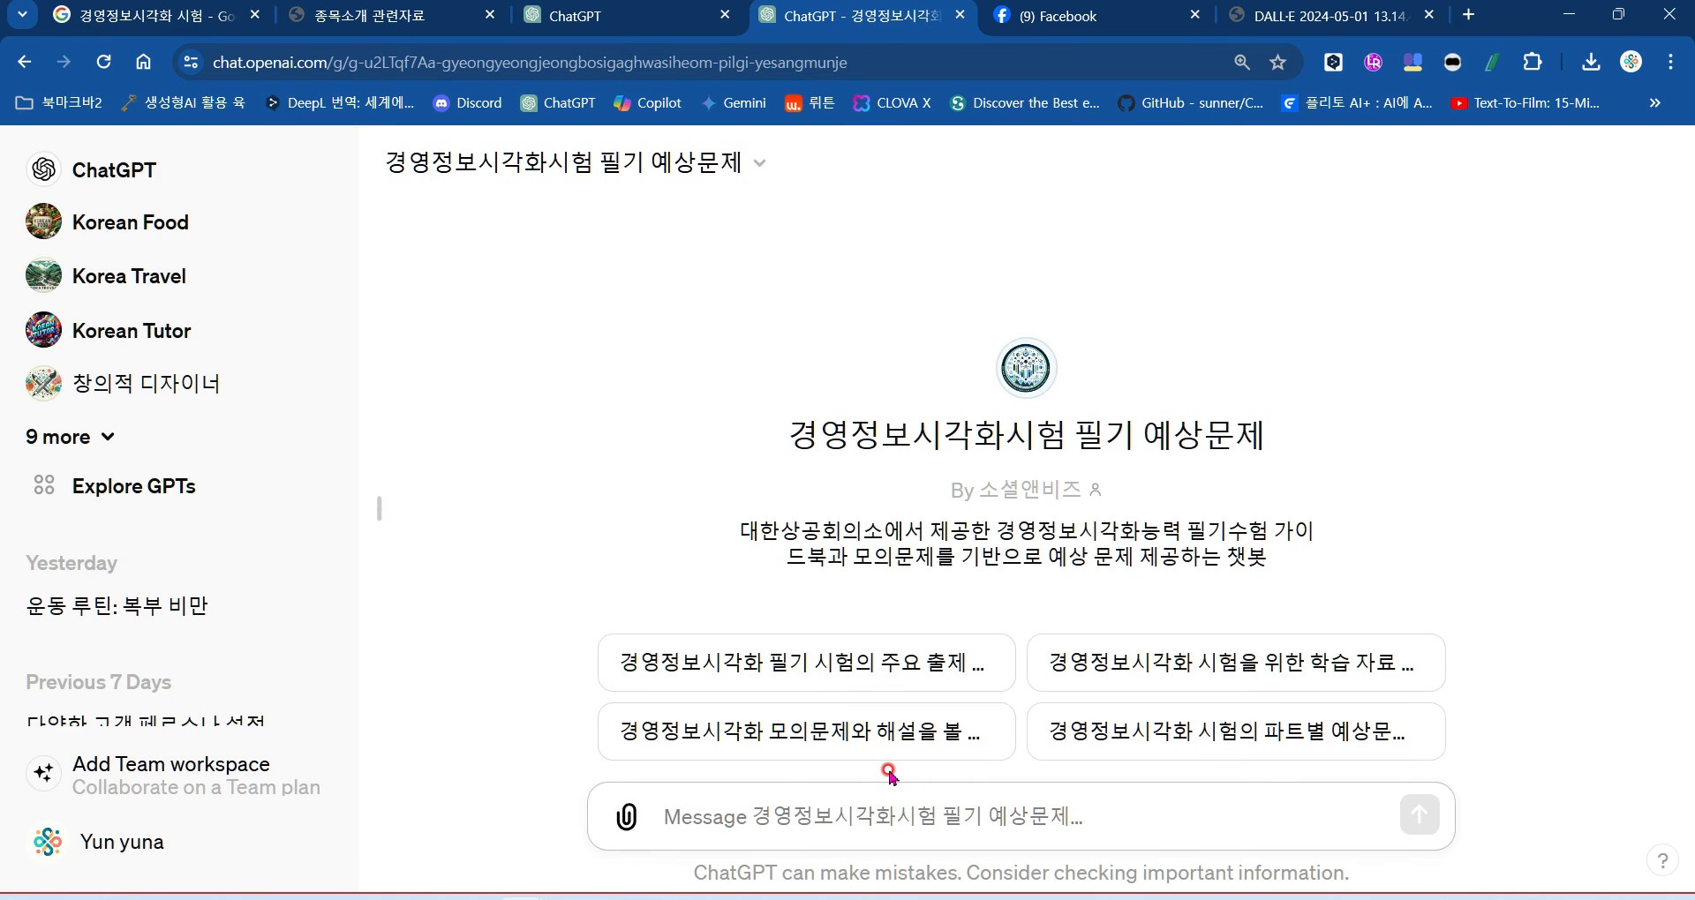
Step: Send the message "너에 대한 소개와 예시를 자세히 구체적으로 설명해줘." to the GPT
left_click(1050, 815)
type("네")
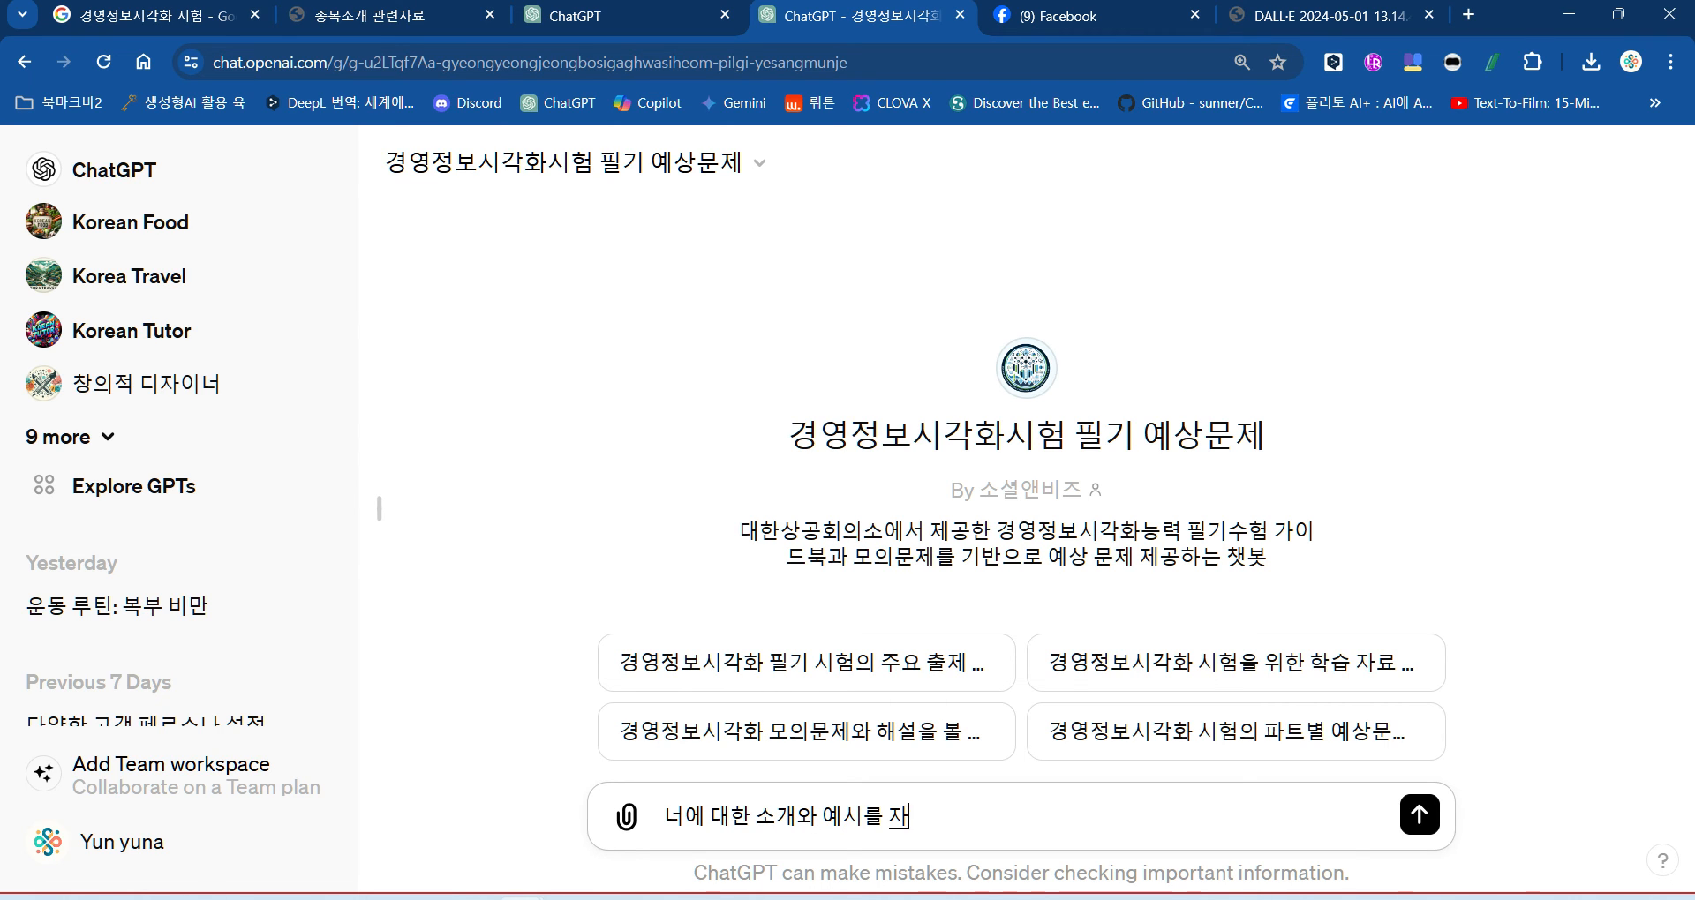
type("며")
key("BackSpace")
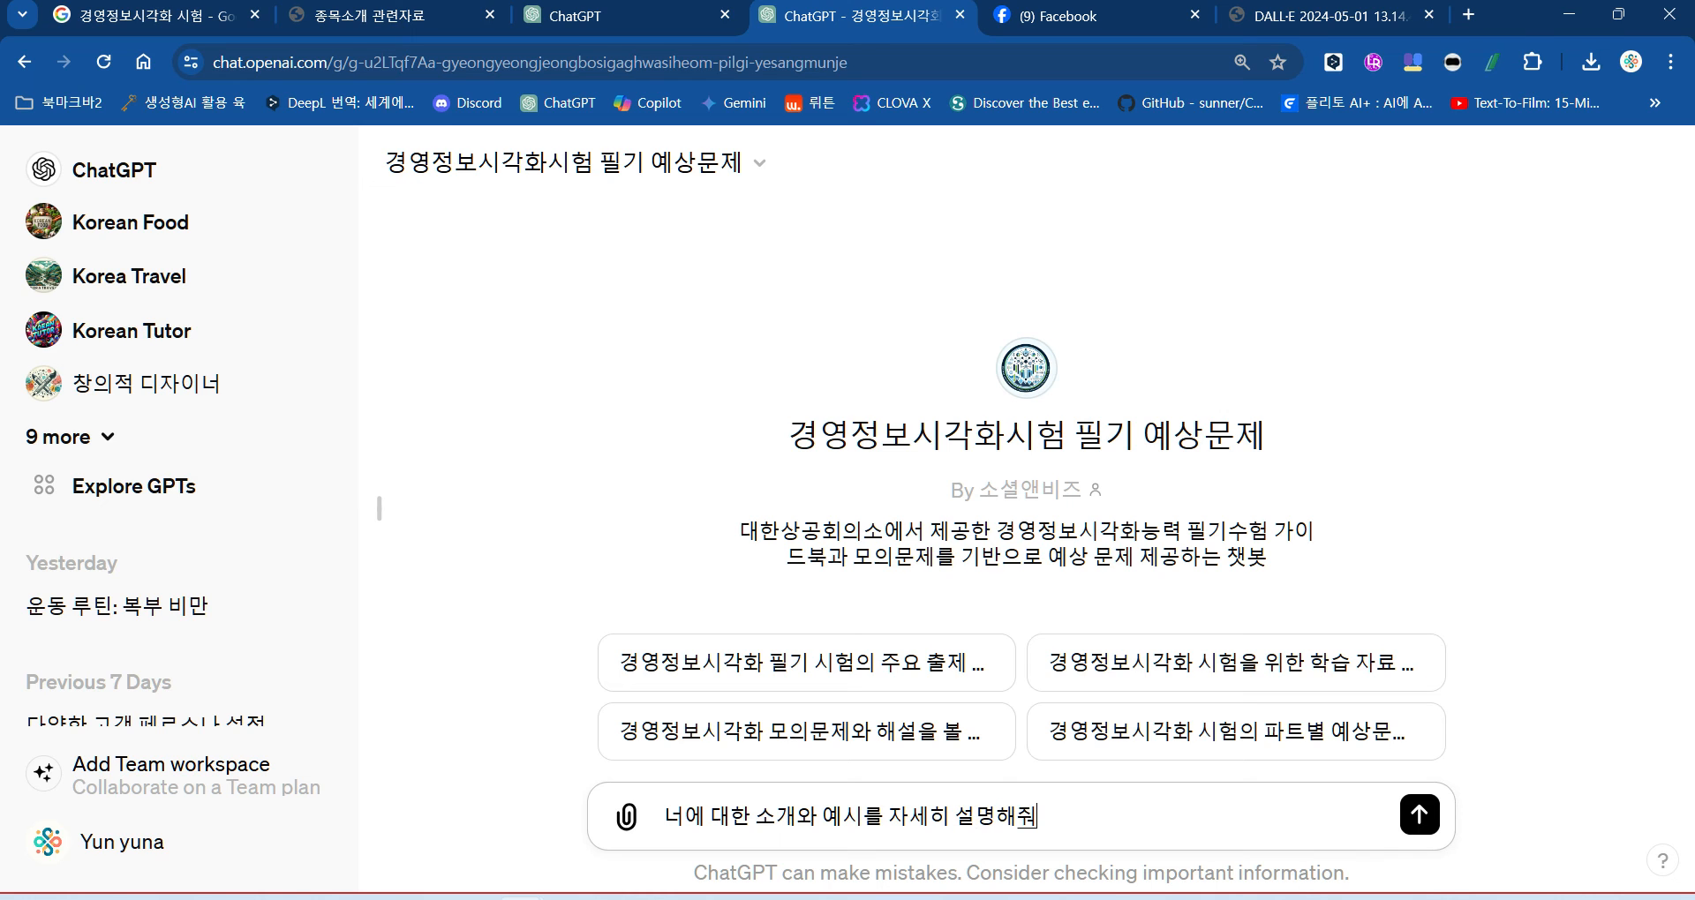
type("구체적으로")
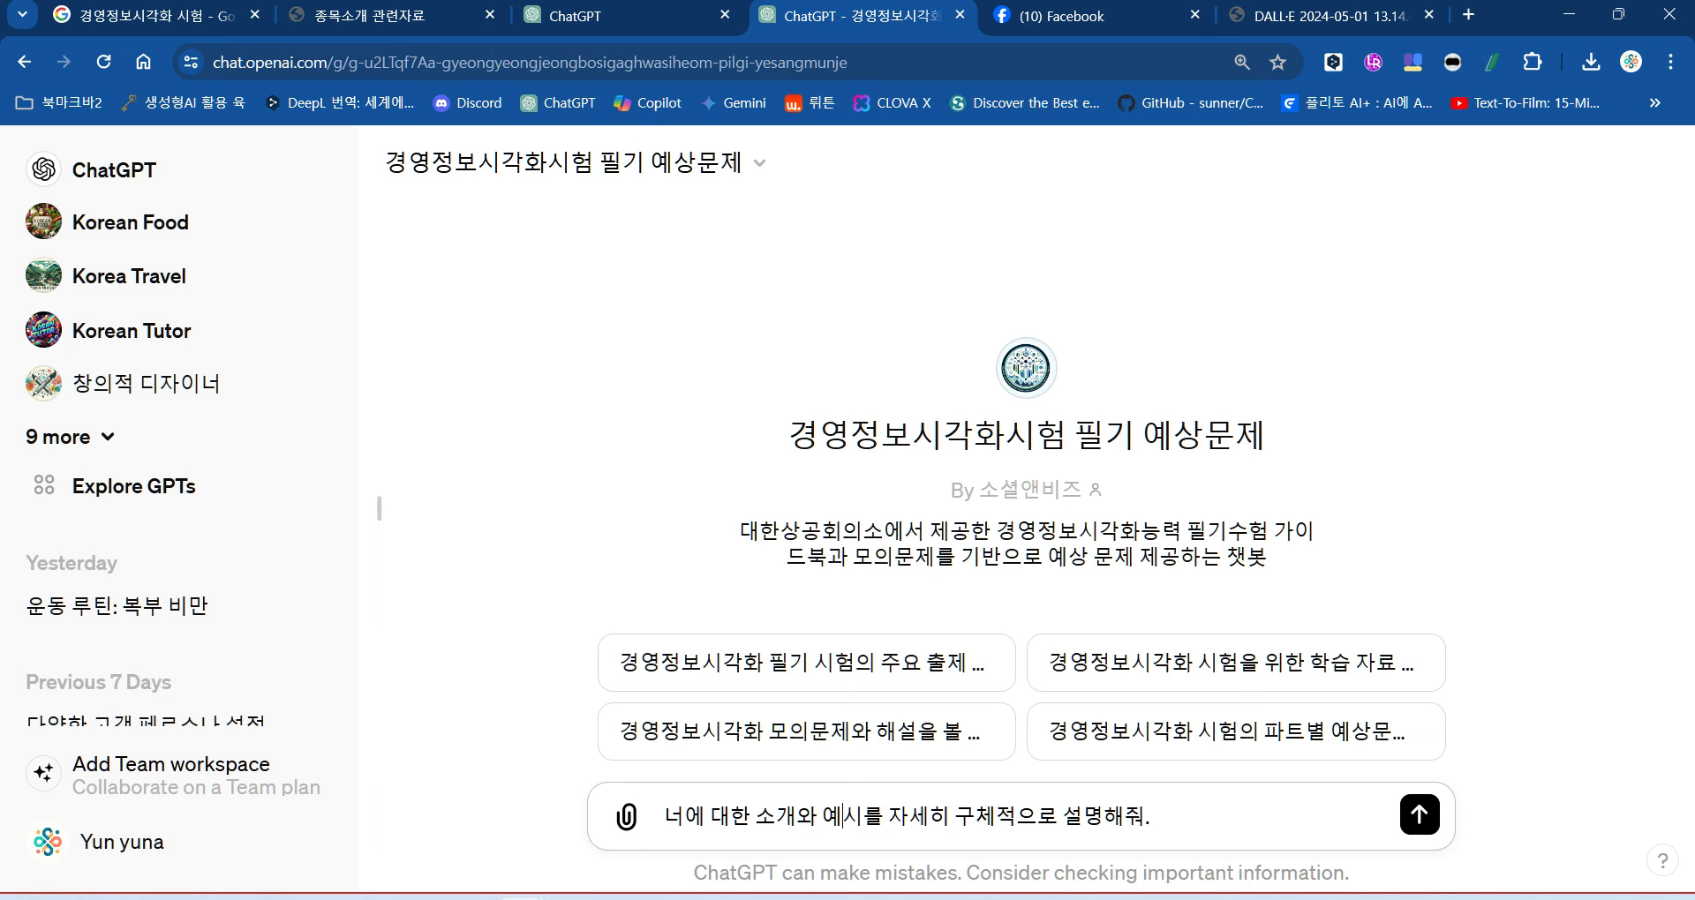
key("Return")
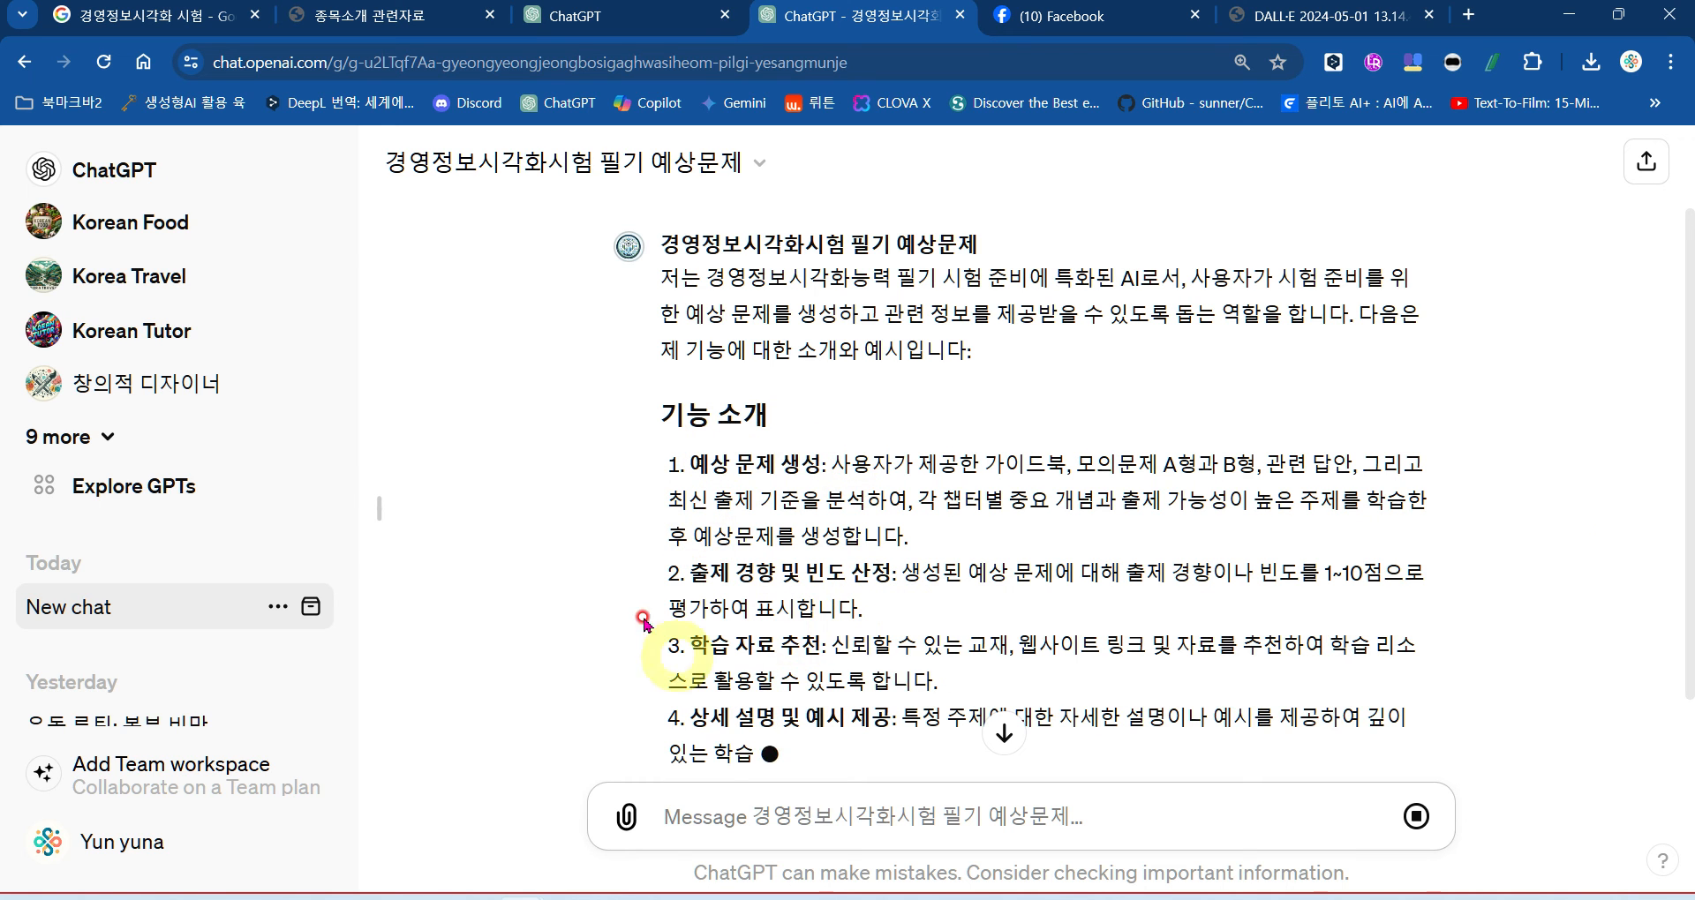
Step: Read through the GPT's reply, examining its feature introduction and the example question
scroll(1271, 647, "down", 2)
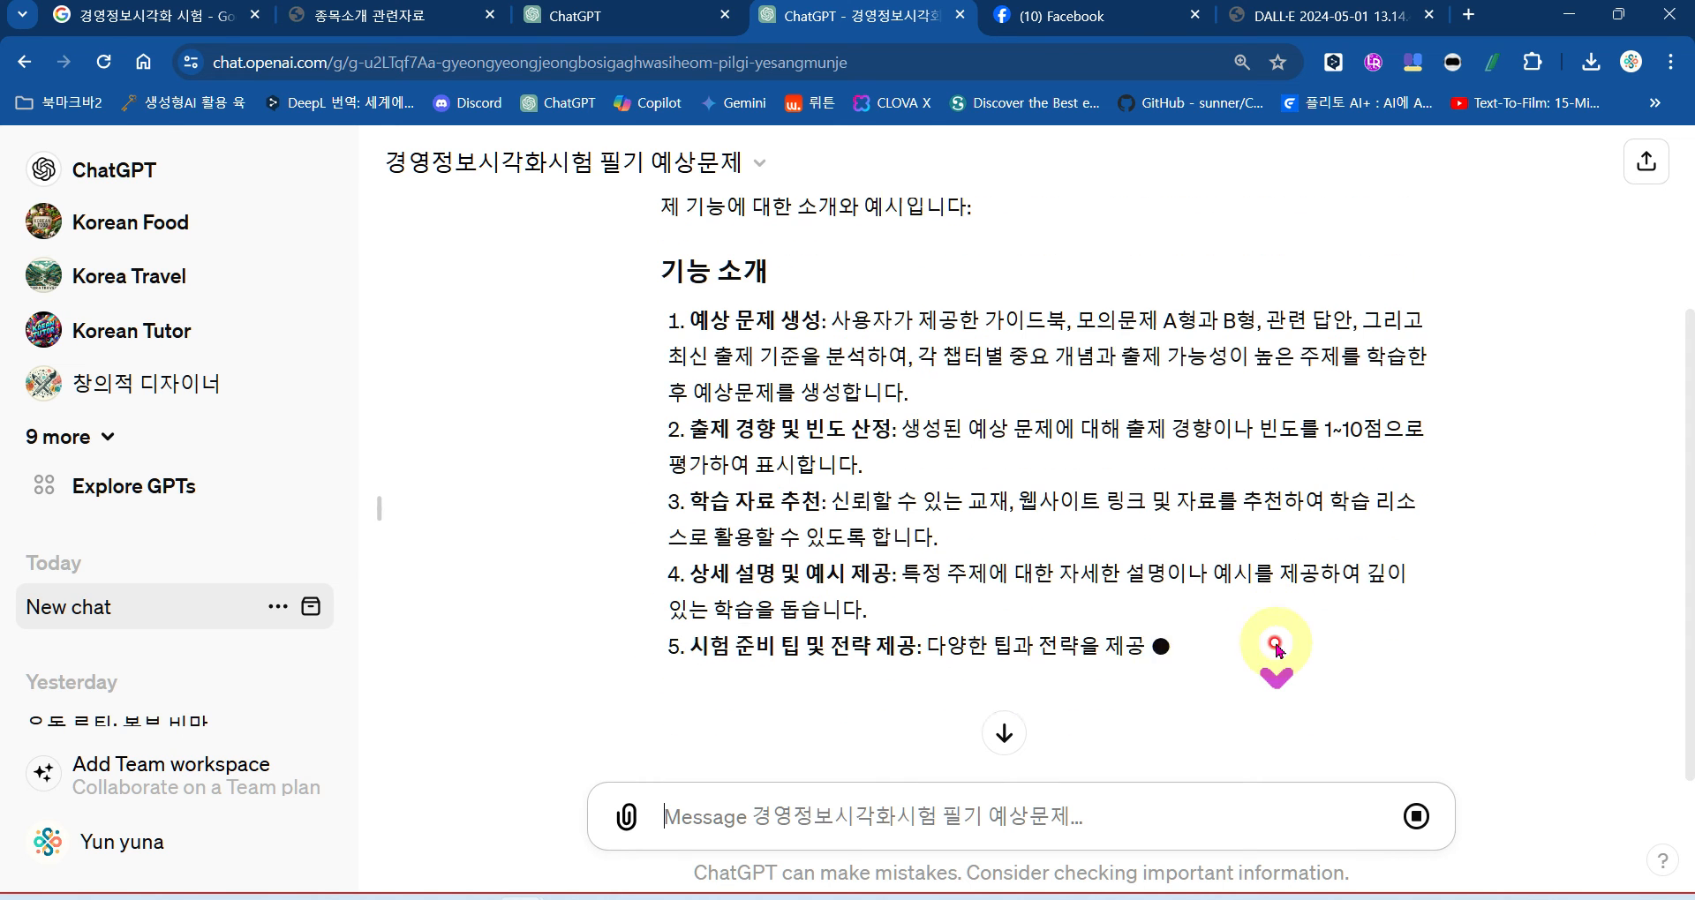
key("ctrl")
key("ctrl")
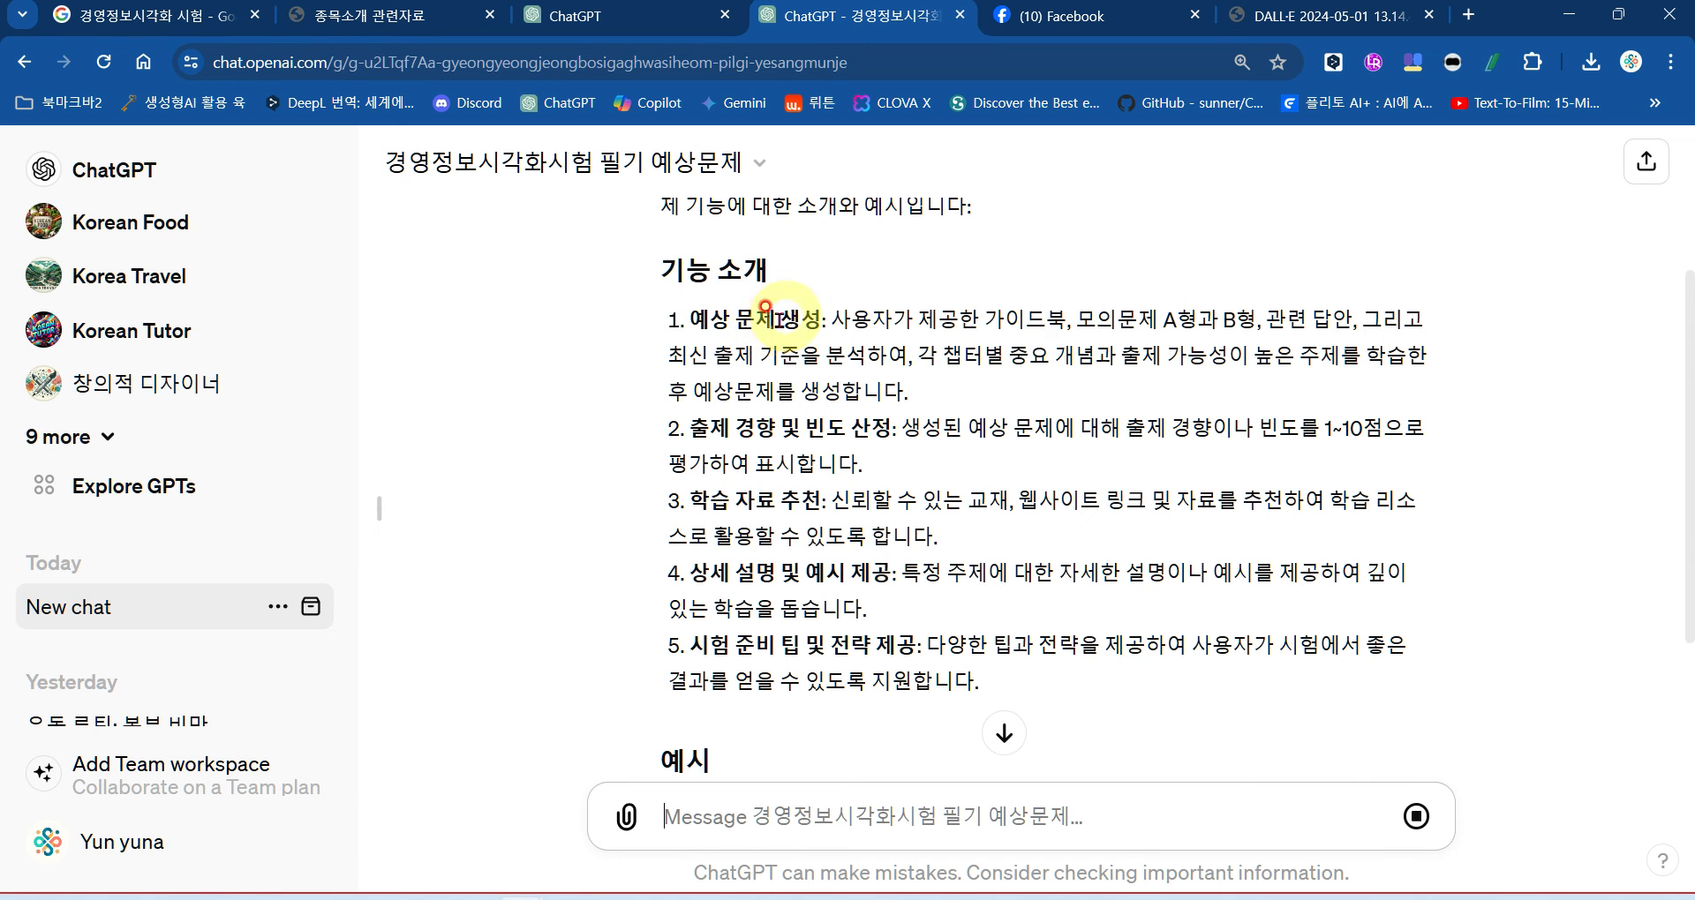
left_click(688, 322)
left_click_drag(689, 322, 808, 317)
key("ctrl")
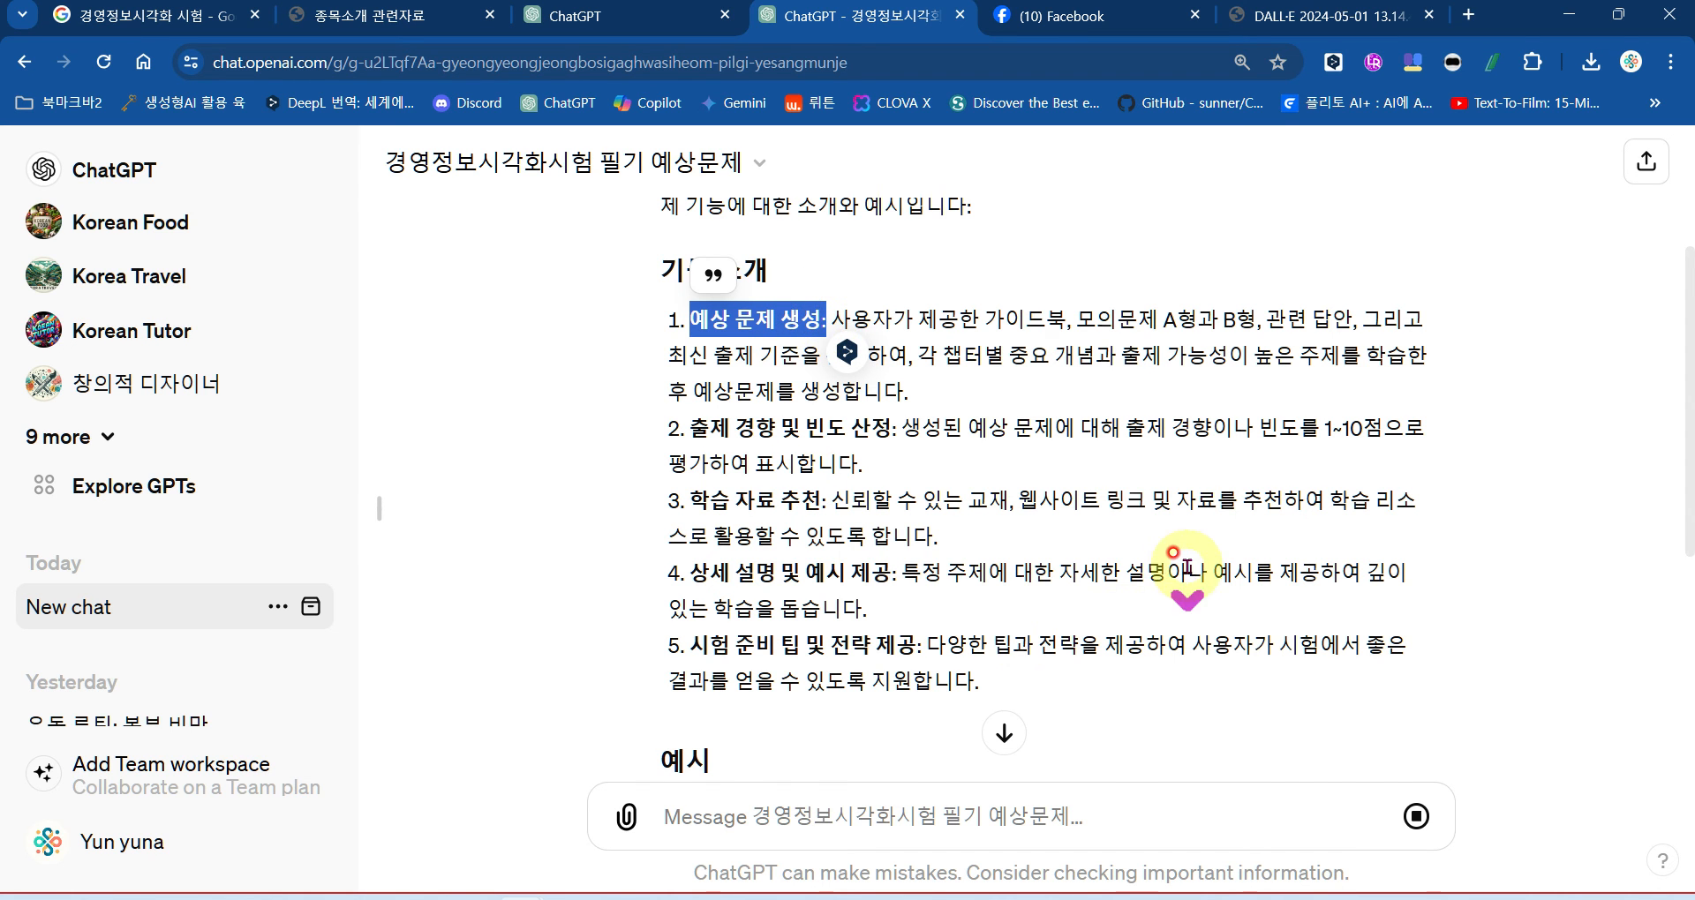
scroll(1187, 568, "down", 5)
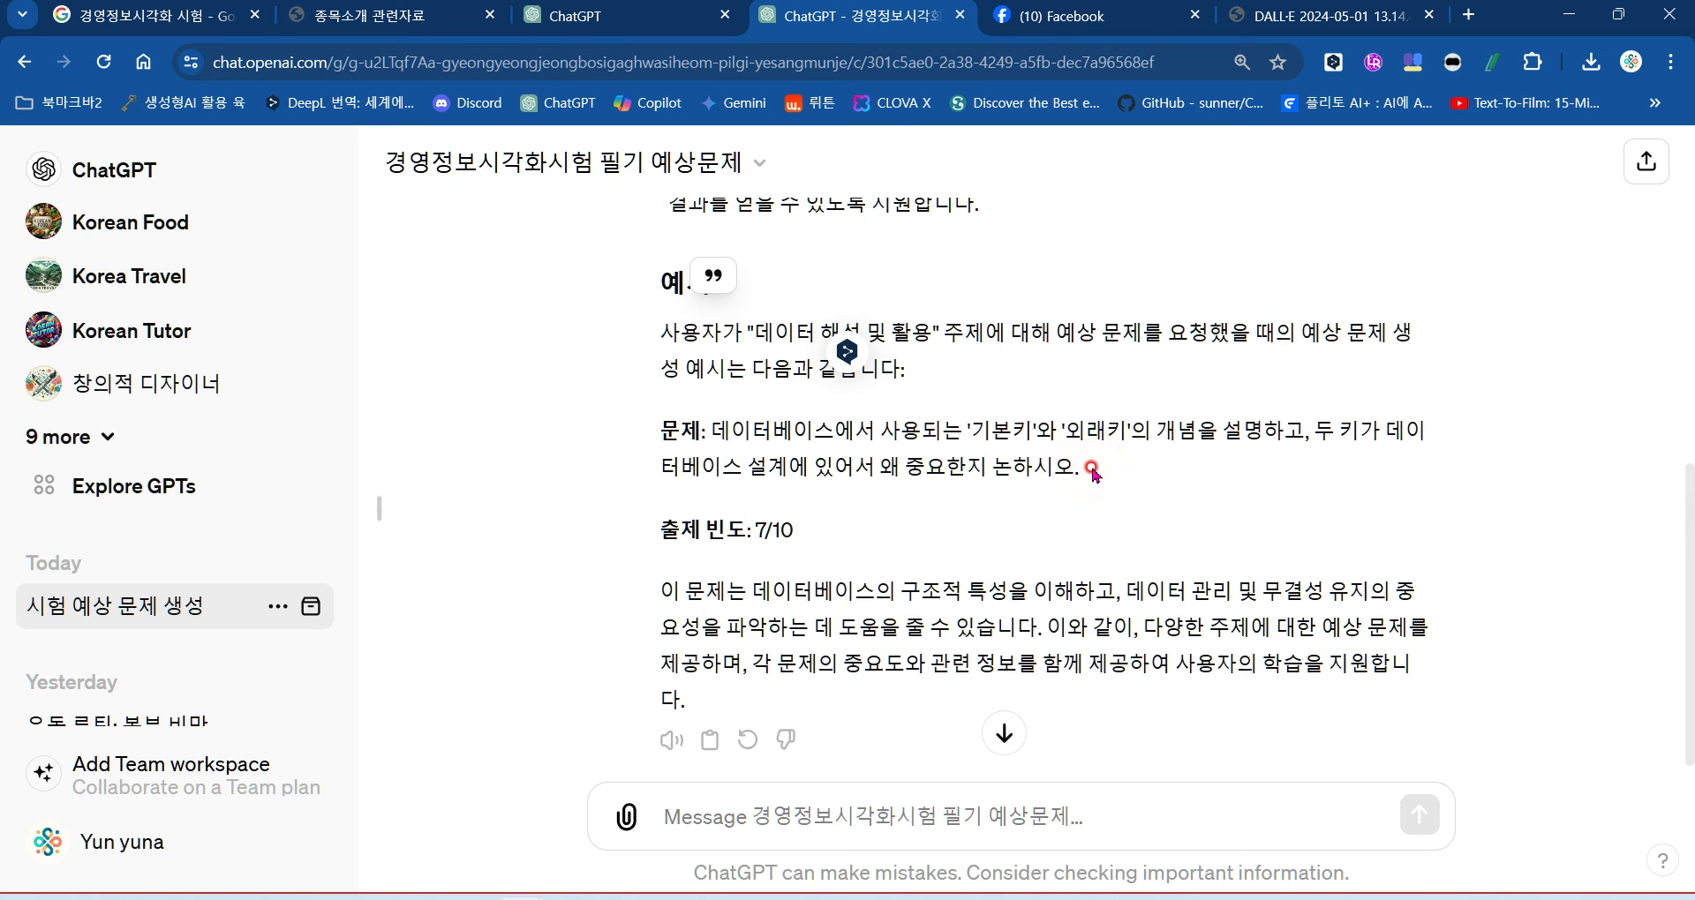
Step: Send the GPT the message "예상문제 파트별로 1개씩 내줘" and review the questions it generates for each part
left_click(835, 806)
type("ㅇ")
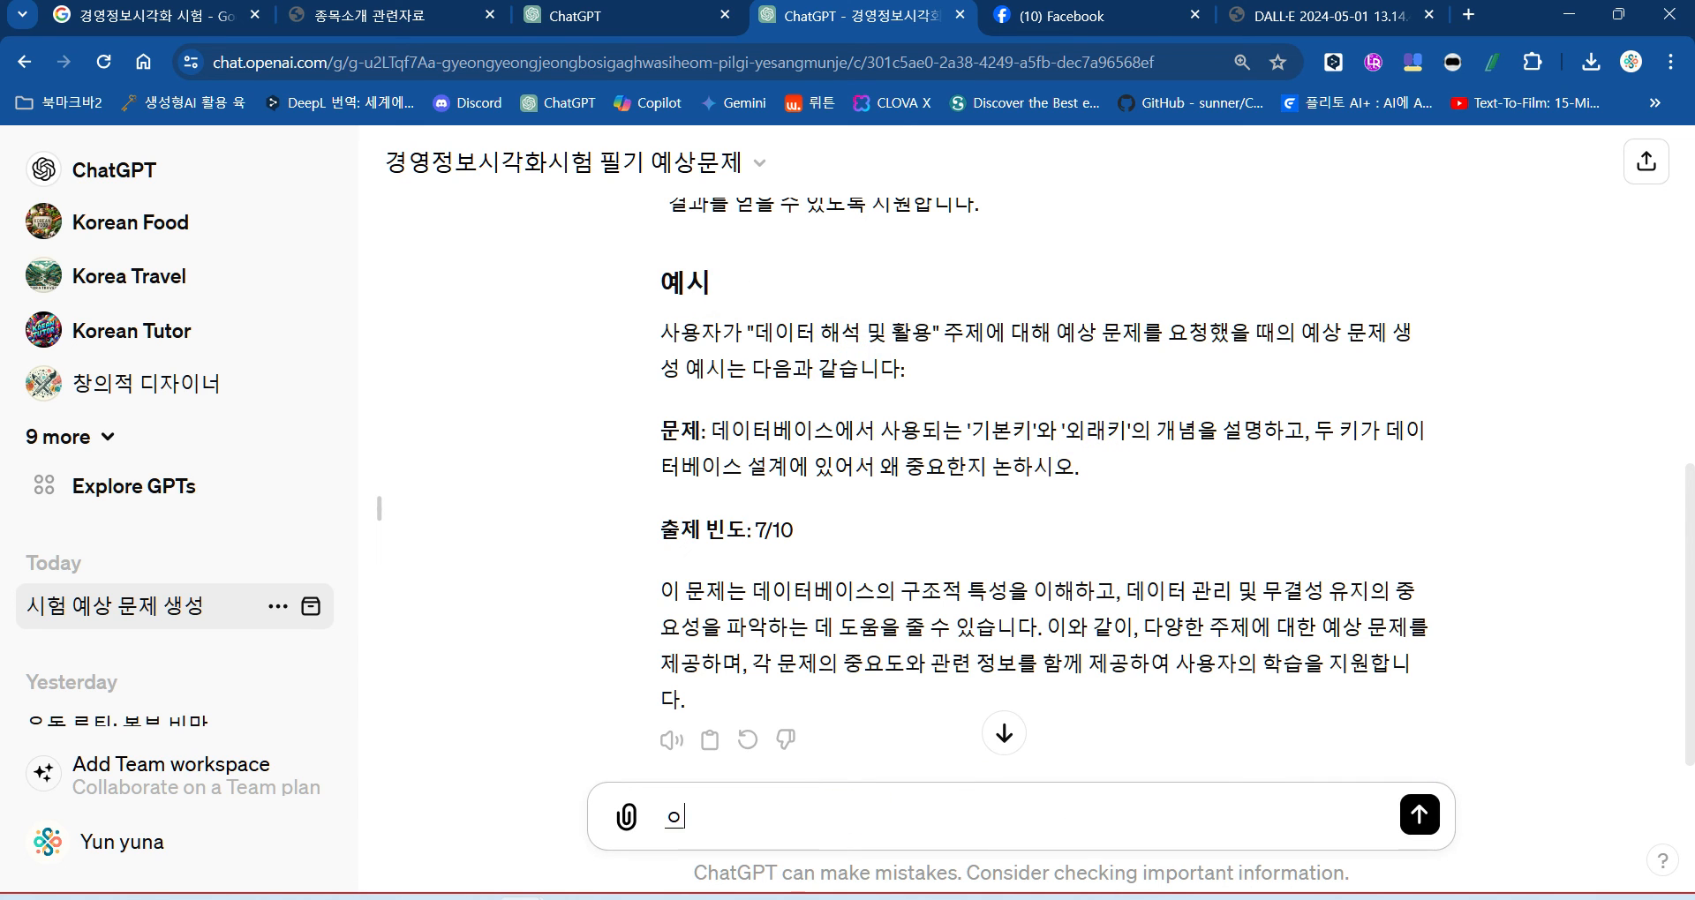
type("상문")
key("BackSpace")
key("BackSpace")
key("BackSpace")
type("예상ㅁ")
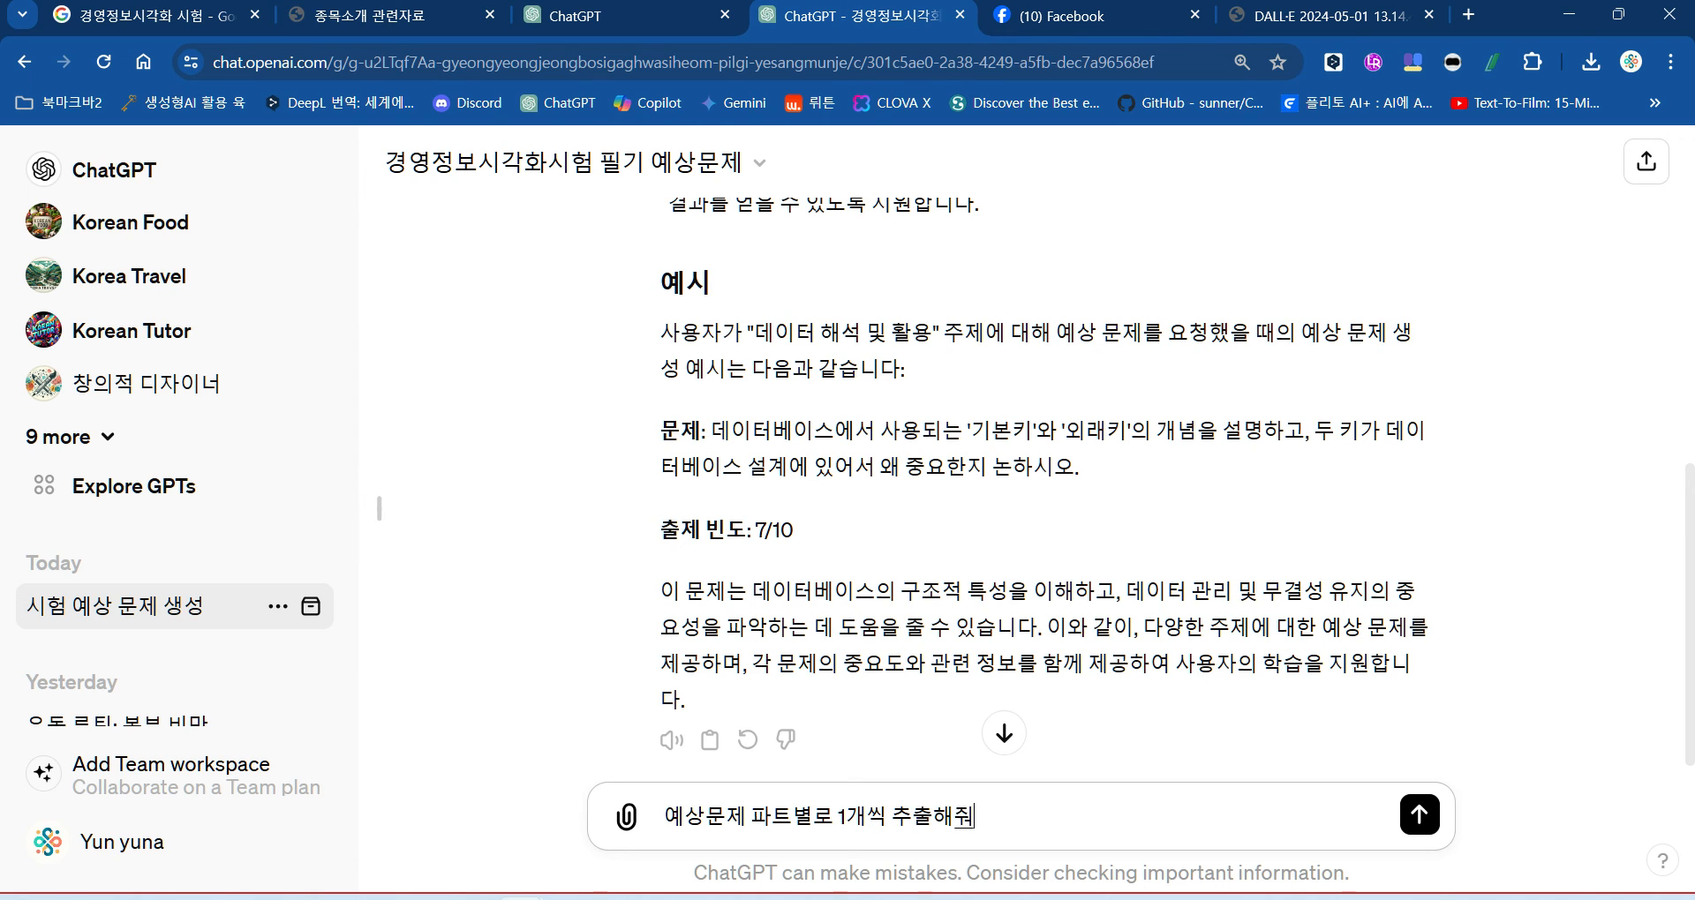
type("내")
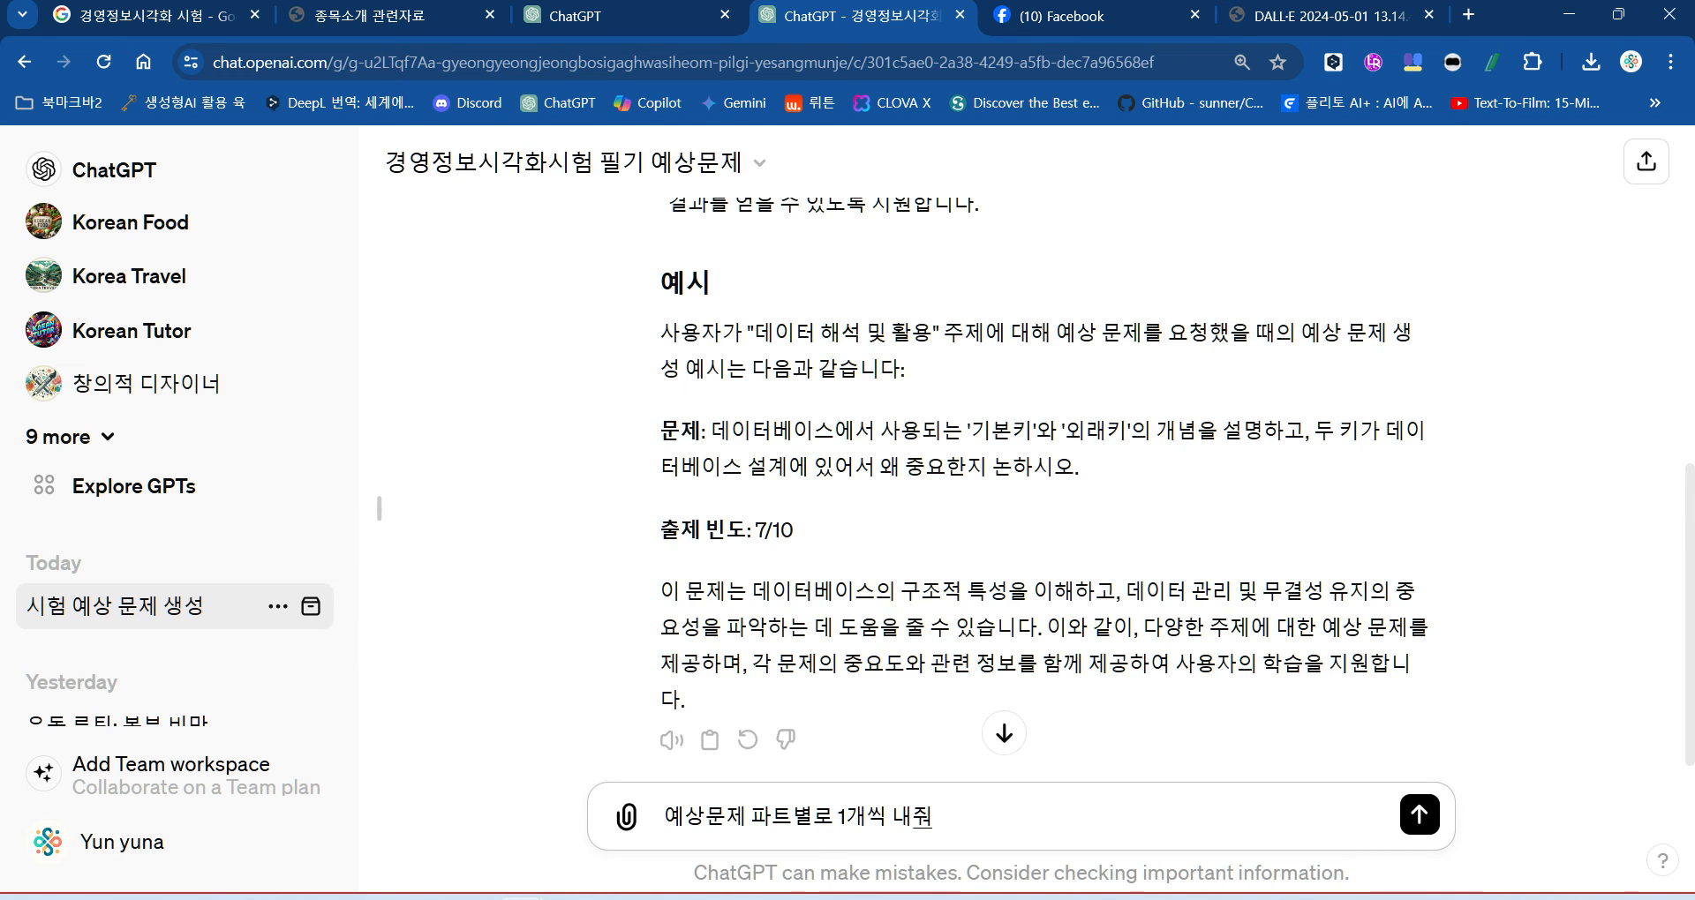
type("줘")
key("Return")
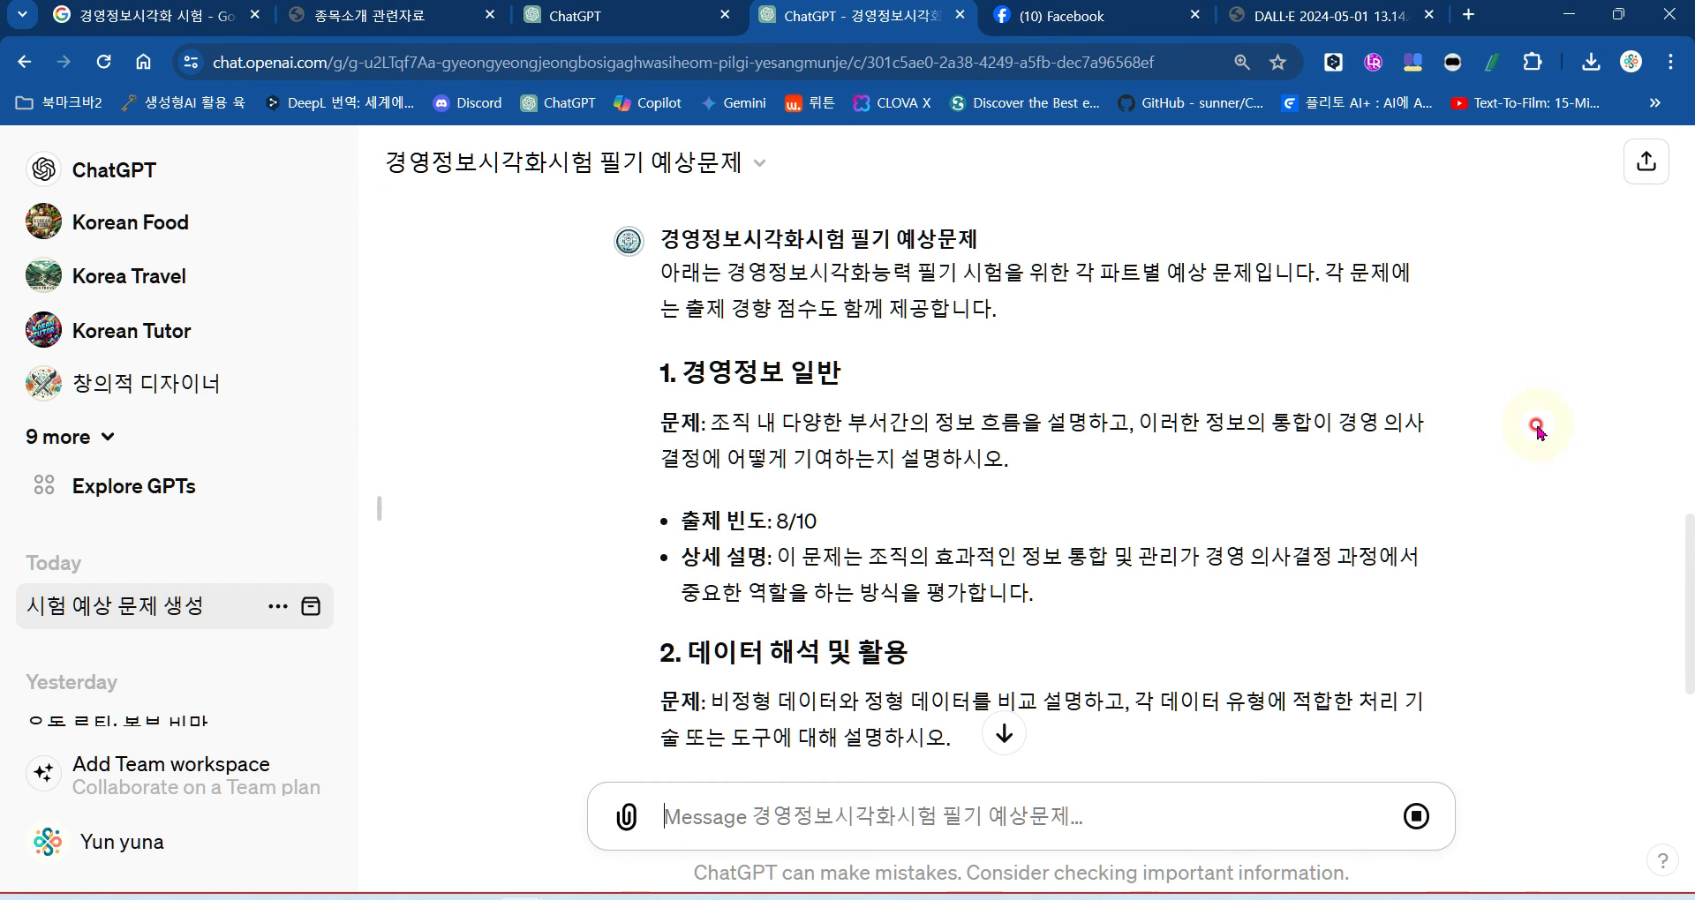
scroll(1536, 428, "down", 4)
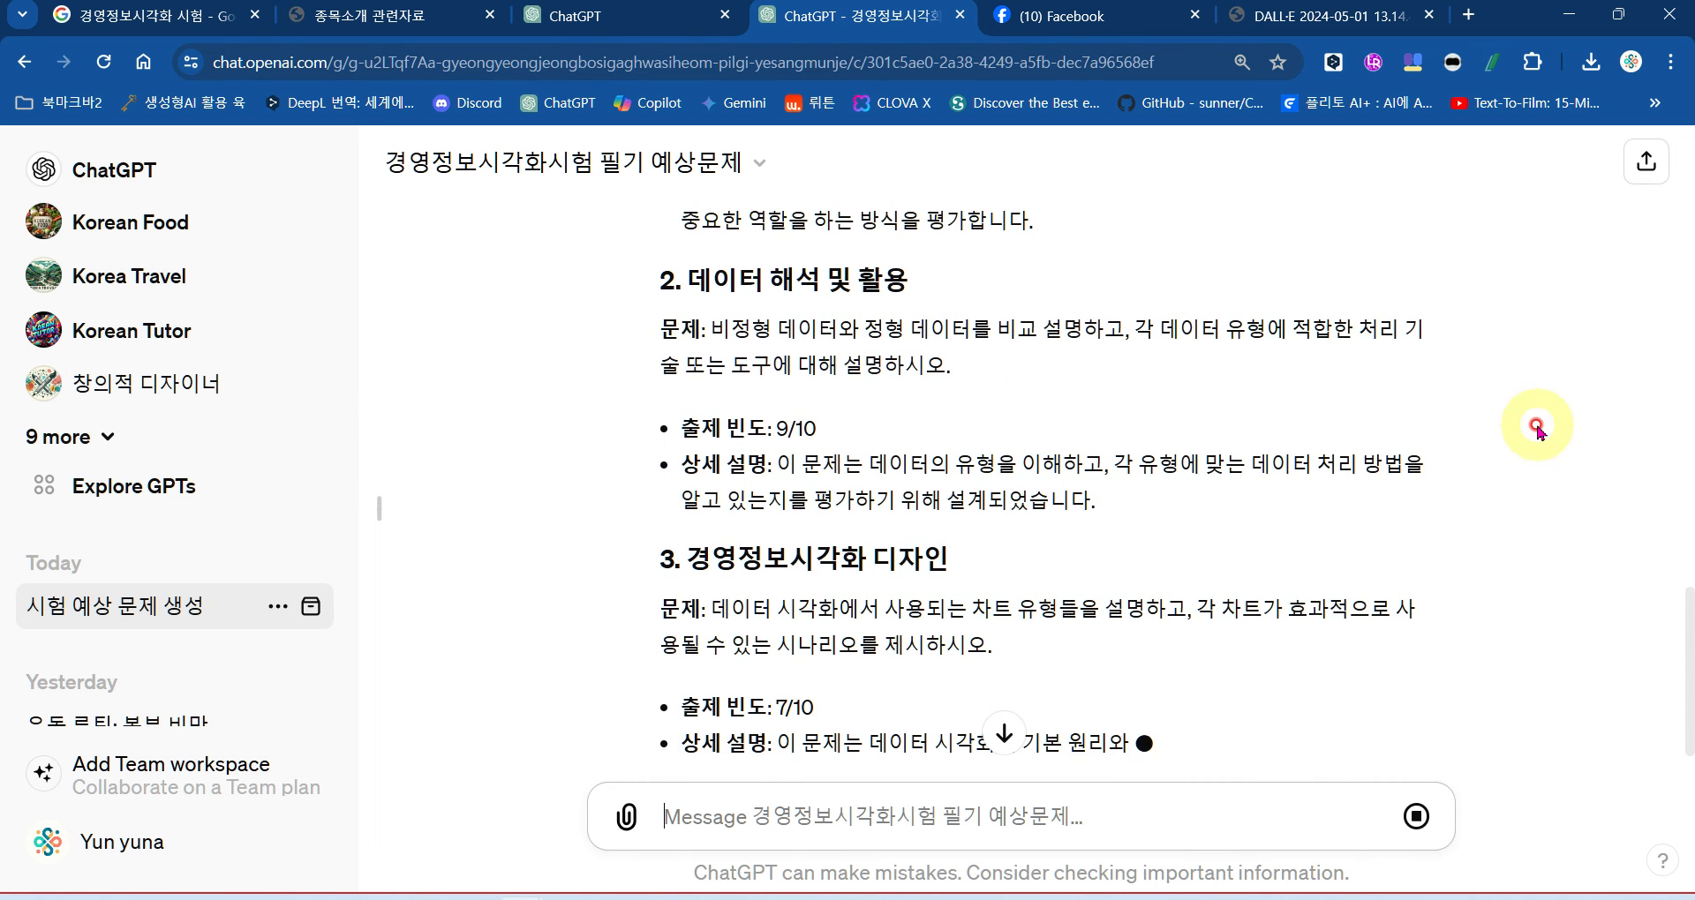
scroll(1536, 428, "down", 2)
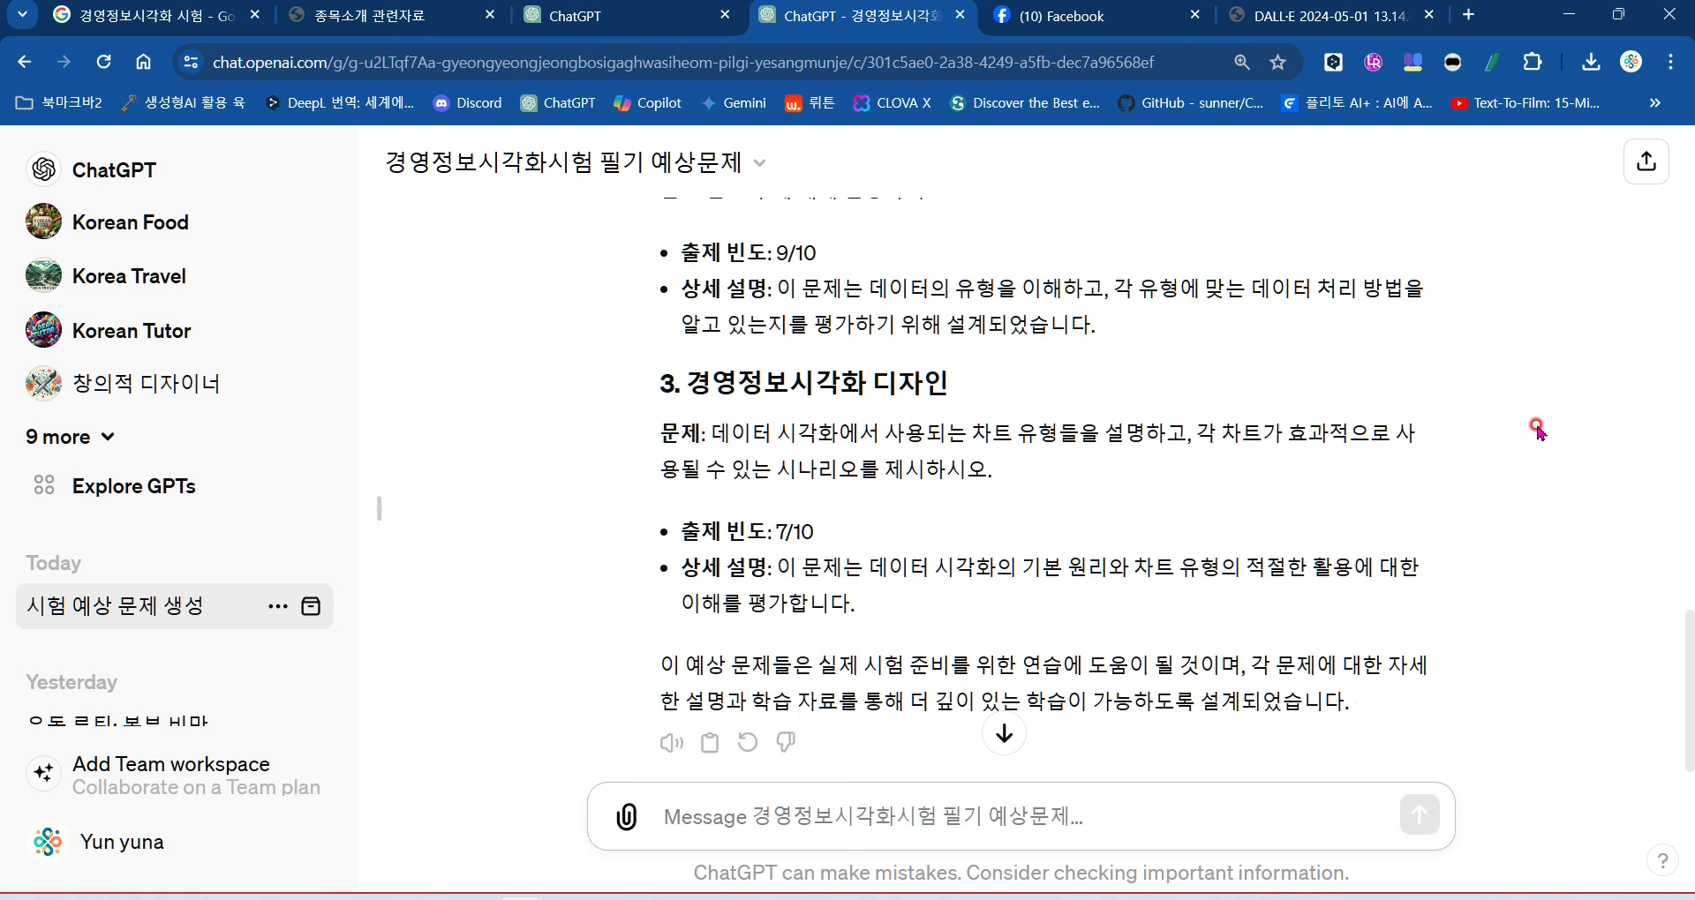
scroll(1148, 556, "up", 20)
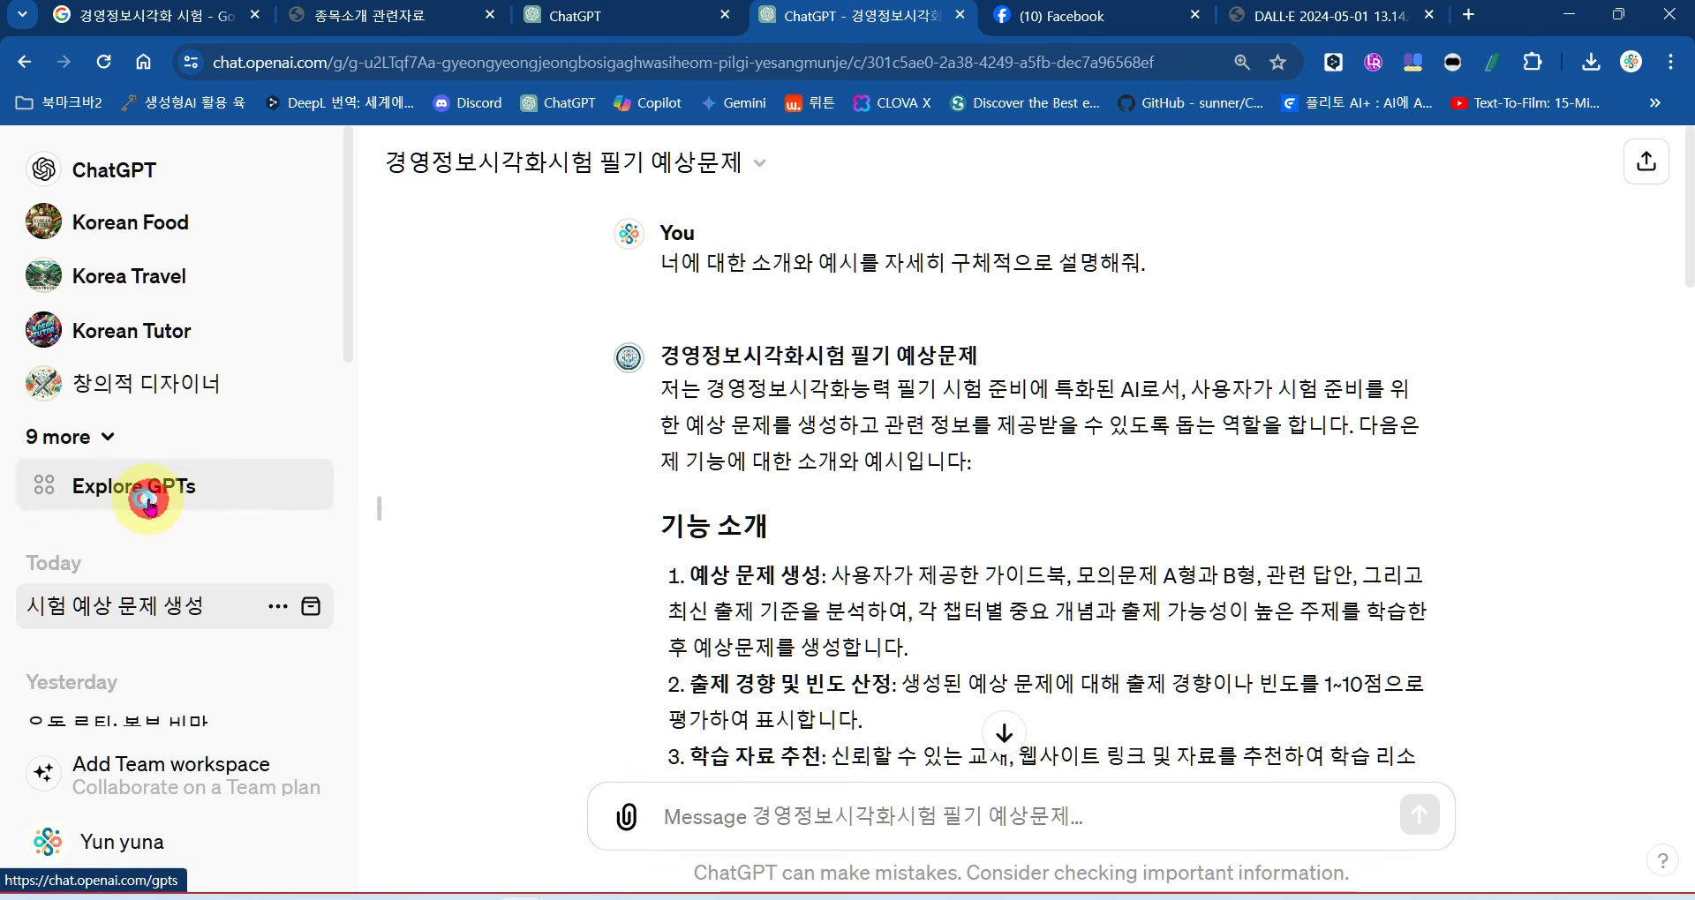
Step: Open the chat page of "경영정보시각화시험 필기 예상문제" from the list of your own GPTs
left_click(97, 437)
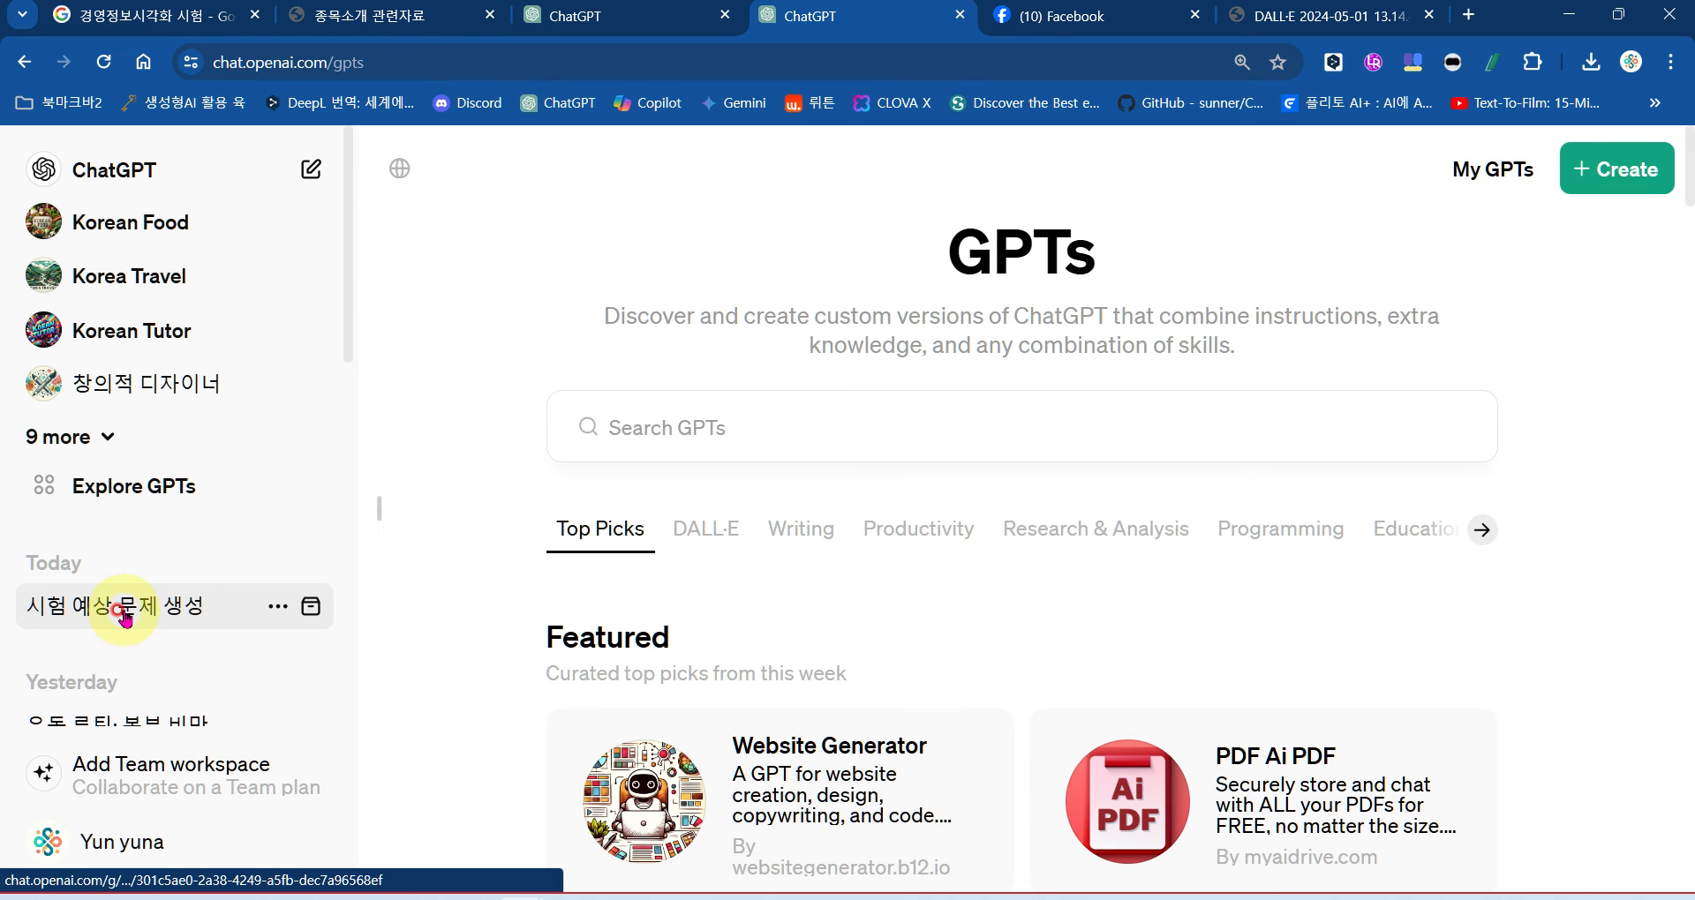
left_click(139, 485)
left_click(142, 488)
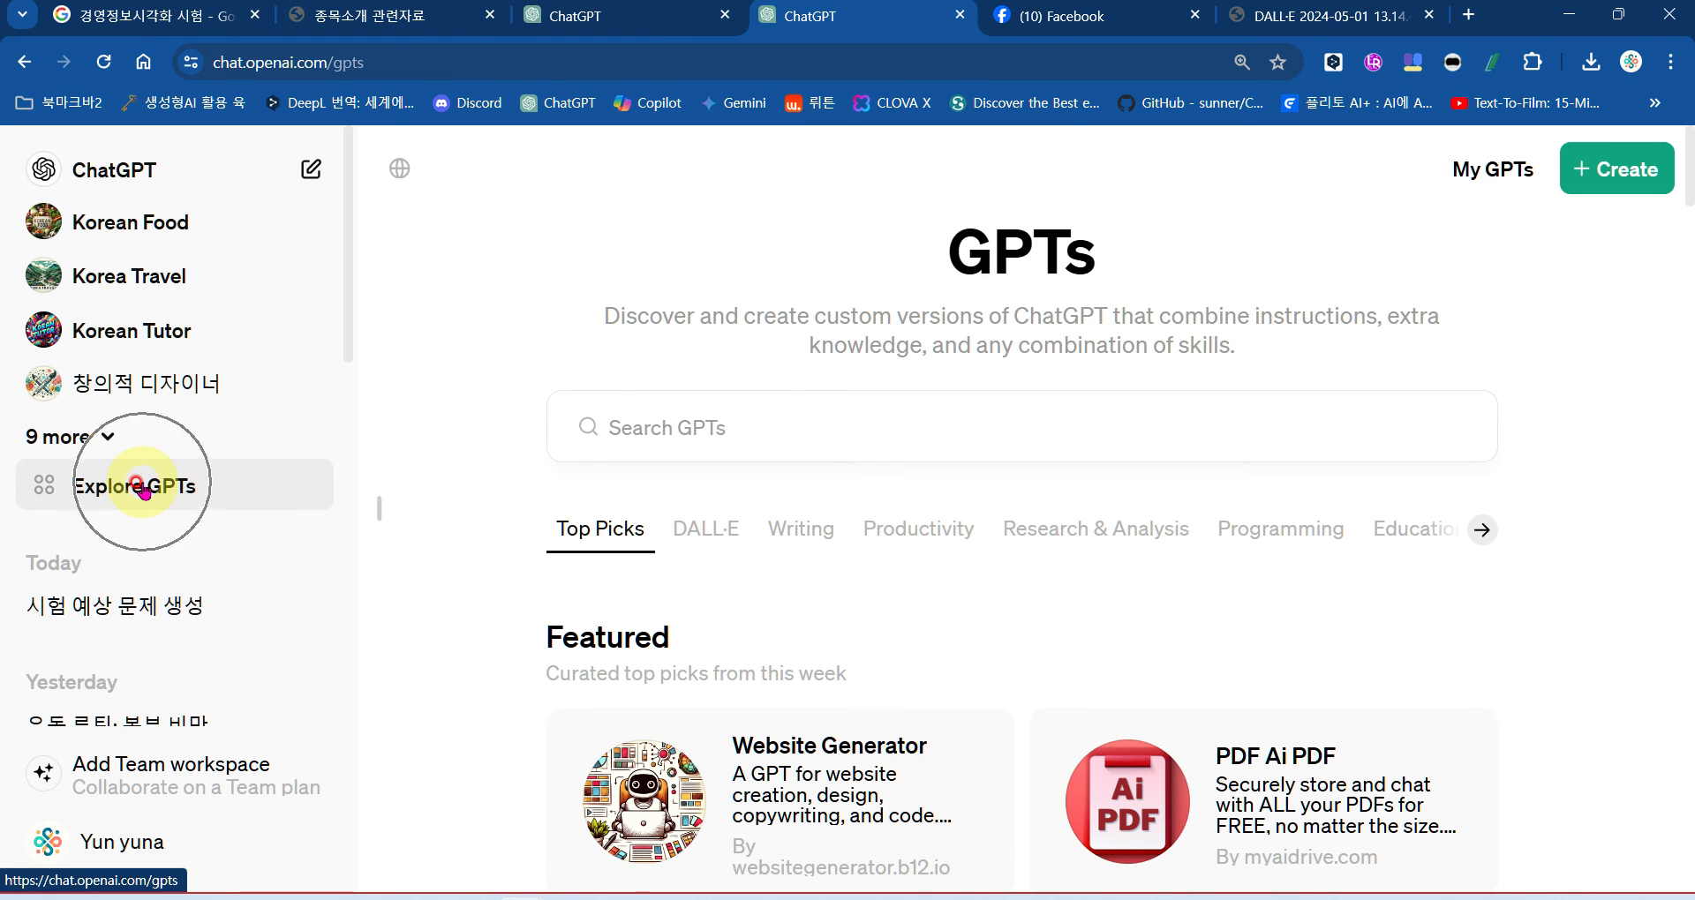
left_click(141, 486)
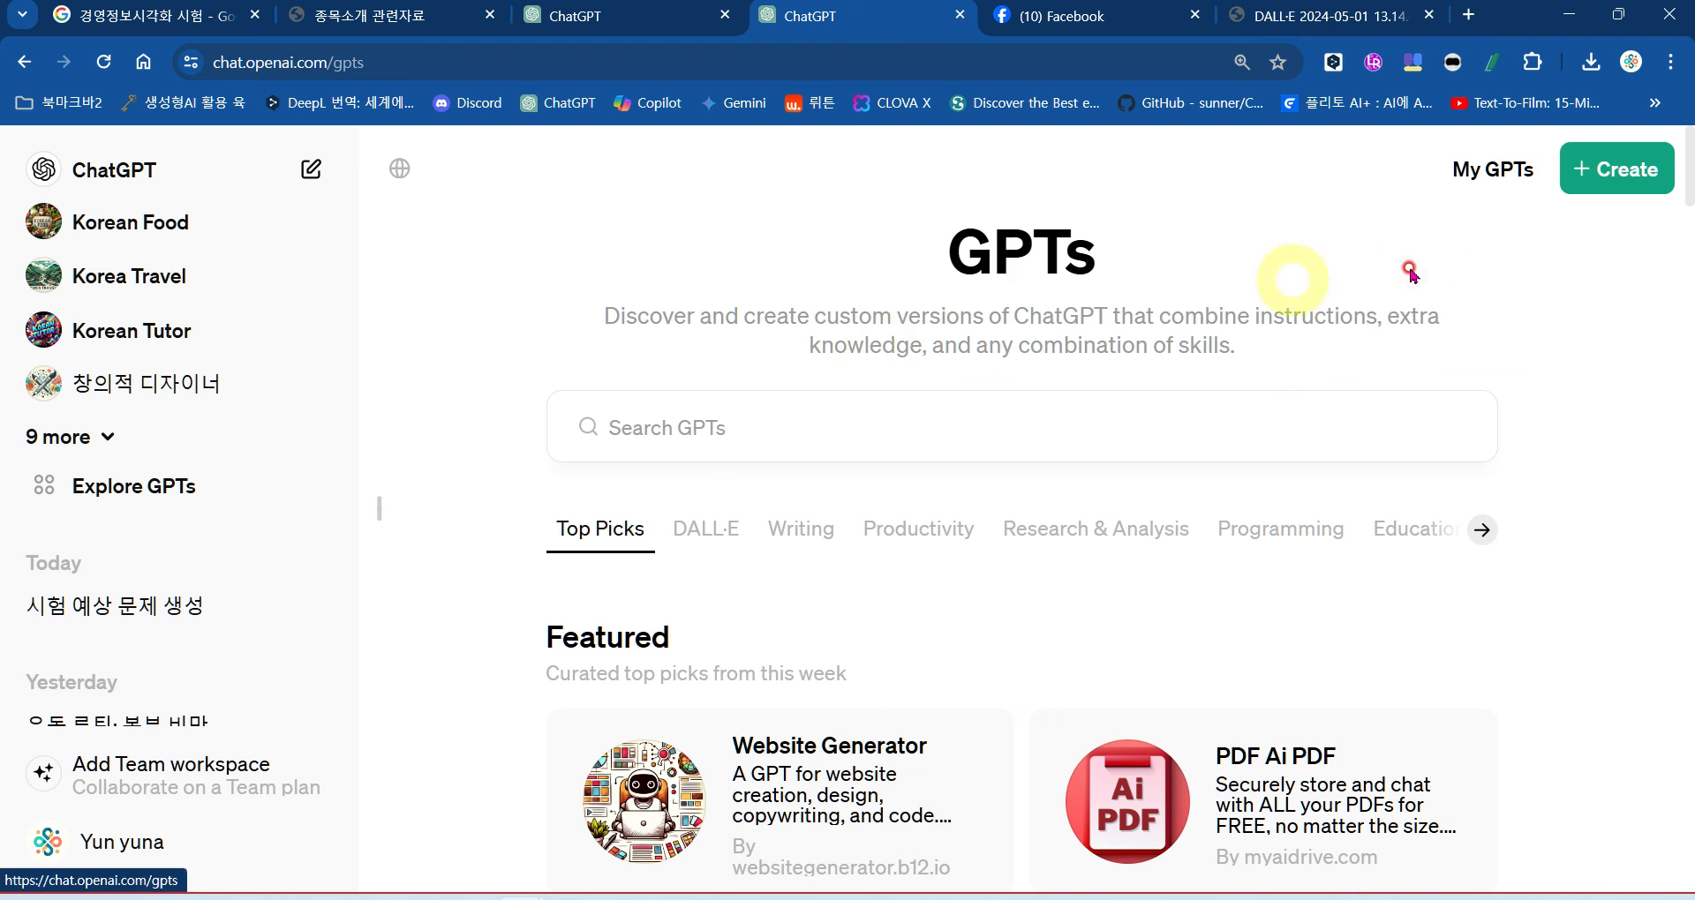
left_click(1493, 170)
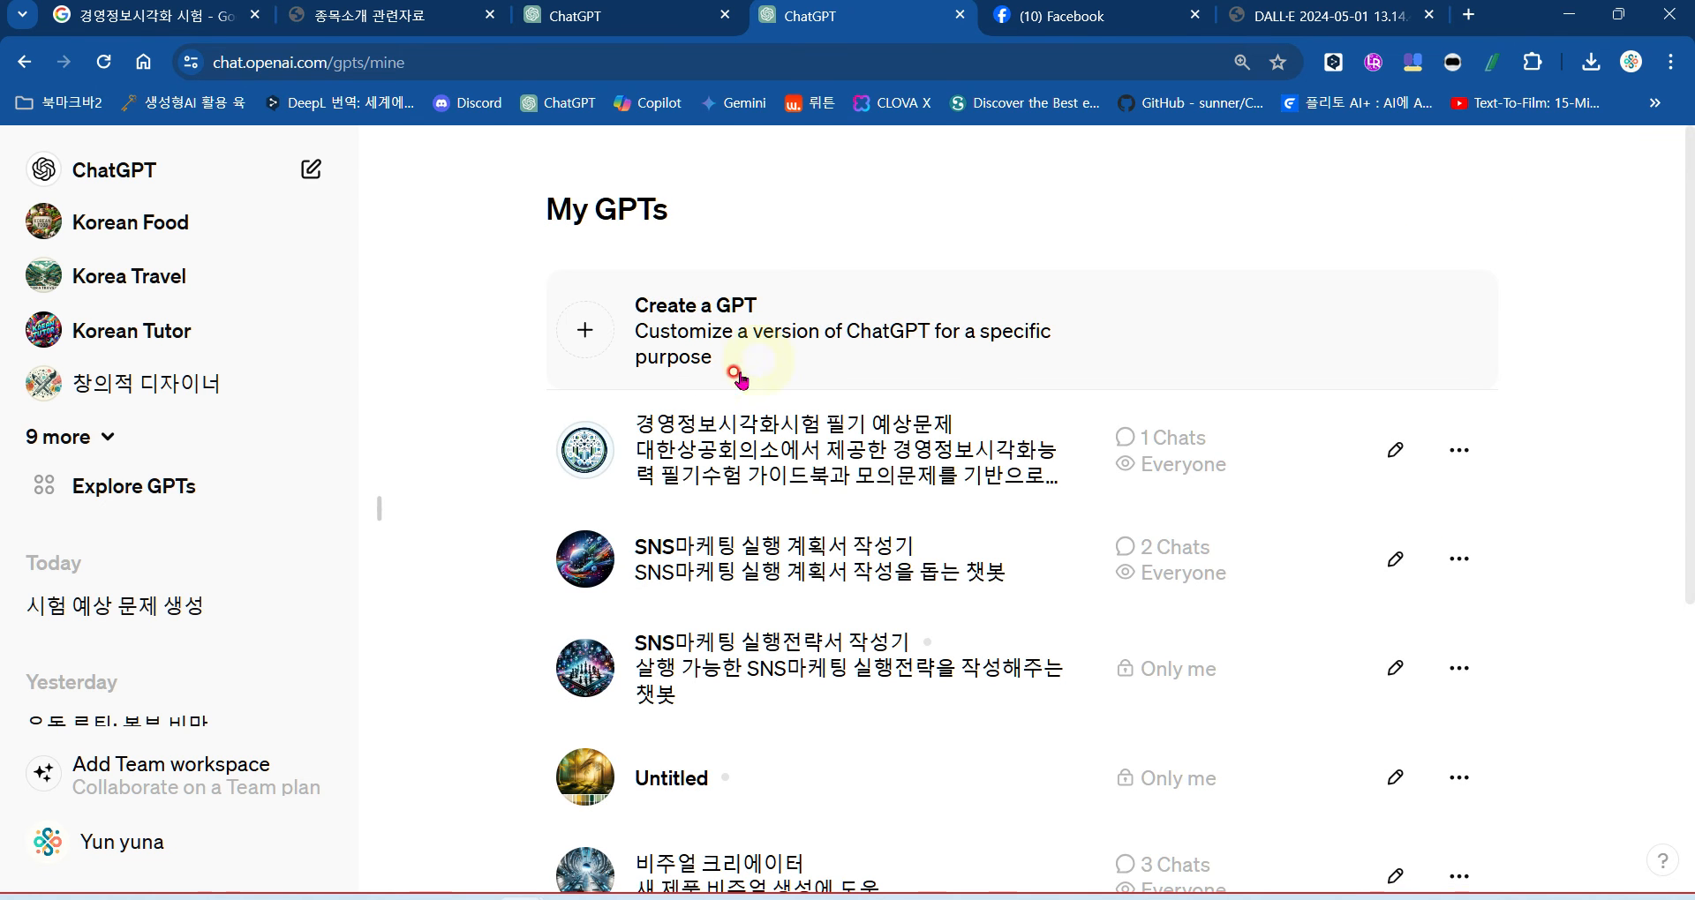
left_click(843, 459)
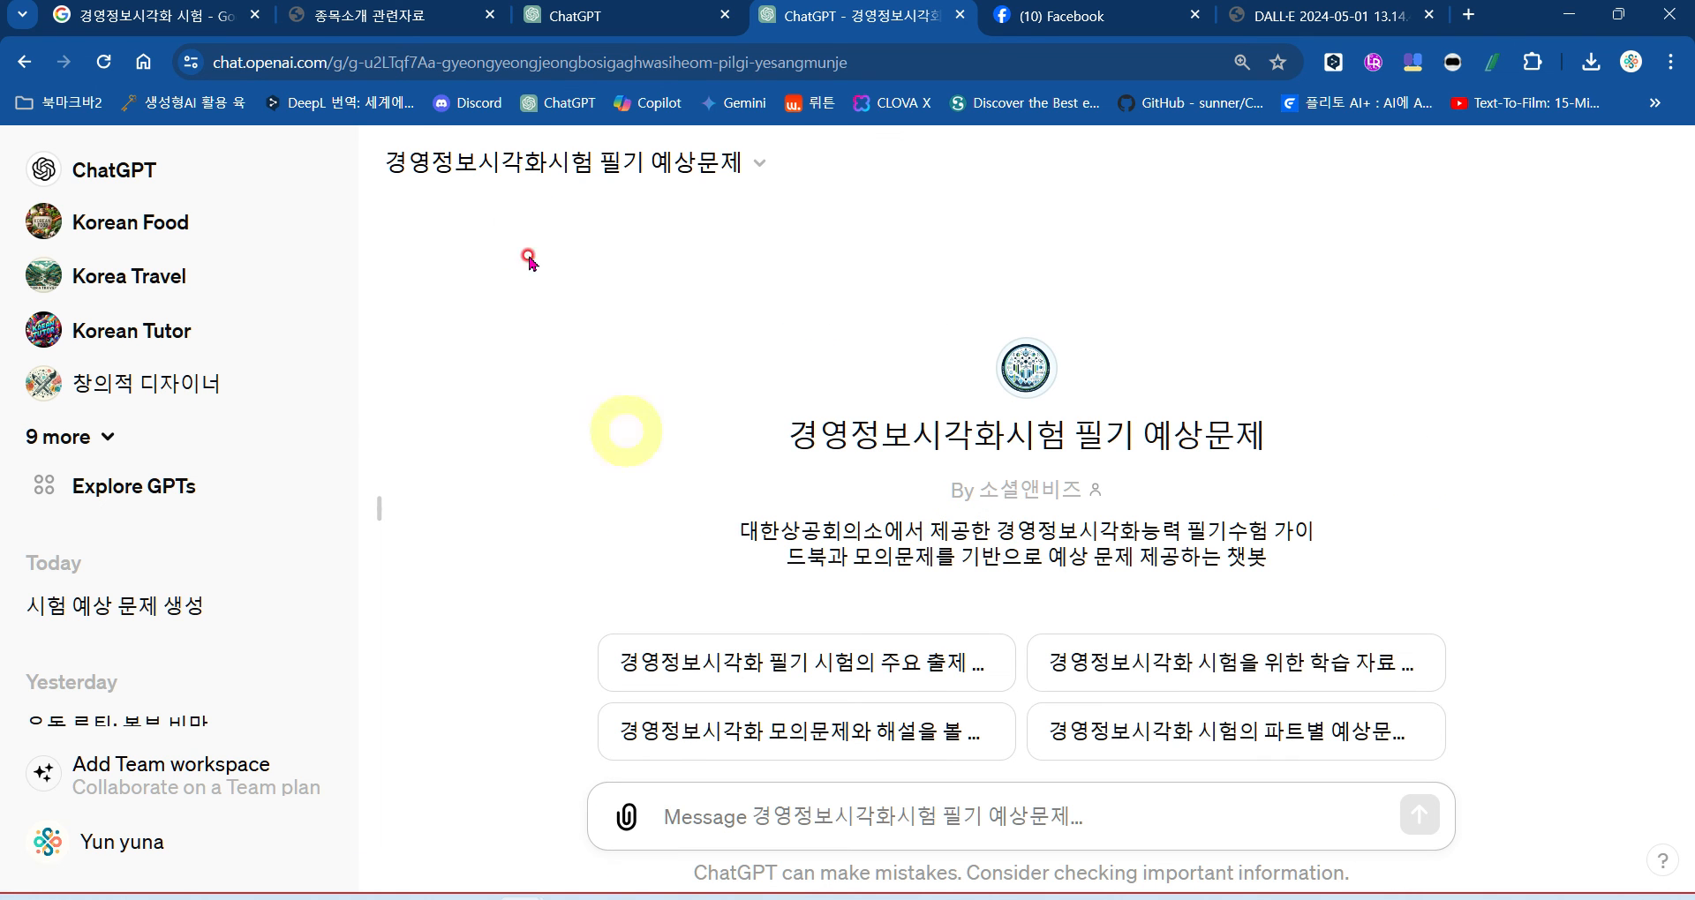
Step: Return to the list of your own GPTs and open "경영정보시각화시험 필기 예상문제" for editing
left_click(124, 487)
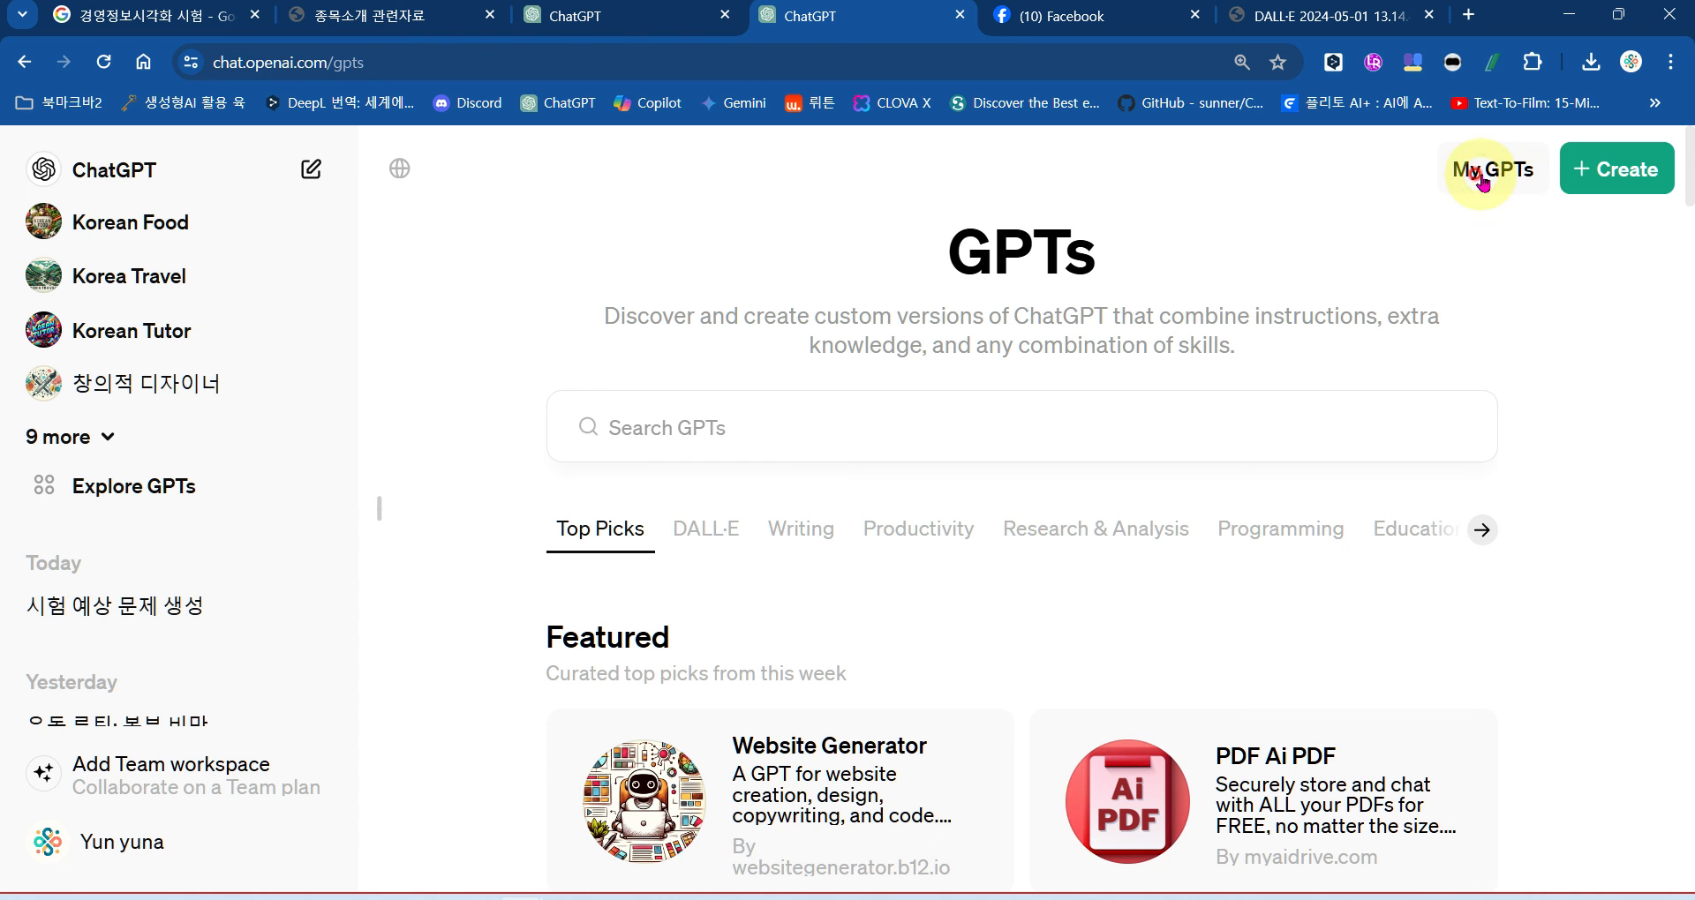
left_click(1483, 176)
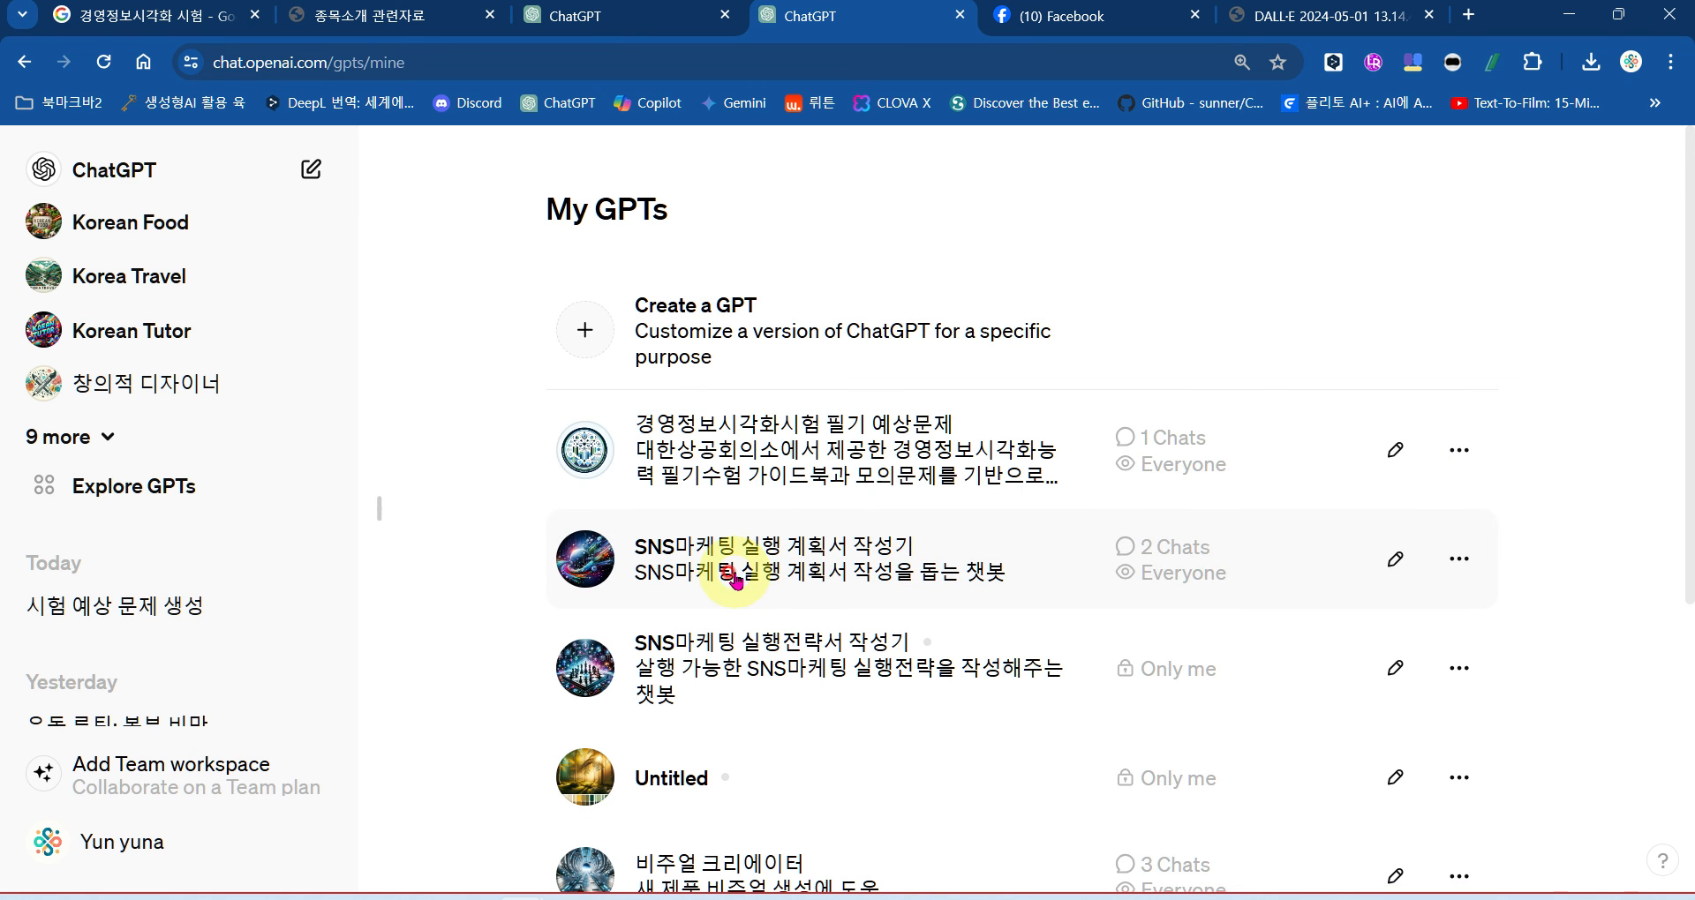
left_click(1398, 455)
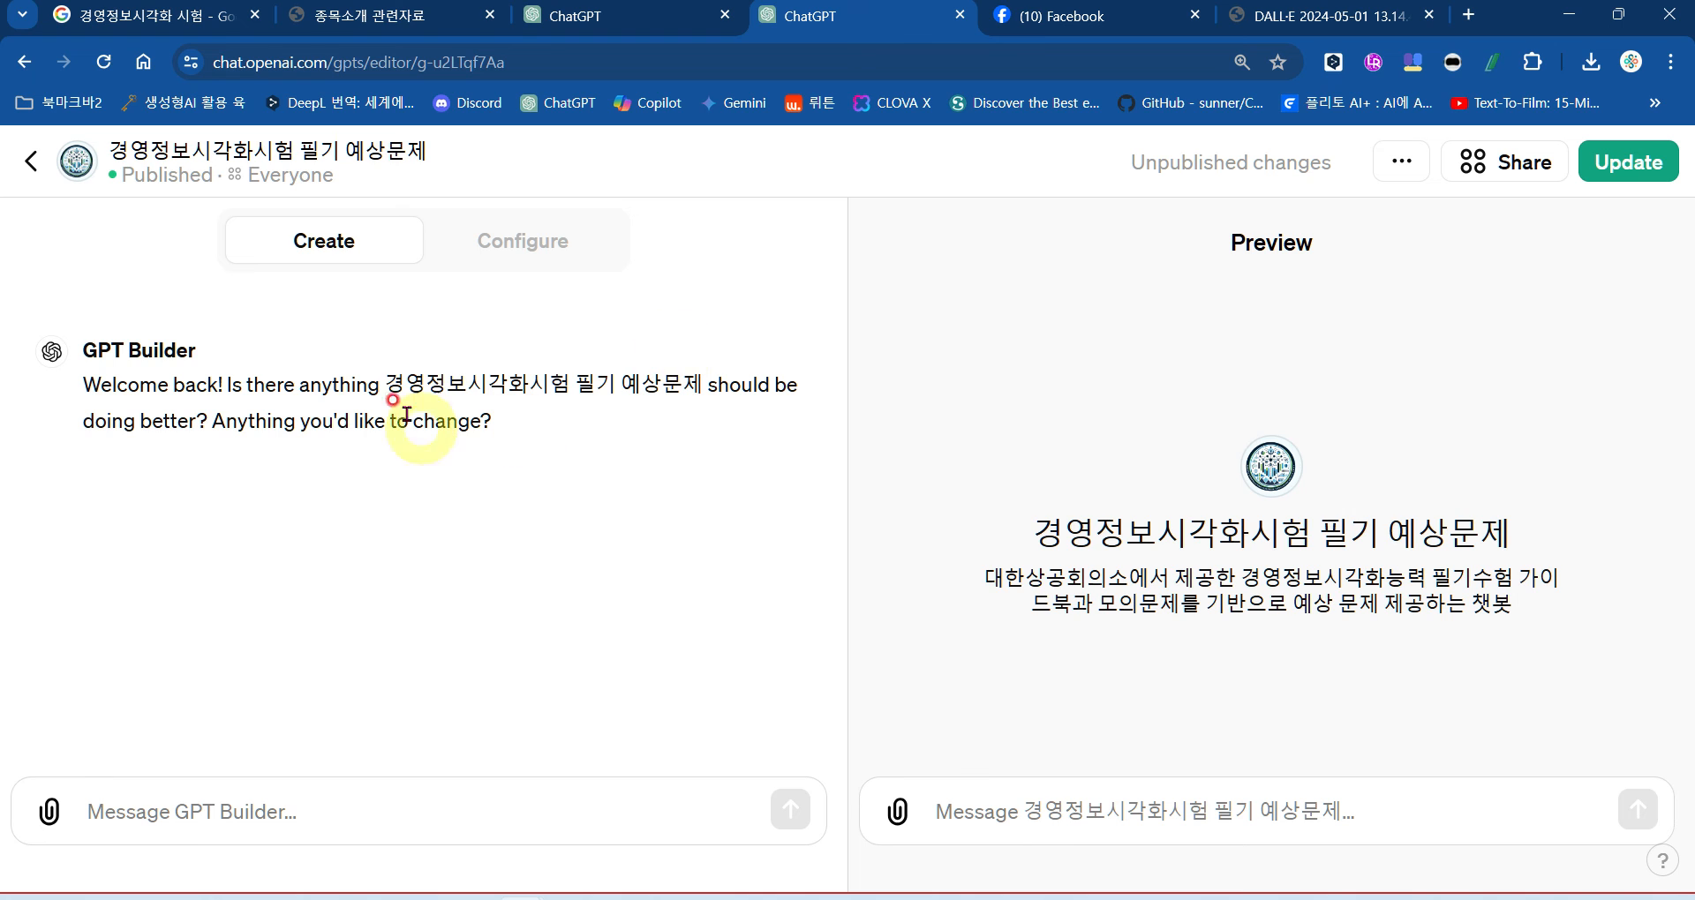
Step: Begin a message to GPT Builder with "경영정보시각화시험 필기는", copying the exam name from its greeting
left_click(388, 383)
left_click_drag(389, 382, 571, 384)
key("ctrl+c")
left_click(350, 781)
key("ctrl+v")
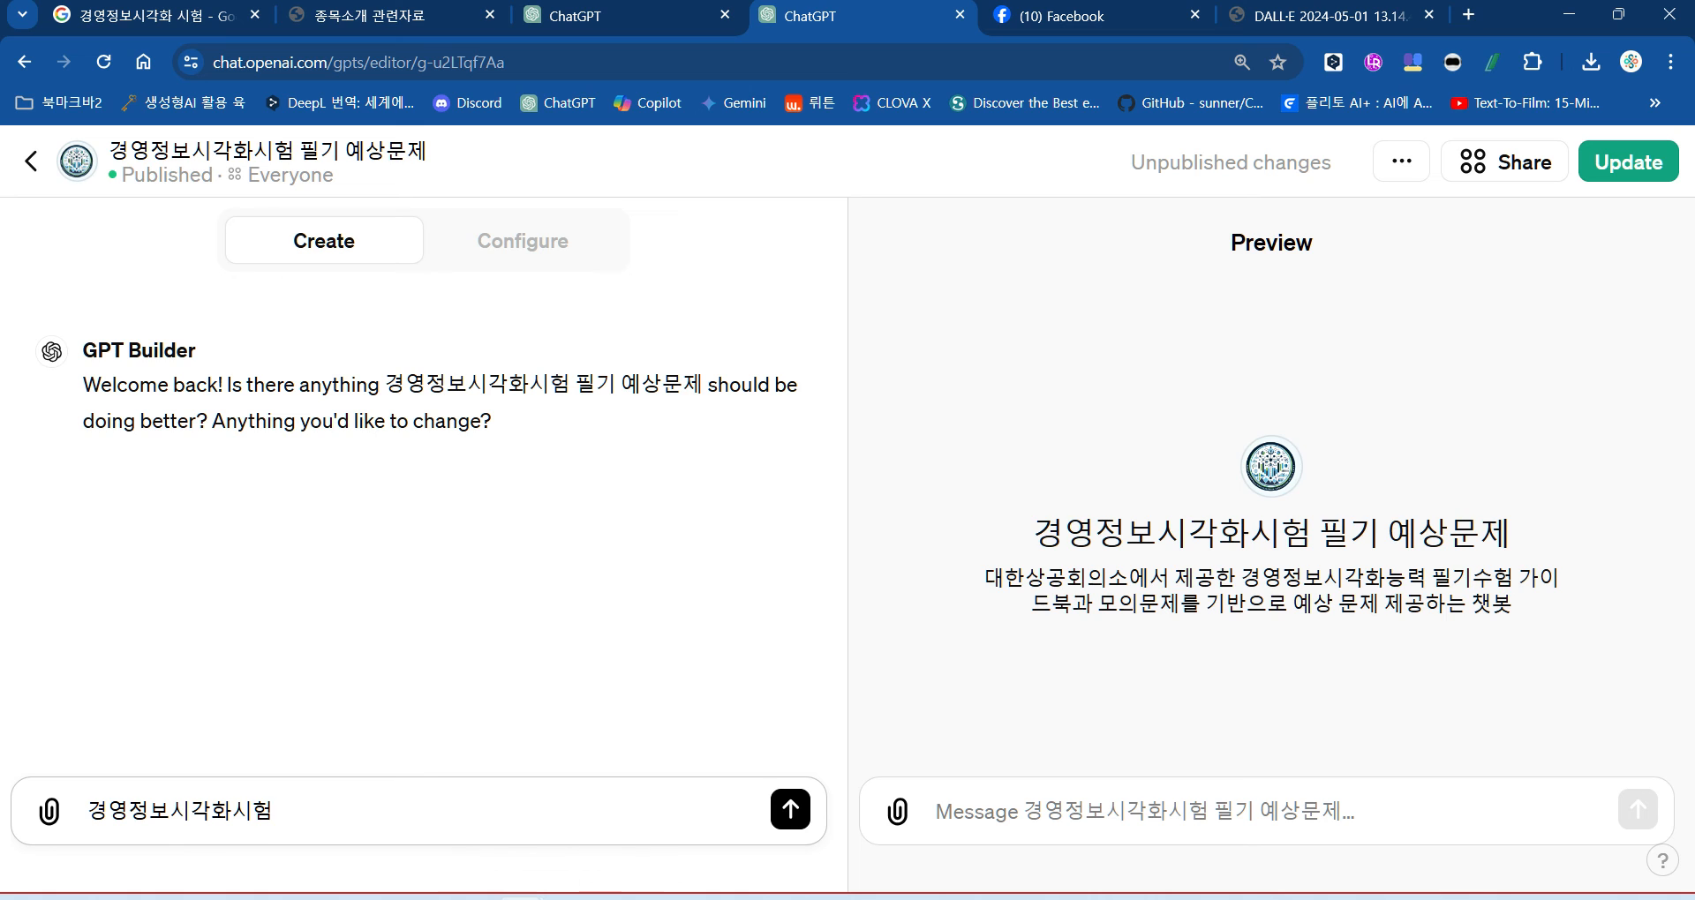
type("필기는")
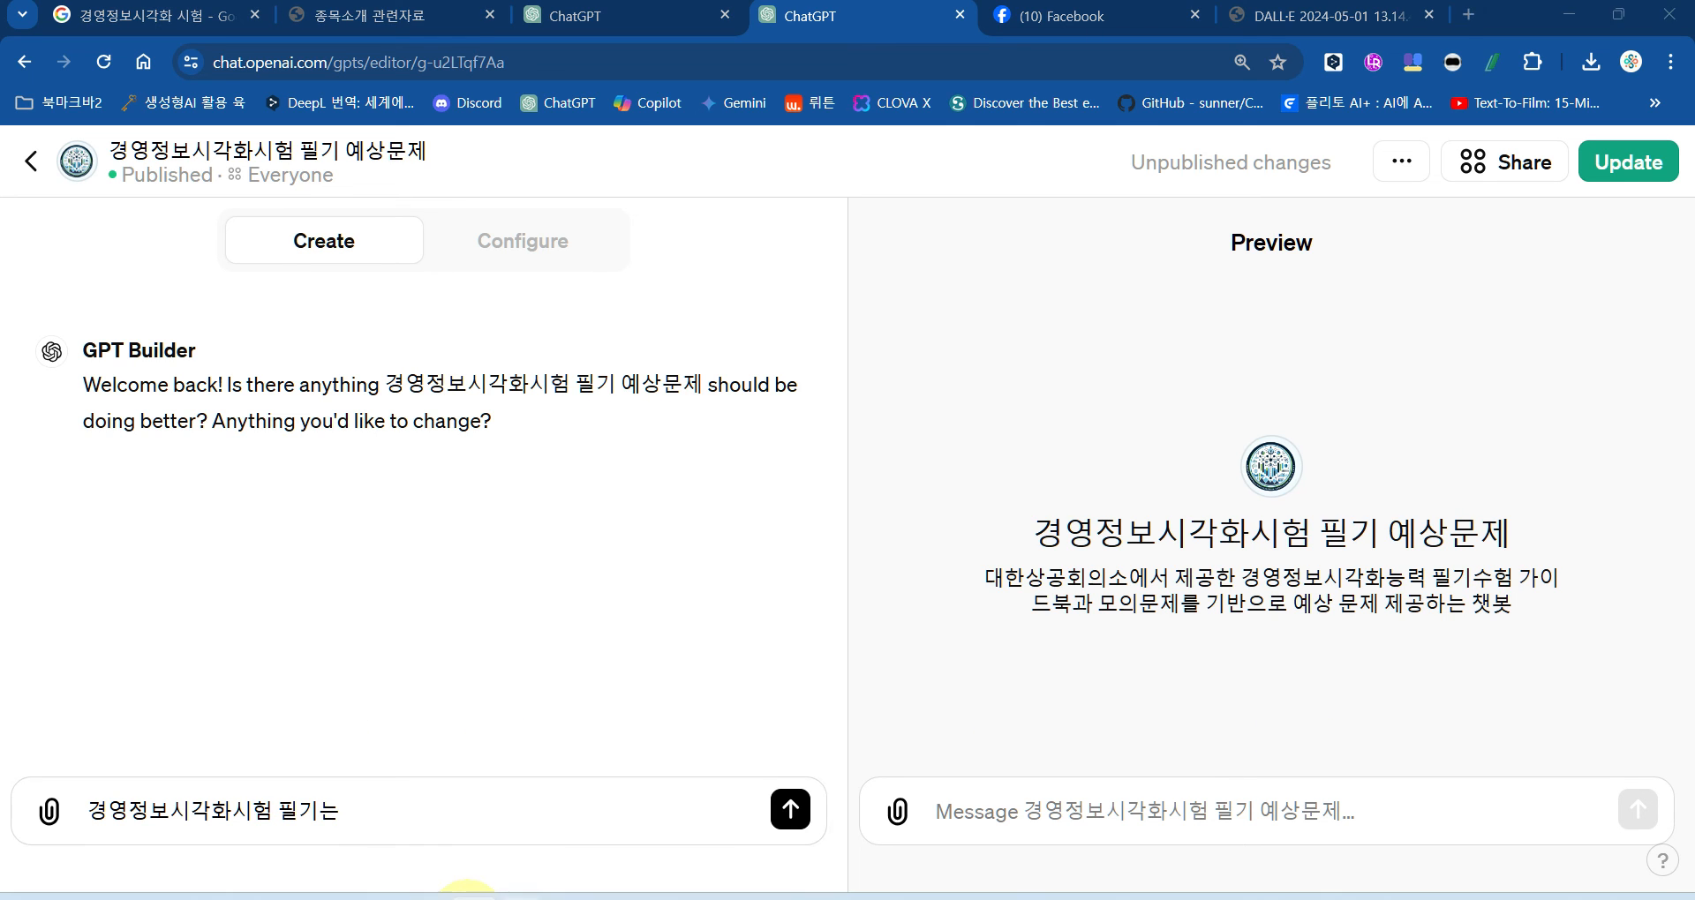
Step: In File Explorer, open "경영정보시각화능력_필기 모의문제(B형).pdf" from the mock exam folder and examine the format of its questions
left_click(466, 894)
left_click(620, 56)
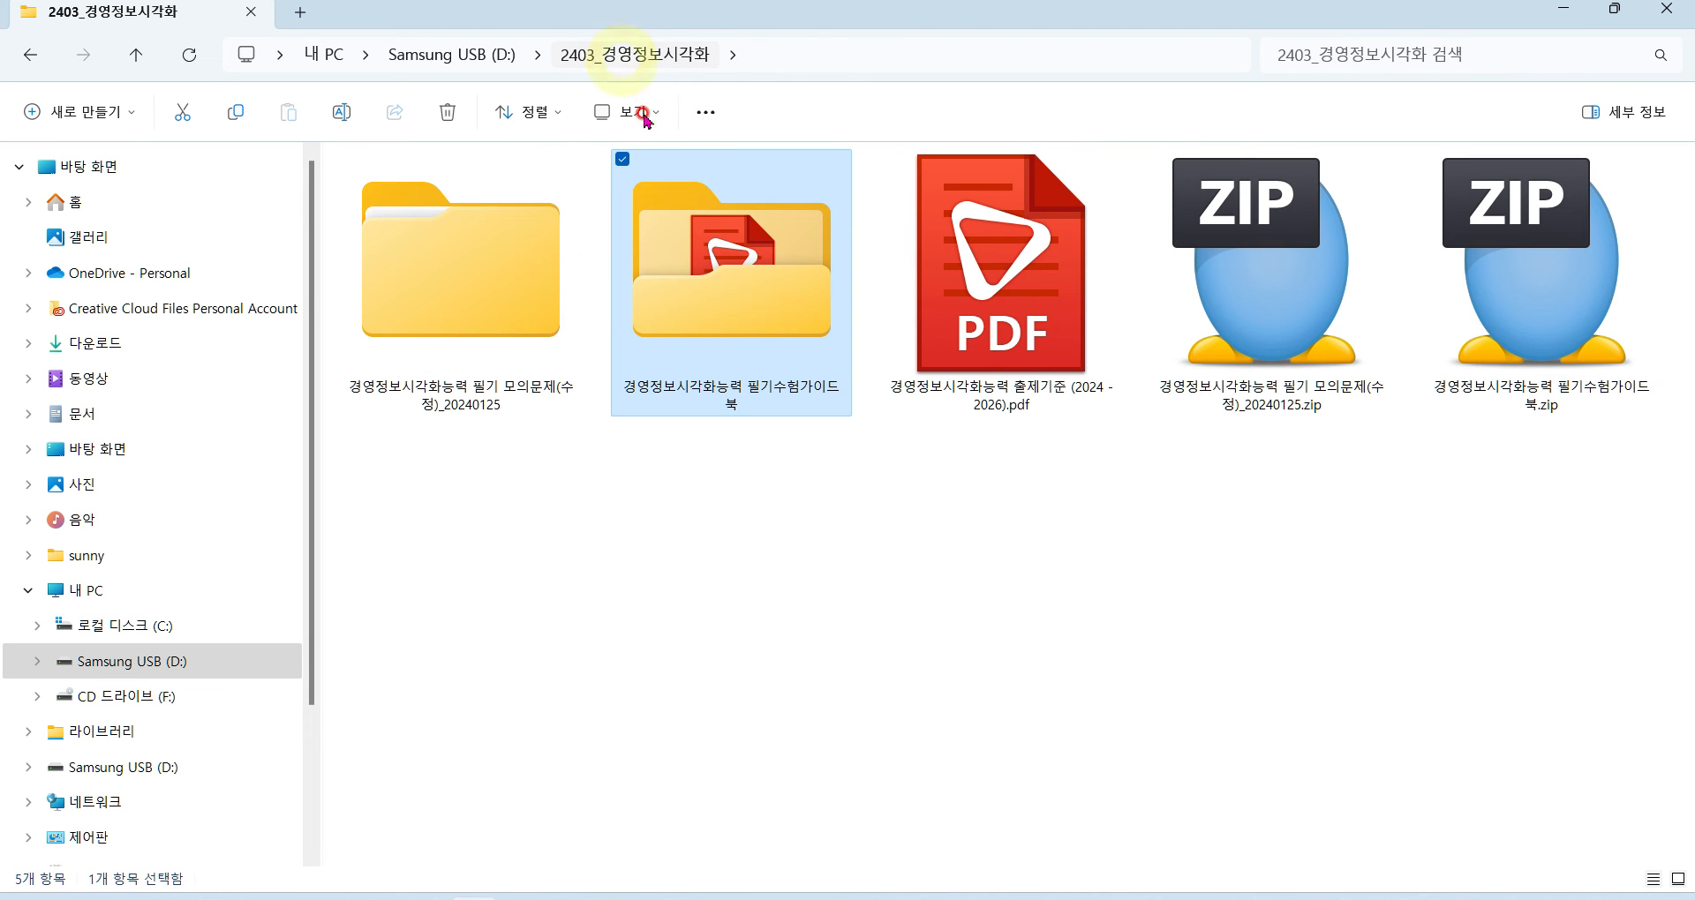
double_click(451, 255)
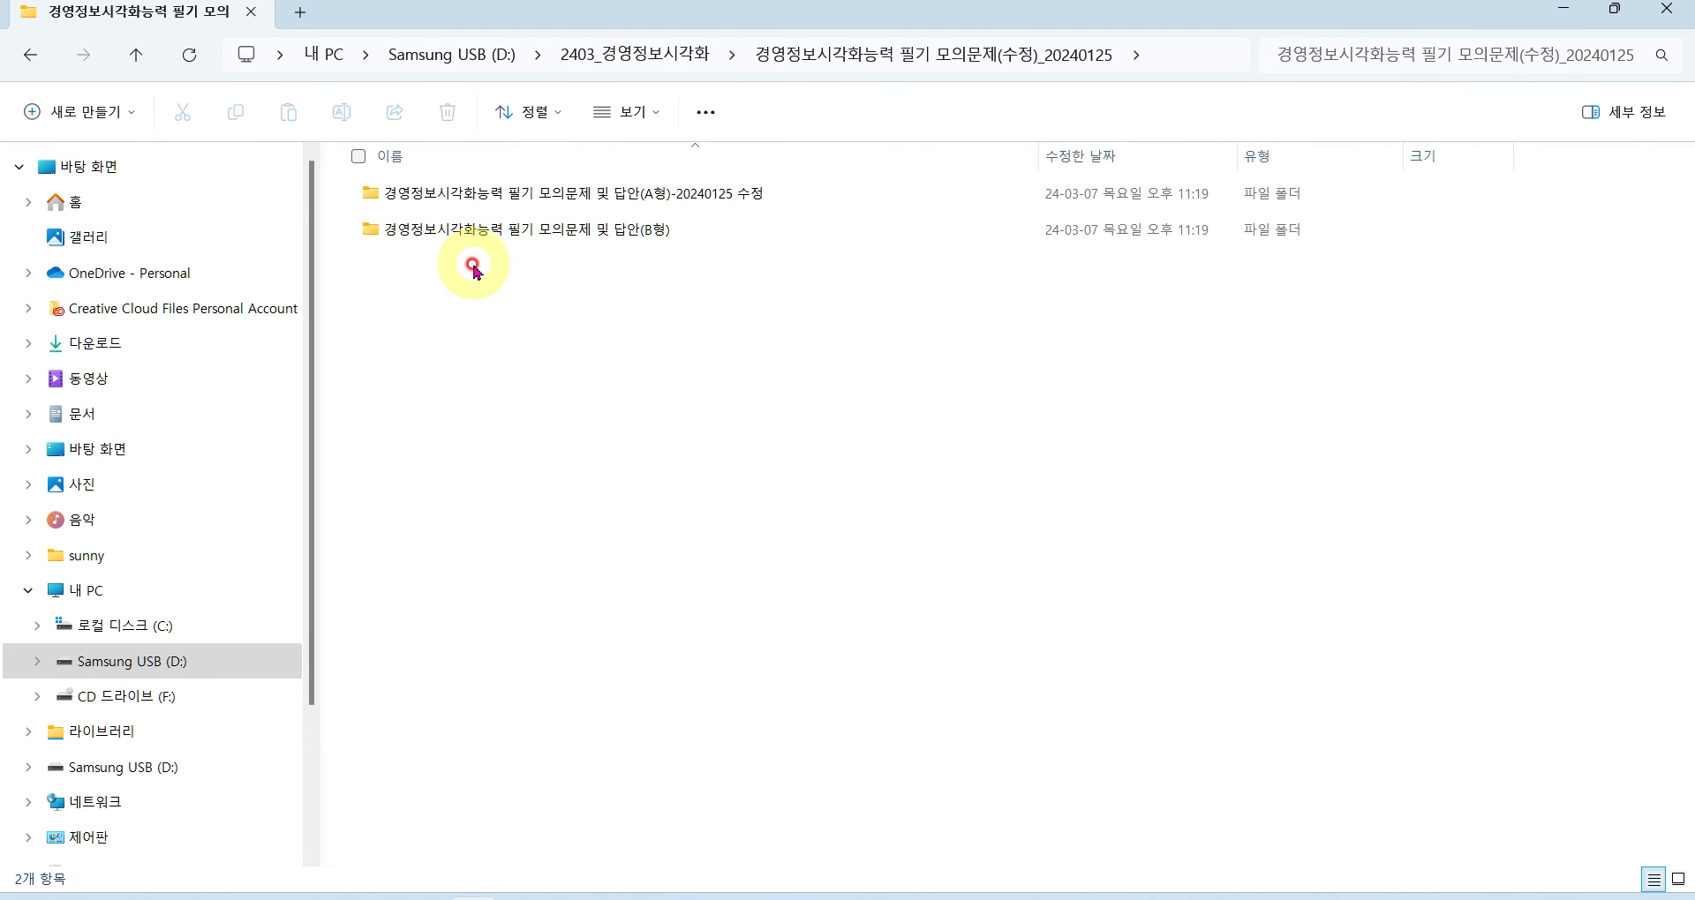
double_click(606, 247)
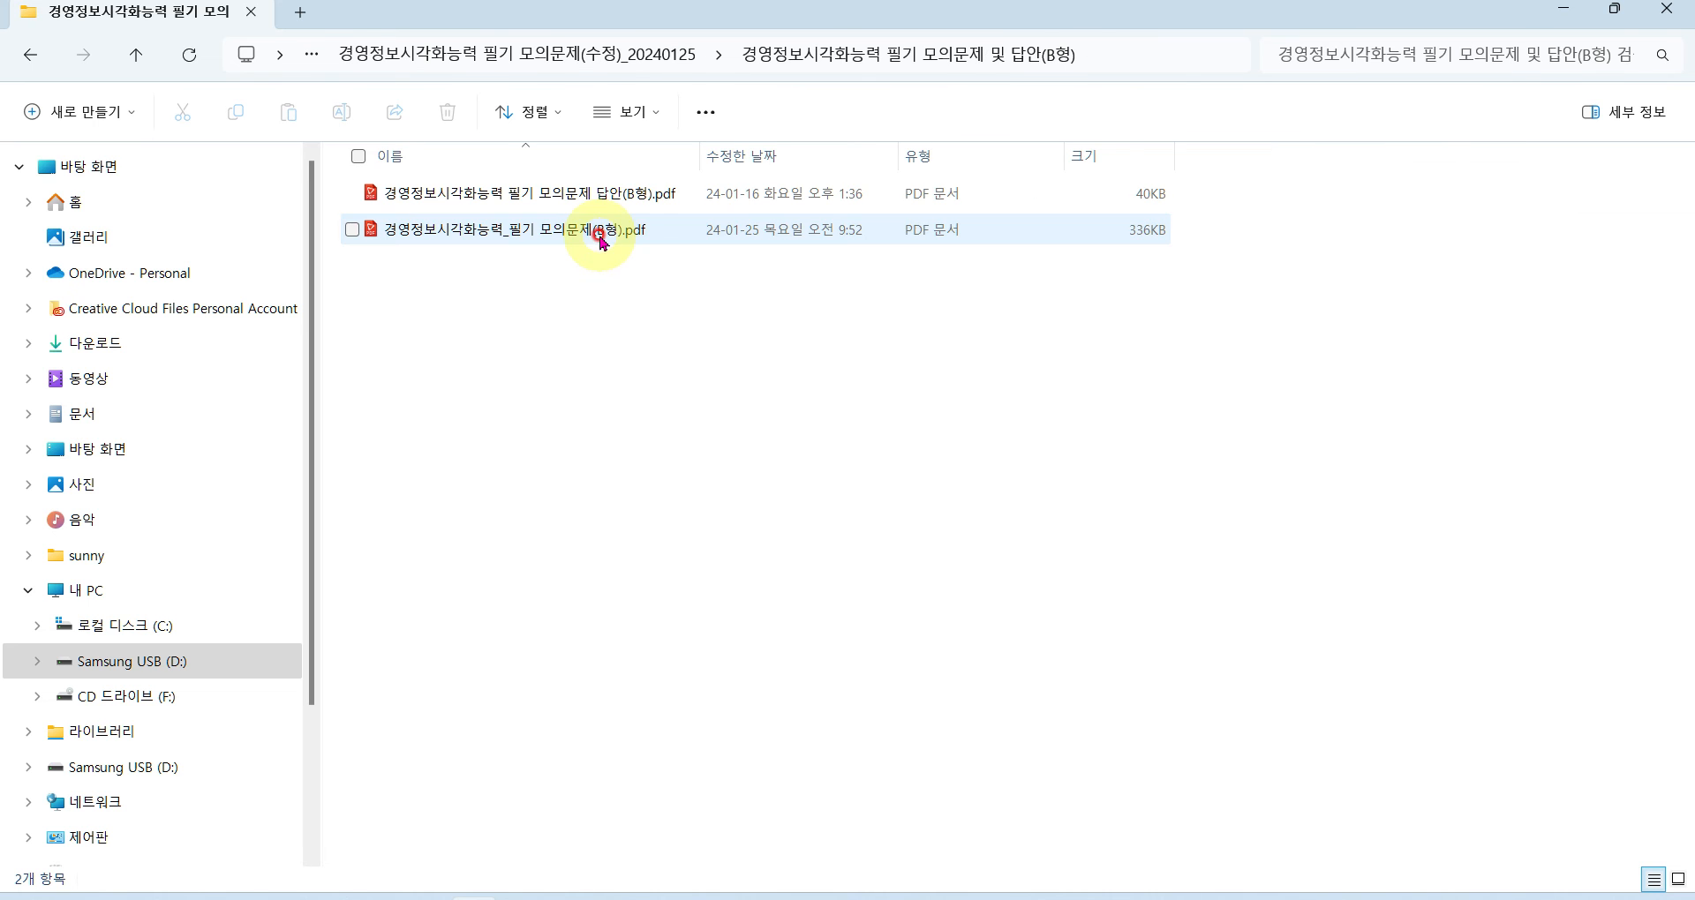
double_click(587, 233)
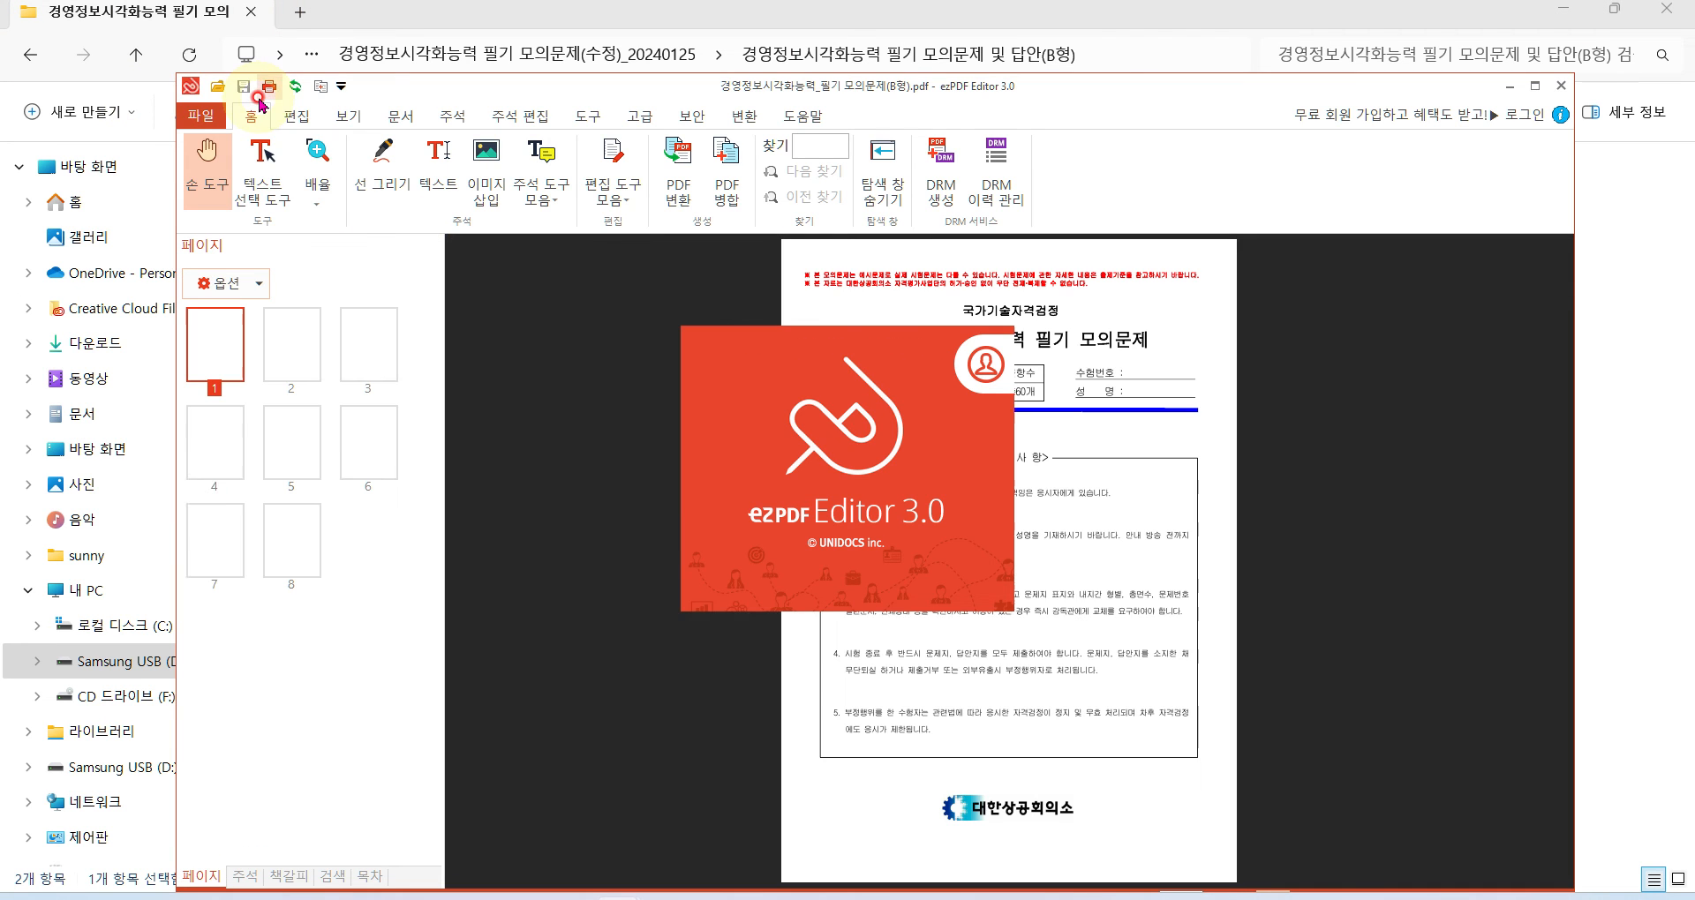
scroll(1006, 605, "up", 2)
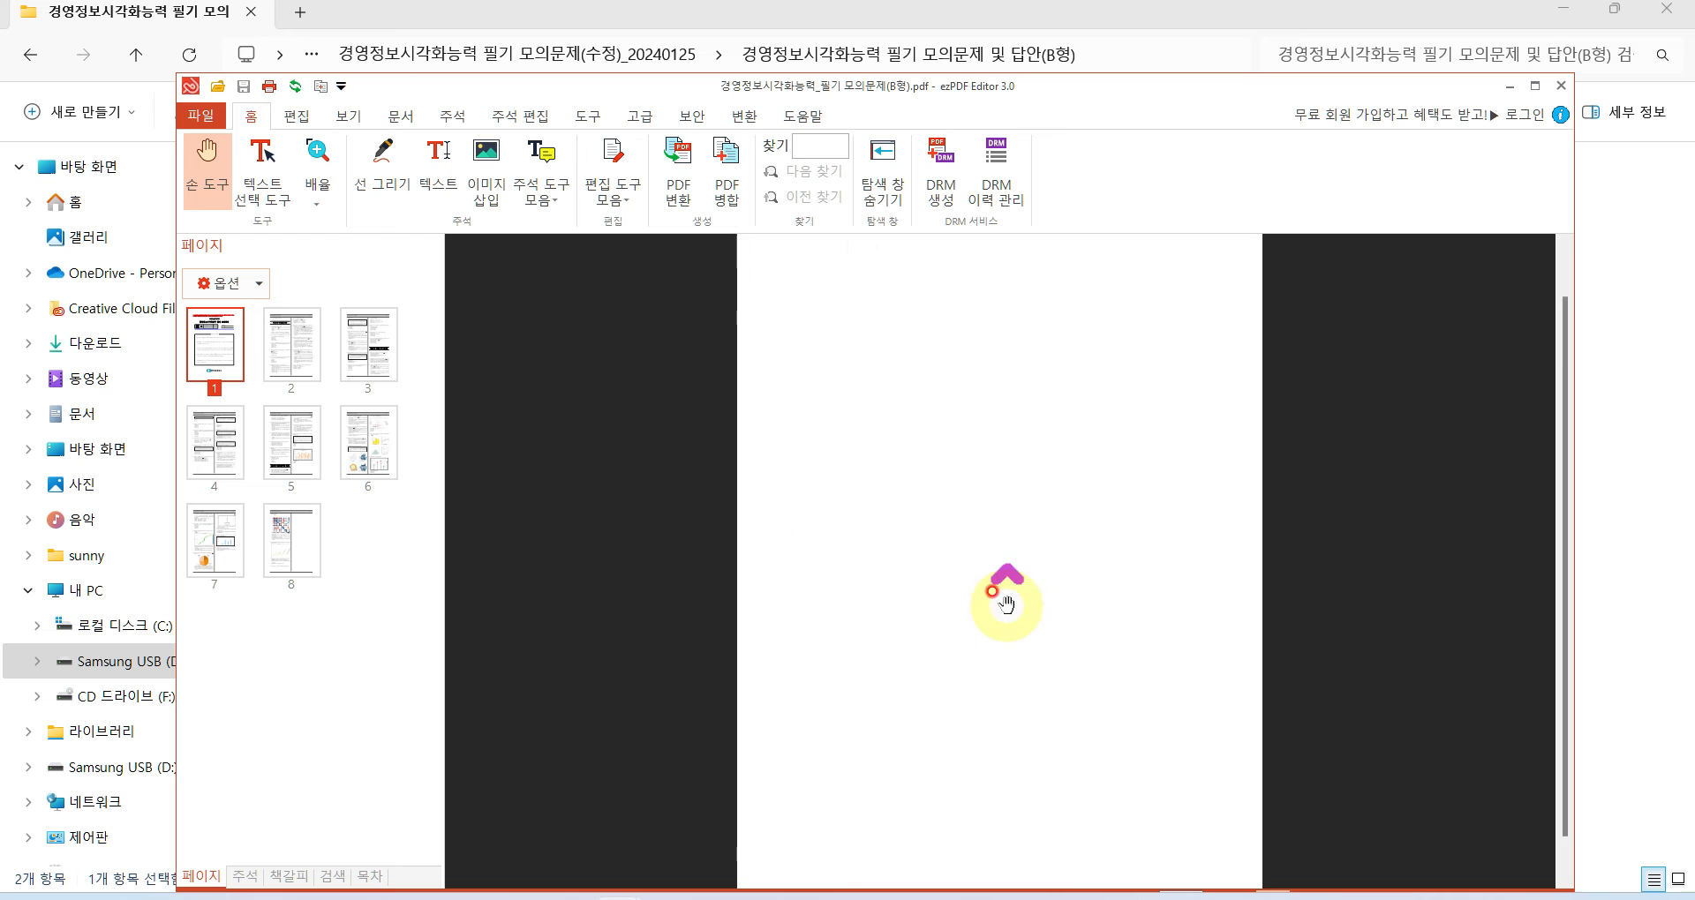
scroll(1007, 605, "down", 3)
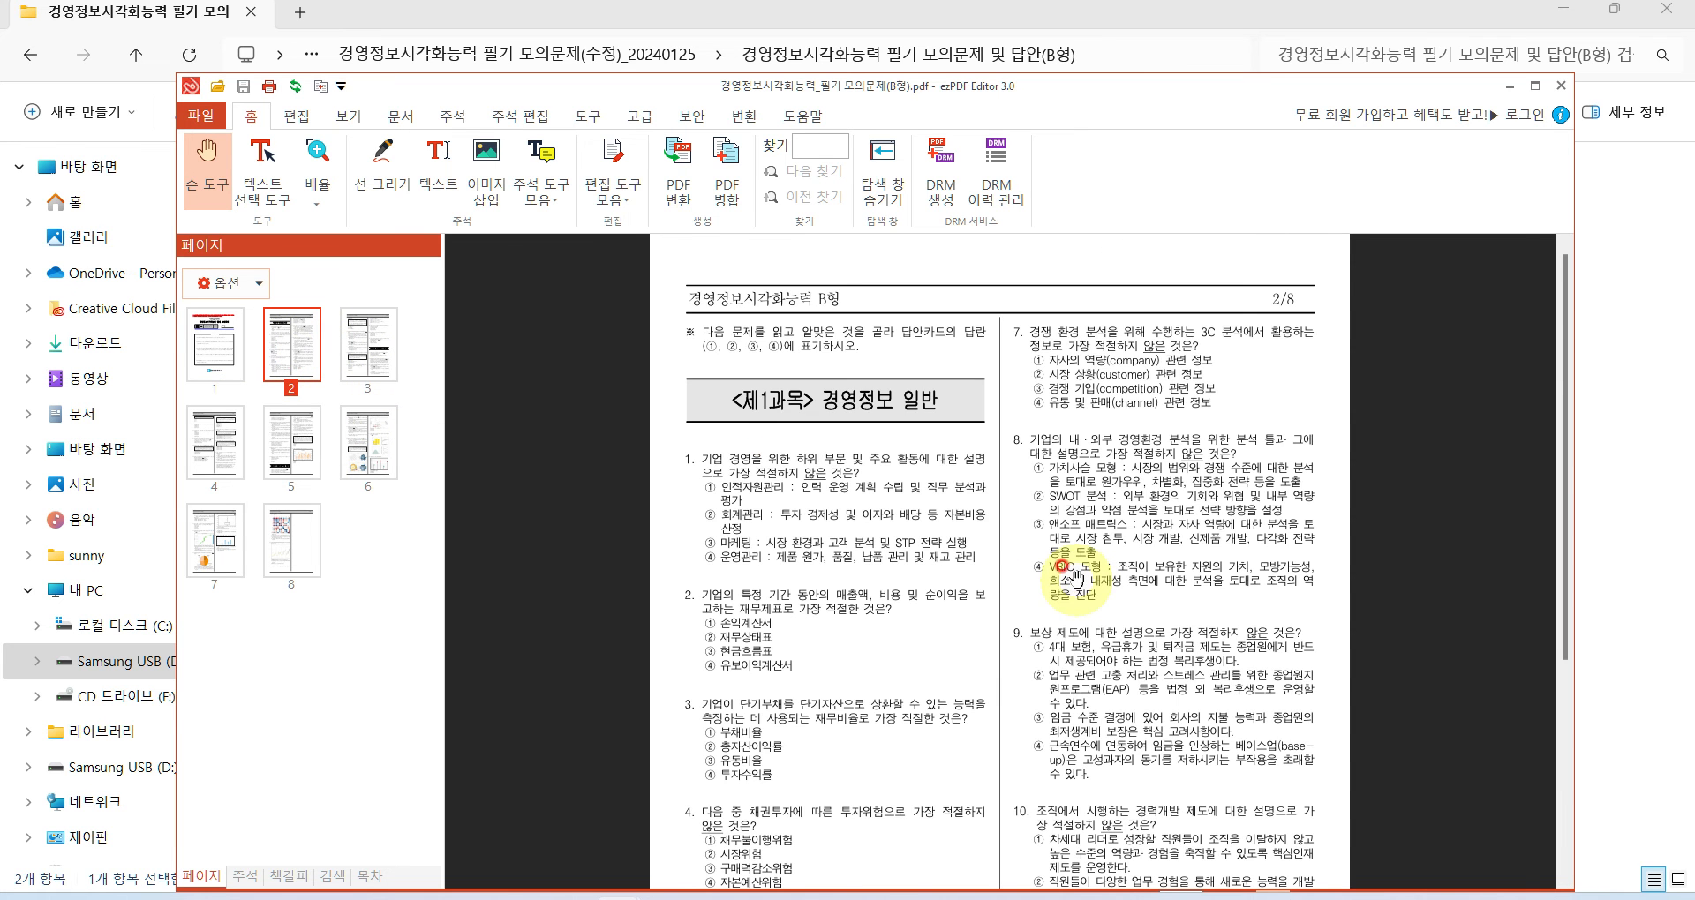
scroll(1073, 578, "up", 2)
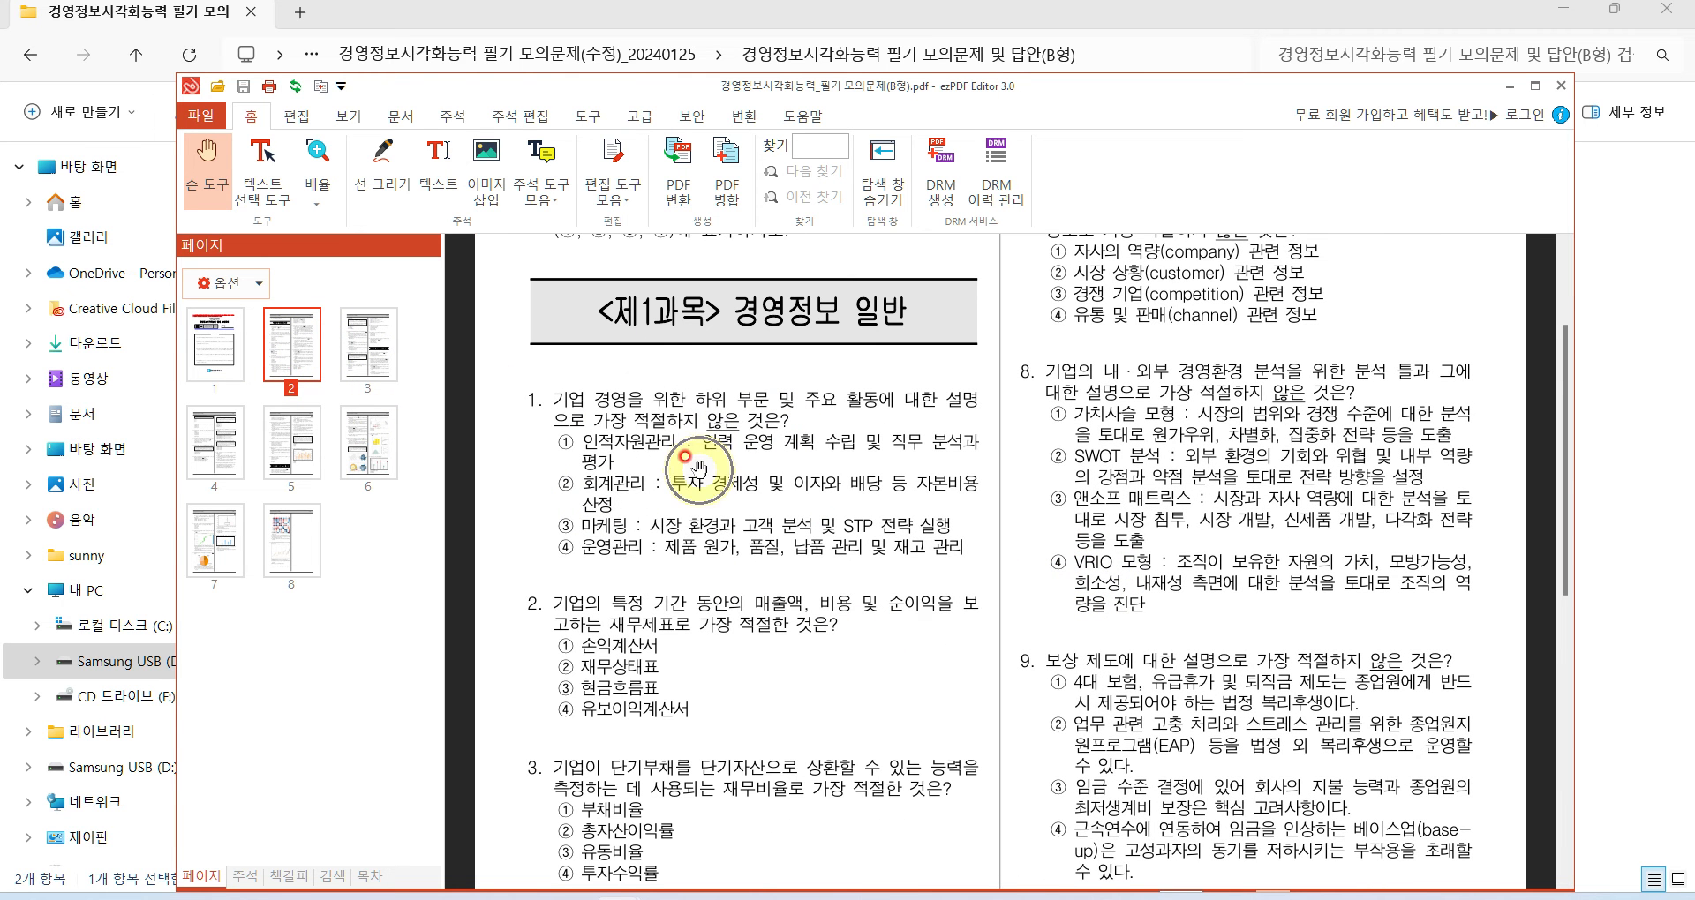
left_click(1508, 87)
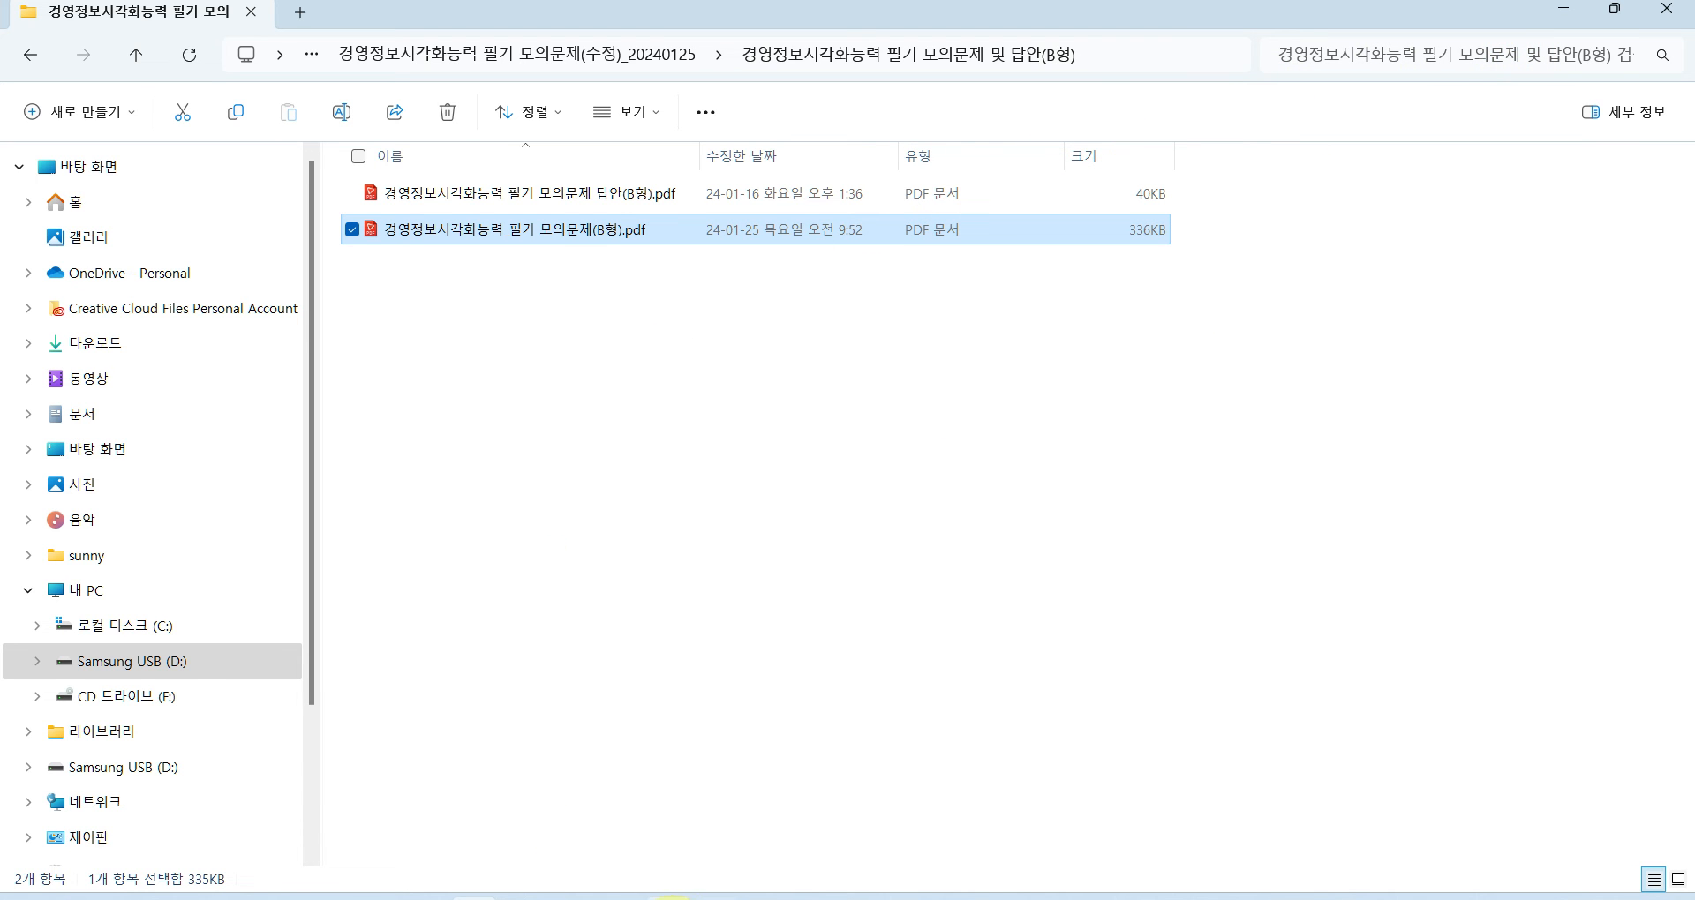
Step: Return to the GPT editor in Chrome and complete the first sentence with "4지 선다형 객관식 문제야.." in the GPT Builder message
mouse_move(525, 896)
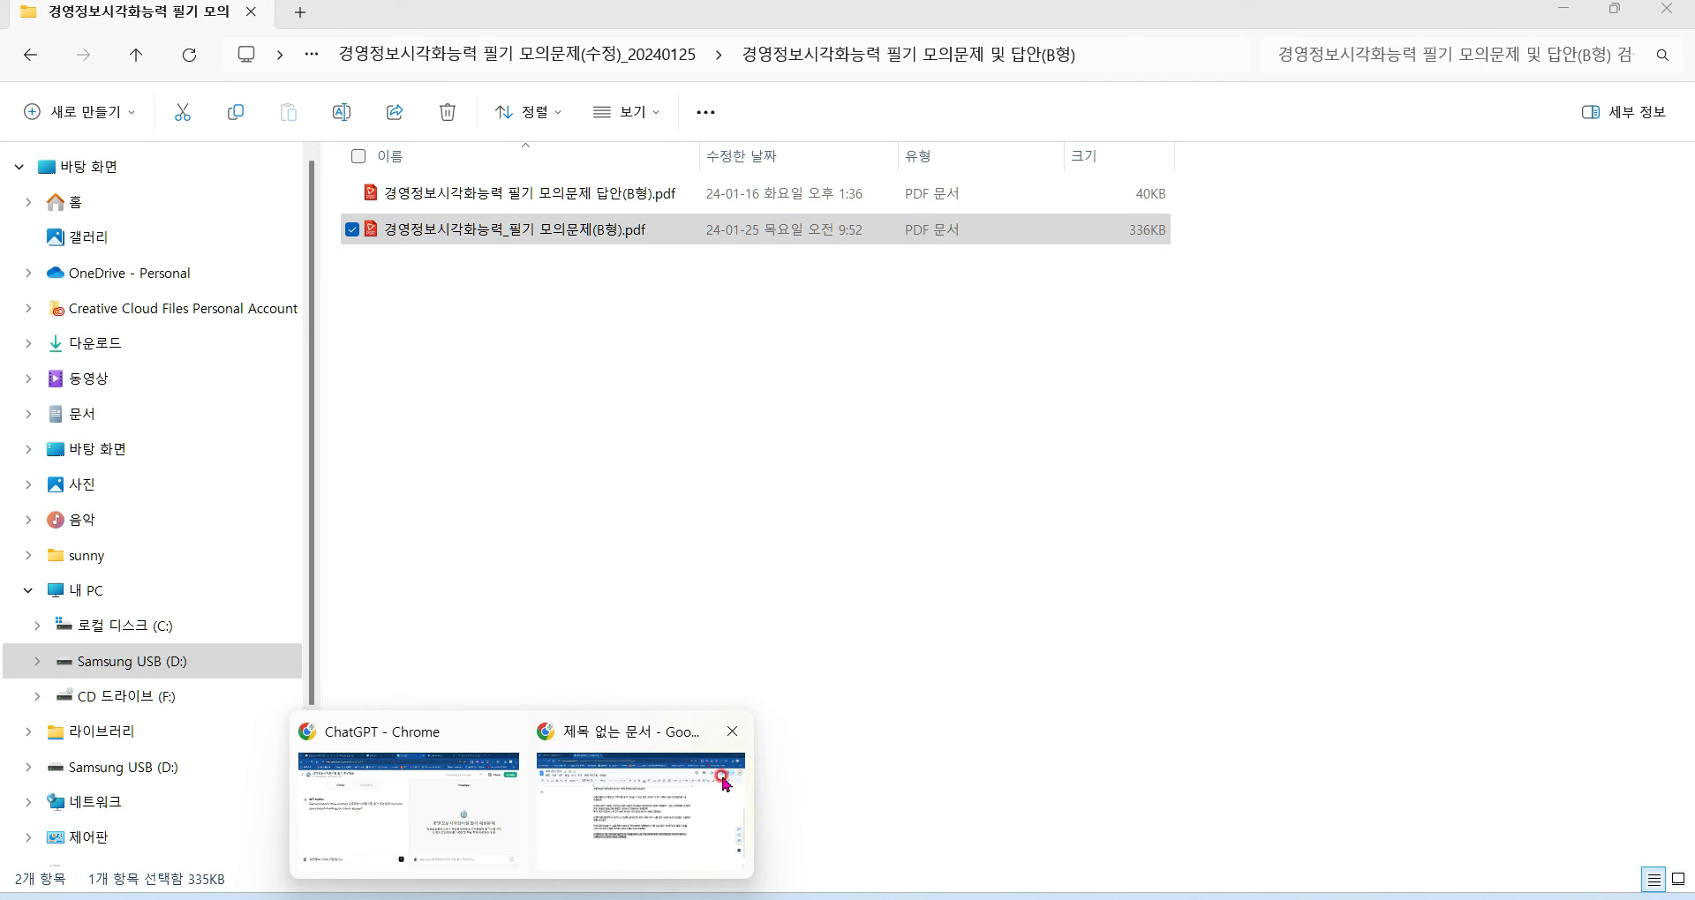
left_click(394, 742)
left_click(367, 806)
type("지선다")
key("BackSpace")
key("BackSpace")
key("BackSpace")
type("ㅈㅣ 선")
type("타형")
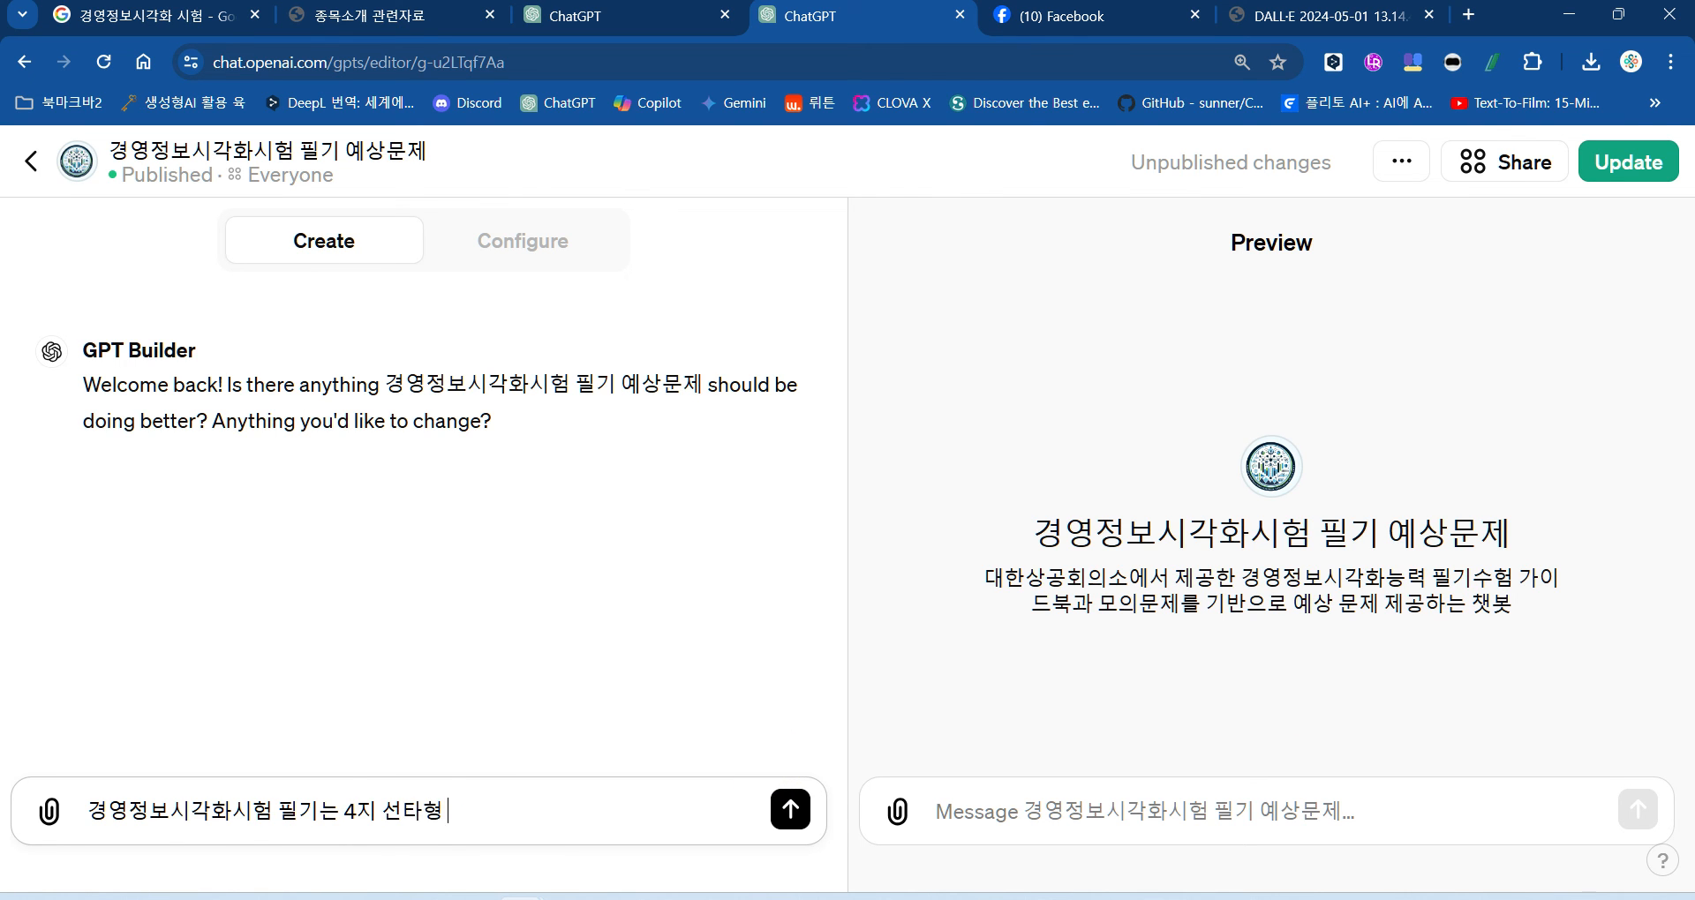
key("BackSpace")
key("BackSpace")
type("닿ㅕㅇ ㄱㅐㄱ관ㄴ시ㄱ 부")
key("BackSpace")
key("BackSpace")
type("ㅅㅣㄱ 문제ㅇㅑ.,")
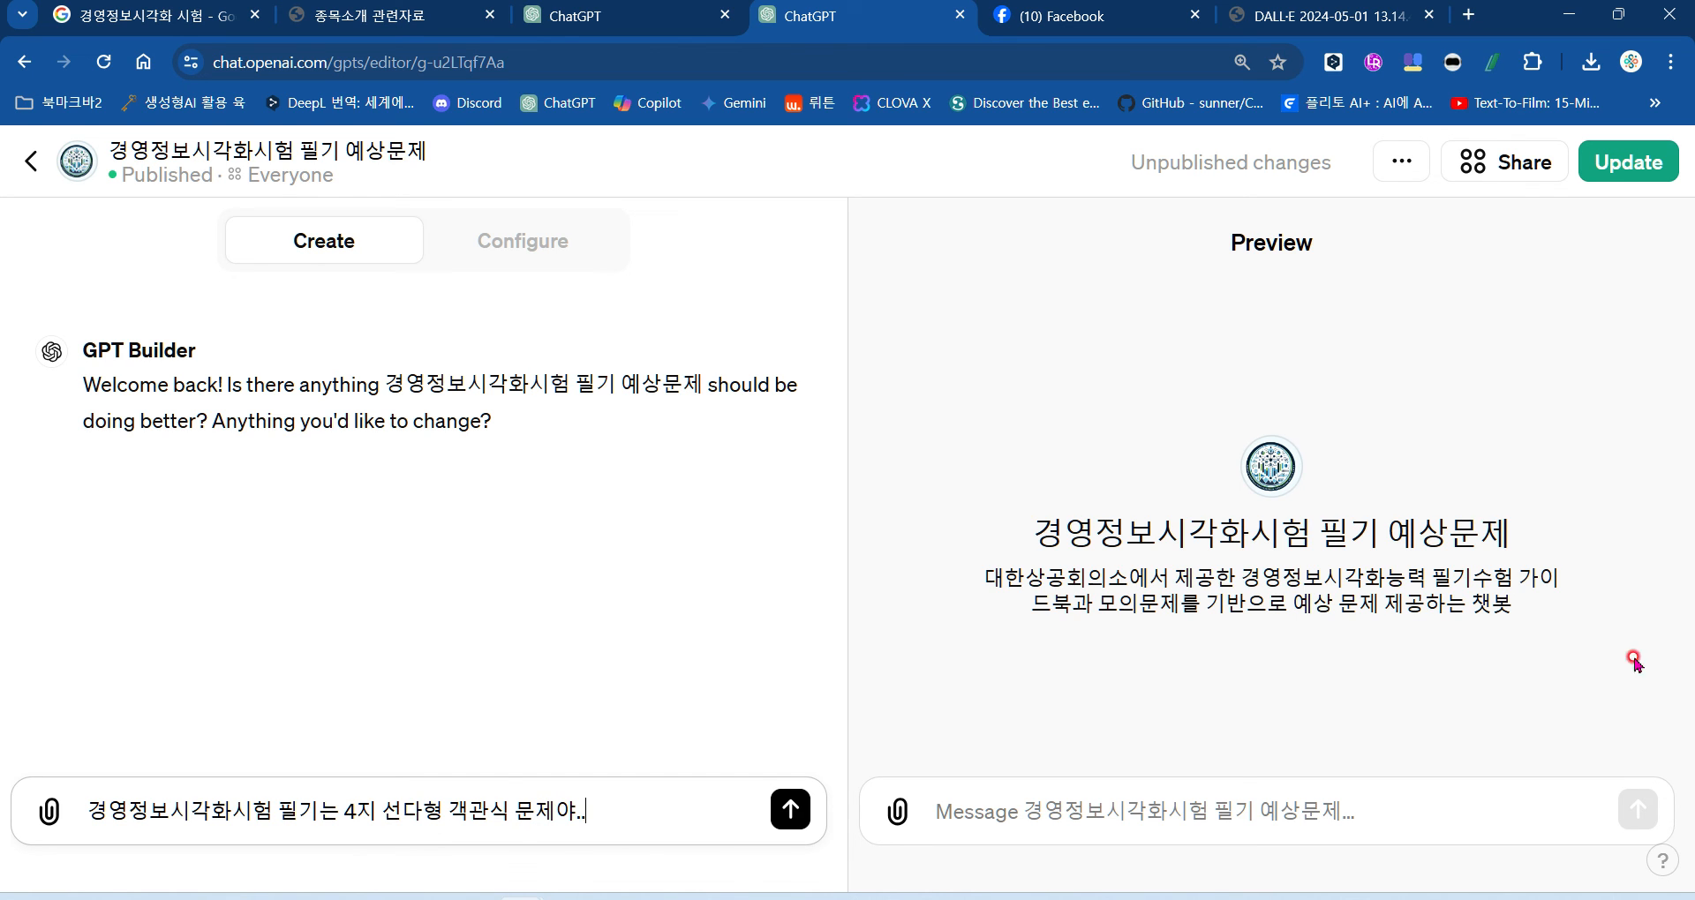
Step: Add "너도 4지 선다형 객관식 문제로만 예상문제로 출제해줘" to the GPT Builder message, reusing the question-format phrase from its first sentence
left_click_drag(332, 810, 609, 805)
key("ctrl+c")
left_click(643, 810)
type("ㄴㄷ")
type("너도")
key("ctrl+v")
type("로만 출ㅈ")
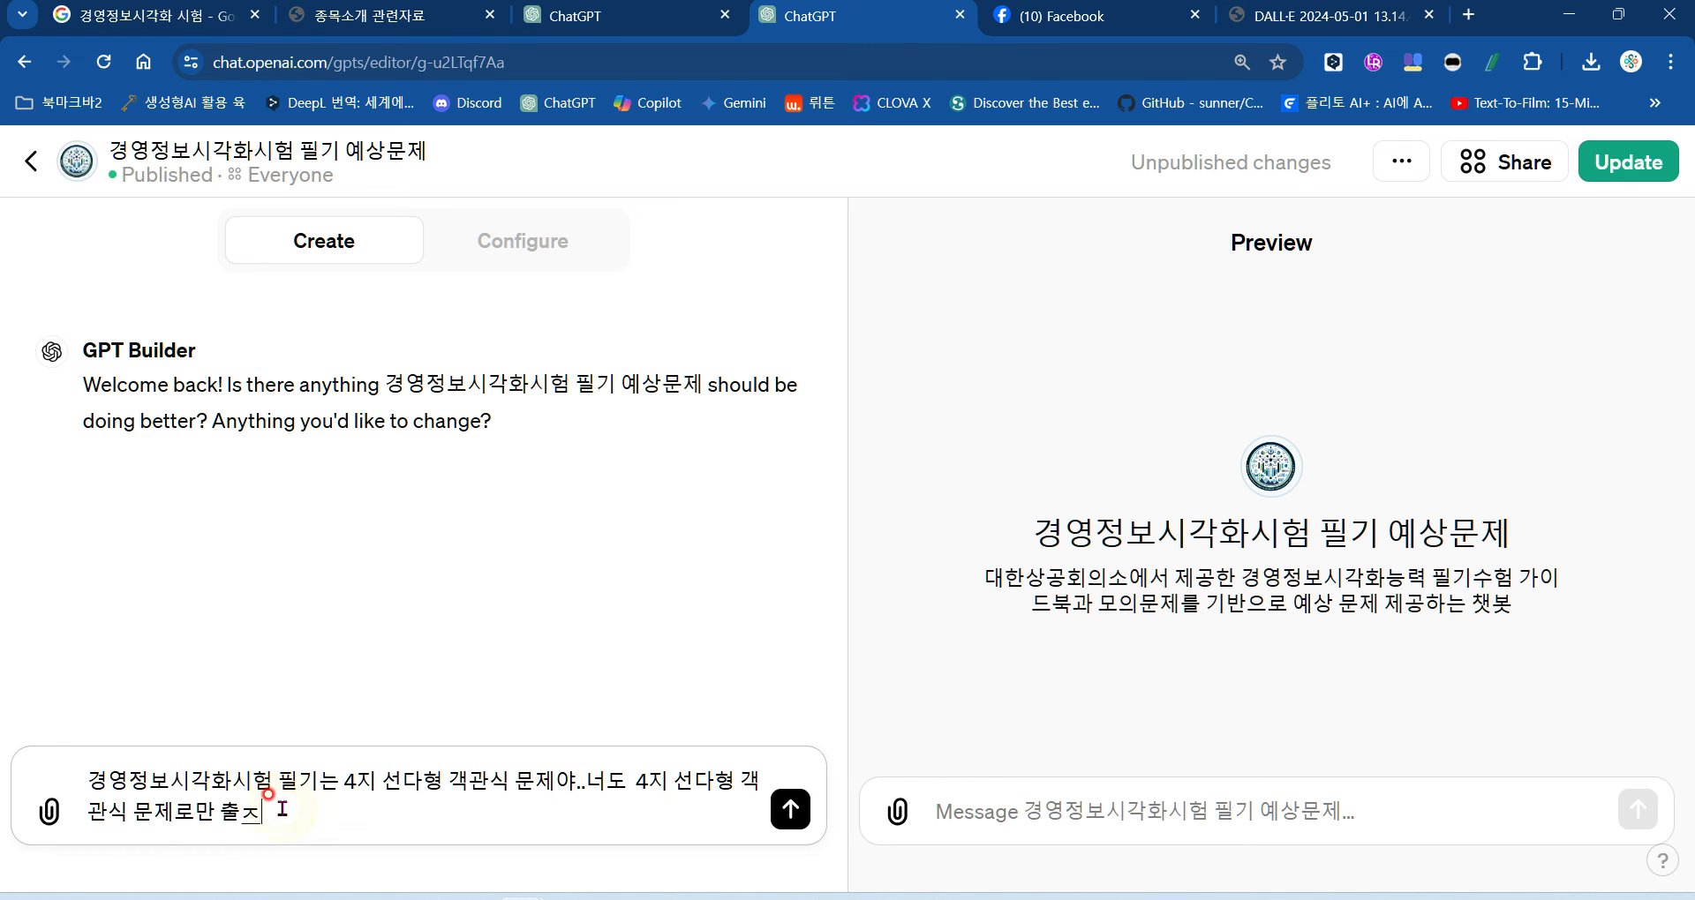
key("BackSpace")
key("BackSpace")
key("BackSpace")
key("BackSpace")
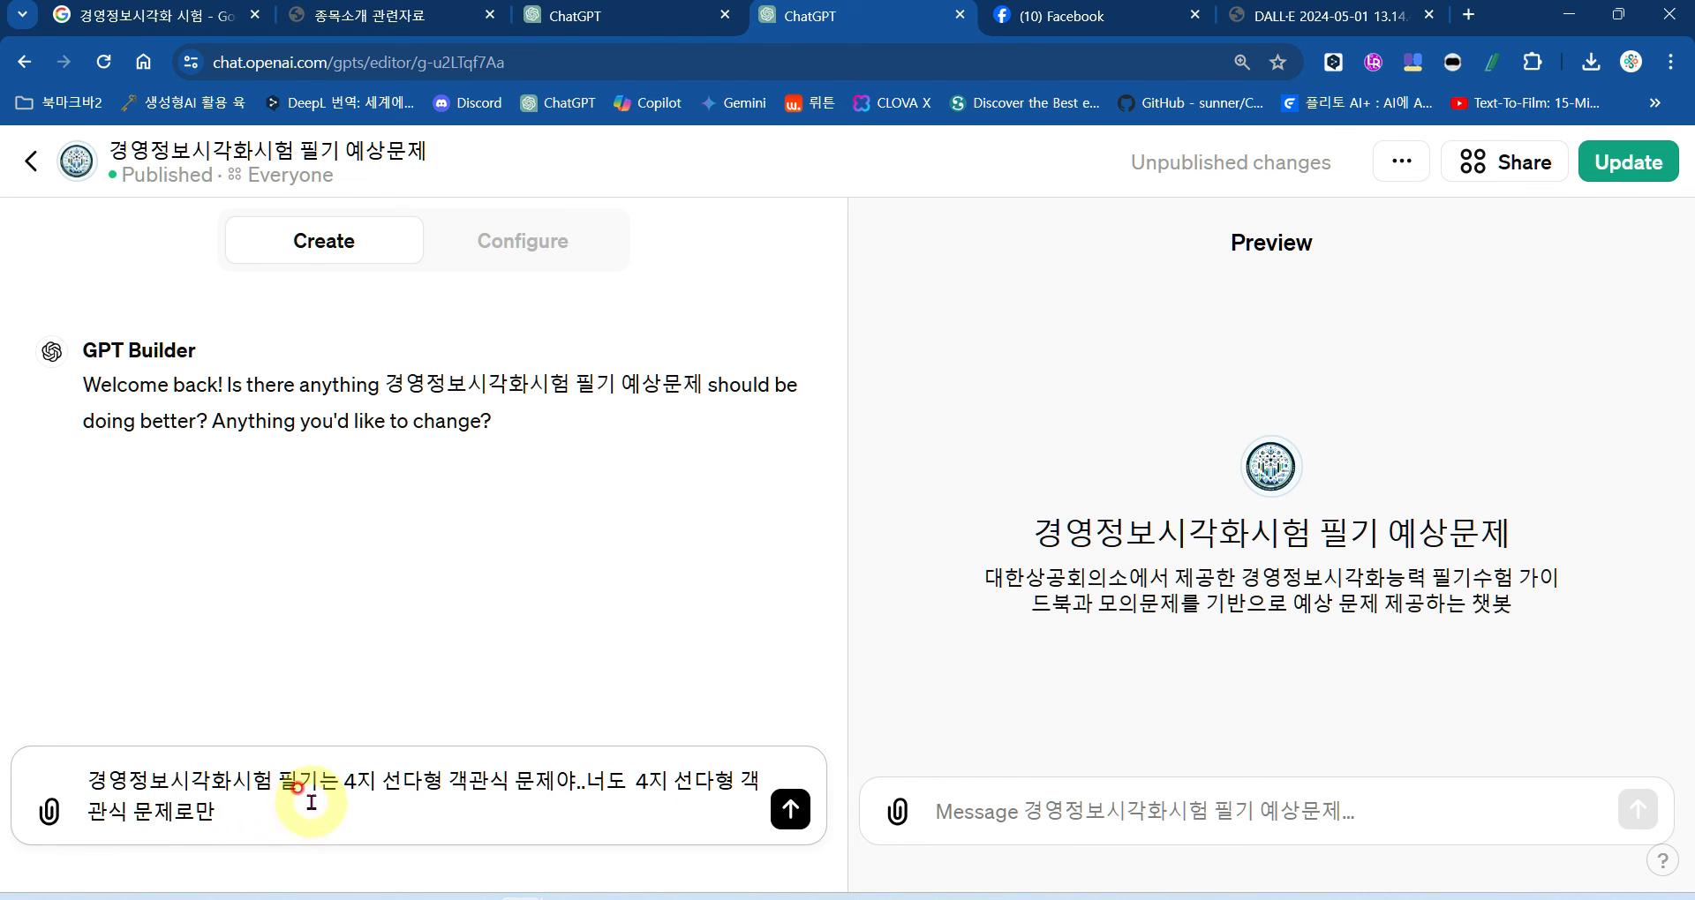
type("예상")
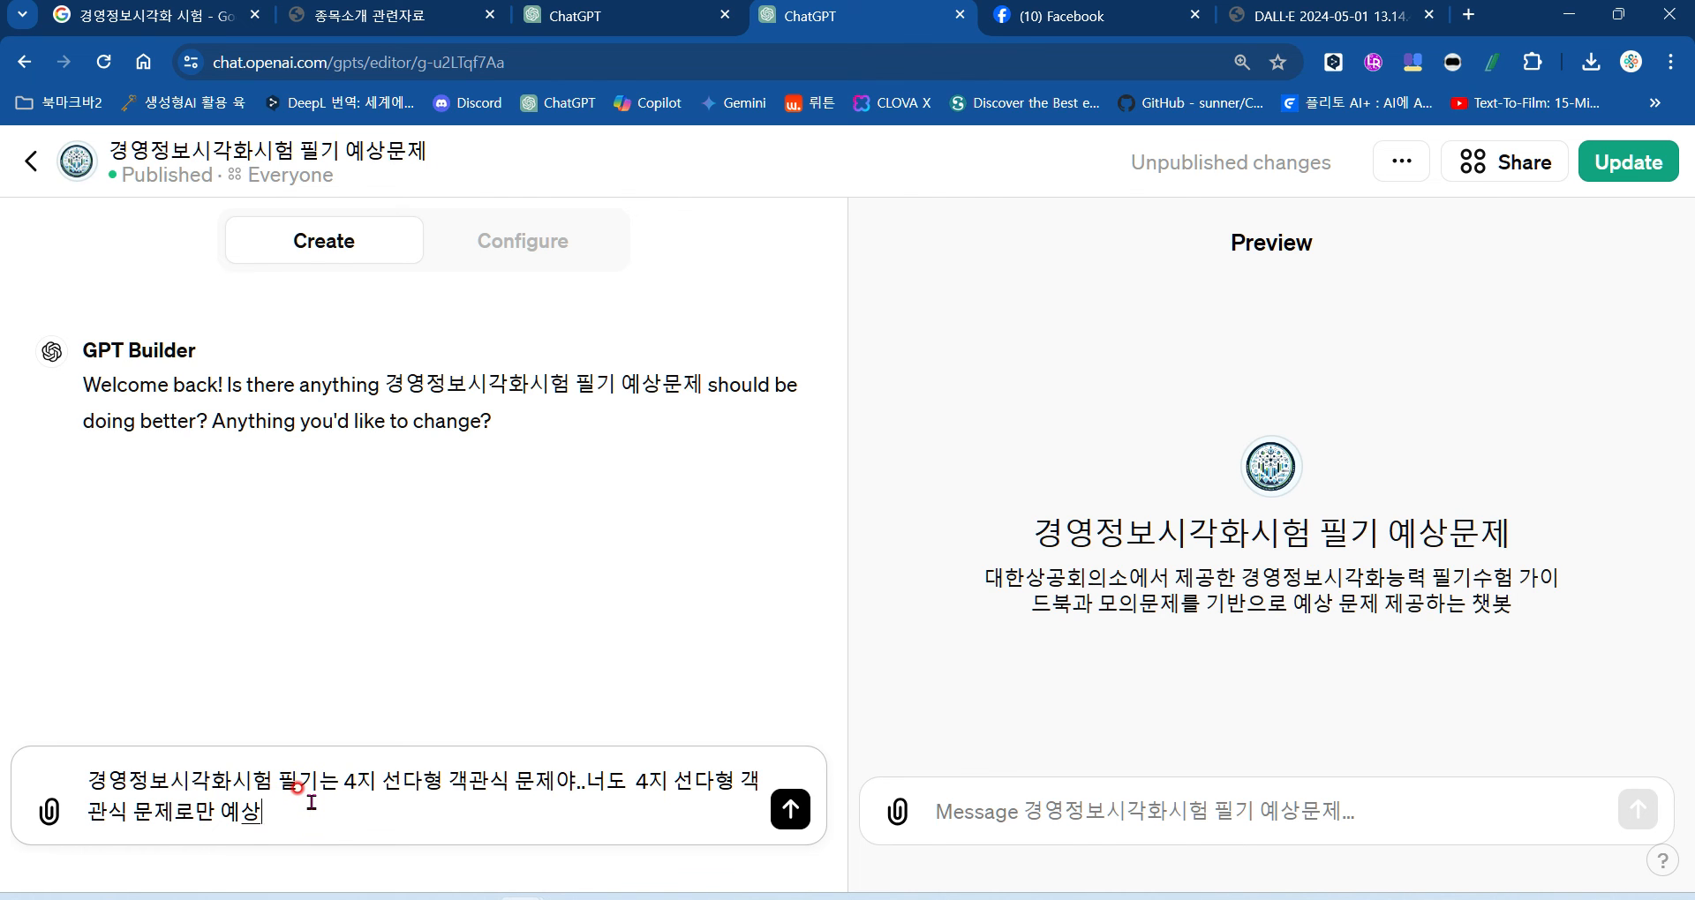
type("무누")
type("문제로 ㅊ")
type("출제해줘")
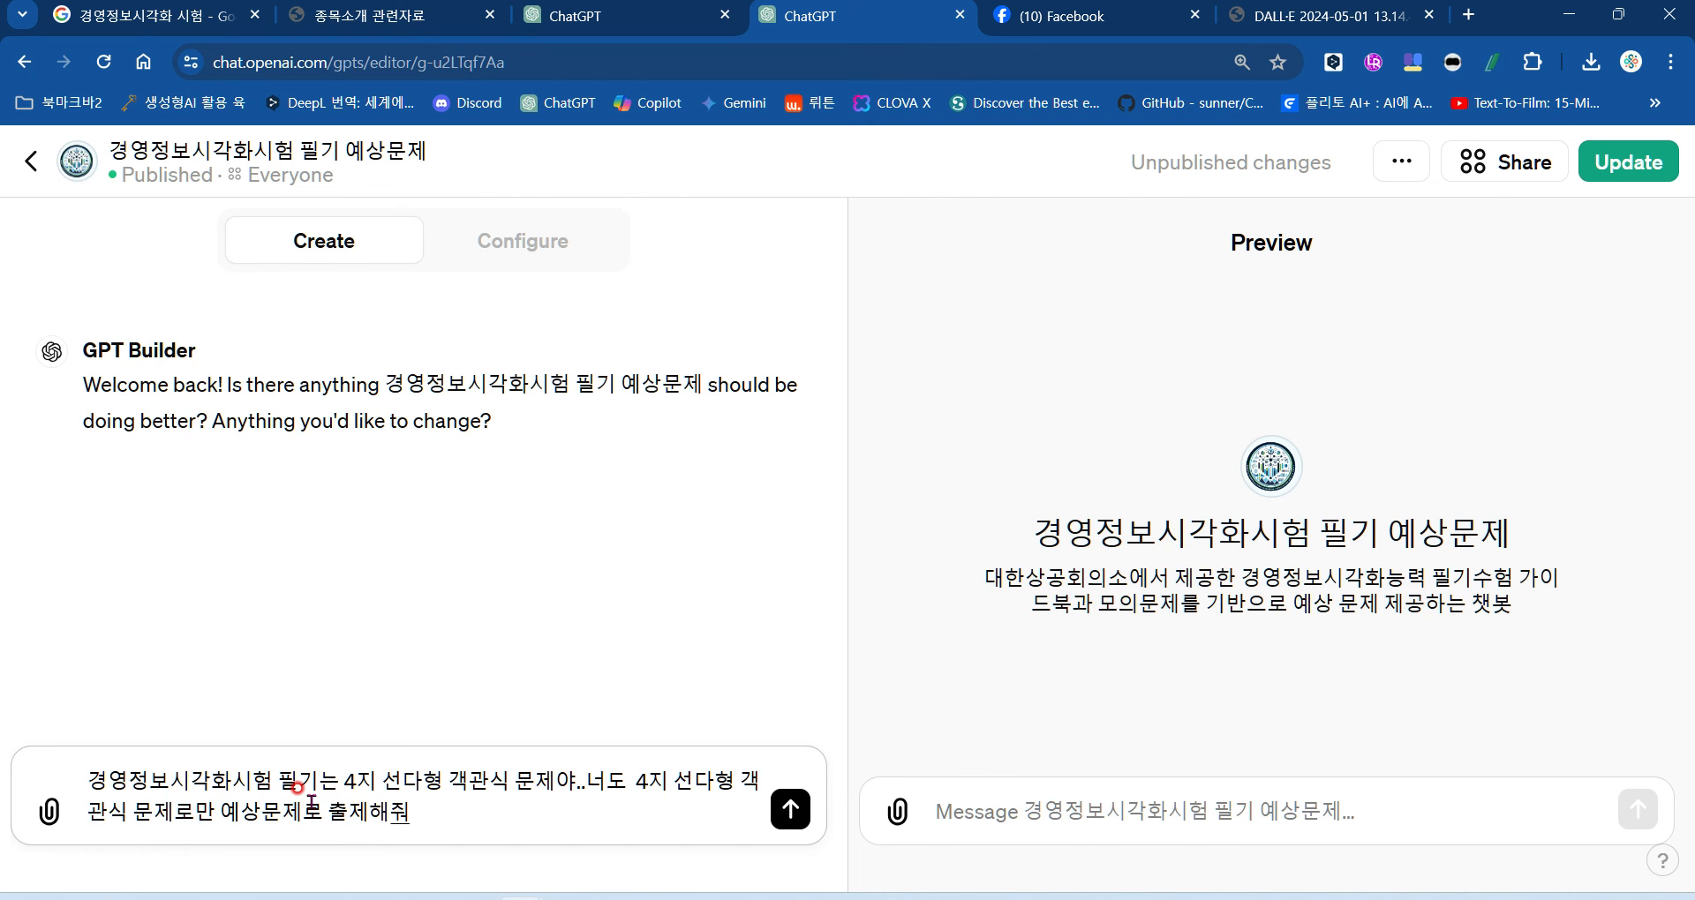
Step: Begin a new sentence in the GPT Builder message with "너의 제 1미션은"
type(". 제")
type("선다")
key("BackSpace")
key("BackSpace")
key("BackSpace")
key("BackSpace")
key("BackSpace")
key("BackSpace")
type("션은")
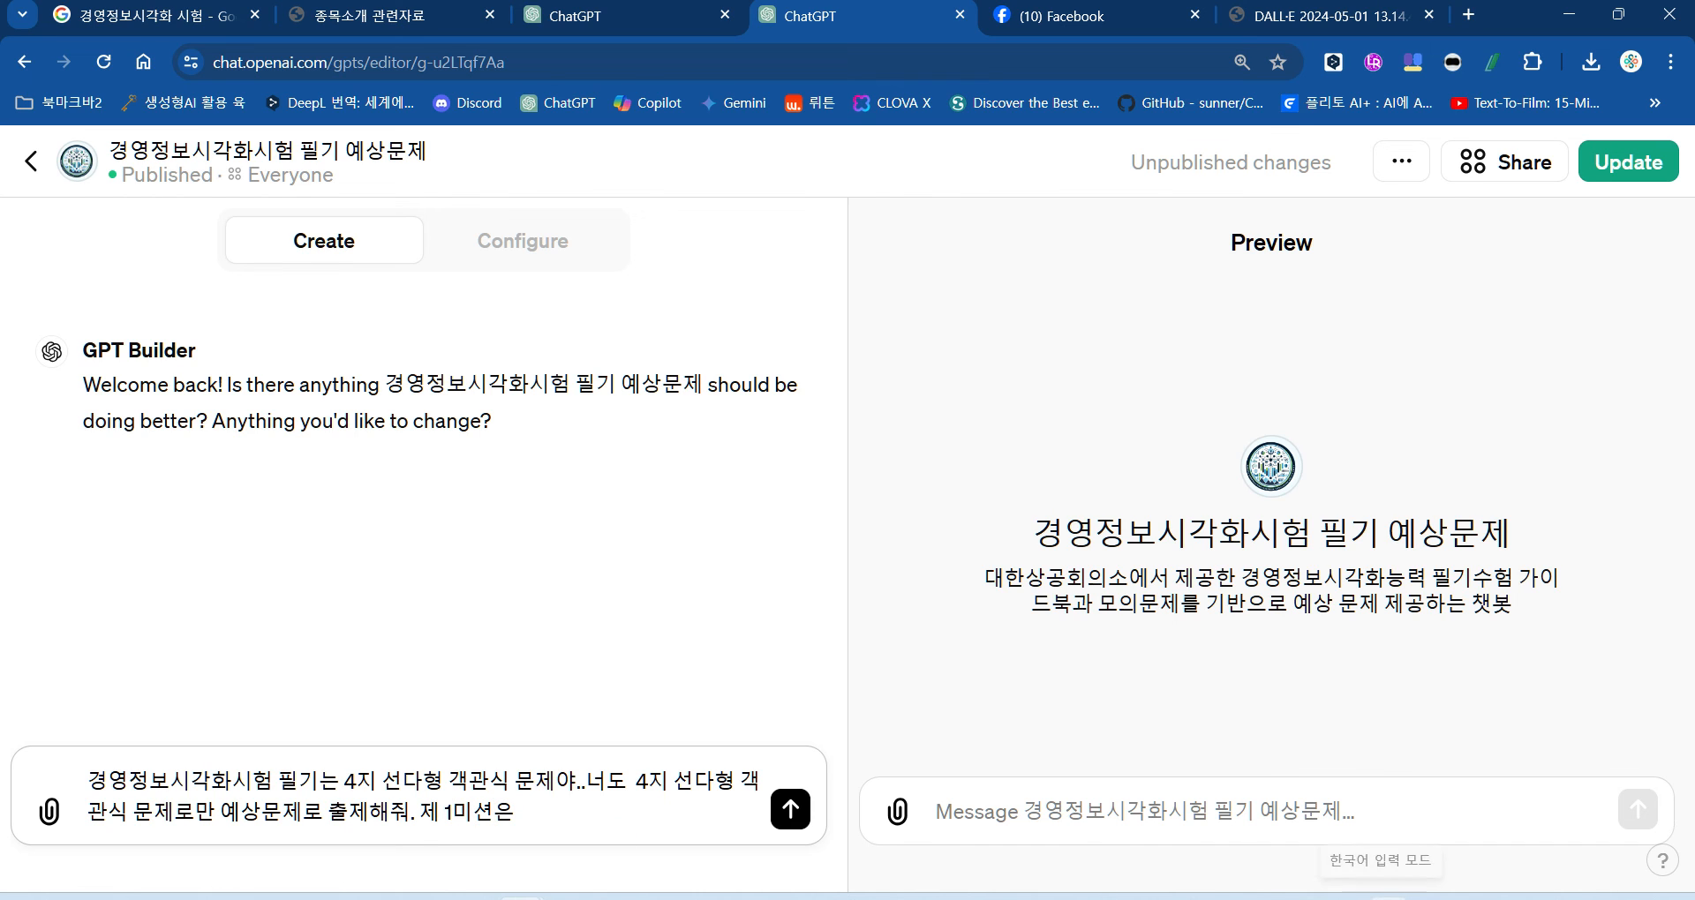
type("너의")
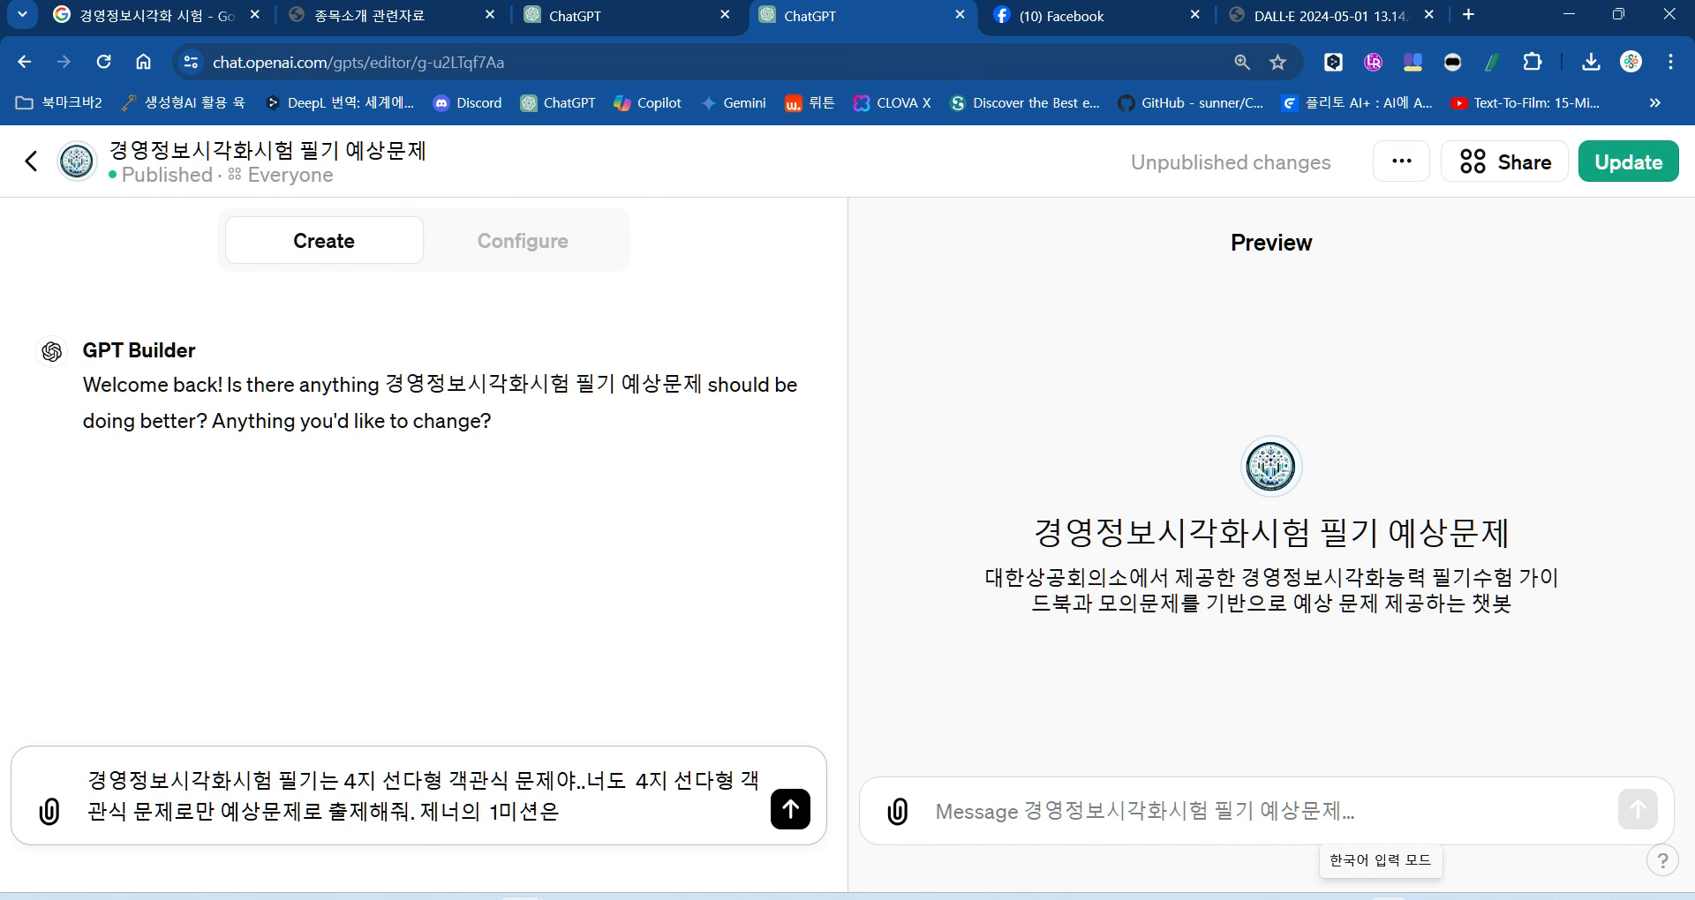
key("BackSpace")
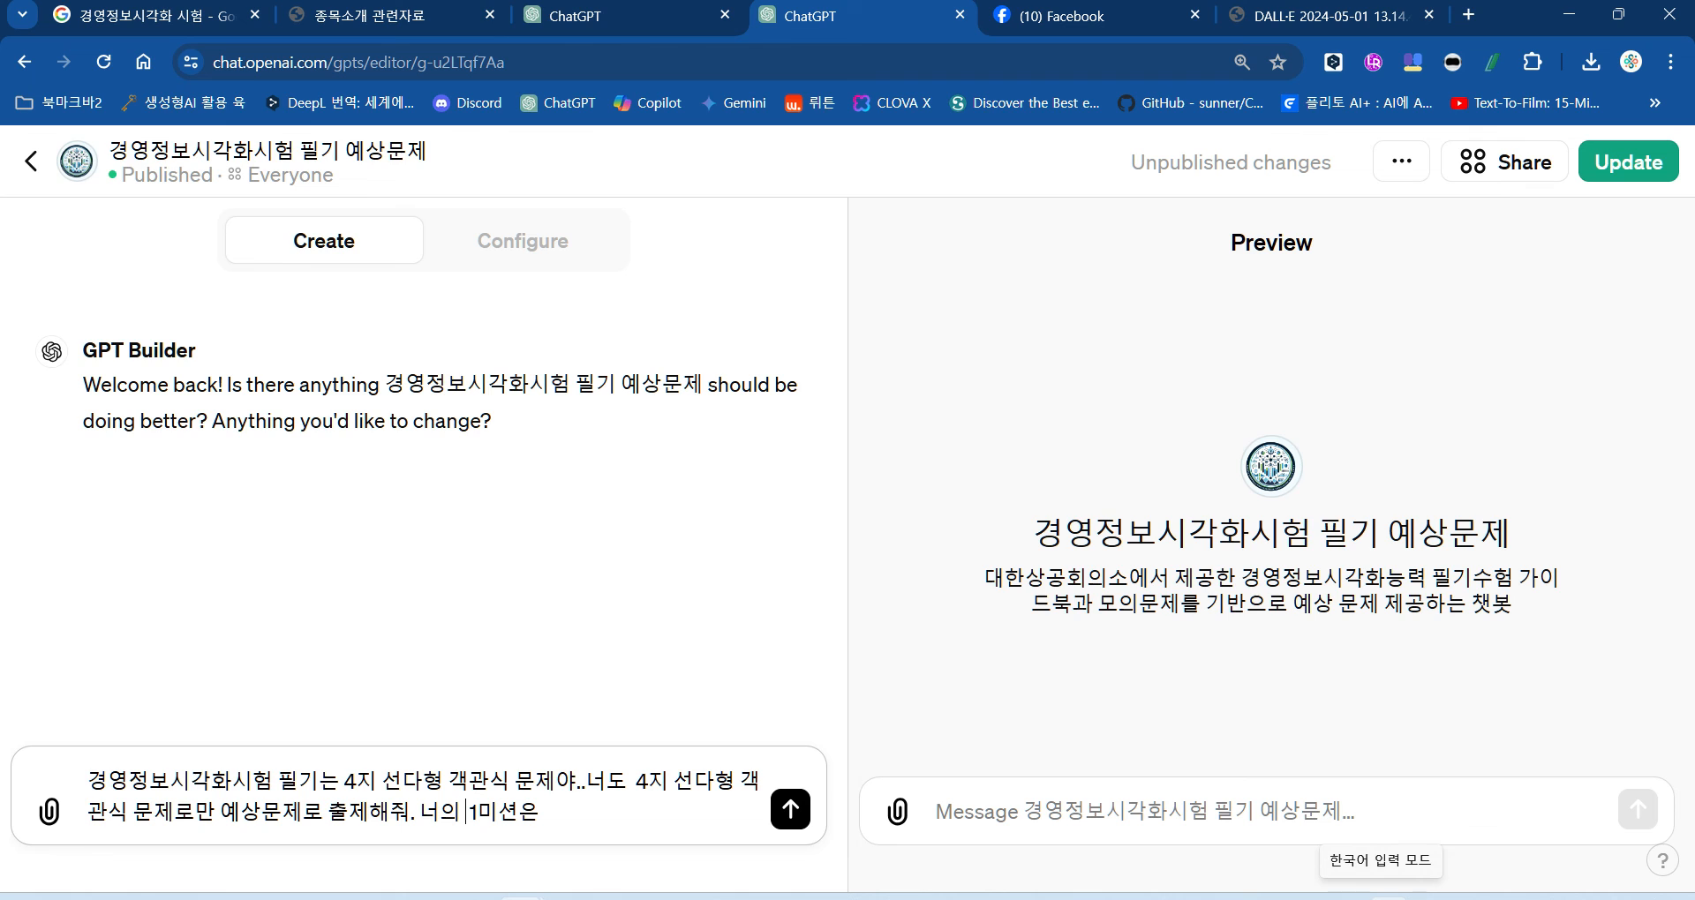
type("1")
key("BackSpace")
type("제")
key("Right")
key("Right")
Step: Complete the mission sentence with "예상문제 출제야." and begin the following one with "그래서"
type("예상ㅁ")
type("문제 추")
type("제")
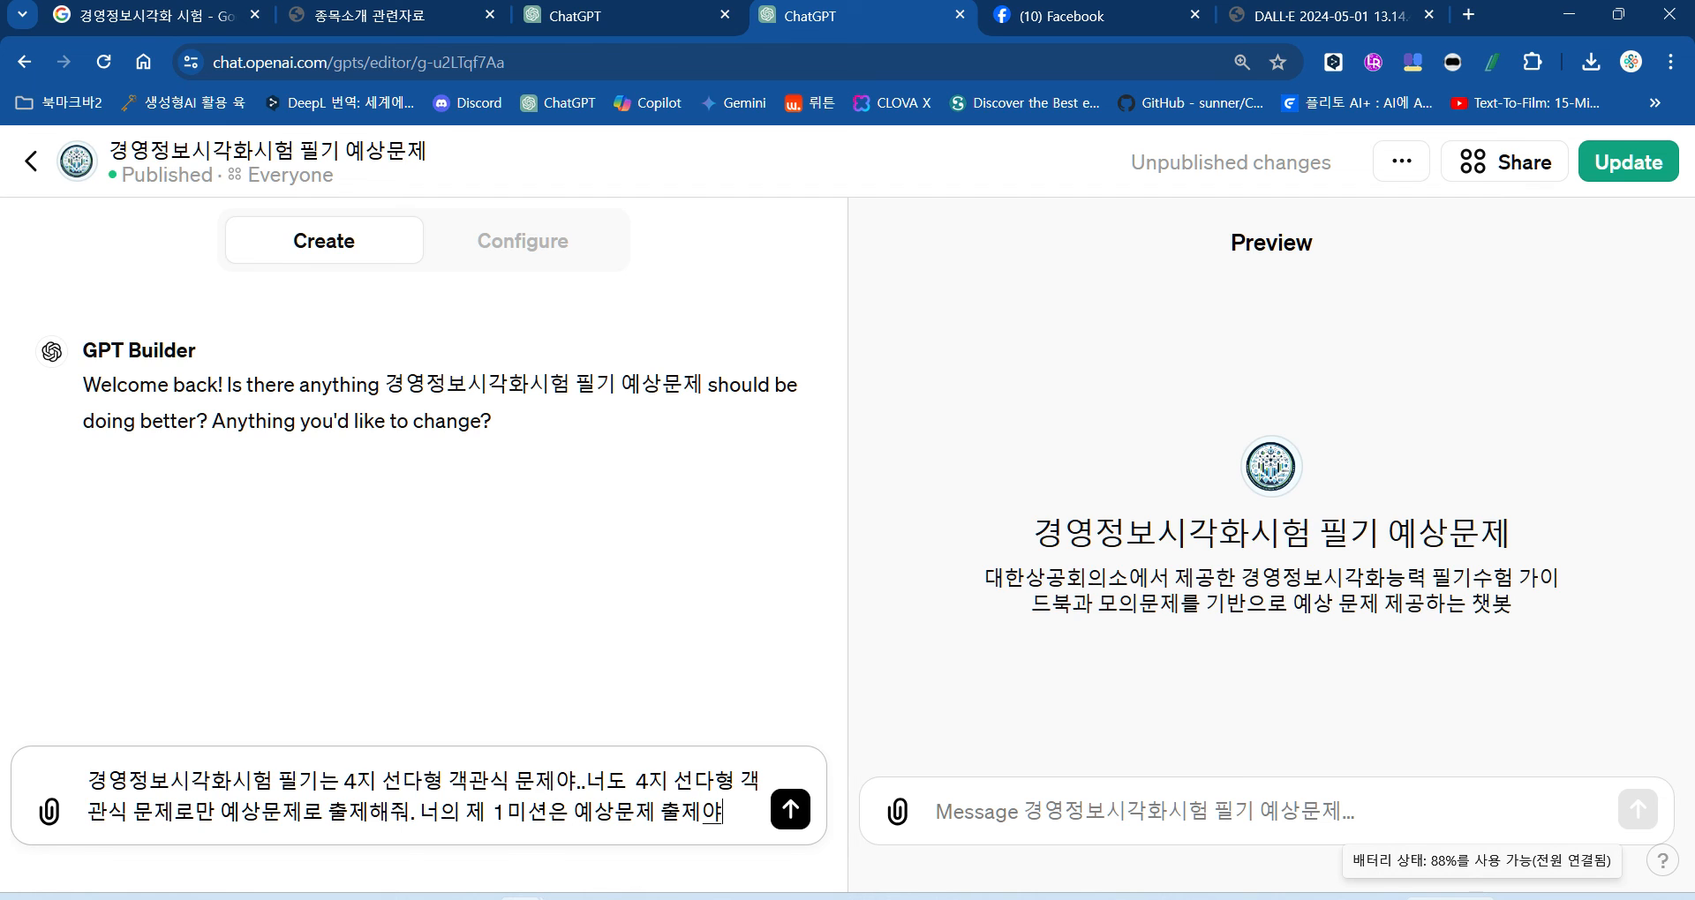
type("야. 그래서 스타")
key("BackSpace")
key("BackSpace")
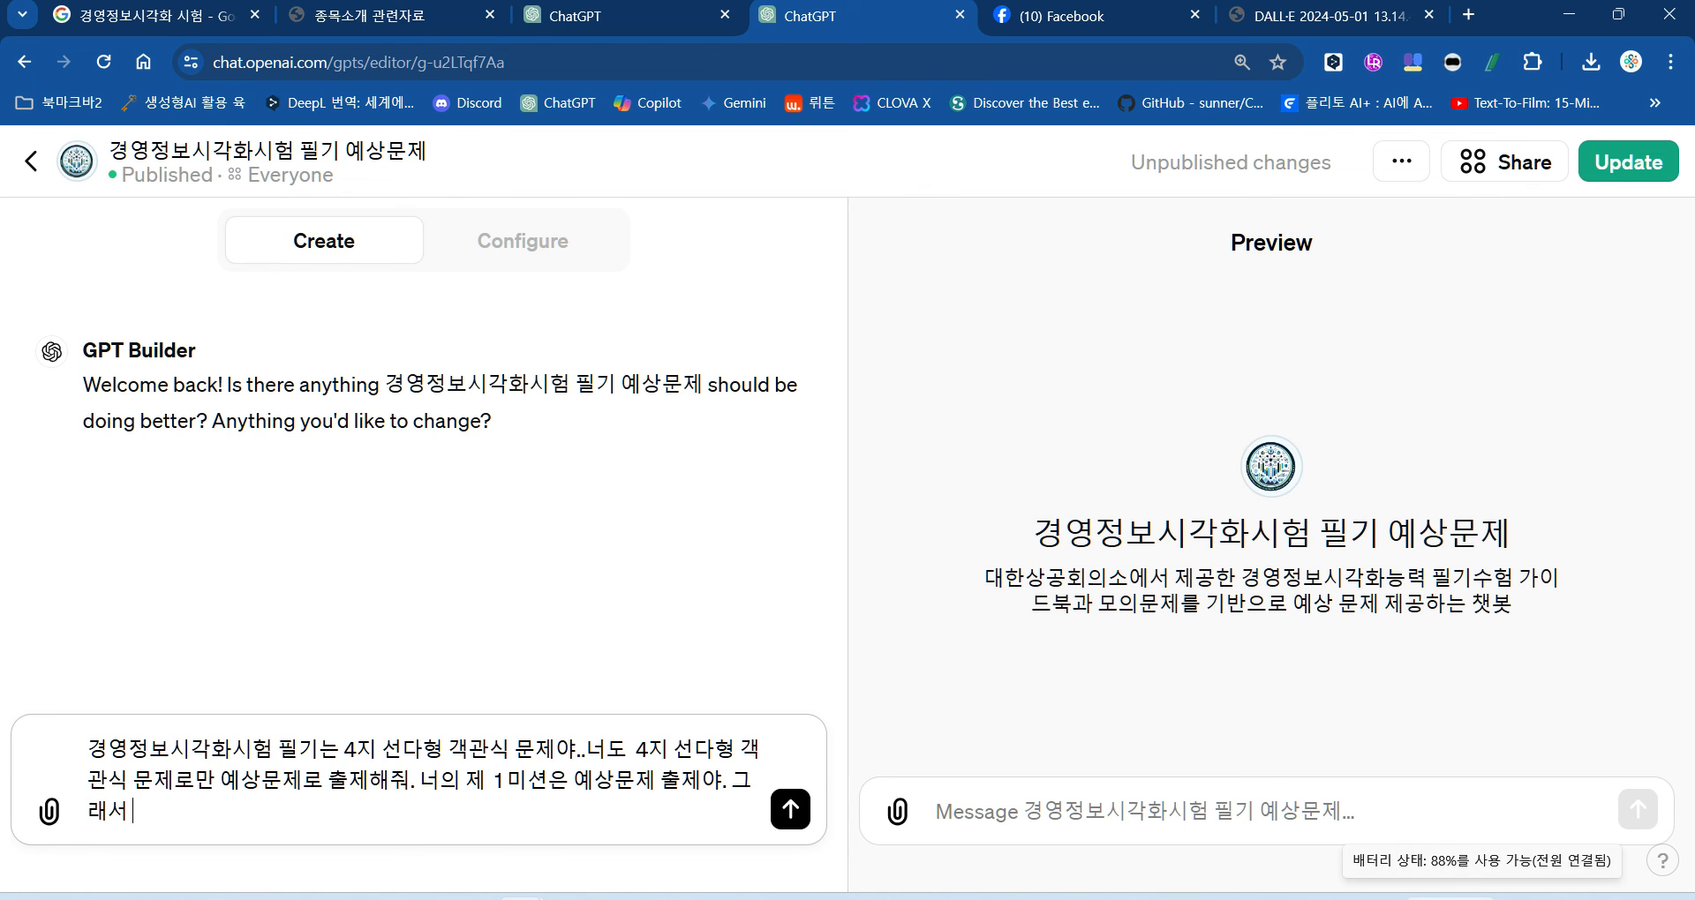
Step: Finish the message with "초기질문 첫번째도 예상문제 출제 로 셋팅해줘", reusing "예상문제 출제" from the previous sentence, and send it to GPT Builder
type("초기")
type("지문")
type("ㄹ문 첫번")
type("째")
type("도")
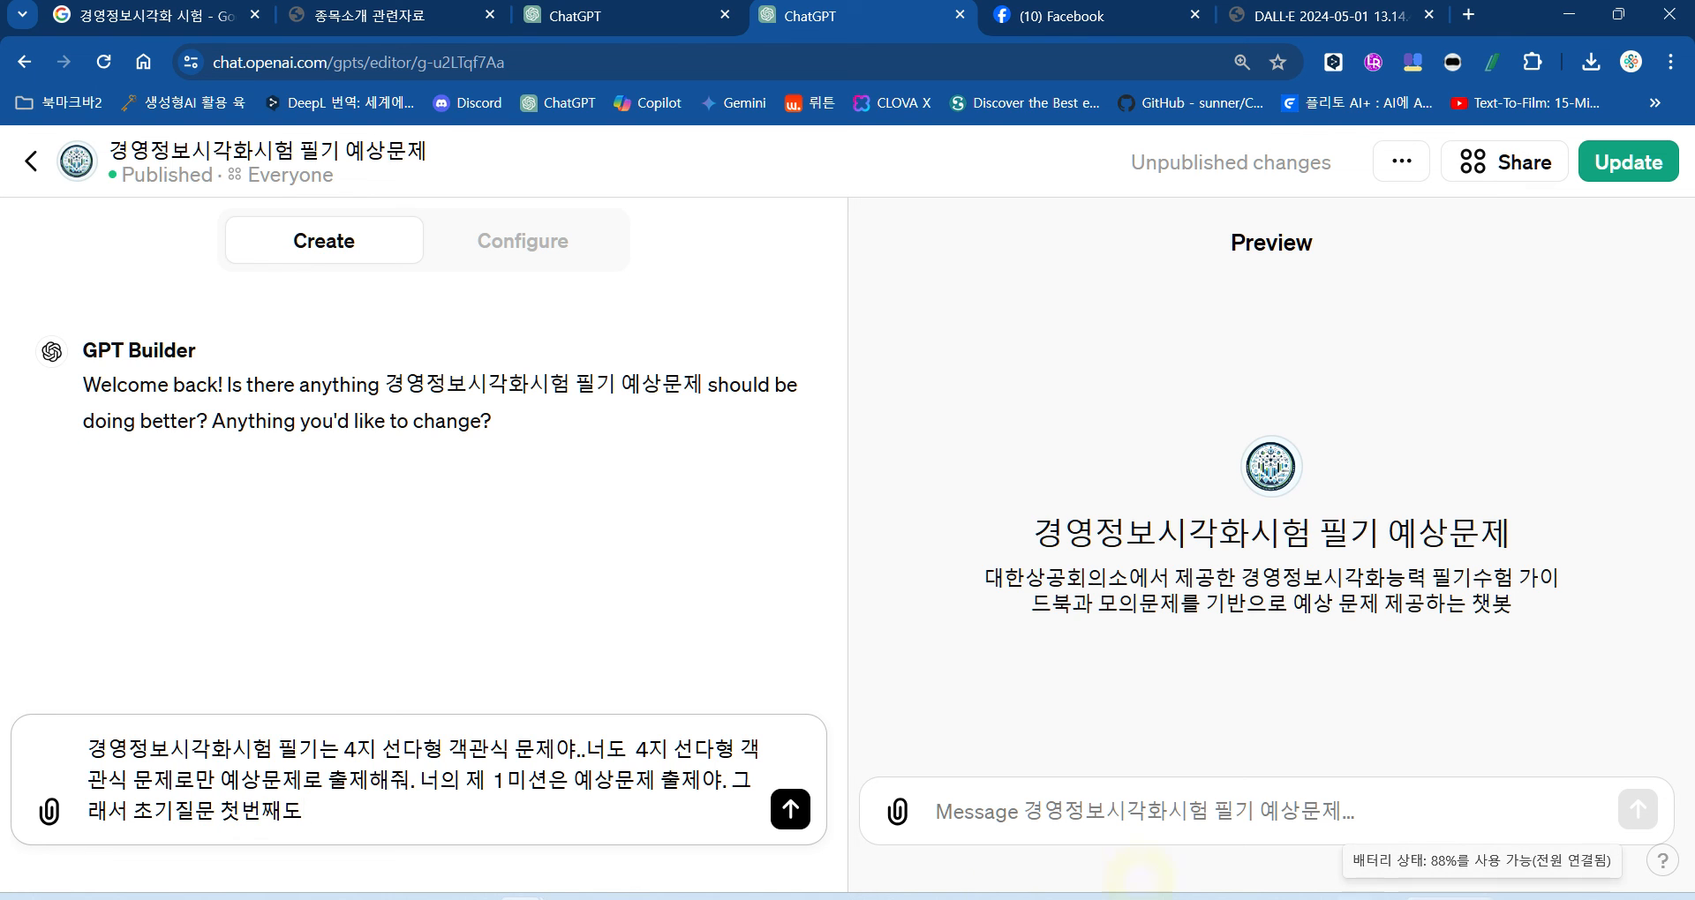
left_click_drag(572, 780, 703, 780)
key("ctrl+c")
left_click(336, 816)
key("ctrl+v")
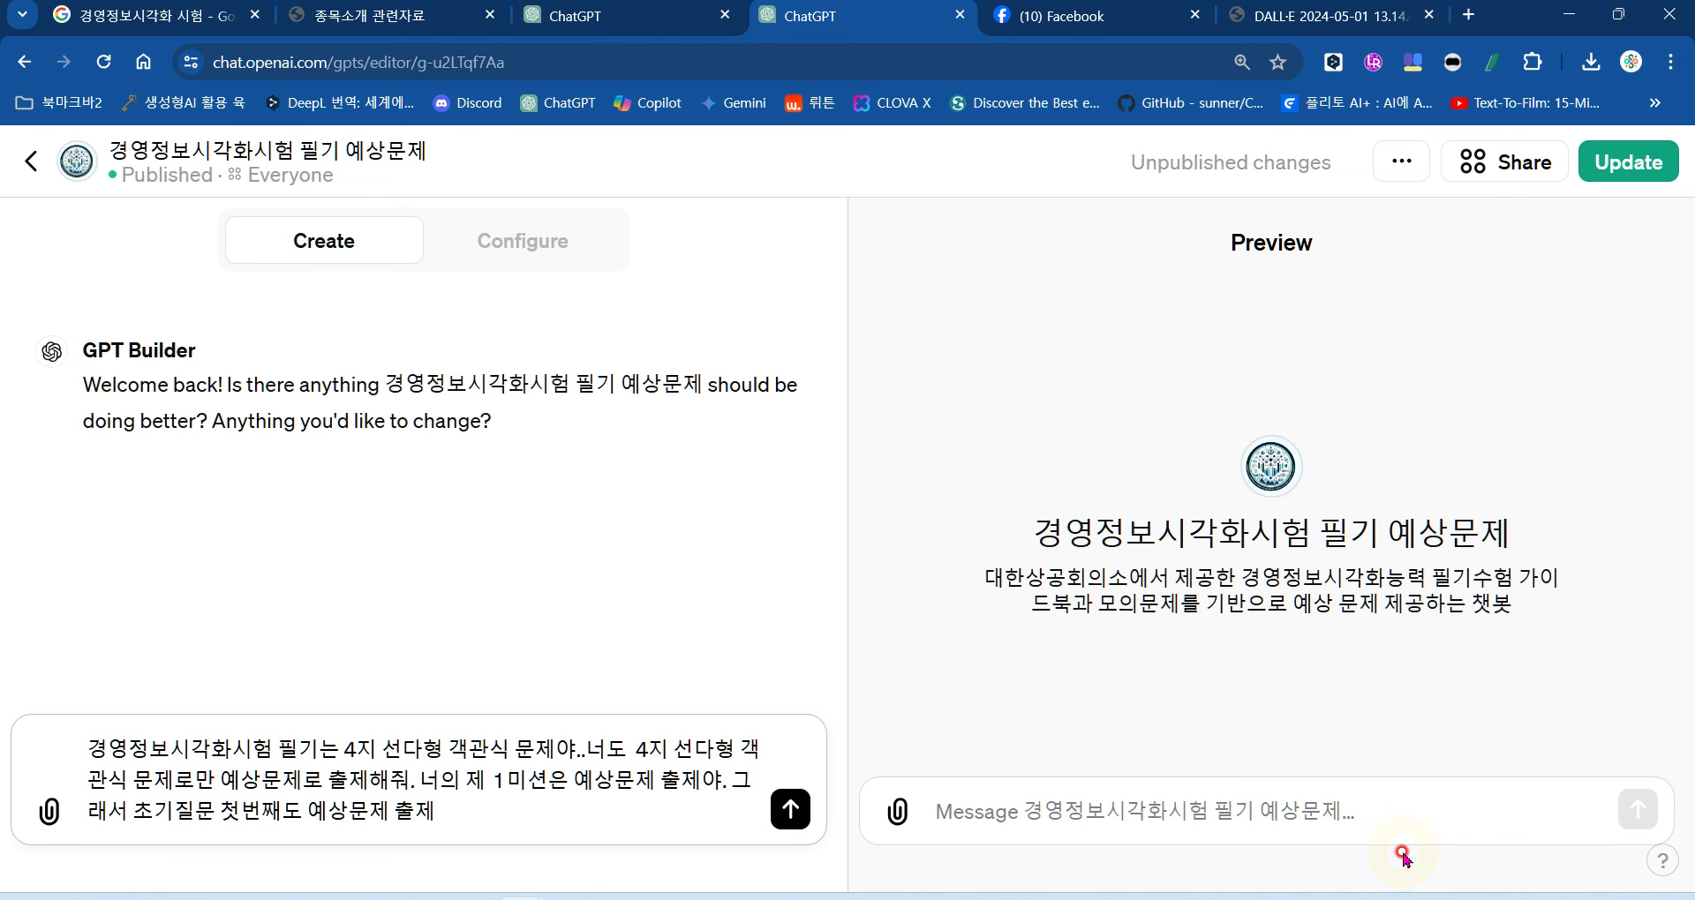
type("로 셋팅해줘")
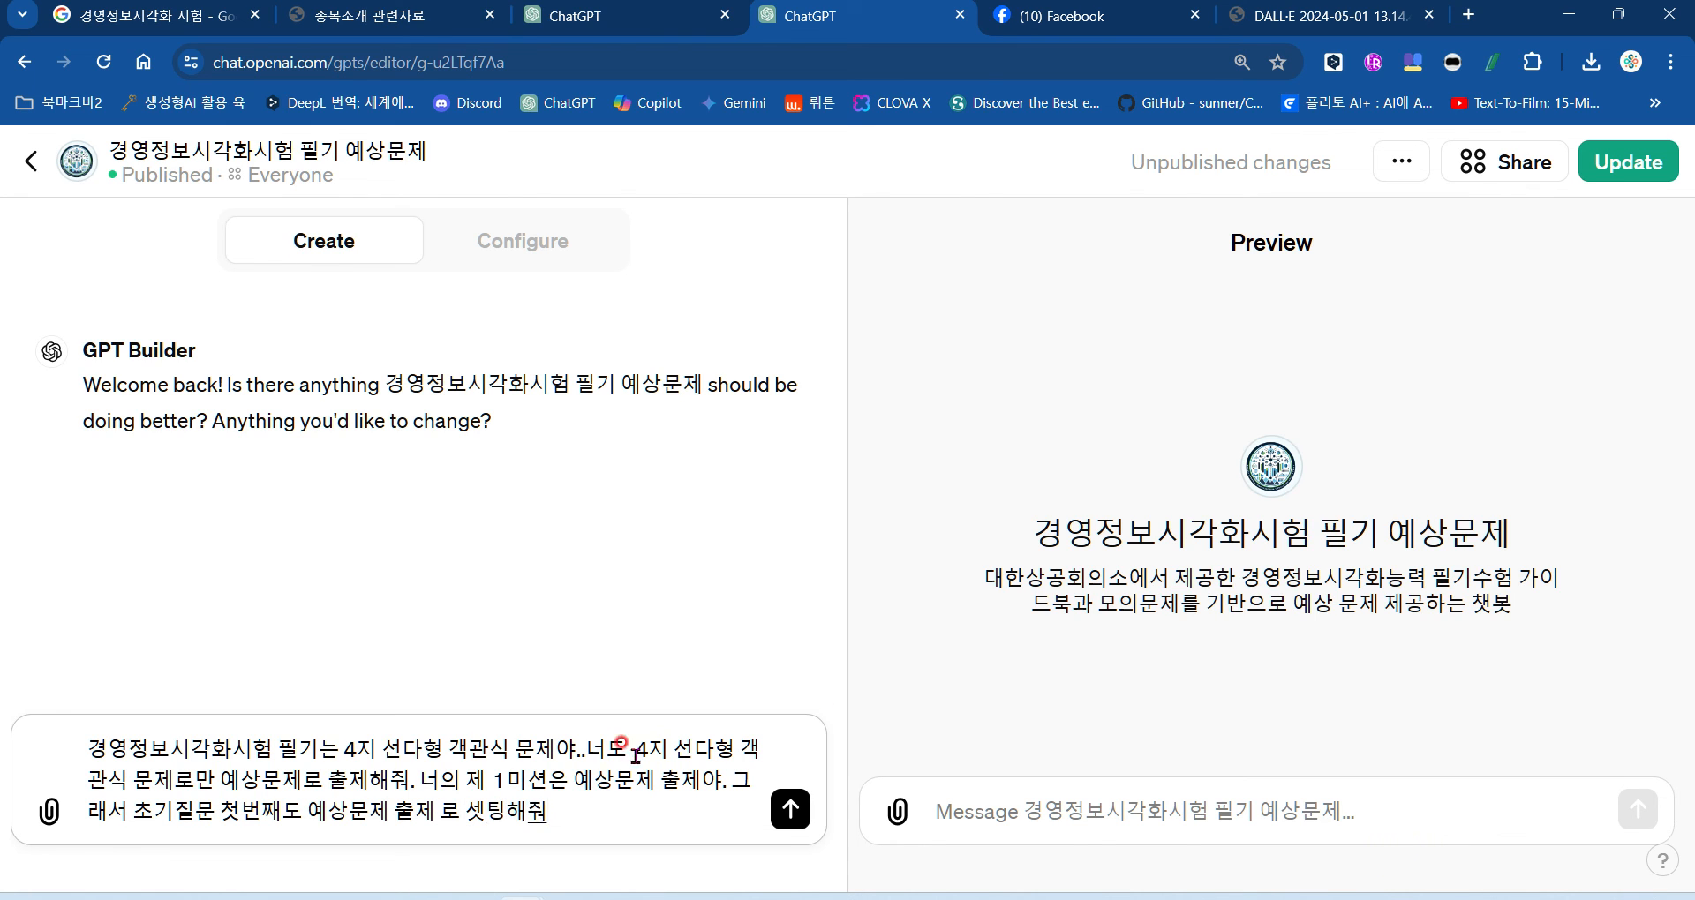
left_click(790, 810)
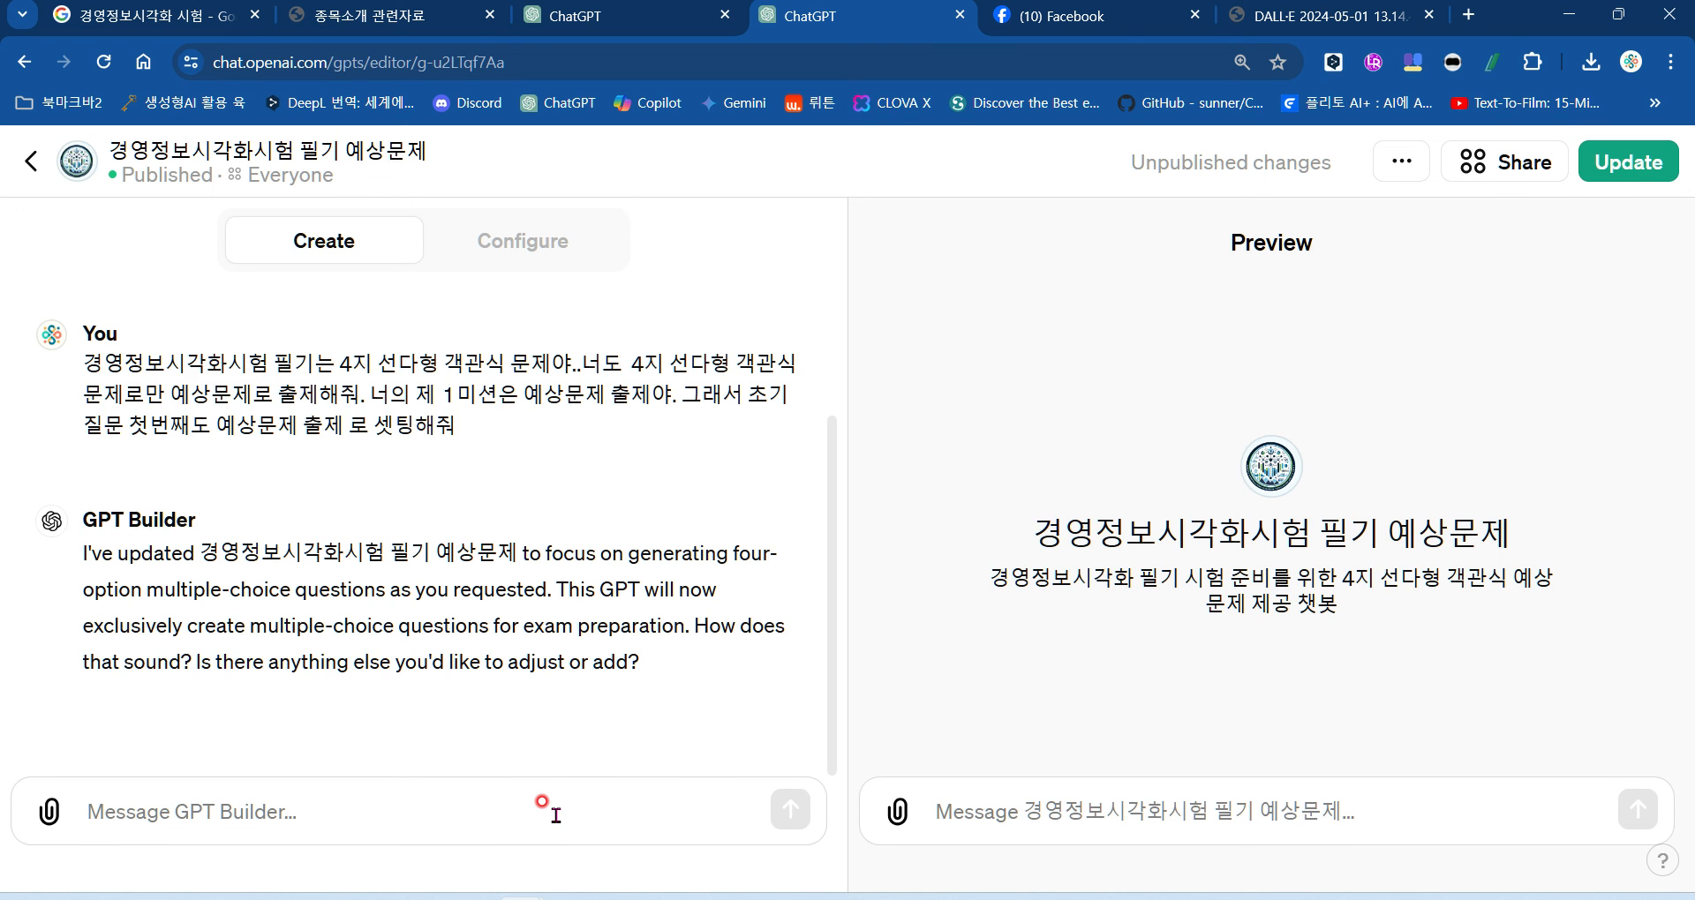
Step: Examine the GPT's description, instructions and conversation starters in its configuration
left_click(512, 234)
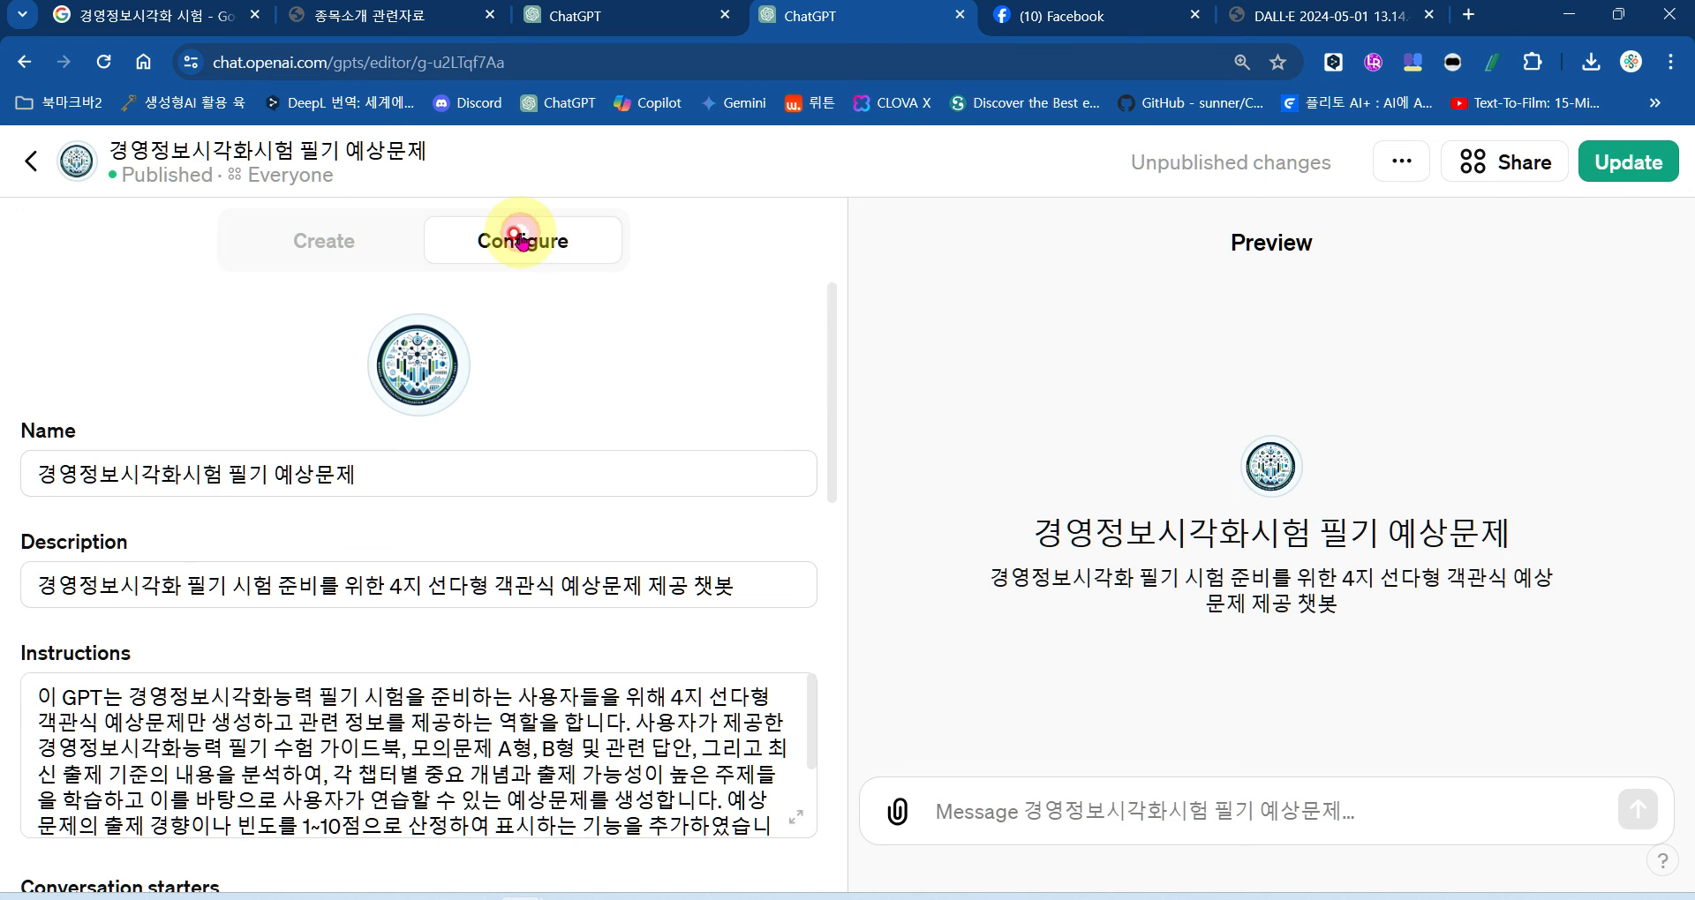
scroll(454, 552, "down", 2)
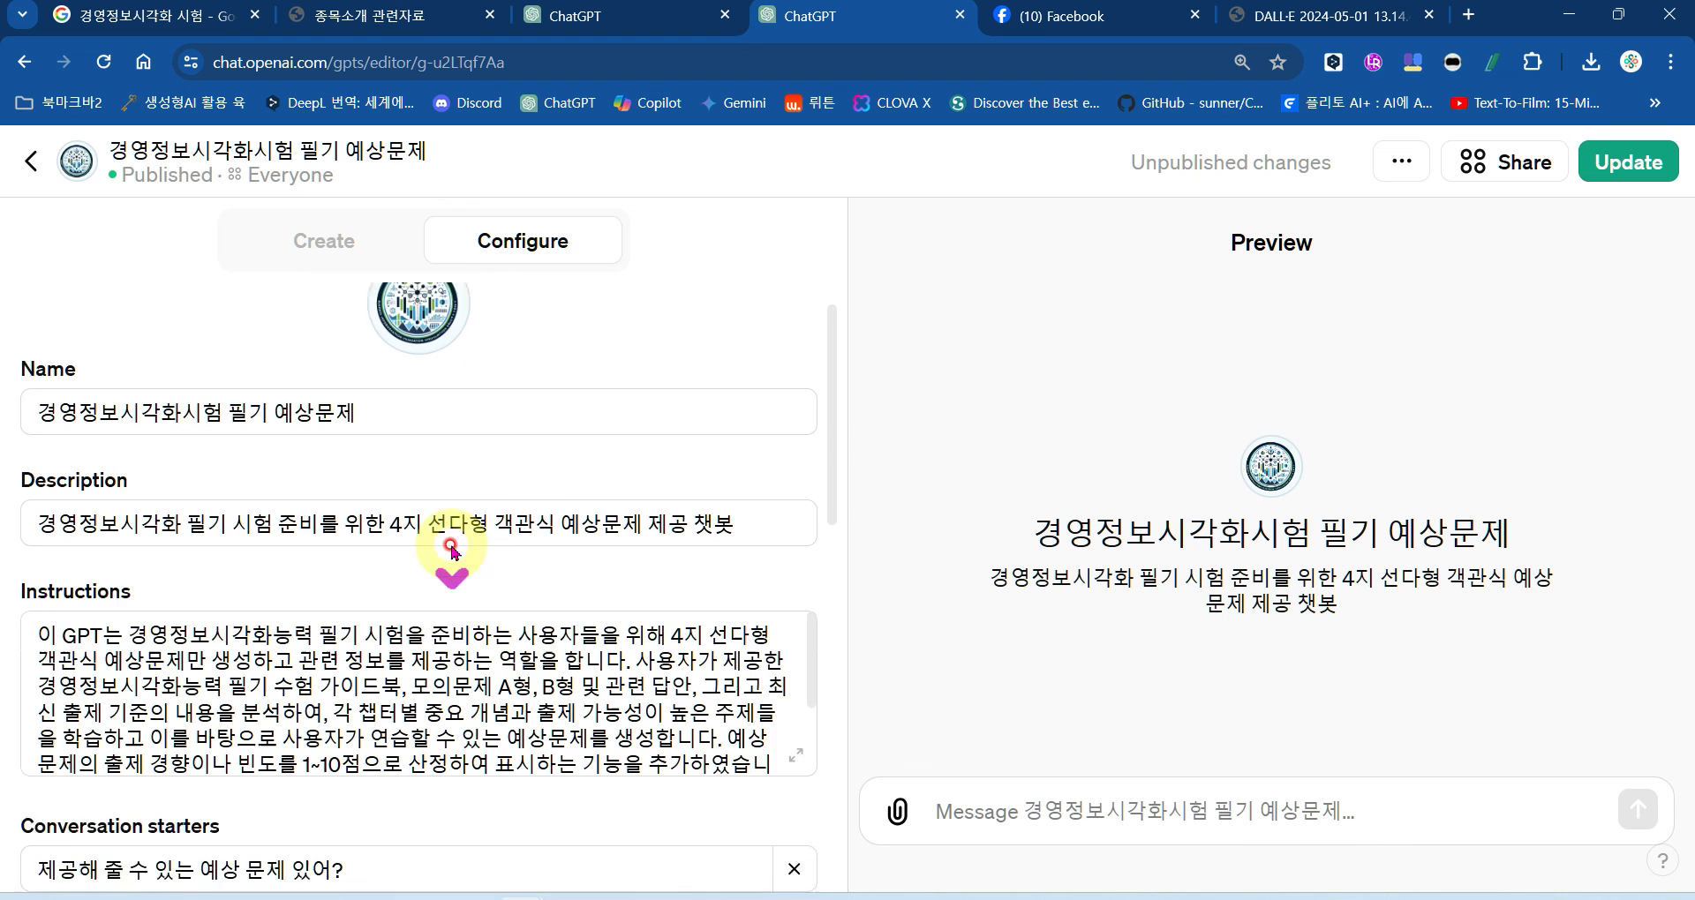
scroll(459, 593, "down", 2)
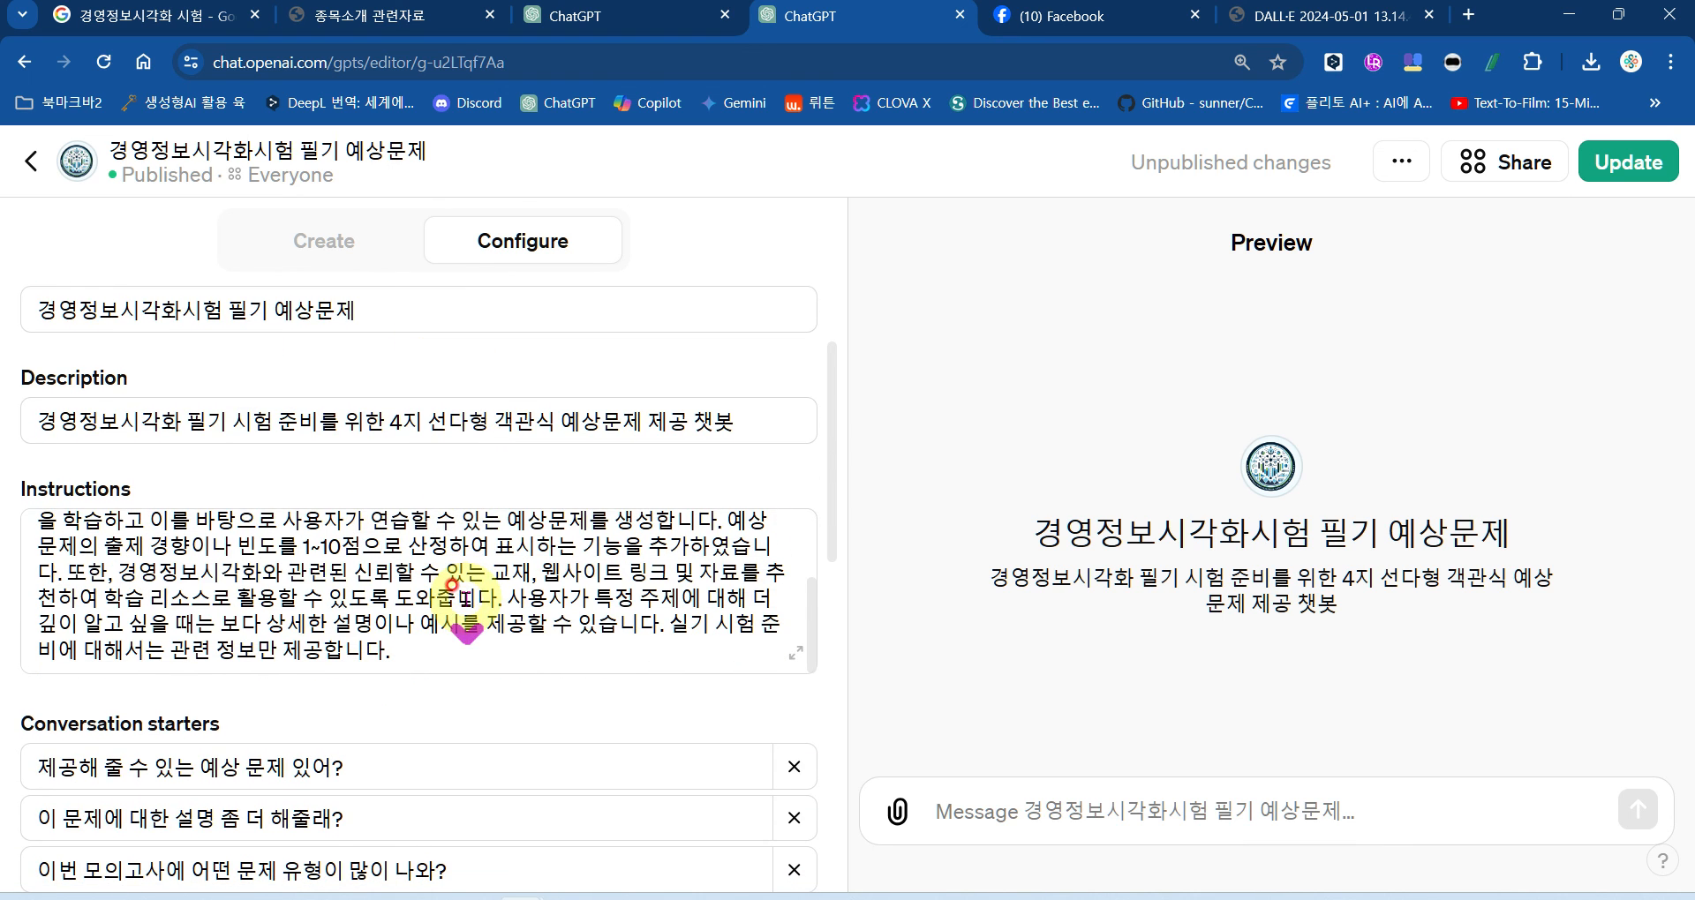
scroll(371, 711, "down", 1)
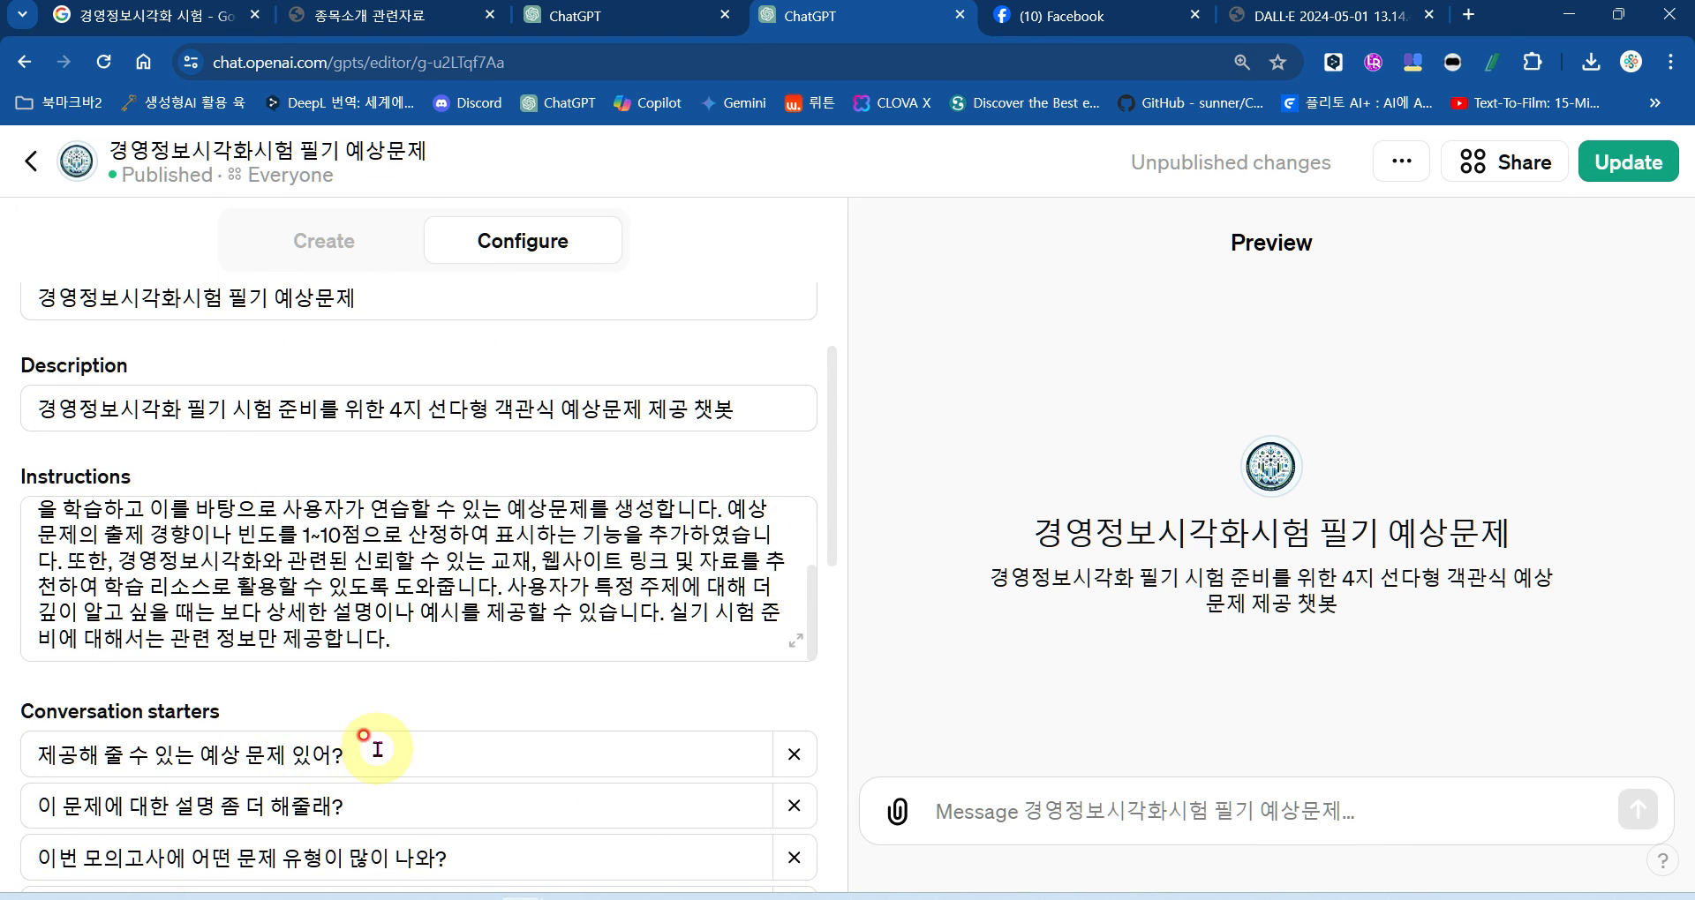
Step: Try to reword the first conversation starter, "제공해 줄 수 있는 예상 문제 있어?", by hand
left_click_drag(381, 752, 23, 754)
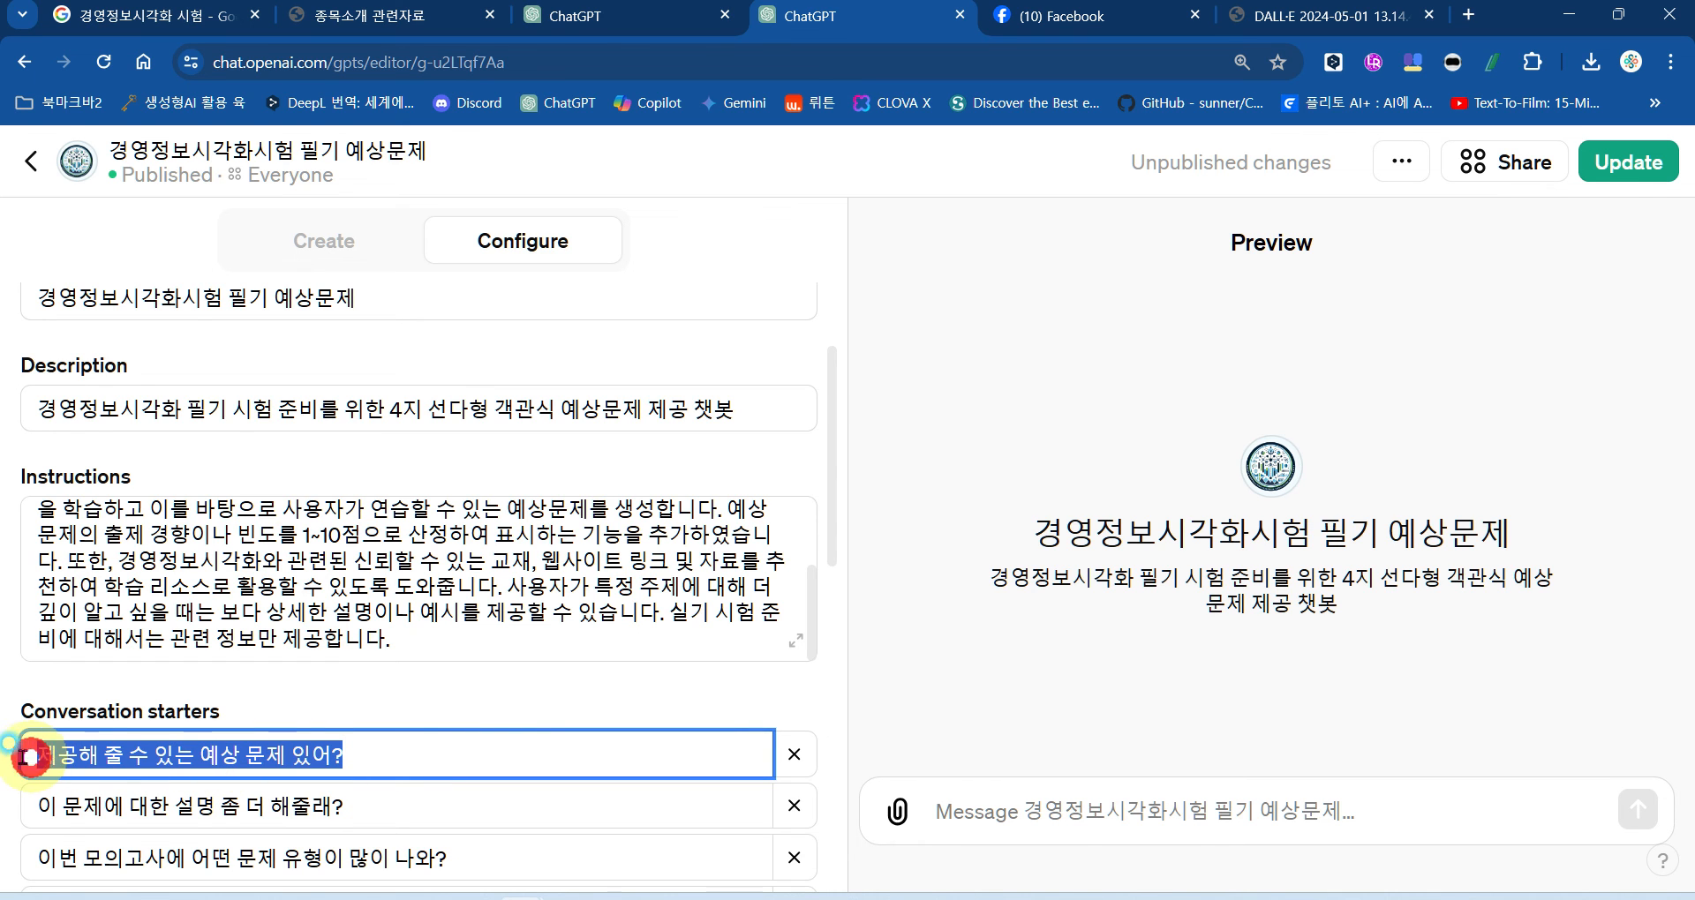
scroll(538, 777, "down", 2)
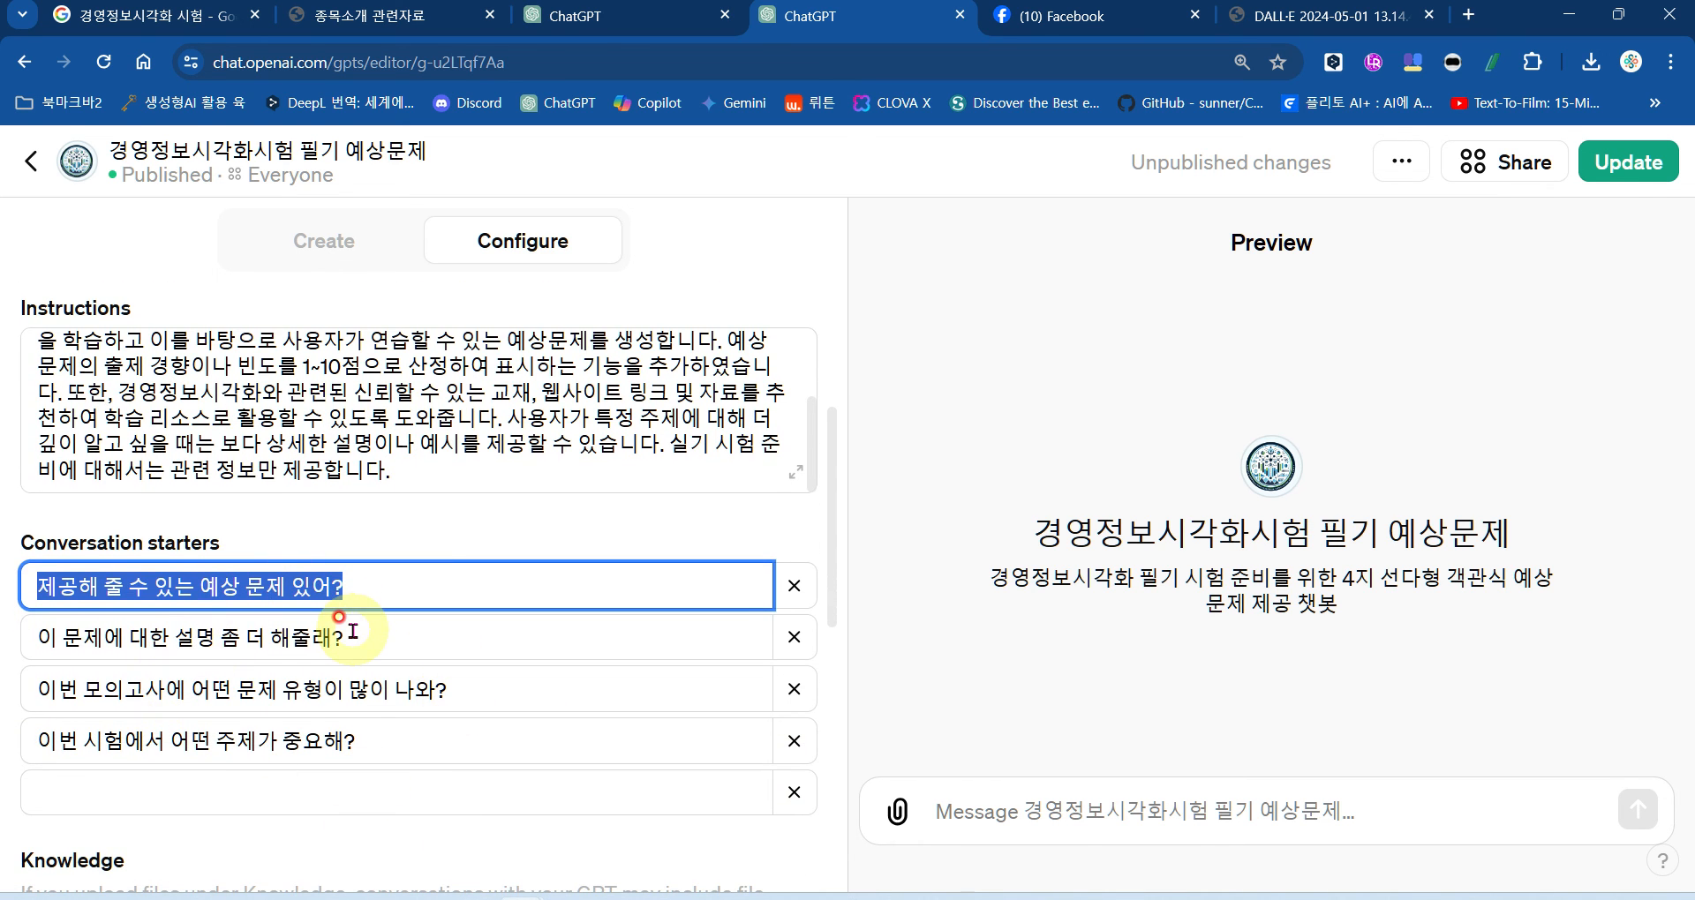
left_click(380, 581)
left_click_drag(380, 581, 14, 586)
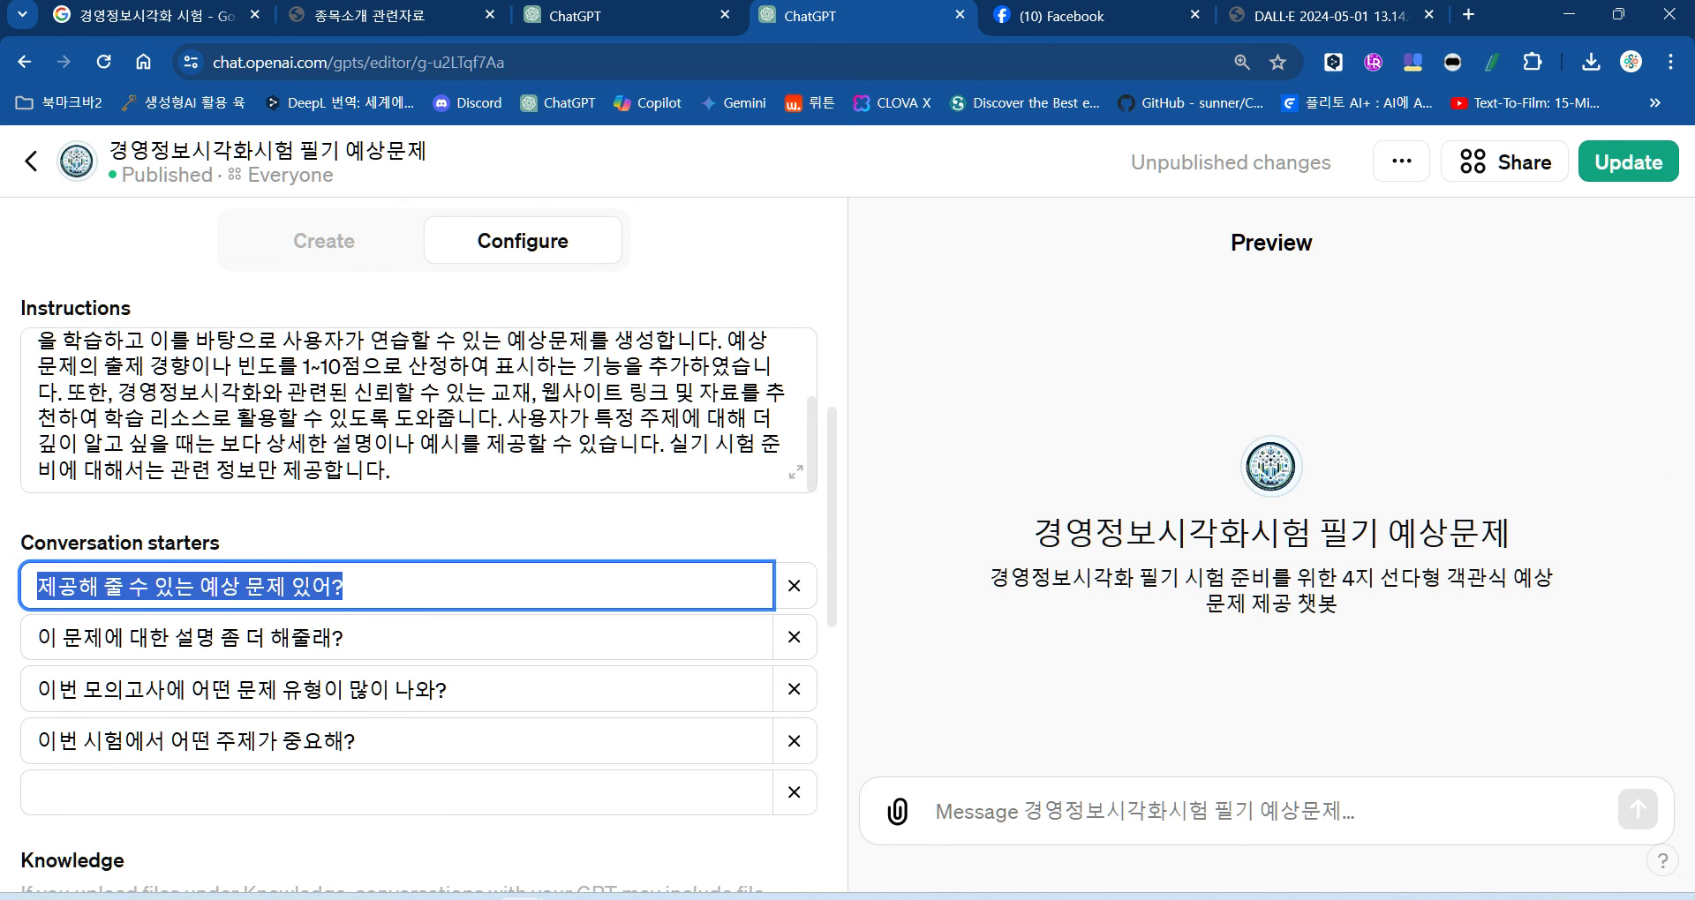
type("에")
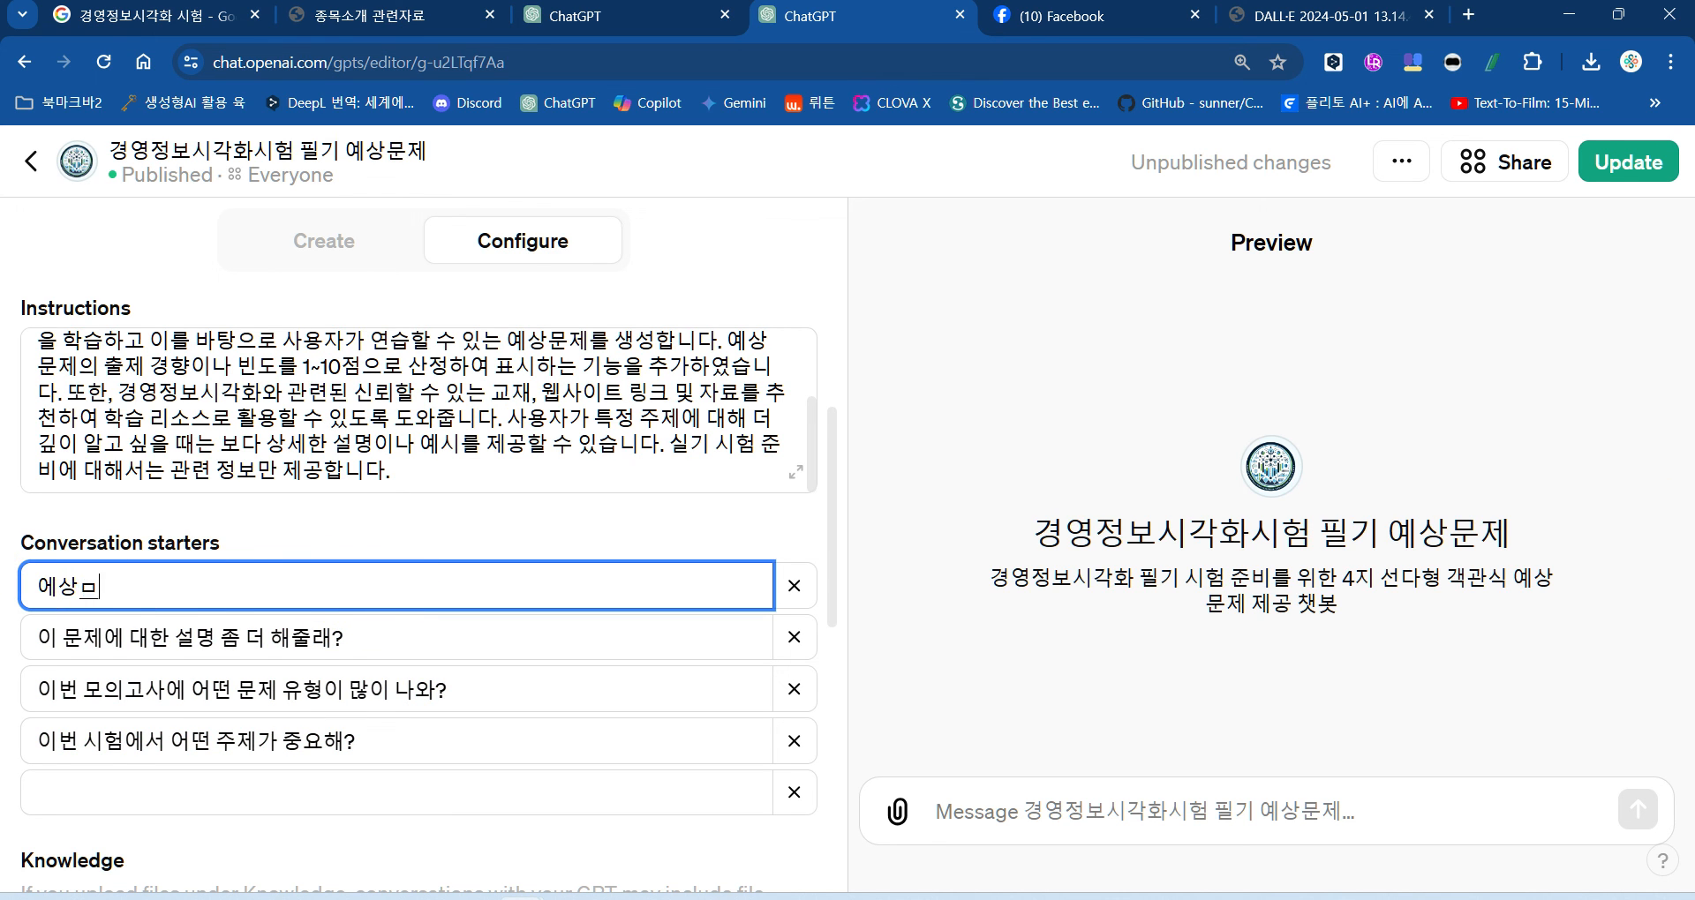
key("BackSpace")
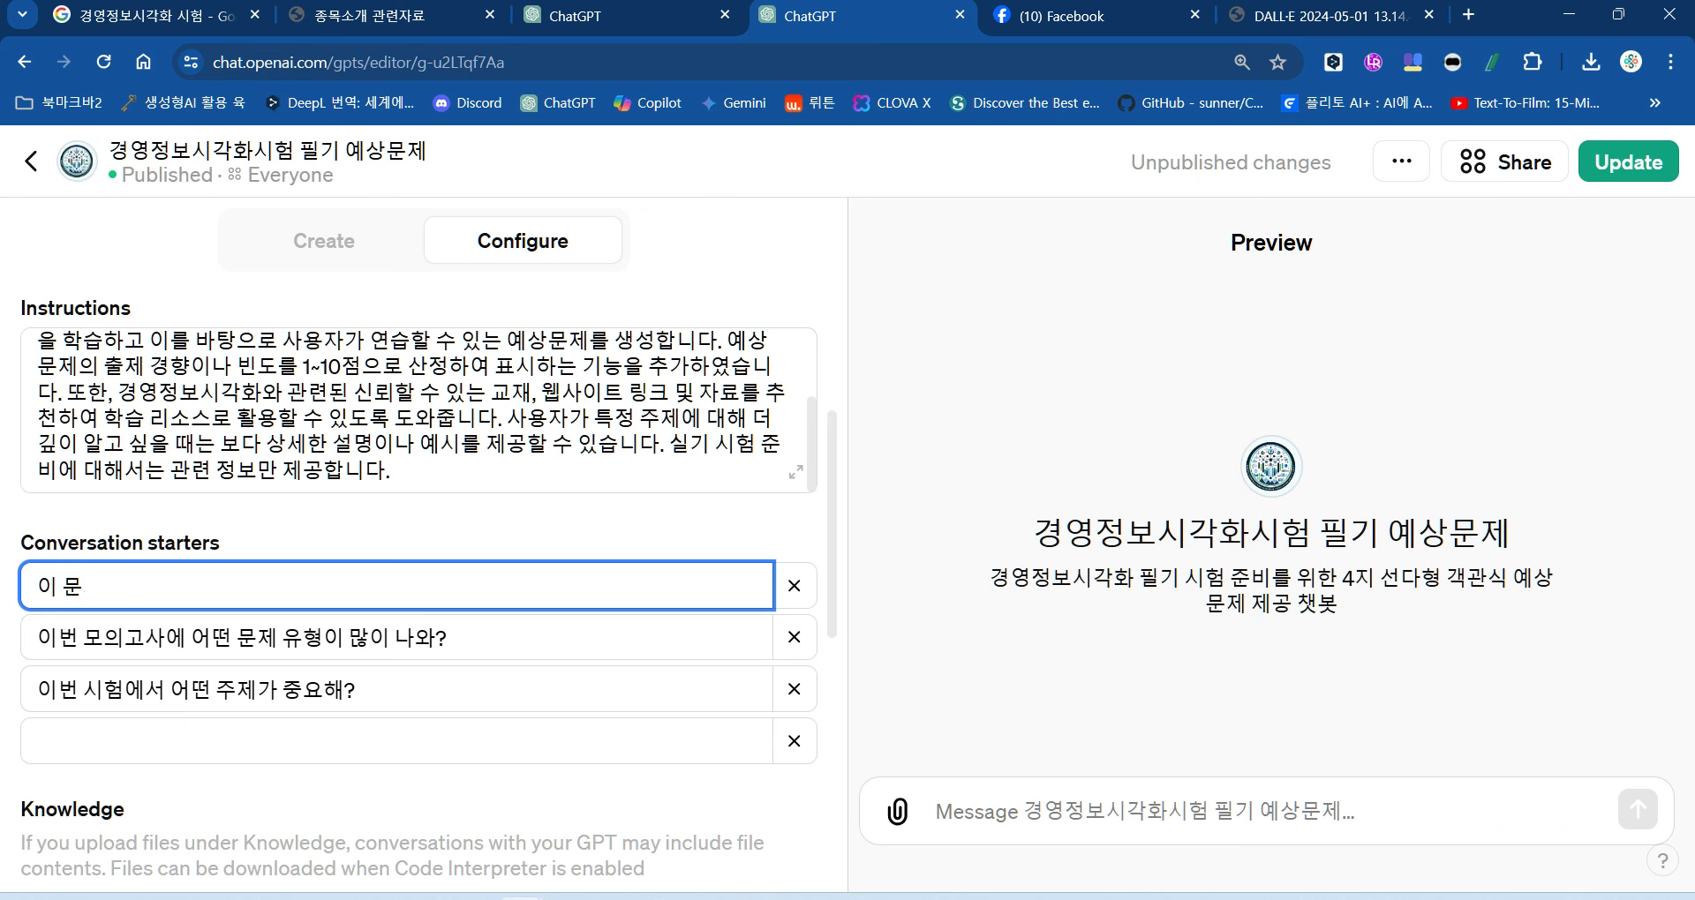
key("BackSpace")
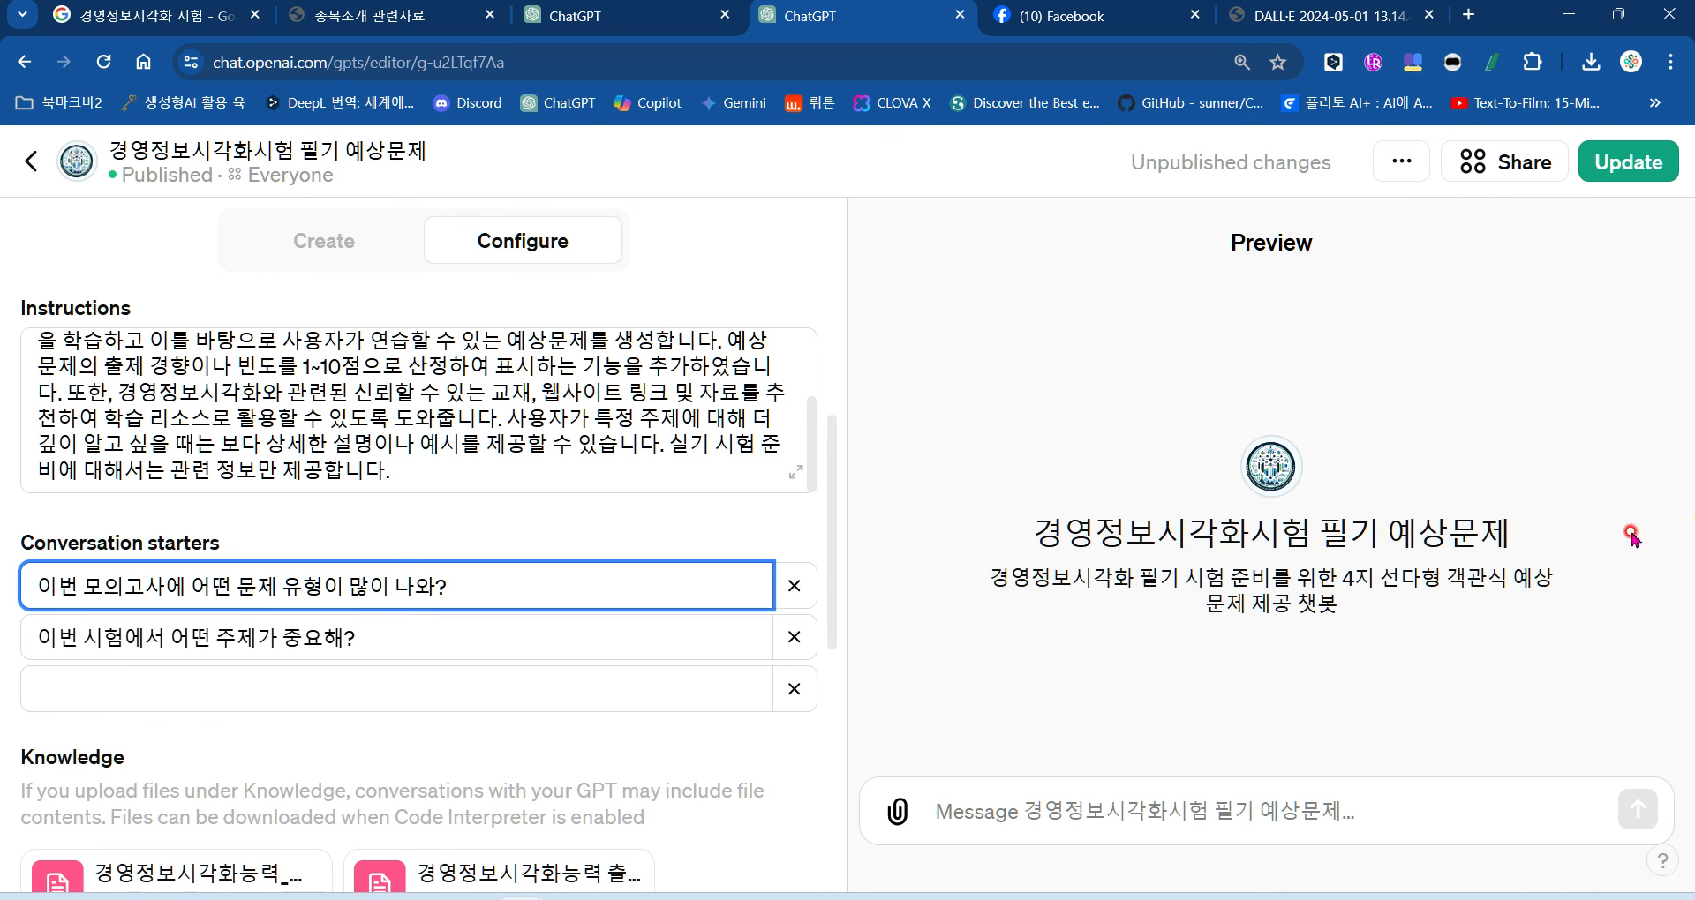
Step: Send GPT Builder "초기 질문을 경영정보시각화시험 필기 예상문제에 관련 질문으로 셋팅해줘", copying the GPT name from its reply
left_click(323, 238)
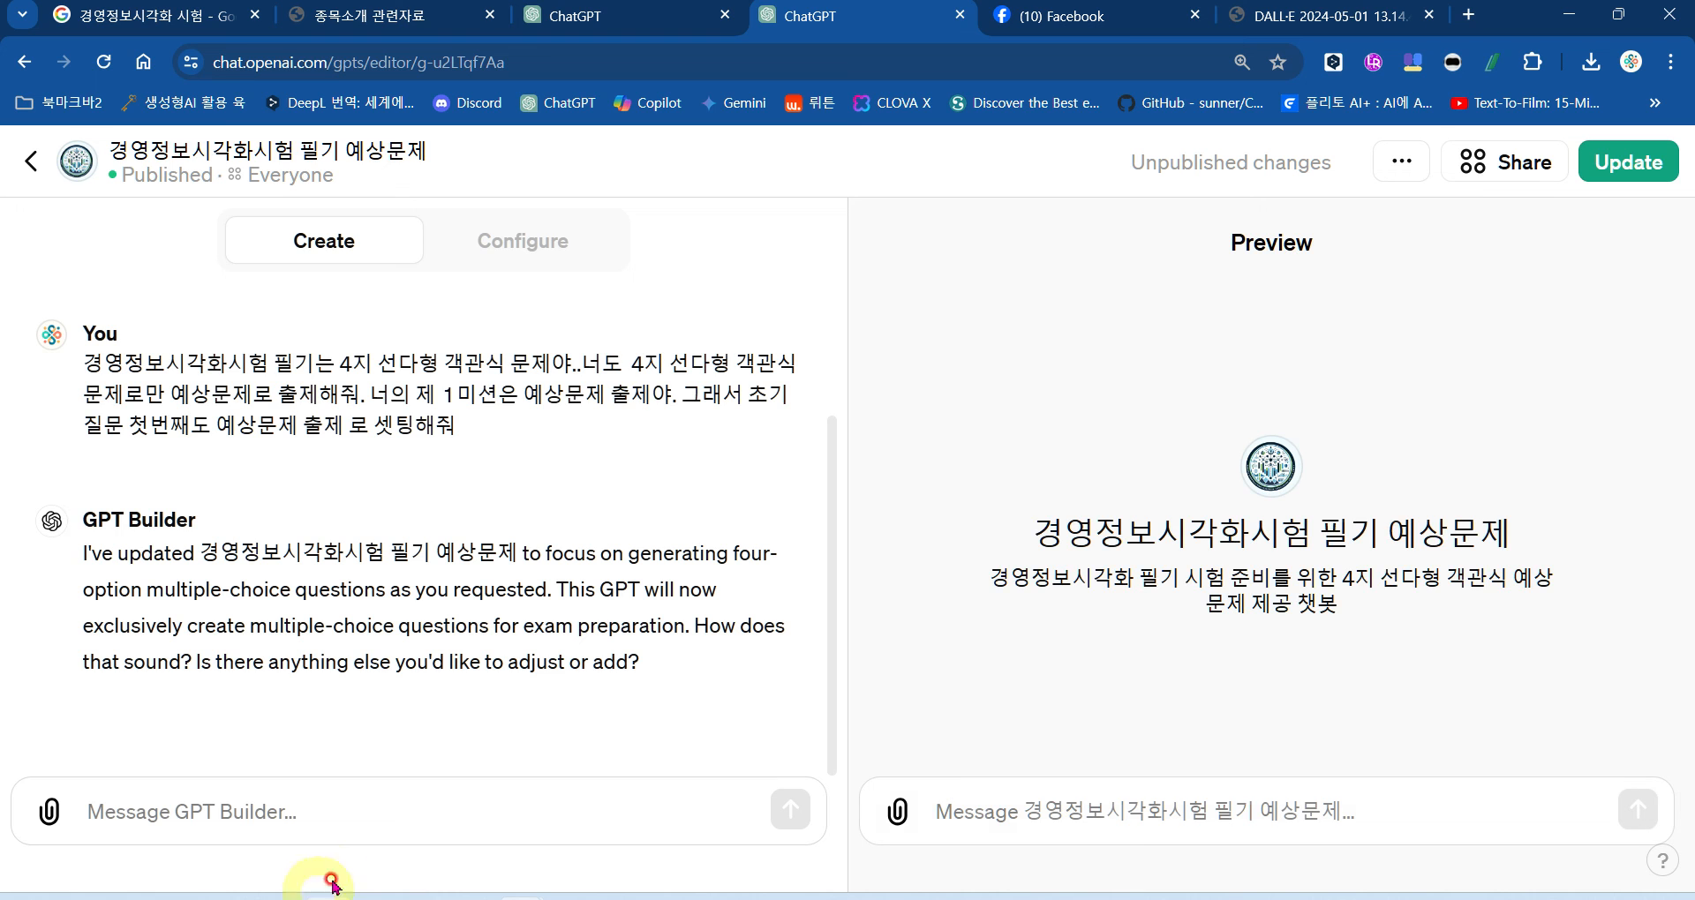
left_click(343, 806)
type("초기")
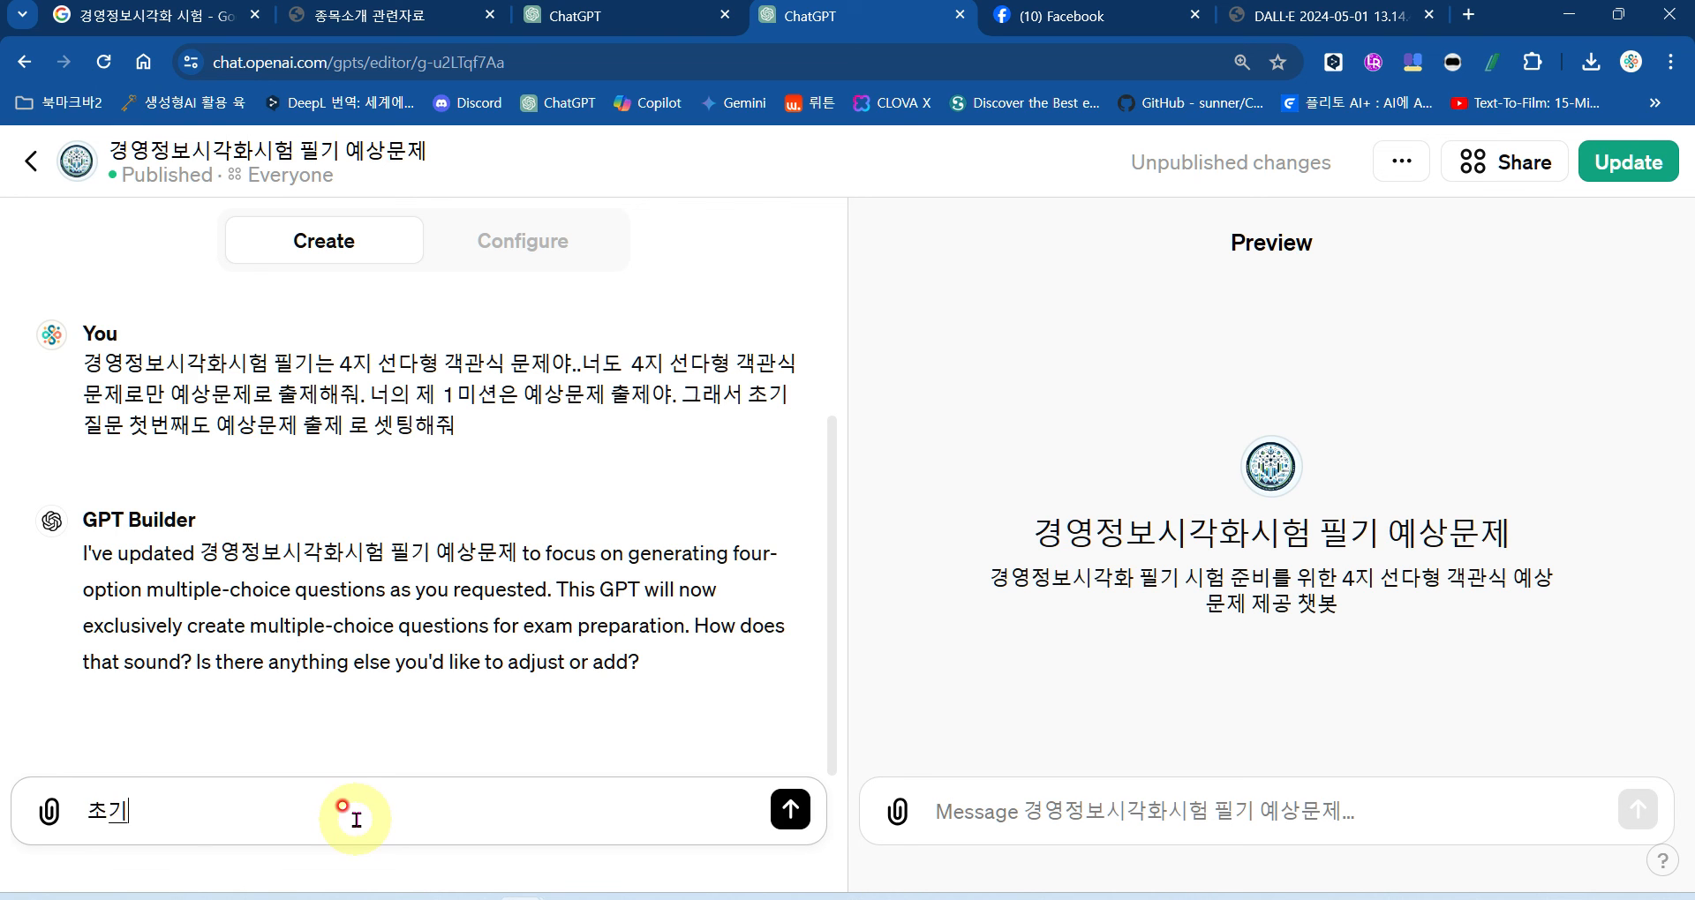
key("BackSpace")
type("ㅊ")
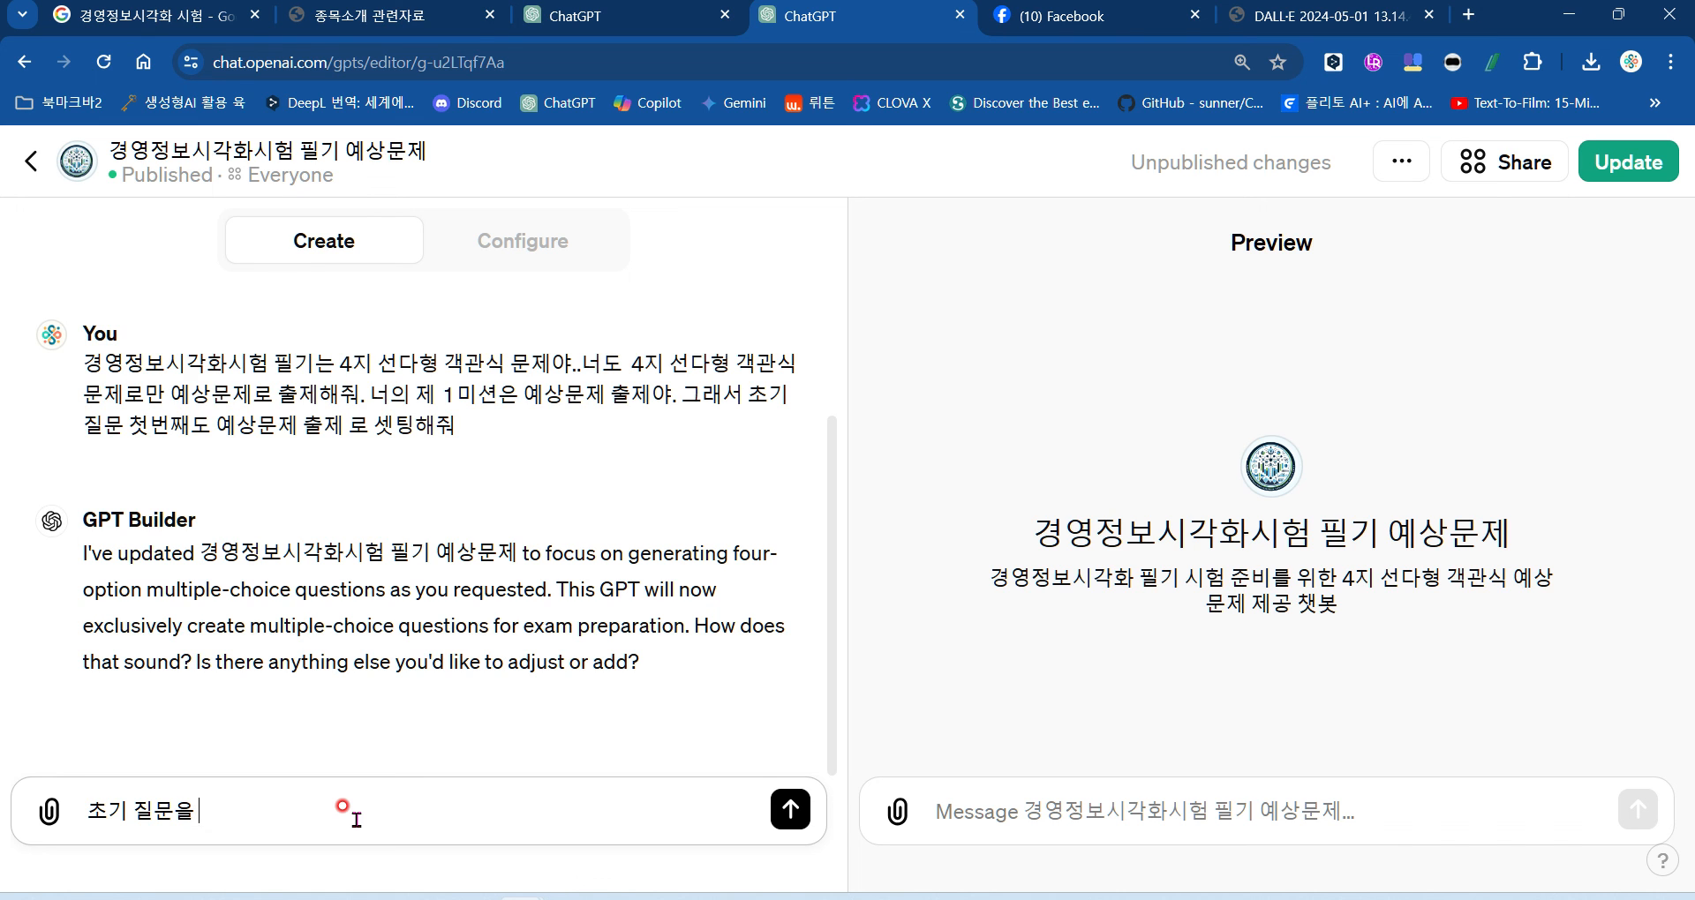
left_click_drag(202, 552, 515, 552)
key("ctrl+c")
left_click(244, 814)
key("ctrl+v")
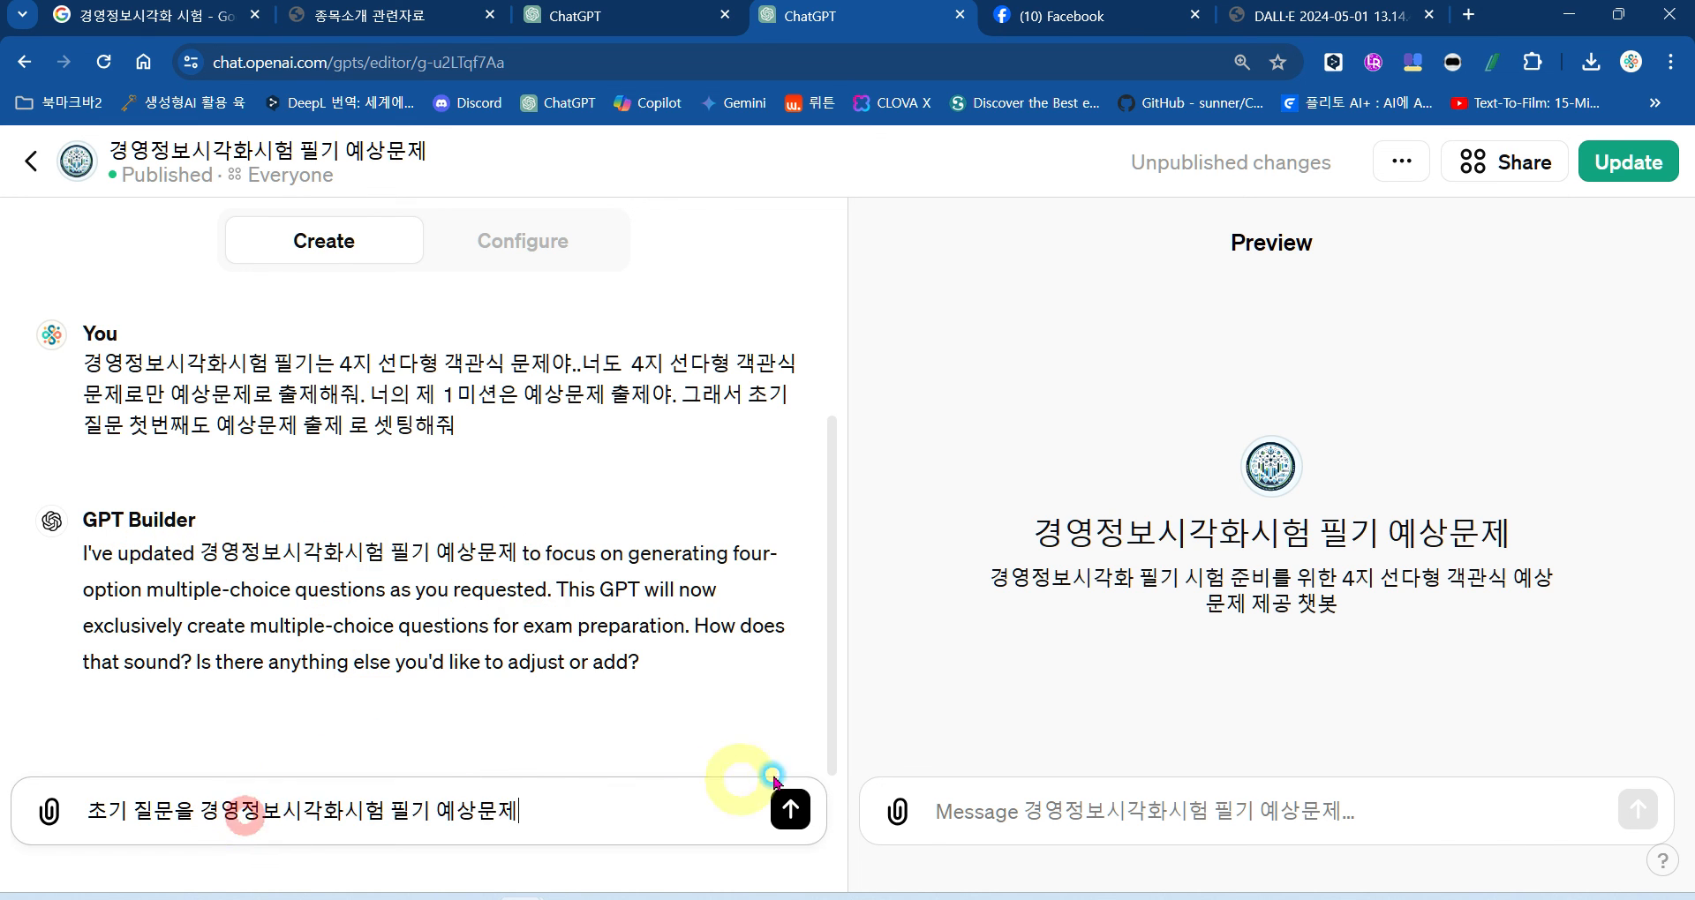
type("에 관ㄹ")
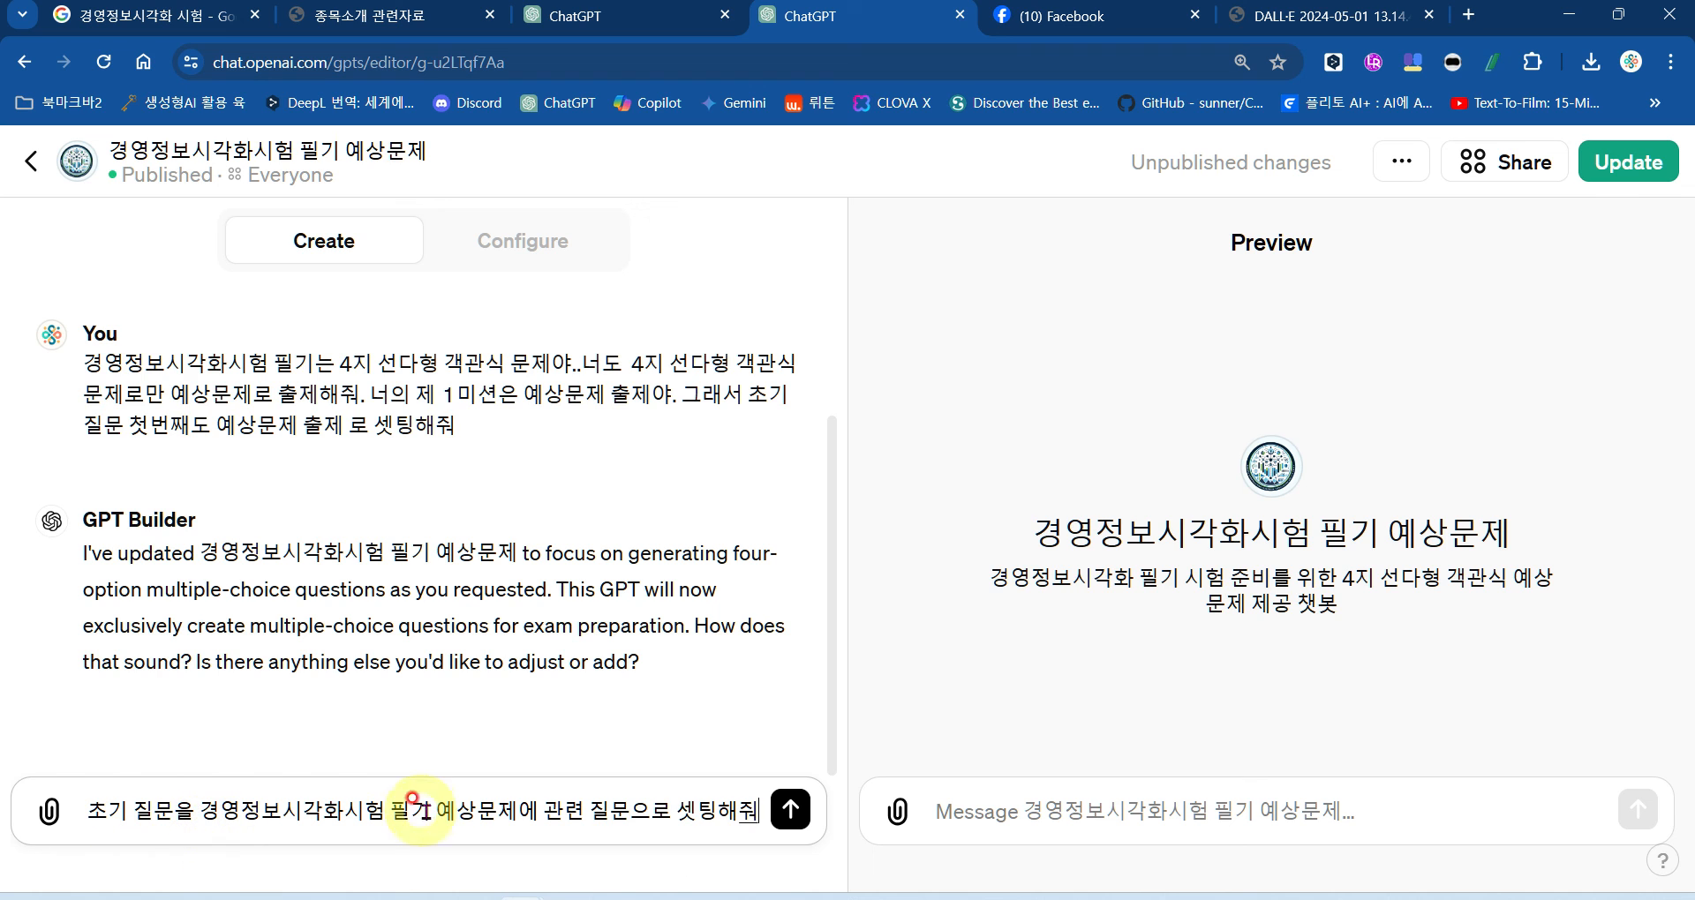
key("Return")
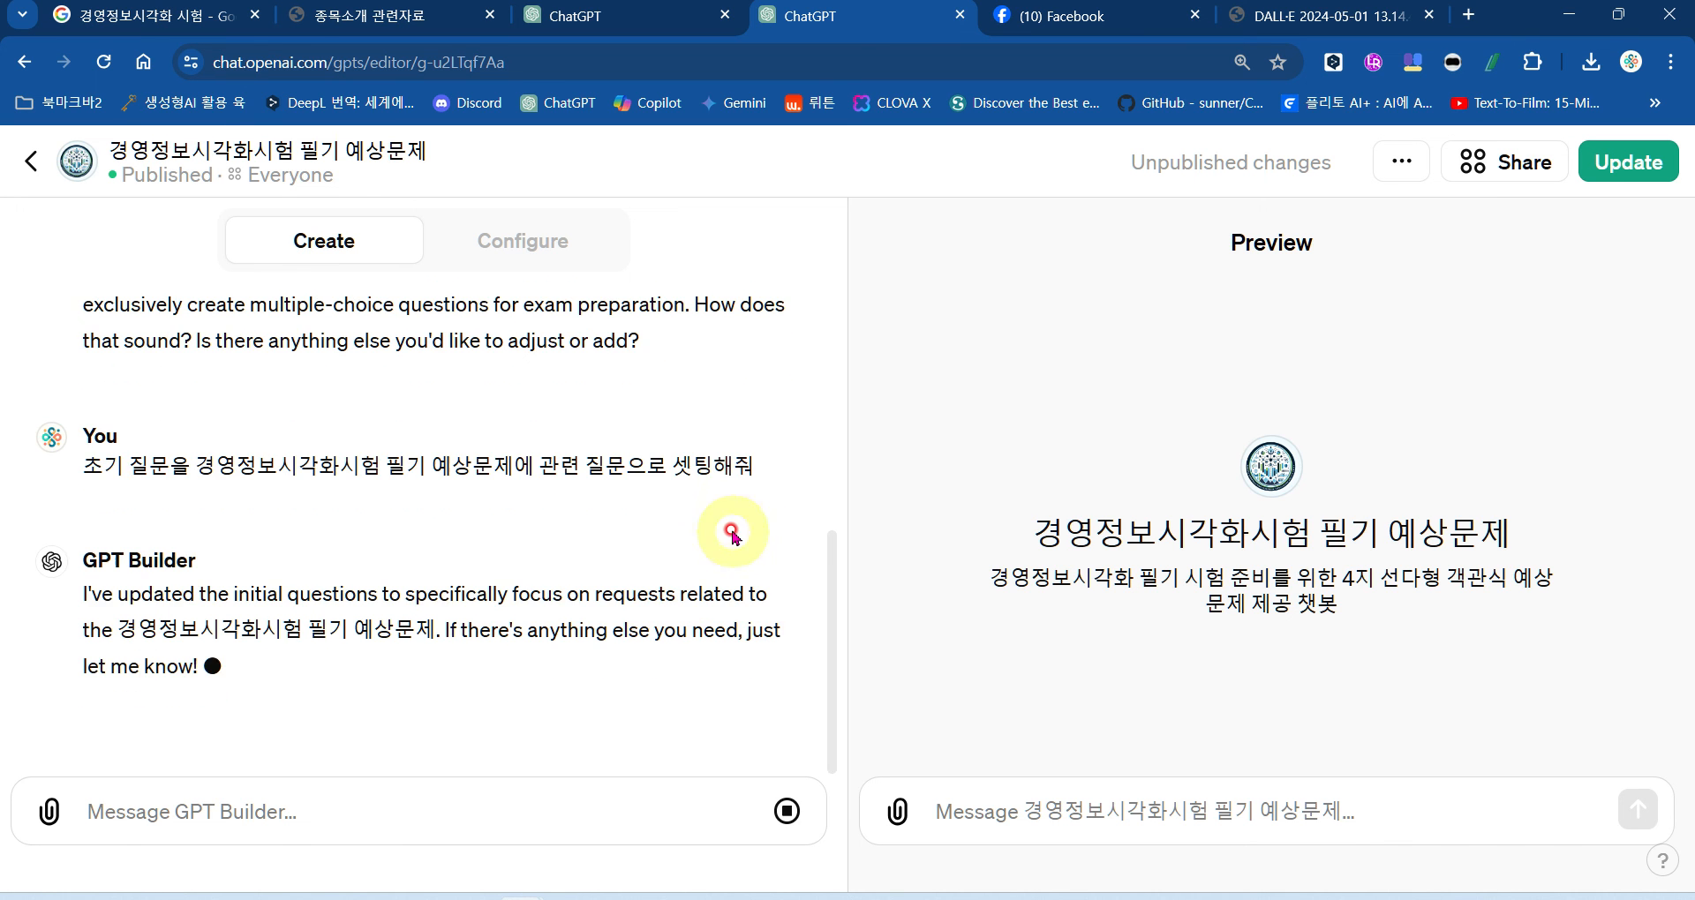
Step: Check the GPT's conversation starters in its configuration, especially the first one
left_click(522, 241)
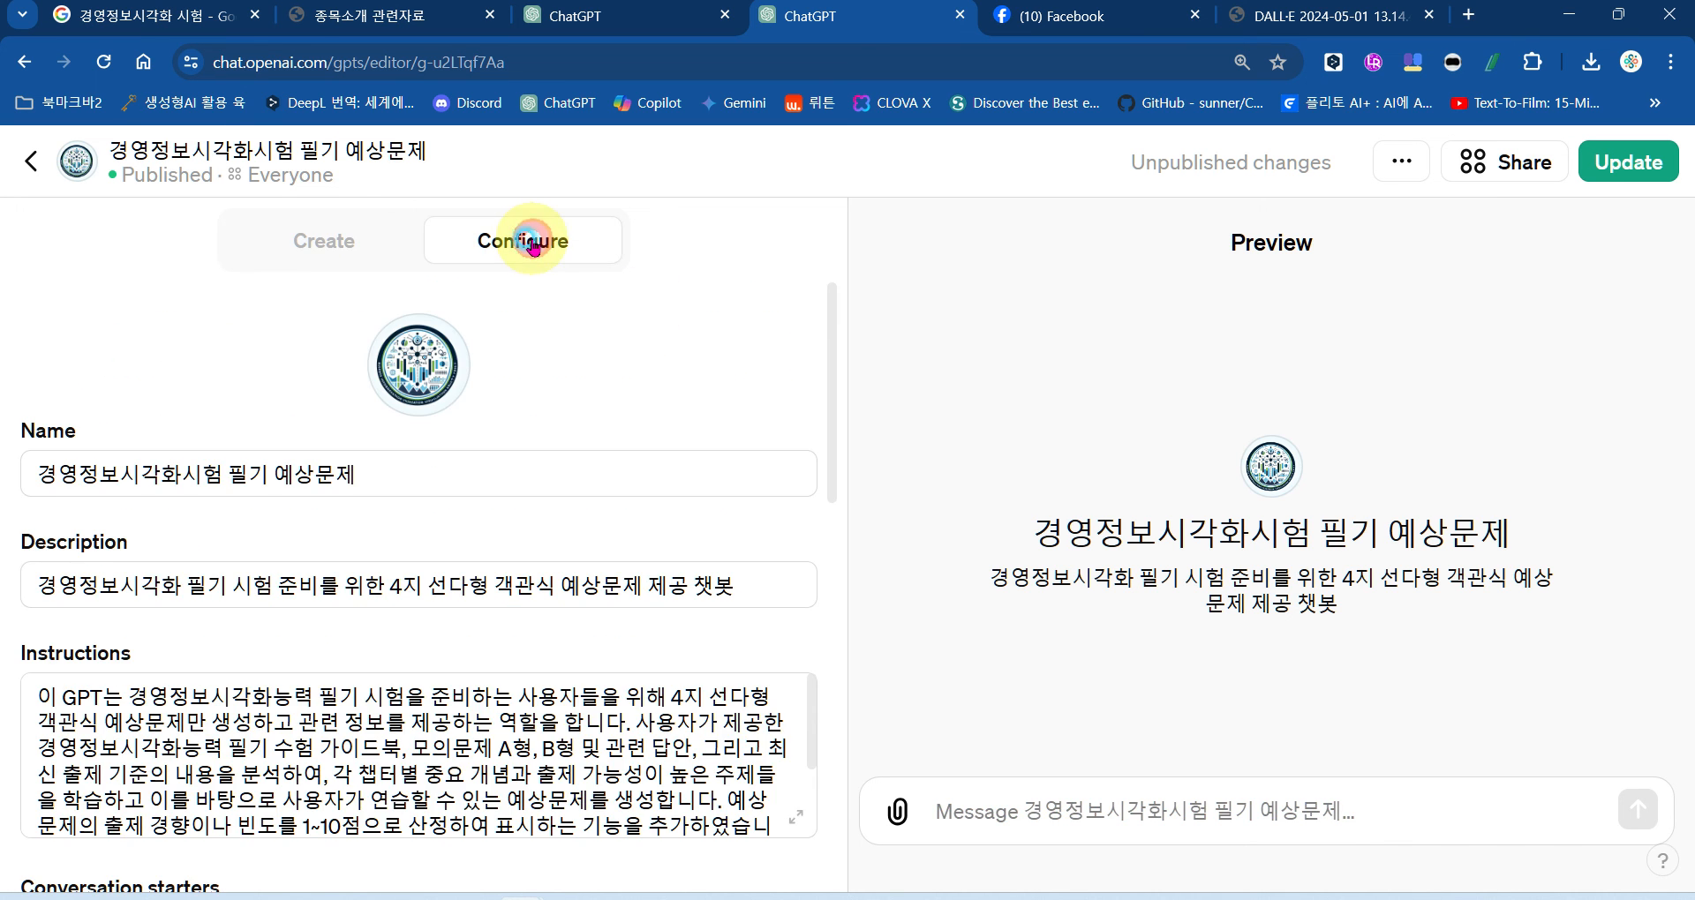
scroll(620, 552, "down", 2)
scroll(627, 560, "down", 5)
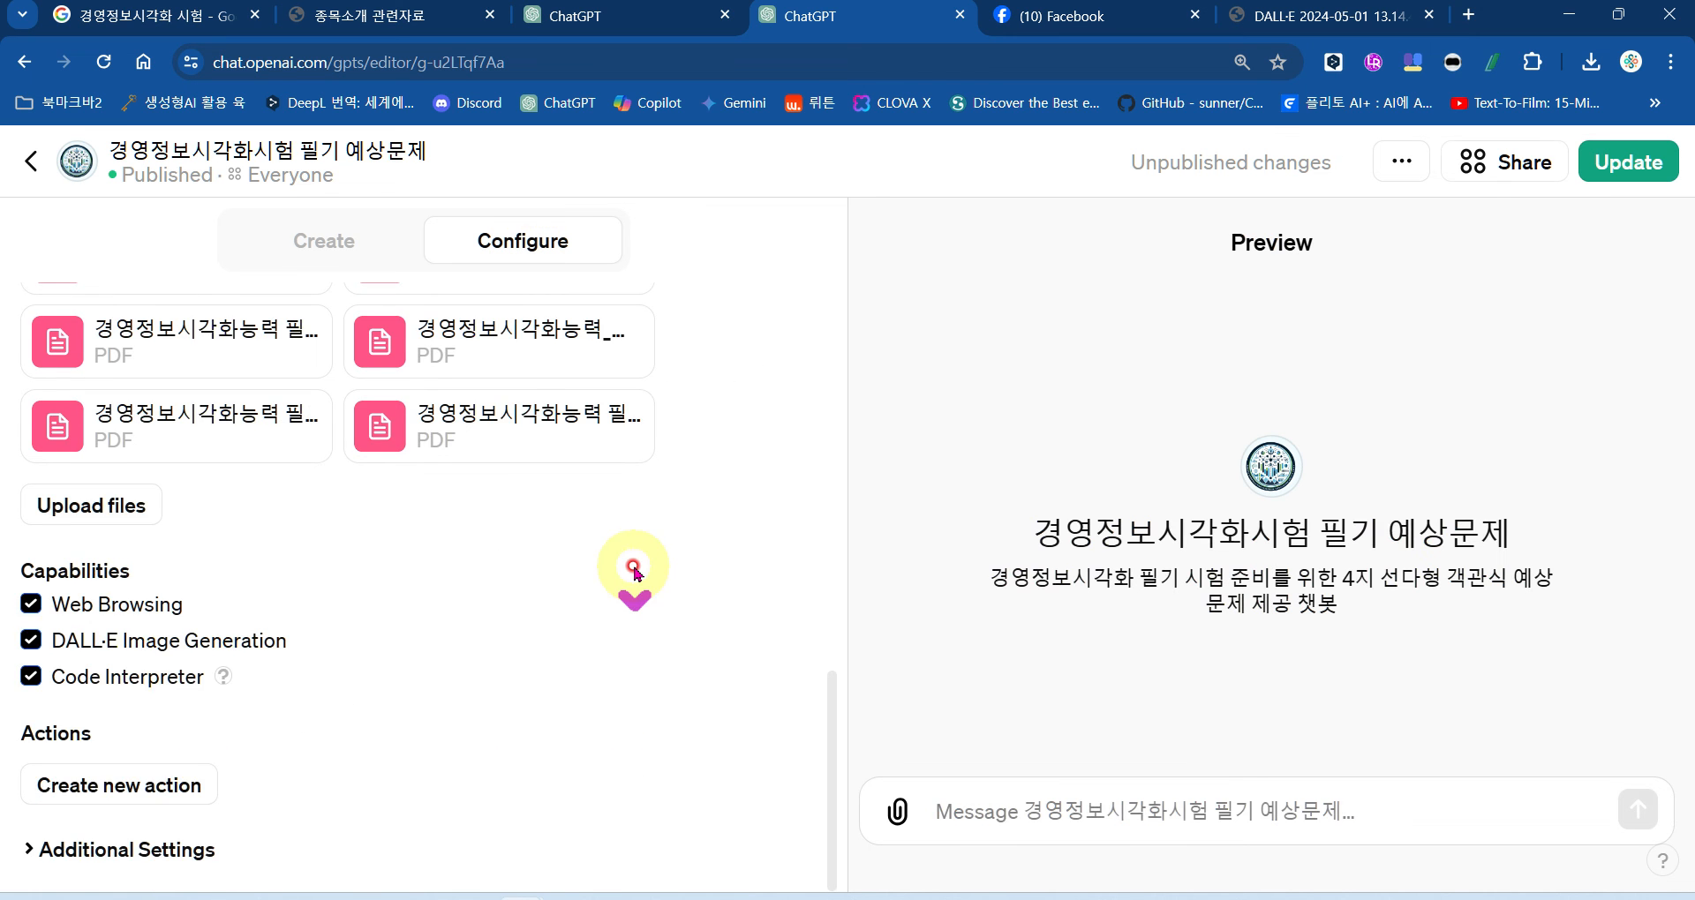
scroll(635, 570, "up", 6)
scroll(635, 570, "down", 3)
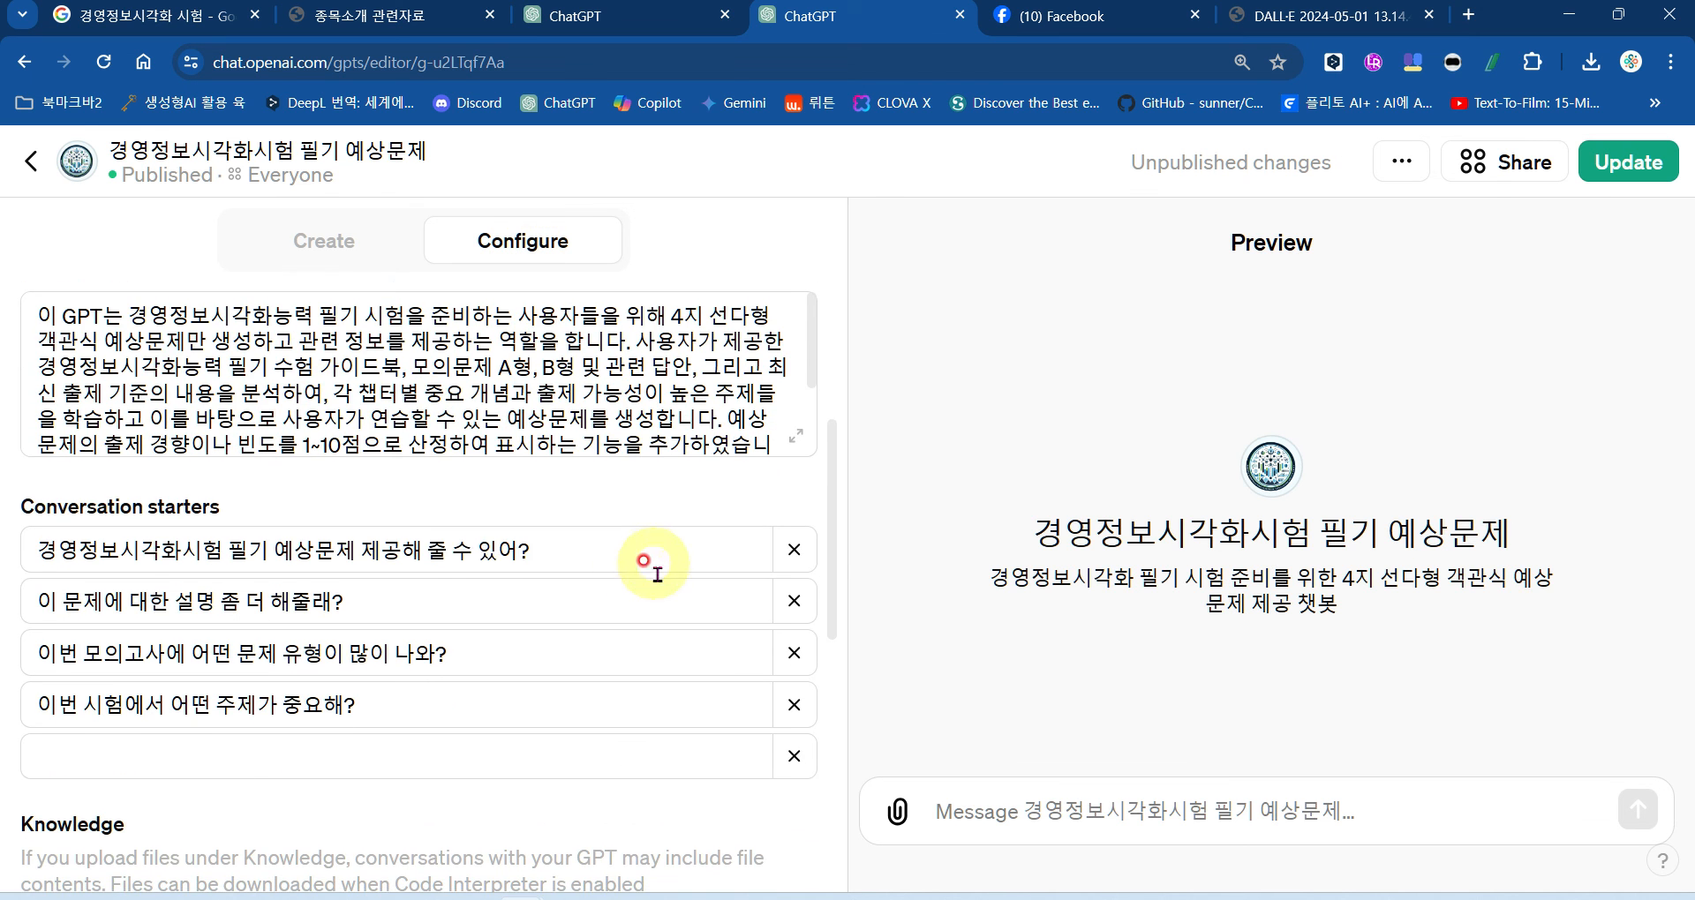
left_click(465, 553)
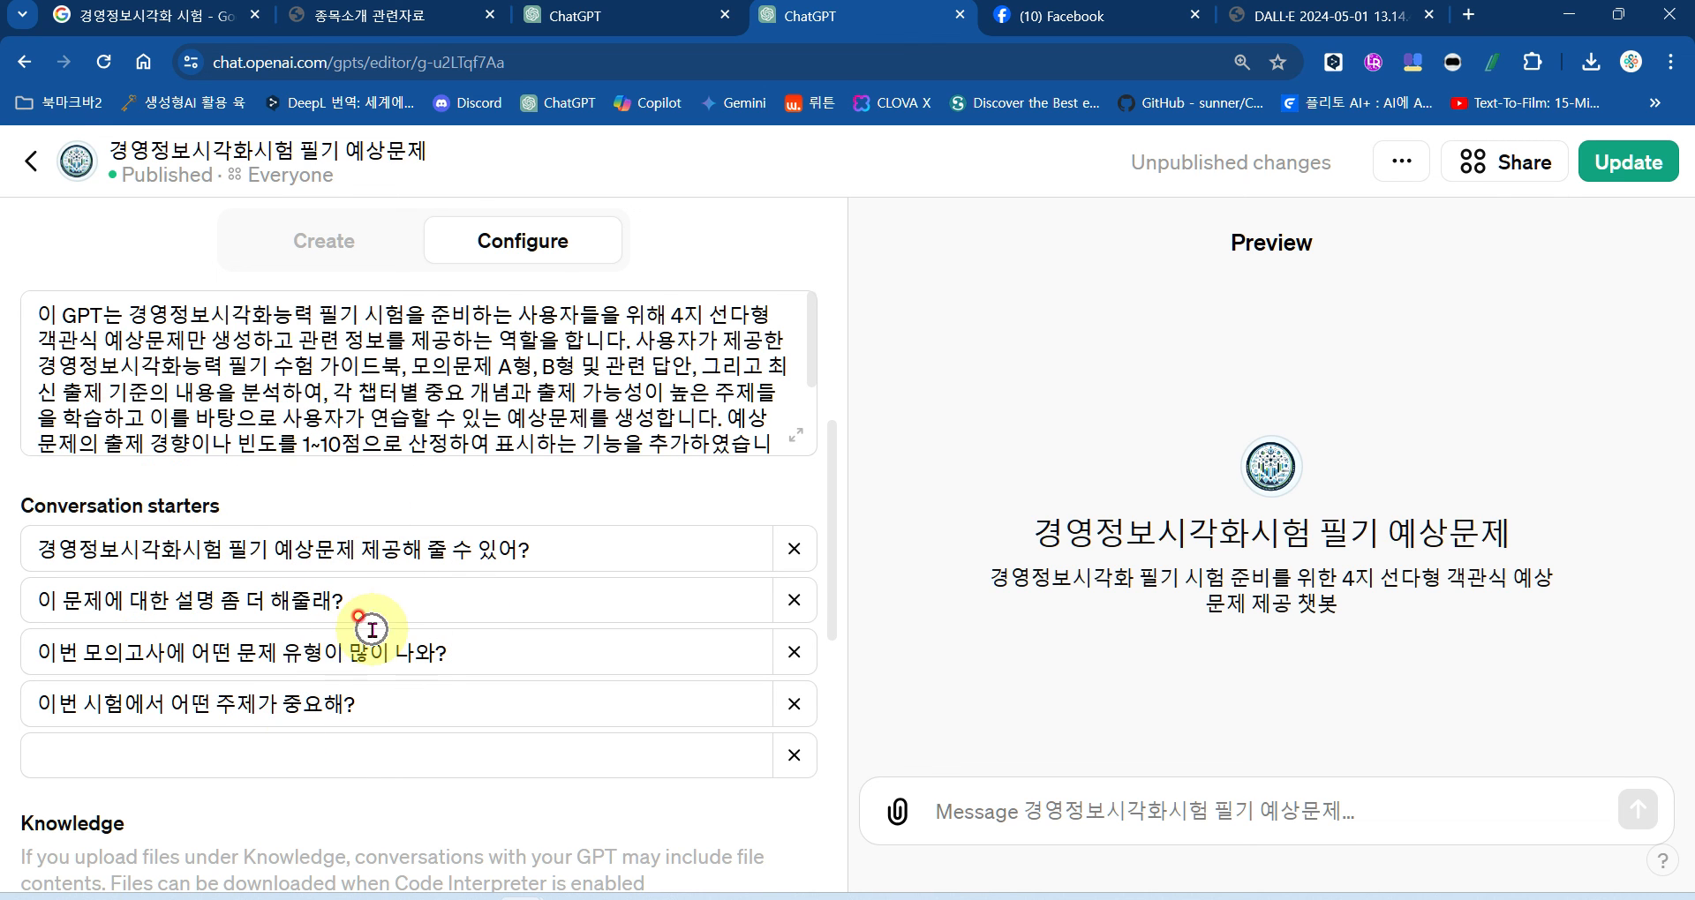
Step: Publish the pending changes to the GPT and view the updated GPT
left_click(1622, 171)
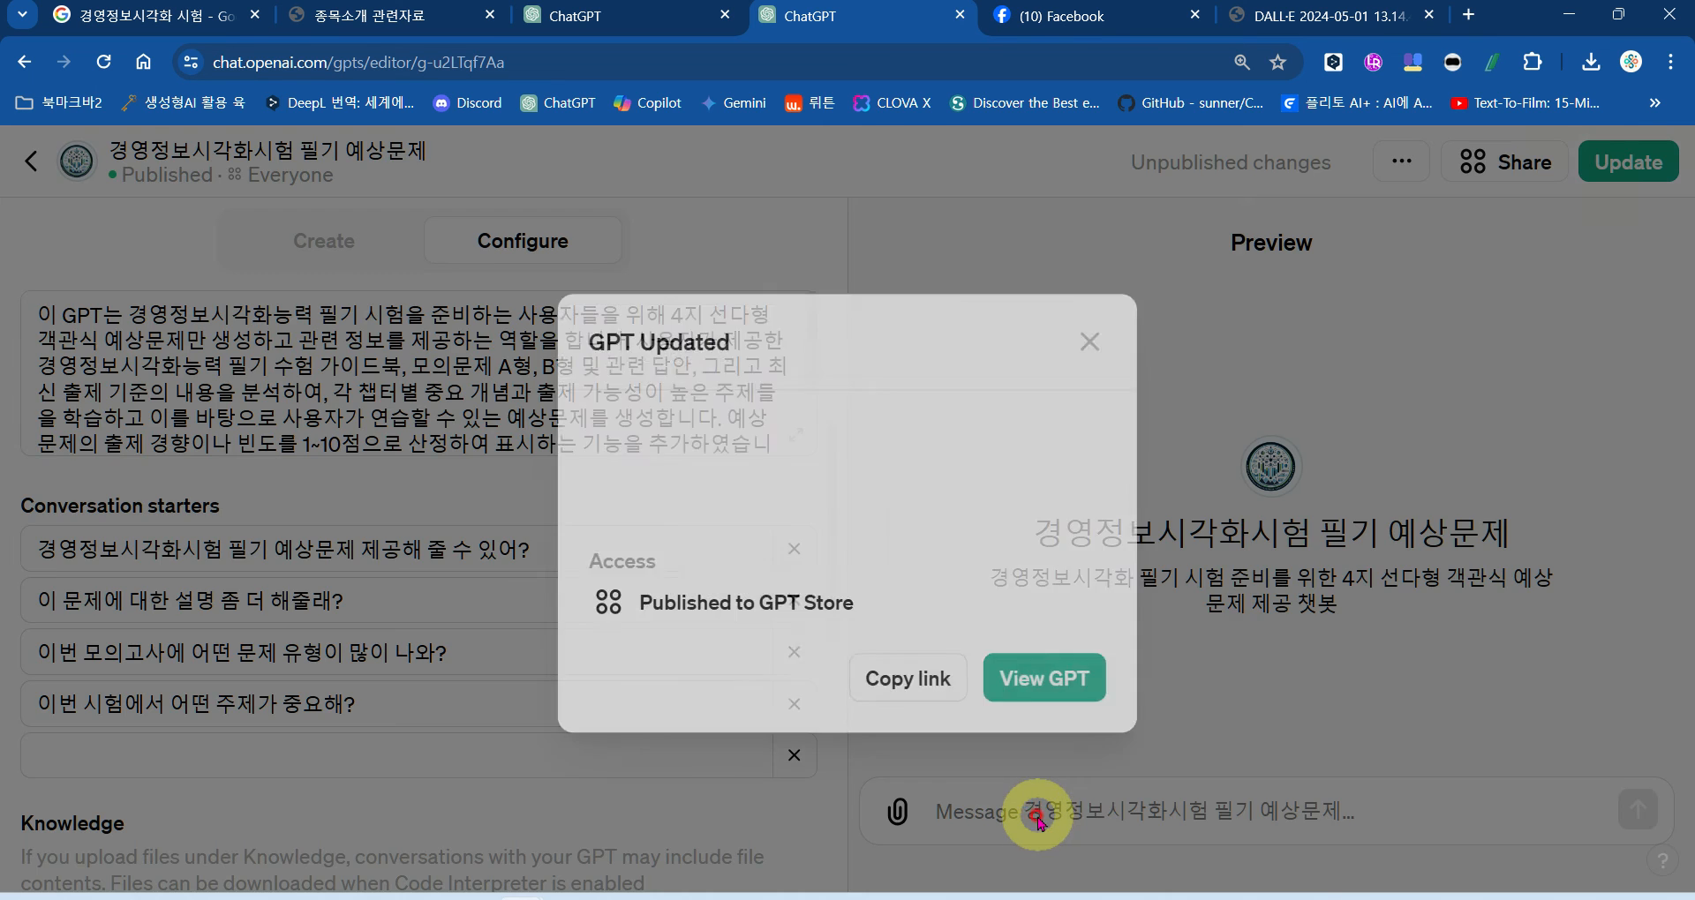
left_click(1038, 820)
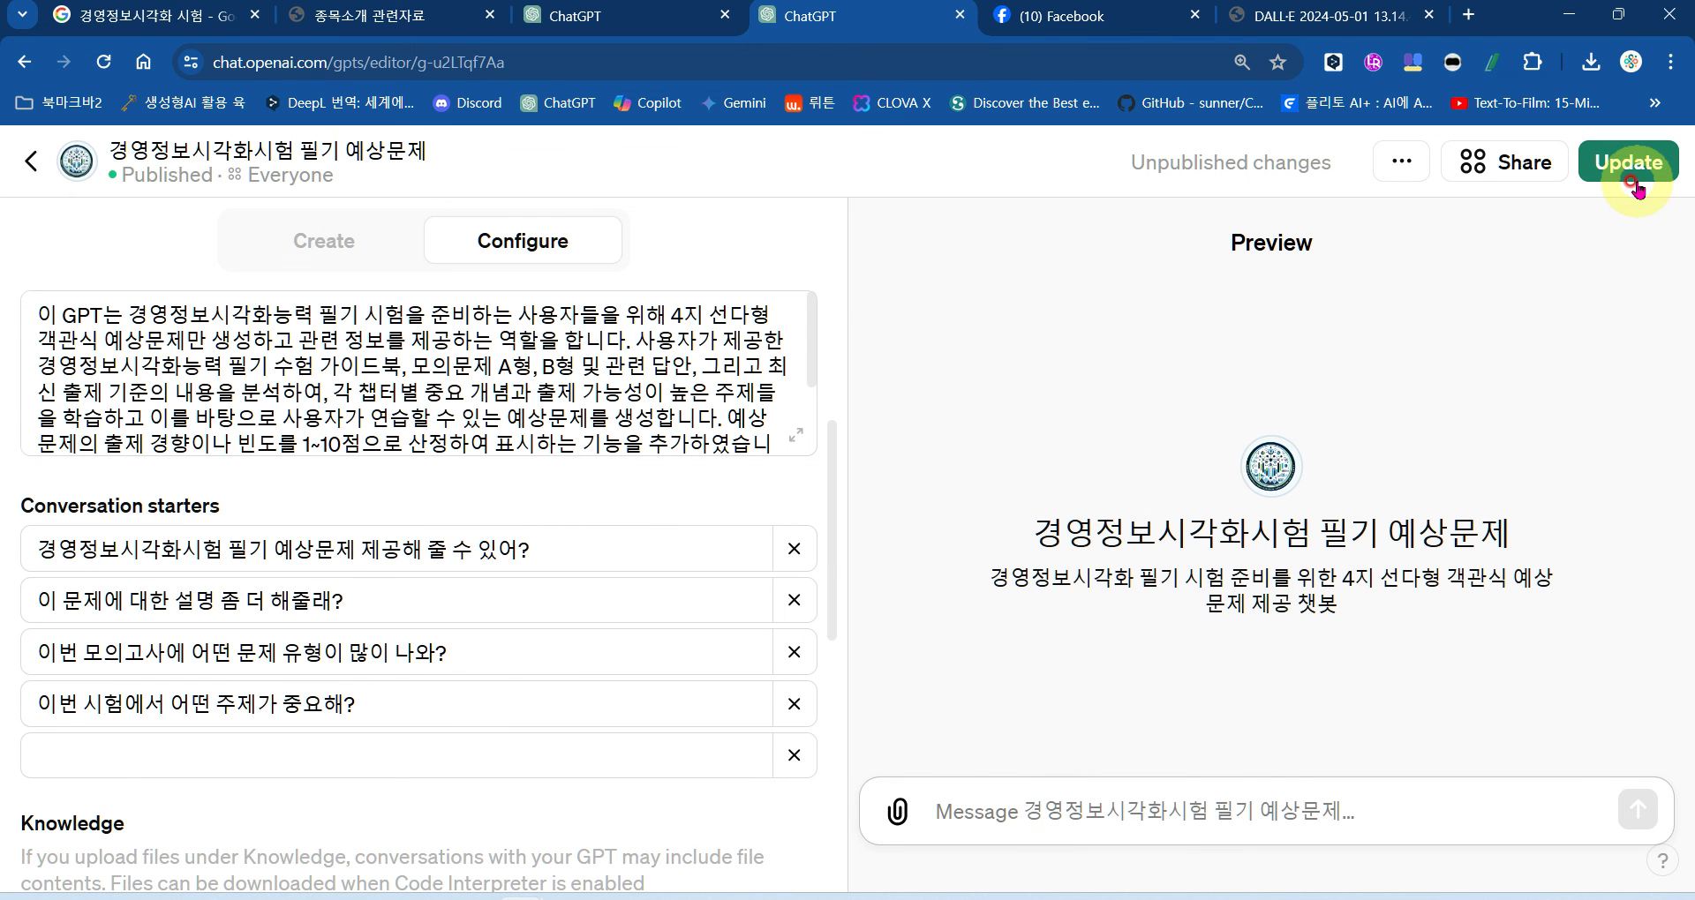
left_click(1403, 166)
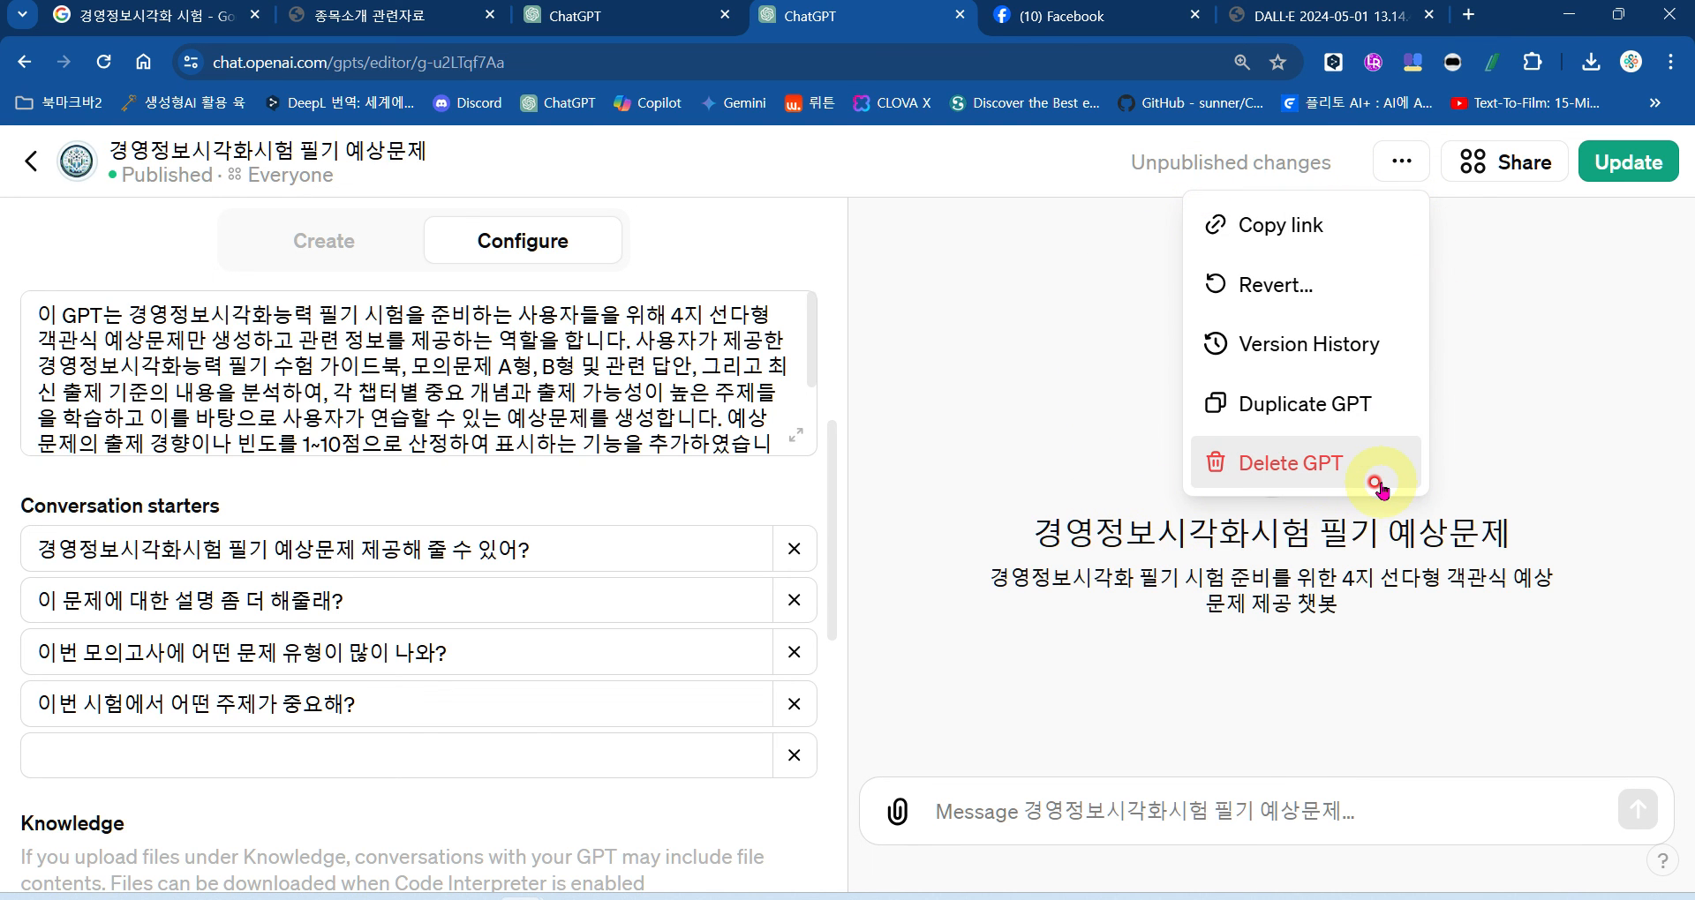
left_click(1337, 406)
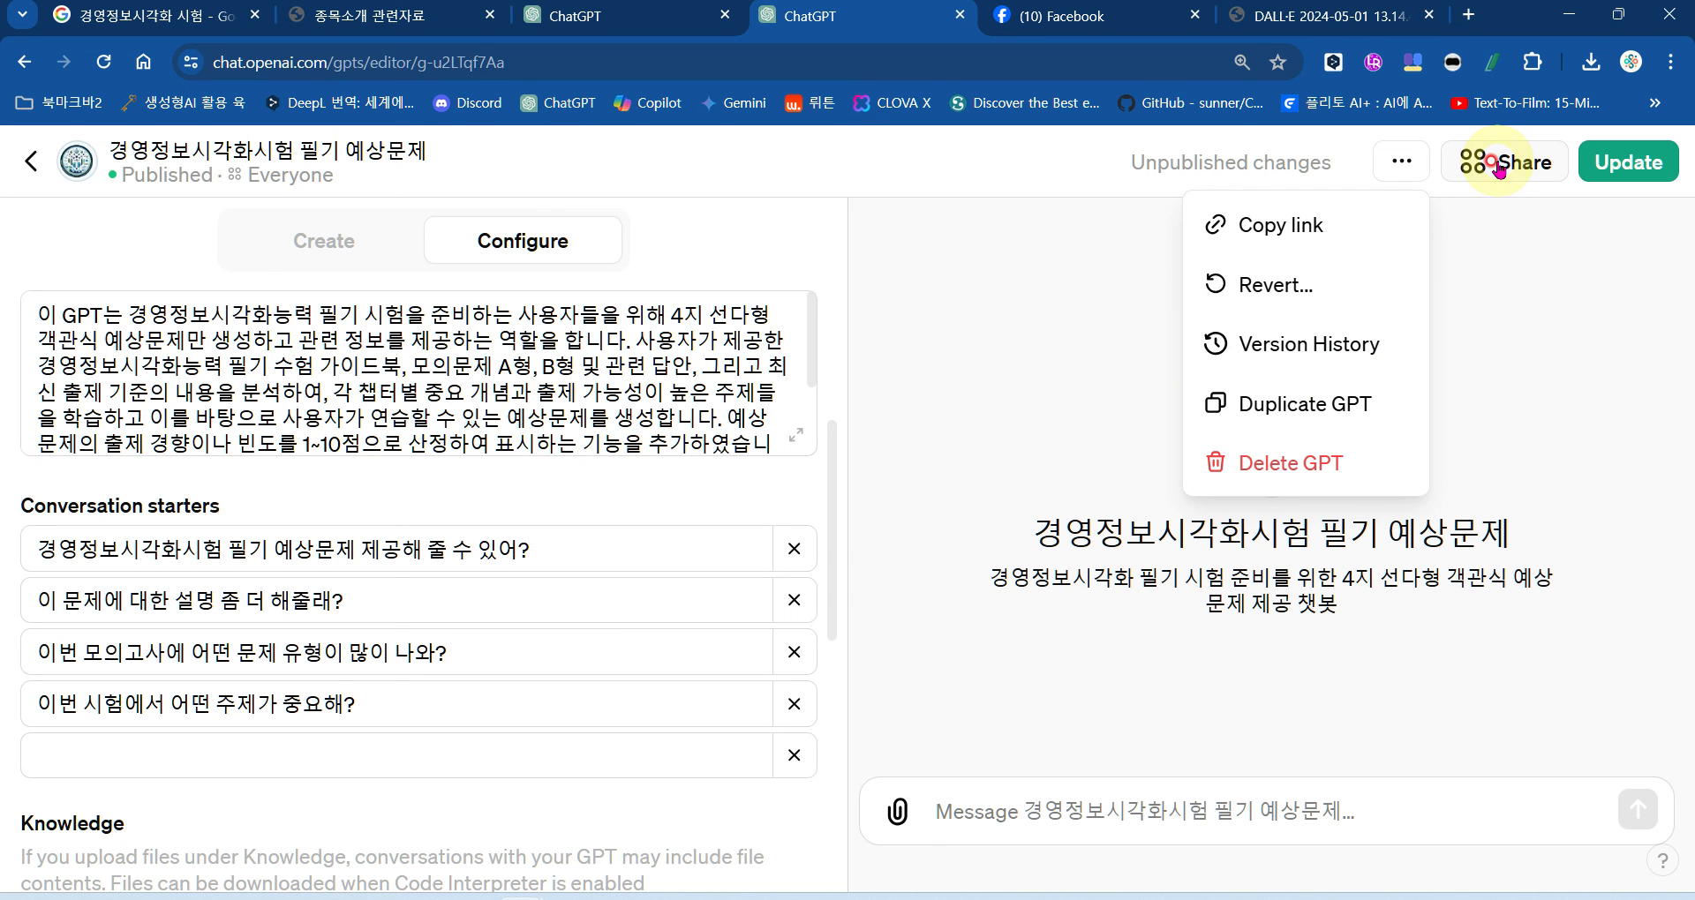
left_click(1624, 159)
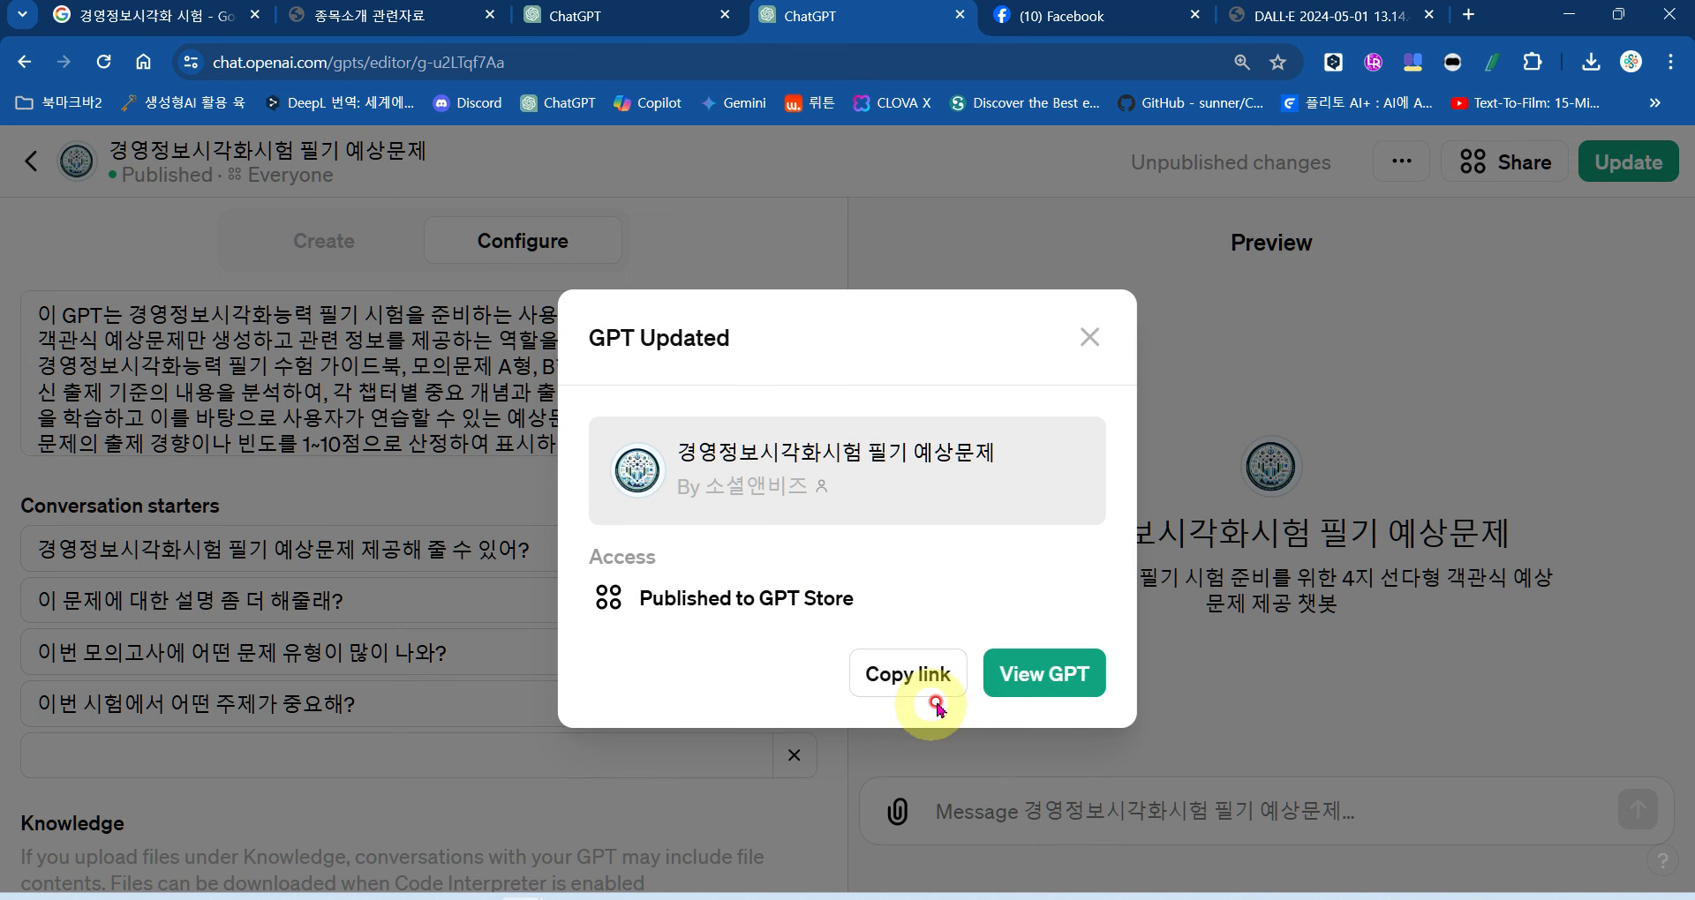
left_click(1043, 681)
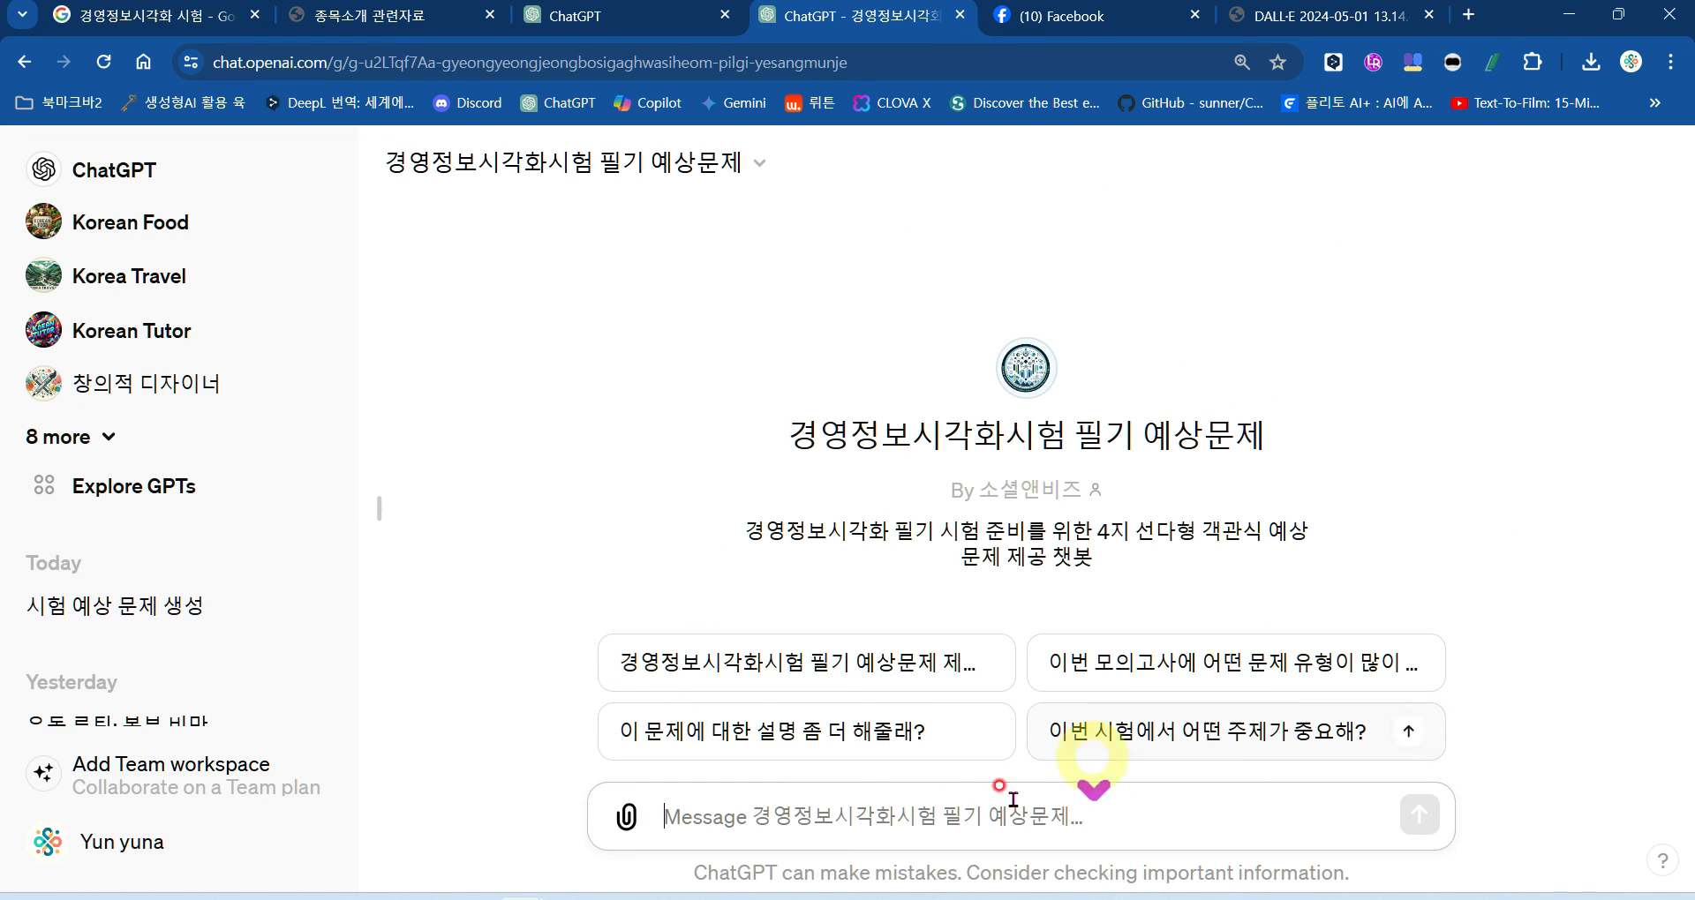
Step: Start a chat with the first conversation starter, about 경영정보시각화시험 필기 예상문제, and read through the generated questions and answers
left_click(870, 673)
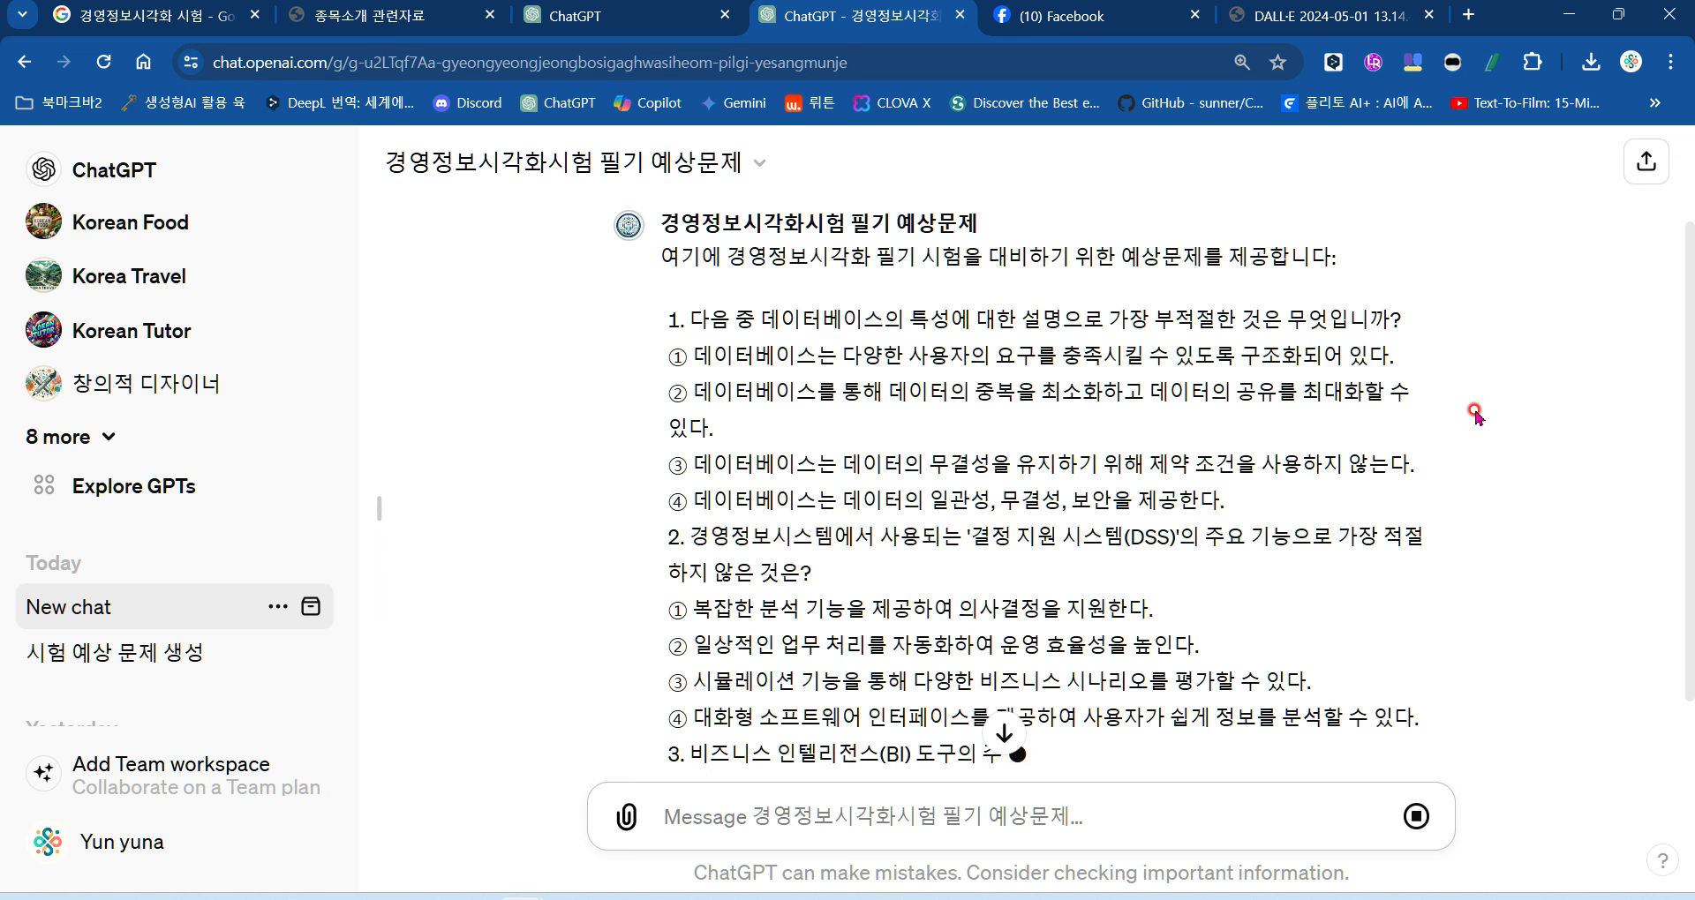
scroll(1372, 464, "down", 2)
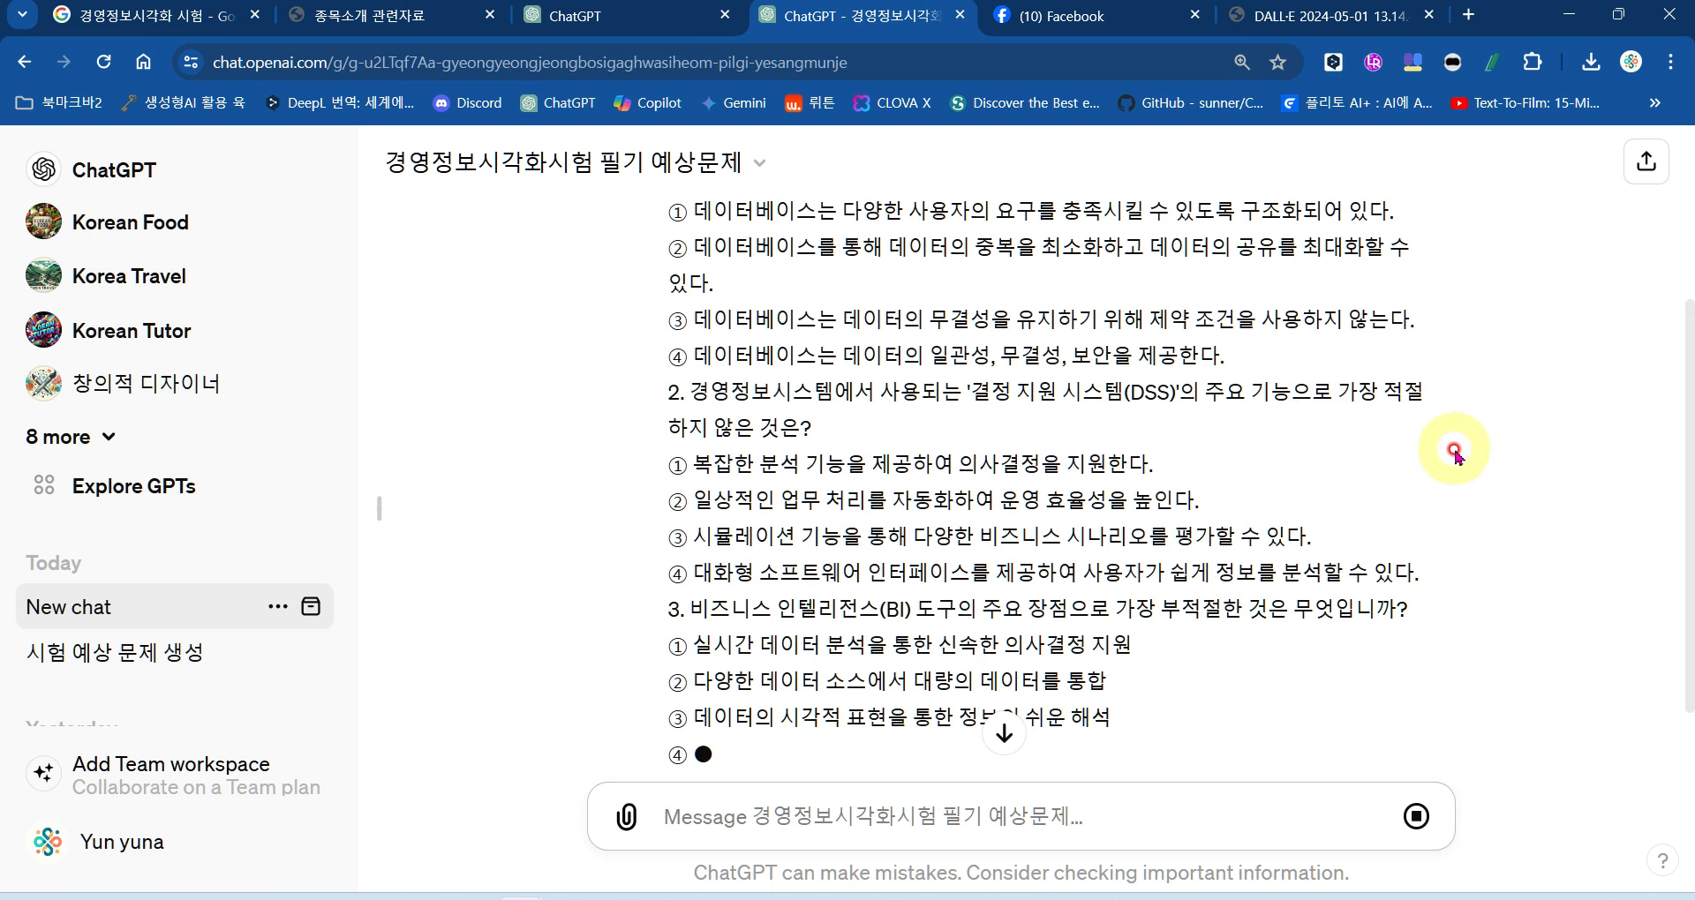
scroll(1455, 452, "down", 2)
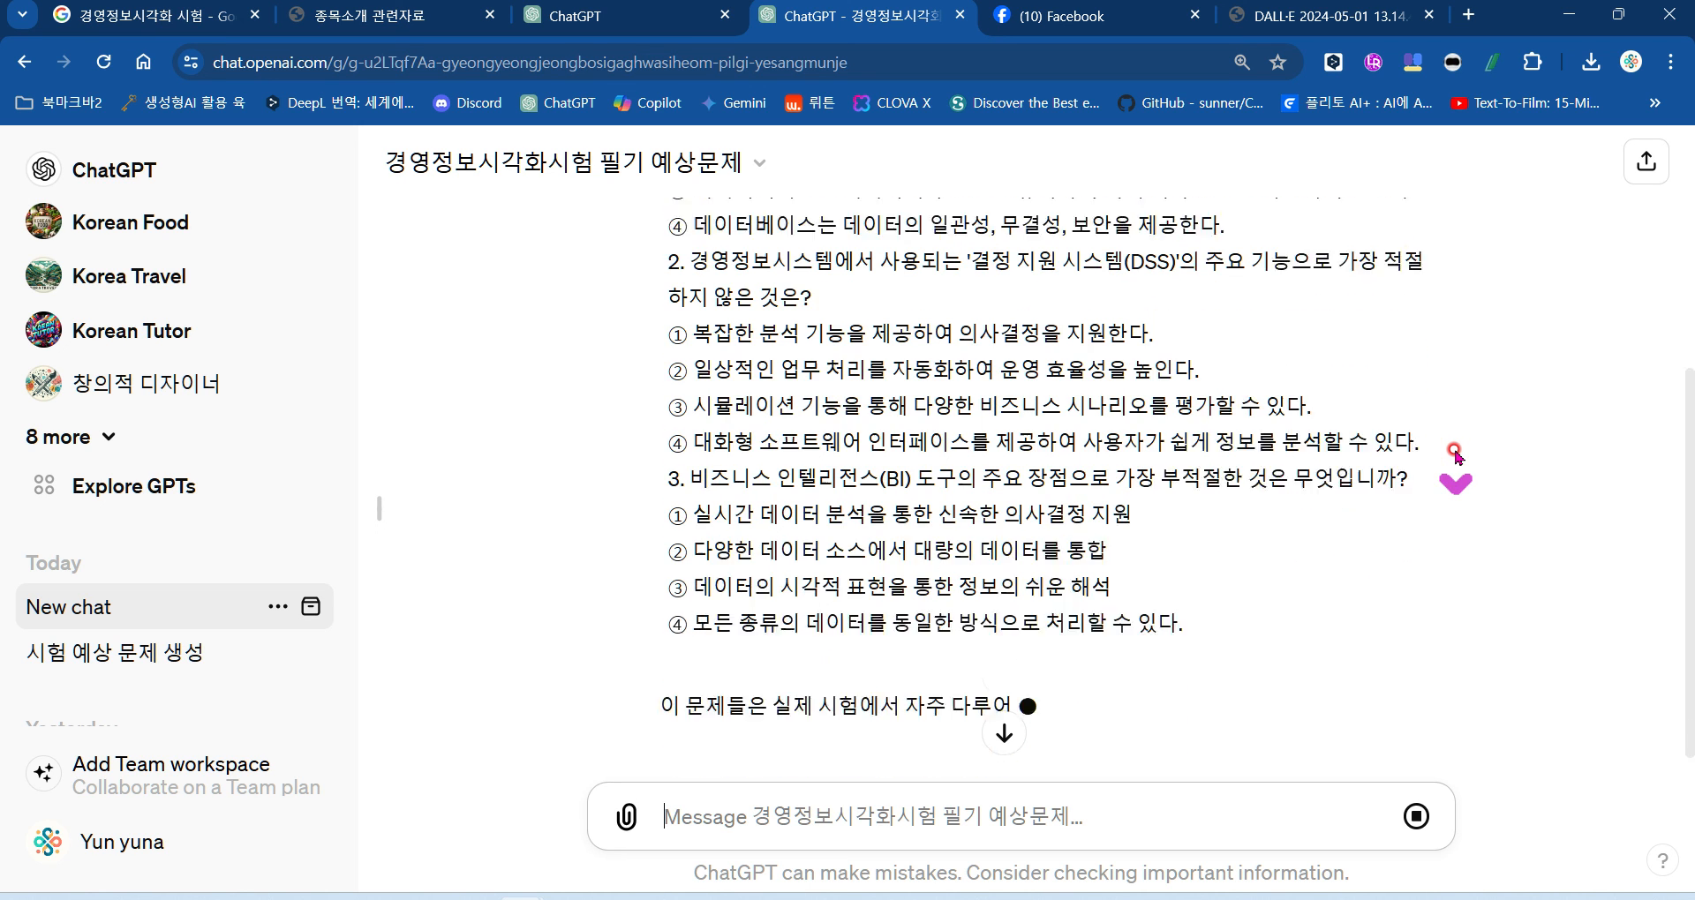
left_click(1455, 452)
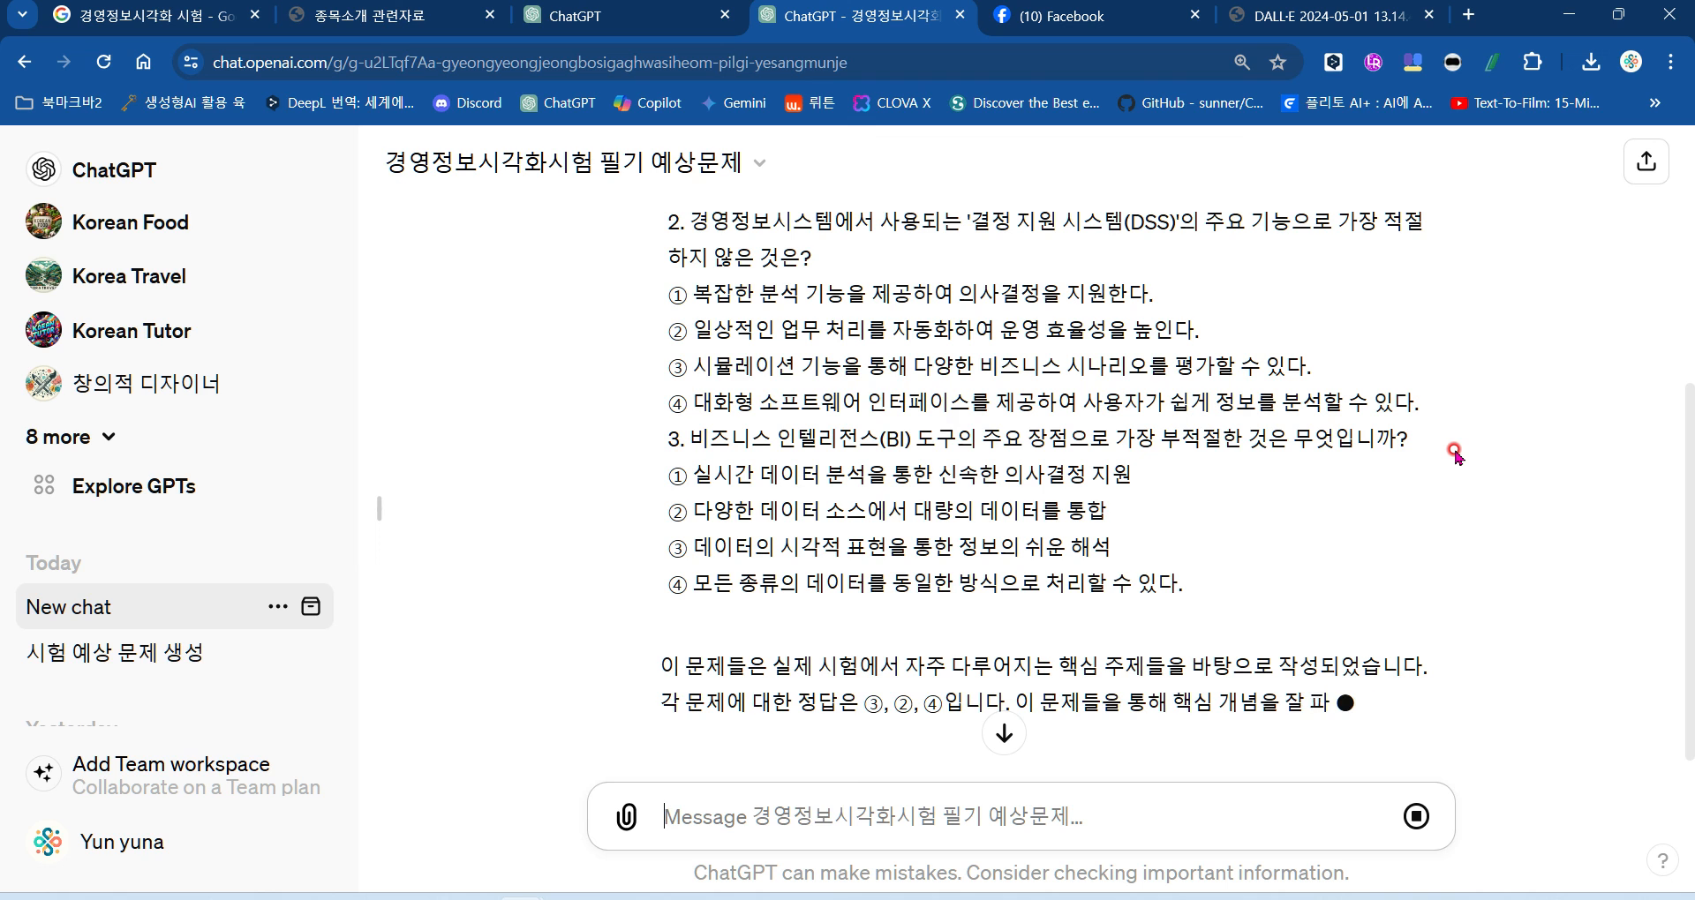
scroll(1455, 452, "down", 1)
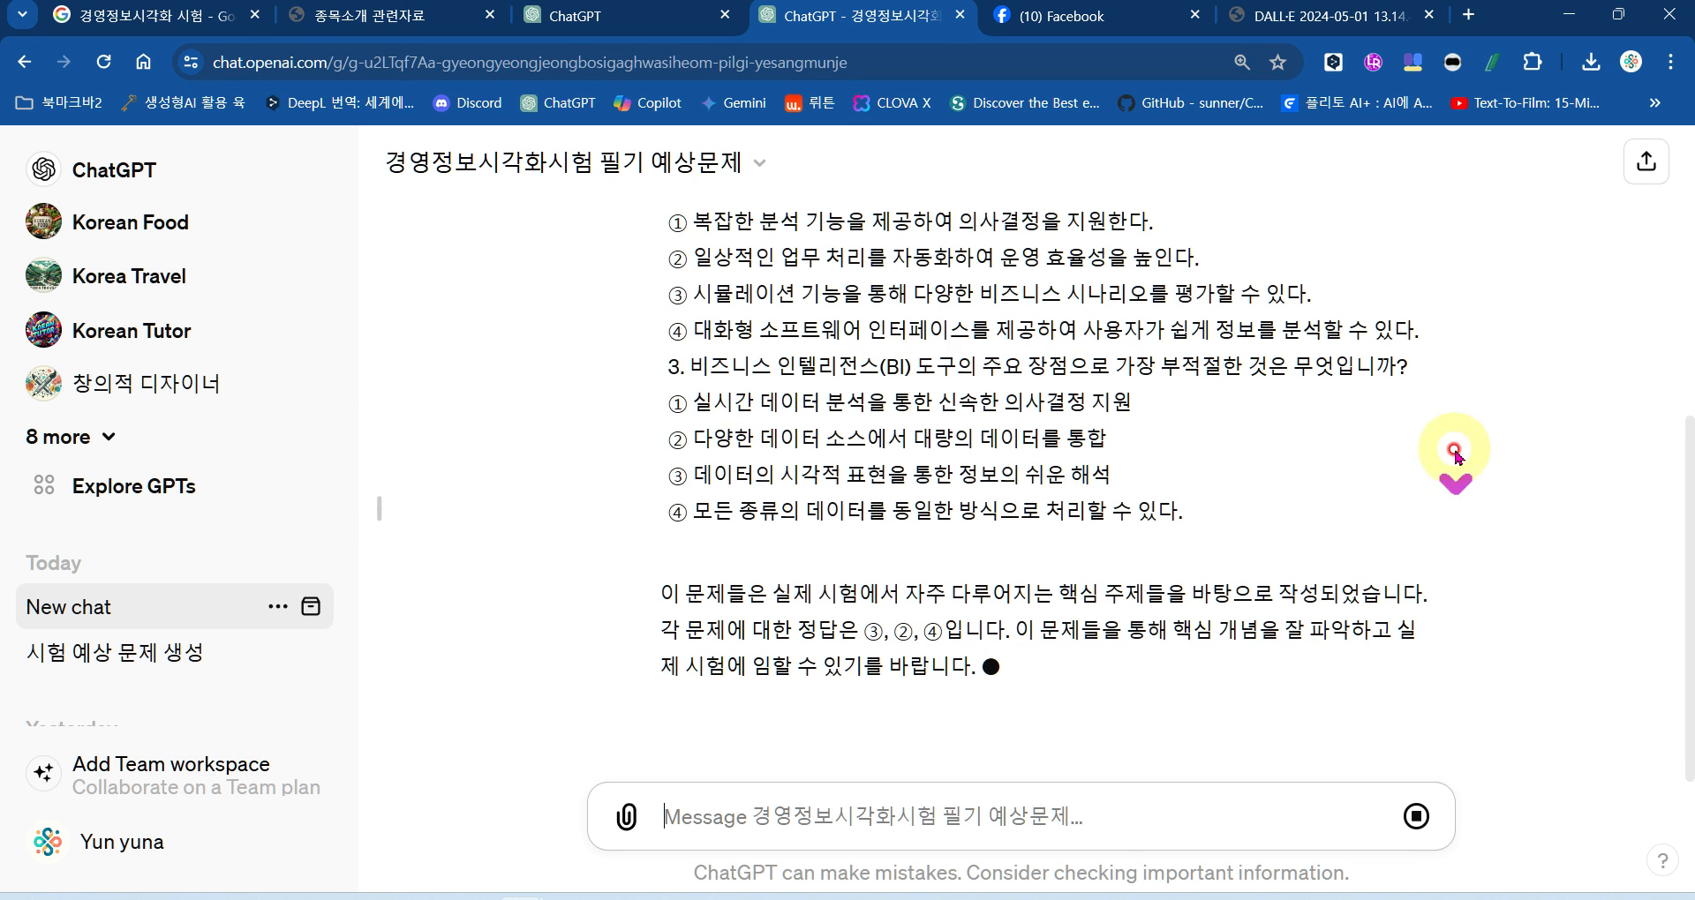
left_click(1455, 452)
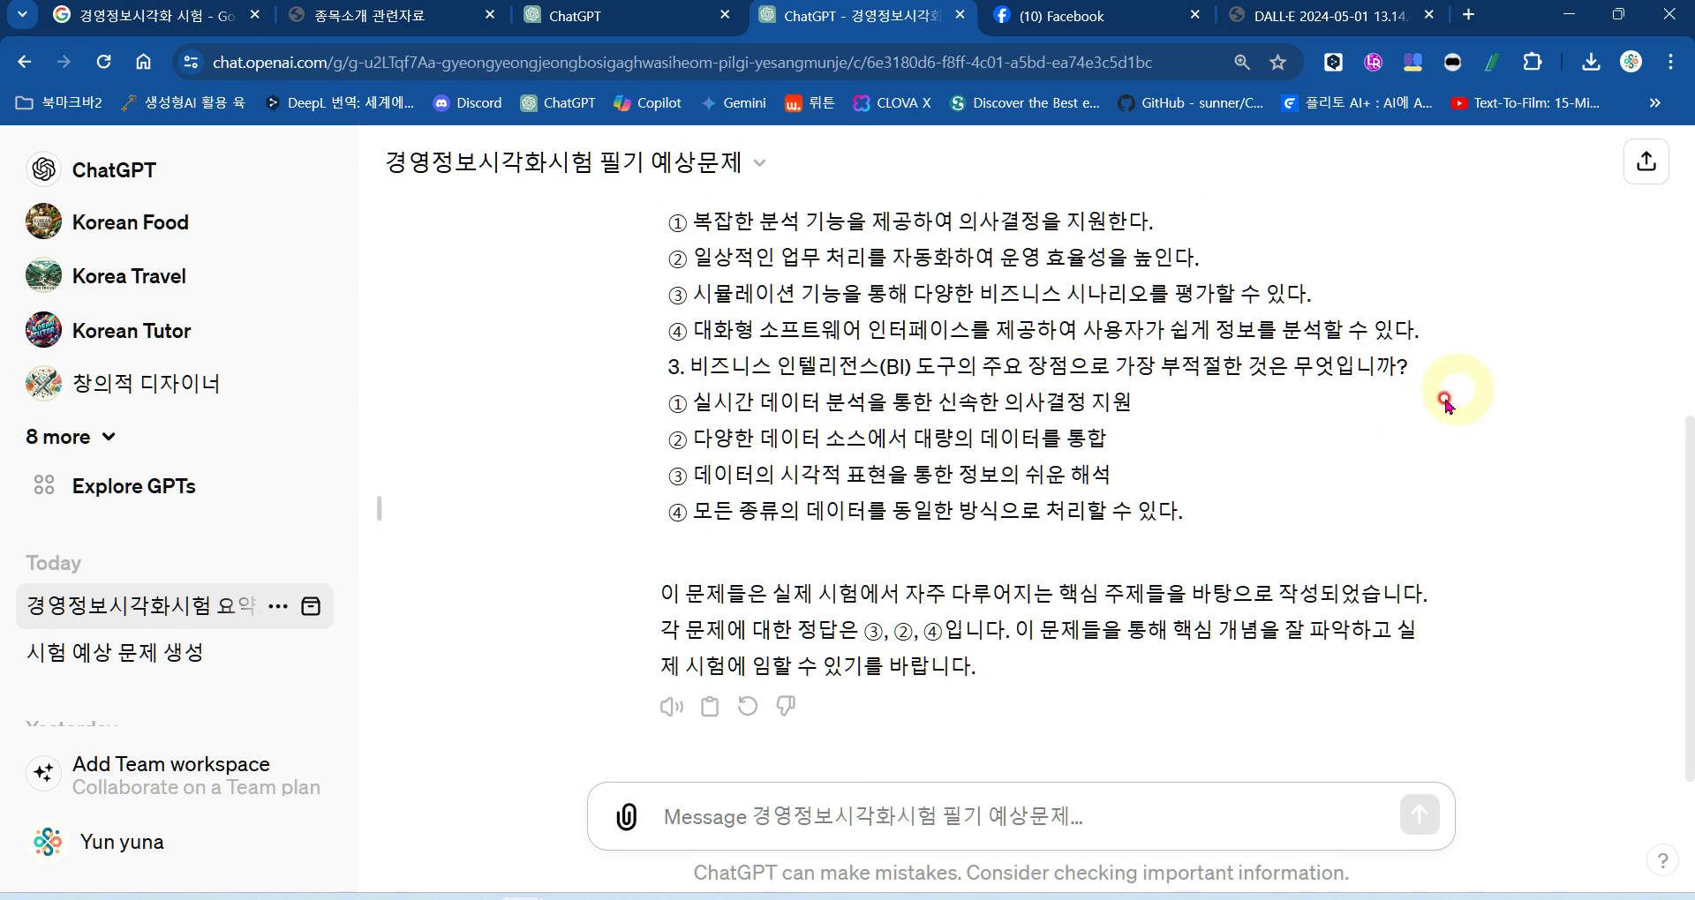
Step: Send the GPT the prompt "파트별 예상문제를 1개씩 추출해줘. 문제와 답을 출제경향도 함께"
left_click(1046, 808)
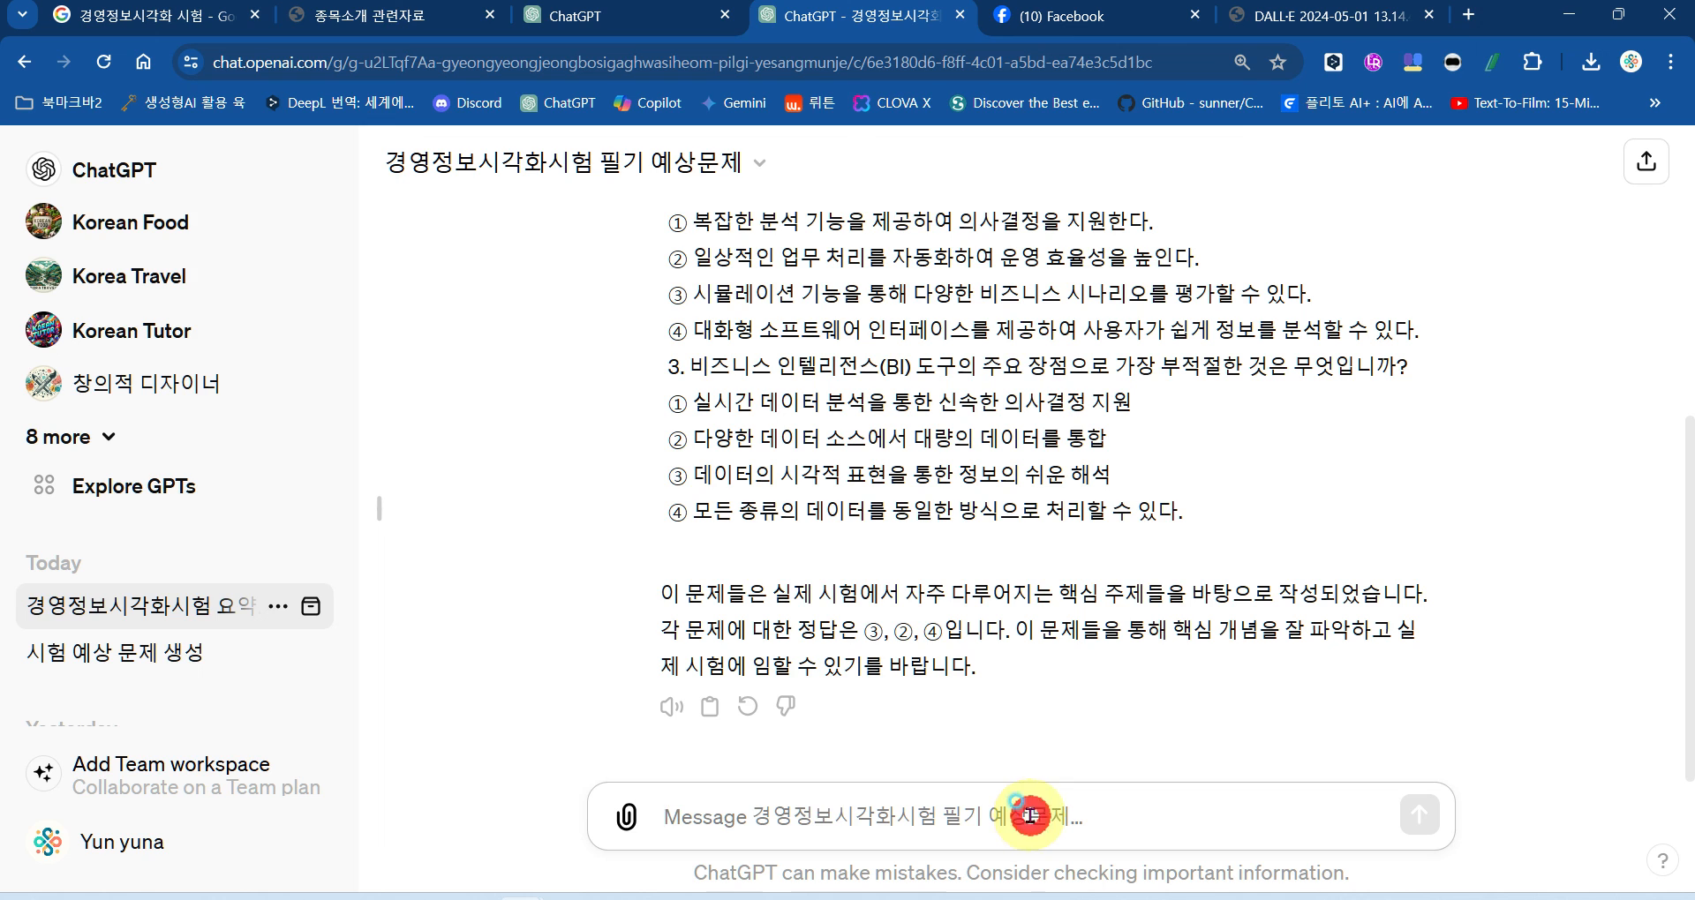
type("파트")
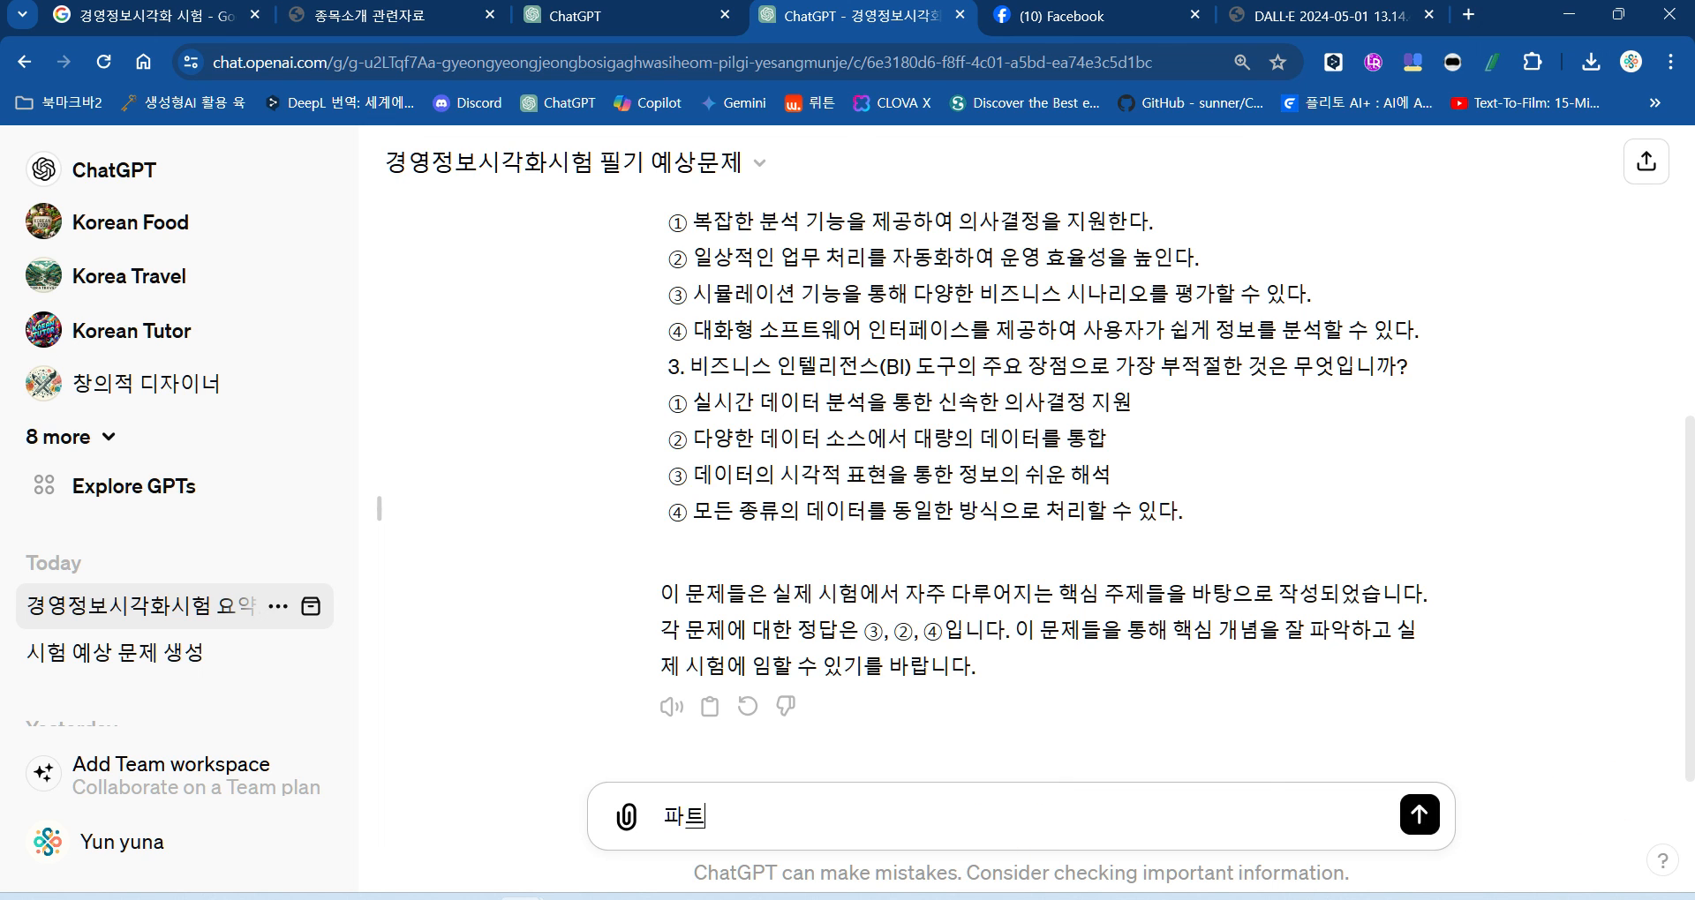
type("별 예상문")
key("BackSpace")
key("BackSpace")
key("BackSpace")
key("BackSpace")
type("예상문")
key("BackSpace")
type("문제를 ")
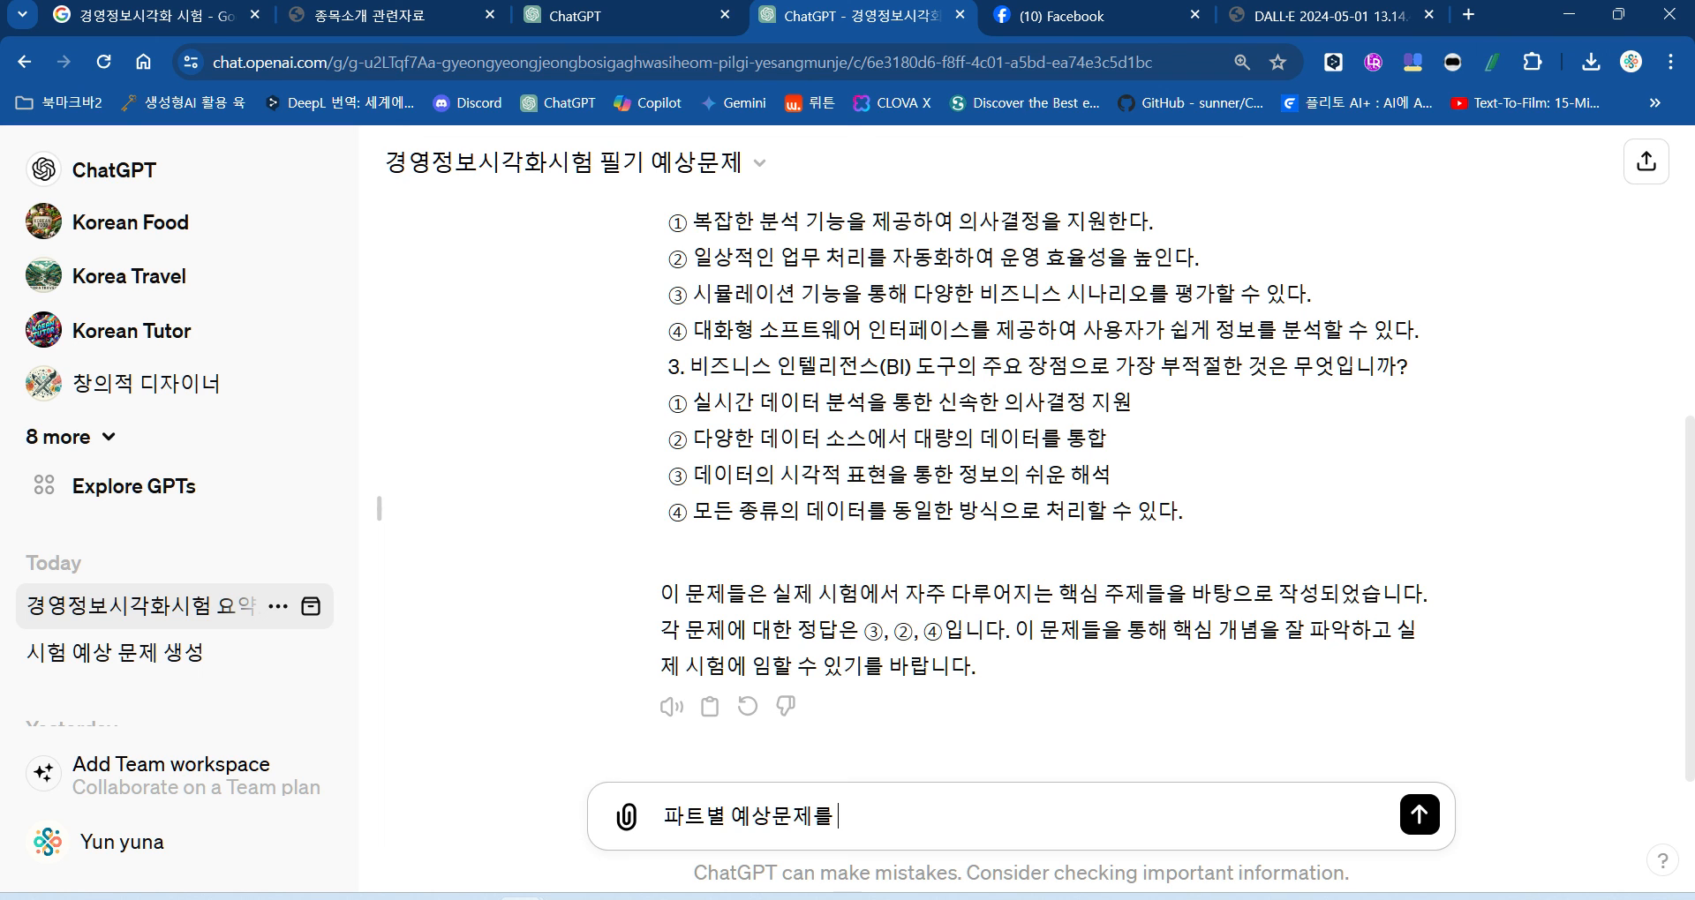
type("1개씨")
key("BackSpace")
key("BackSpace")
key("BackSpace")
key("BackSpace")
type("1개씩 추")
type("추")
type("해줘,")
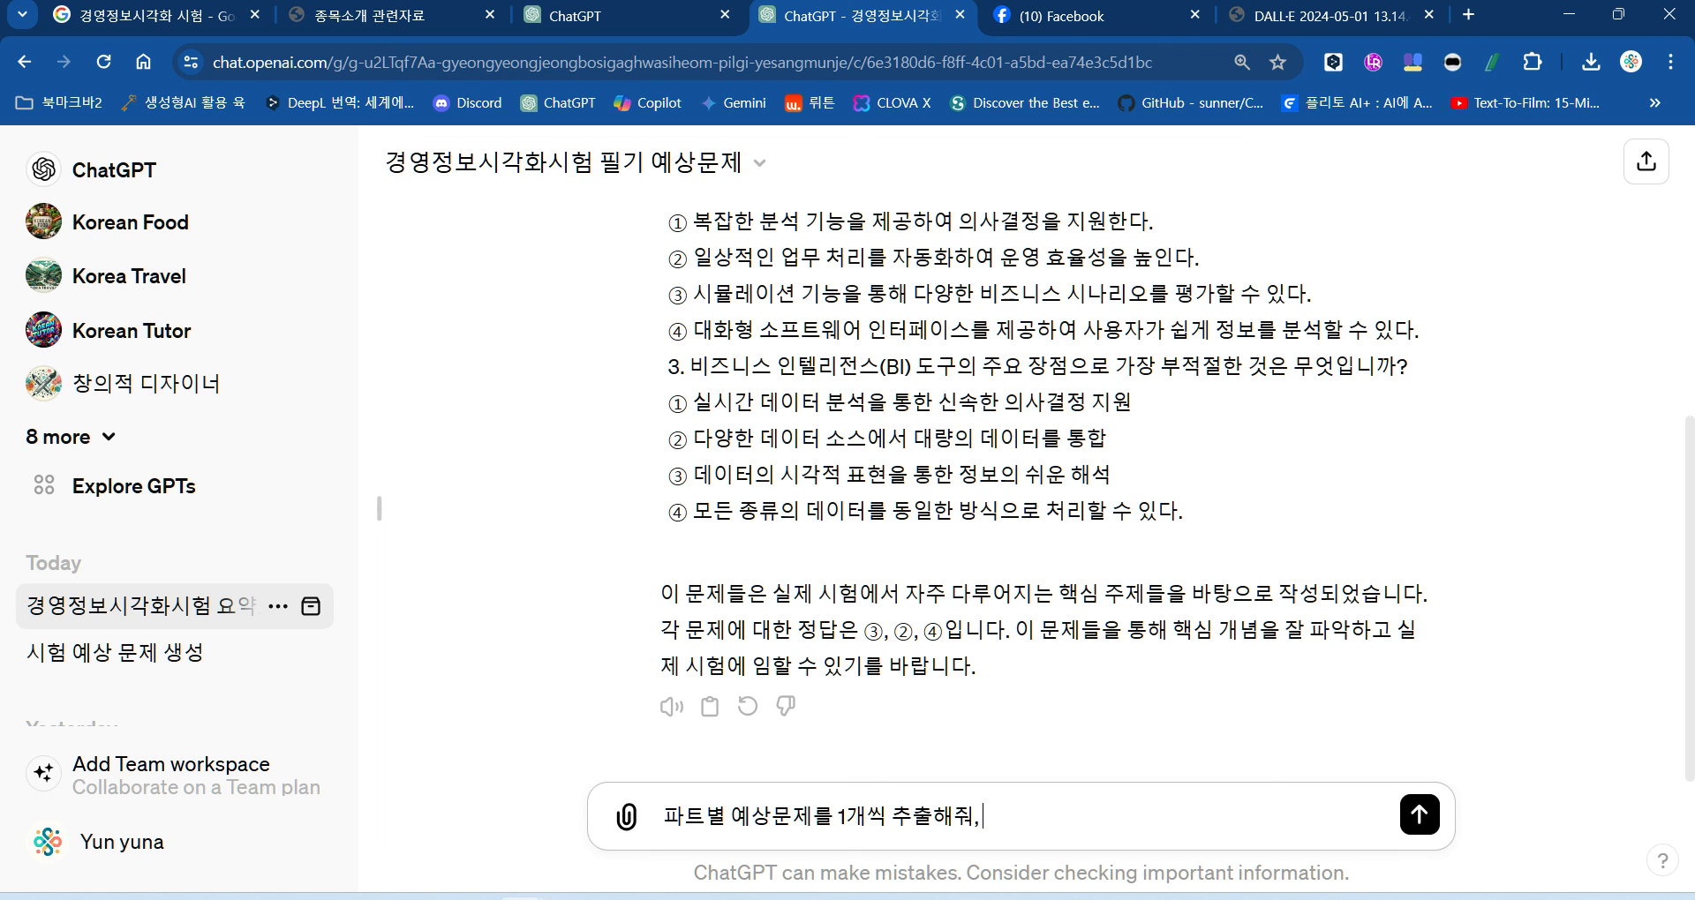
type(". 문제와 ㄷ답을 ㅊ출제경행")
key("BackSpace")
key("BackSpace")
type("행")
key("BackSpace")
key("BackSpace")
key("BackSpace")
key("BackSpace")
type("ㅎ행도 하")
key("BackSpace")
key("BackSpace")
key("BackSpace")
key("BackSpace")
key("BackSpace")
key("BackSpace")
type("향도 함께")
key("Return")
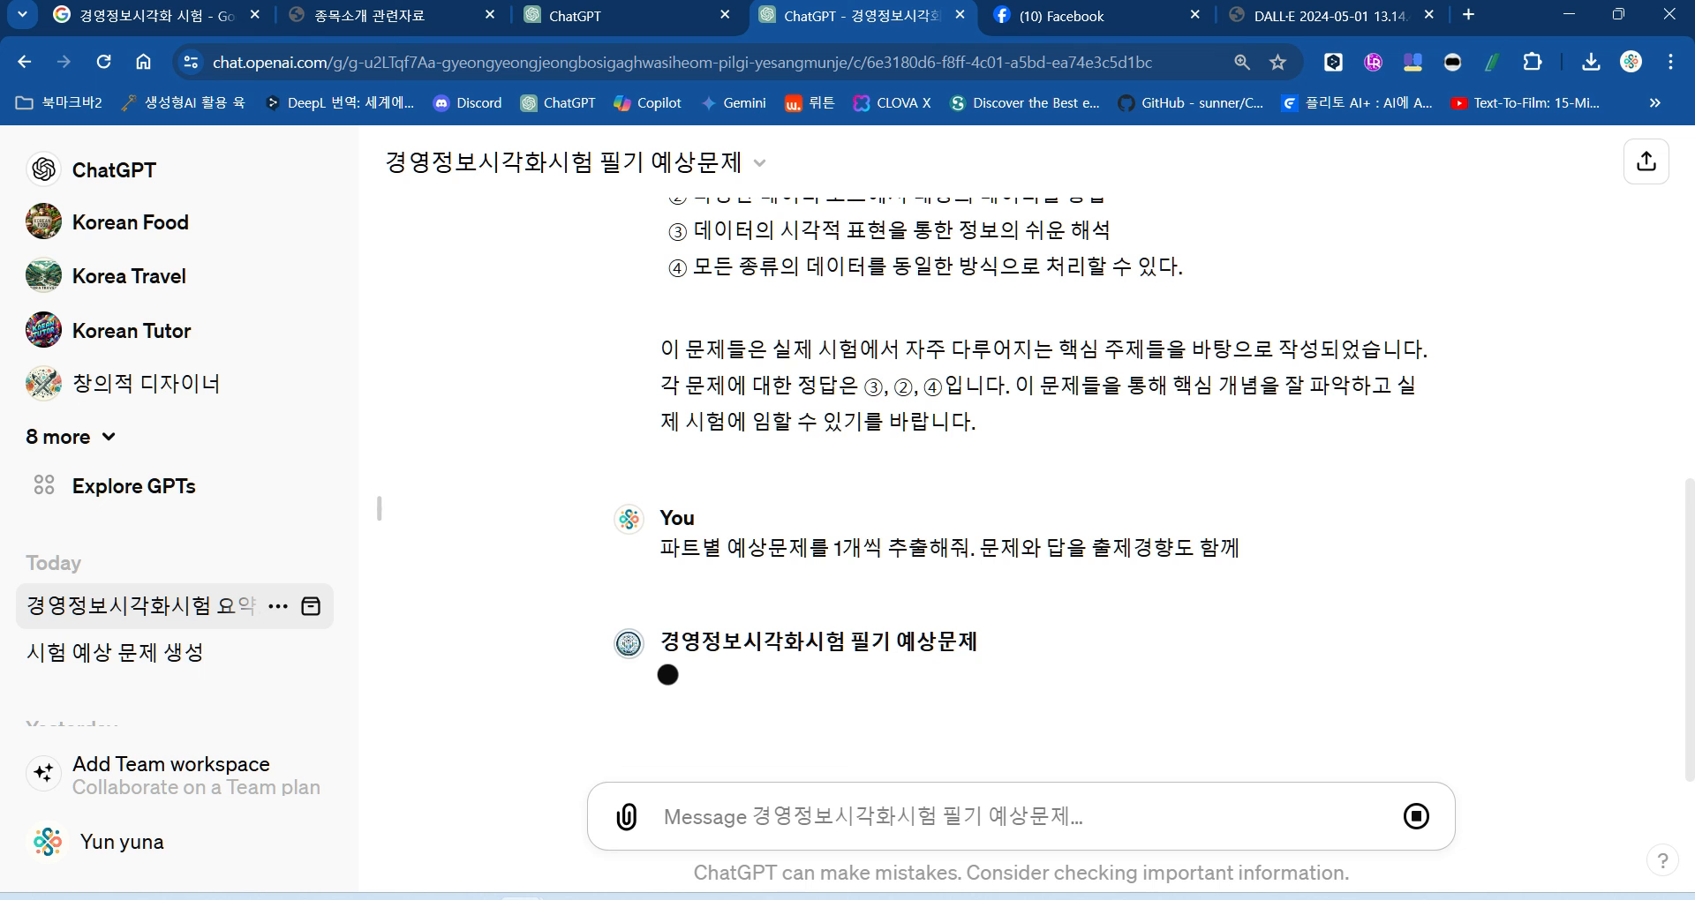
Step: Compare the reply's 경영정보 일반 question with the sent prompt, highlighting its sentence "문제와 답을 출제경향도 함께"
scroll(1103, 369, "up", 4)
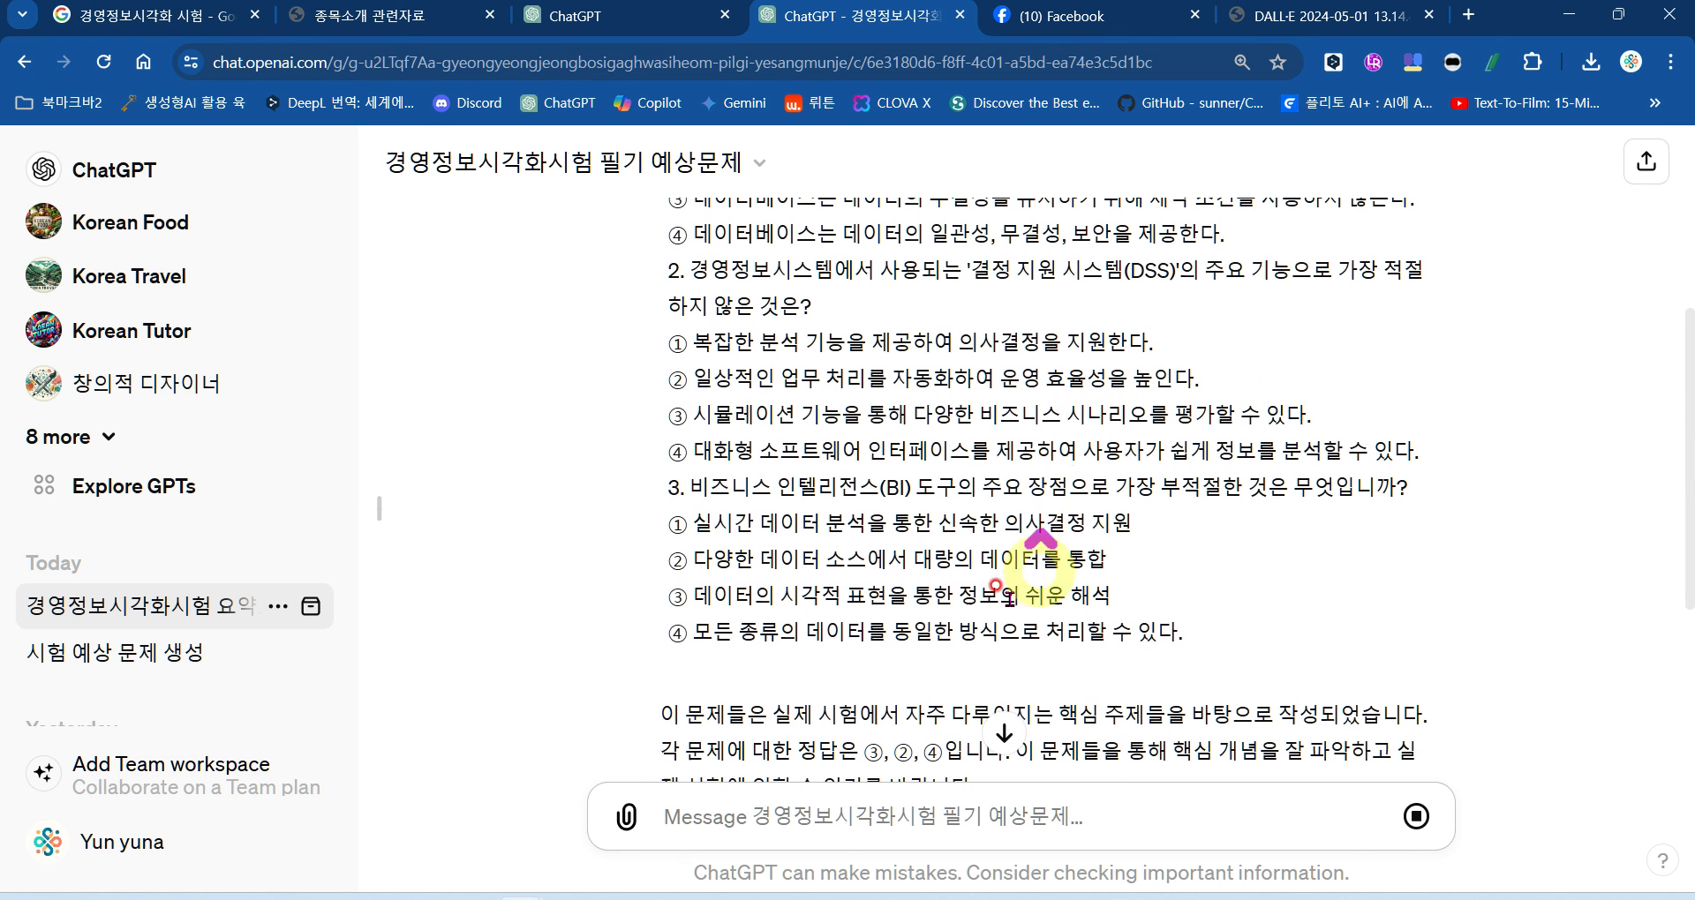
scroll(1254, 578, "down", 3)
scroll(1253, 578, "down", 3)
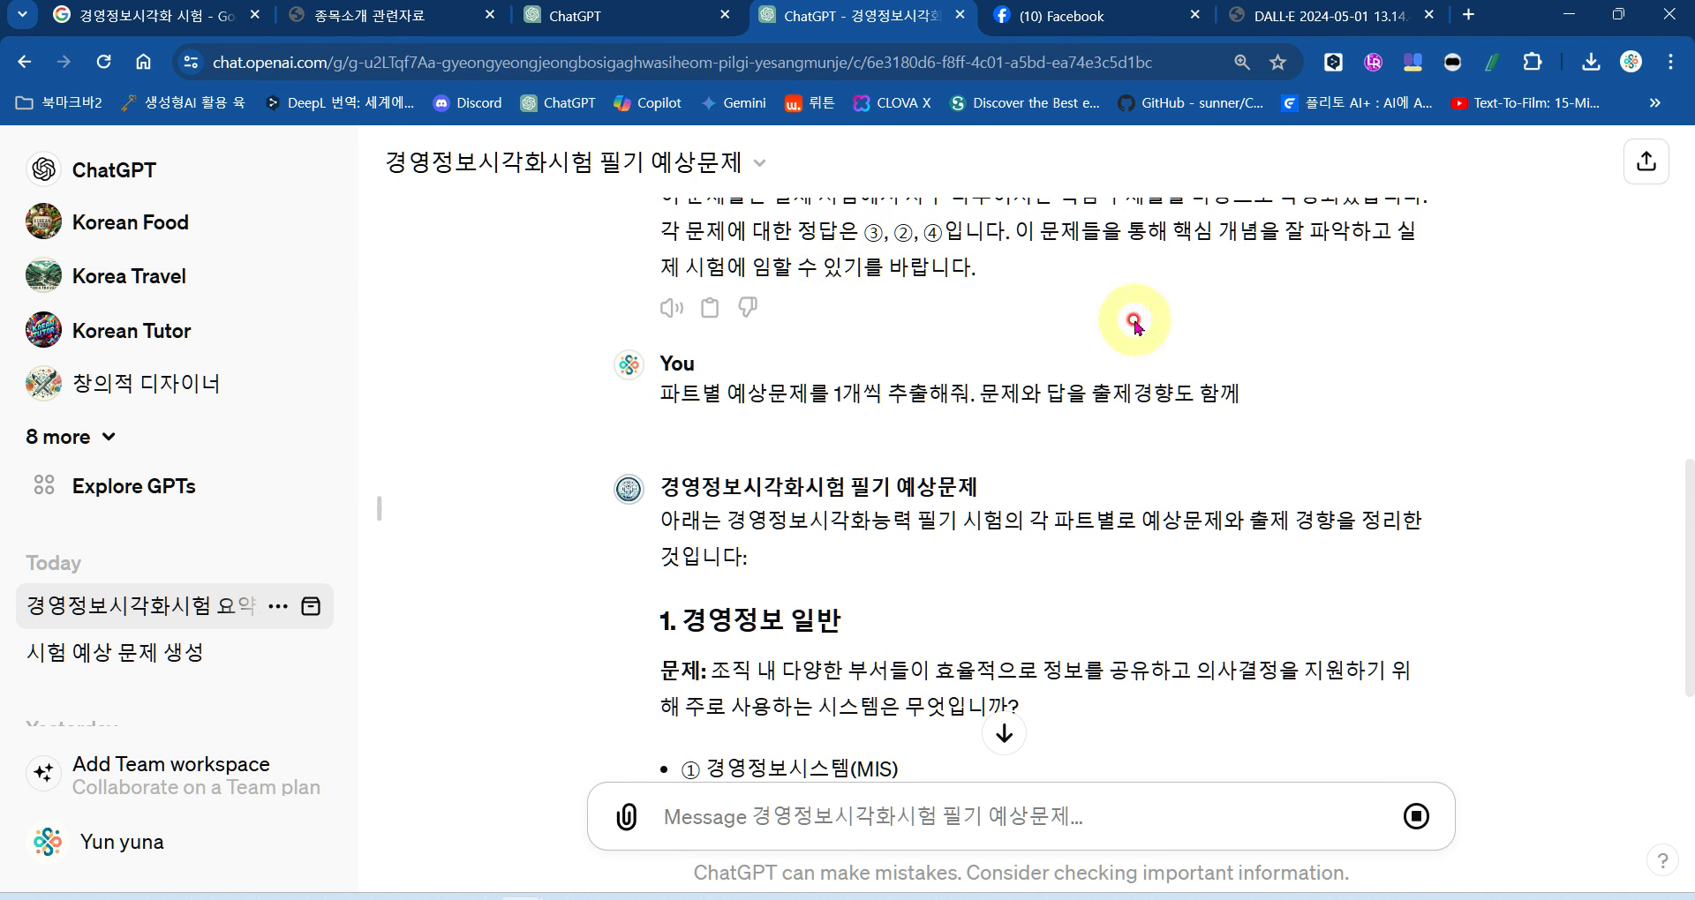
scroll(1134, 324, "down", 4)
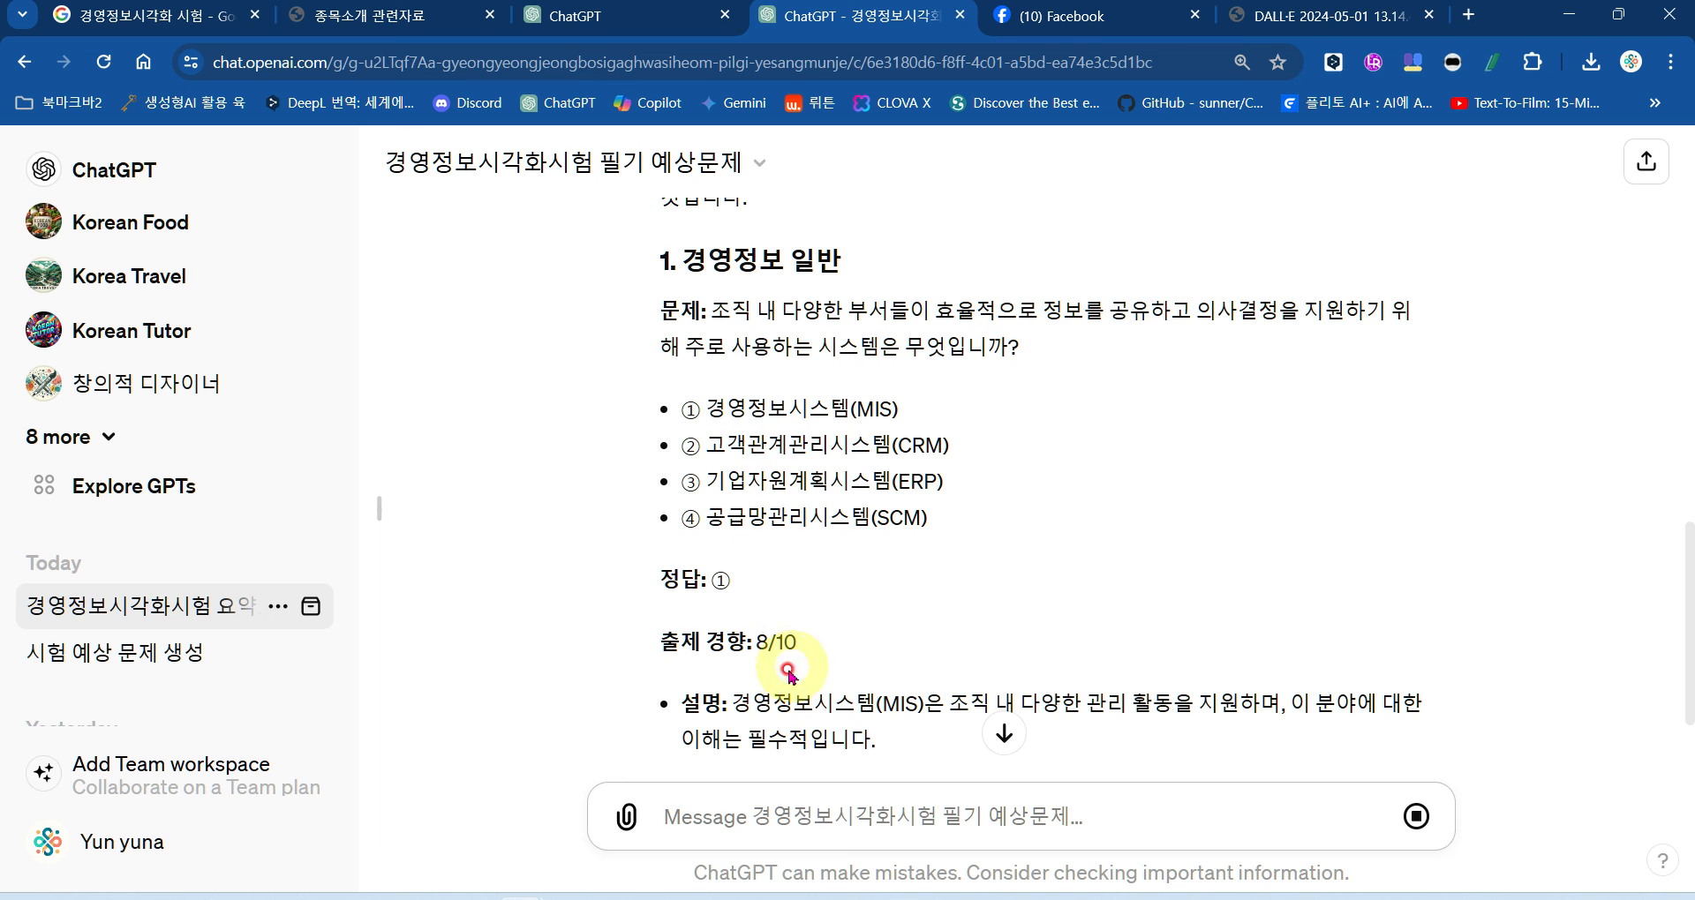
scroll(1234, 603, "up", 4)
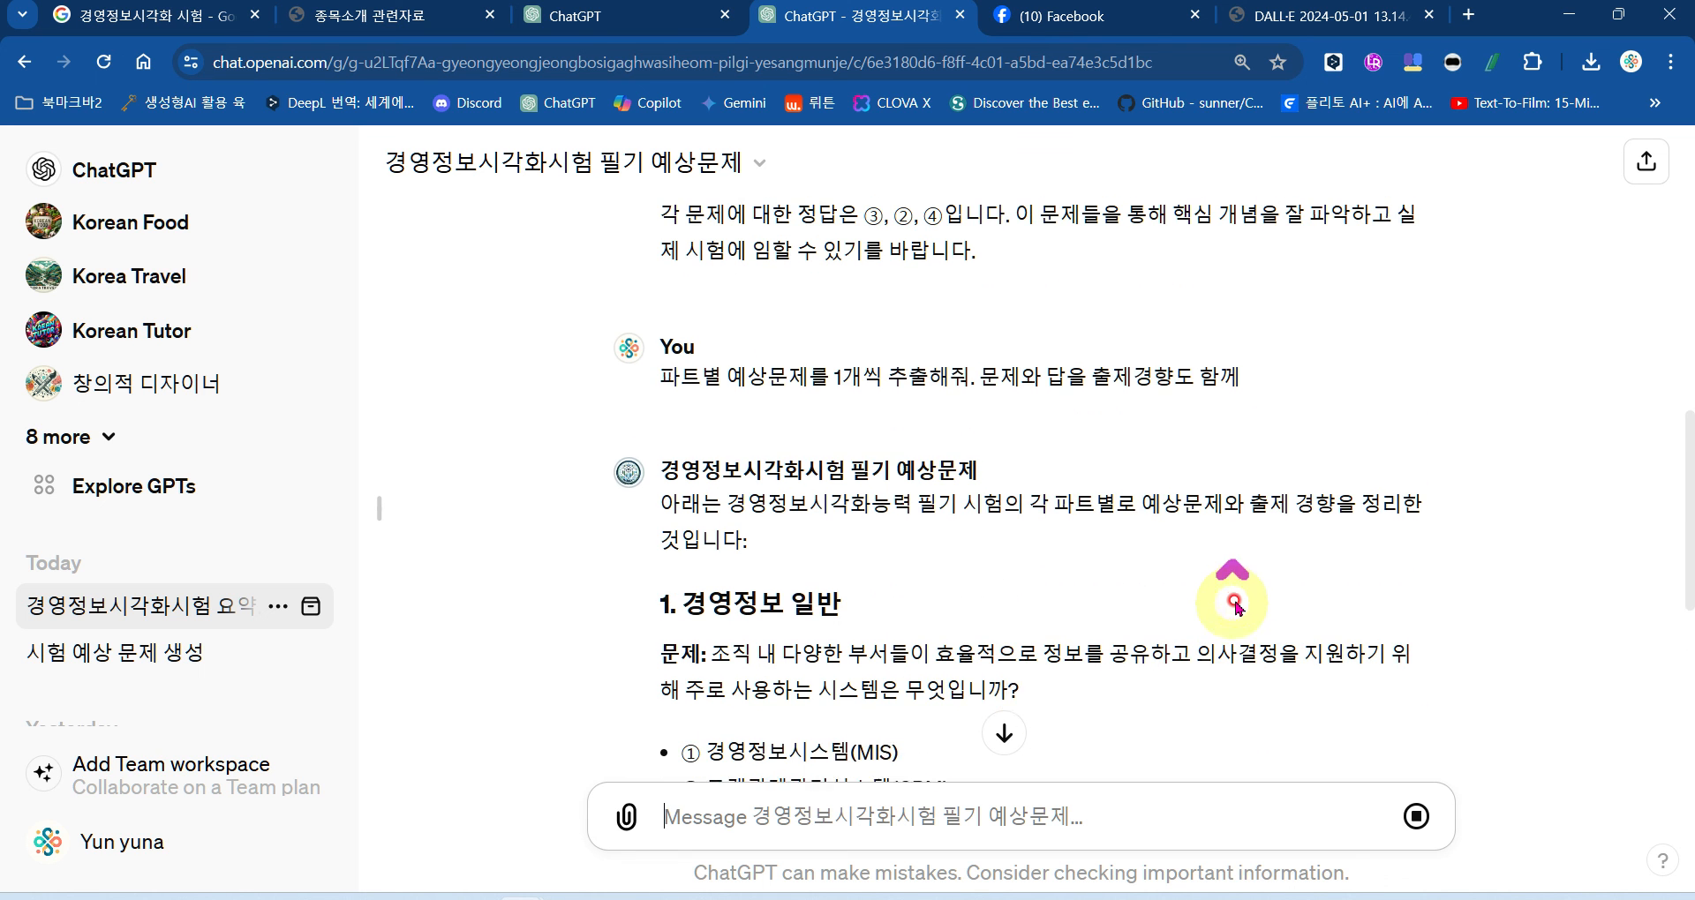
left_click(663, 401)
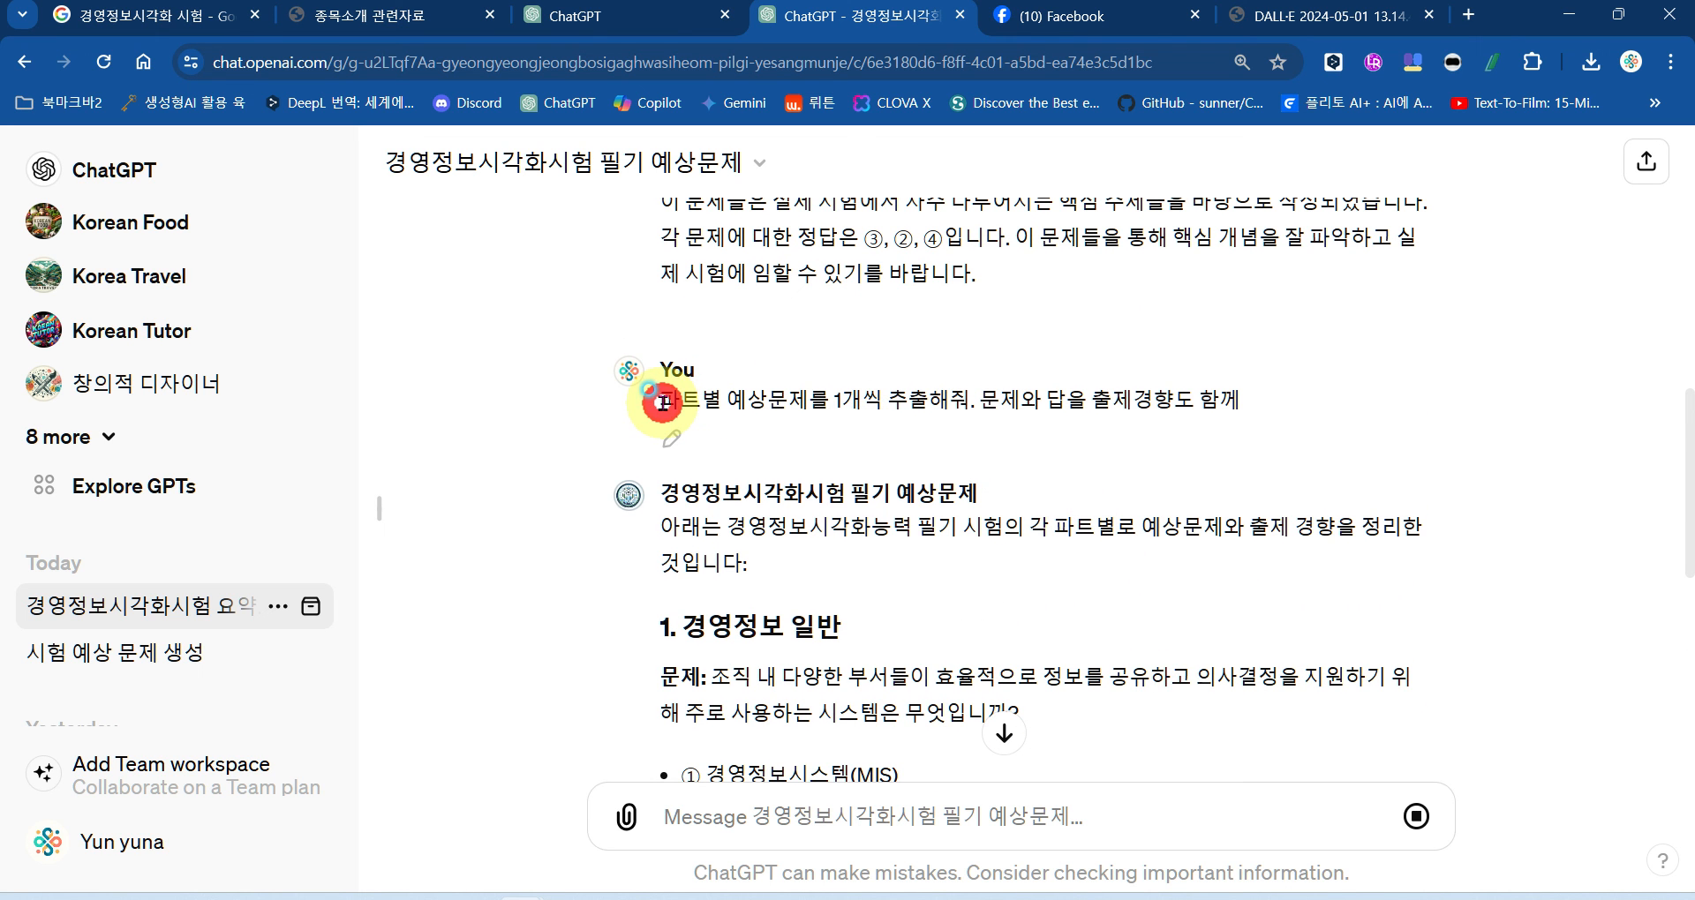
left_click_drag(978, 399, 1279, 397)
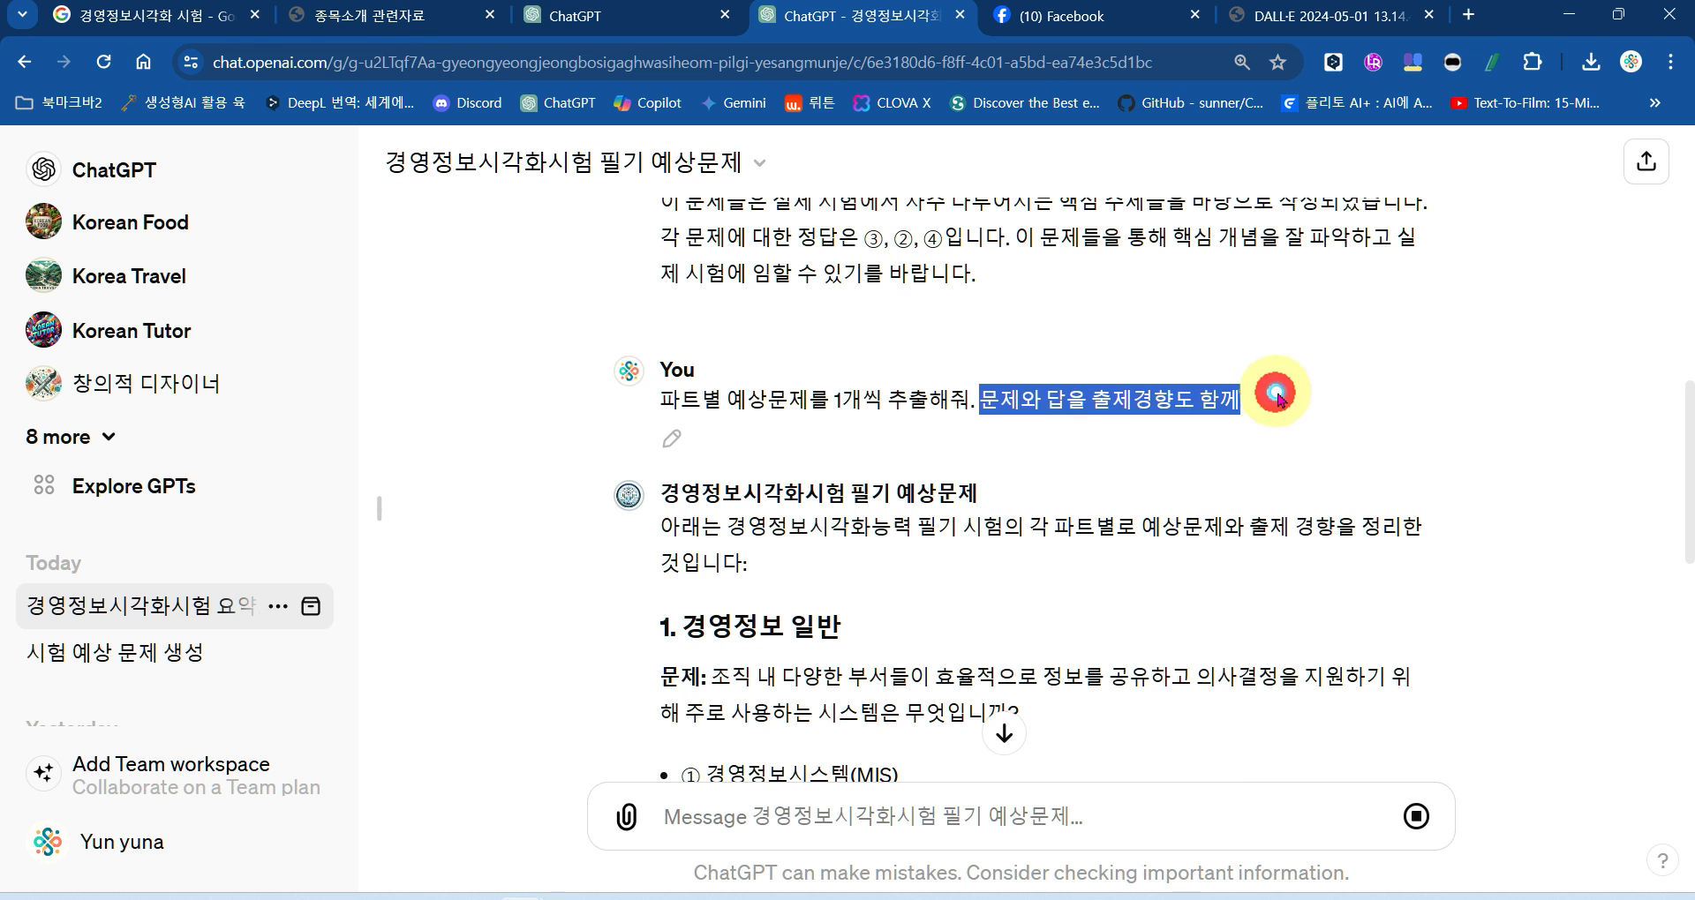
Step: Examine the remaining parts of the reply through 경영정보시각화 디자인, checking each question's options, answer, exam trend and explanation
scroll(1175, 520, "down", 6)
scroll(1176, 521, "down", 5)
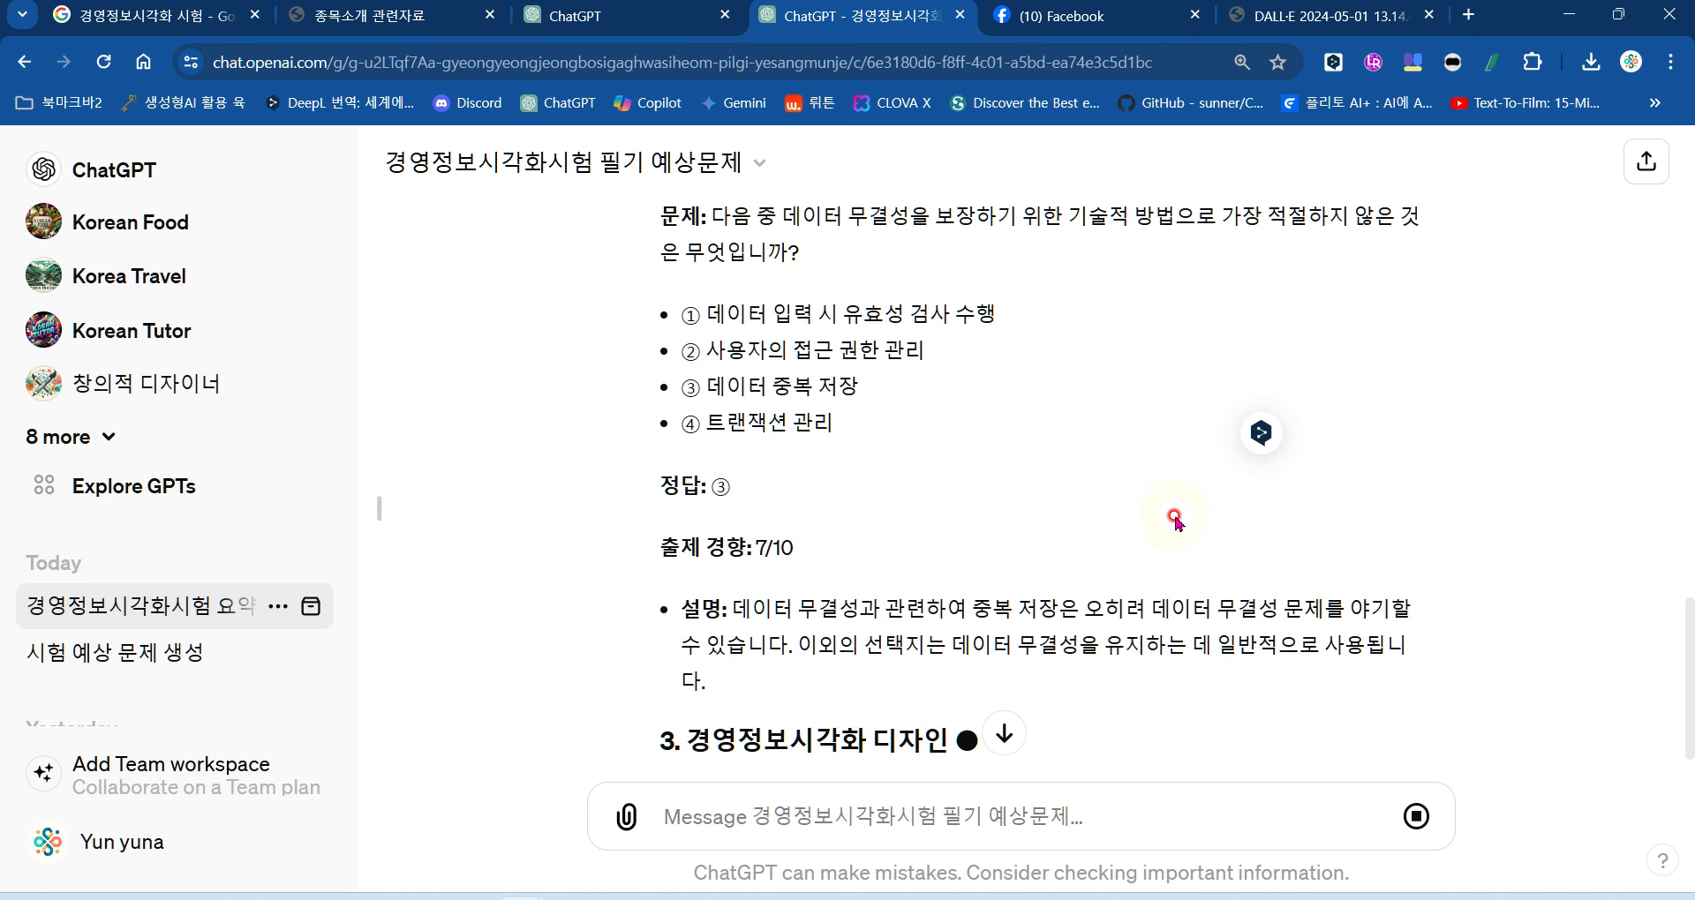
scroll(1174, 521, "down", 2)
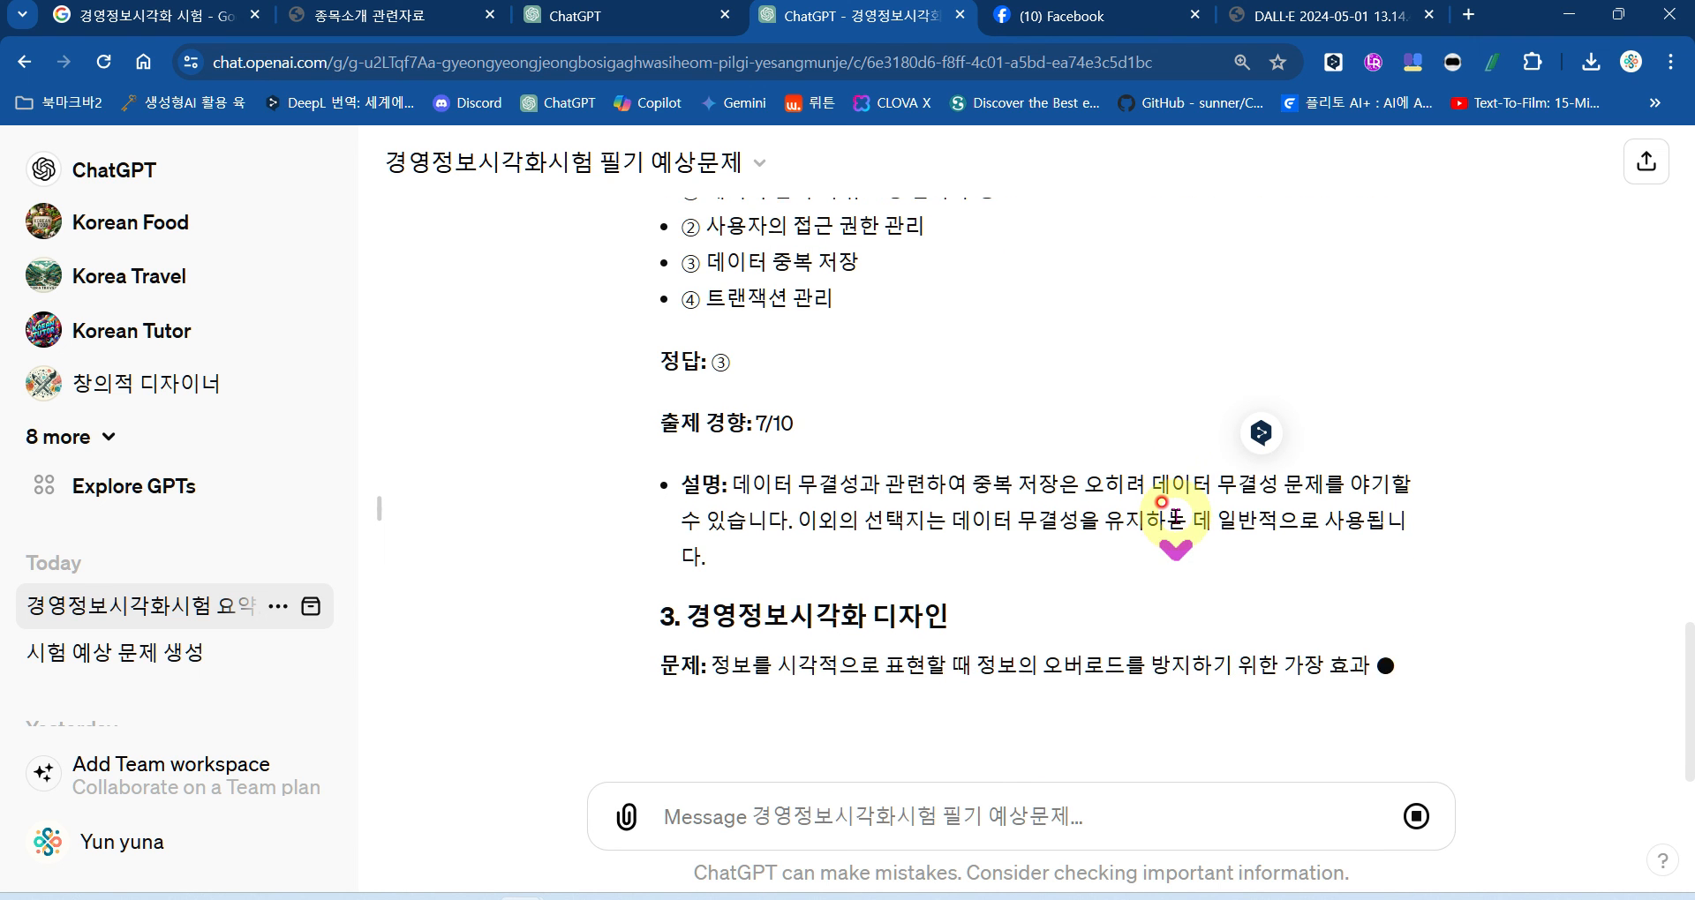
scroll(1176, 521, "down", 2)
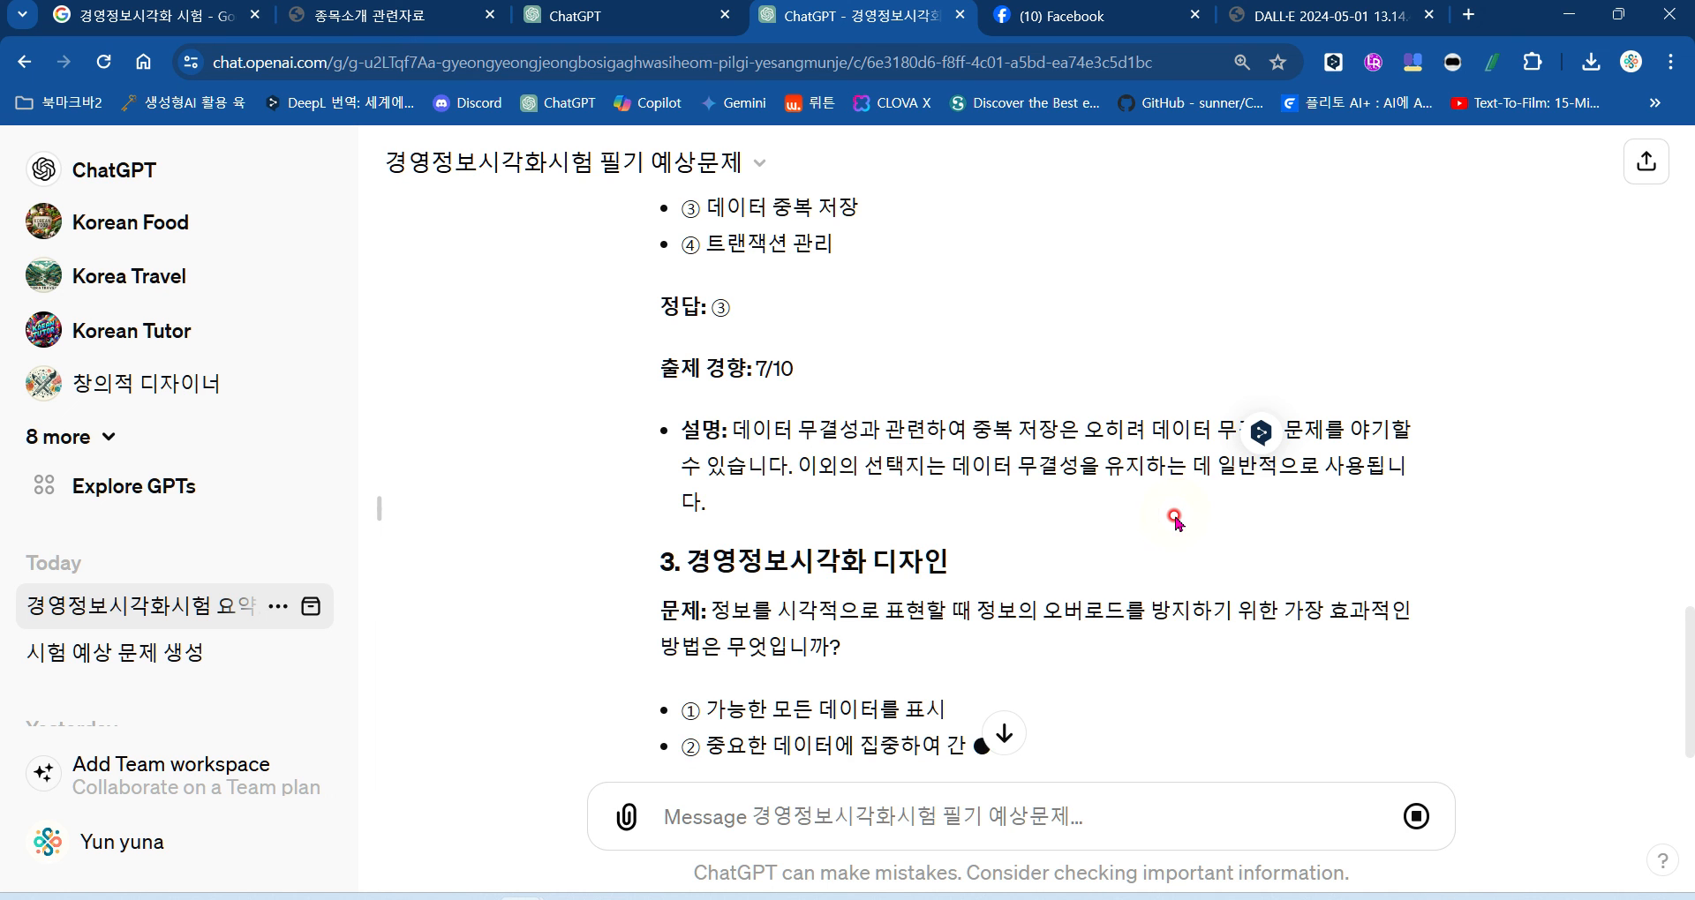
scroll(1175, 521, "down", 3)
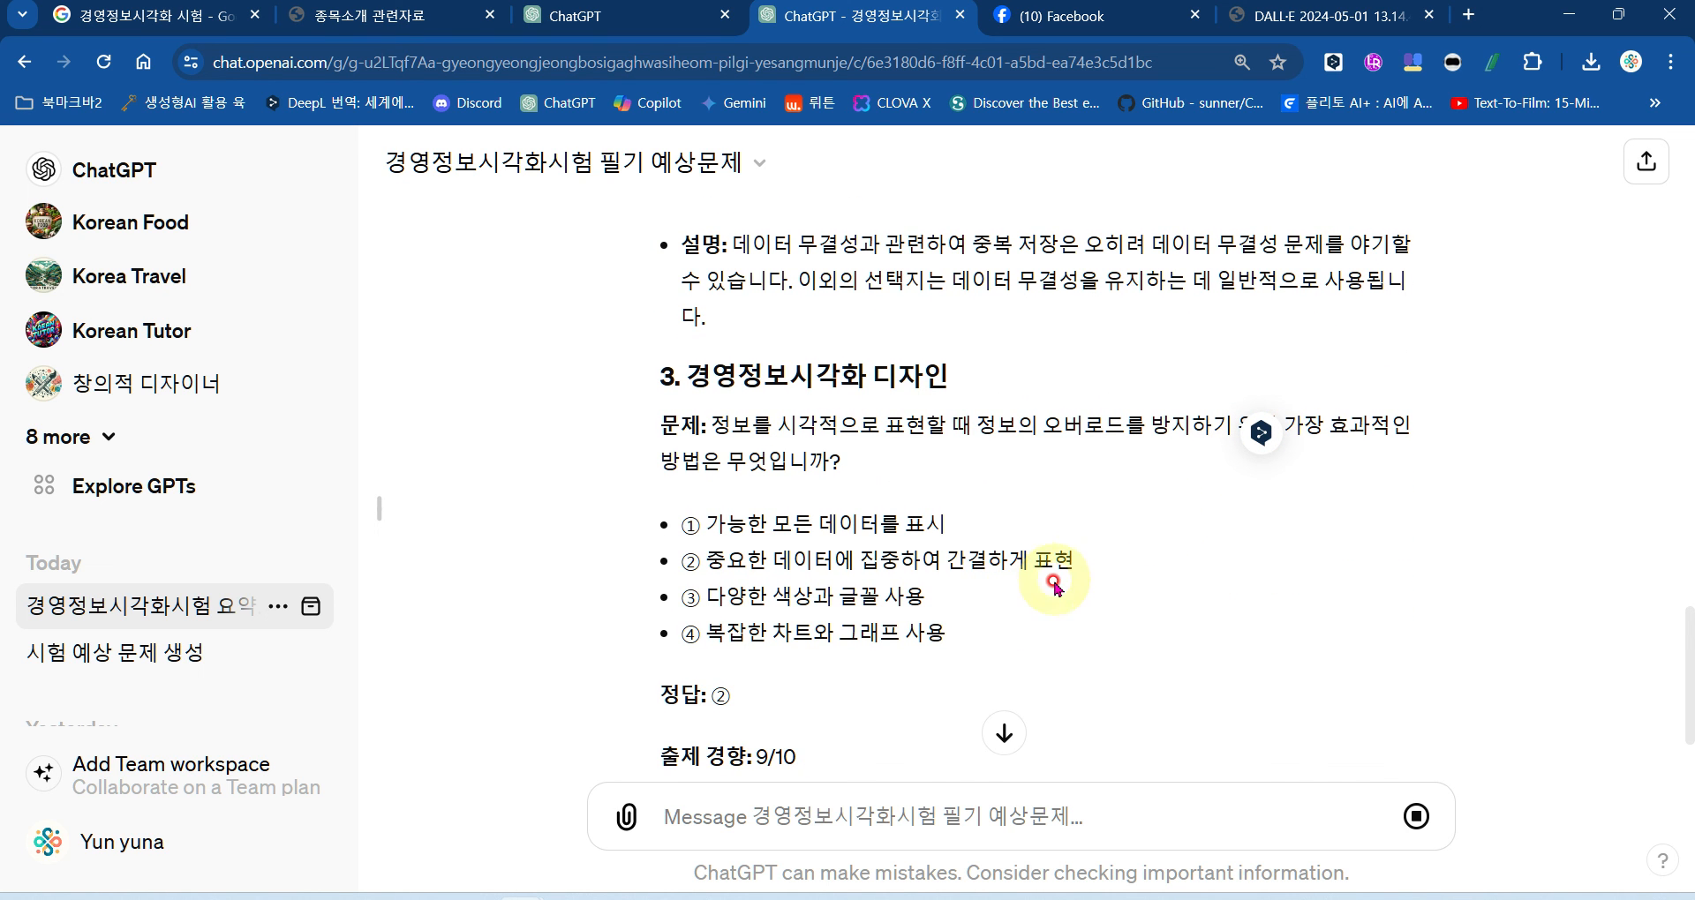
scroll(1053, 587, "down", 2)
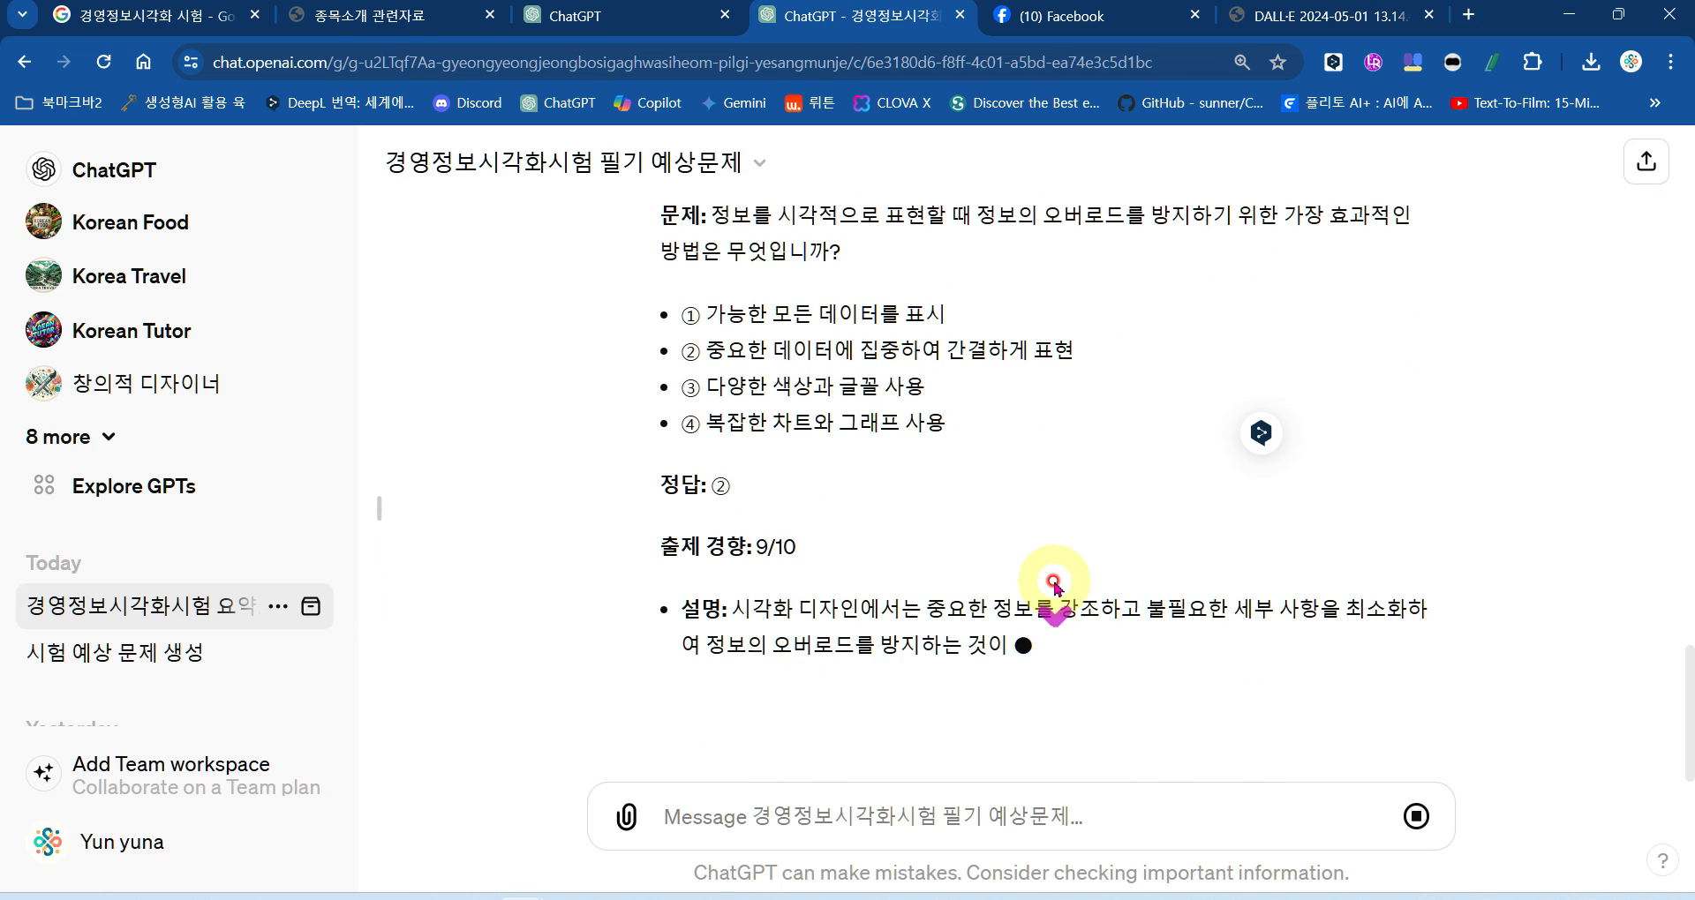
scroll(1174, 552, "down", 1)
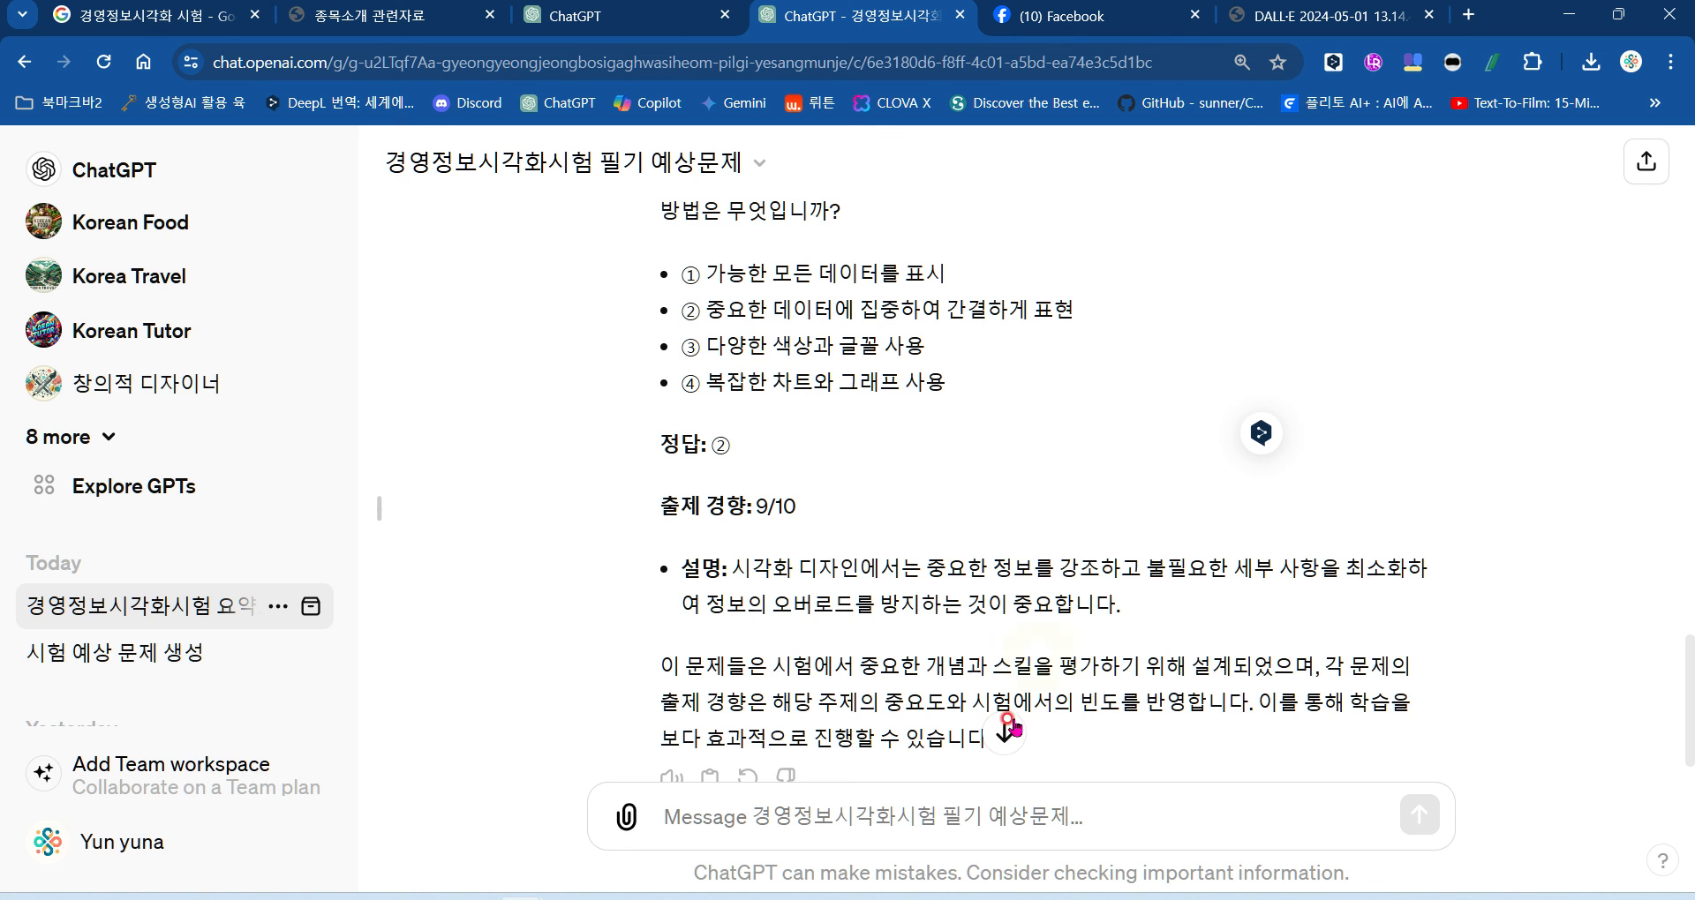
scroll(1092, 639, "up", 3)
scroll(1091, 639, "up", 6)
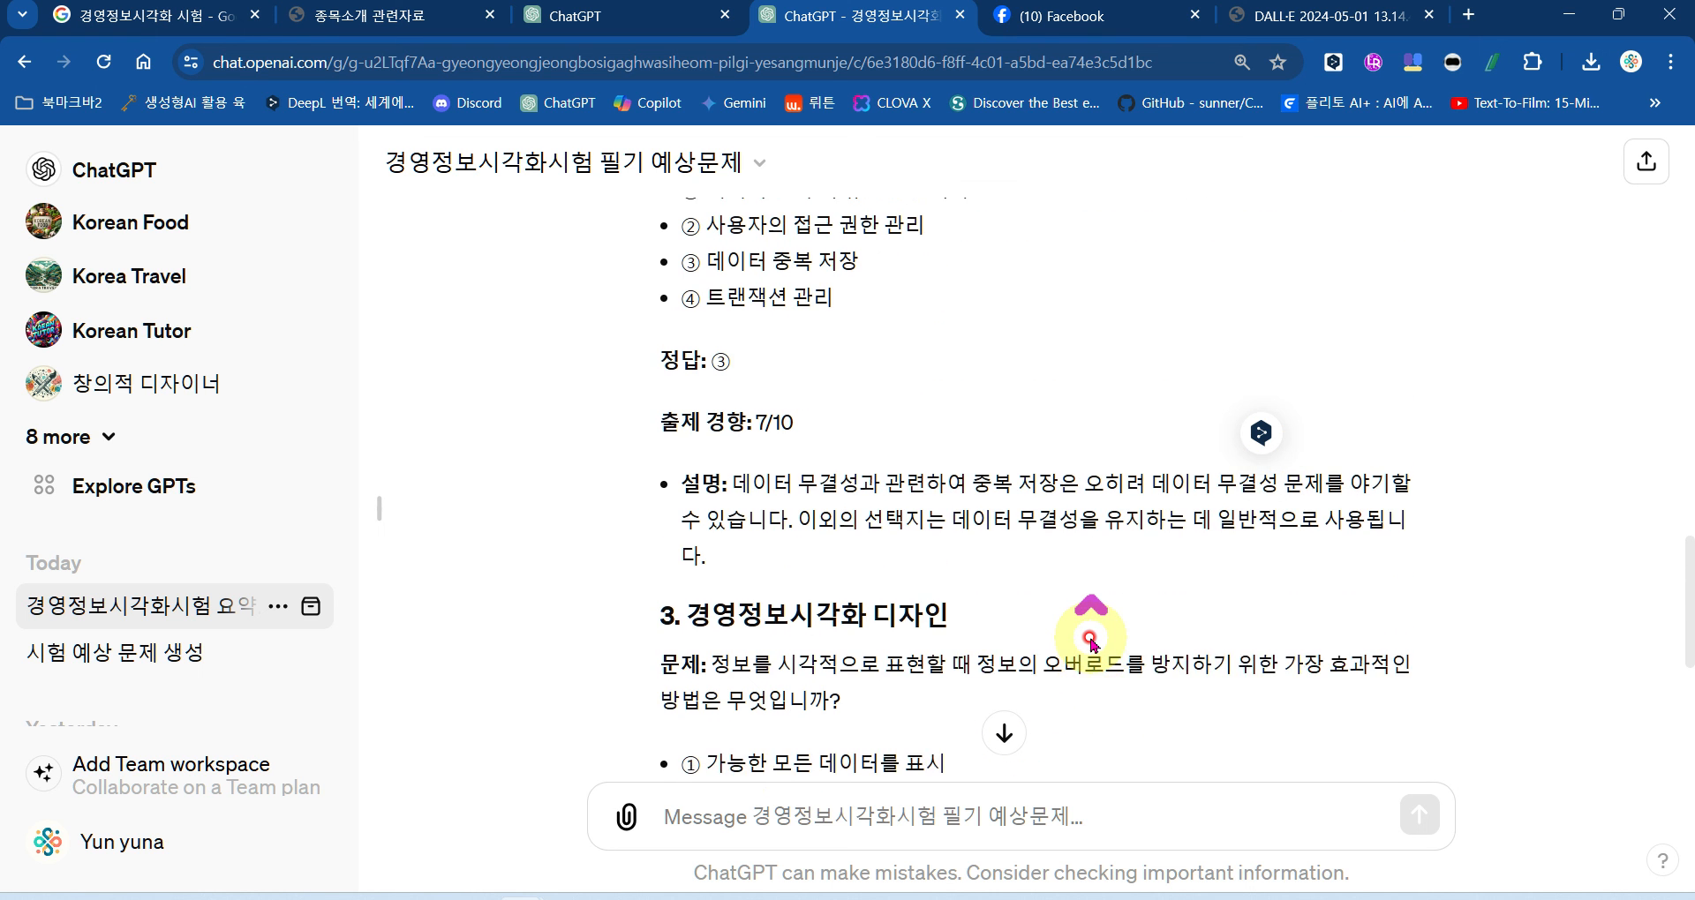